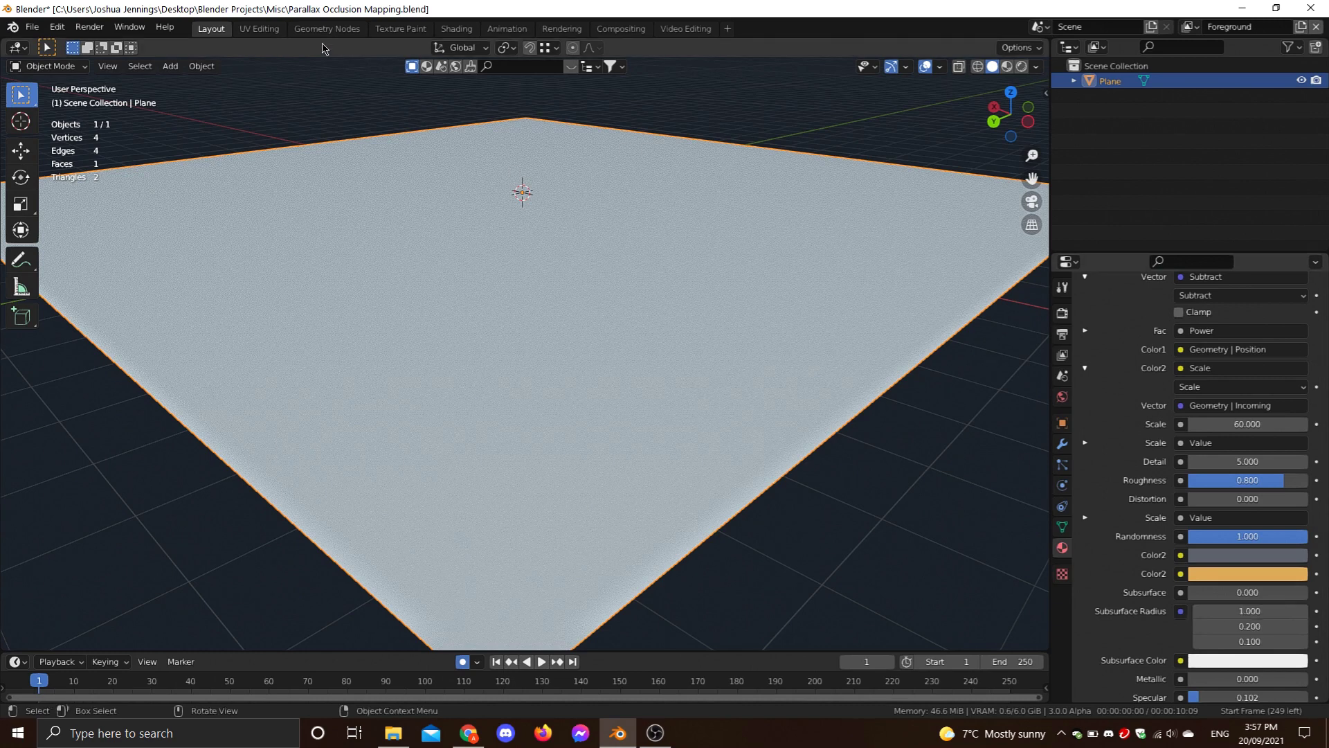
Inspect the plane's modifier stack and the surface settings of its Parallax Occlusion Displacement material.
{"action": "left_click", "coordinate": [1062, 443]}
{"action": "left_click", "coordinate": [1113, 311]}
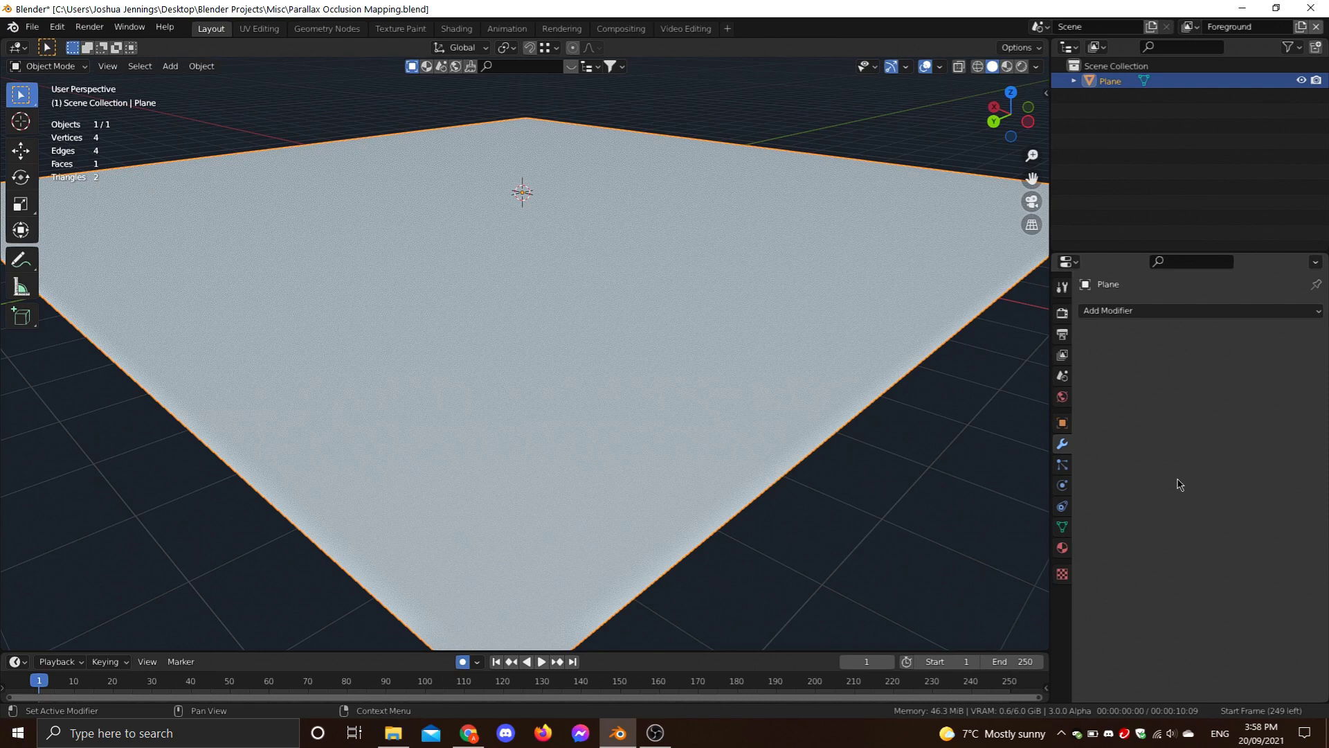
{"action": "left_click", "coordinate": [1062, 547]}
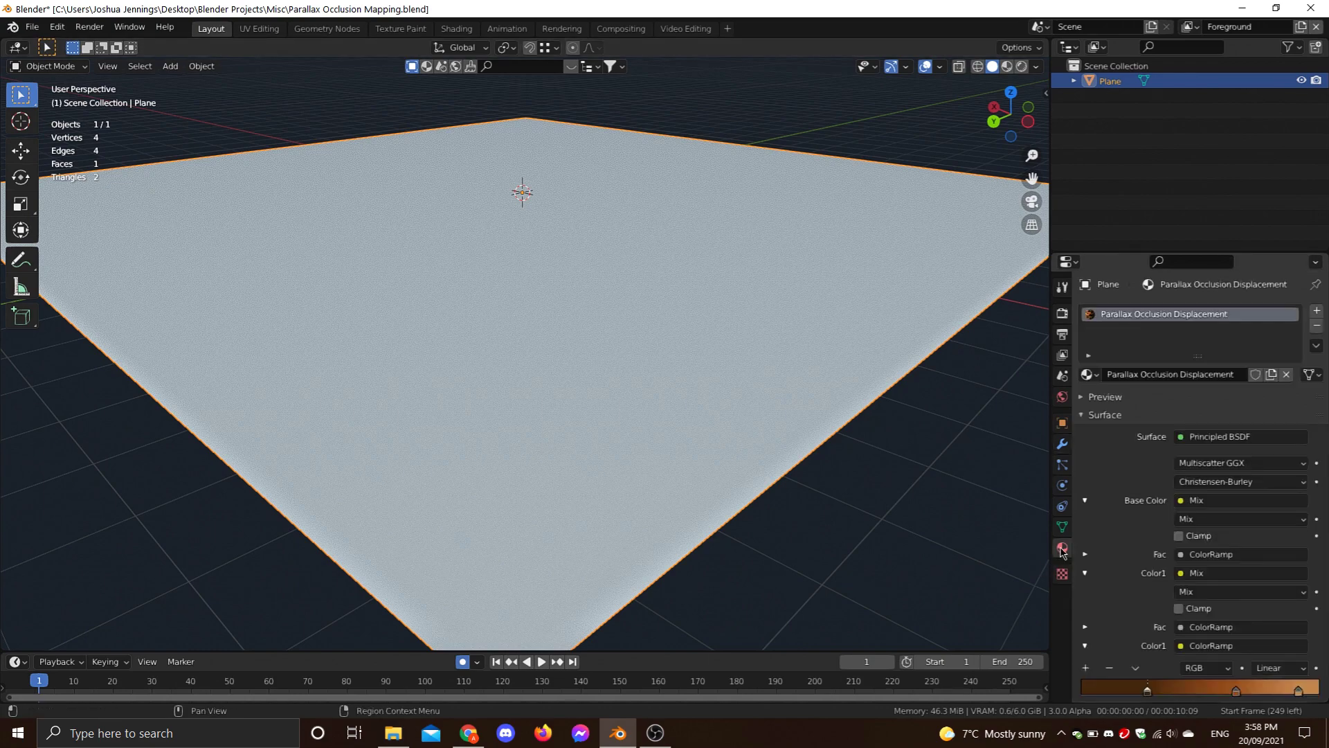
{"action": "scroll", "coordinate": [1175, 556], "scroll_direction": "down", "scroll_amount": 9}
{"action": "scroll", "coordinate": [1175, 556], "scroll_direction": "down", "scroll_amount": 7}
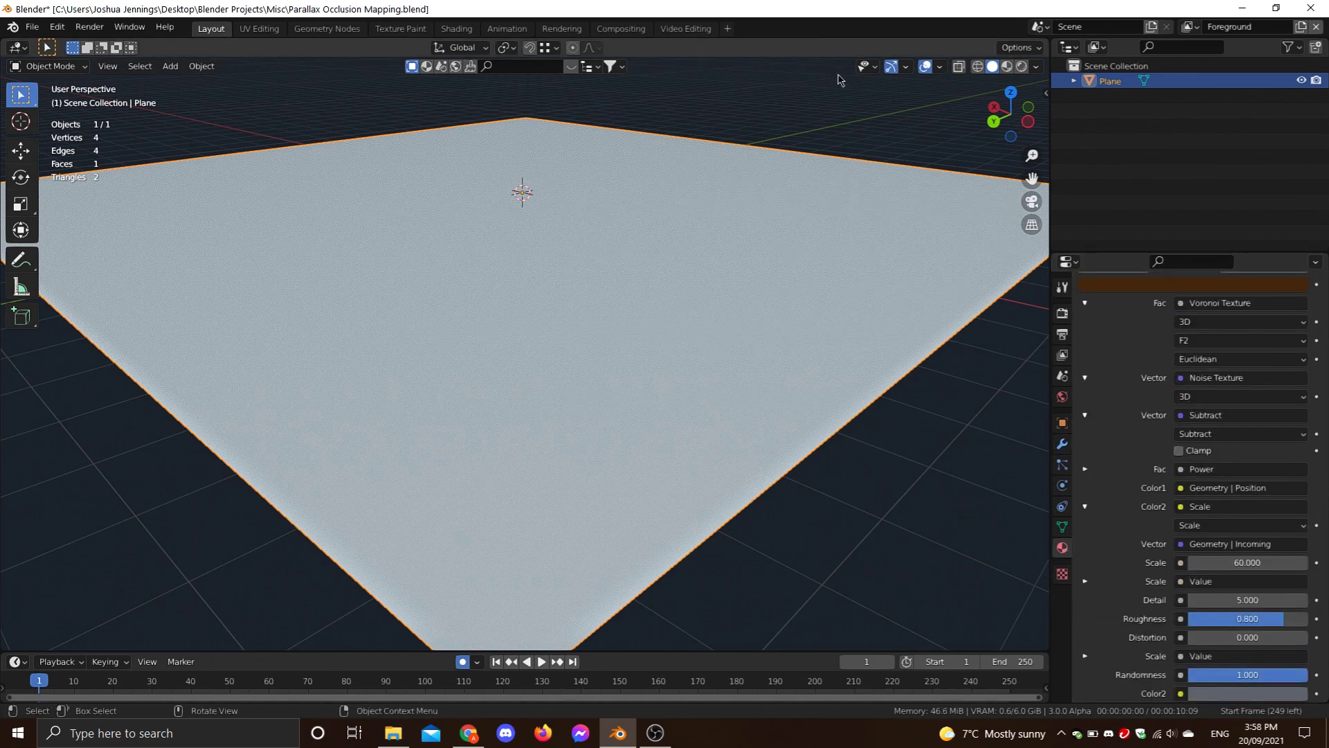
Show the plane in material preview shading and set the Scale on its Geometry Incoming vector to 0.
{"action": "left_click", "coordinate": [1008, 67]}
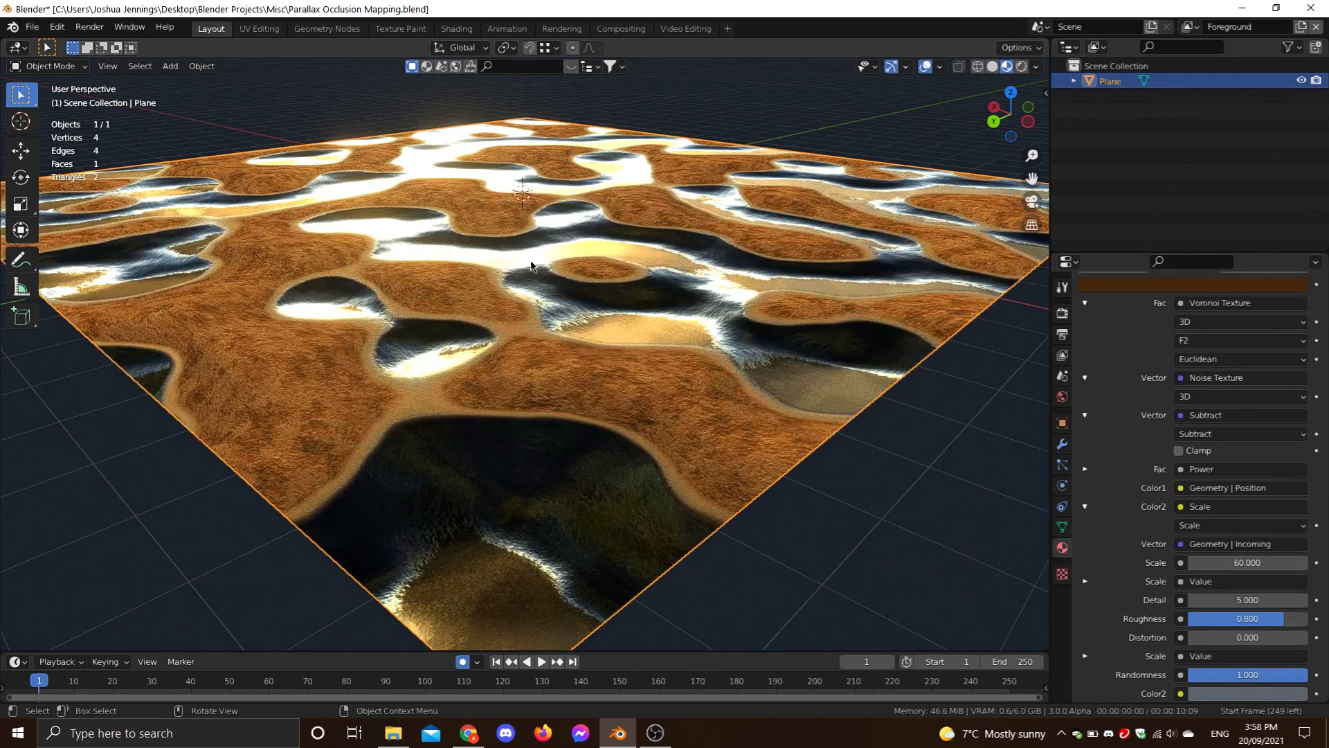
{"action": "middle_click_drag", "start_coordinate": [531, 261], "coordinate": [536, 227]}
{"action": "scroll", "coordinate": [524, 255], "scroll_direction": "up", "scroll_amount": 2}
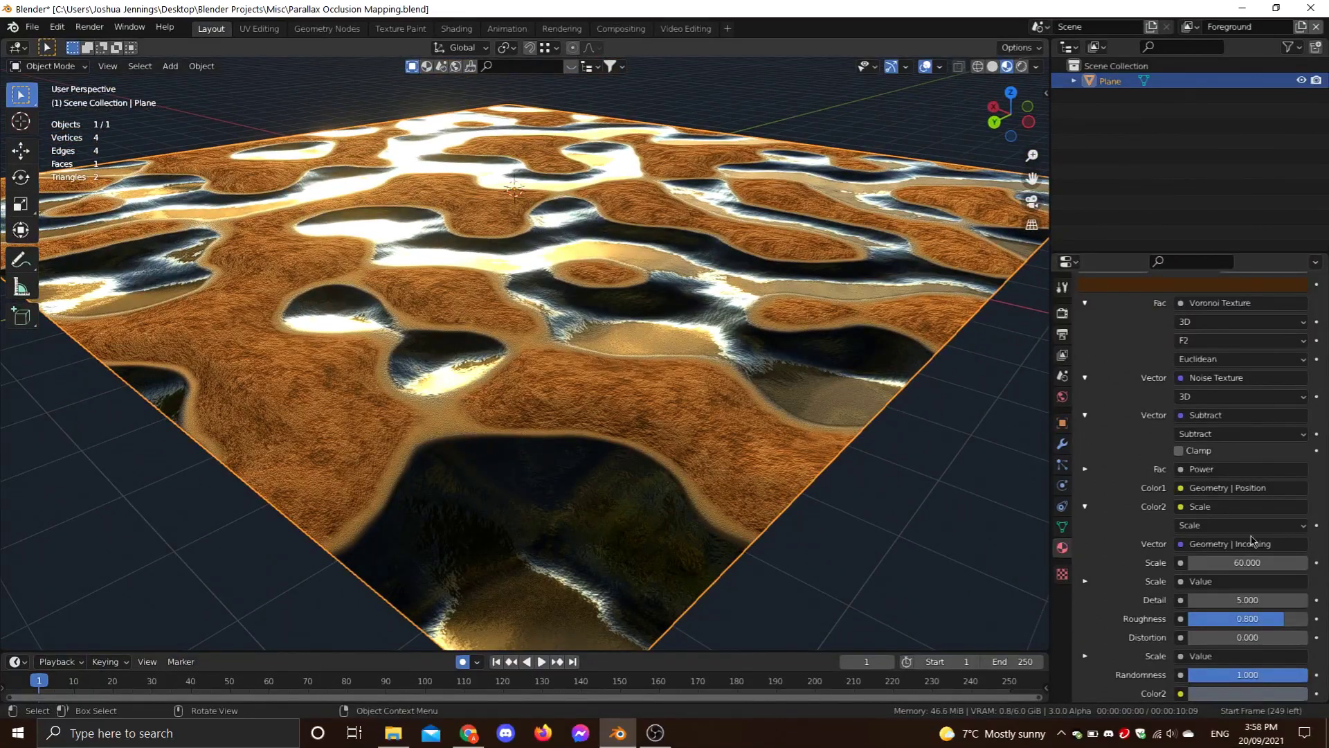
{"action": "left_click", "coordinate": [1250, 562]}
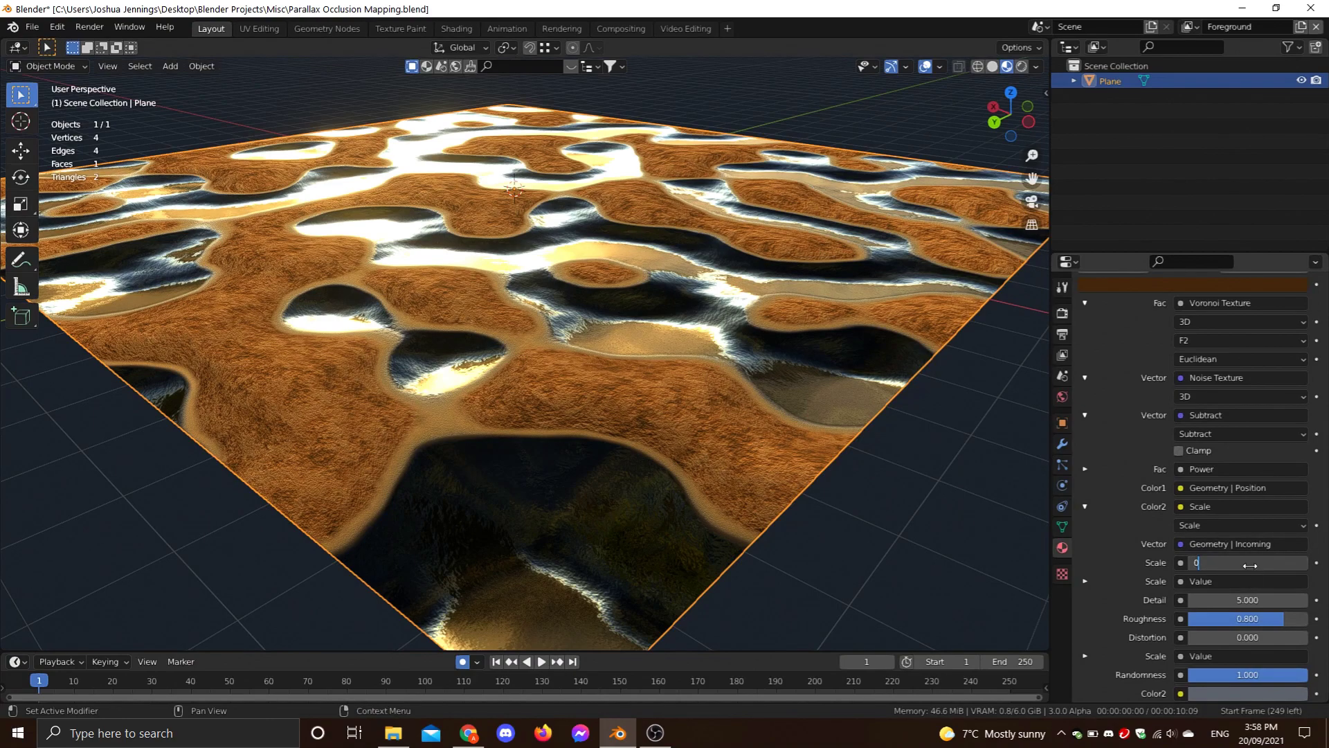
{"action": "type", "text": "0"}
{"action": "key", "text": "Return"}
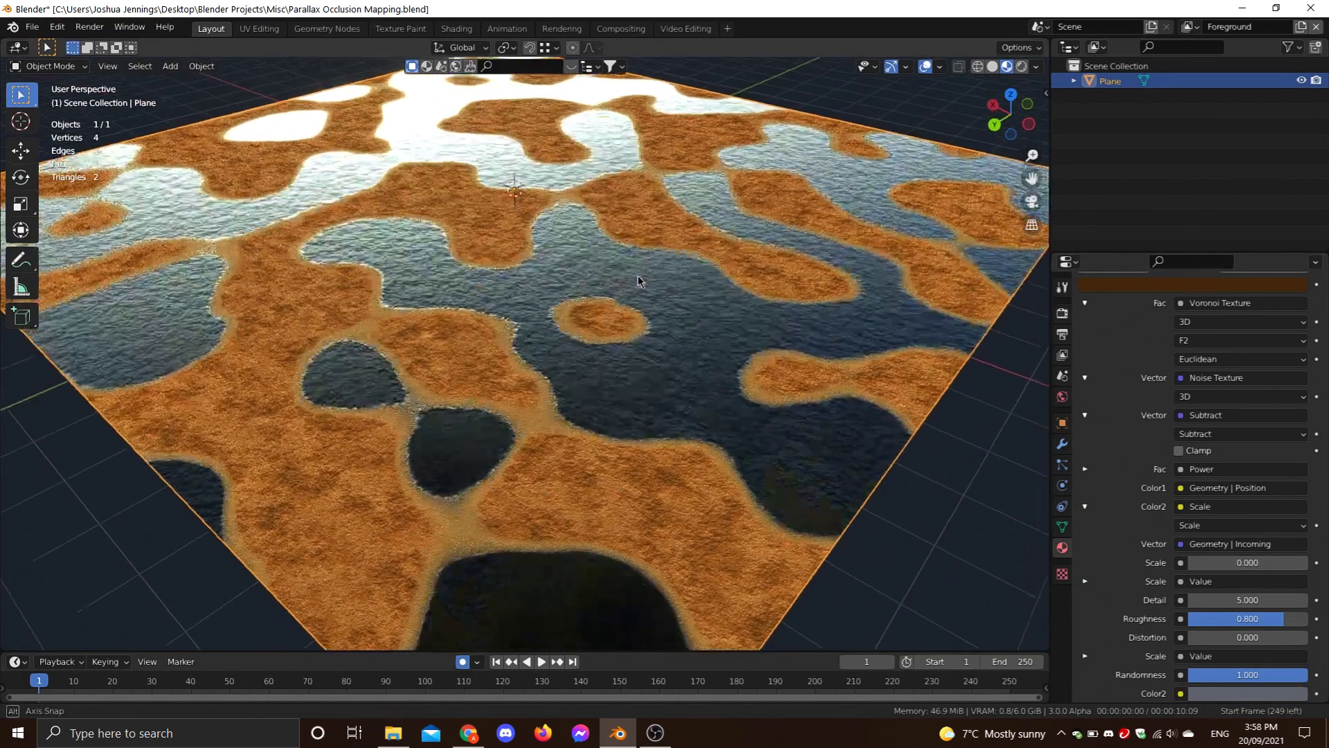
{"action": "middle_click_drag", "start_coordinate": [638, 280], "coordinate": [612, 233]}
{"action": "scroll", "coordinate": [603, 242], "scroll_direction": "down", "scroll_amount": 4}
{"action": "scroll", "coordinate": [612, 234], "scroll_direction": "up", "scroll_amount": 2}
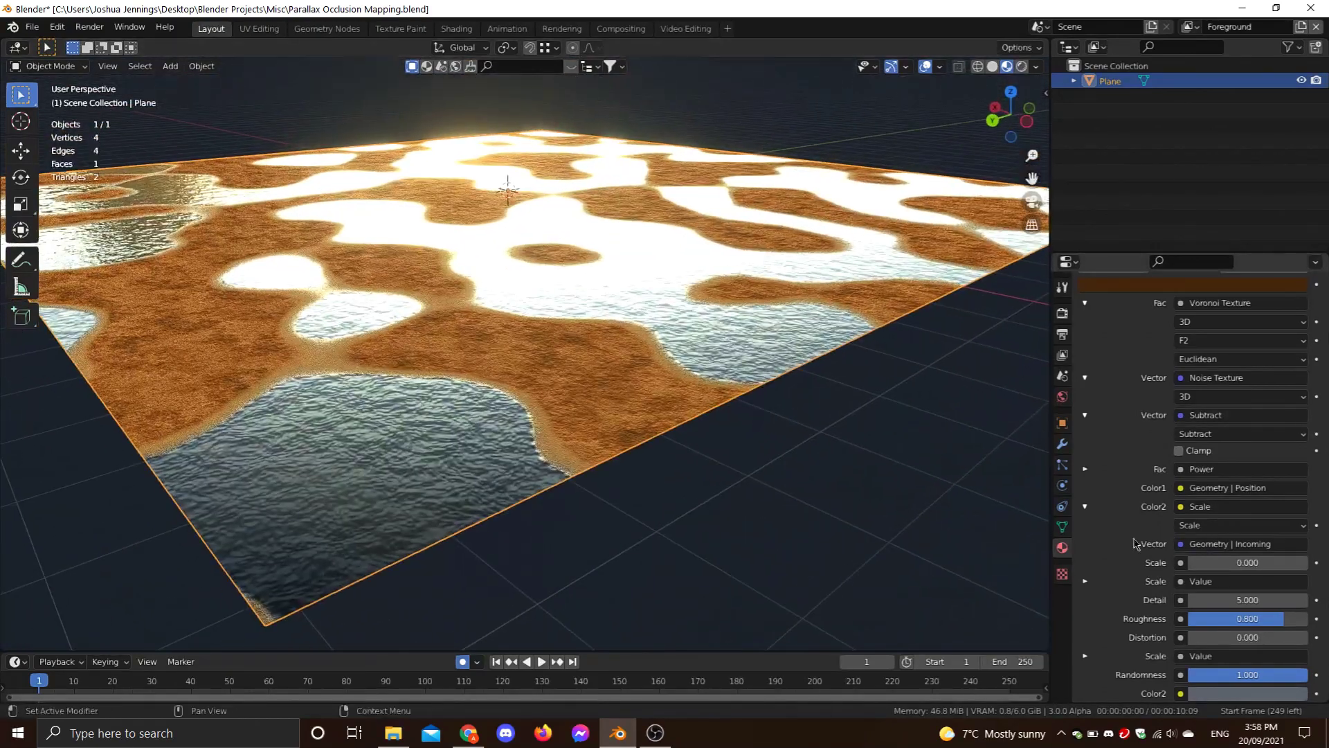
Raise the Scale on the Geometry Incoming vector to 60.3 and view the parallax effect from several angles.
{"action": "left_click_drag", "start_coordinate": [1236, 563], "coordinate": [1283, 563]}
{"action": "scroll", "coordinate": [566, 334], "scroll_direction": "down", "scroll_amount": 2}
{"action": "mouse_move", "coordinate": [566, 334]}
{"action": "middle_mouse_down"}
{"action": "mouse_move", "coordinate": [618, 382]}
{"action": "mouse_move", "coordinate": [539, 289]}
{"action": "mouse_move", "coordinate": [558, 310]}
{"action": "middle_mouse_up"}
{"action": "scroll", "coordinate": [599, 353], "scroll_direction": "up", "scroll_amount": 3}
{"action": "scroll", "coordinate": [540, 289], "scroll_direction": "down", "scroll_amount": 2}
{"action": "scroll", "coordinate": [546, 301], "scroll_direction": "up", "scroll_amount": 2}
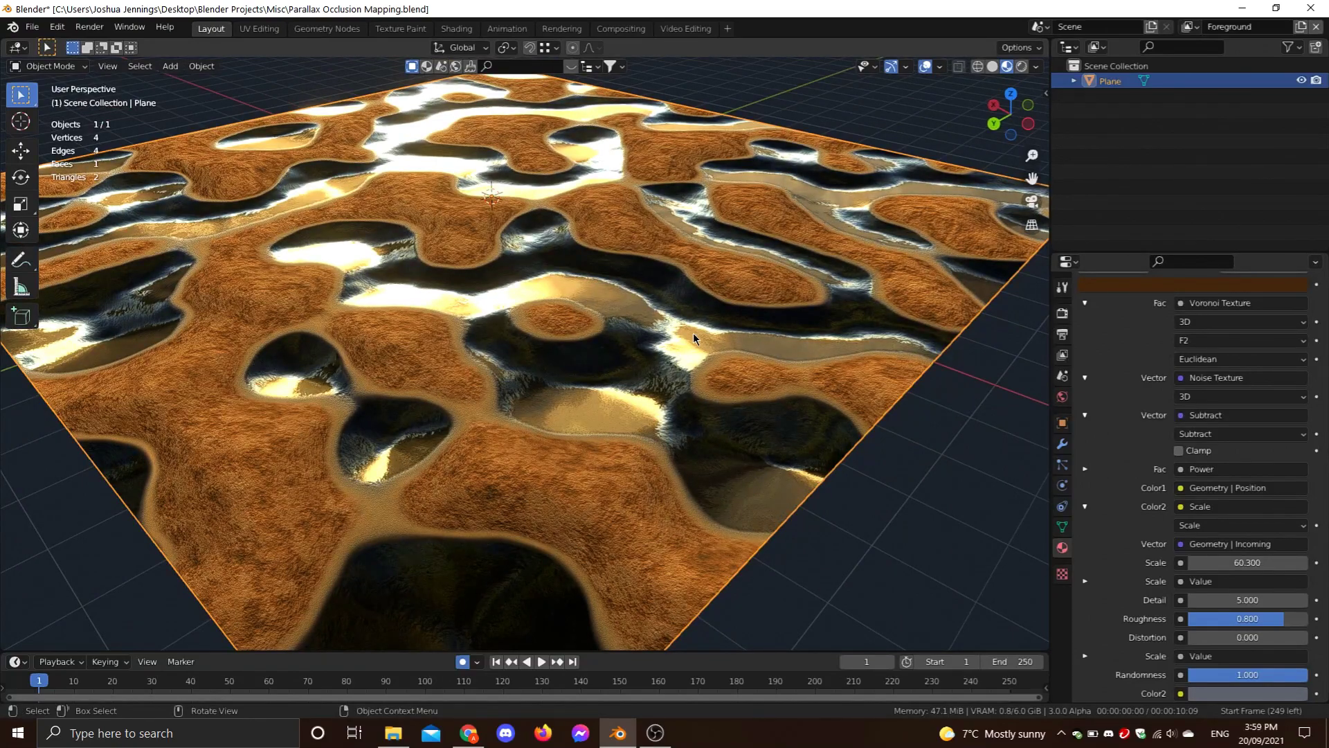
{"action": "scroll", "coordinate": [692, 334], "scroll_direction": "down", "scroll_amount": 1}
{"action": "middle_click_drag", "start_coordinate": [693, 334], "coordinate": [706, 308]}
{"action": "scroll", "coordinate": [712, 340], "scroll_direction": "up", "scroll_amount": 1}
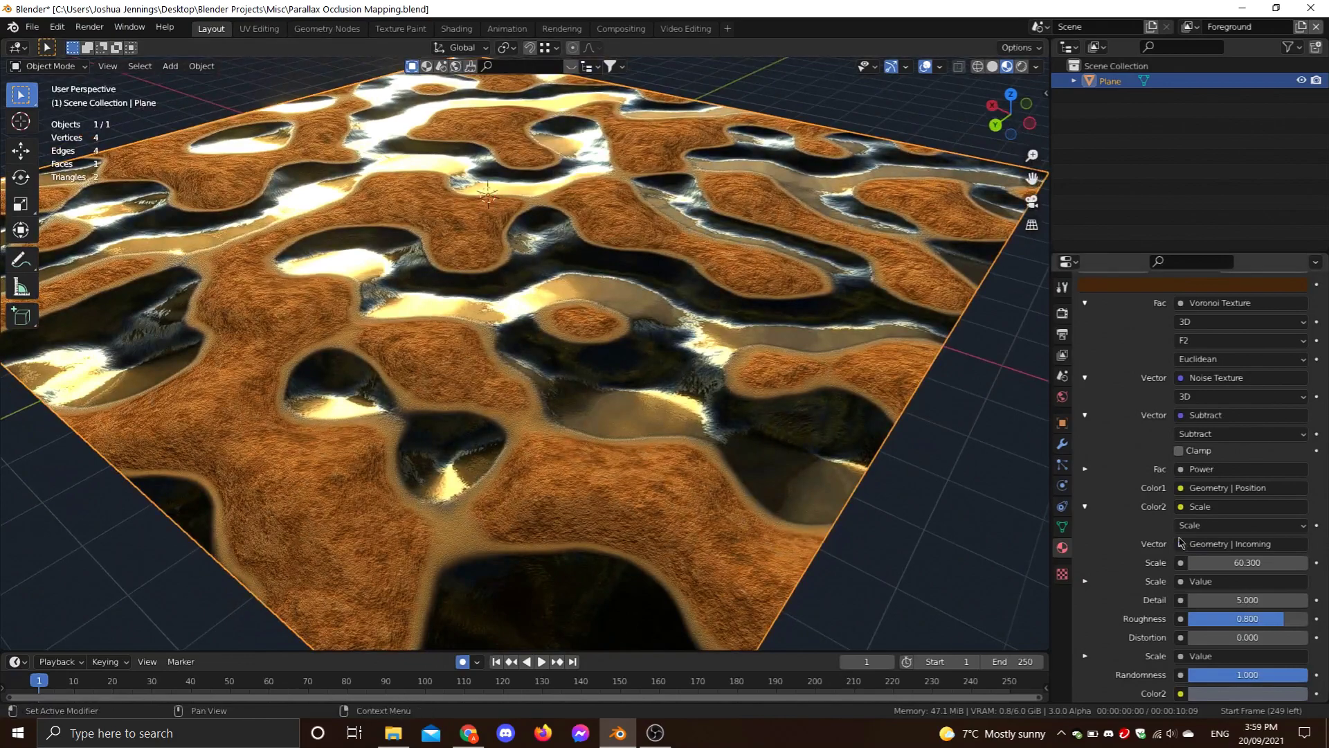
Try a Scale of 426.6 on the Geometry Incoming vector, and undo that change.
{"action": "mouse_move", "coordinate": [1198, 557]}
{"action": "left_mouse_down"}
{"action": "mouse_move", "coordinate": [1301, 558]}
{"action": "mouse_move", "coordinate": [1198, 554]}
{"action": "left_mouse_up"}
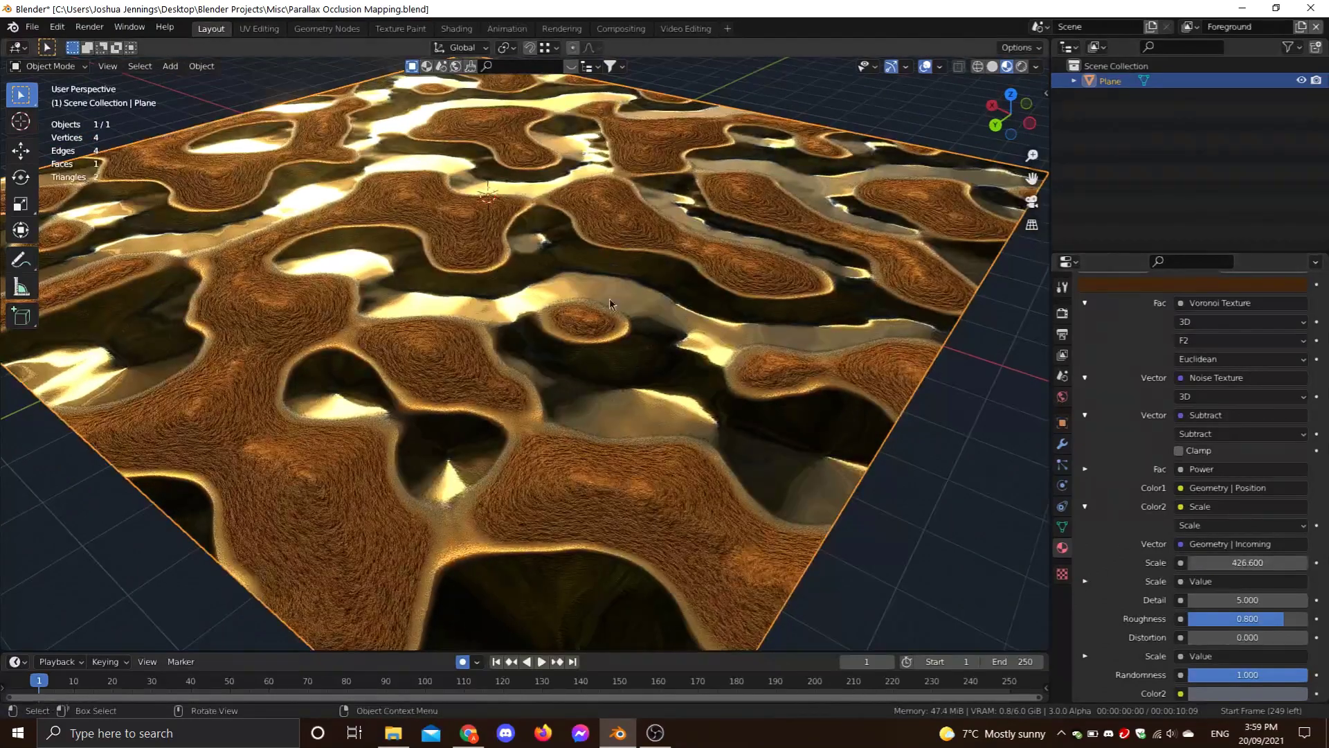
{"action": "key", "text": "ctrl+z"}
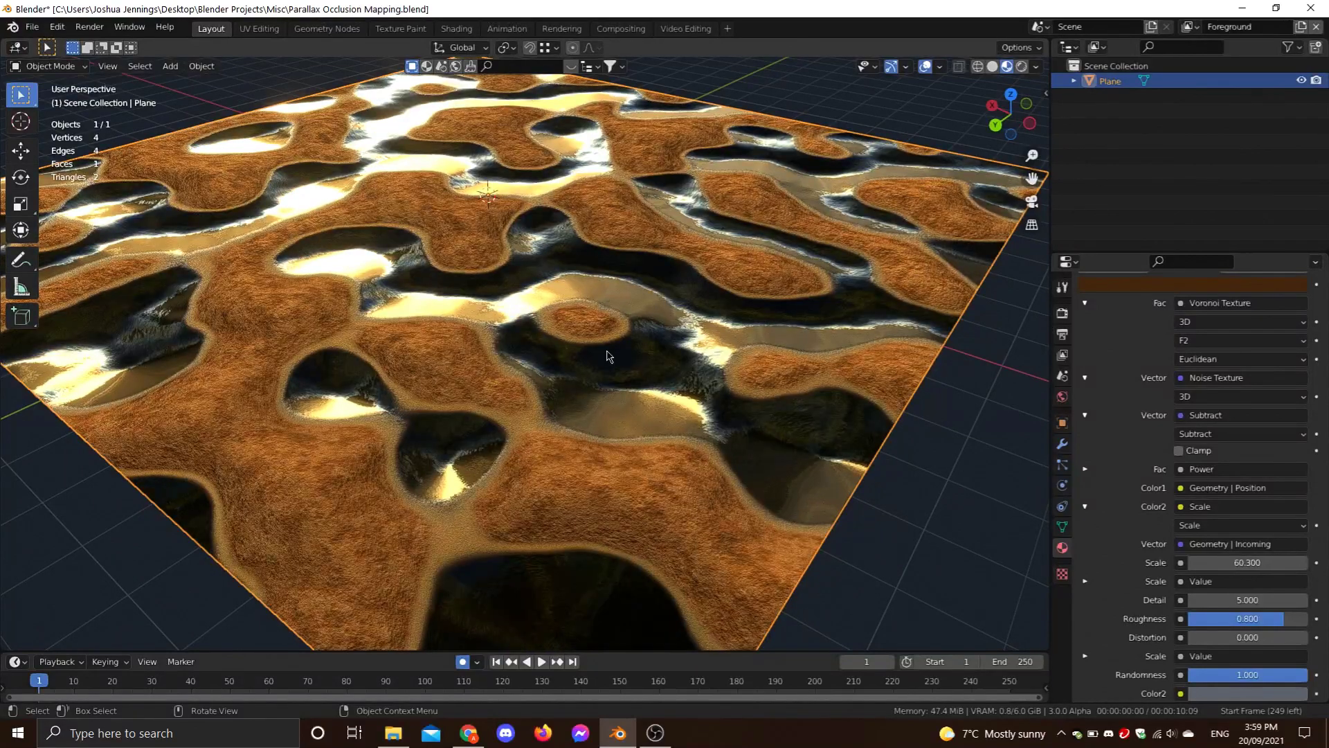
Examine the parallax depth on the plane's surface up close and from different viewing angles.
{"action": "middle_click_drag", "start_coordinate": [606, 353], "coordinate": [571, 274]}
{"action": "scroll", "coordinate": [591, 318], "scroll_direction": "up", "scroll_amount": 2}
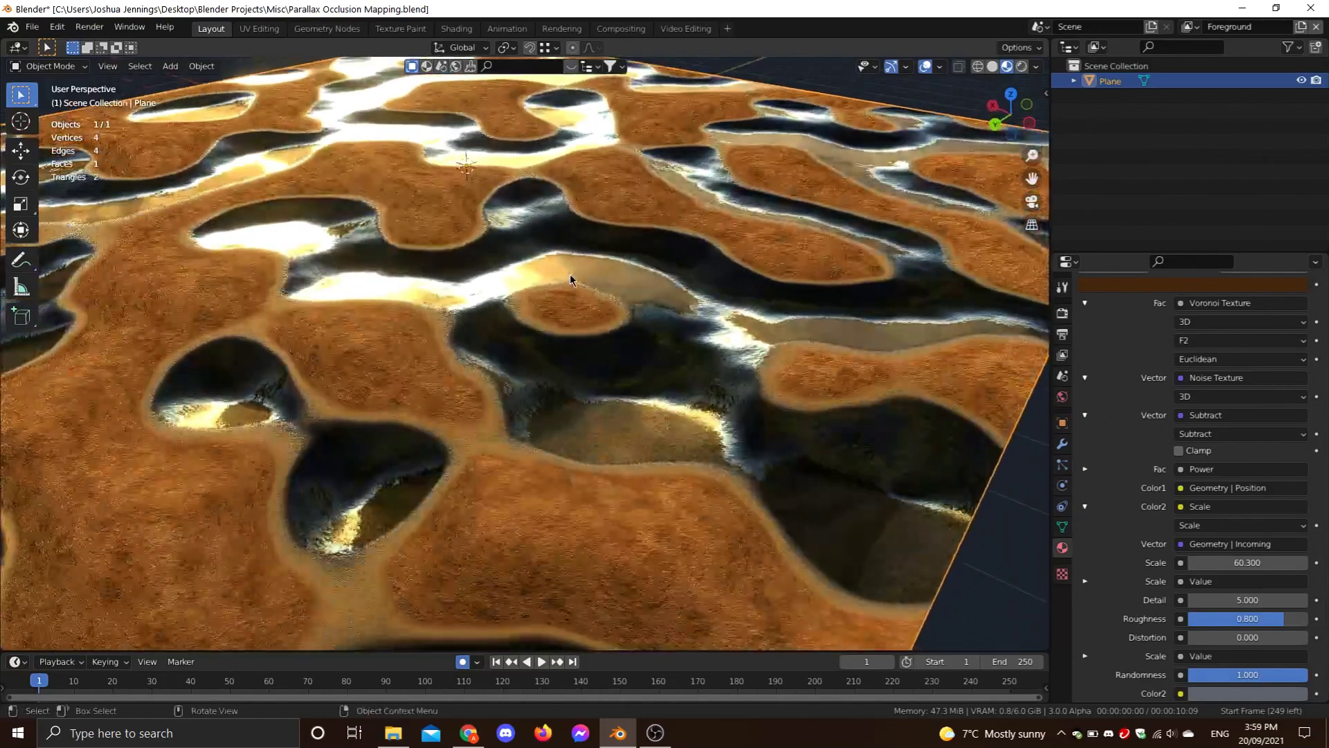
{"action": "scroll", "coordinate": [569, 265], "scroll_direction": "down", "scroll_amount": 4}
{"action": "scroll", "coordinate": [568, 268], "scroll_direction": "up", "scroll_amount": 5}
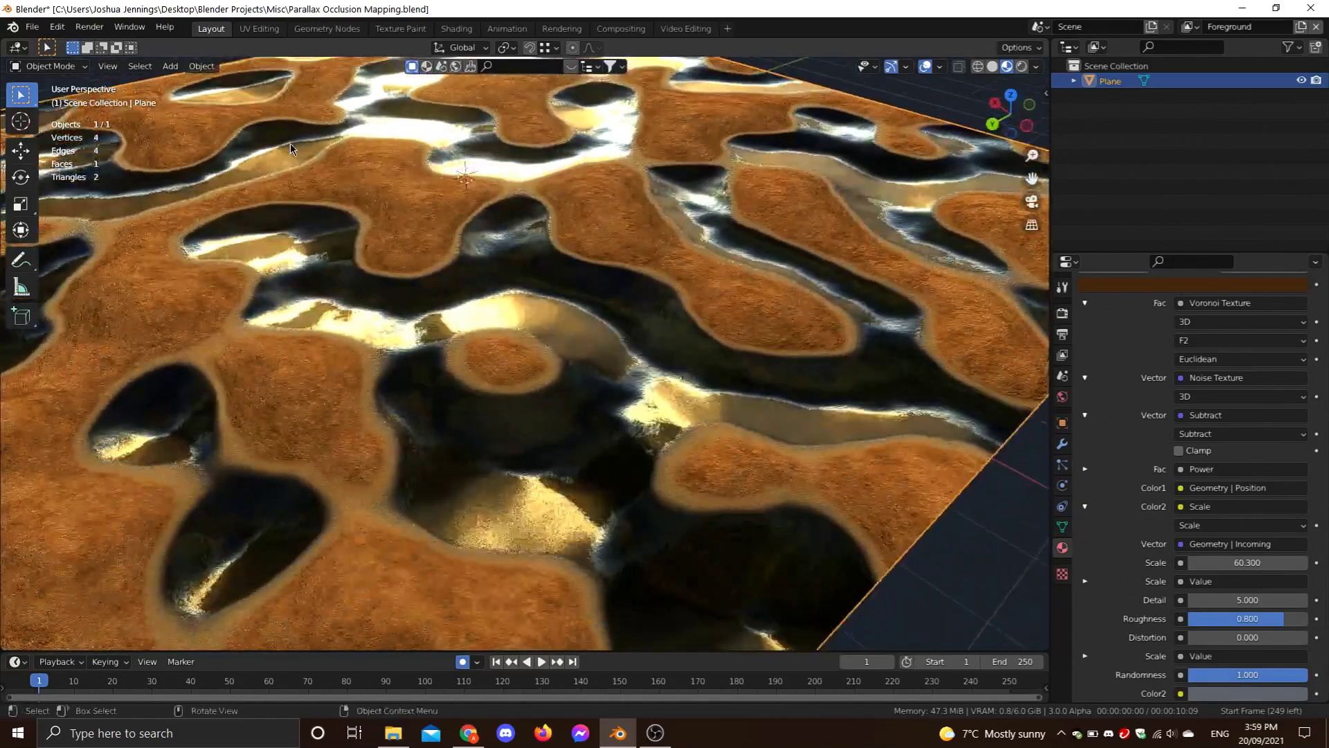
{"action": "scroll", "coordinate": [465, 182], "scroll_direction": "down", "scroll_amount": 2}
{"action": "middle_click_drag", "start_coordinate": [640, 169], "coordinate": [613, 163]}
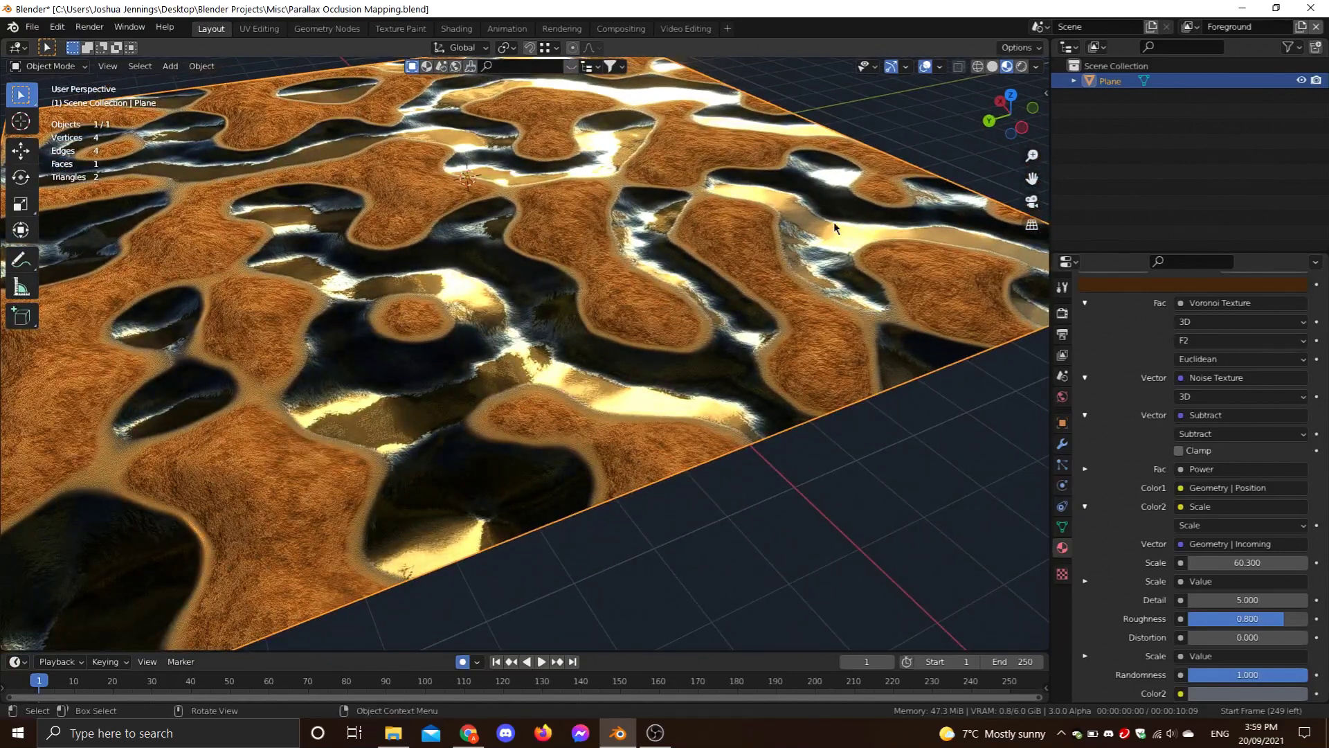
{"action": "scroll", "coordinate": [489, 233], "scroll_direction": "down", "scroll_amount": 2}
{"action": "scroll", "coordinate": [563, 223], "scroll_direction": "up", "scroll_amount": 1}
{"action": "mouse_move", "coordinate": [488, 233]}
{"action": "middle_mouse_down"}
{"action": "mouse_move", "coordinate": [564, 222]}
{"action": "mouse_move", "coordinate": [502, 217]}
{"action": "mouse_move", "coordinate": [579, 247]}
{"action": "middle_mouse_up"}
{"action": "scroll", "coordinate": [501, 217], "scroll_direction": "down", "scroll_amount": 1}
Return the viewport to solid shading and replace the plane's existing material slot with a new material.
{"action": "left_click", "coordinate": [991, 67]}
{"action": "scroll", "coordinate": [579, 246], "scroll_direction": "up", "scroll_amount": 2}
{"action": "scroll", "coordinate": [1225, 421], "scroll_direction": "up", "scroll_amount": 15}
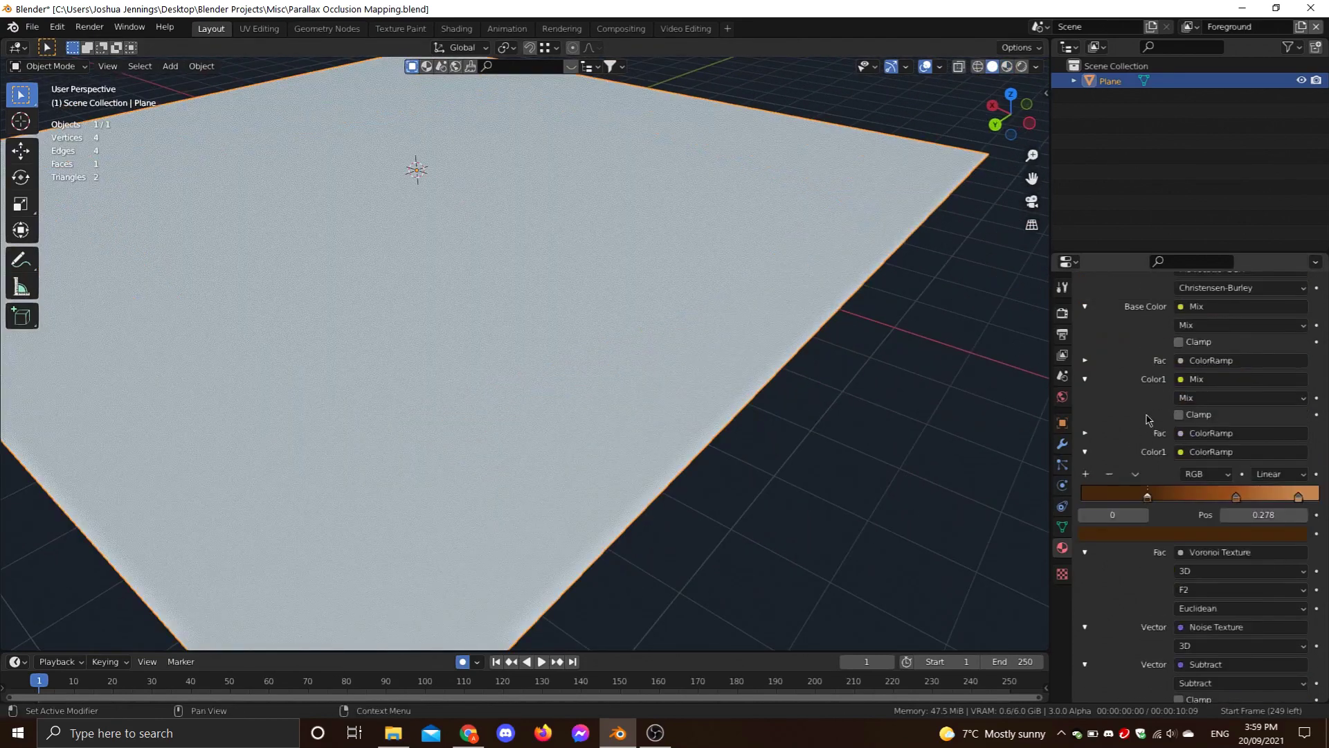
{"action": "left_click", "coordinate": [1316, 328]}
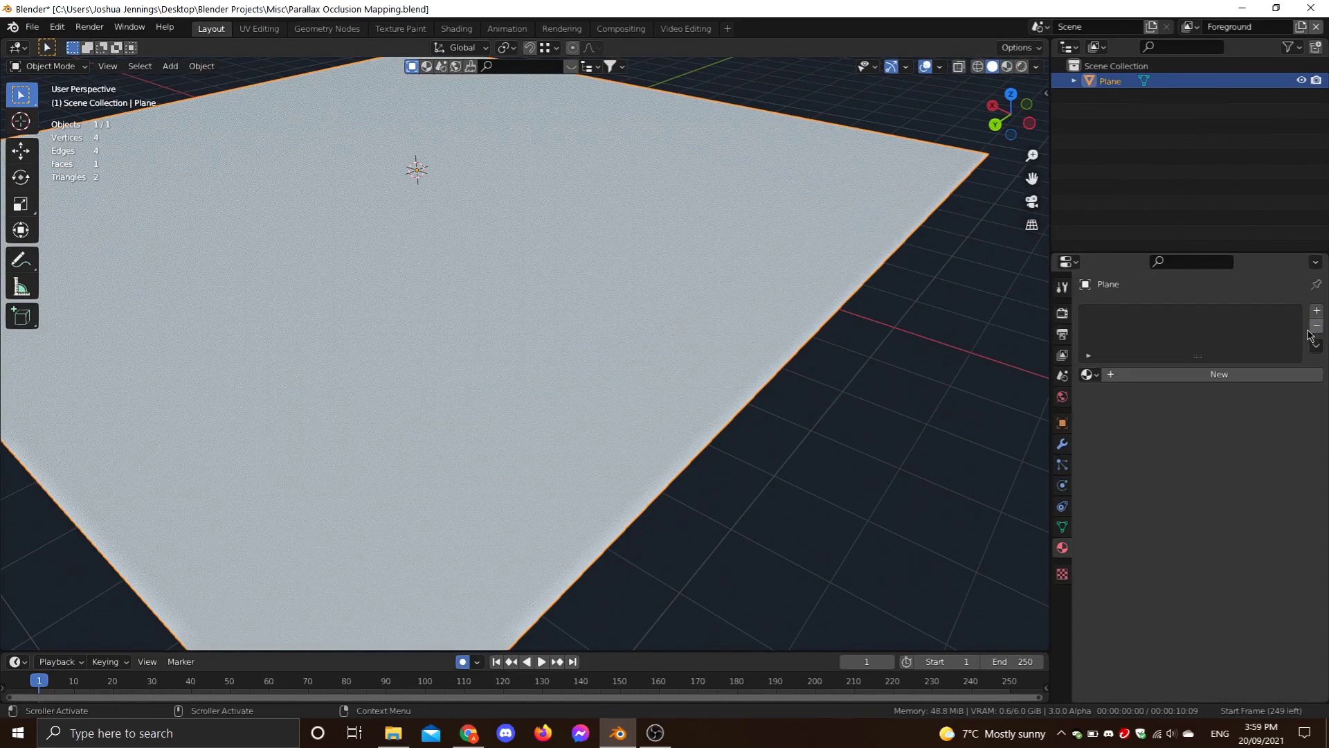
{"action": "left_click", "coordinate": [1173, 377]}
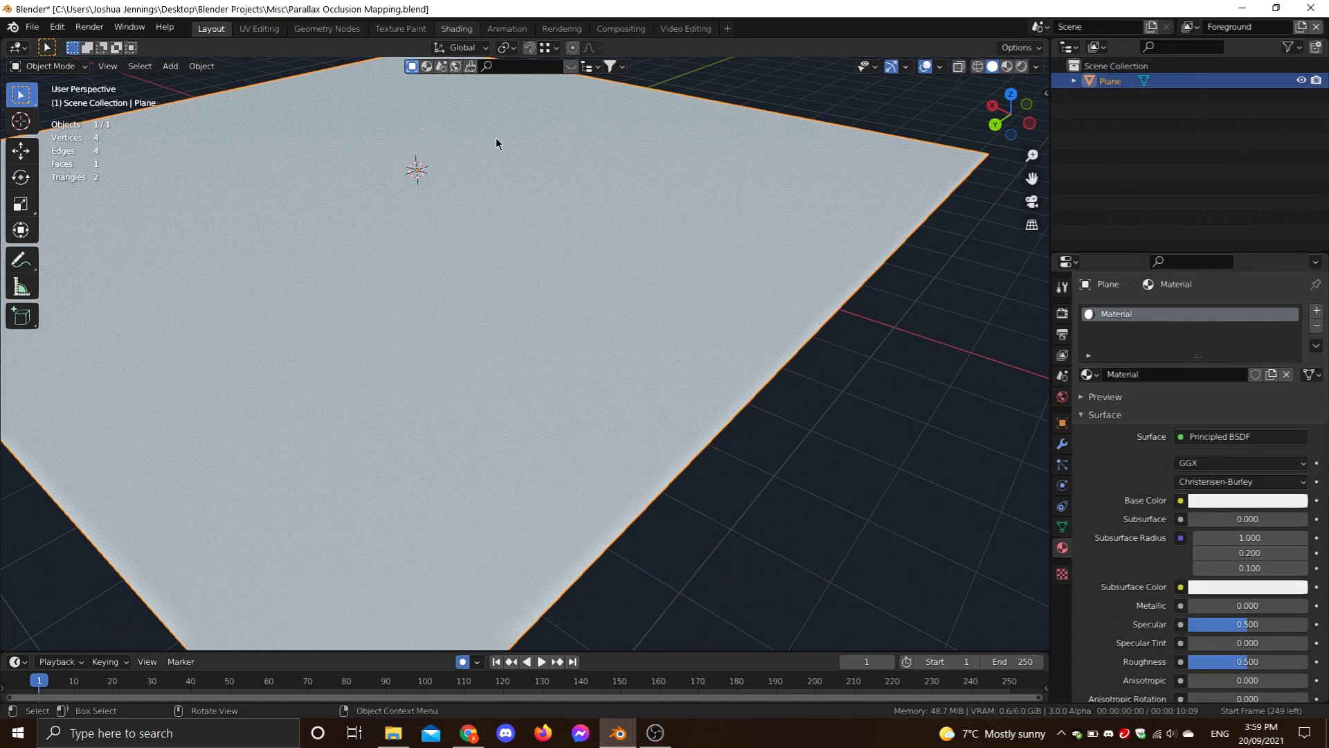
Switch to the Shading workspace and add a Geometry node well to the left of the Principled BSDF node.
{"action": "left_click", "coordinate": [456, 29]}
{"action": "middle_click_drag", "start_coordinate": [607, 215], "coordinate": [653, 169]}
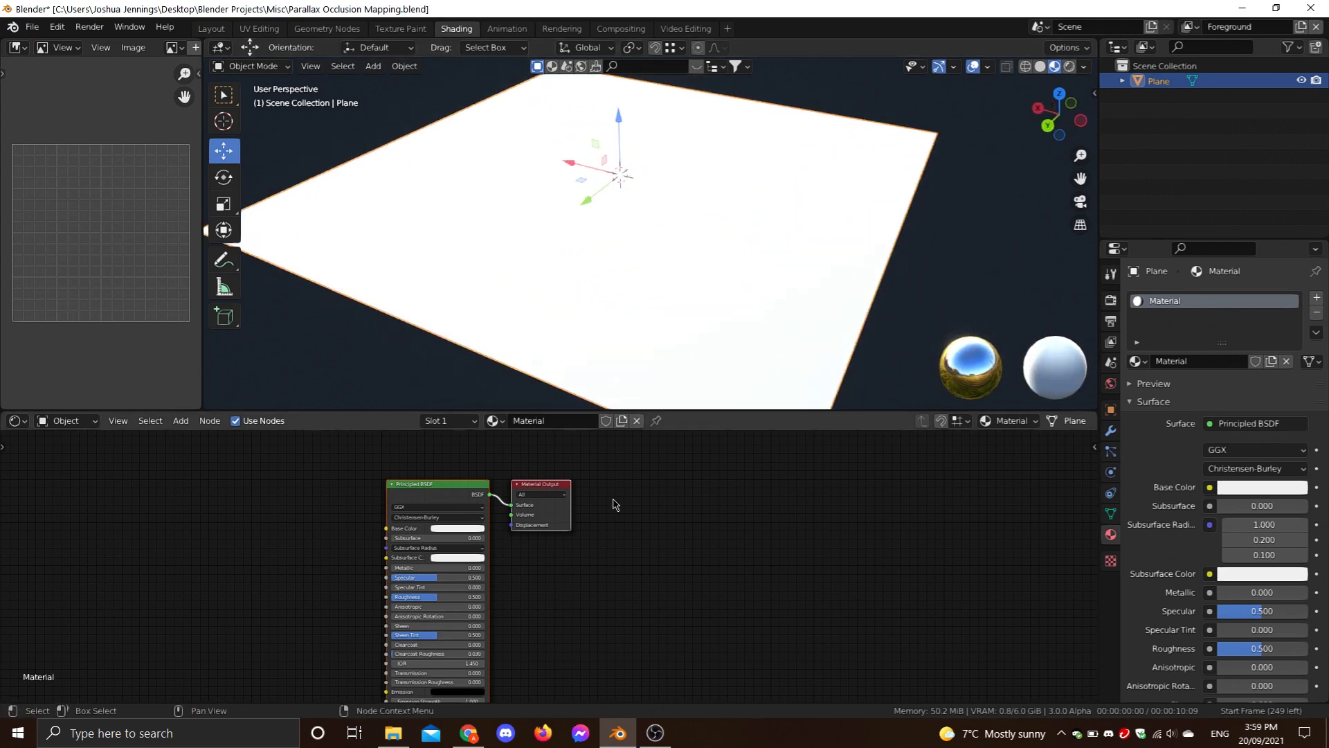
{"action": "middle_click_drag", "start_coordinate": [614, 504], "coordinate": [600, 480]}
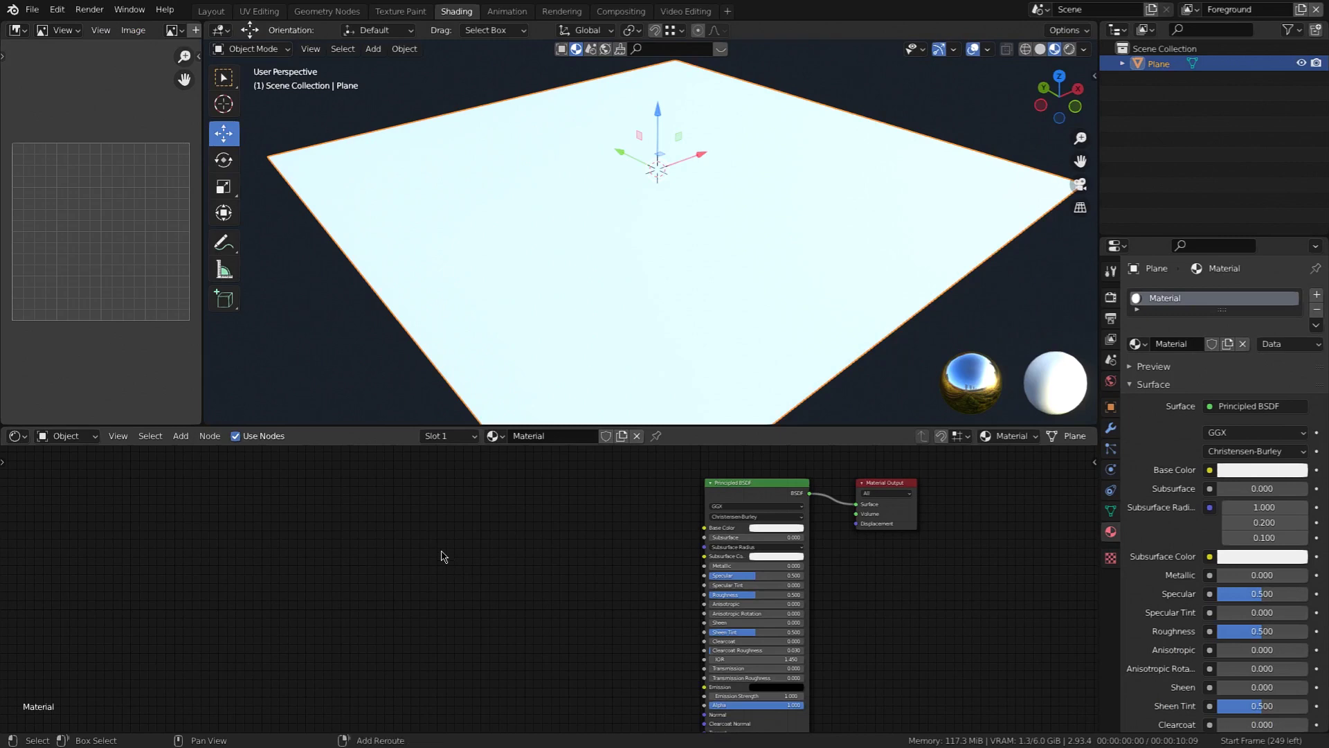
{"action": "key", "text": "shift+a"}
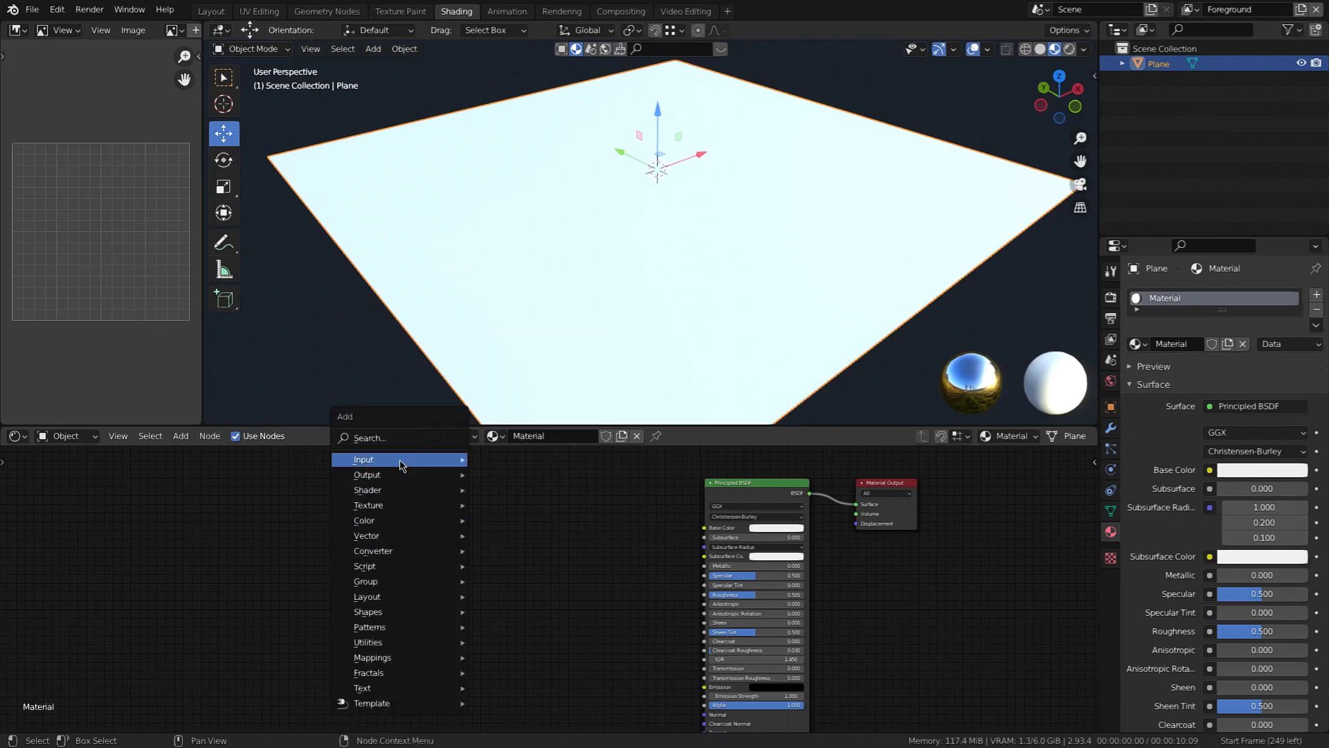
{"action": "mouse_move", "coordinate": [401, 461]}
{"action": "left_click", "coordinate": [511, 242]}
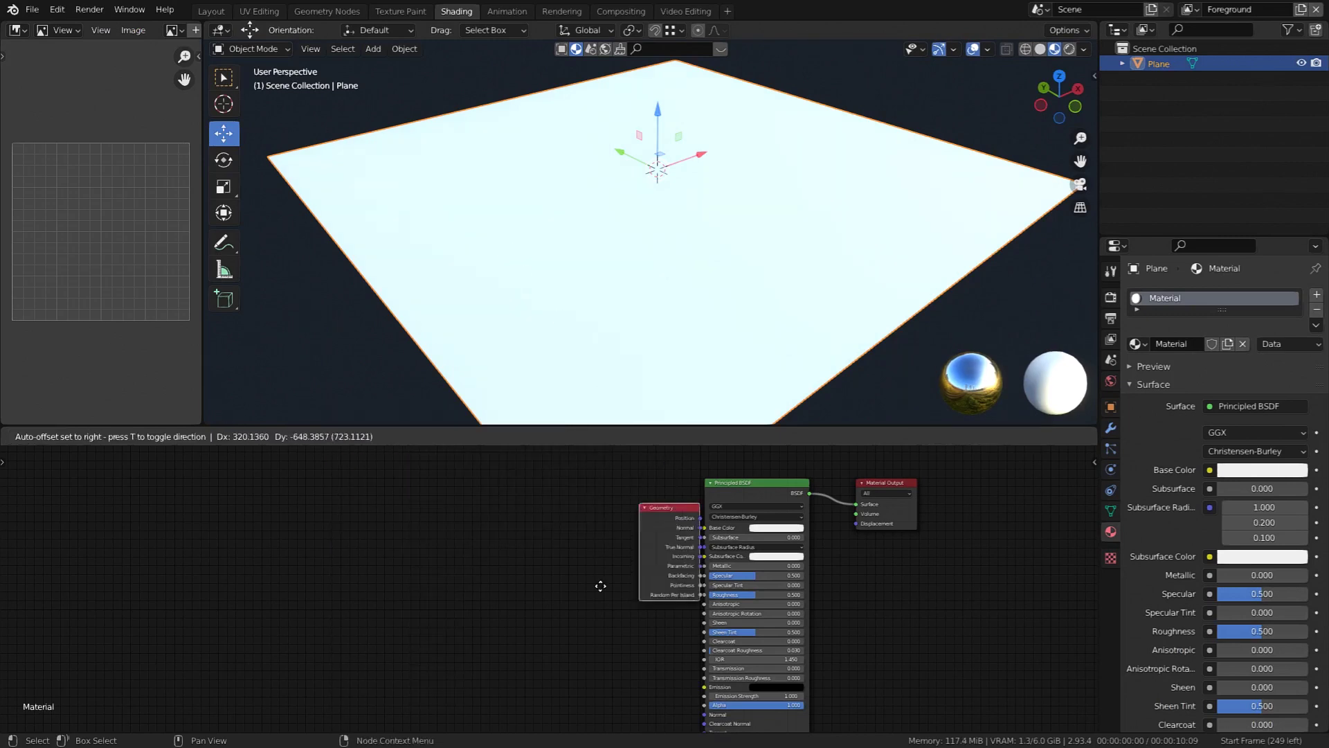
{"action": "left_click", "coordinate": [424, 582]}
{"action": "scroll", "coordinate": [424, 581], "scroll_direction": "up", "scroll_amount": 1}
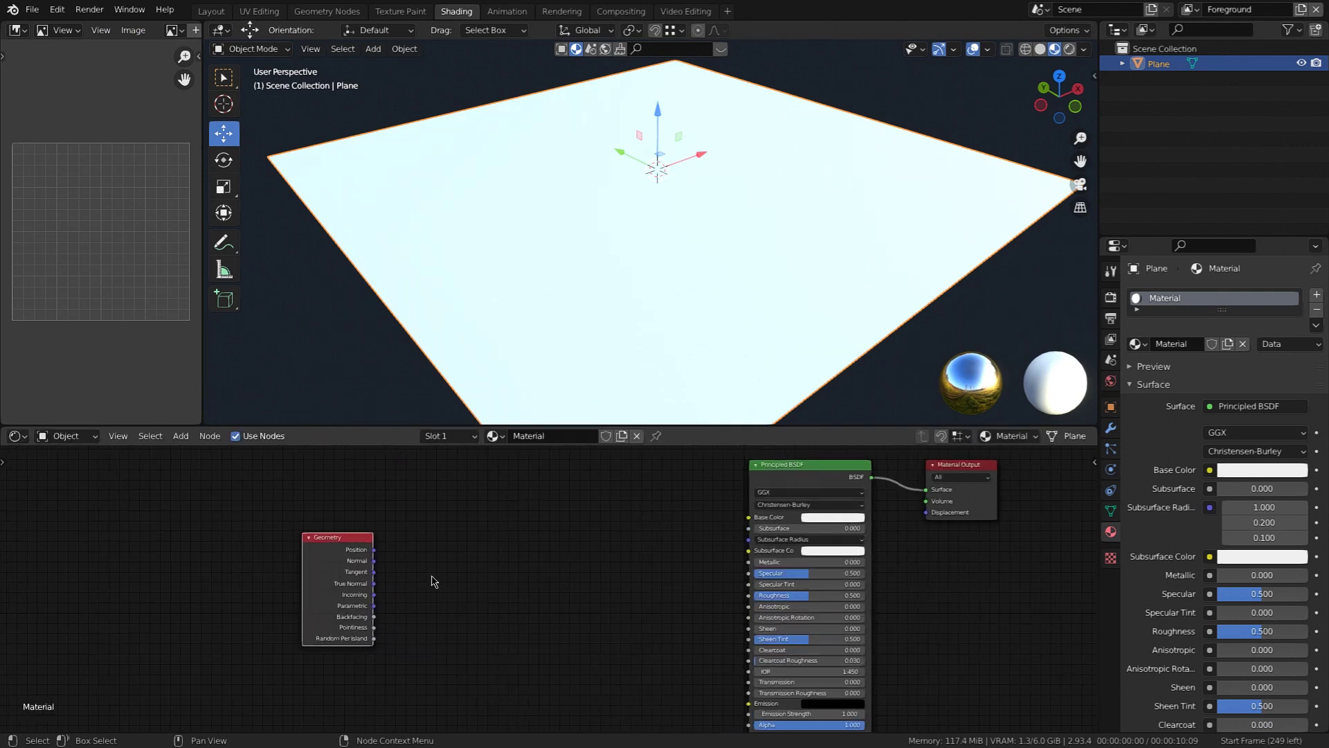
{"action": "scroll", "coordinate": [404, 599], "scroll_direction": "up", "scroll_amount": 1}
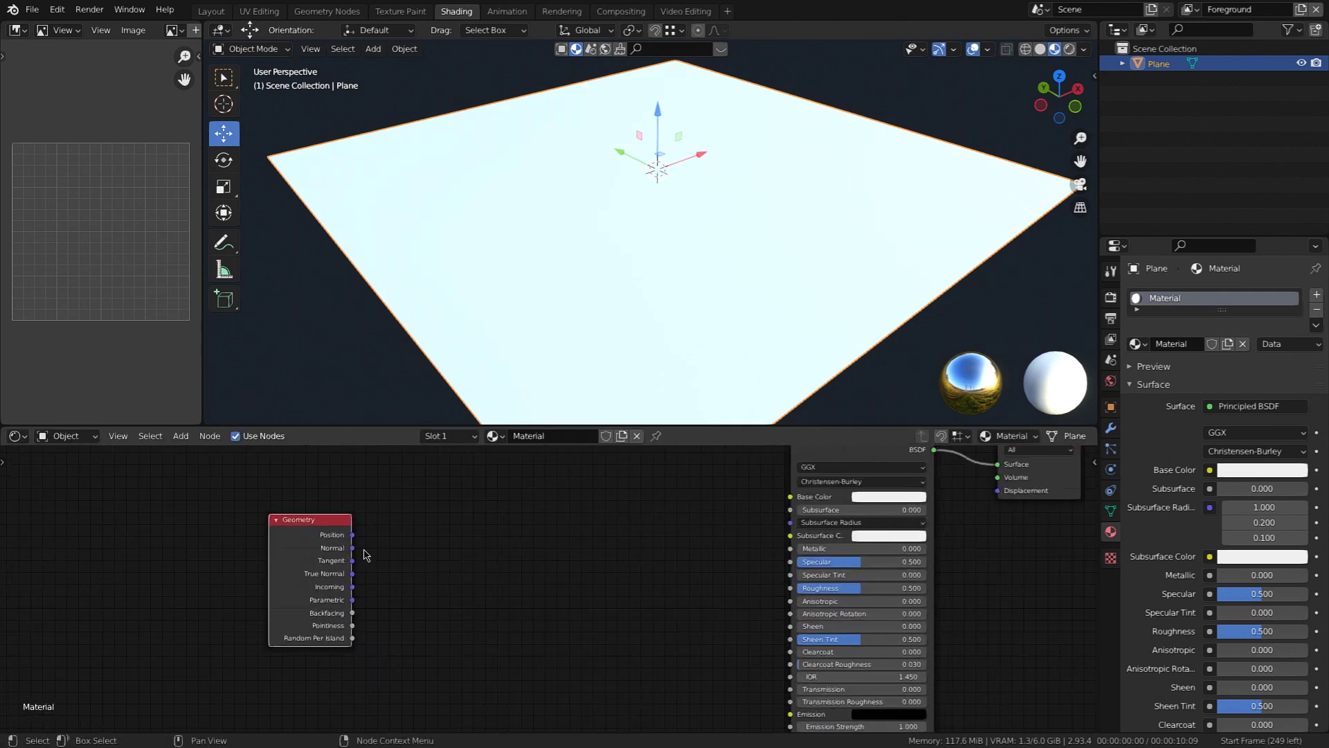
Add a Vector Math node between the Geometry and Principled BSDF nodes and set its operation to Subtract.
{"action": "left_click_drag", "start_coordinate": [353, 534], "coordinate": [518, 533]}
{"action": "key", "text": "shift+a"}
{"action": "mouse_move", "coordinate": [516, 531]}
{"action": "mouse_move", "coordinate": [506, 564]}
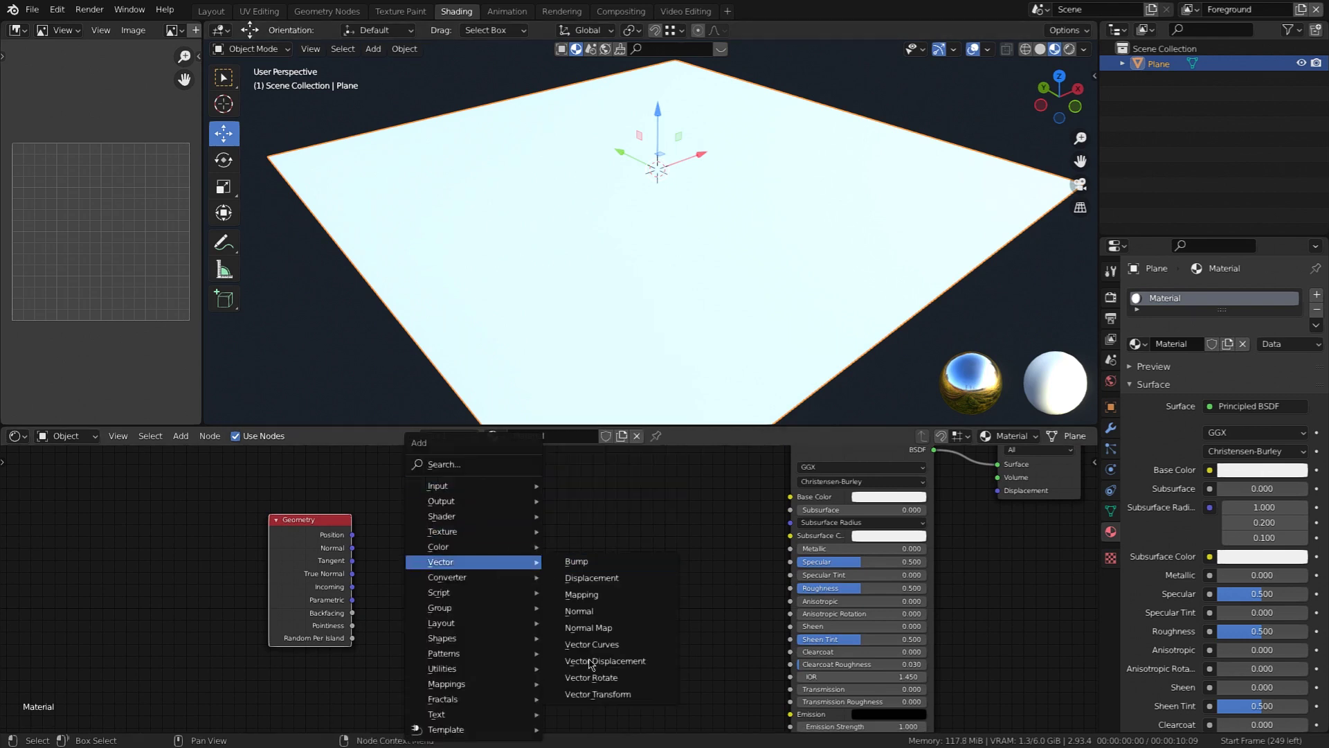
{"action": "mouse_move", "coordinate": [445, 577]}
{"action": "left_click", "coordinate": [627, 566]}
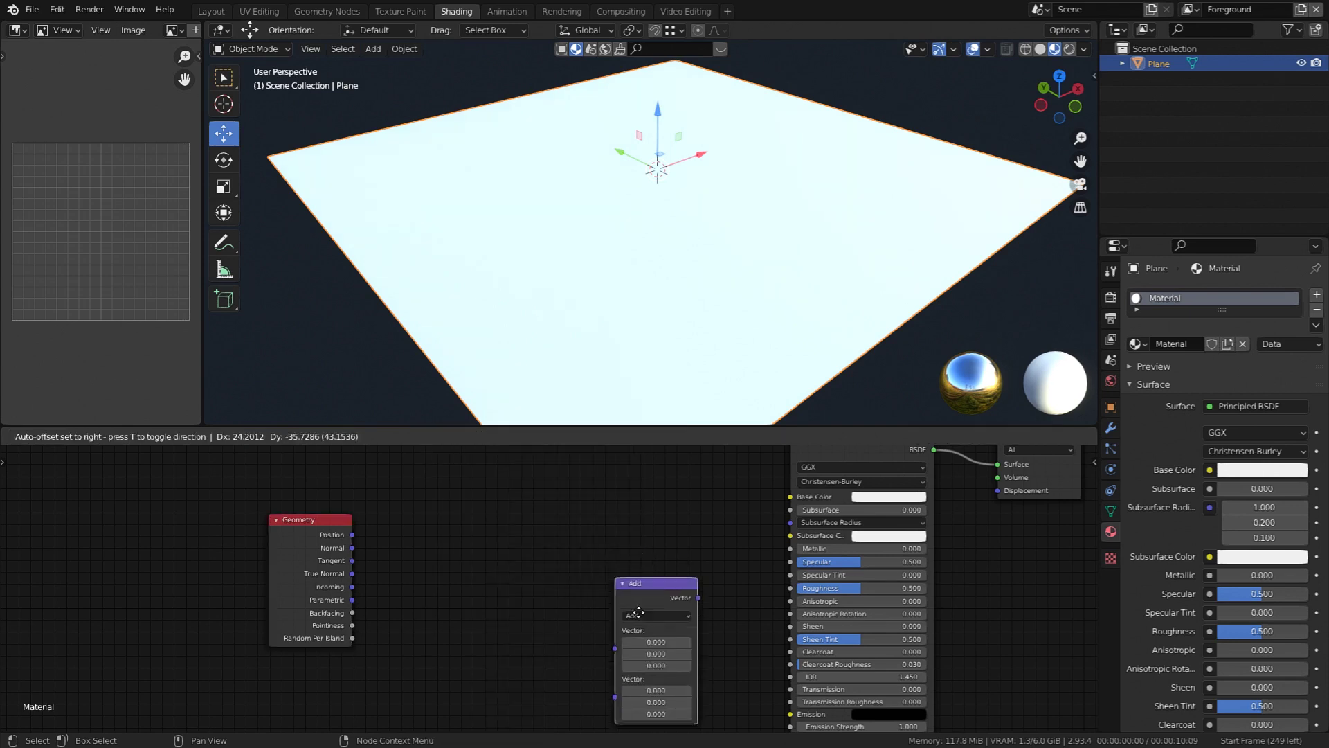
{"action": "left_click", "coordinate": [518, 536]}
{"action": "left_click_drag", "start_coordinate": [555, 529], "coordinate": [574, 540]}
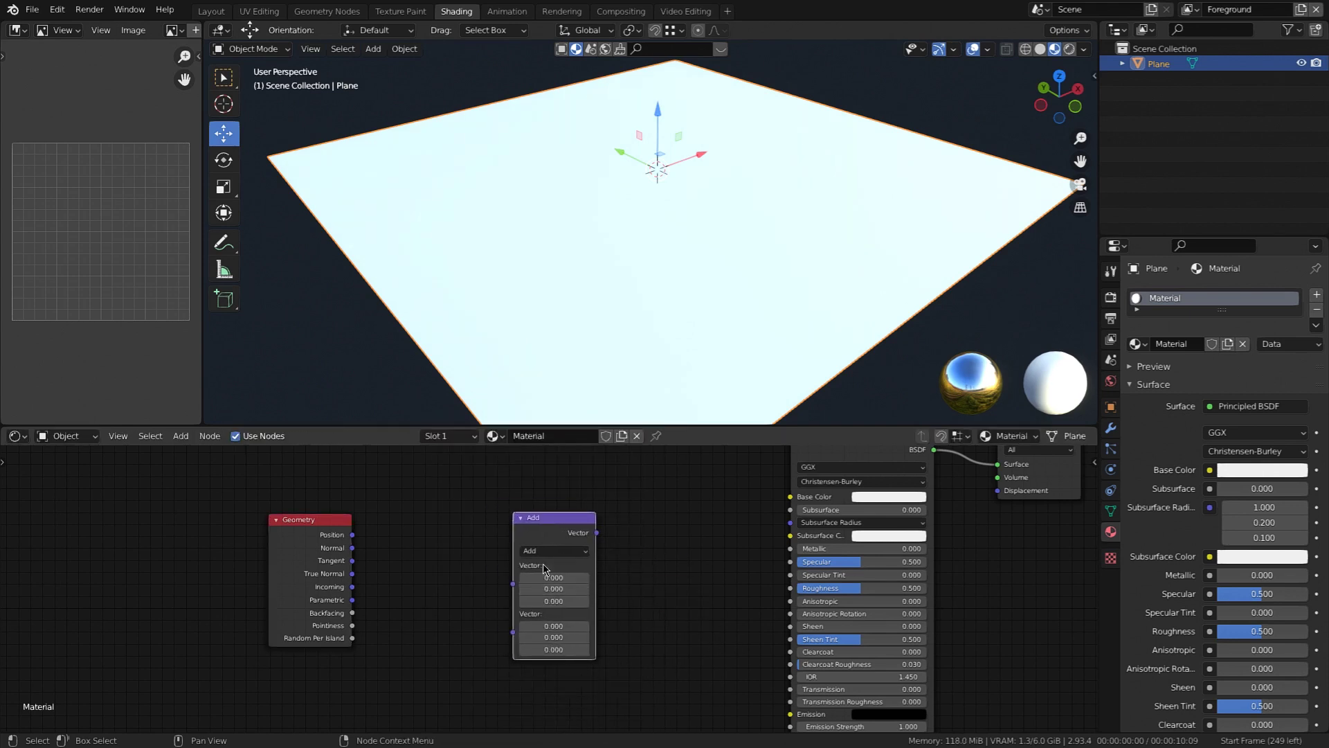
{"action": "left_click", "coordinate": [552, 552]}
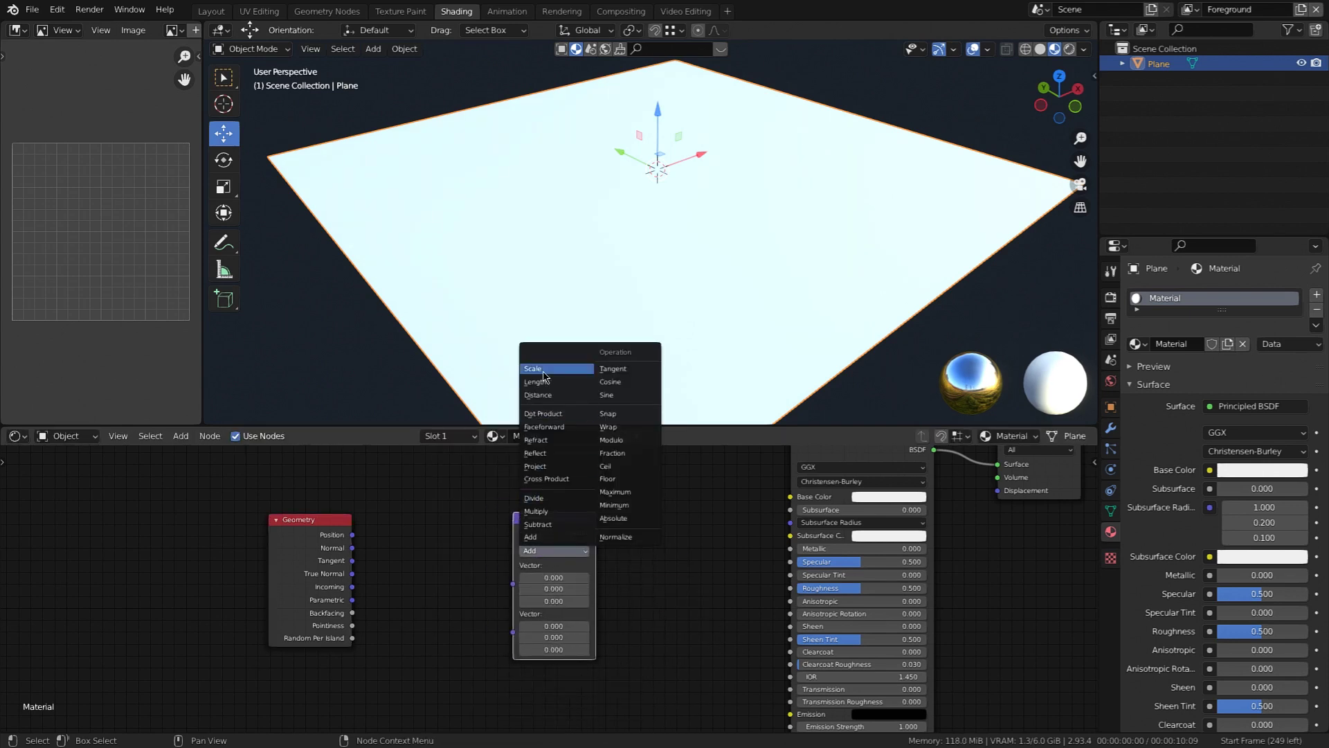
{"action": "left_click", "coordinate": [538, 528]}
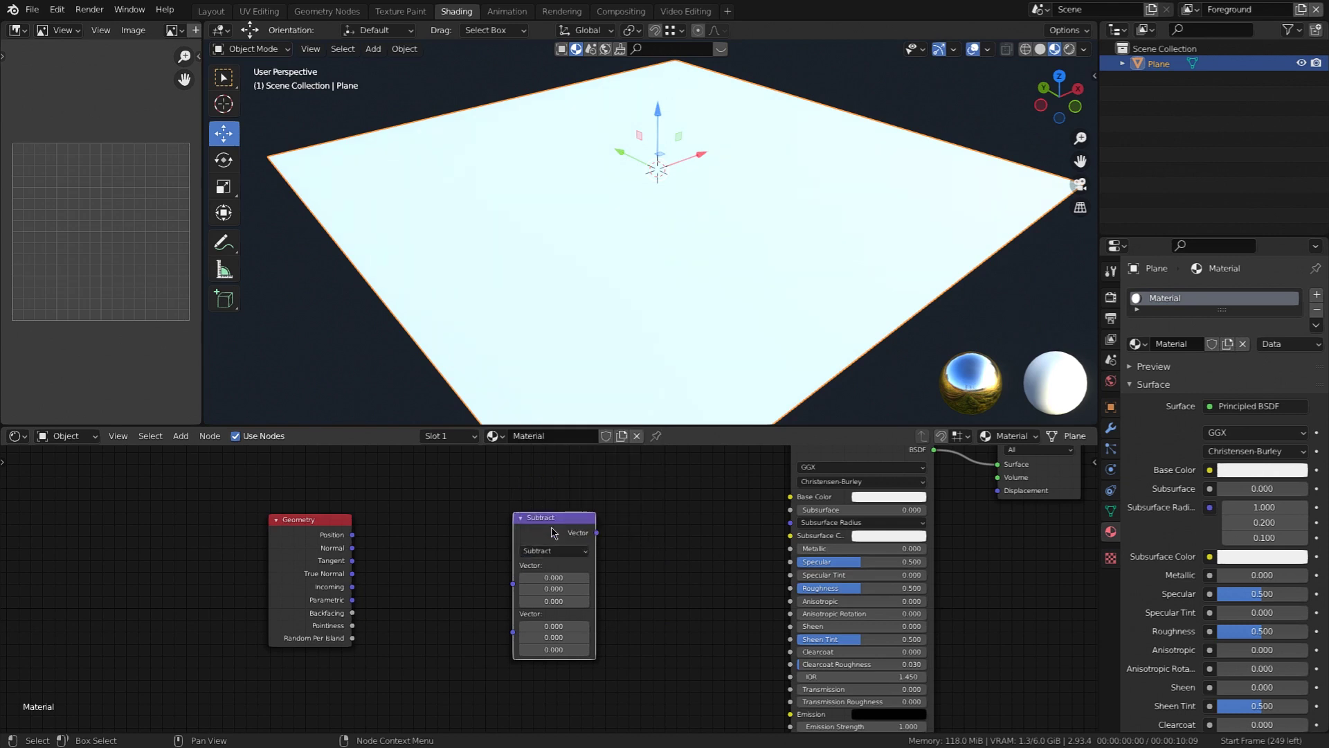
{"action": "left_click_drag", "start_coordinate": [552, 532], "coordinate": [580, 527]}
Connect the Geometry node's Position to the Subtract node's first vector input and Incoming to its second.
{"action": "left_click_drag", "start_coordinate": [353, 535], "coordinate": [436, 513]}
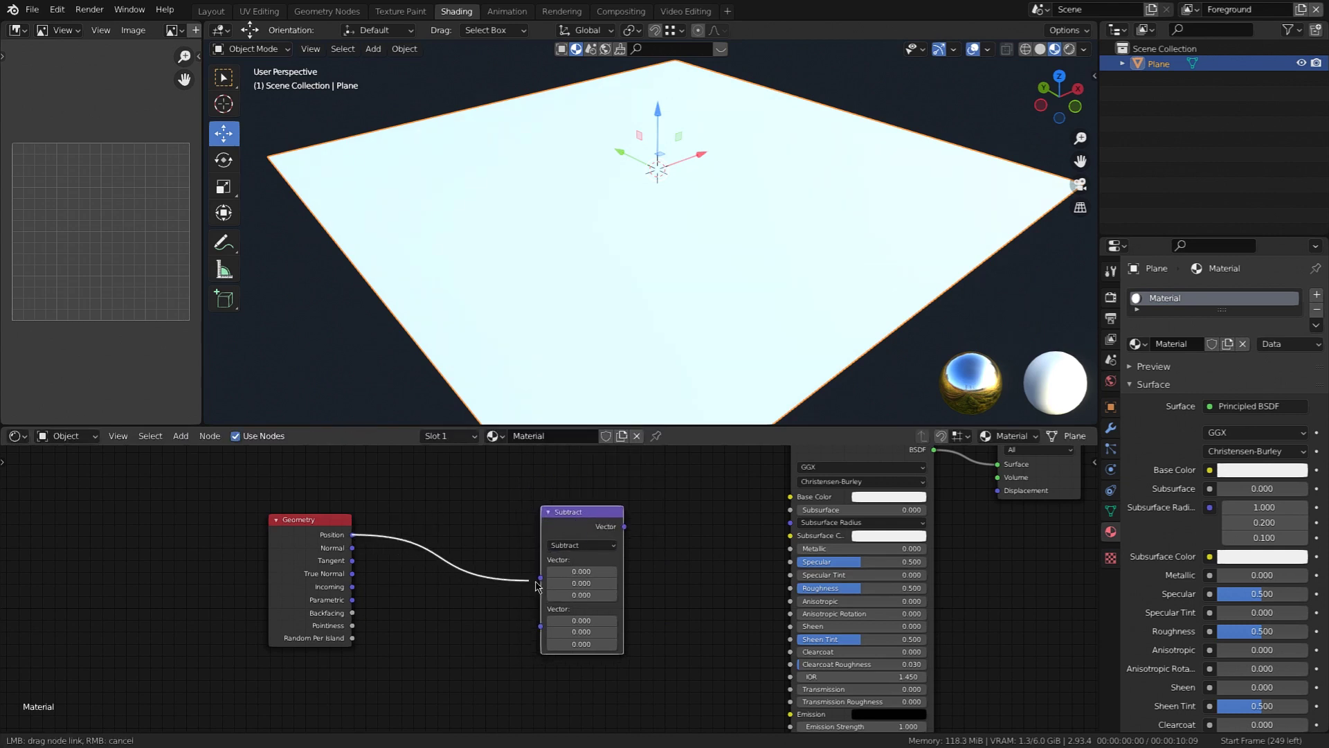
{"action": "left_click_drag", "start_coordinate": [537, 586], "coordinate": [539, 580]}
{"action": "left_click_drag", "start_coordinate": [354, 587], "coordinate": [419, 564]}
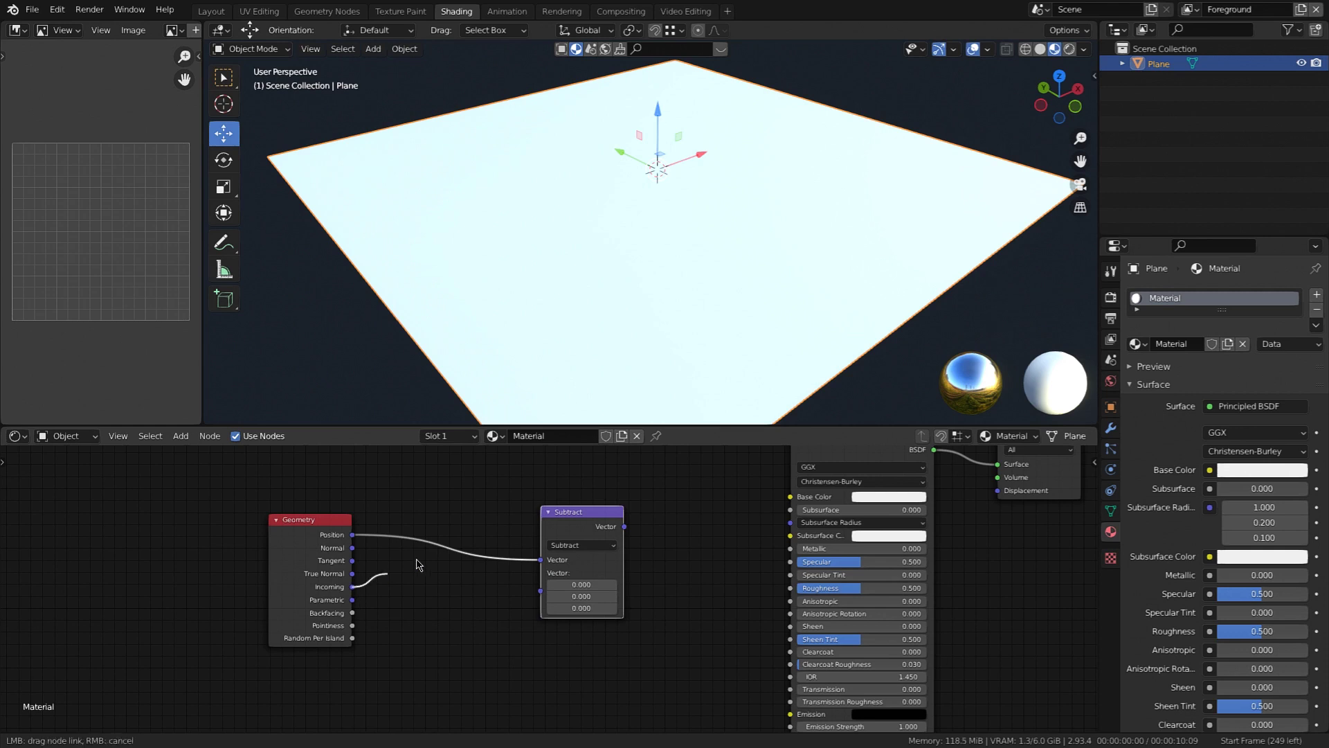
{"action": "left_click_drag", "start_coordinate": [528, 601], "coordinate": [540, 593]}
{"action": "middle_click_drag", "start_coordinate": [526, 549], "coordinate": [499, 555]}
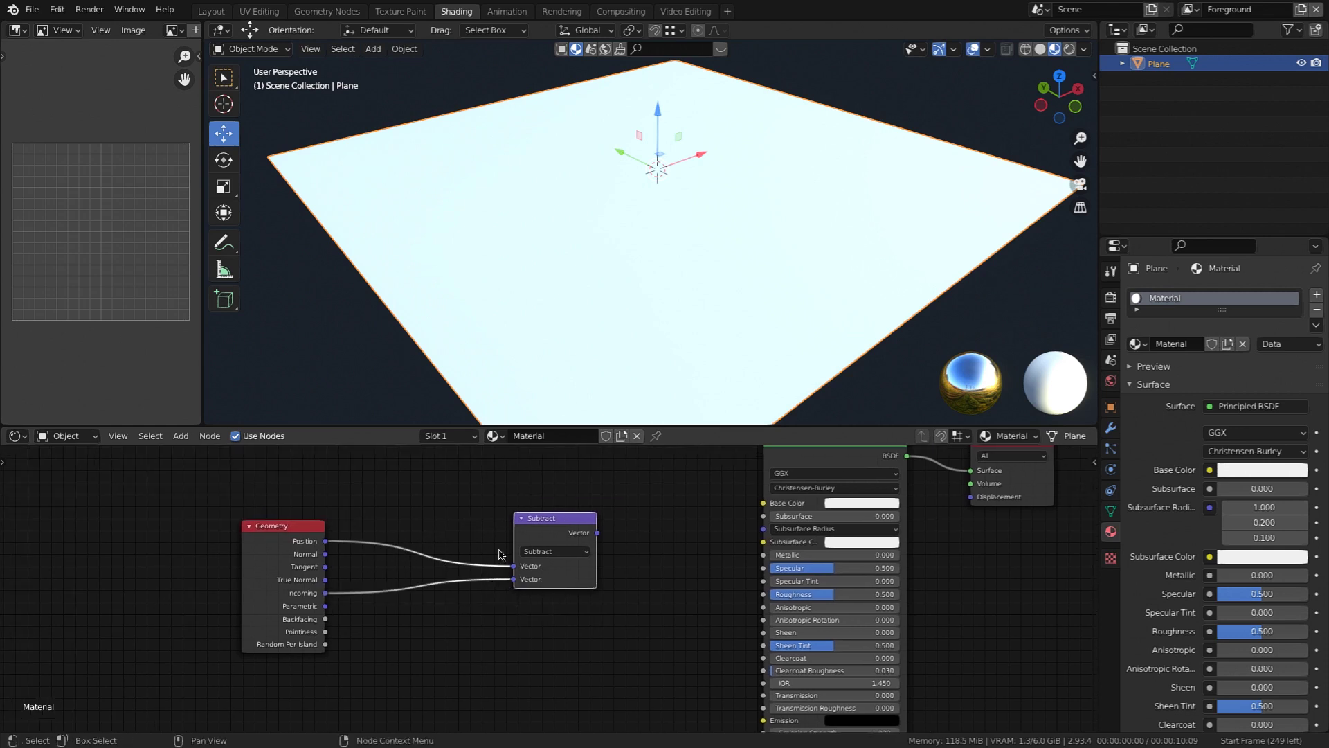
Preview the Subtract node's output on the plane and compare it with the Geometry node's Position output.
{"action": "left_click", "coordinate": [544, 534], "text": "ctrl+shift"}
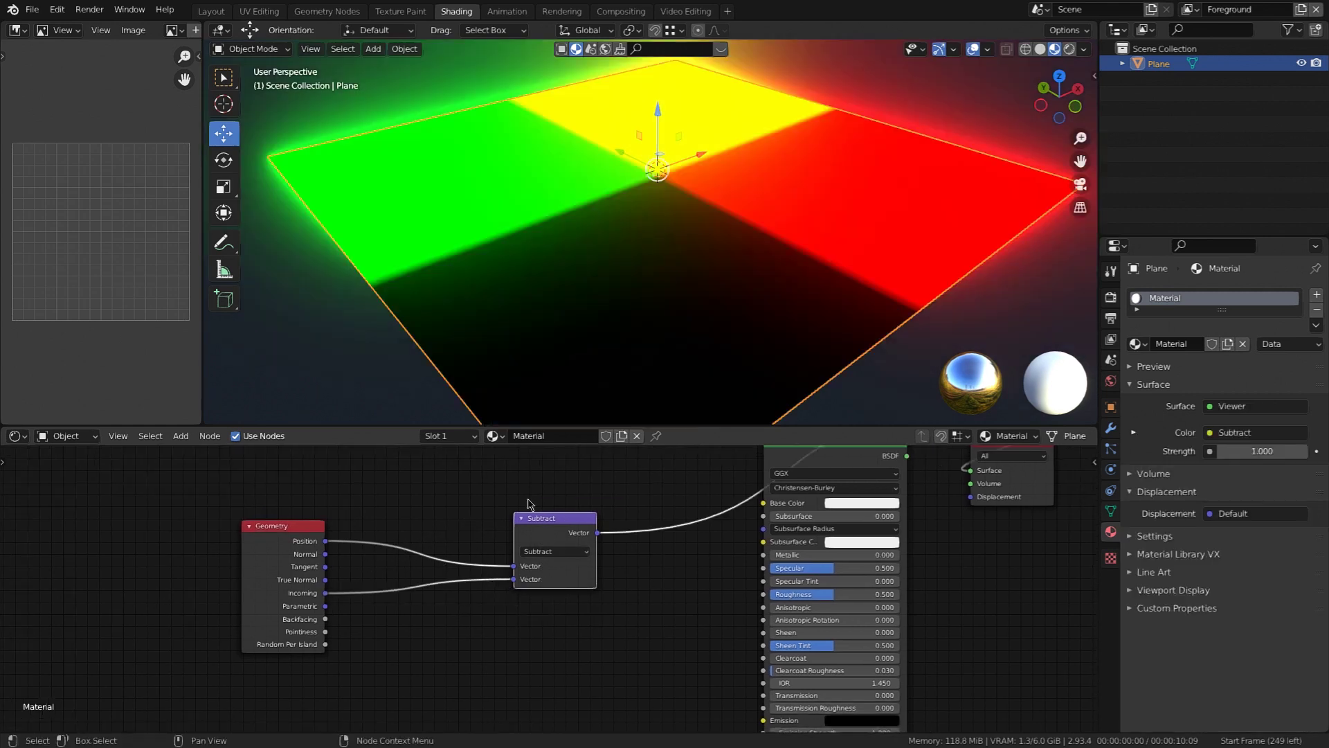
{"action": "middle_click_drag", "start_coordinate": [640, 197], "coordinate": [658, 231], "text": "shift"}
{"action": "scroll", "coordinate": [654, 226], "scroll_direction": "up", "scroll_amount": 1}
{"action": "scroll", "coordinate": [651, 253], "scroll_direction": "up", "scroll_amount": 1}
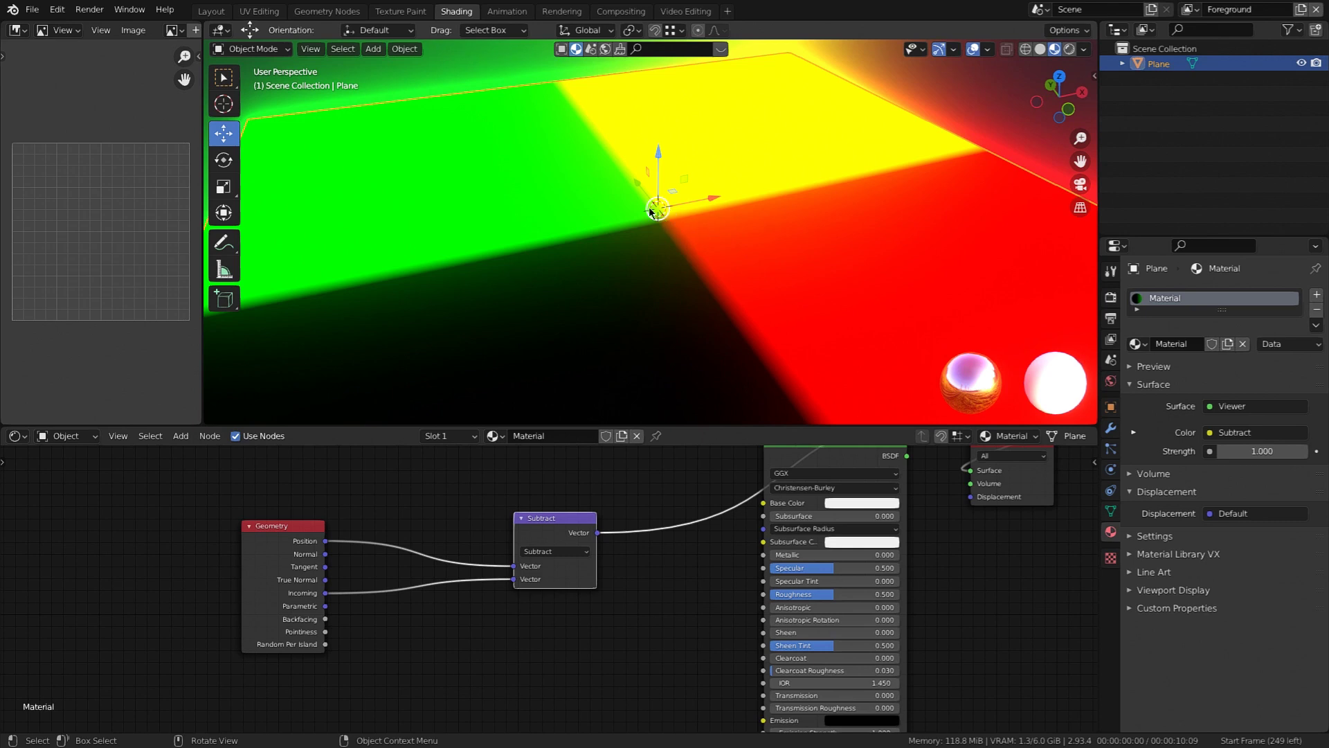
{"action": "left_click", "coordinate": [298, 552], "text": "ctrl+shift"}
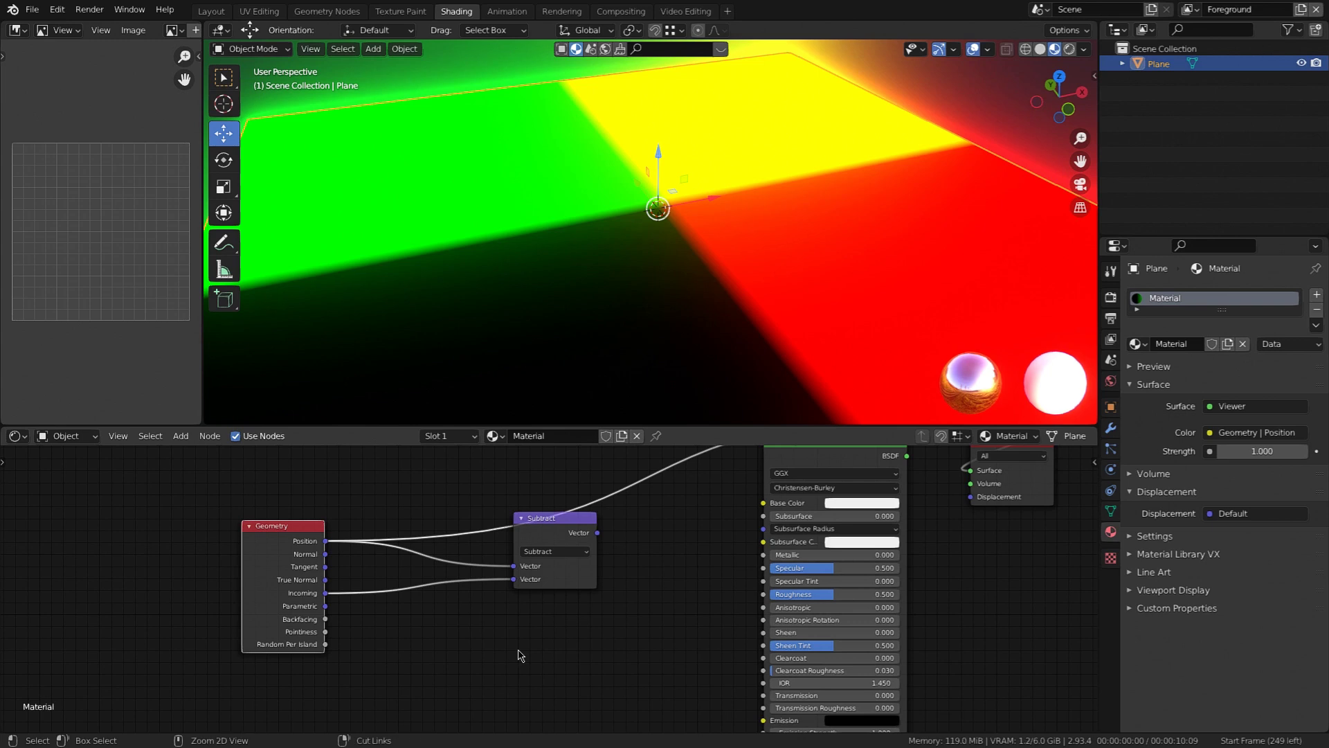
Undo the switch to the Position preview so the plane displays the Subtract node's output.
{"action": "key", "text": "ctrl+z"}
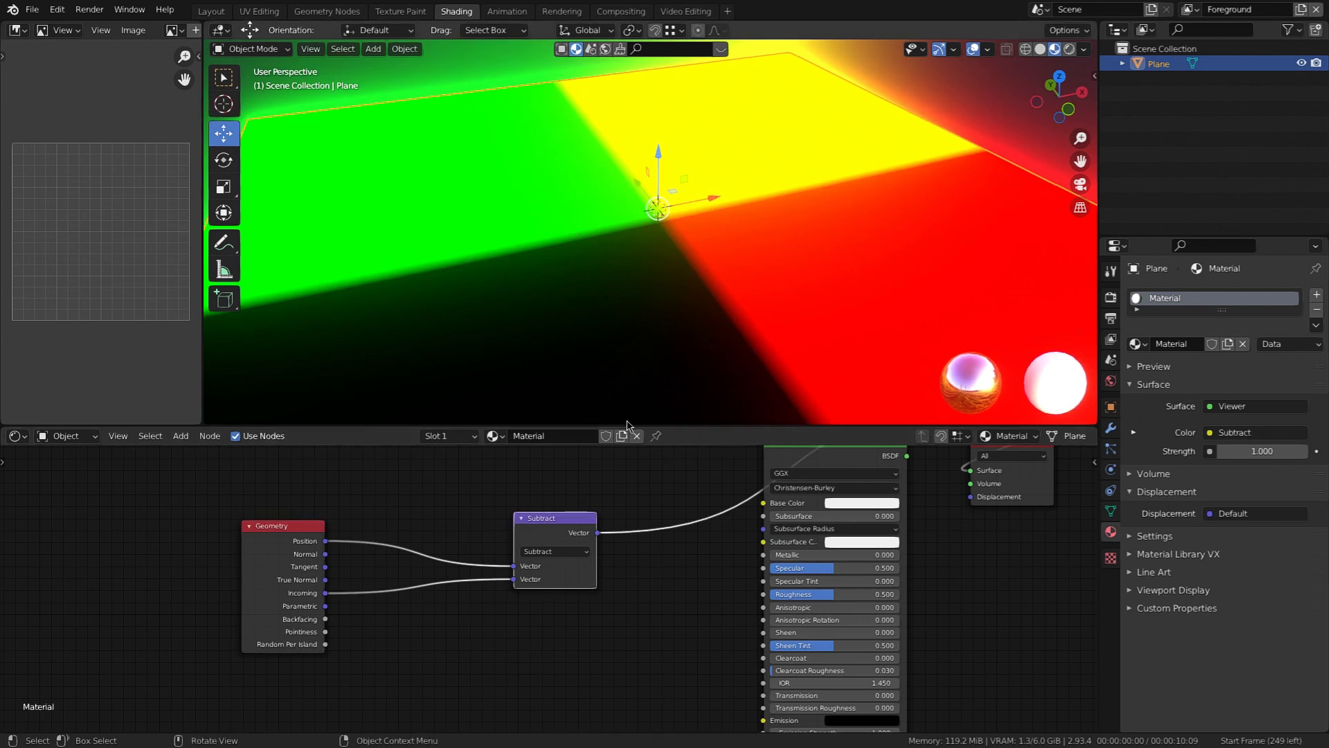
{"action": "scroll", "coordinate": [705, 264], "scroll_direction": "down", "scroll_amount": 1}
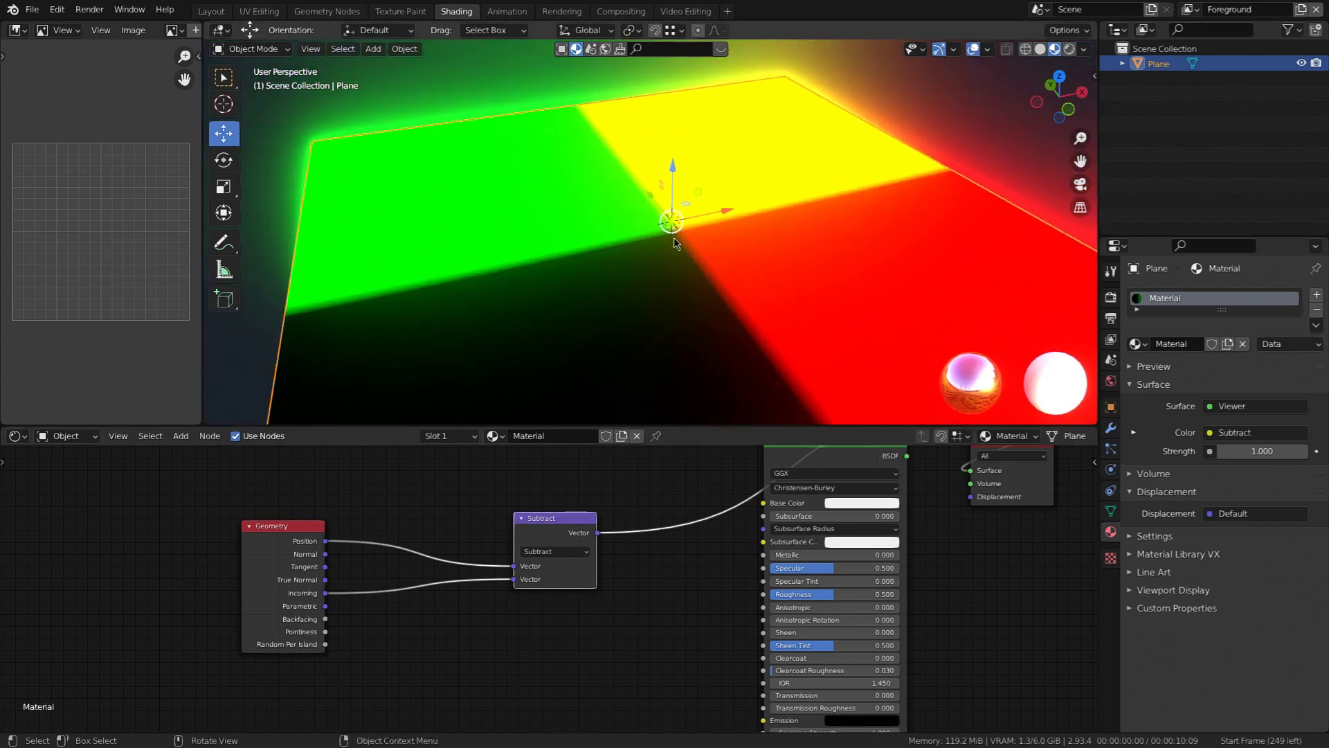
{"action": "middle_click_drag", "start_coordinate": [604, 201], "coordinate": [626, 201]}
Duplicate the Subtract node onto the link between Incoming and Subtract, and set the copy's operation to Scale.
{"action": "left_click_drag", "start_coordinate": [562, 531], "coordinate": [649, 529]}
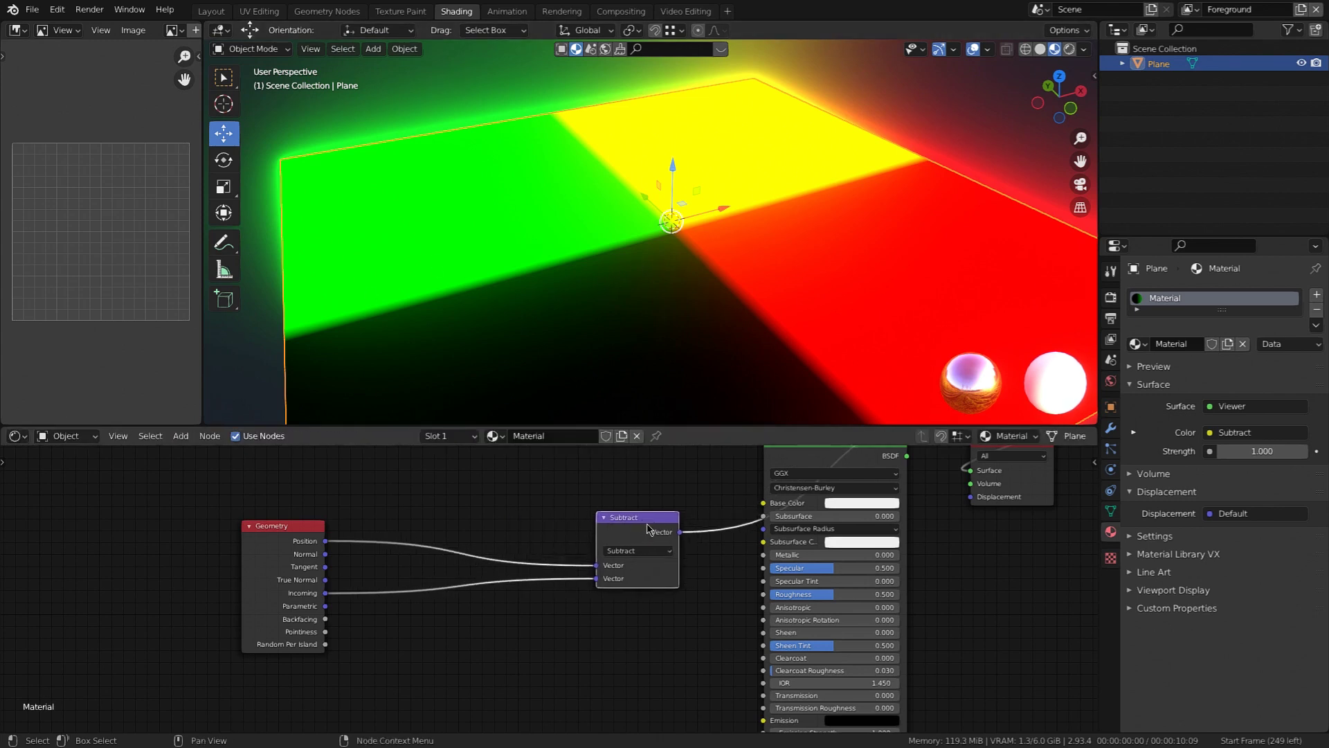
{"action": "key", "text": "shift+d"}
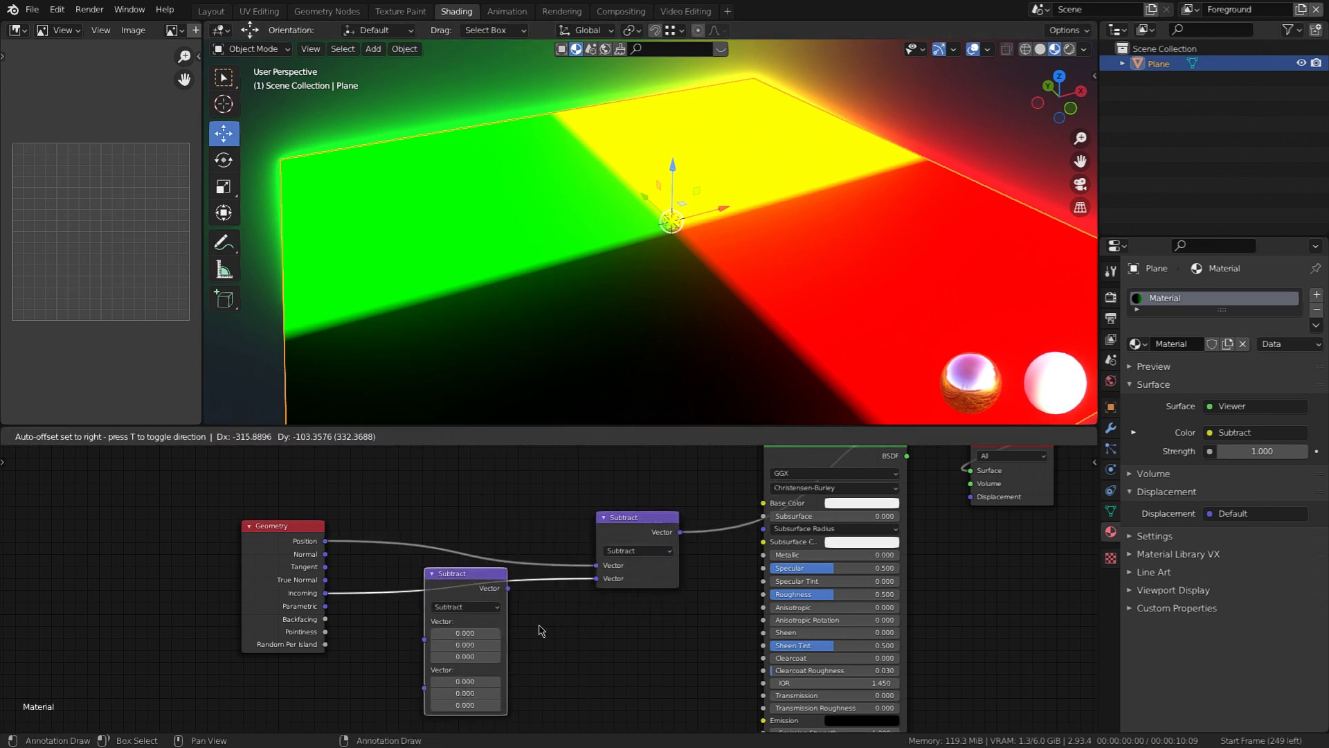
{"action": "left_click", "coordinate": [542, 630]}
{"action": "left_click", "coordinate": [455, 607]}
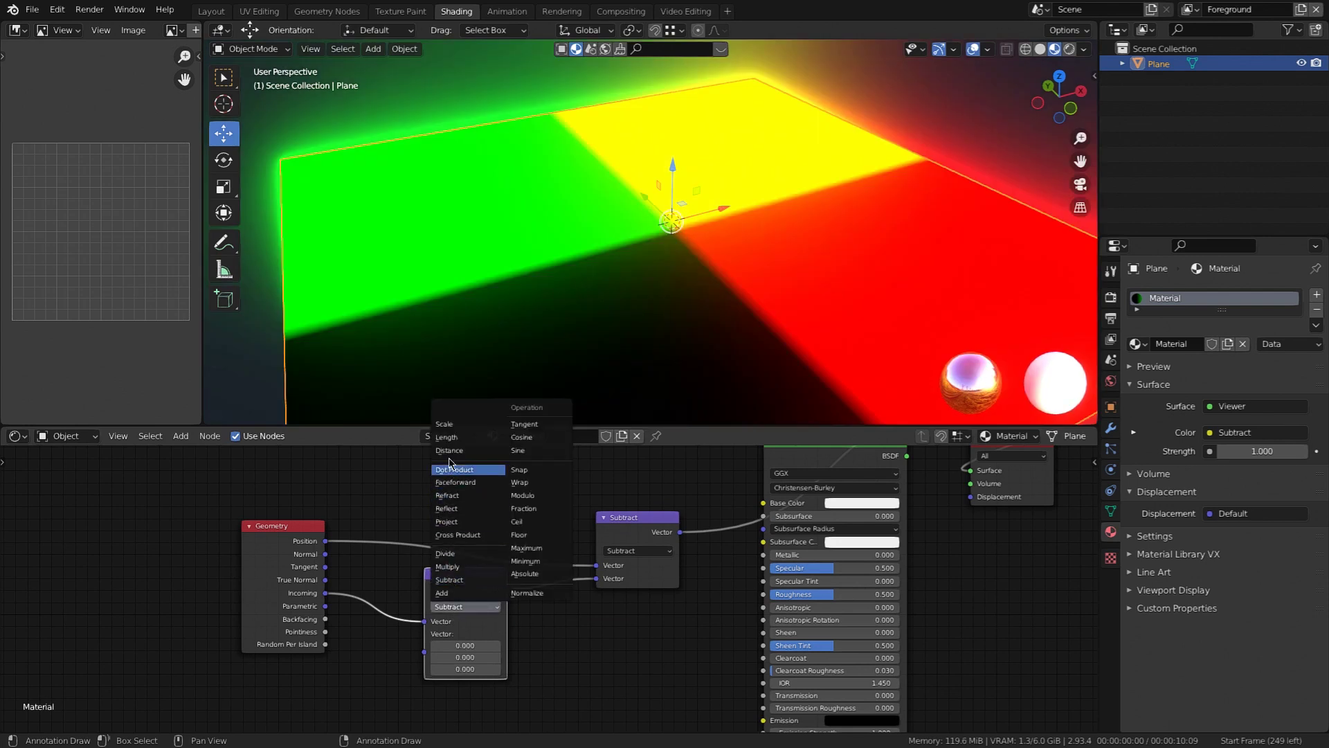
{"action": "left_click", "coordinate": [455, 424]}
{"action": "scroll", "coordinate": [568, 284], "scroll_direction": "down", "scroll_amount": 3}
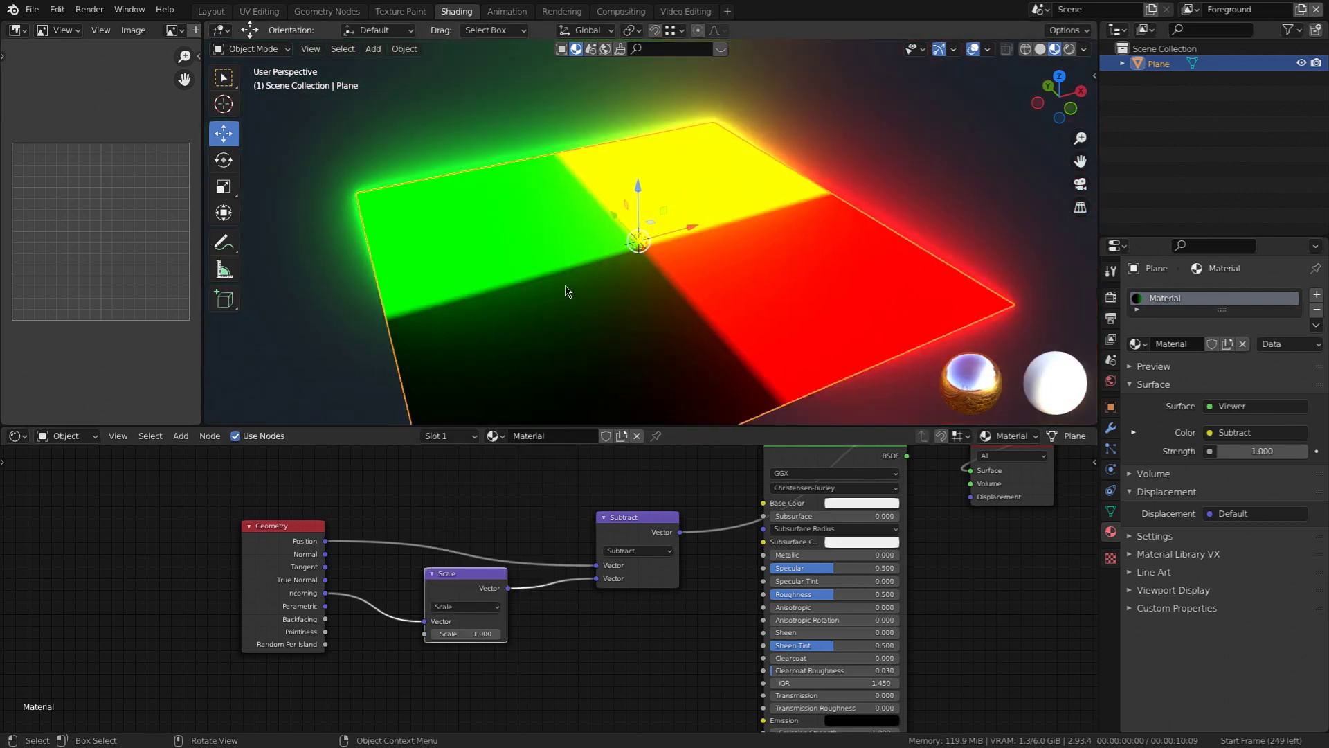
Raise the Scale node's factor to about 35 and examine the plane's colour shift from different viewing angles.
{"action": "middle_click_drag", "start_coordinate": [580, 268], "coordinate": [576, 248]}
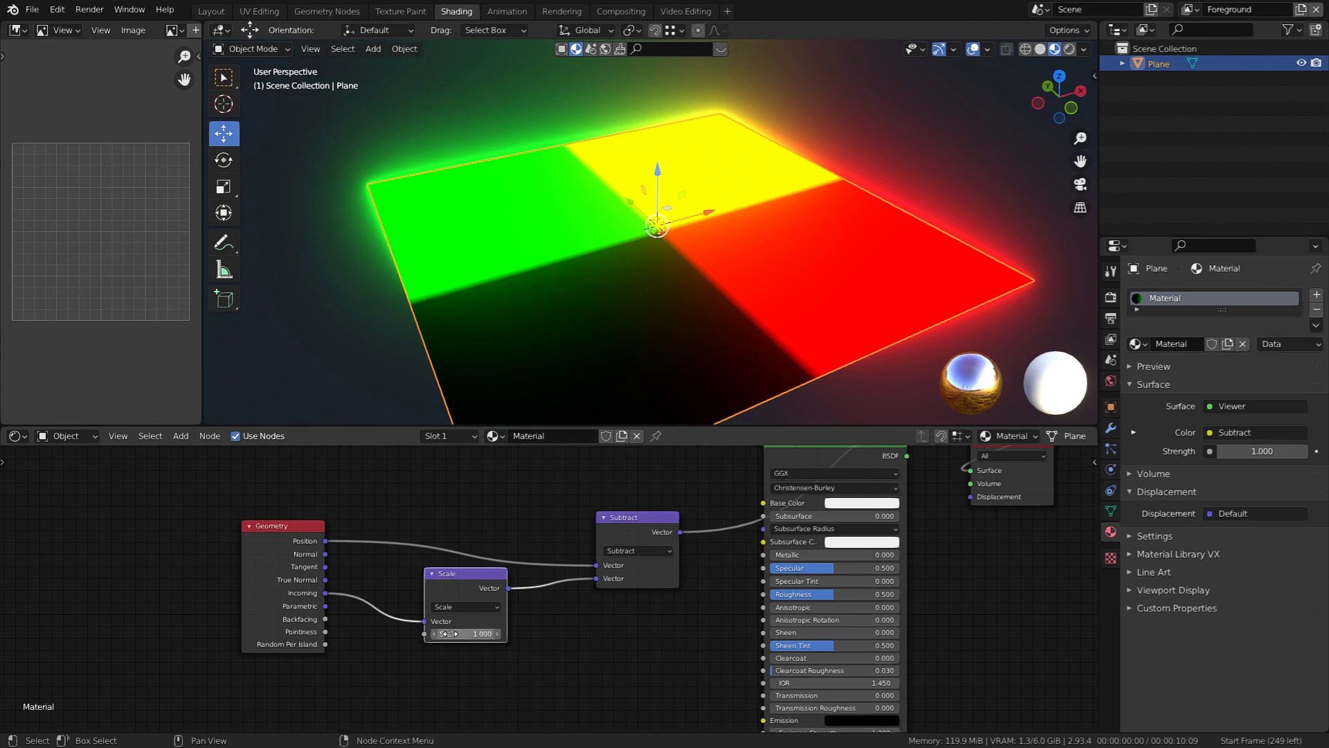
{"action": "left_click_drag", "start_coordinate": [449, 633], "coordinate": [573, 634]}
{"action": "middle_click_drag", "start_coordinate": [620, 277], "coordinate": [604, 370]}
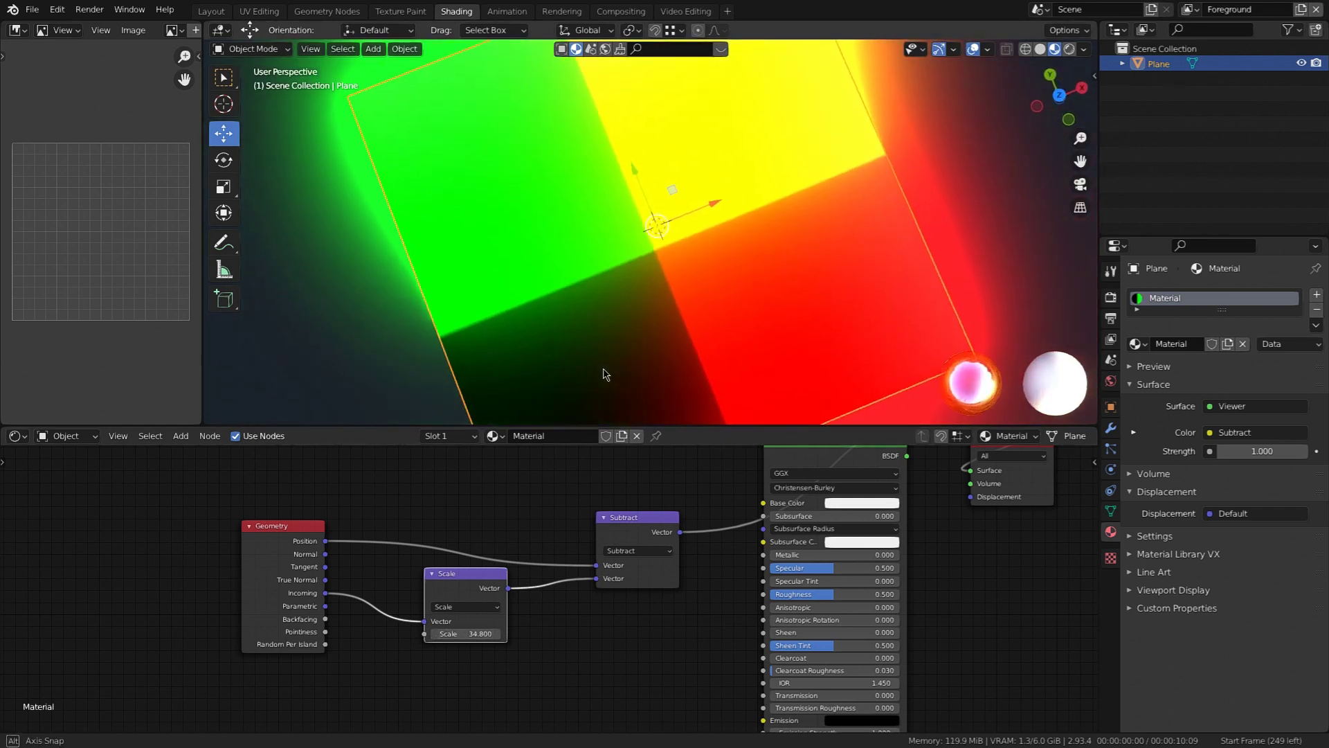
{"action": "middle_click_drag", "start_coordinate": [612, 296], "coordinate": [647, 324]}
{"action": "middle_click_drag", "start_coordinate": [670, 255], "coordinate": [623, 228]}
{"action": "scroll", "coordinate": [295, 513], "scroll_direction": "down", "scroll_amount": 2}
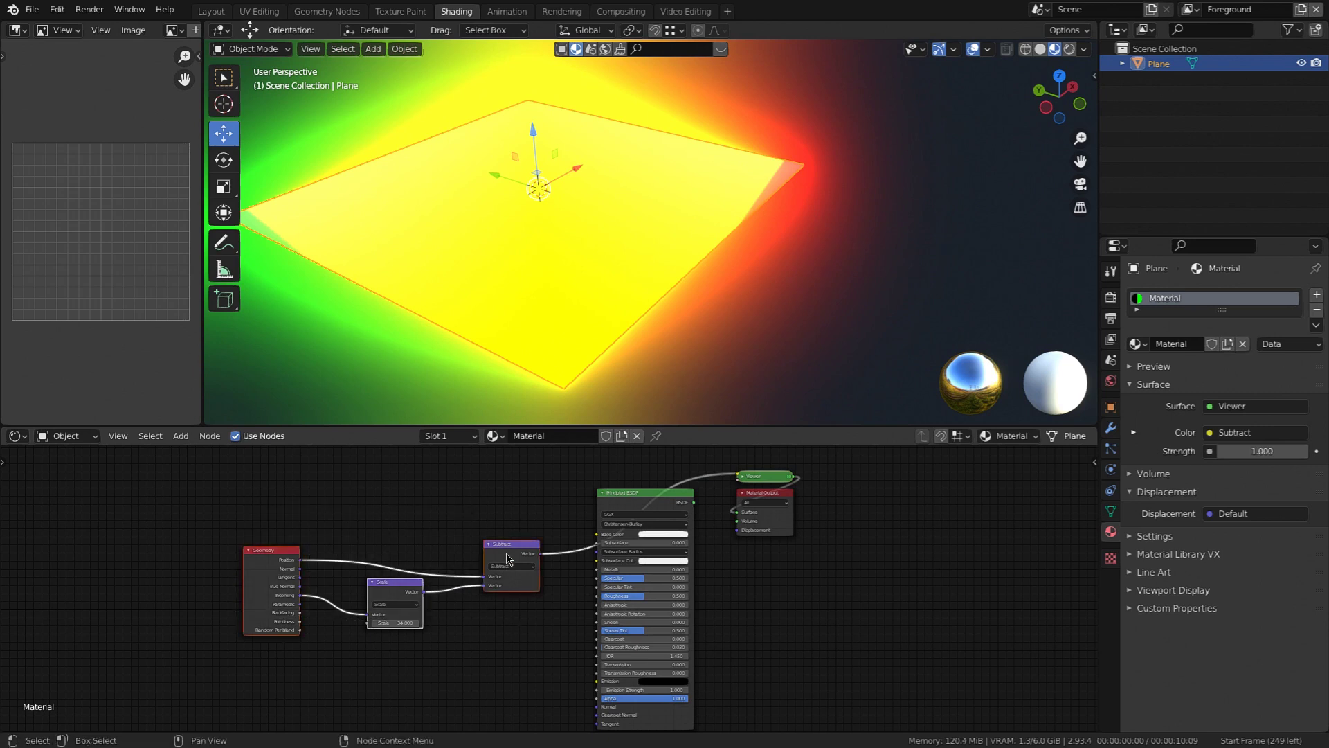
Move the Geometry, Scale and Subtract nodes farther from the Principled BSDF and set the Scale node's factor to 31.4.
{"action": "left_click_drag", "start_coordinate": [507, 559], "coordinate": [355, 558]}
{"action": "left_click", "coordinate": [439, 635]}
{"action": "middle_click_drag", "start_coordinate": [374, 623], "coordinate": [507, 623]}
{"action": "scroll", "coordinate": [507, 622], "scroll_direction": "up", "scroll_amount": 1}
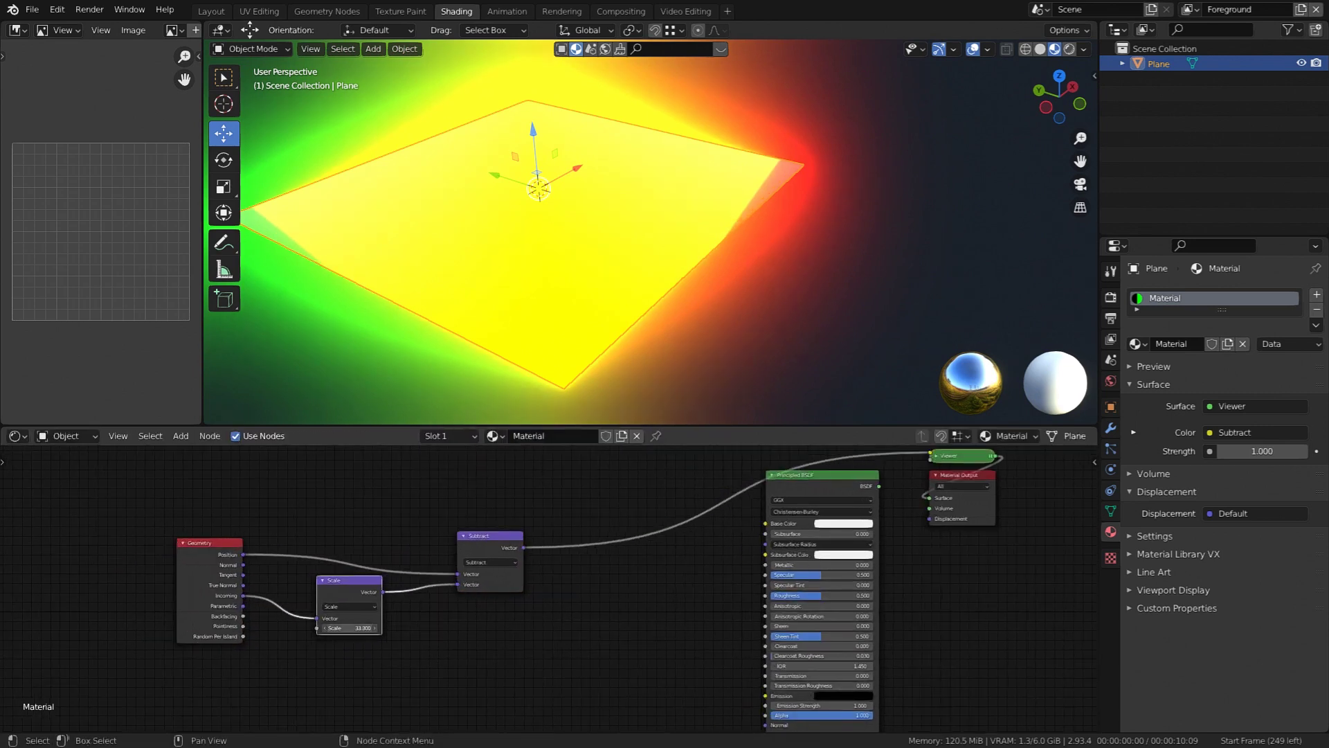
{"action": "left_click_drag", "start_coordinate": [352, 628], "coordinate": [338, 628]}
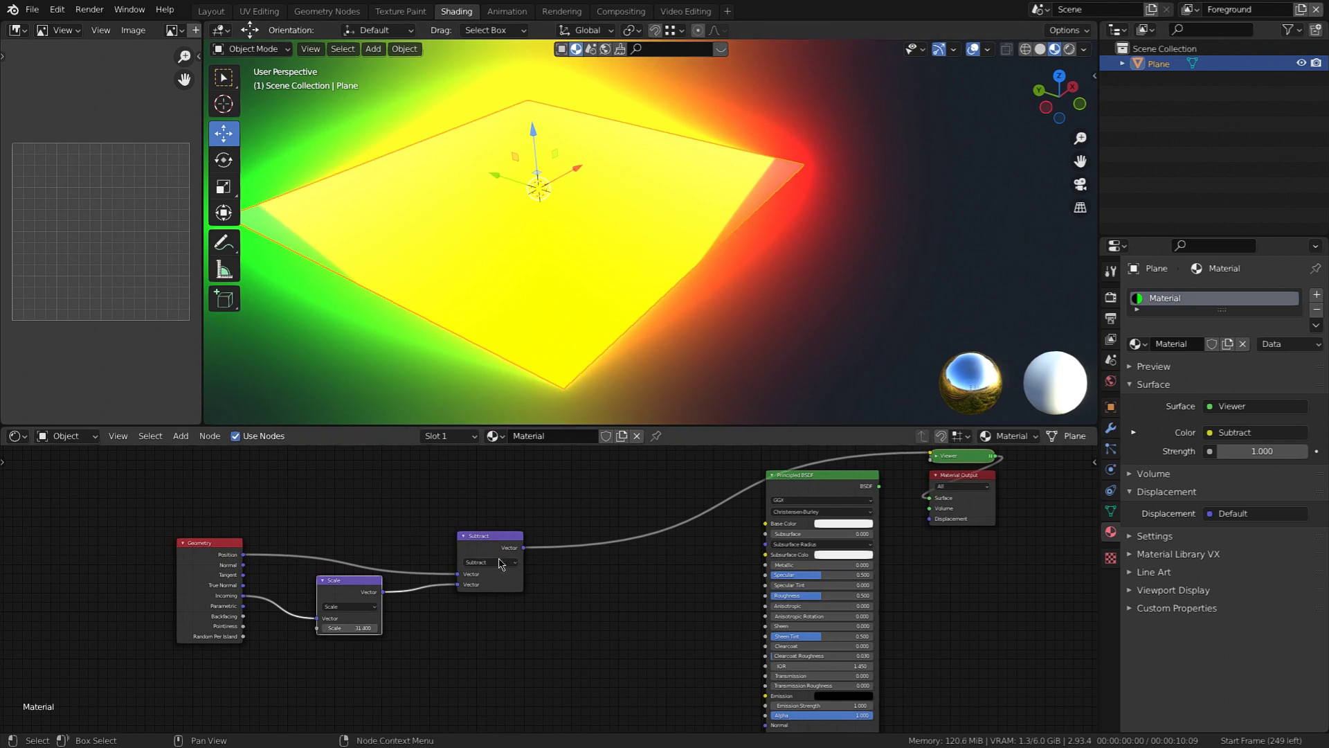
{"action": "left_click_drag", "start_coordinate": [490, 546], "coordinate": [500, 539]}
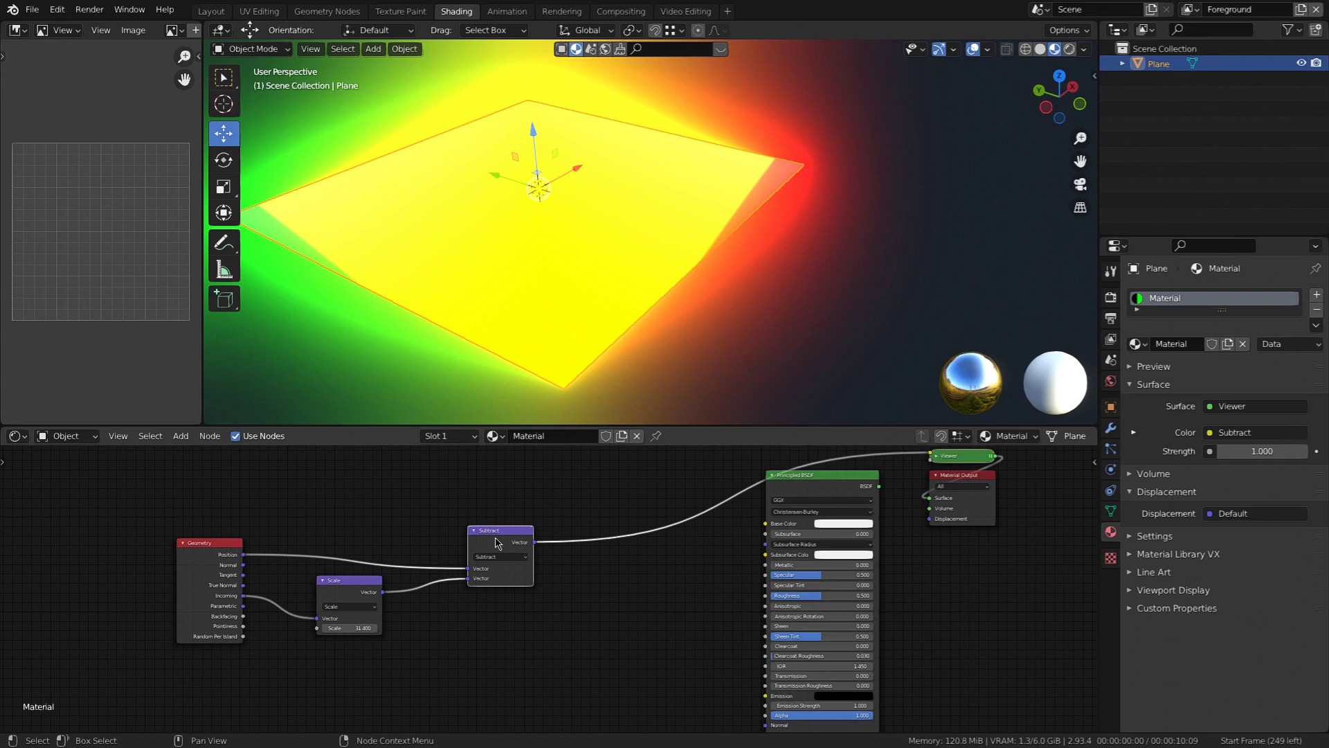
Switch the vector Subtract node to a MixRGB node with Subtract blending and a factor of 1.
{"action": "key", "text": "shift+s"}
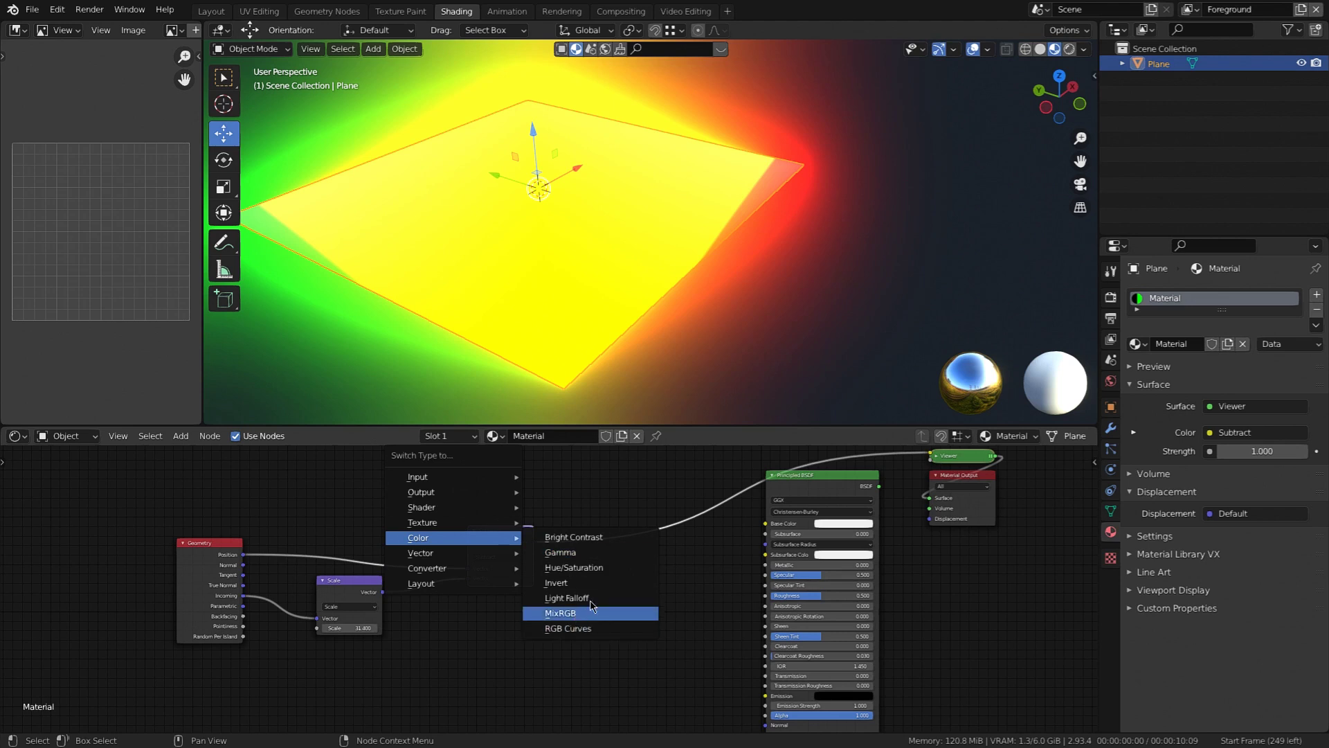
{"action": "left_click", "coordinate": [591, 609]}
{"action": "left_click_drag", "start_coordinate": [506, 539], "coordinate": [506, 514]}
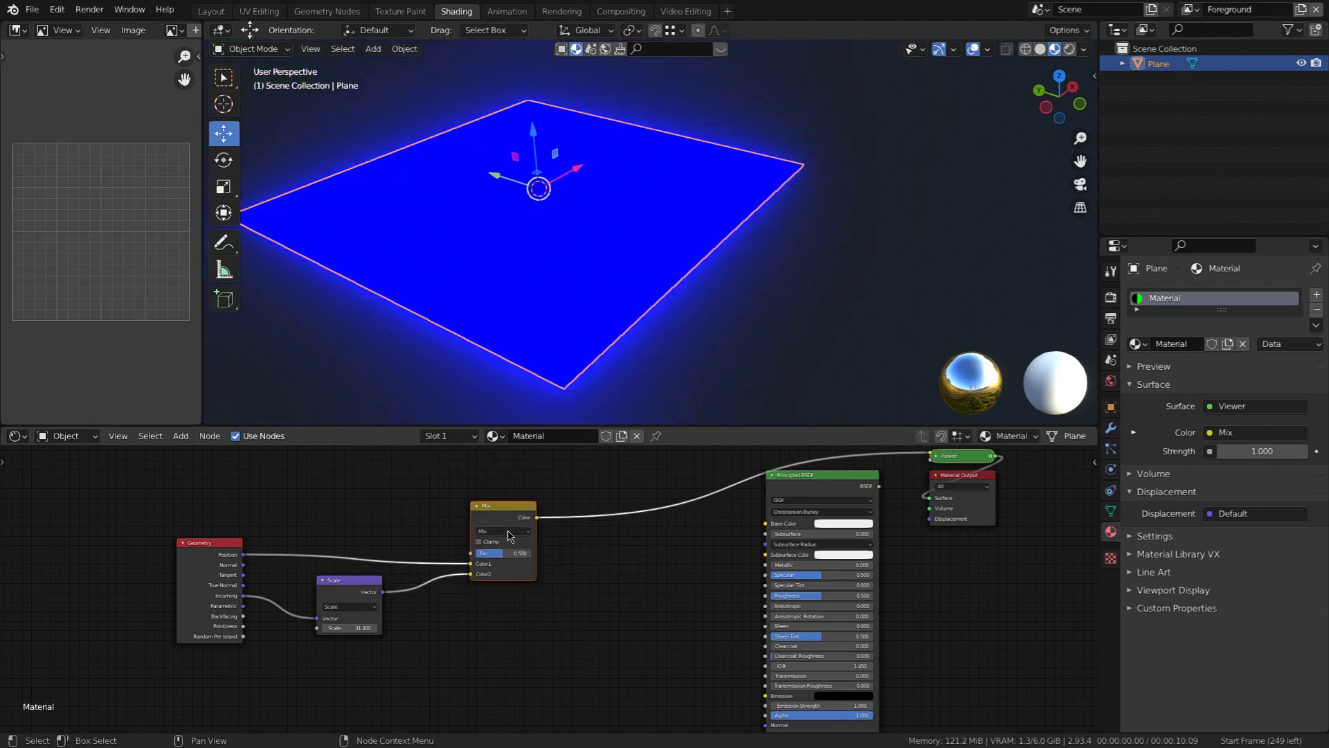
{"action": "left_click", "coordinate": [510, 531]}
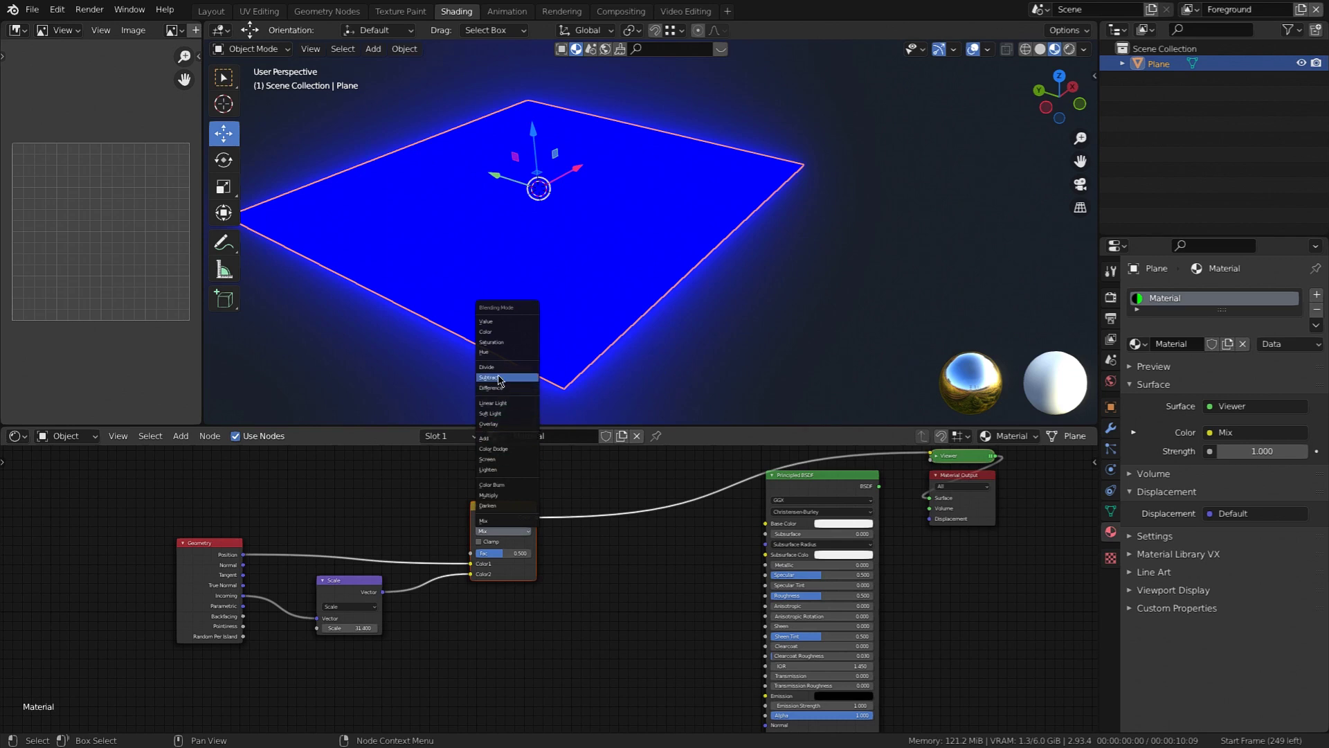
{"action": "left_click", "coordinate": [511, 378]}
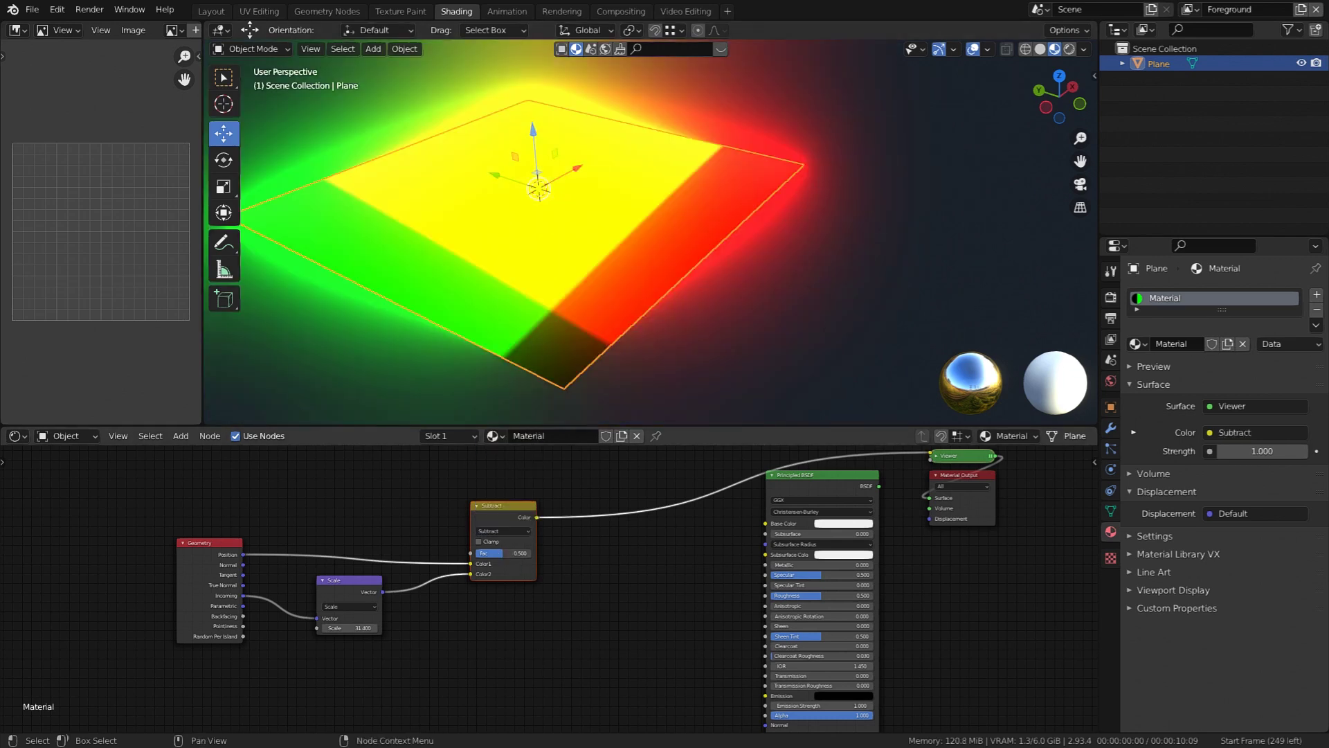
{"action": "left_click_drag", "start_coordinate": [503, 553], "coordinate": [531, 553]}
{"action": "mouse_move", "coordinate": [531, 553]}
{"action": "left_mouse_down"}
{"action": "mouse_move", "coordinate": [476, 554]}
{"action": "mouse_move", "coordinate": [531, 554]}
{"action": "left_mouse_up"}
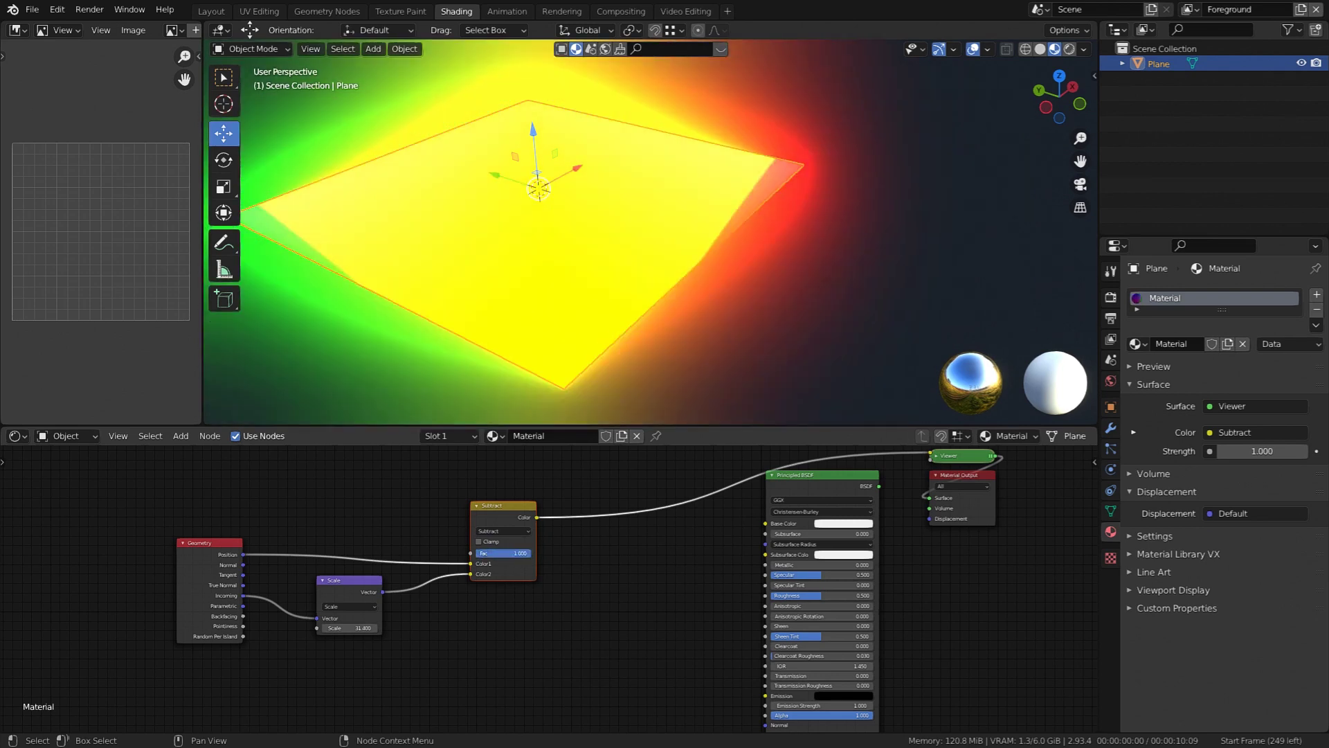
Add a Musgrave Texture node above the Geometry node.
{"action": "scroll", "coordinate": [345, 547], "scroll_direction": "down", "scroll_amount": 3}
{"action": "middle_click_drag", "start_coordinate": [373, 551], "coordinate": [503, 582]}
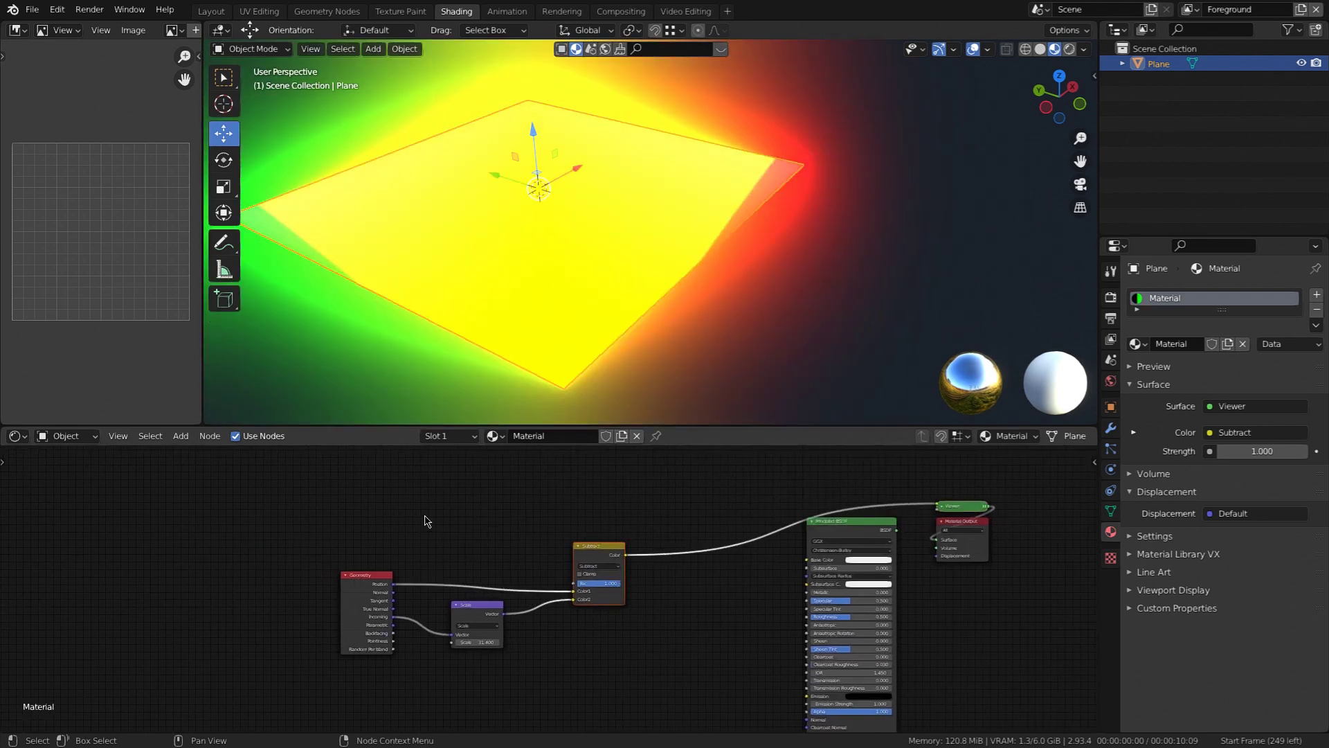
{"action": "key", "text": "shift+a"}
{"action": "mouse_move", "coordinate": [427, 521]}
{"action": "mouse_move", "coordinate": [369, 474]}
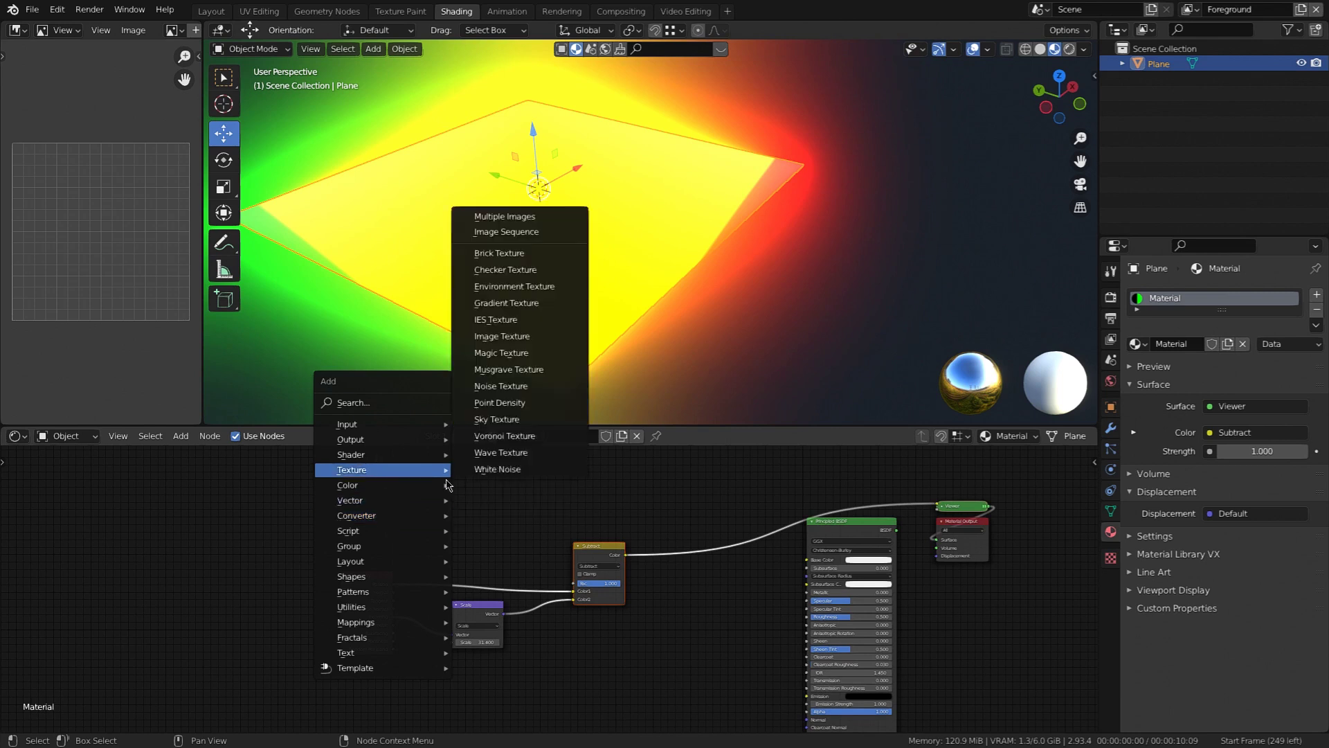
{"action": "left_click", "coordinate": [544, 370]}
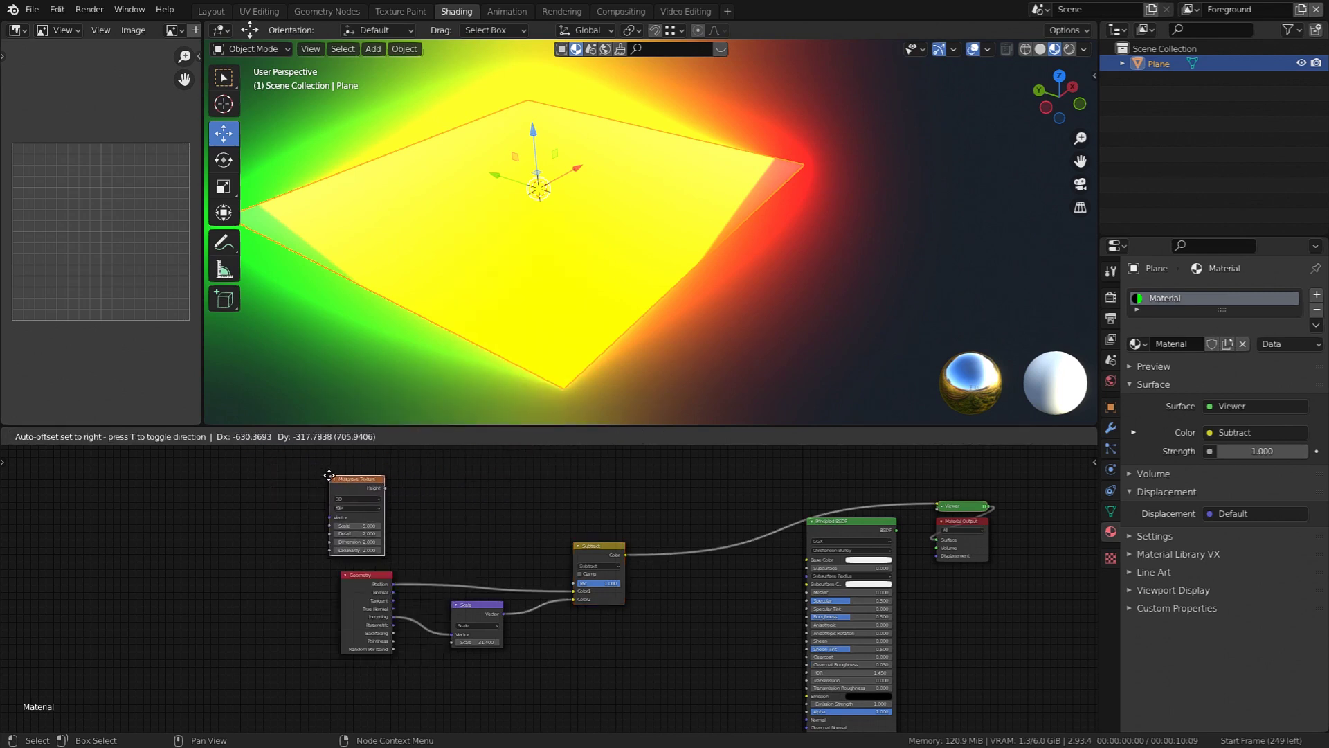
{"action": "left_click", "coordinate": [330, 475]}
{"action": "left_click_drag", "start_coordinate": [348, 486], "coordinate": [356, 486]}
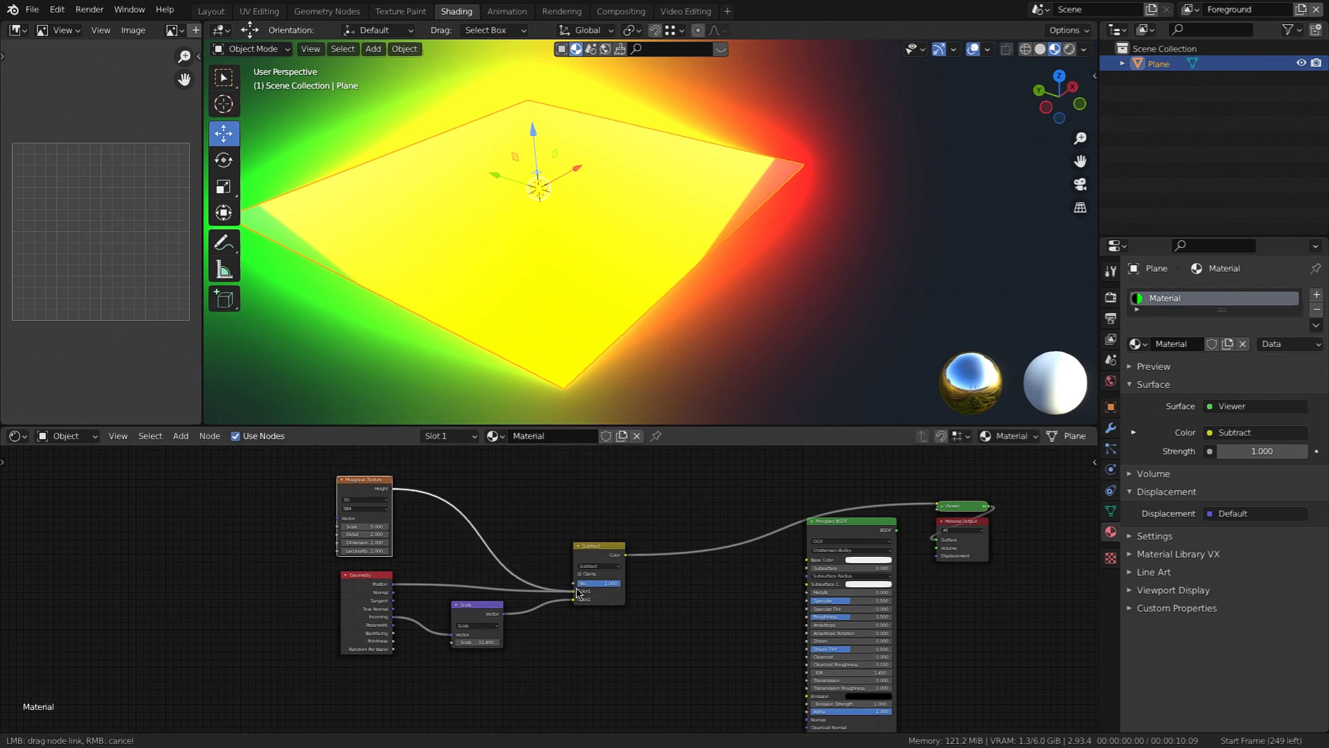
Connect the Musgrave Texture's Height output to the Subtract node's Fac input and inspect the parallax on the plane.
{"action": "left_click_drag", "start_coordinate": [601, 591], "coordinate": [600, 588]}
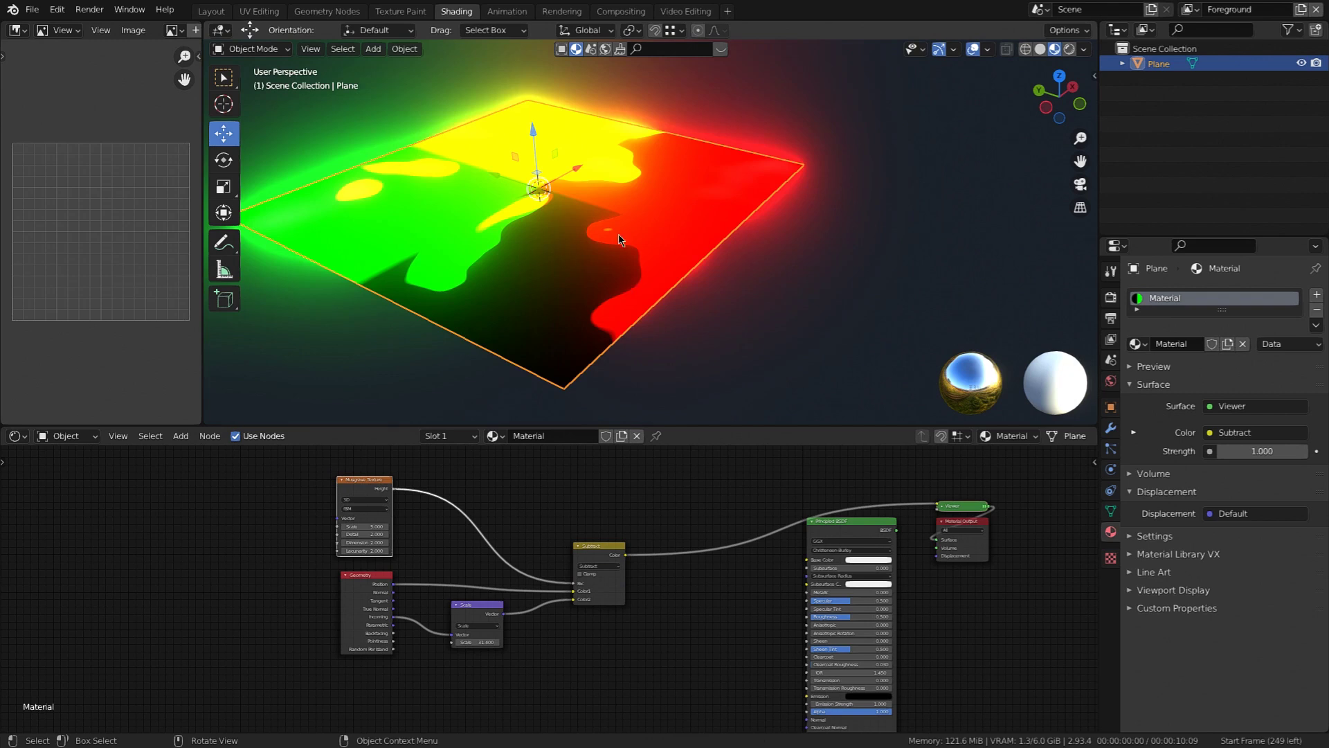
{"action": "middle_click_drag", "start_coordinate": [619, 239], "coordinate": [596, 227]}
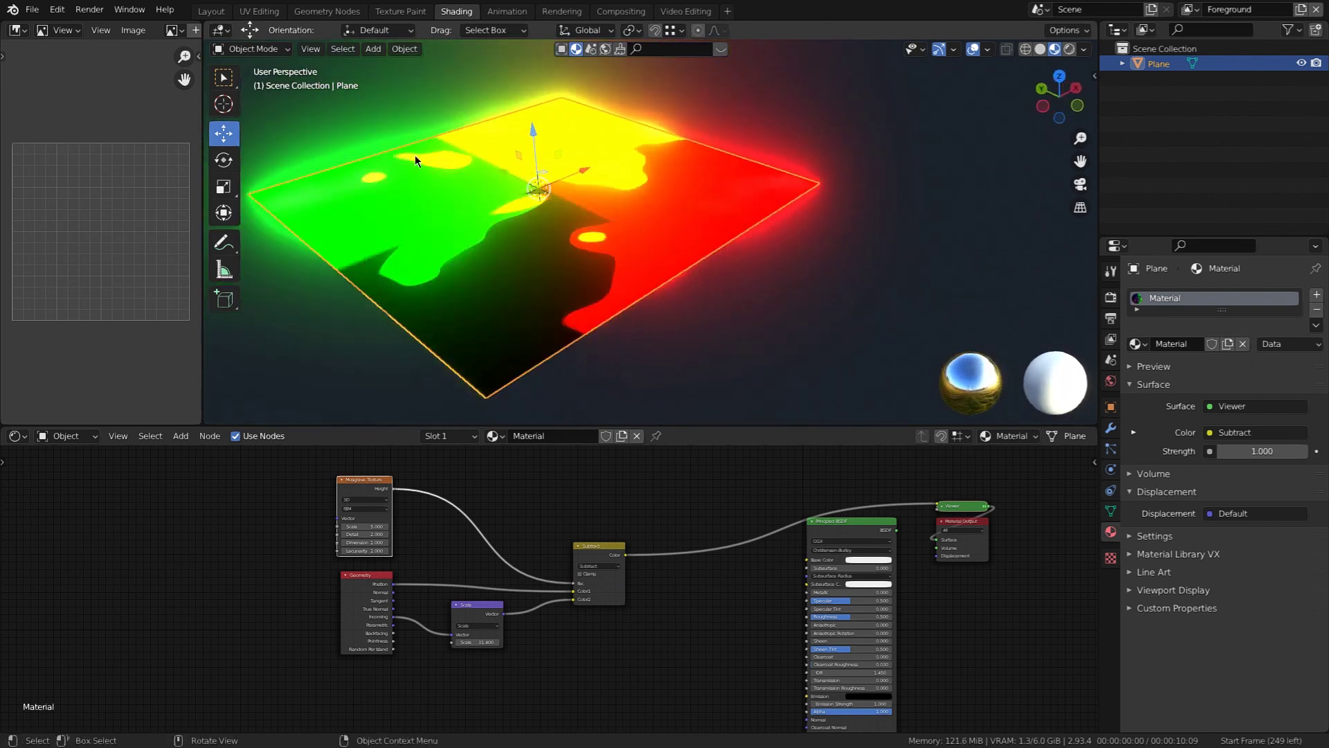
{"action": "scroll", "coordinate": [509, 213], "scroll_direction": "up", "scroll_amount": 1}
{"action": "middle_click_drag", "start_coordinate": [512, 217], "coordinate": [450, 204]}
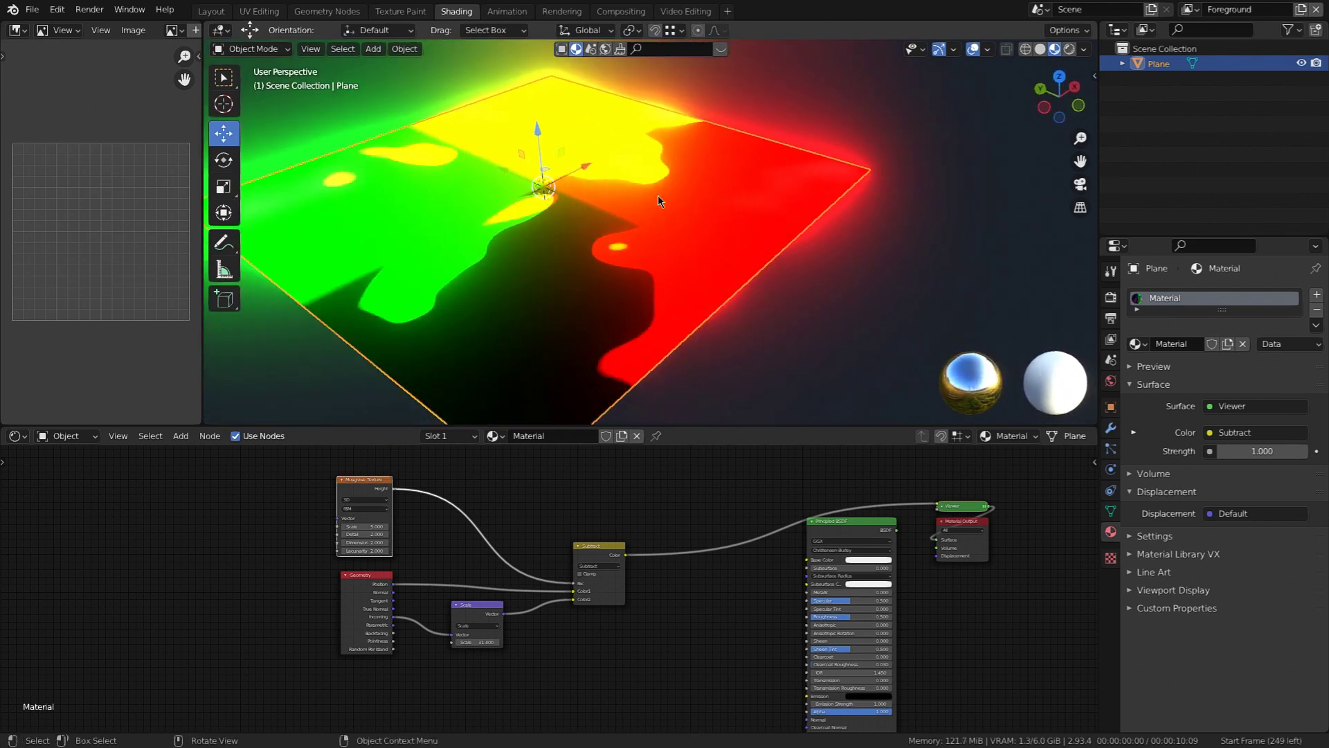
Set the Musgrave Texture to Hybrid Multifractal with Scale 8, Detail 2.9, Dimension 0.9 and Lacunarity 2.3.
{"action": "scroll", "coordinate": [400, 558], "scroll_direction": "up", "scroll_amount": 4}
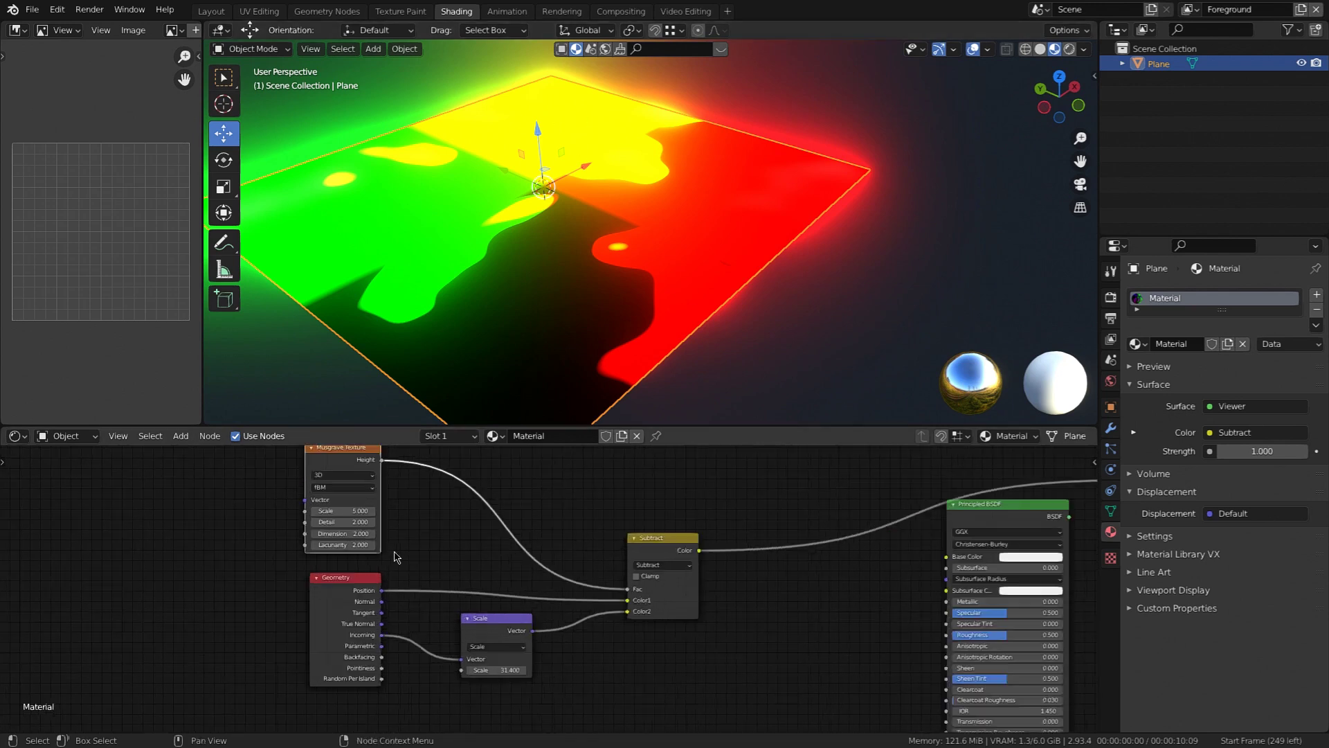
{"action": "middle_click_drag", "start_coordinate": [291, 461], "coordinate": [343, 511]}
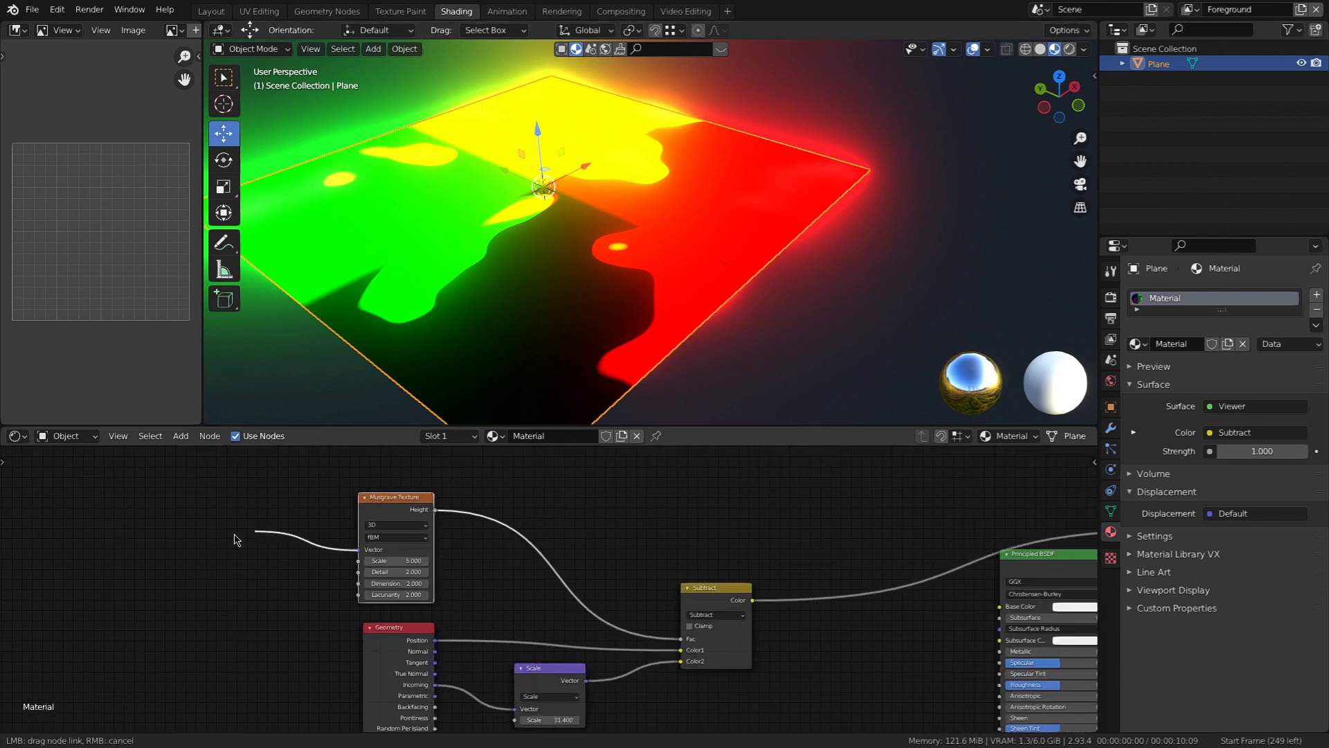
{"action": "left_click_drag", "start_coordinate": [234, 535], "coordinate": [233, 535]}
{"action": "scroll", "coordinate": [507, 207], "scroll_direction": "down", "scroll_amount": 3}
{"action": "middle_click_drag", "start_coordinate": [509, 207], "coordinate": [554, 206]}
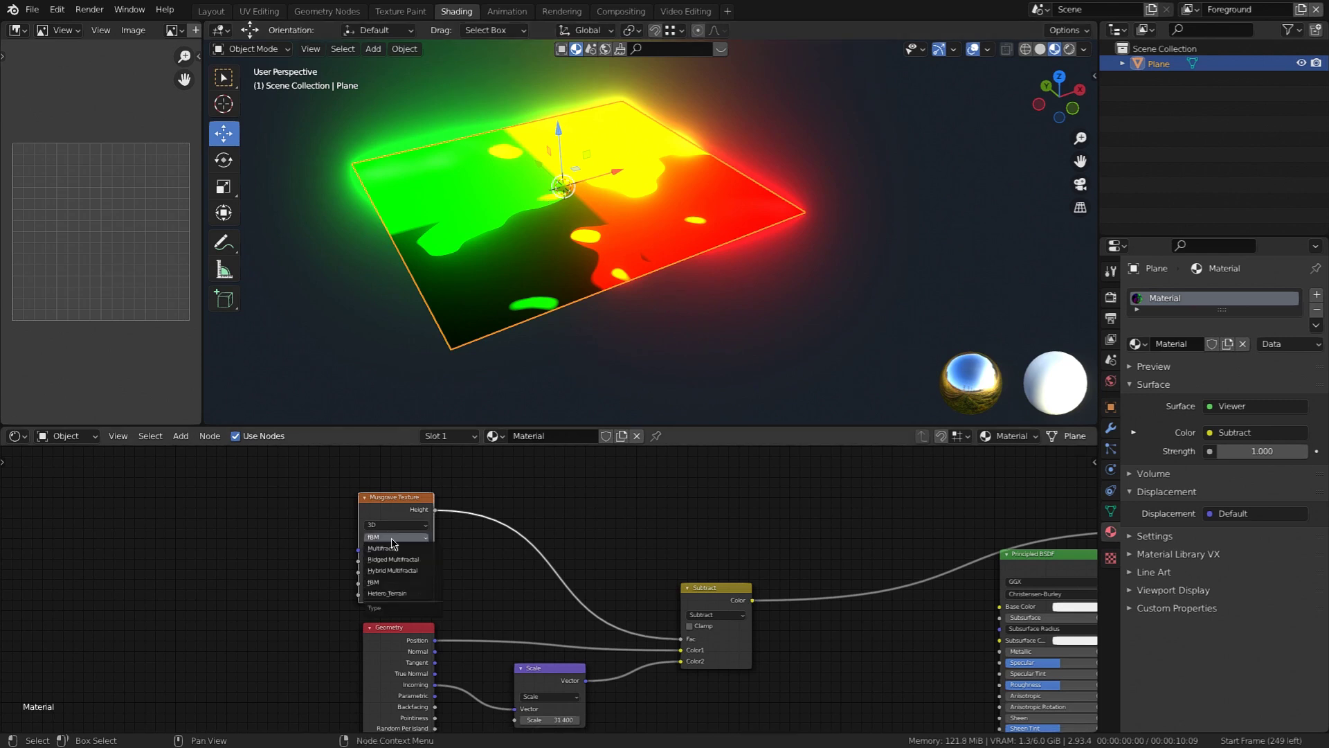
{"action": "left_click", "coordinate": [392, 573]}
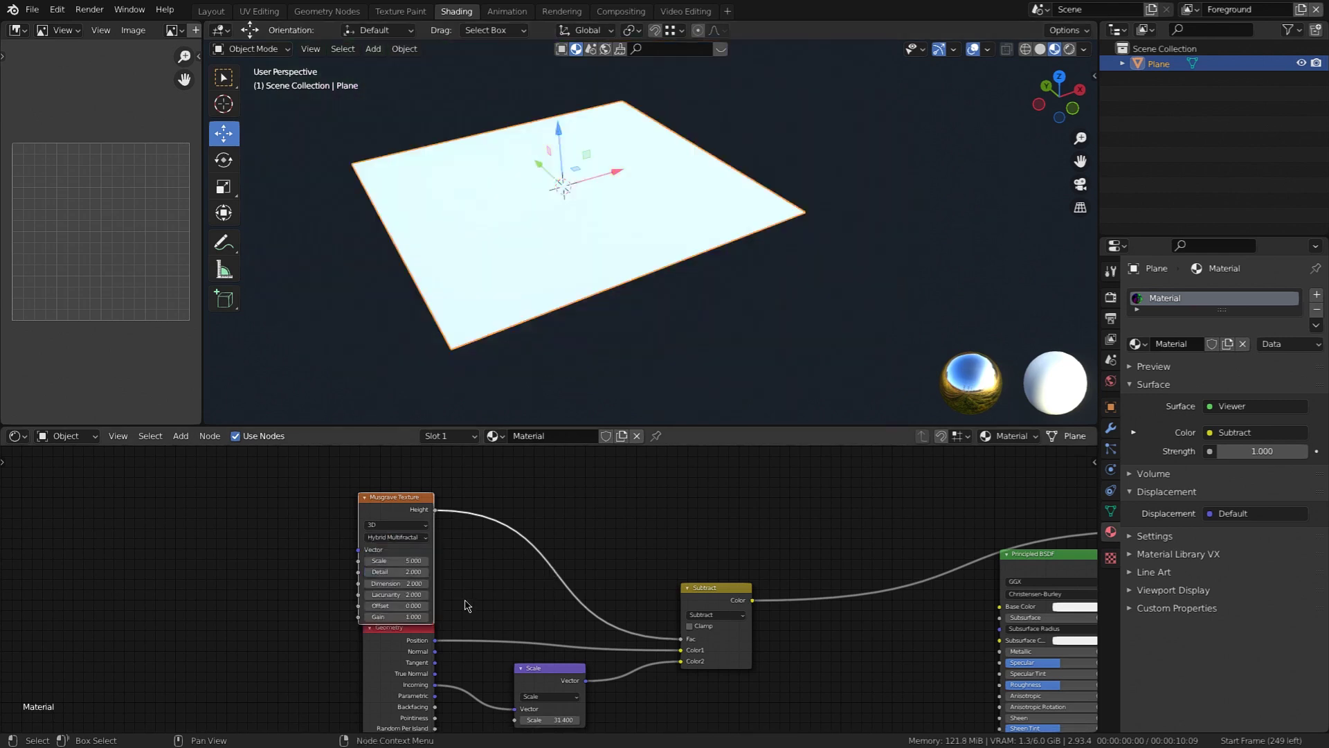
{"action": "left_click_drag", "start_coordinate": [402, 501], "coordinate": [410, 481]}
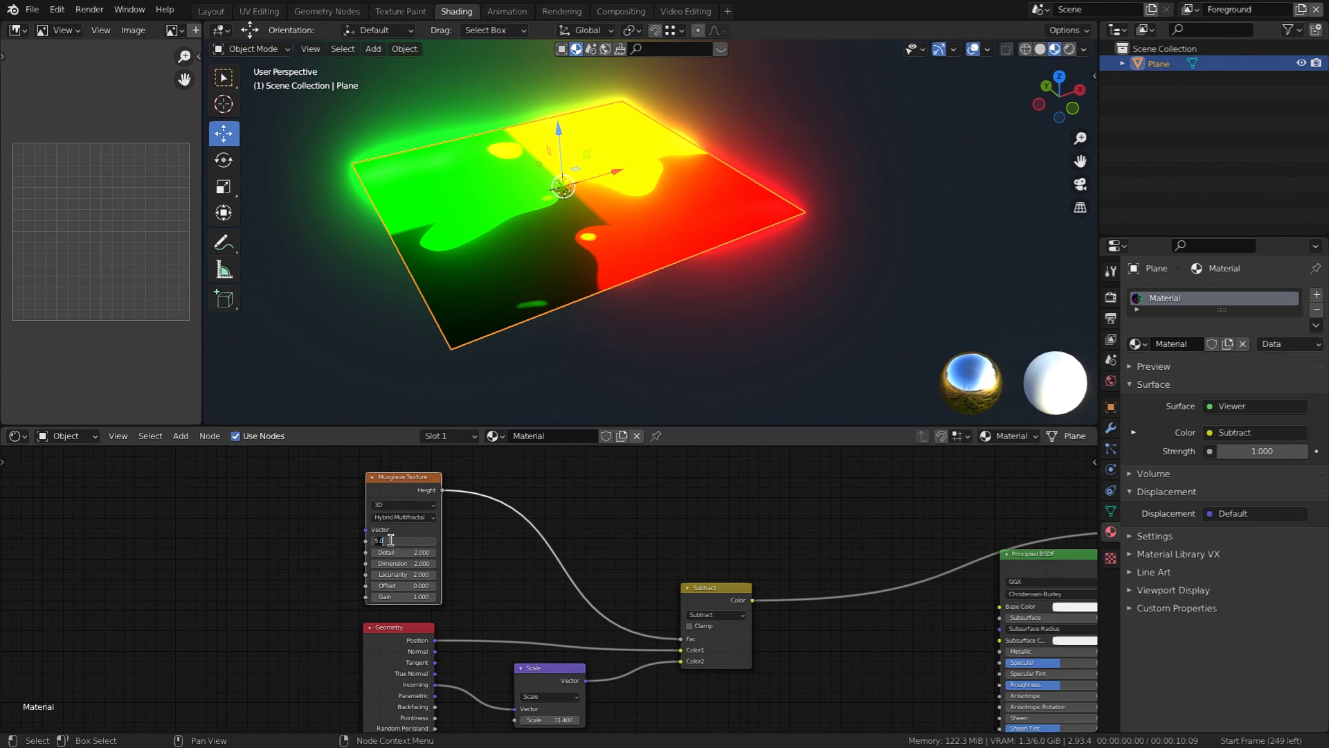
{"action": "key", "text": "Return"}
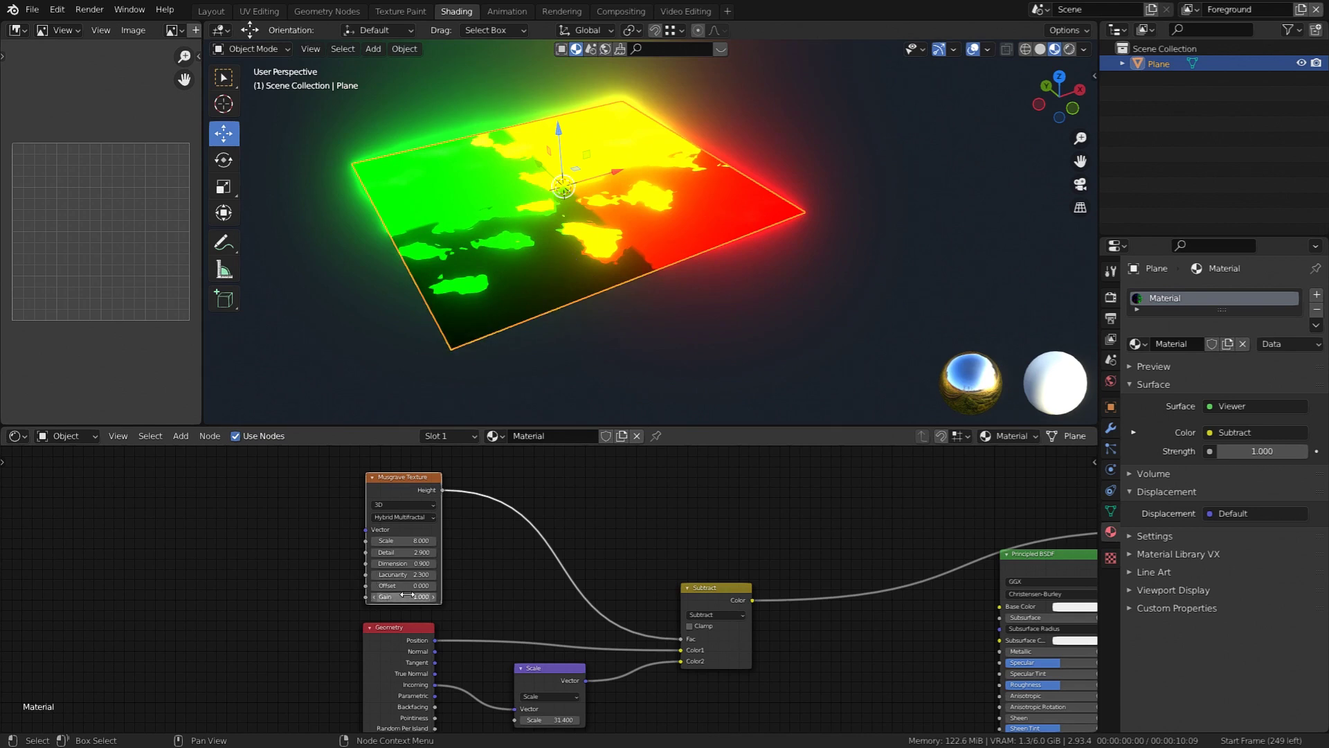
Insert a Noise Texture node on the link after the Subtract node so that its result drives the texture's Vector.
{"action": "scroll", "coordinate": [405, 594], "scroll_direction": "down", "scroll_amount": 2}
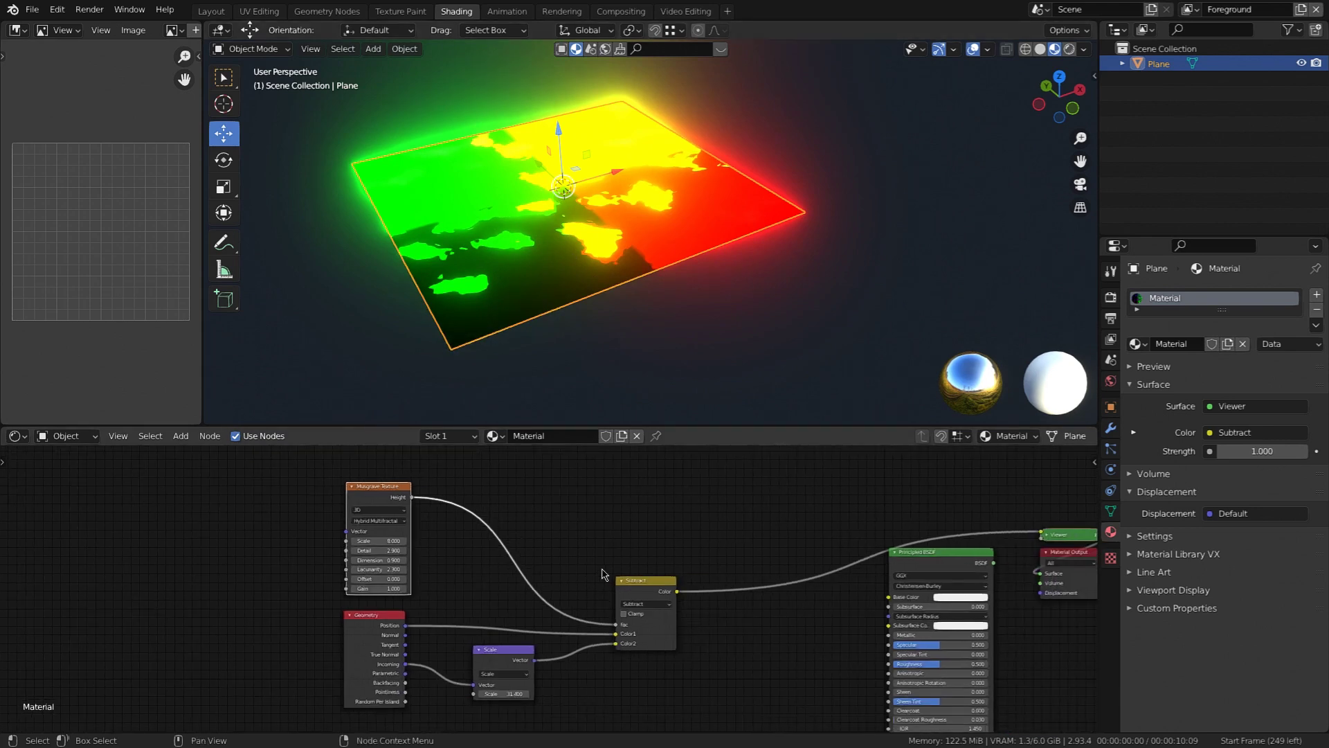
{"action": "key", "text": "shift+a"}
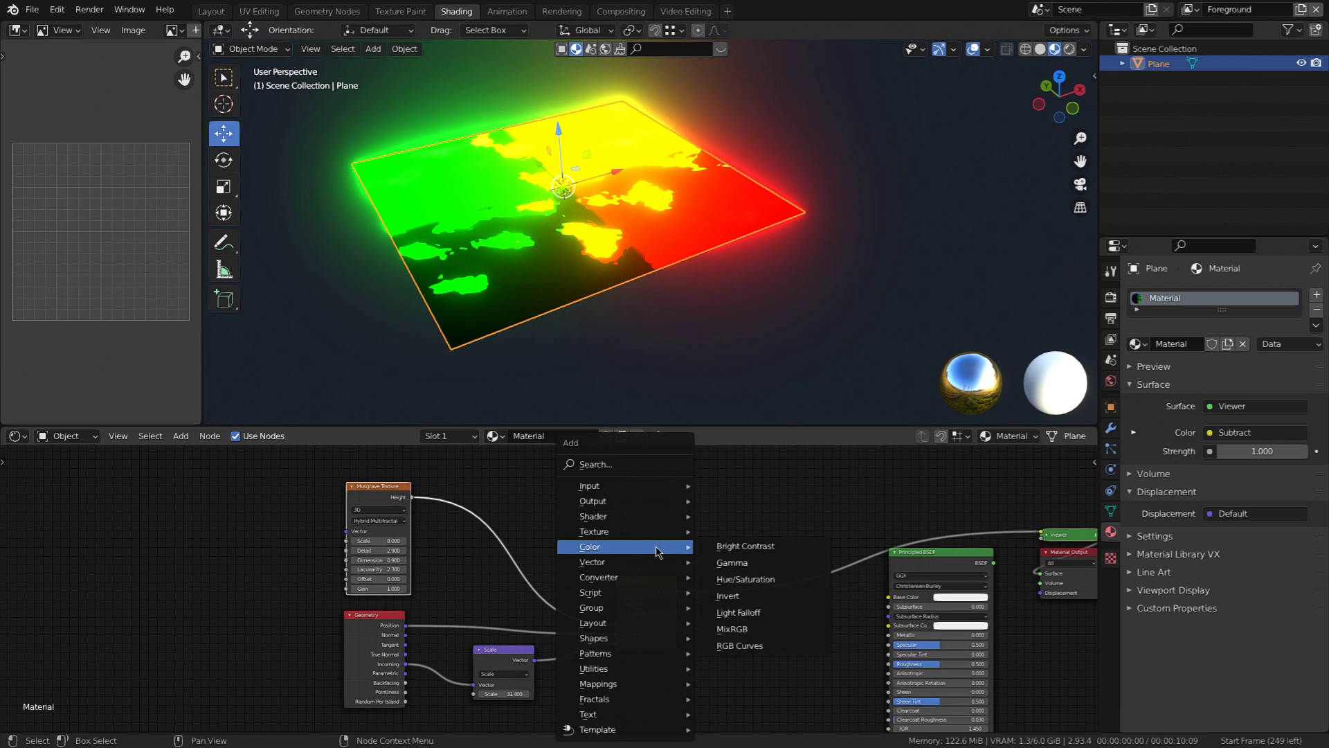
{"action": "mouse_move", "coordinate": [627, 537]}
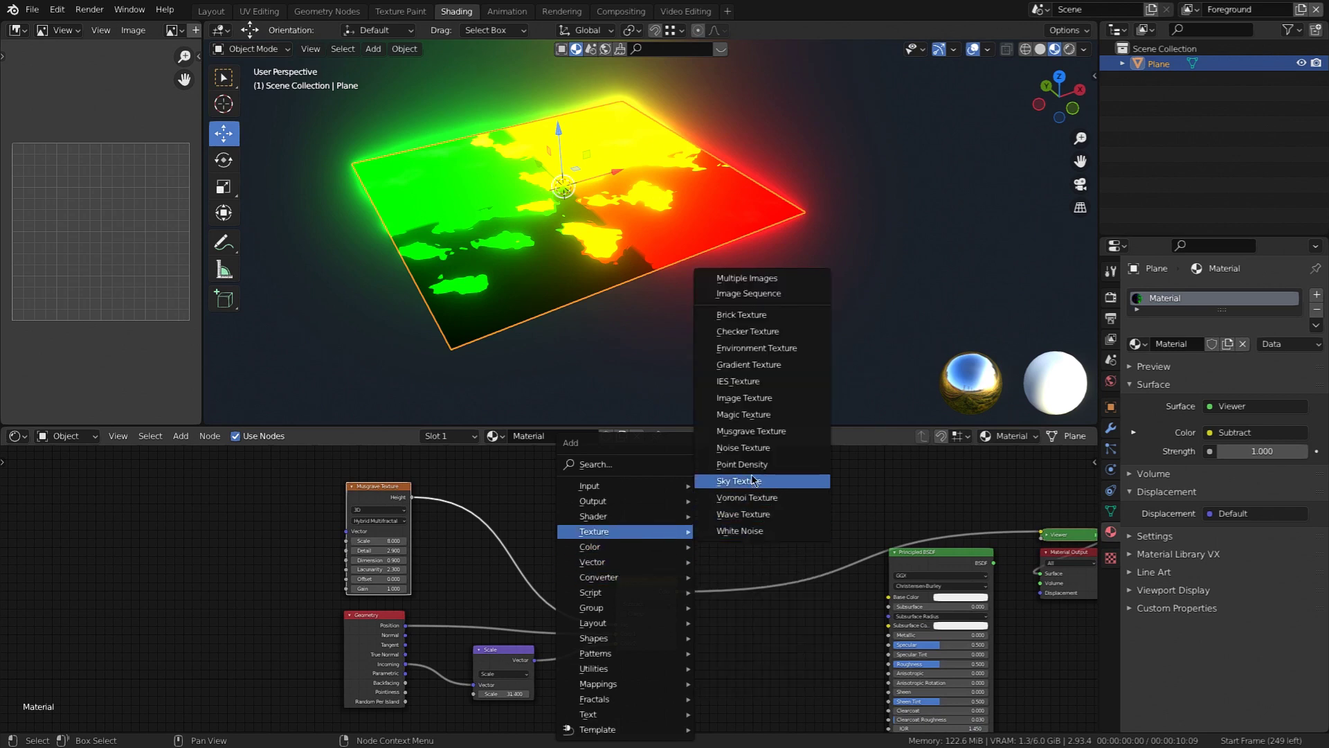
{"action": "left_click", "coordinate": [753, 450]}
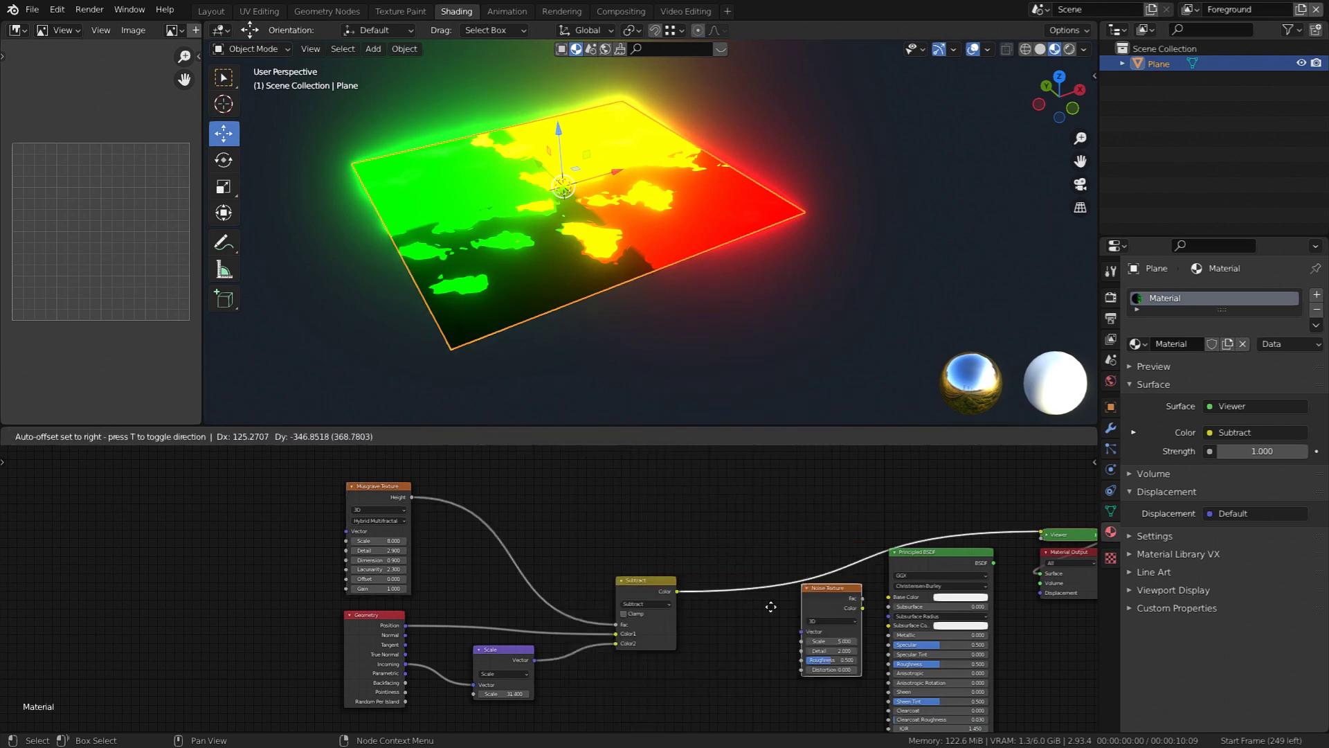
{"action": "left_click", "coordinate": [824, 654]}
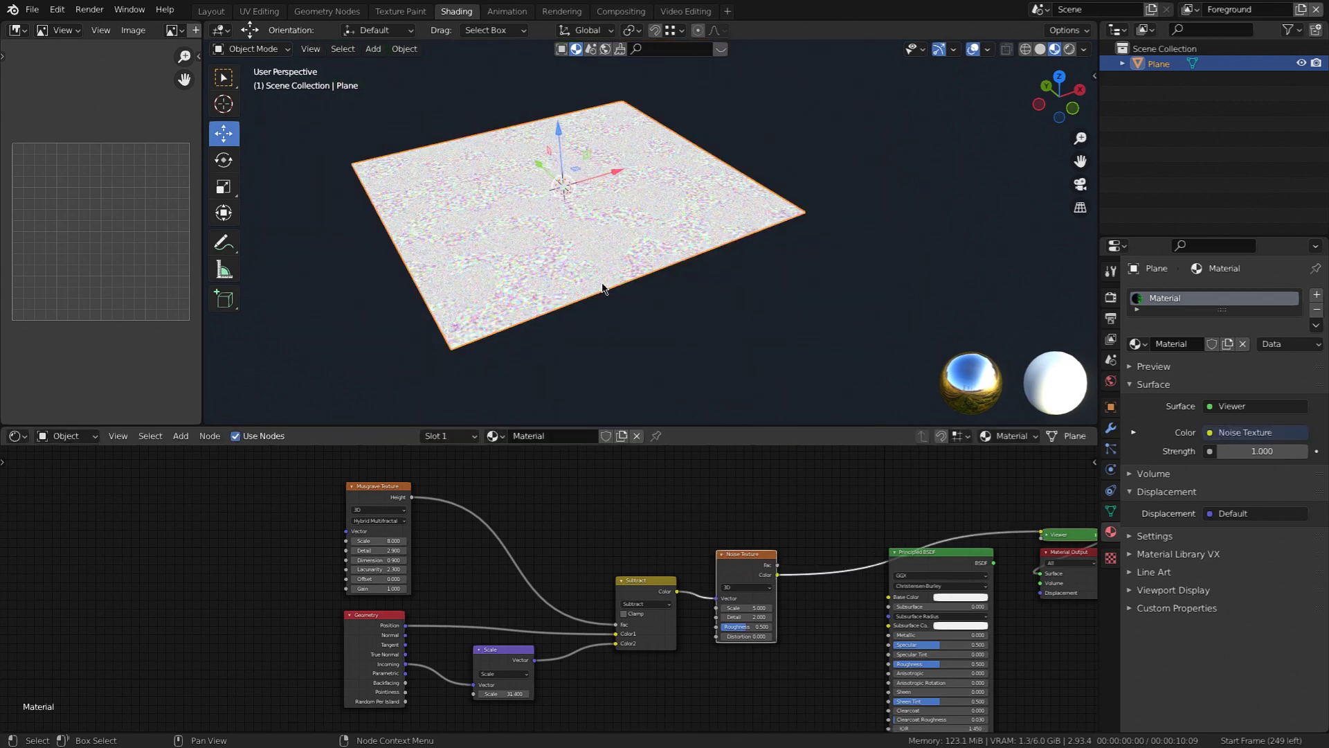
Examine the parallax distortion of the noise on the plane up close and from different angles.
{"action": "scroll", "coordinate": [592, 260], "scroll_direction": "up", "scroll_amount": 3}
{"action": "scroll", "coordinate": [600, 246], "scroll_direction": "up", "scroll_amount": 3}
{"action": "middle_click_drag", "start_coordinate": [568, 207], "coordinate": [633, 263], "text": "shift"}
{"action": "scroll", "coordinate": [612, 243], "scroll_direction": "down", "scroll_amount": 4}
{"action": "scroll", "coordinate": [614, 242], "scroll_direction": "up", "scroll_amount": 3}
{"action": "scroll", "coordinate": [632, 267], "scroll_direction": "up", "scroll_amount": 2}
{"action": "scroll", "coordinate": [632, 281], "scroll_direction": "down", "scroll_amount": 4}
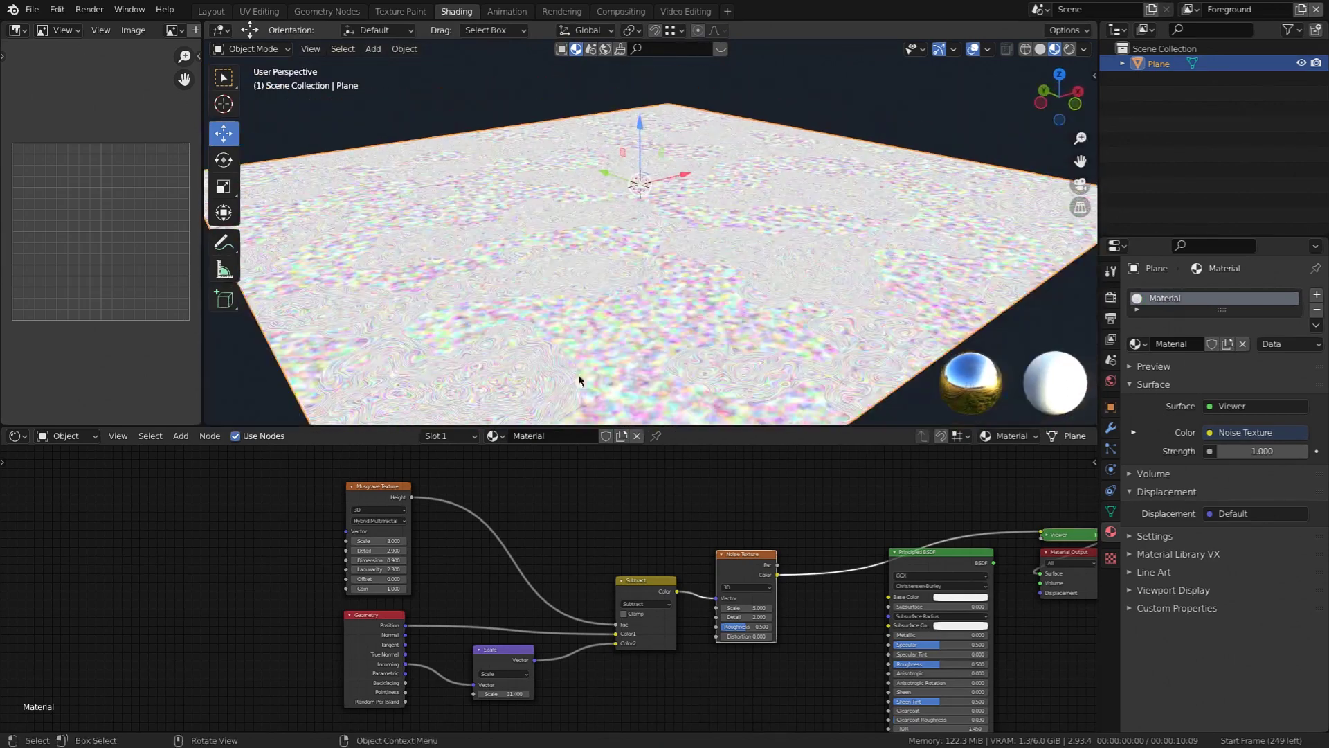
{"action": "scroll", "coordinate": [478, 589], "scroll_direction": "up", "scroll_amount": 3}
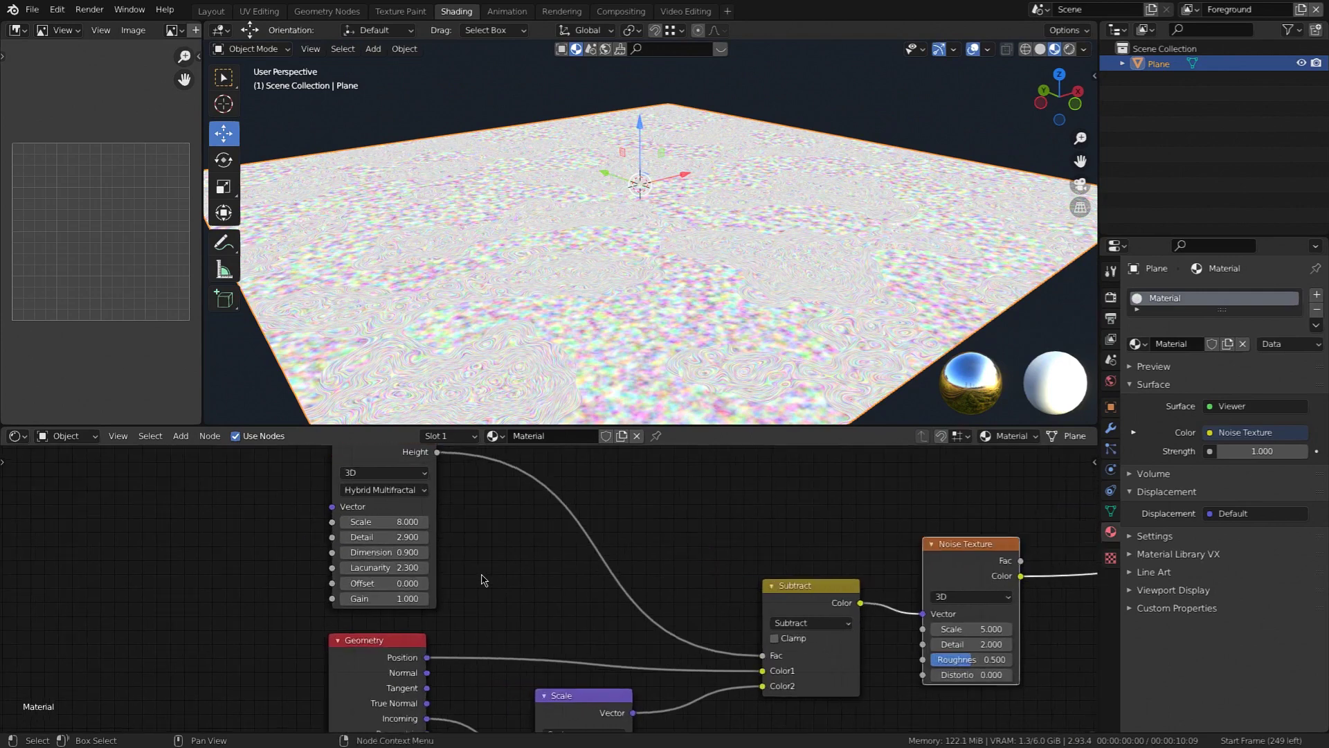
{"action": "scroll", "coordinate": [478, 609], "scroll_direction": "down", "scroll_amount": 2}
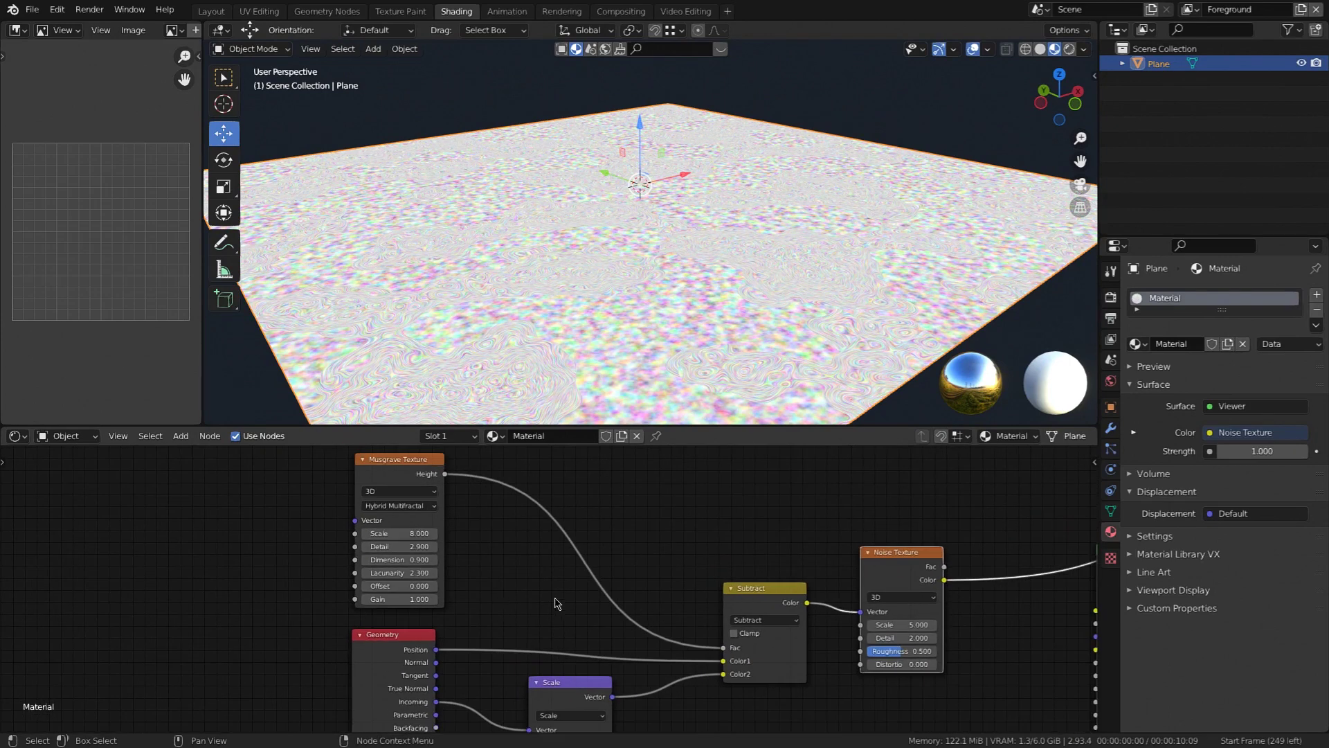
{"action": "scroll", "coordinate": [557, 601], "scroll_direction": "down", "scroll_amount": 2}
{"action": "scroll", "coordinate": [555, 600], "scroll_direction": "up", "scroll_amount": 1}
{"action": "middle_click_drag", "start_coordinate": [720, 391], "coordinate": [705, 279], "text": "shift"}
{"action": "middle_click_drag", "start_coordinate": [705, 279], "coordinate": [530, 218]}
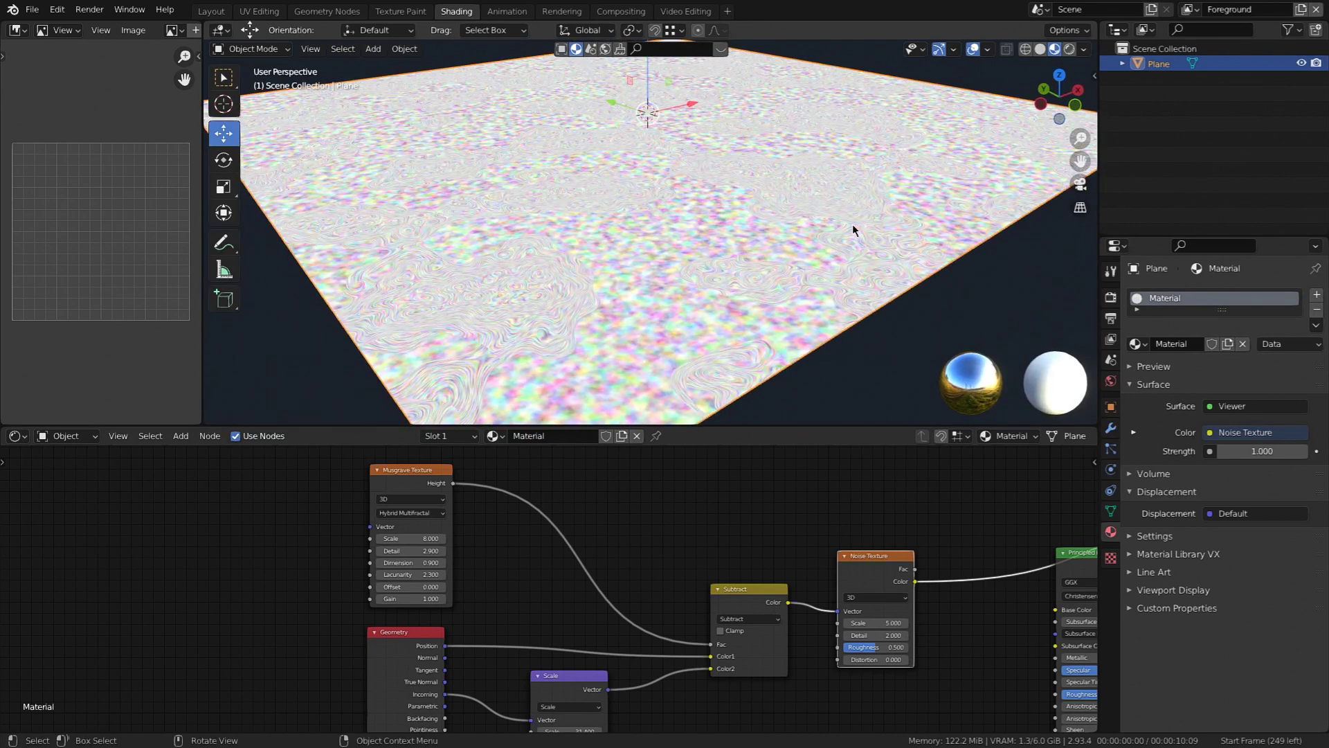
Set the Scale factor of the vector Scale node after Incoming to 1 and check the plane.
{"action": "middle_click_drag", "start_coordinate": [644, 663], "coordinate": [670, 588]}
{"action": "scroll", "coordinate": [674, 546], "scroll_direction": "up", "scroll_amount": 1}
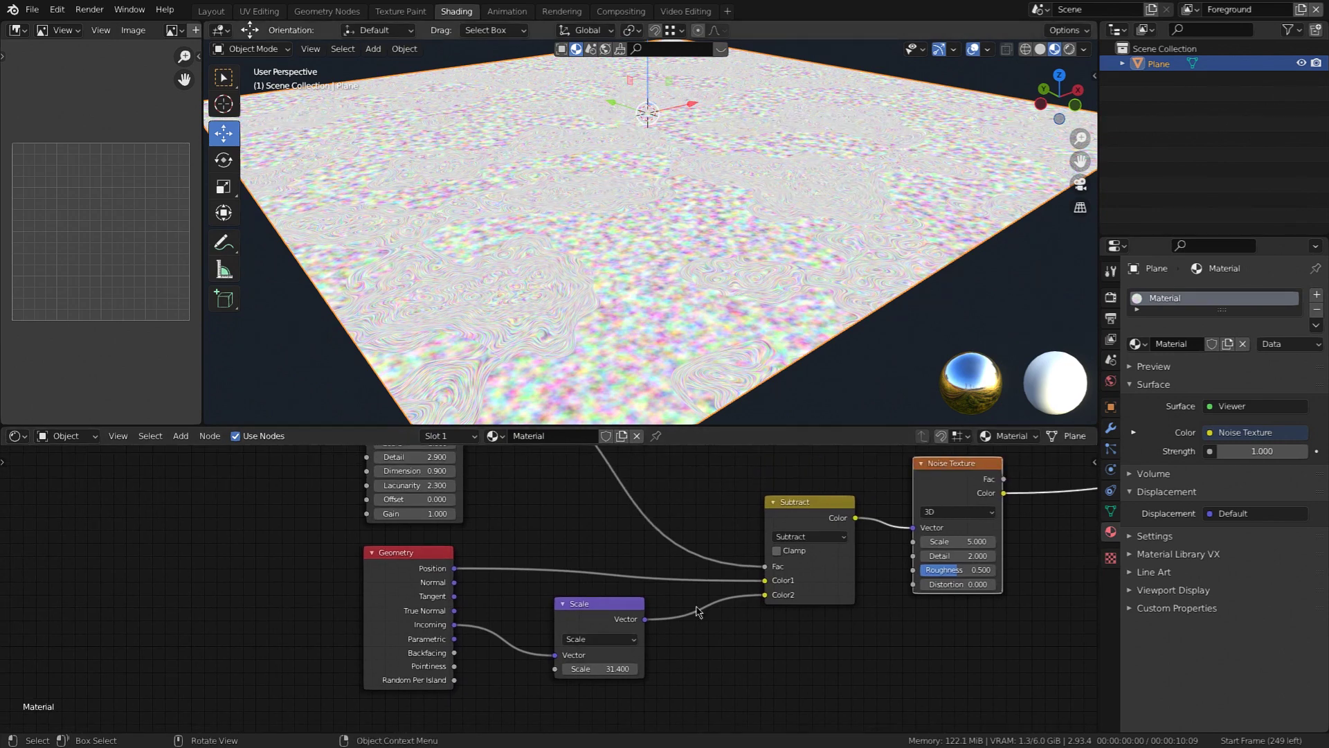
{"action": "type", "text": "1"}
{"action": "key", "text": "Return"}
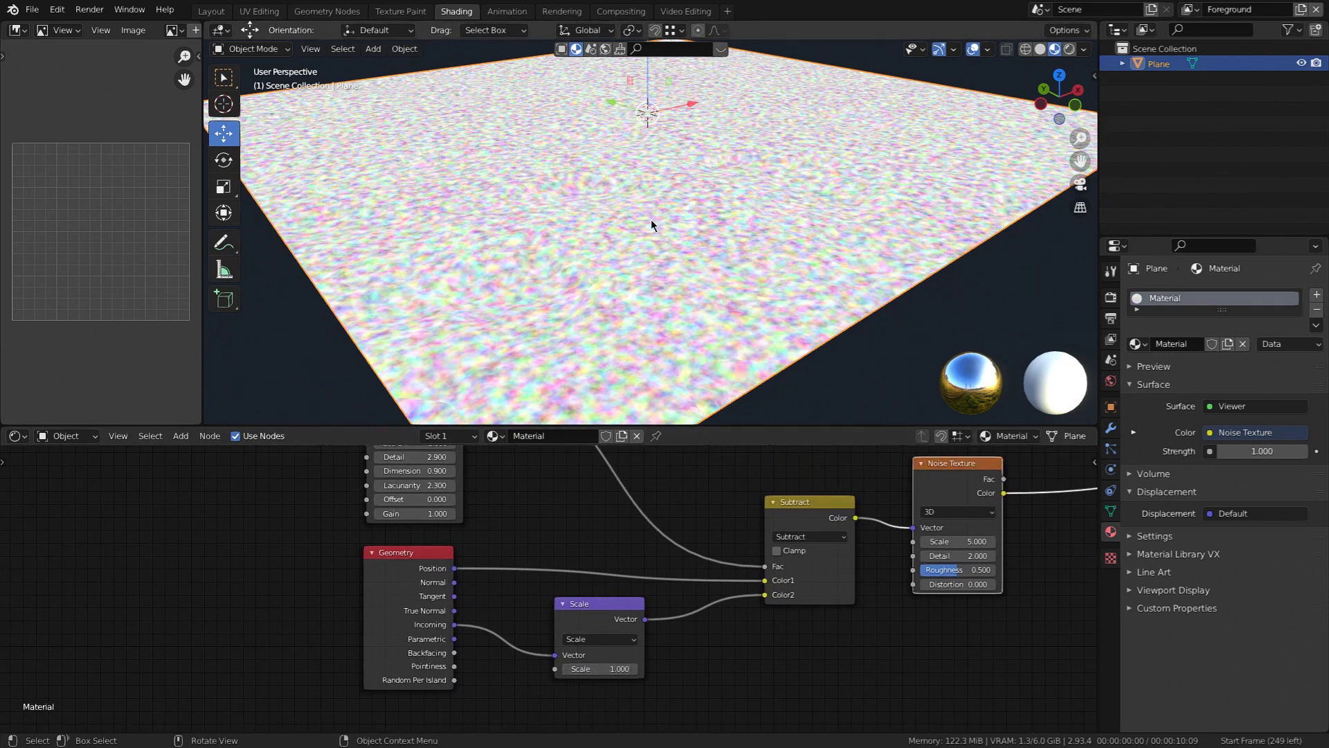
{"action": "middle_click_drag", "start_coordinate": [653, 220], "coordinate": [664, 207]}
{"action": "scroll", "coordinate": [657, 210], "scroll_direction": "up", "scroll_amount": 3}
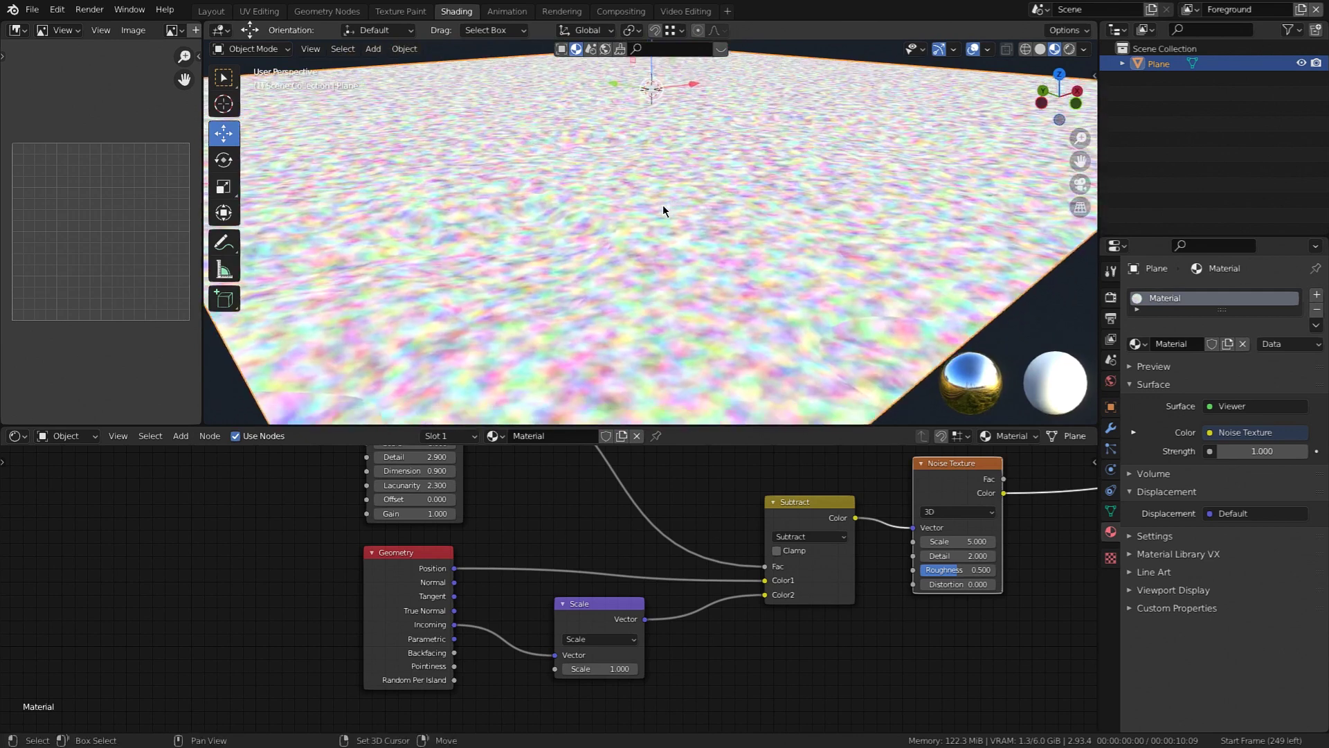
Raise the vector Scale node's factor to about 1.9 and inspect the noise distortion on the plane.
{"action": "mouse_move", "coordinate": [597, 673]}
{"action": "left_mouse_down"}
{"action": "mouse_move", "coordinate": [723, 673]}
{"action": "mouse_move", "coordinate": [477, 673]}
{"action": "mouse_move", "coordinate": [643, 673]}
{"action": "mouse_move", "coordinate": [610, 673]}
{"action": "left_mouse_up"}
{"action": "scroll", "coordinate": [690, 652], "scroll_direction": "down", "scroll_amount": 2}
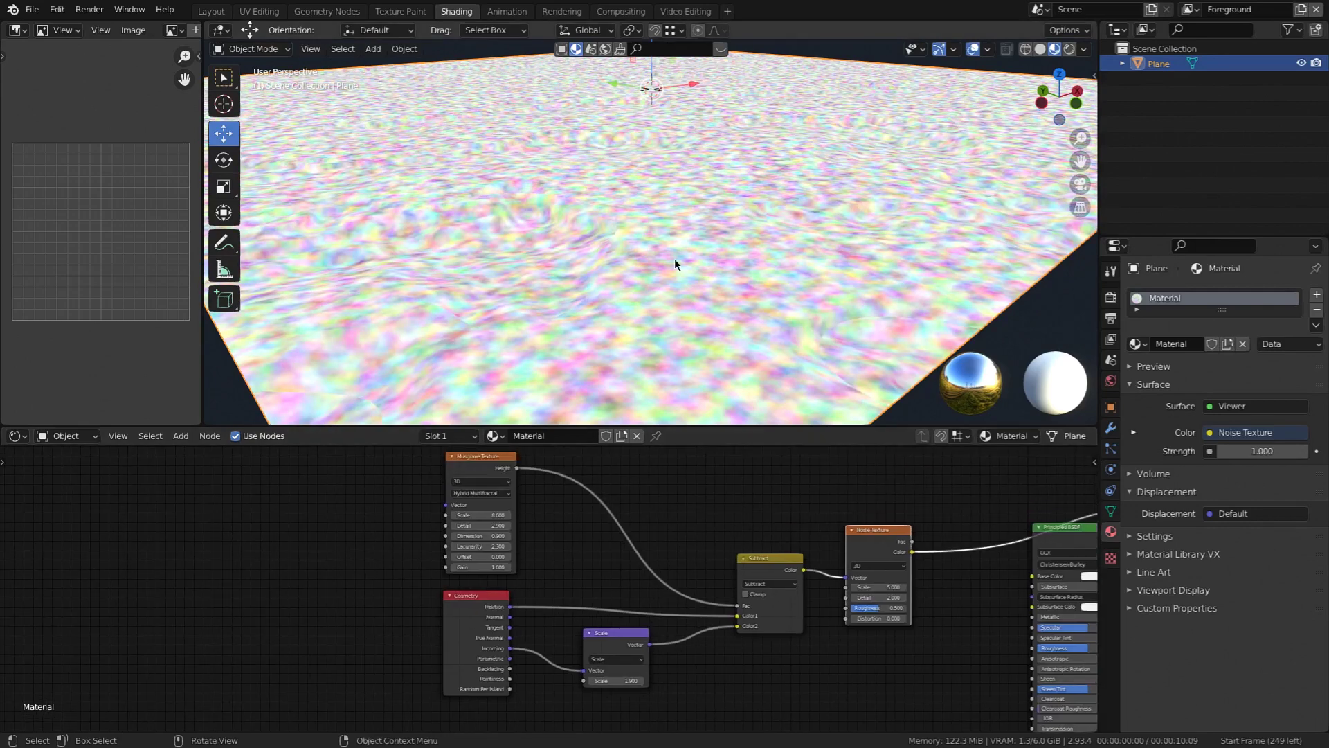
{"action": "scroll", "coordinate": [674, 259], "scroll_direction": "down", "scroll_amount": 5}
{"action": "scroll", "coordinate": [675, 239], "scroll_direction": "up", "scroll_amount": 6}
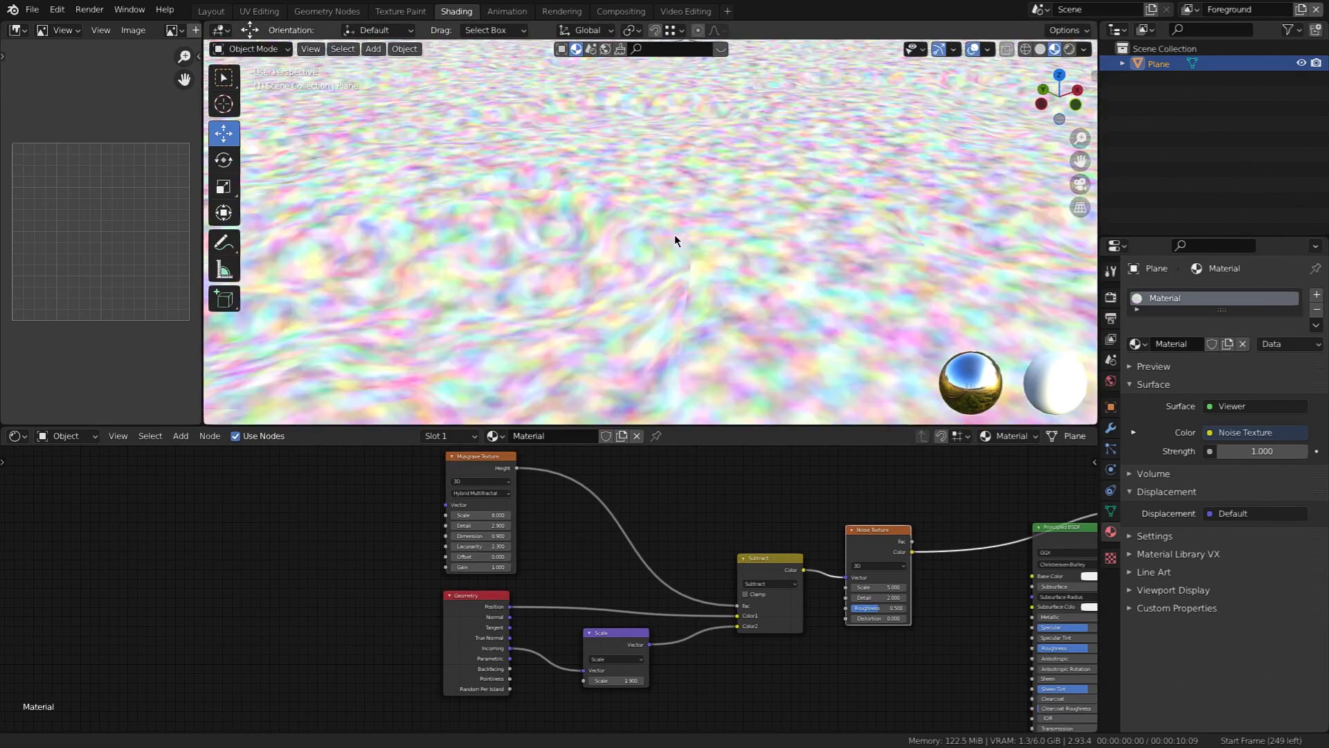
{"action": "scroll", "coordinate": [644, 206], "scroll_direction": "down", "scroll_amount": 5}
{"action": "scroll", "coordinate": [658, 211], "scroll_direction": "up", "scroll_amount": 6}
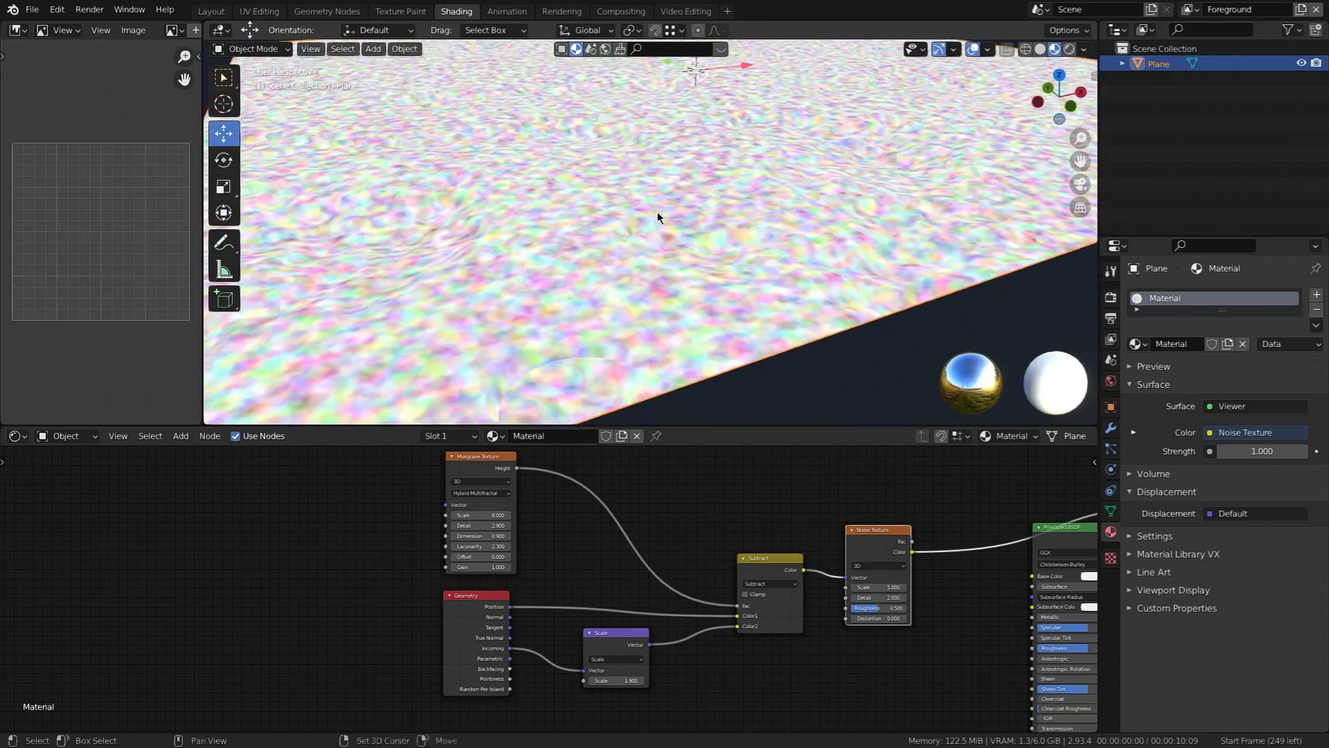
{"action": "scroll", "coordinate": [671, 566], "scroll_direction": "down", "scroll_amount": 2}
{"action": "scroll", "coordinate": [670, 226], "scroll_direction": "down", "scroll_amount": 5}
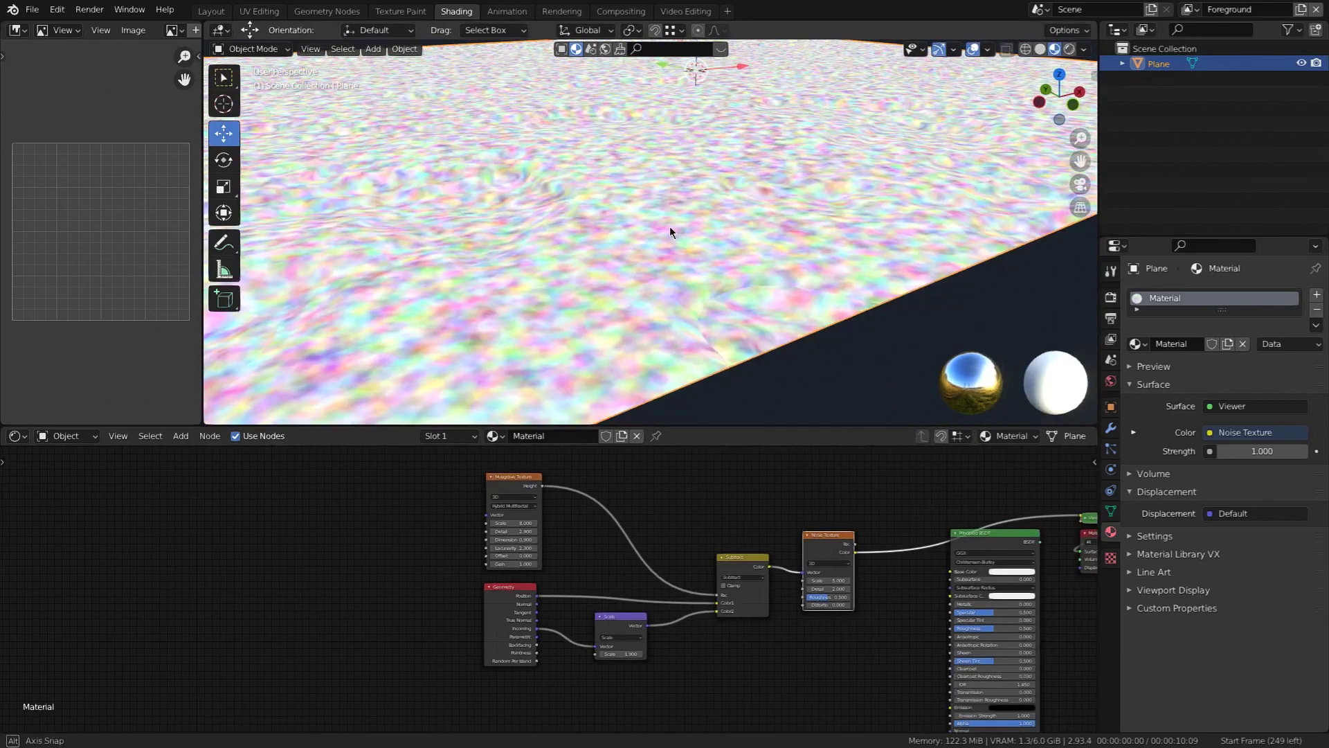
Insert a Math node set to Add on the link from the Musgrave Texture's Height to the Subtract node's Fac.
{"action": "scroll", "coordinate": [670, 239], "scroll_direction": "up", "scroll_amount": 3}
{"action": "middle_click_drag", "start_coordinate": [584, 552], "coordinate": [615, 590]}
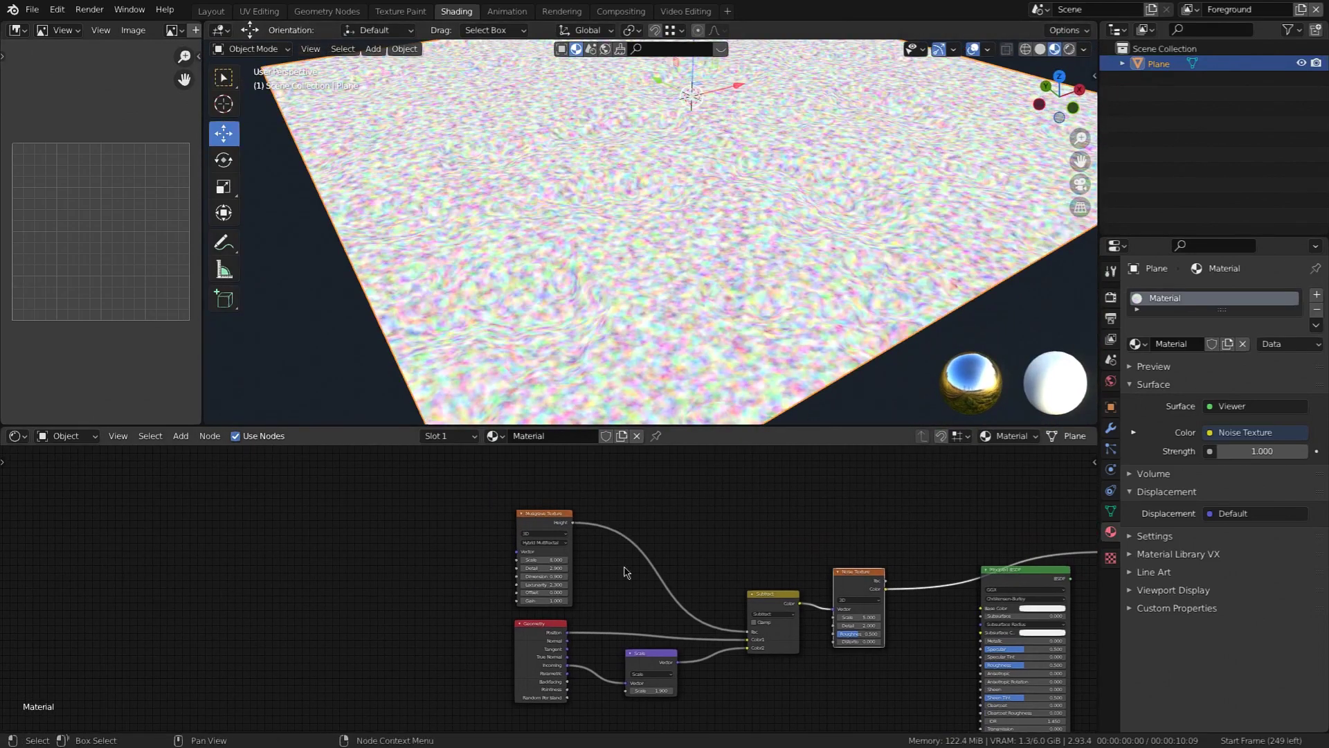
{"action": "key", "text": "shift+a"}
{"action": "mouse_move", "coordinate": [625, 578]}
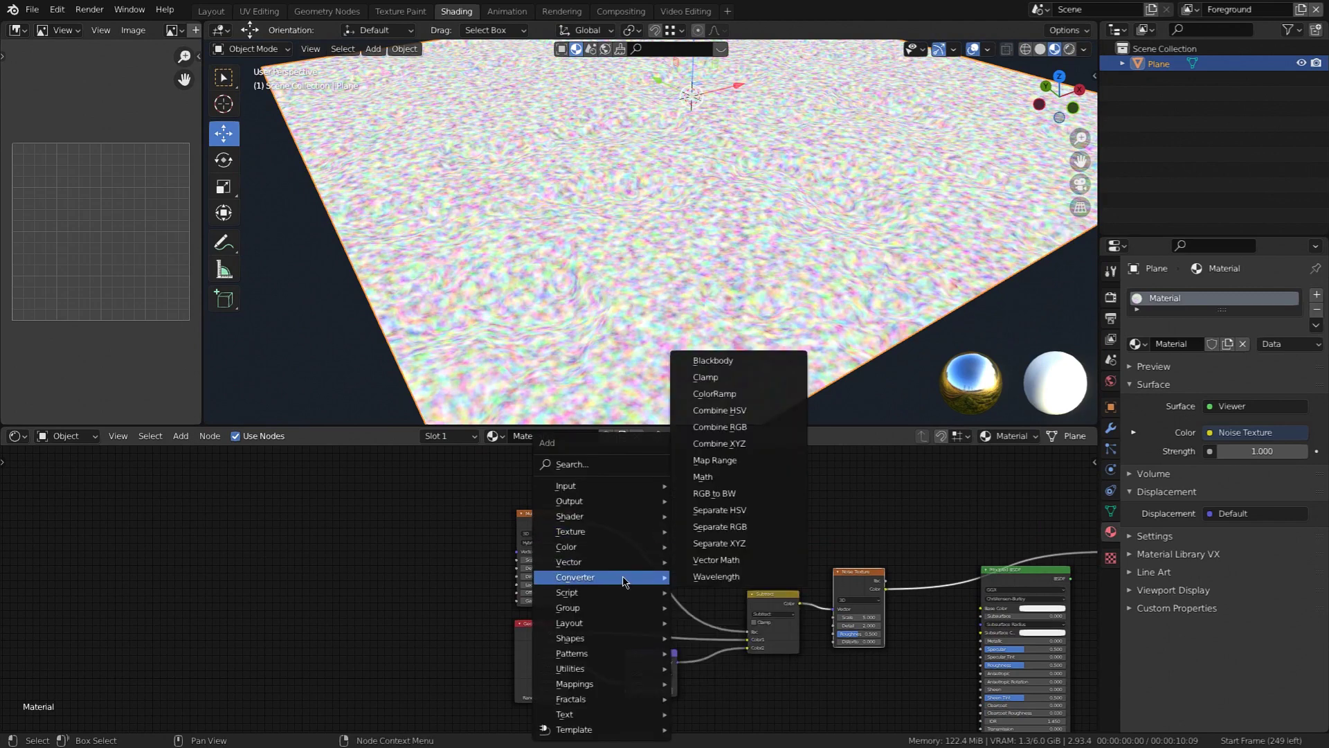
{"action": "left_click", "coordinate": [733, 479]}
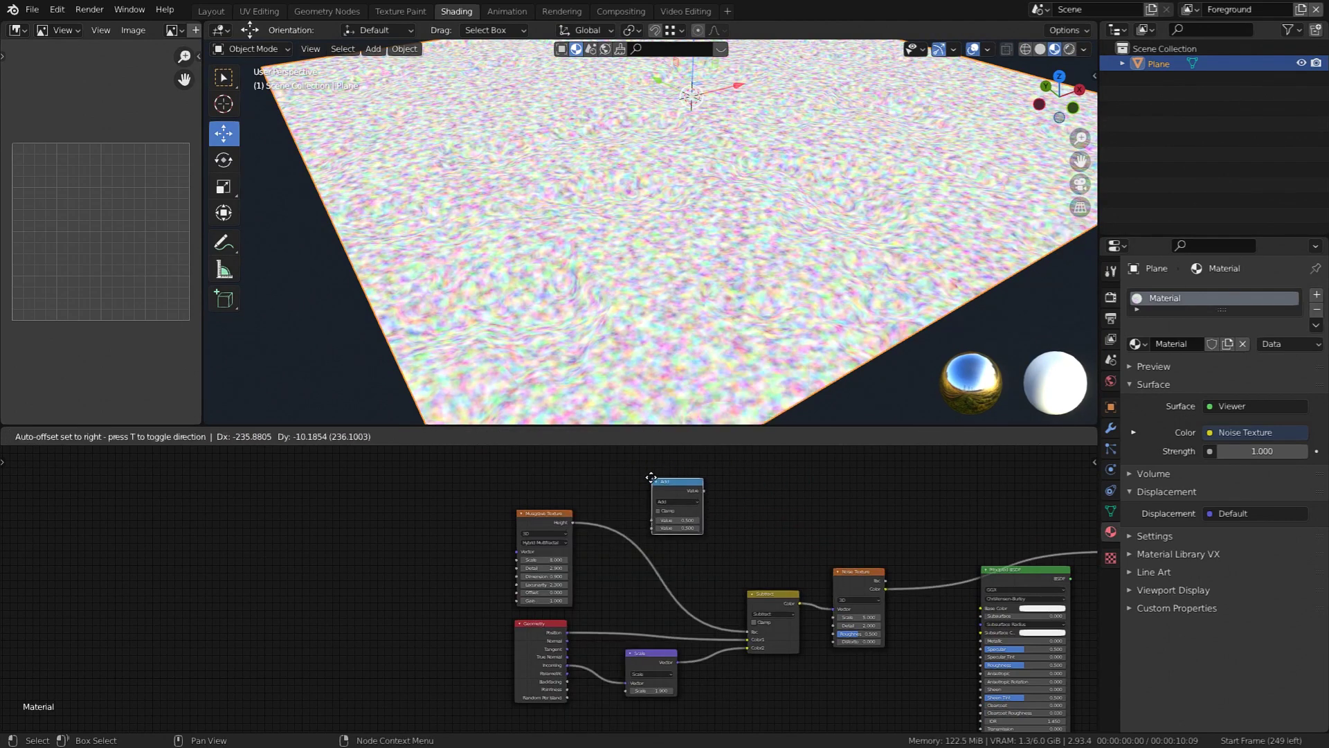
{"action": "left_click", "coordinate": [633, 534]}
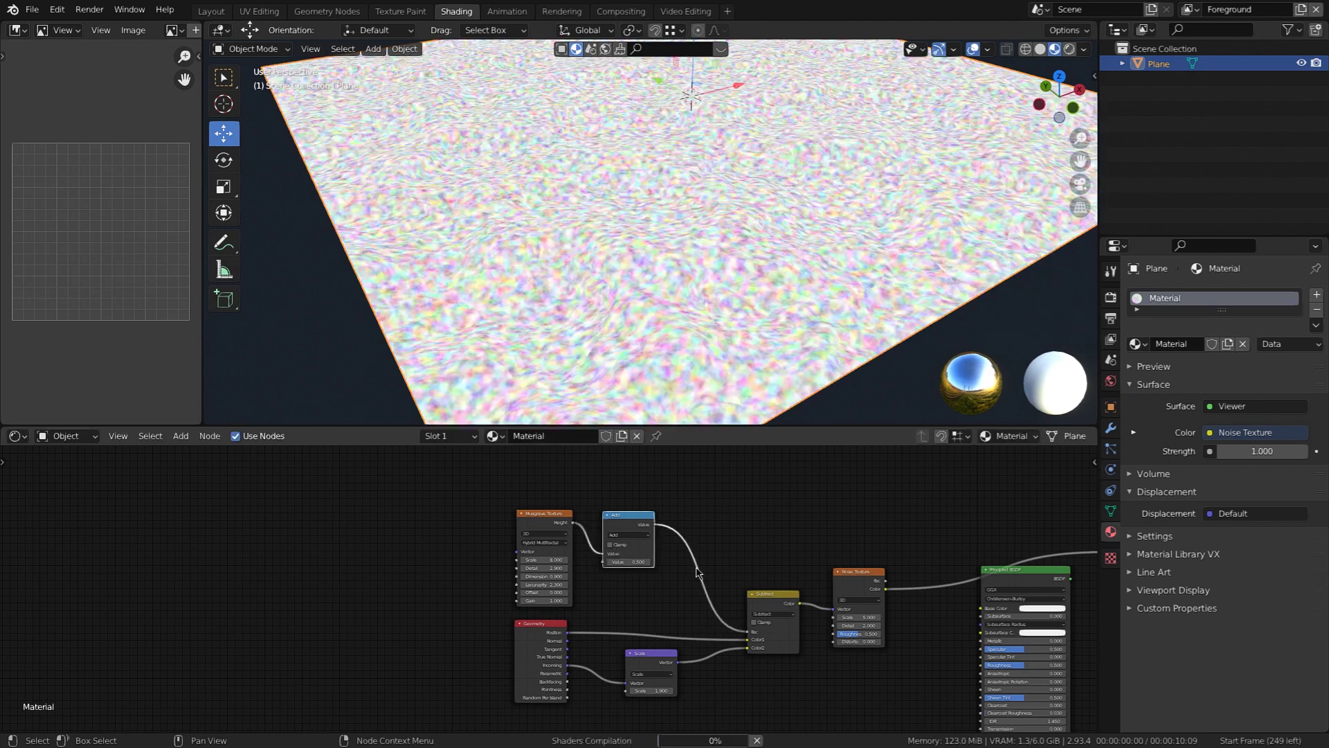
{"action": "scroll", "coordinate": [633, 534], "scroll_direction": "up", "scroll_amount": 2}
{"action": "middle_click_drag", "start_coordinate": [653, 269], "coordinate": [661, 258]}
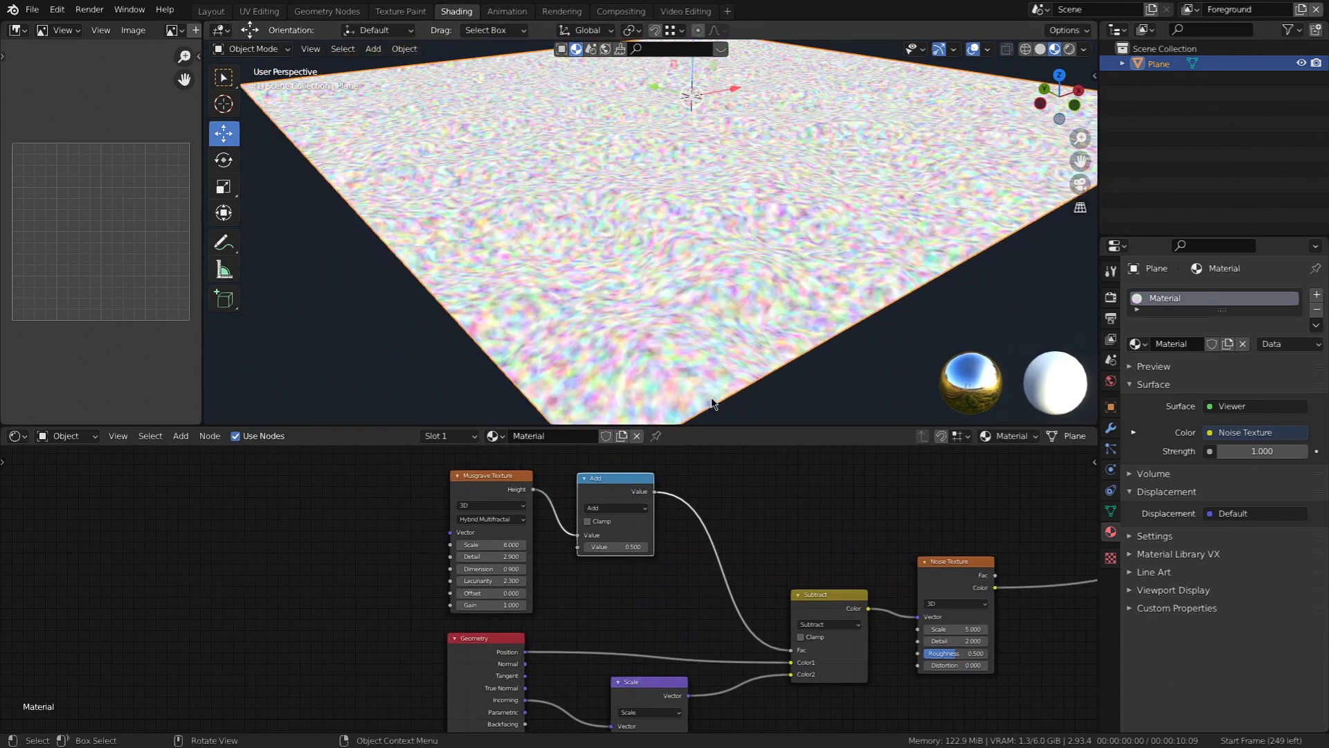
Set the Add node's second value to 2.3 and check the parallax on the plane.
{"action": "scroll", "coordinate": [621, 547], "scroll_direction": "up", "scroll_amount": 1}
{"action": "left_click", "coordinate": [620, 547]}
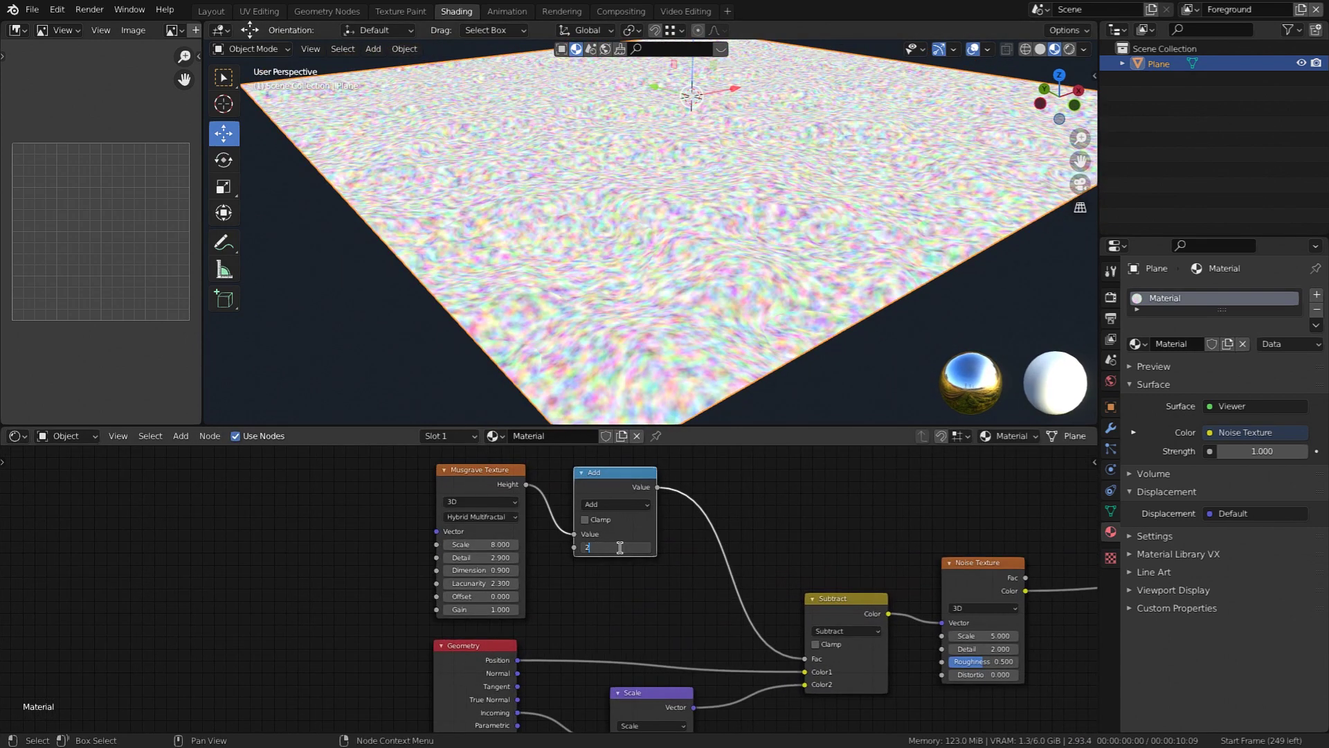
{"action": "key", "text": "Return"}
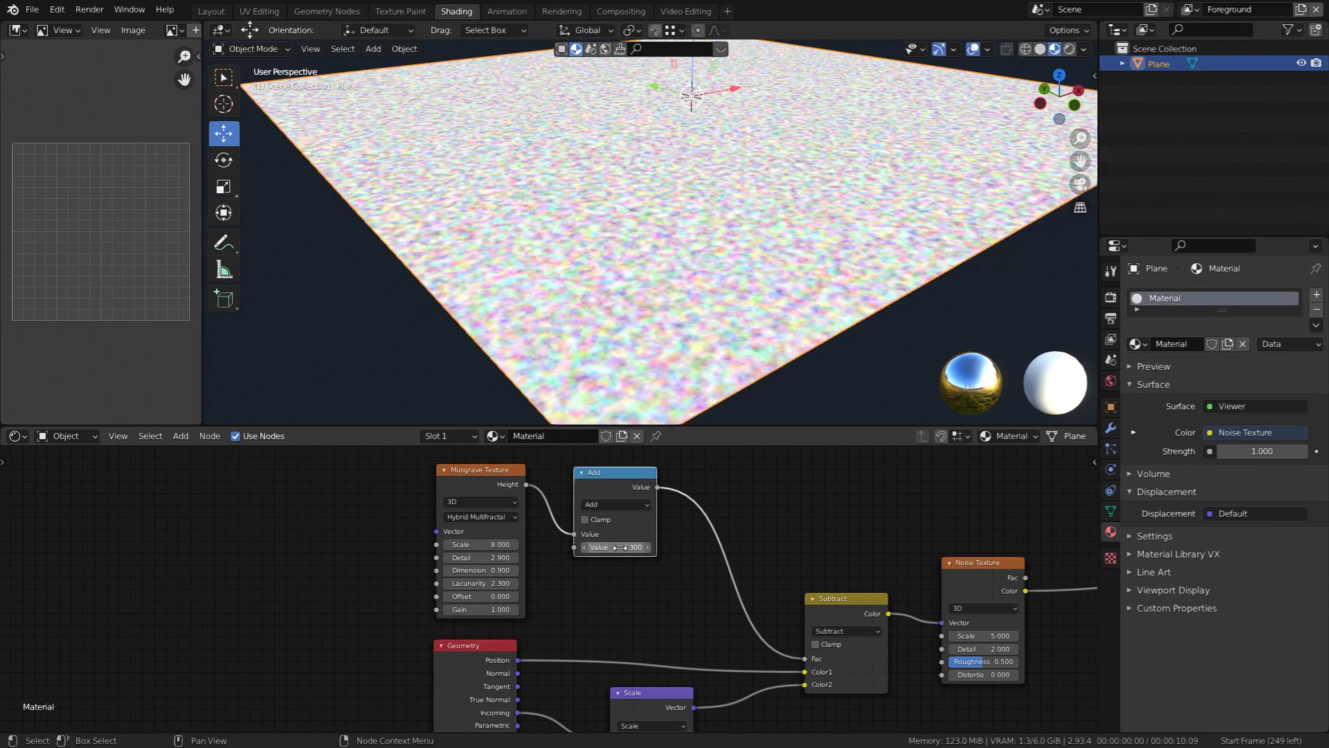
{"action": "scroll", "coordinate": [662, 266], "scroll_direction": "down", "scroll_amount": 2}
{"action": "middle_click_drag", "start_coordinate": [662, 266], "coordinate": [679, 214]}
{"action": "scroll", "coordinate": [678, 214], "scroll_direction": "up", "scroll_amount": 2}
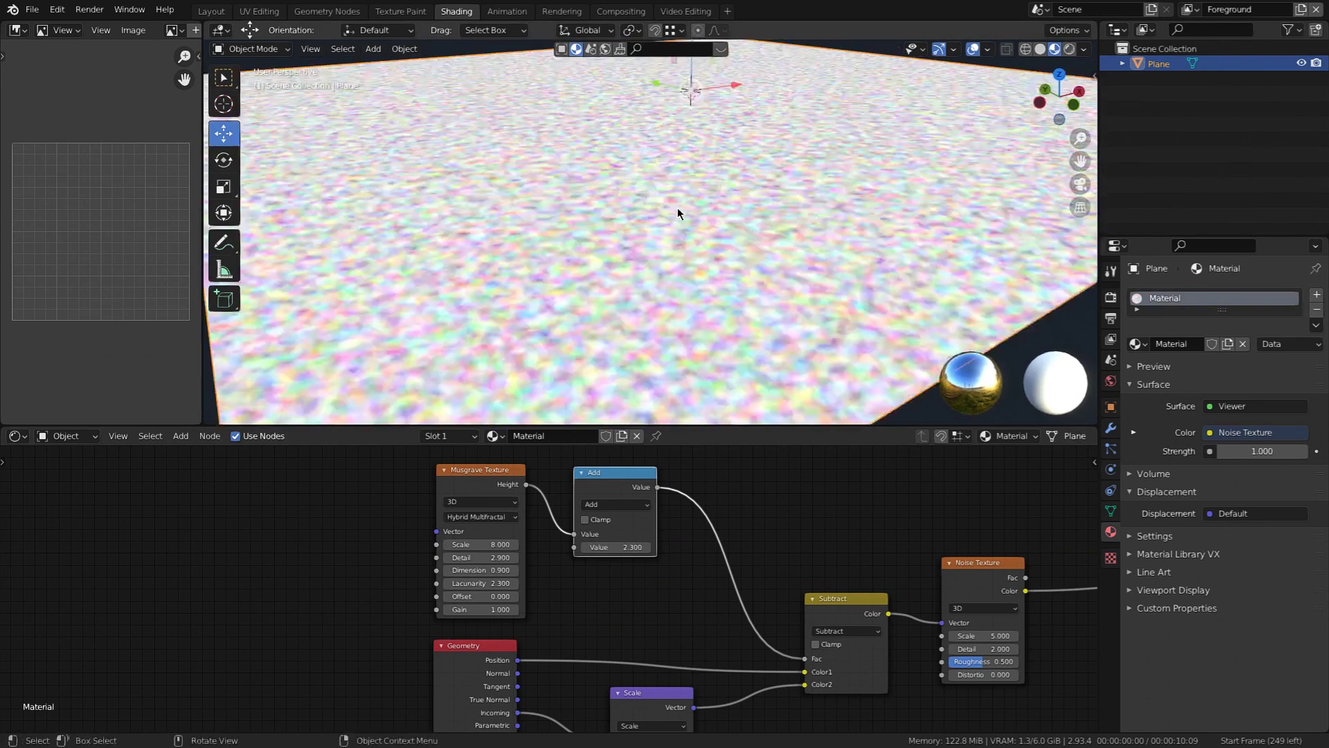
{"action": "scroll", "coordinate": [679, 212], "scroll_direction": "down", "scroll_amount": 2}
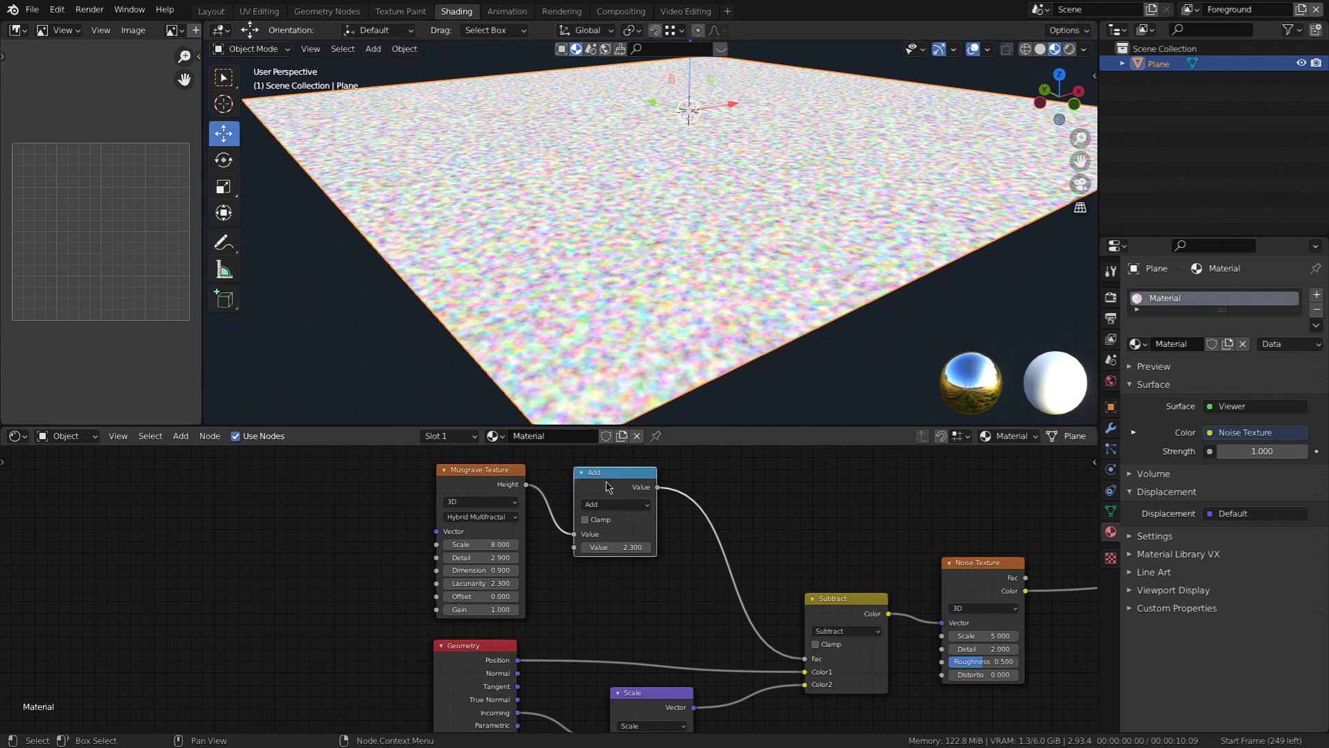
Duplicate the Add node and insert the copy on the link between it and the Subtract node's Fac.
{"action": "key", "text": "shift+d"}
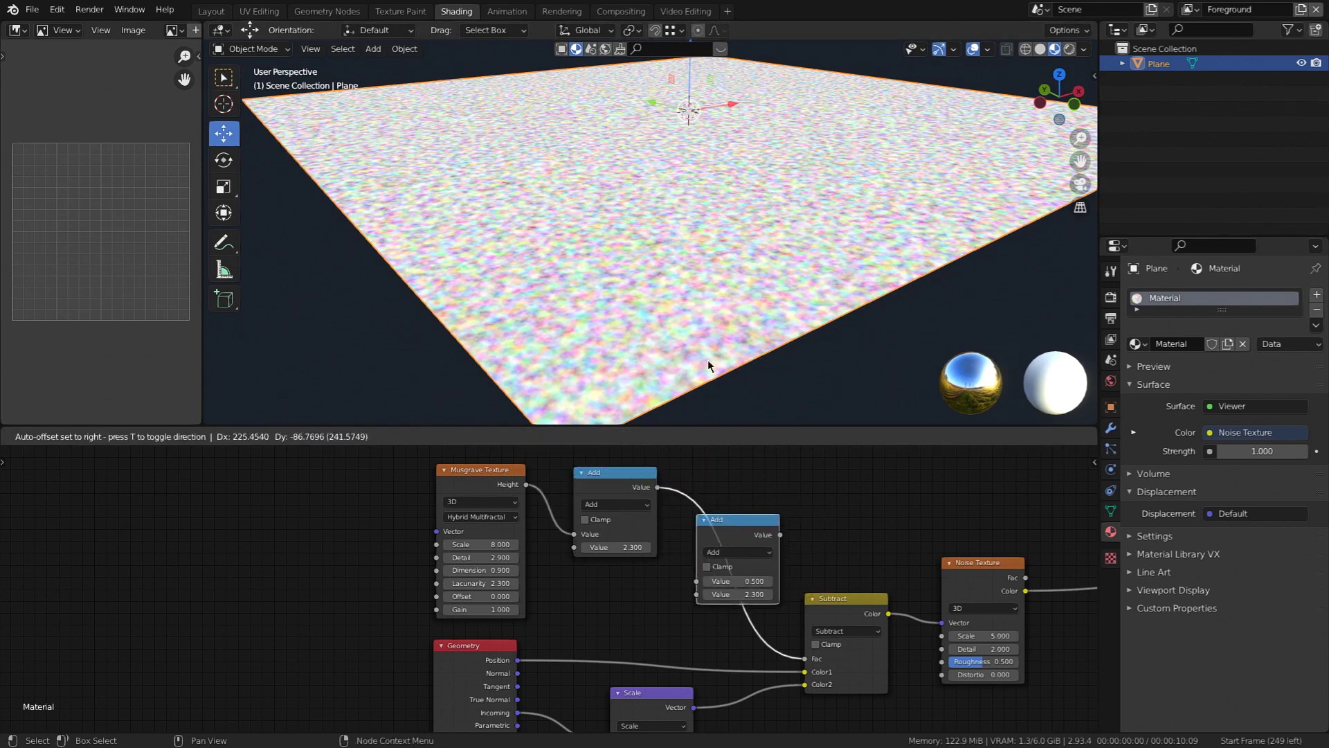
{"action": "left_click", "coordinate": [729, 472]}
{"action": "scroll", "coordinate": [770, 578], "scroll_direction": "up", "scroll_amount": 2}
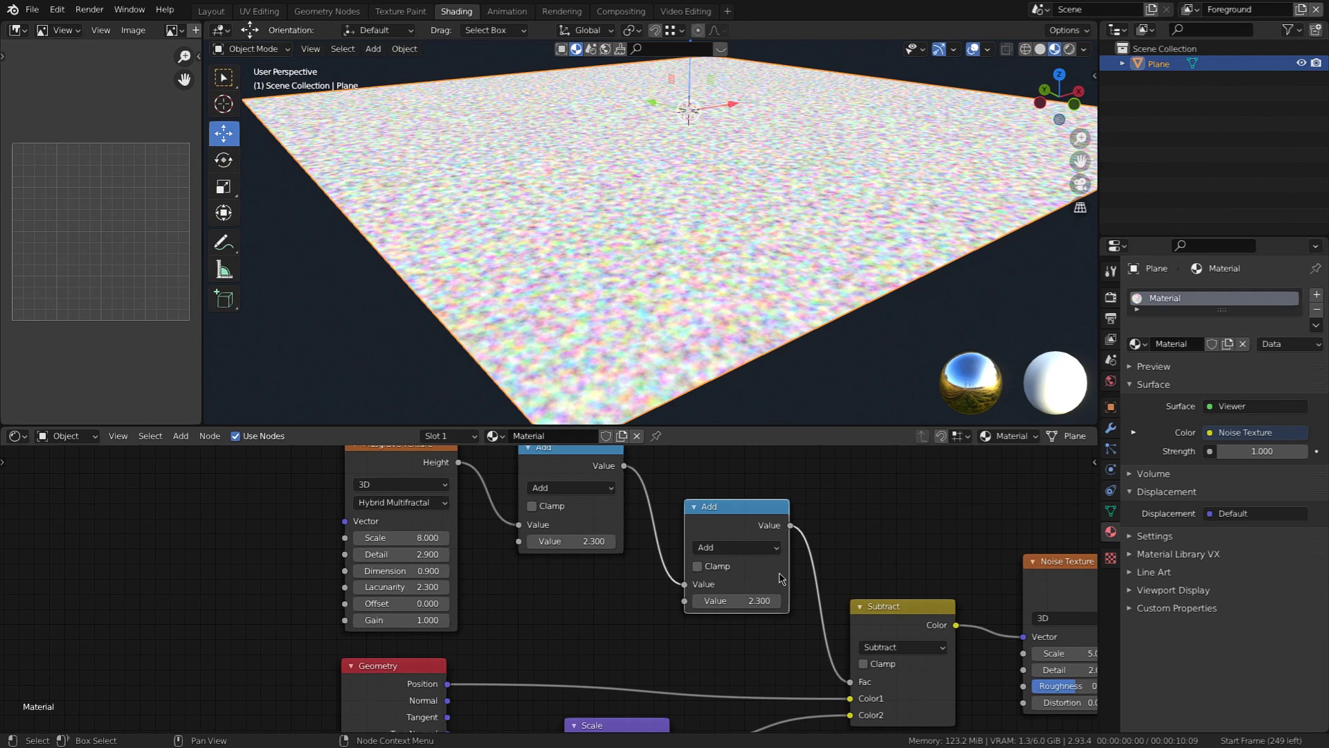
Change the duplicated Math node to Power with an Exponent of -2 and check the effect on the plane.
{"action": "left_click", "coordinate": [736, 547]}
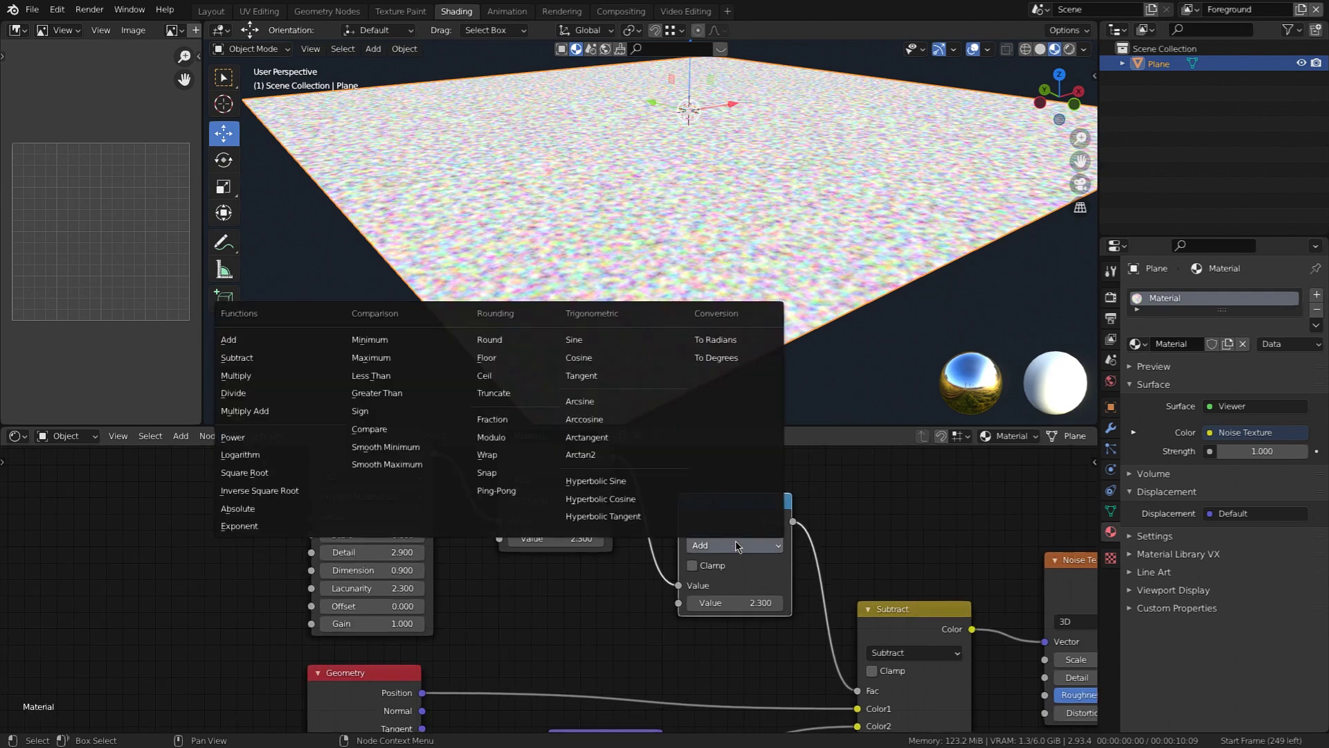
{"action": "left_click", "coordinate": [234, 437]}
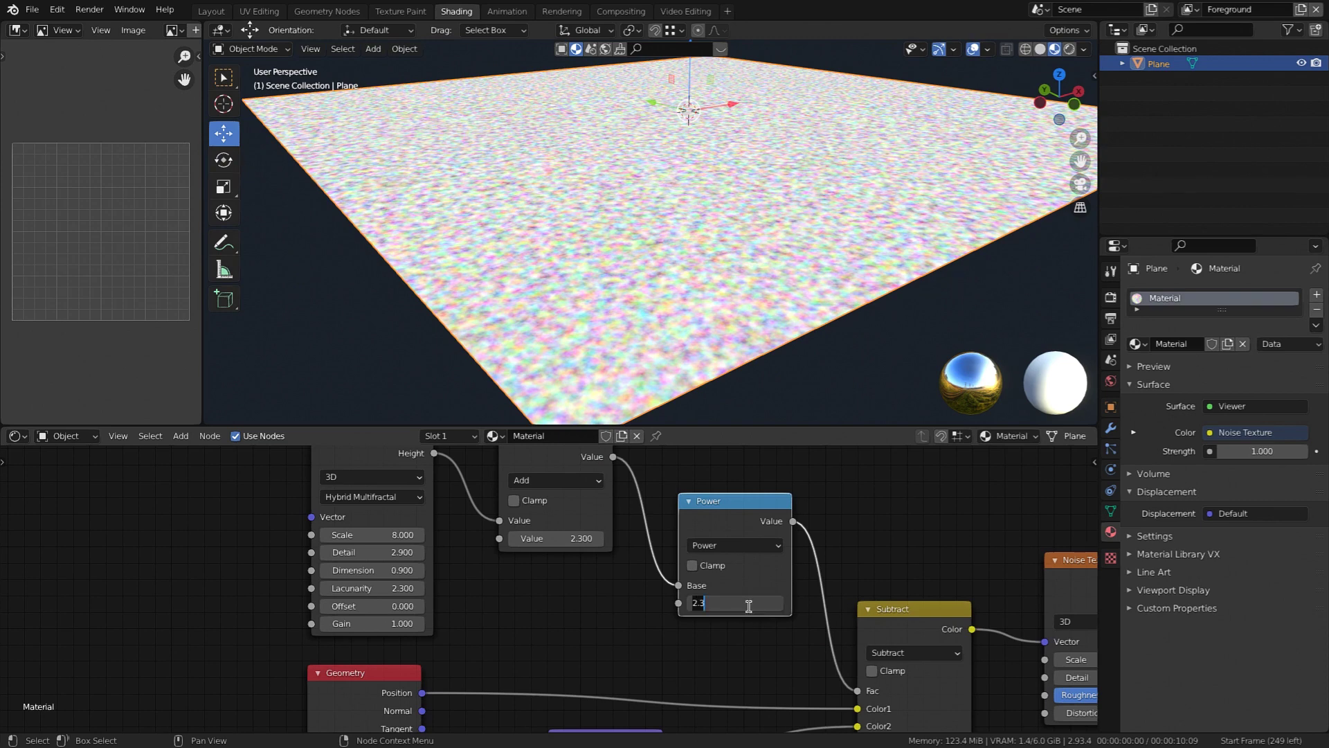
{"action": "key", "text": "Return"}
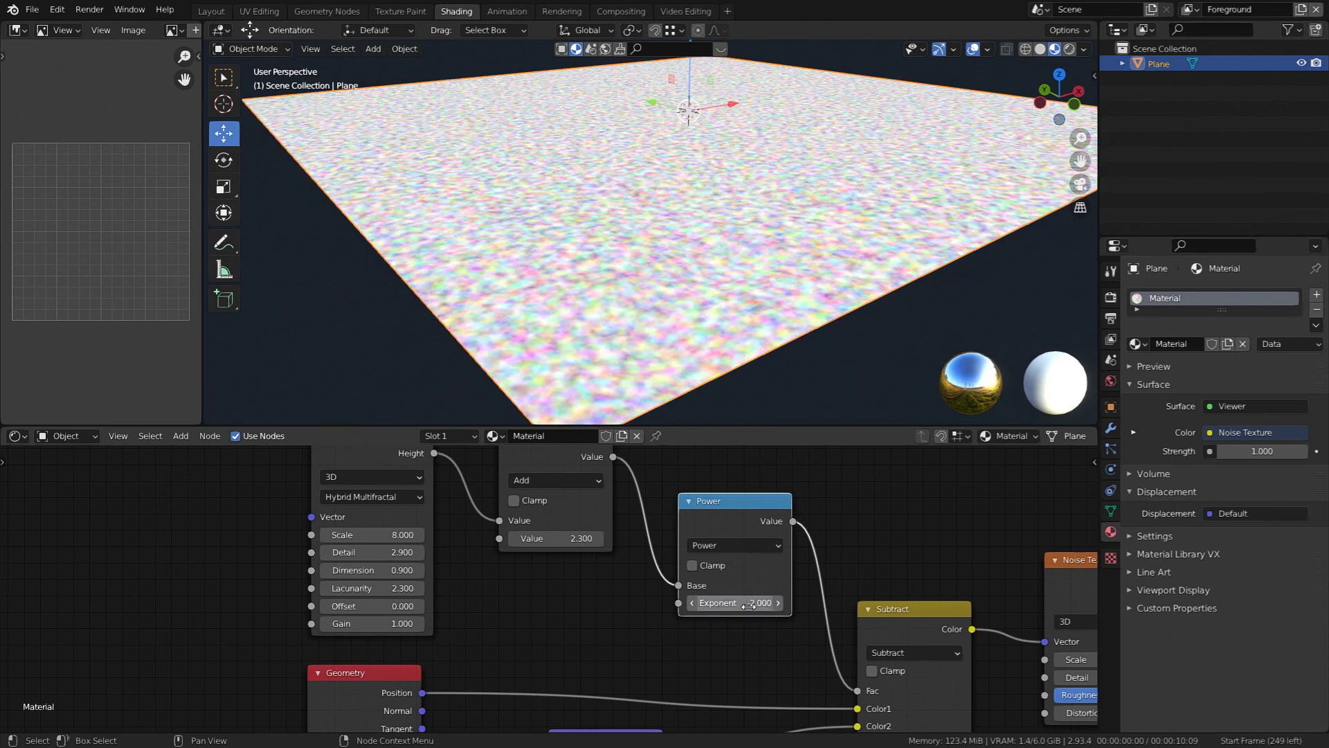
{"action": "middle_click_drag", "start_coordinate": [673, 141], "coordinate": [695, 208], "text": "shift"}
{"action": "scroll", "coordinate": [695, 212], "scroll_direction": "down", "scroll_amount": 2}
{"action": "scroll", "coordinate": [695, 212], "scroll_direction": "up", "scroll_amount": 3}
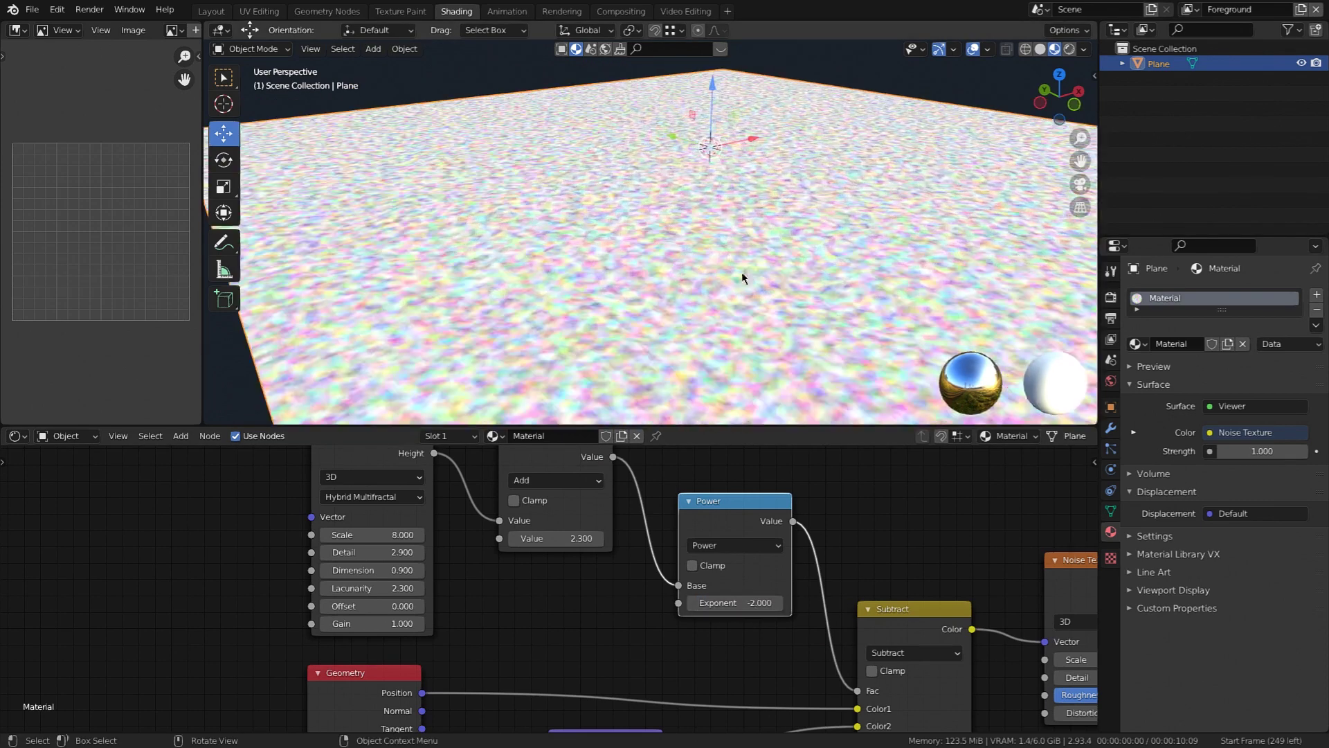
{"action": "mouse_move", "coordinate": [742, 272]}
{"action": "middle_mouse_down", "text": "shift"}
{"action": "mouse_move", "coordinate": [739, 233]}
{"action": "mouse_move", "coordinate": [733, 254]}
{"action": "middle_mouse_up", "text": "shift"}
{"action": "scroll", "coordinate": [740, 232], "scroll_direction": "down", "scroll_amount": 2}
Increase the vector Scale node's factor and inspect the stronger parallax on the plane from several angles.
{"action": "middle_click_drag", "start_coordinate": [653, 638], "coordinate": [629, 511]}
{"action": "middle_click_drag", "start_coordinate": [642, 613], "coordinate": [642, 553]}
{"action": "left_click_drag", "start_coordinate": [585, 634], "coordinate": [716, 634]}
{"action": "scroll", "coordinate": [770, 248], "scroll_direction": "up", "scroll_amount": 3}
{"action": "middle_click_drag", "start_coordinate": [816, 184], "coordinate": [738, 235], "text": "shift"}
{"action": "scroll", "coordinate": [748, 251], "scroll_direction": "down", "scroll_amount": 3}
{"action": "middle_click_drag", "start_coordinate": [640, 530], "coordinate": [593, 650]}
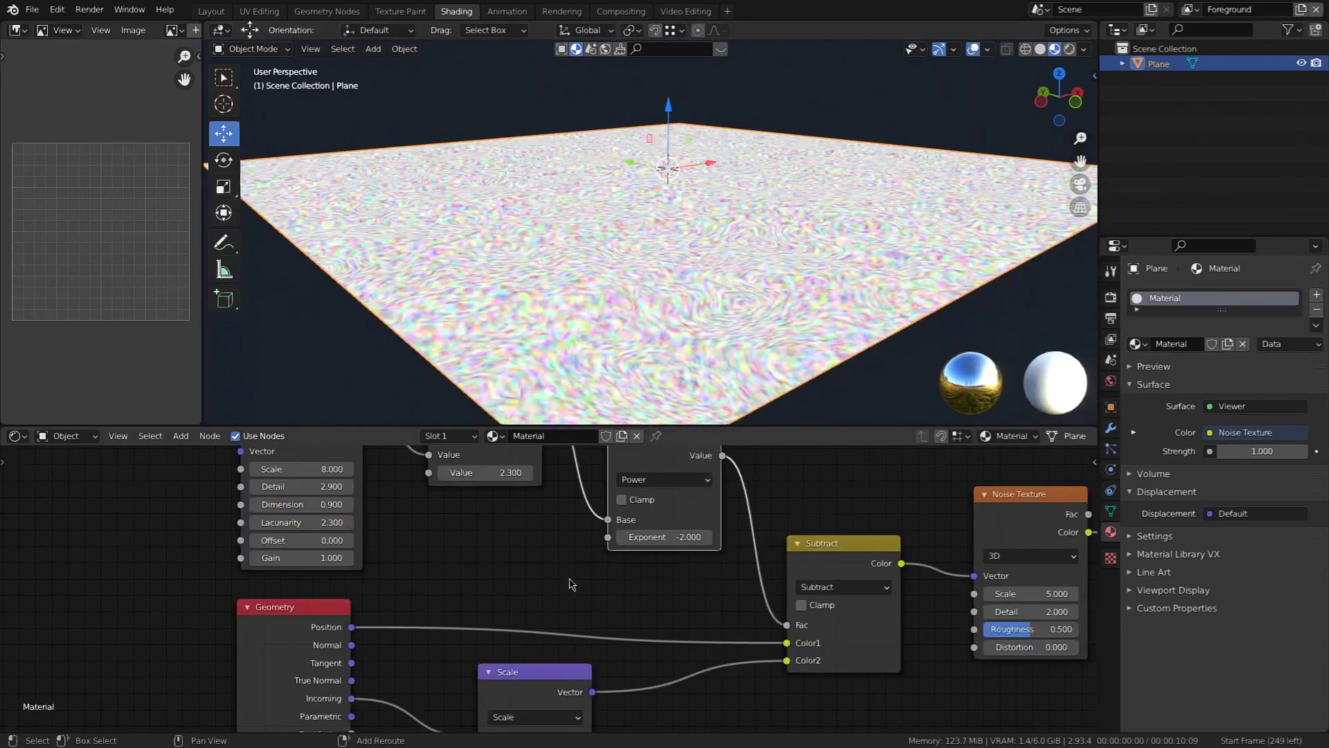
{"action": "middle_click_drag", "start_coordinate": [571, 579], "coordinate": [536, 655]}
{"action": "scroll", "coordinate": [669, 331], "scroll_direction": "up", "scroll_amount": 4}
{"action": "scroll", "coordinate": [667, 339], "scroll_direction": "down", "scroll_amount": 4}
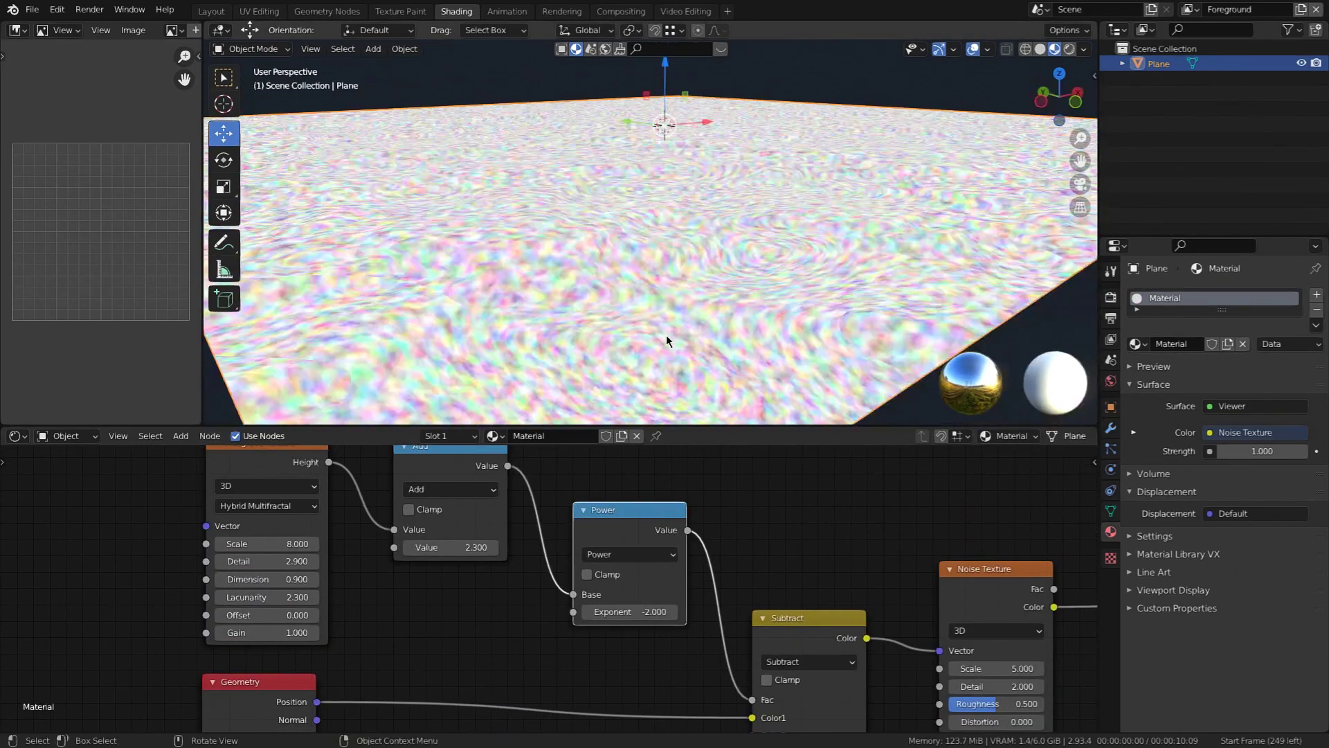
{"action": "middle_click_drag", "start_coordinate": [667, 338], "coordinate": [694, 327]}
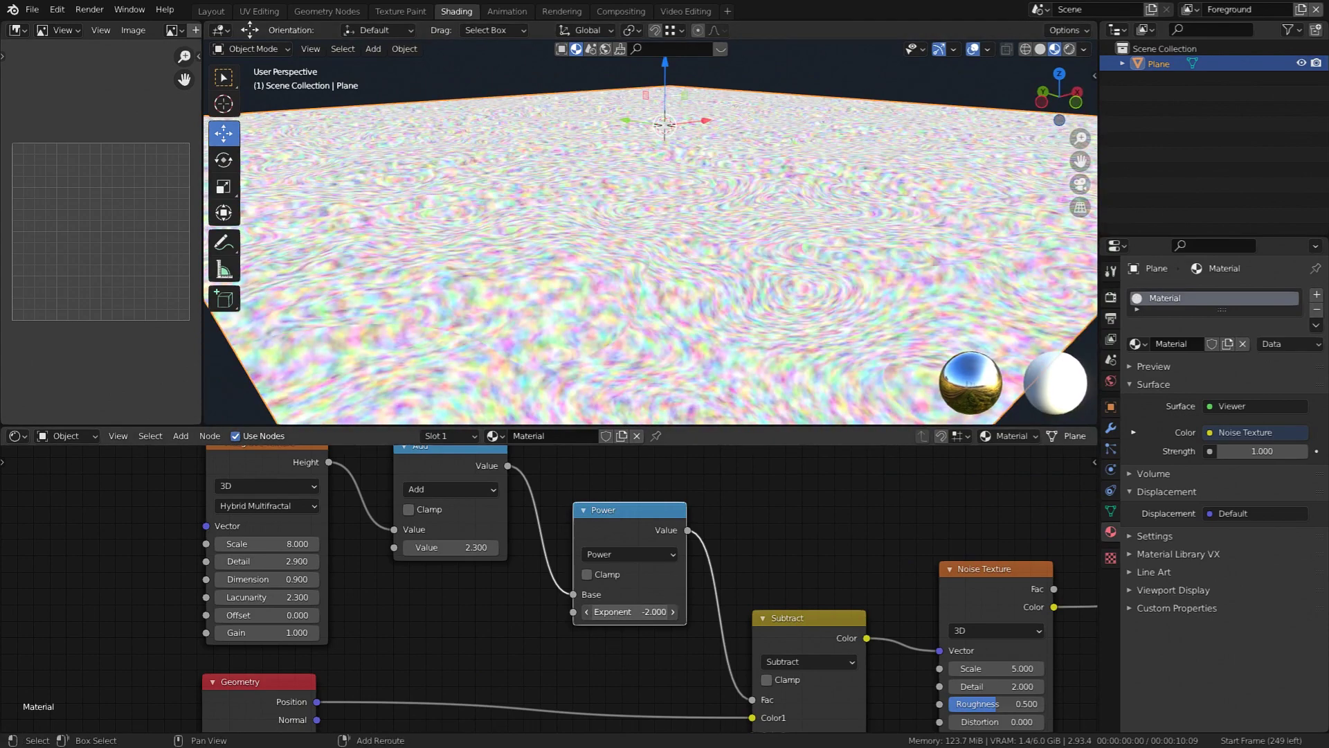
Adjust the Power node's Exponent to -1.81 and the Add node's value to 2.81, checking the plane from several views.
{"action": "left_click_drag", "start_coordinate": [630, 612], "coordinate": [643, 612]}
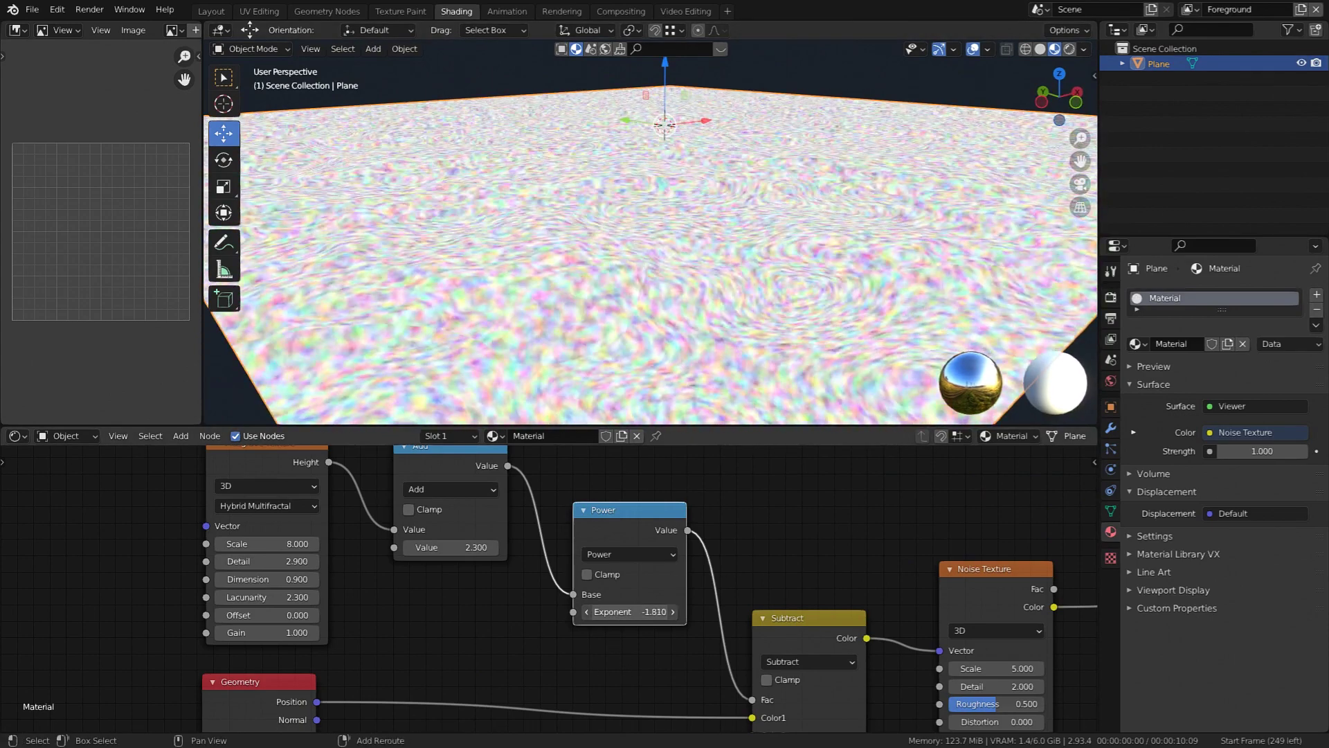
{"action": "middle_click_drag", "start_coordinate": [592, 628], "coordinate": [600, 666]}
{"action": "left_click_drag", "start_coordinate": [459, 585], "coordinate": [490, 585]}
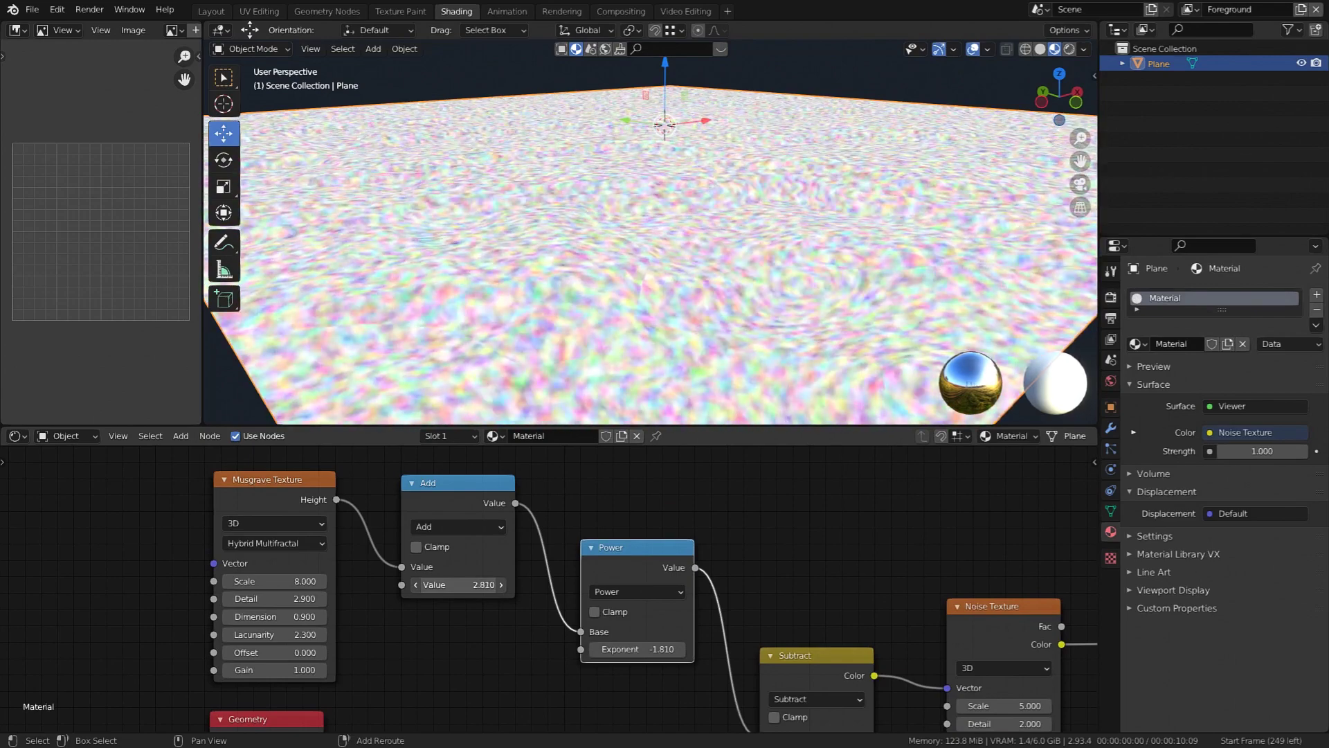
{"action": "scroll", "coordinate": [629, 292], "scroll_direction": "down", "scroll_amount": 3}
{"action": "mouse_move", "coordinate": [628, 280]}
{"action": "middle_mouse_down"}
{"action": "mouse_move", "coordinate": [629, 294]}
{"action": "mouse_move", "coordinate": [666, 298]}
{"action": "mouse_move", "coordinate": [671, 244]}
{"action": "mouse_move", "coordinate": [641, 263]}
{"action": "mouse_move", "coordinate": [558, 266]}
{"action": "mouse_move", "coordinate": [724, 261]}
{"action": "mouse_move", "coordinate": [647, 244]}
{"action": "mouse_move", "coordinate": [667, 246]}
{"action": "mouse_move", "coordinate": [464, 281]}
{"action": "mouse_move", "coordinate": [561, 282]}
{"action": "mouse_move", "coordinate": [691, 258]}
{"action": "mouse_move", "coordinate": [630, 251]}
{"action": "mouse_move", "coordinate": [652, 255]}
{"action": "mouse_move", "coordinate": [651, 221]}
{"action": "mouse_move", "coordinate": [659, 234]}
{"action": "mouse_move", "coordinate": [643, 221]}
{"action": "mouse_move", "coordinate": [608, 267]}
{"action": "middle_mouse_up"}
{"action": "scroll", "coordinate": [658, 292], "scroll_direction": "up", "scroll_amount": 2}
{"action": "scroll", "coordinate": [630, 252], "scroll_direction": "down", "scroll_amount": 3}
{"action": "scroll", "coordinate": [630, 252], "scroll_direction": "up", "scroll_amount": 3}
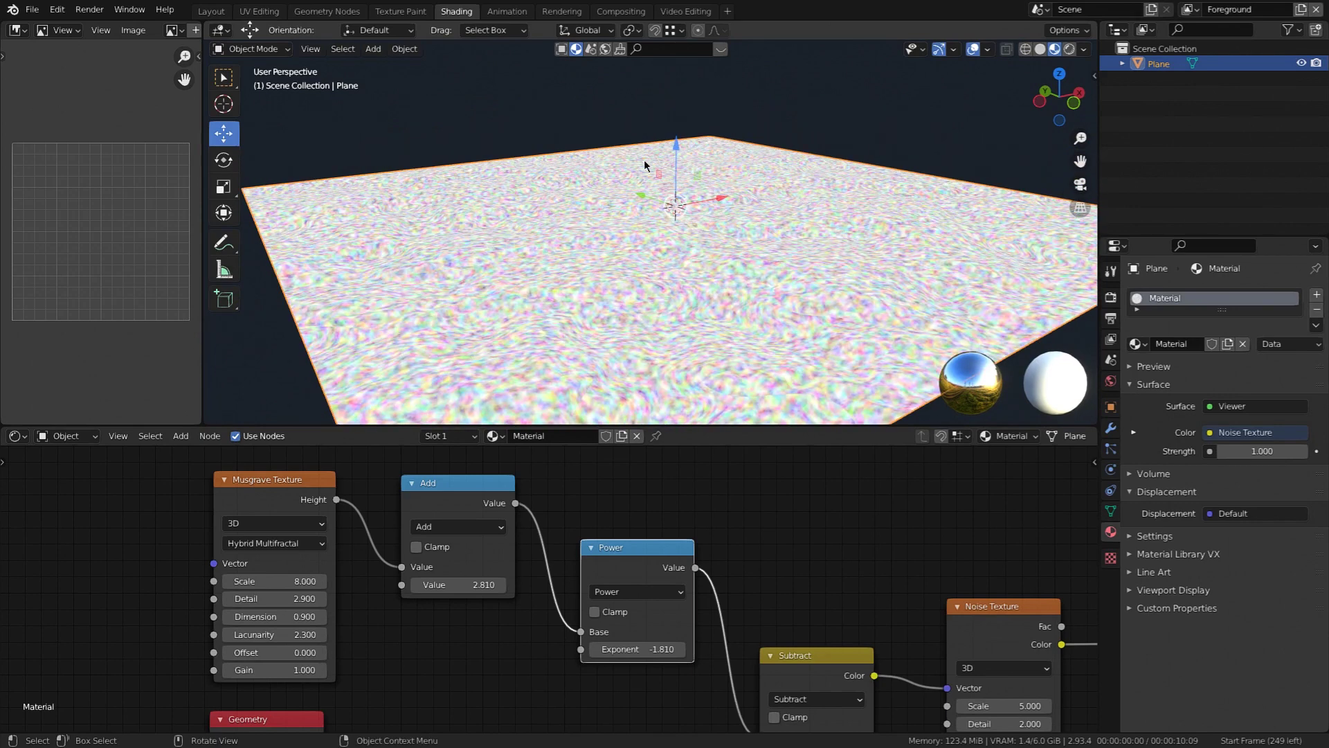
{"action": "middle_click_drag", "start_coordinate": [635, 255], "coordinate": [631, 234], "text": "shift"}
{"action": "middle_click_drag", "start_coordinate": [552, 335], "coordinate": [567, 307], "text": "shift"}
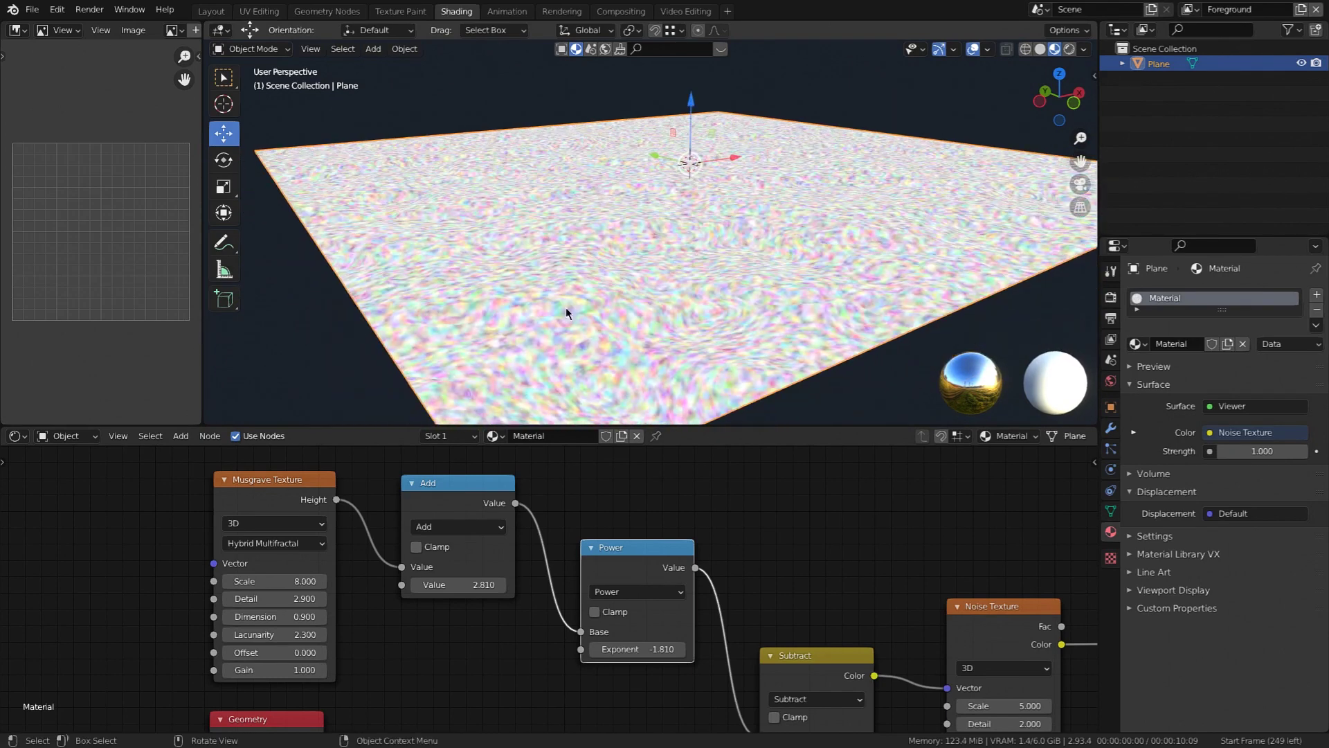
Raise the Add node's value to 3.01 and check the resulting parallax on the plane.
{"action": "middle_click_drag", "start_coordinate": [787, 693], "coordinate": [798, 623]}
{"action": "middle_click_drag", "start_coordinate": [512, 546], "coordinate": [589, 609]}
{"action": "mouse_move", "coordinate": [572, 568]}
{"action": "left_mouse_down"}
{"action": "mouse_move", "coordinate": [544, 568]}
{"action": "mouse_move", "coordinate": [586, 569]}
{"action": "left_mouse_up"}
{"action": "mouse_move", "coordinate": [708, 232]}
{"action": "middle_mouse_down", "text": "shift"}
{"action": "mouse_move", "coordinate": [695, 243]}
{"action": "mouse_move", "coordinate": [712, 250]}
{"action": "middle_mouse_up", "text": "shift"}
{"action": "scroll", "coordinate": [770, 251], "scroll_direction": "up", "scroll_amount": 1}
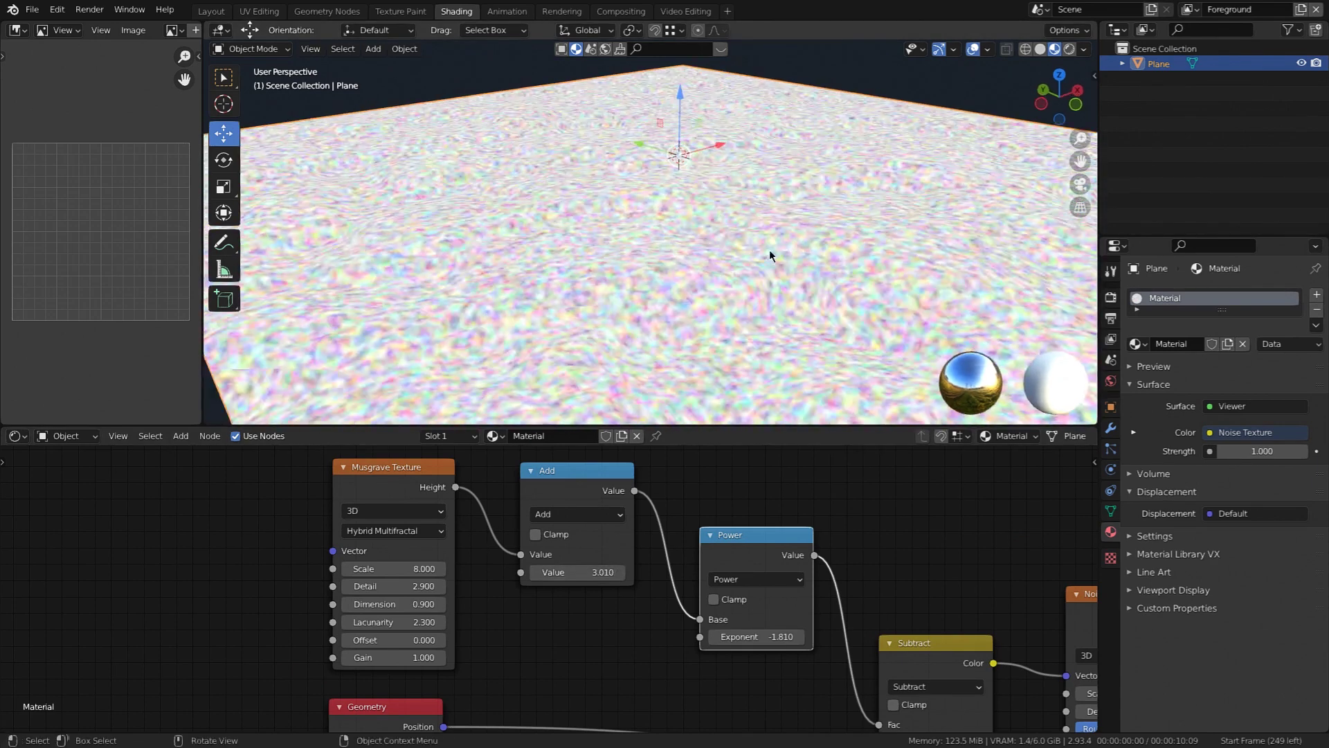
{"action": "scroll", "coordinate": [585, 206], "scroll_direction": "down", "scroll_amount": 2}
{"action": "middle_click_drag", "start_coordinate": [986, 580], "coordinate": [454, 483]}
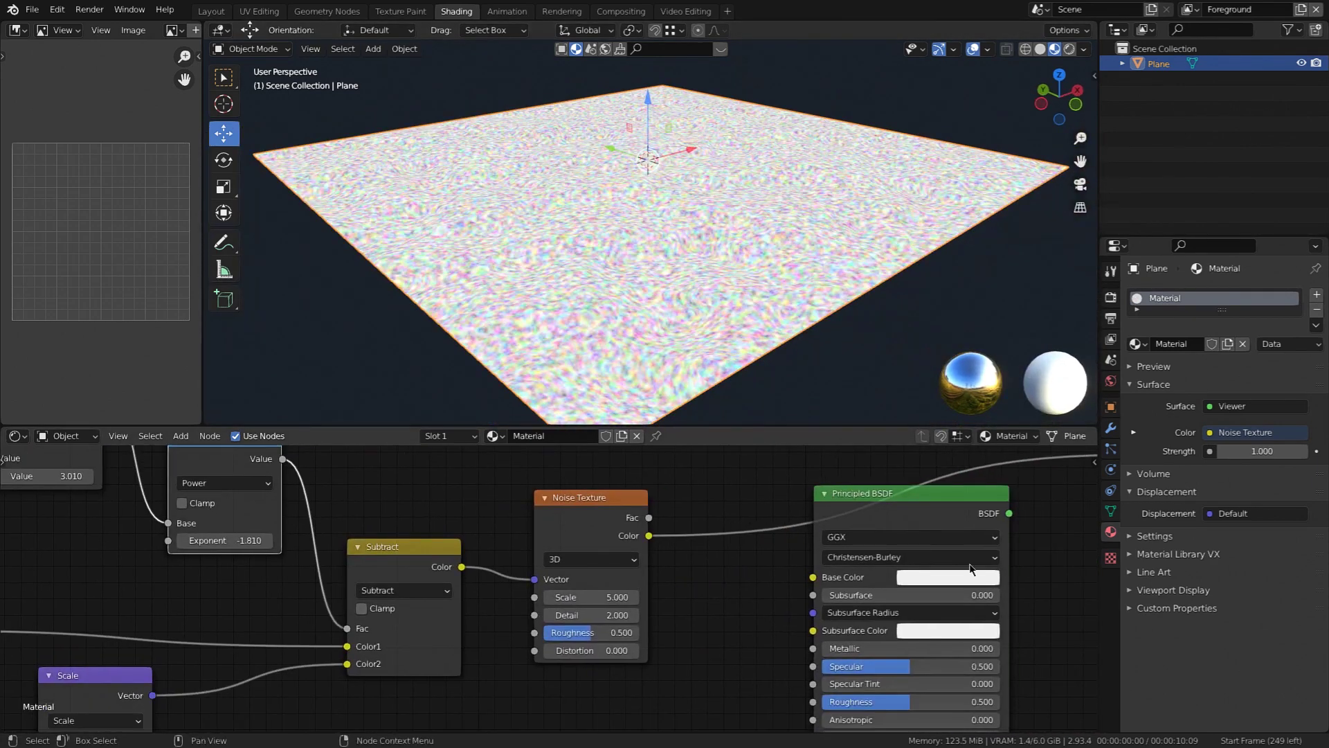
Lower the Noise Texture's Scale to 4.5 and check the parallax effect on the plane from a few angles.
{"action": "scroll", "coordinate": [650, 279], "scroll_direction": "up", "scroll_amount": 1}
{"action": "mouse_move", "coordinate": [643, 234]}
{"action": "middle_mouse_down", "text": "shift"}
{"action": "mouse_move", "coordinate": [649, 280]}
{"action": "mouse_move", "coordinate": [621, 248]}
{"action": "middle_mouse_up", "text": "shift"}
{"action": "scroll", "coordinate": [721, 261], "scroll_direction": "up", "scroll_amount": 3}
{"action": "scroll", "coordinate": [628, 269], "scroll_direction": "down", "scroll_amount": 2}
{"action": "scroll", "coordinate": [620, 247], "scroll_direction": "down", "scroll_amount": 1}
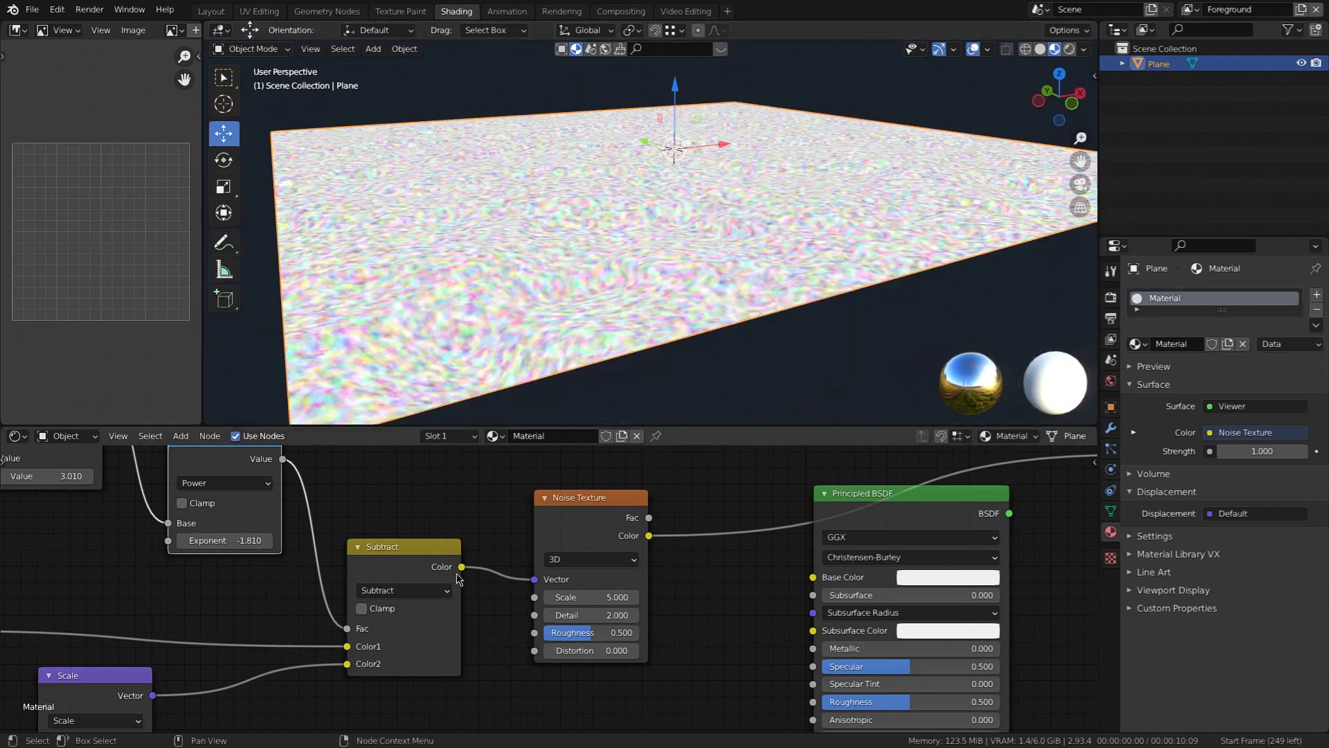
{"action": "scroll", "coordinate": [556, 578], "scroll_direction": "down", "scroll_amount": 2}
{"action": "middle_click_drag", "start_coordinate": [429, 560], "coordinate": [587, 587]}
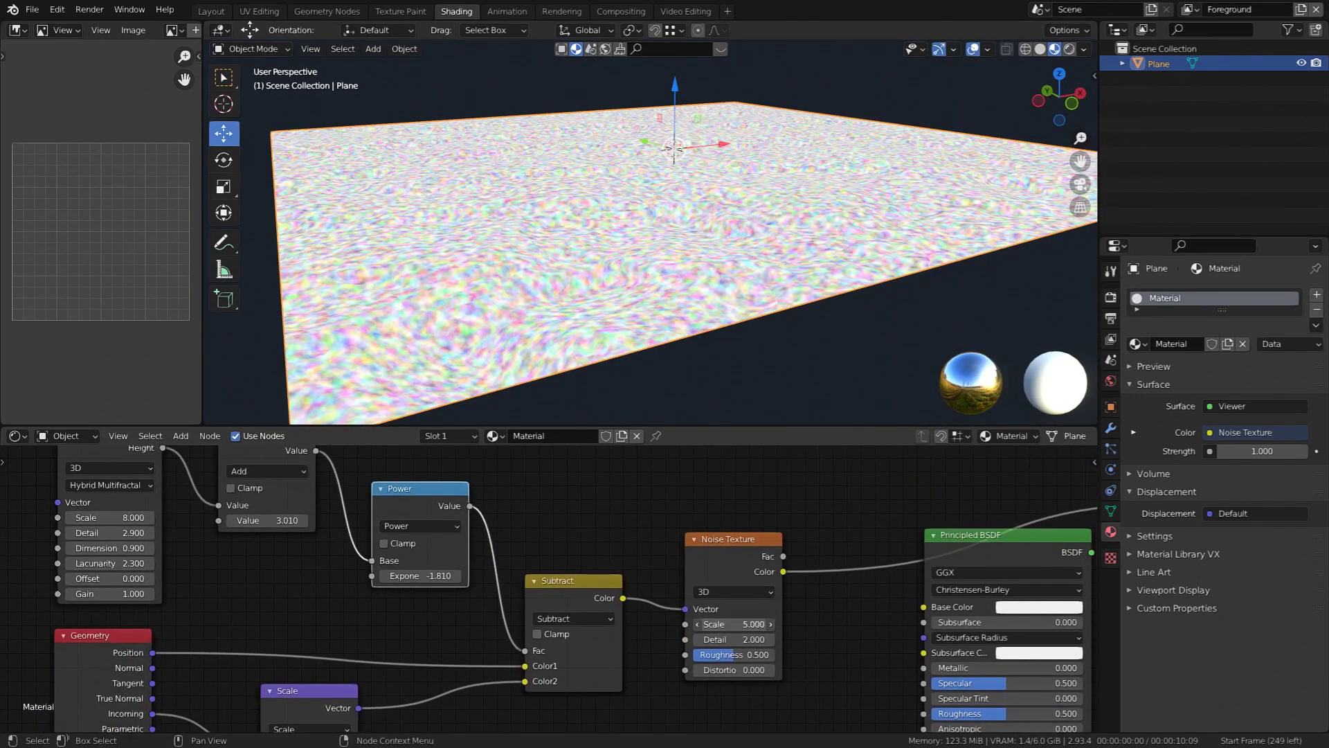
{"action": "left_click_drag", "start_coordinate": [734, 625], "coordinate": [724, 624]}
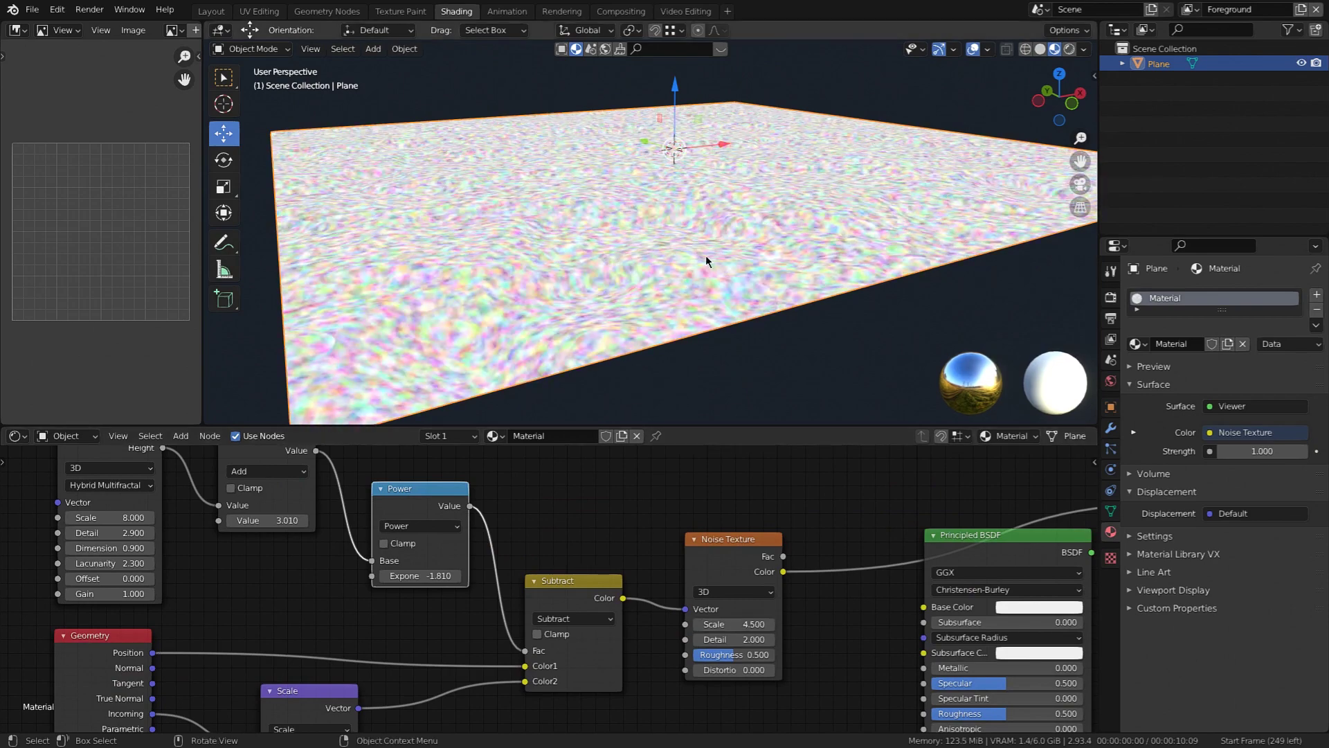
{"action": "middle_click_drag", "start_coordinate": [705, 255], "coordinate": [650, 217]}
{"action": "scroll", "coordinate": [608, 204], "scroll_direction": "up", "scroll_amount": 1}
{"action": "middle_click_drag", "start_coordinate": [651, 218], "coordinate": [635, 189]}
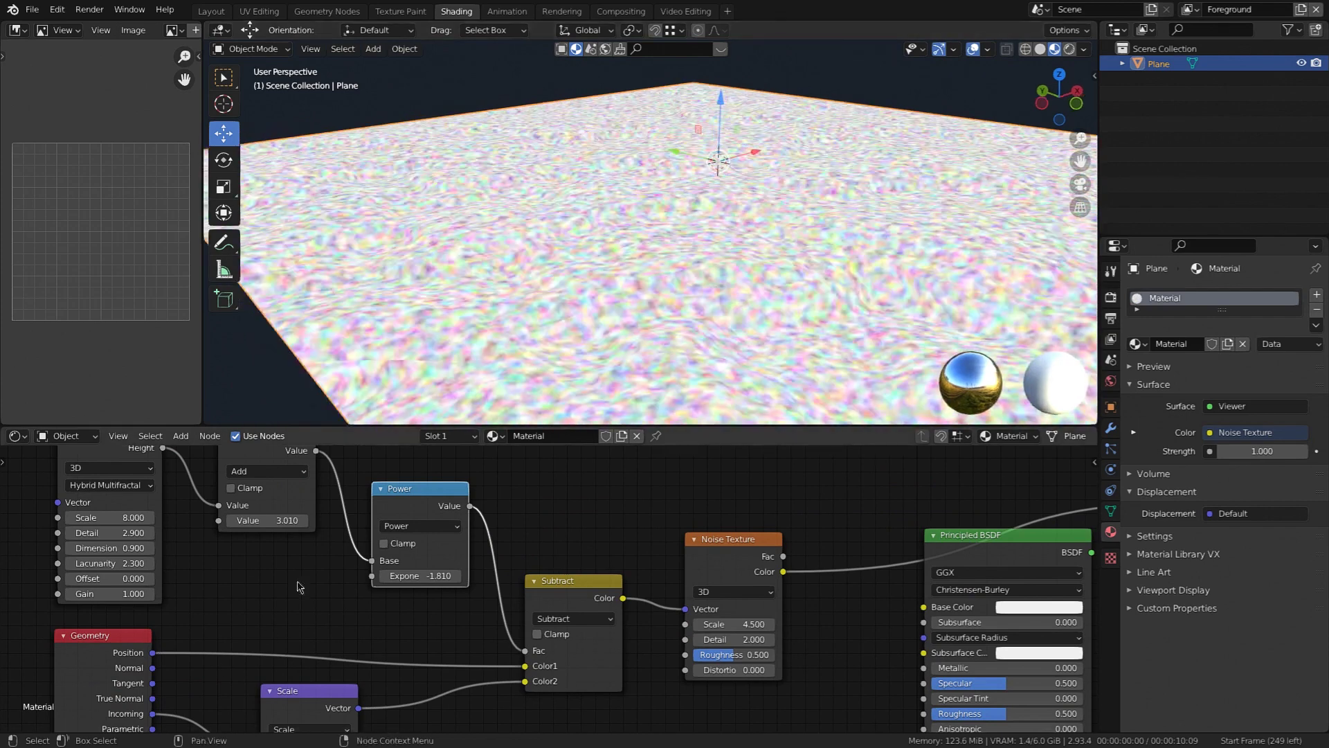
Examine the node chain from Musgrave Texture to Noise Texture alongside the parallax effect on the plane.
{"action": "scroll", "coordinate": [278, 557], "scroll_direction": "down", "scroll_amount": 4}
{"action": "middle_click_drag", "start_coordinate": [277, 555], "coordinate": [155, 529]}
{"action": "scroll", "coordinate": [483, 588], "scroll_direction": "up", "scroll_amount": 3}
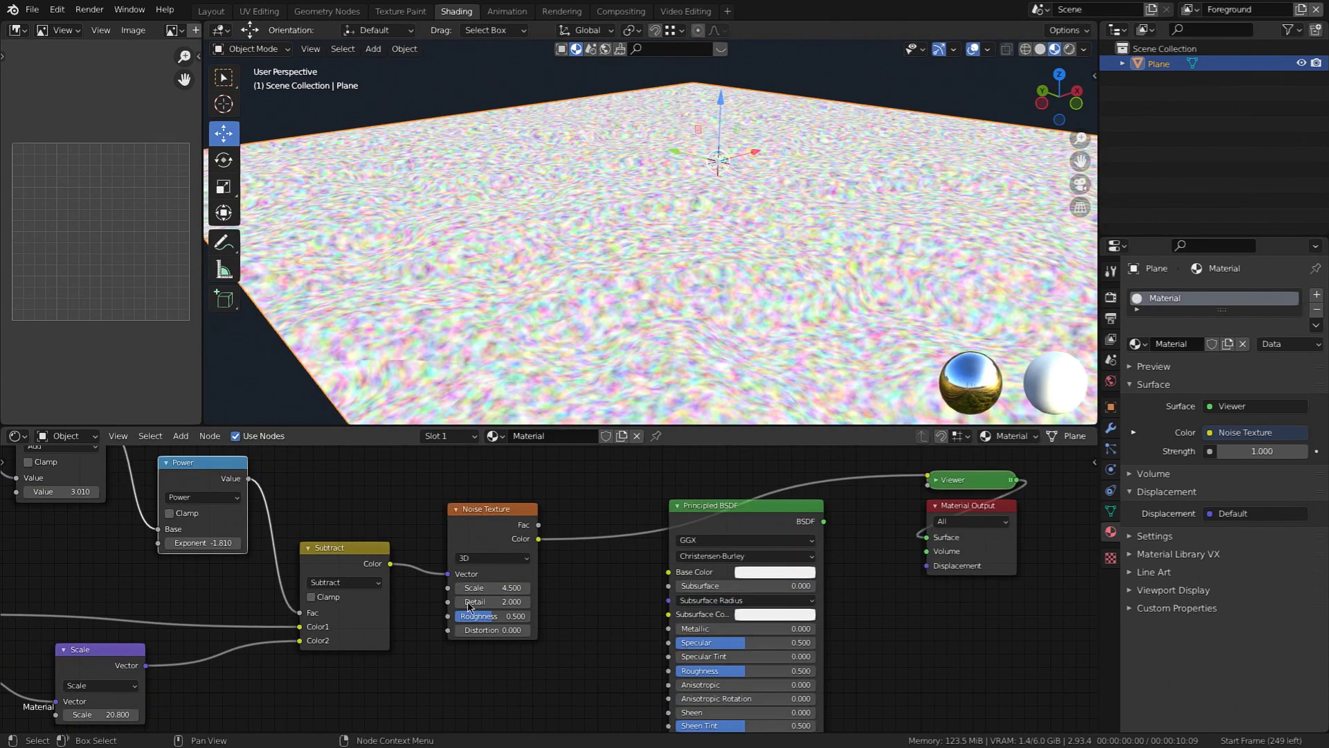
{"action": "scroll", "coordinate": [626, 307], "scroll_direction": "down", "scroll_amount": 2}
{"action": "middle_click_drag", "start_coordinate": [626, 307], "coordinate": [637, 266]}
{"action": "scroll", "coordinate": [637, 266], "scroll_direction": "up", "scroll_amount": 3}
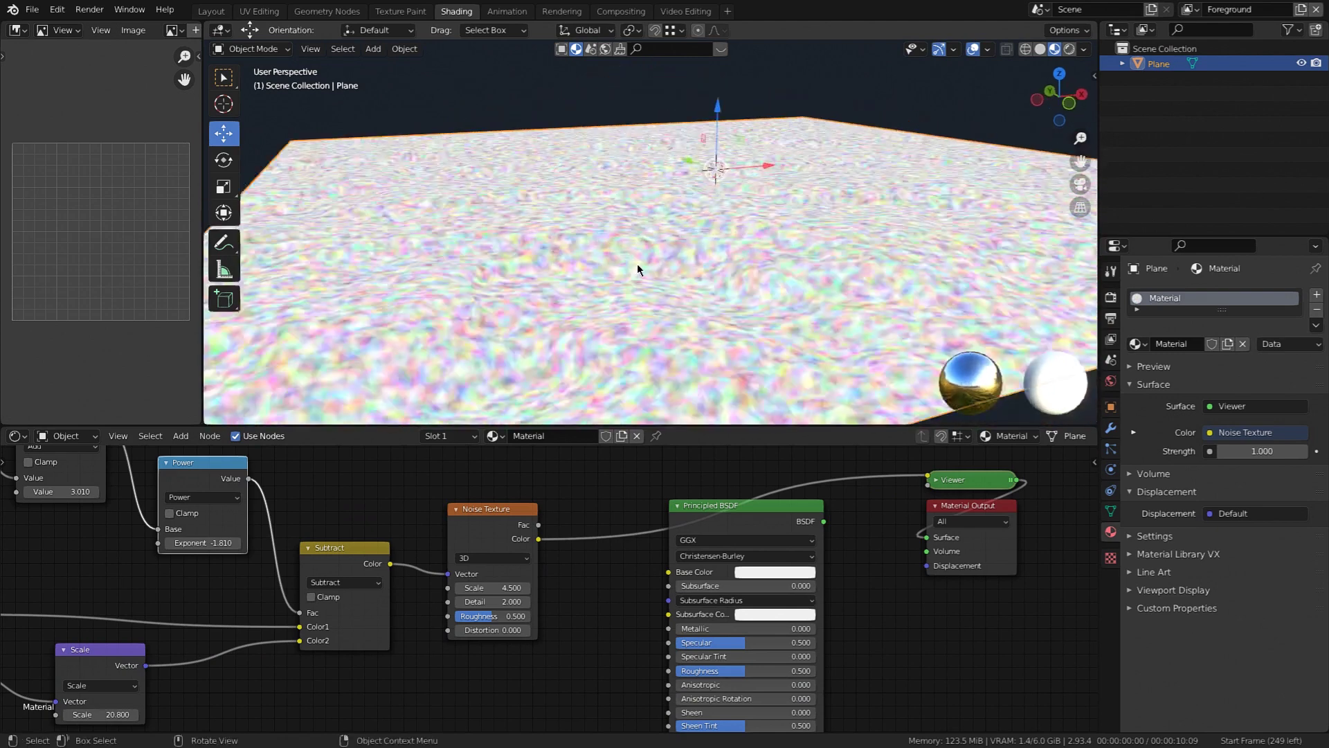
{"action": "scroll", "coordinate": [510, 630], "scroll_direction": "down", "scroll_amount": 2}
{"action": "middle_click_drag", "start_coordinate": [55, 530], "coordinate": [387, 561]}
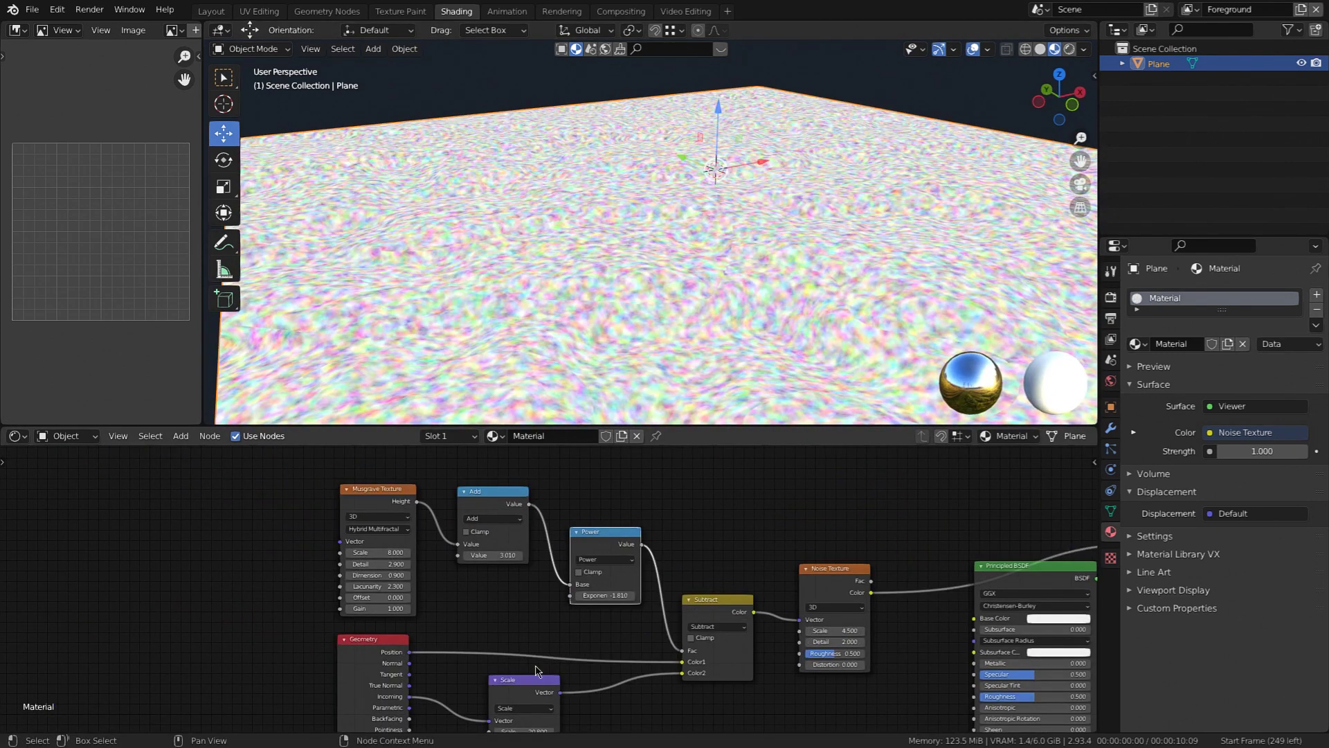
{"action": "middle_click_drag", "start_coordinate": [582, 655], "coordinate": [478, 609]}
{"action": "middle_click_drag", "start_coordinate": [679, 588], "coordinate": [517, 612]}
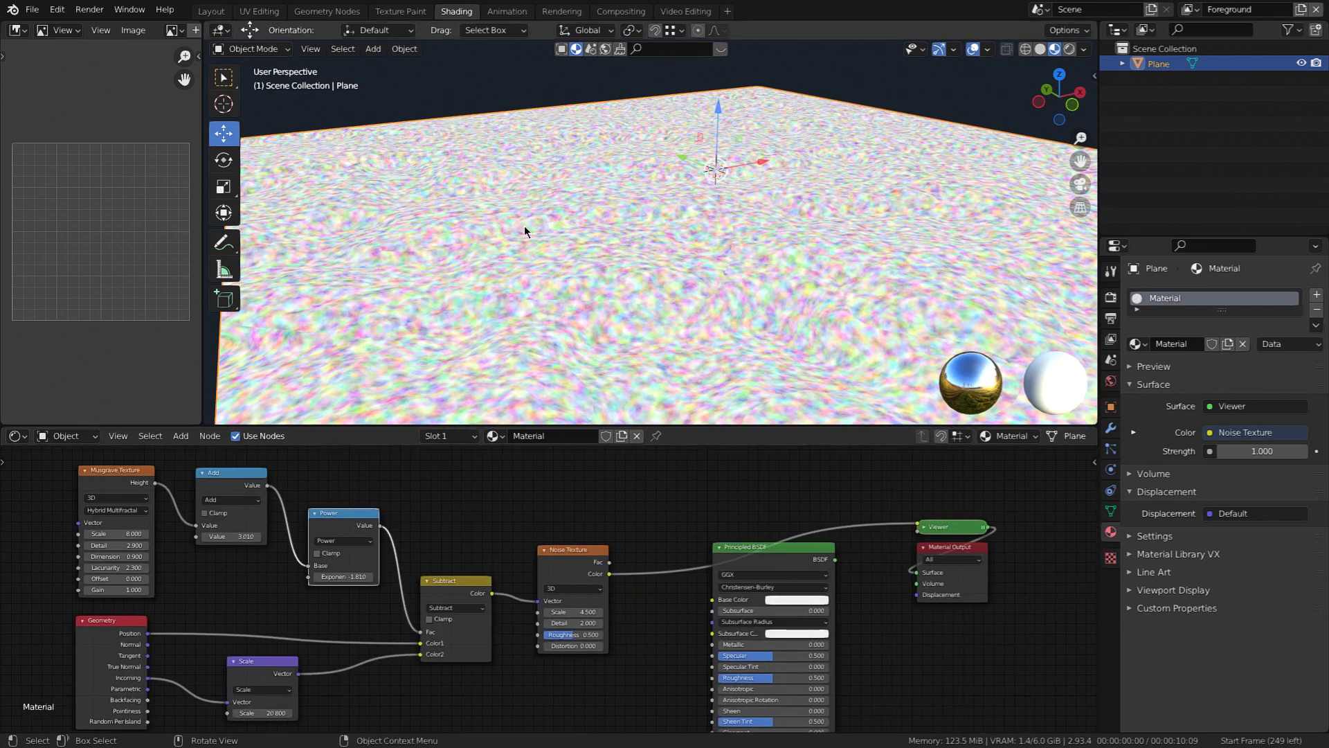
{"action": "middle_click_drag", "start_coordinate": [525, 226], "coordinate": [525, 190]}
{"action": "scroll", "coordinate": [601, 554], "scroll_direction": "up", "scroll_amount": 2}
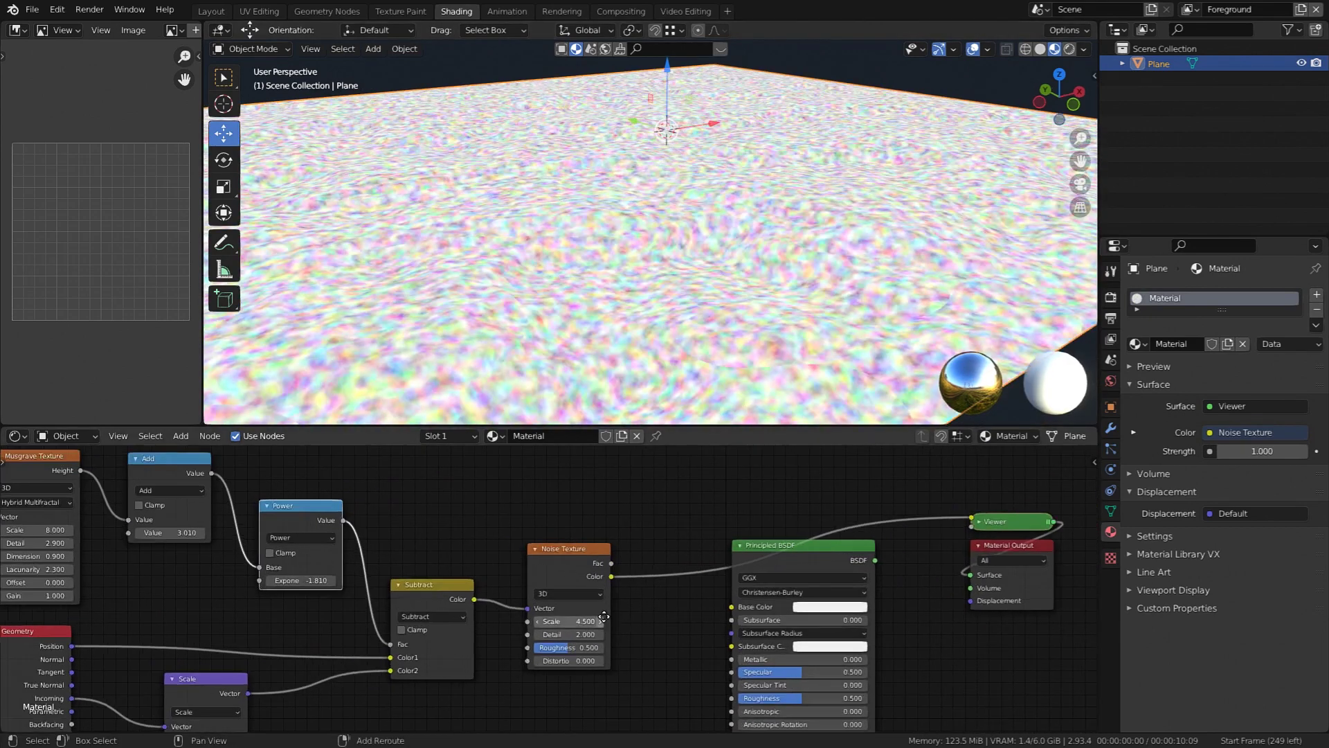
Review how the Power and Scale nodes feed the Subtract node and inspect the noise relief up close.
{"action": "scroll", "coordinate": [618, 604], "scroll_direction": "up", "scroll_amount": 3}
{"action": "middle_click_drag", "start_coordinate": [604, 616], "coordinate": [655, 580]}
{"action": "scroll", "coordinate": [644, 638], "scroll_direction": "down", "scroll_amount": 1}
{"action": "scroll", "coordinate": [679, 572], "scroll_direction": "down", "scroll_amount": 3}
{"action": "scroll", "coordinate": [656, 580], "scroll_direction": "up", "scroll_amount": 1}
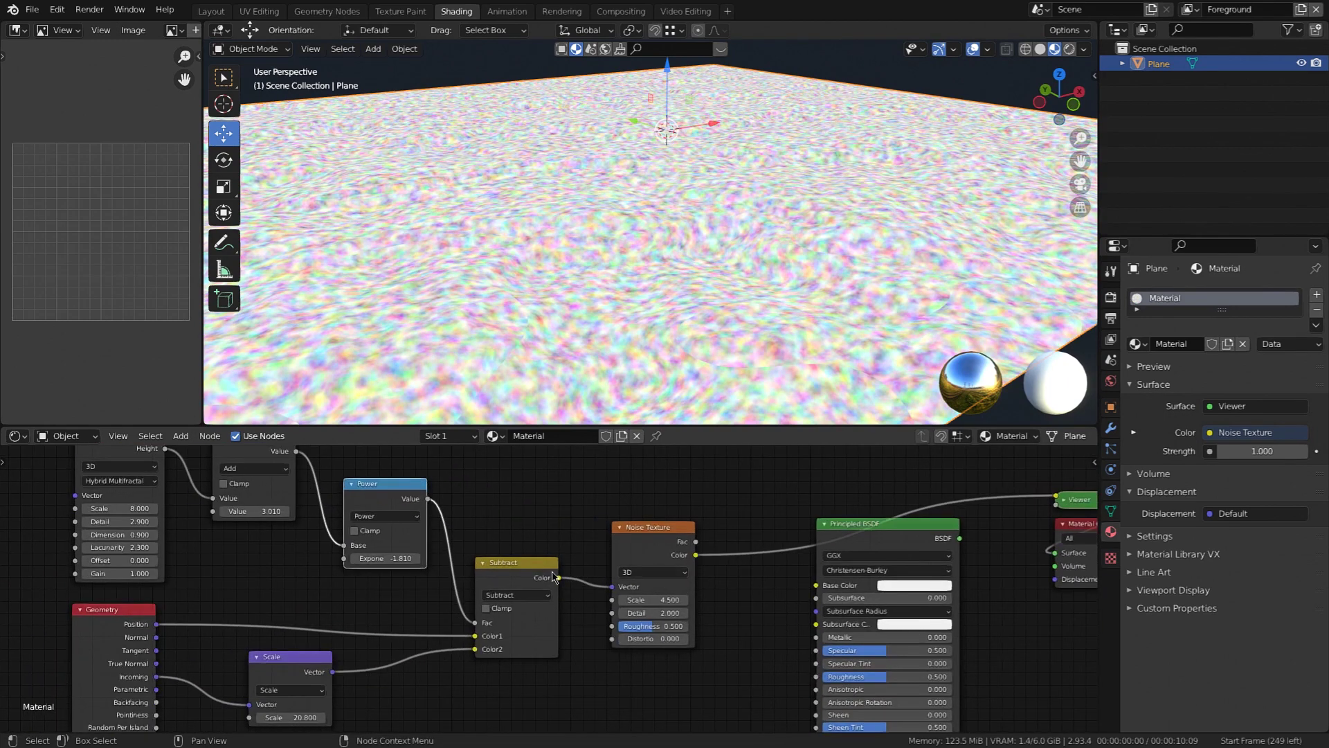
{"action": "middle_click_drag", "start_coordinate": [496, 519], "coordinate": [629, 535]}
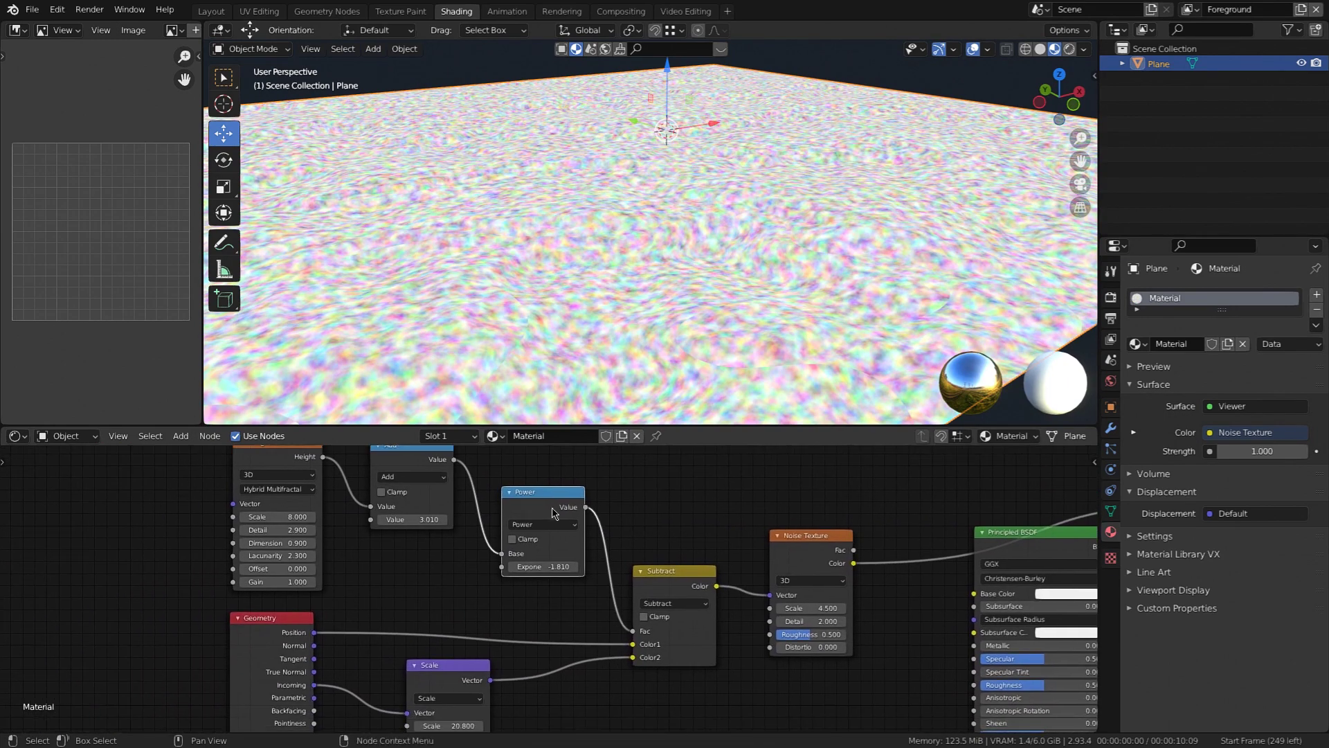
{"action": "scroll", "coordinate": [554, 520], "scroll_direction": "down", "scroll_amount": 2}
{"action": "middle_click_drag", "start_coordinate": [519, 580], "coordinate": [344, 578]}
{"action": "scroll", "coordinate": [527, 225], "scroll_direction": "down", "scroll_amount": 1}
{"action": "middle_click_drag", "start_coordinate": [528, 227], "coordinate": [589, 206]}
{"action": "scroll", "coordinate": [583, 216], "scroll_direction": "up", "scroll_amount": 2}
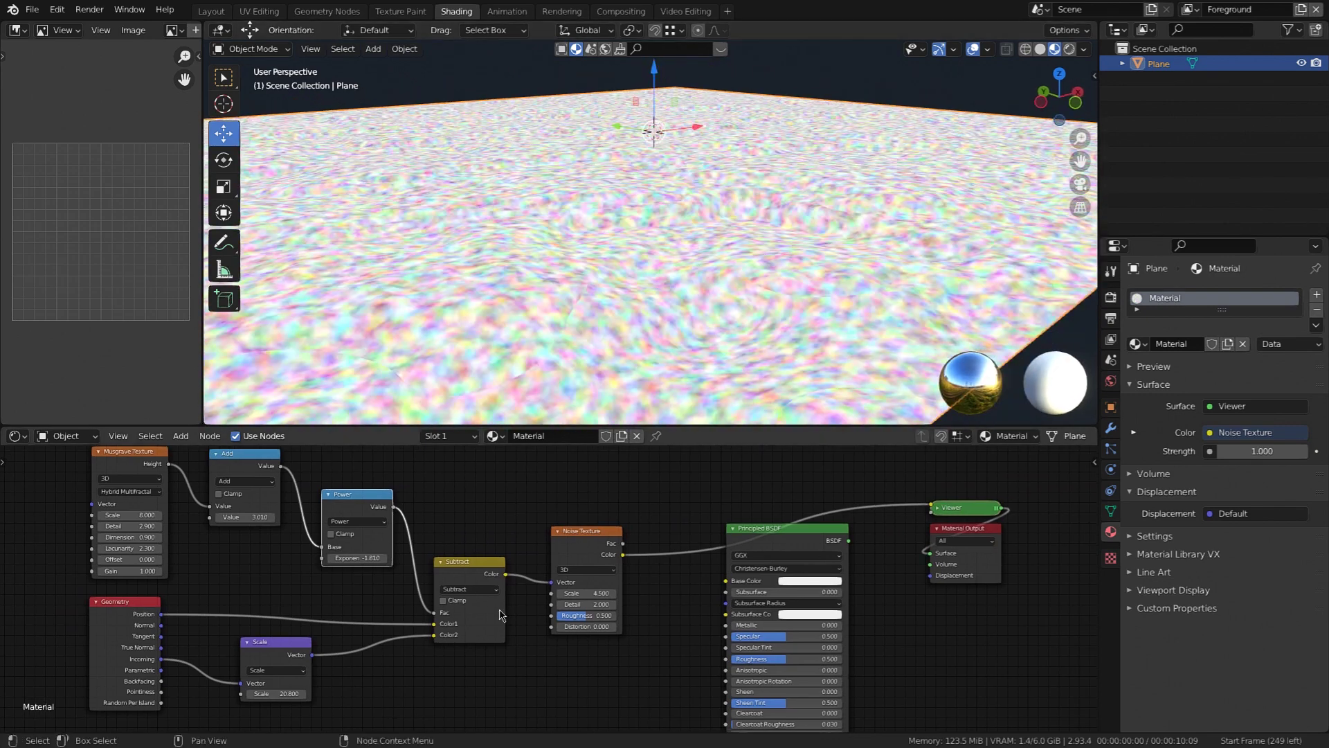
Try 2D dimensions on the Noise Texture, inspect the plane's surface, and return the texture to 3D.
{"action": "scroll", "coordinate": [524, 634], "scroll_direction": "up", "scroll_amount": 1}
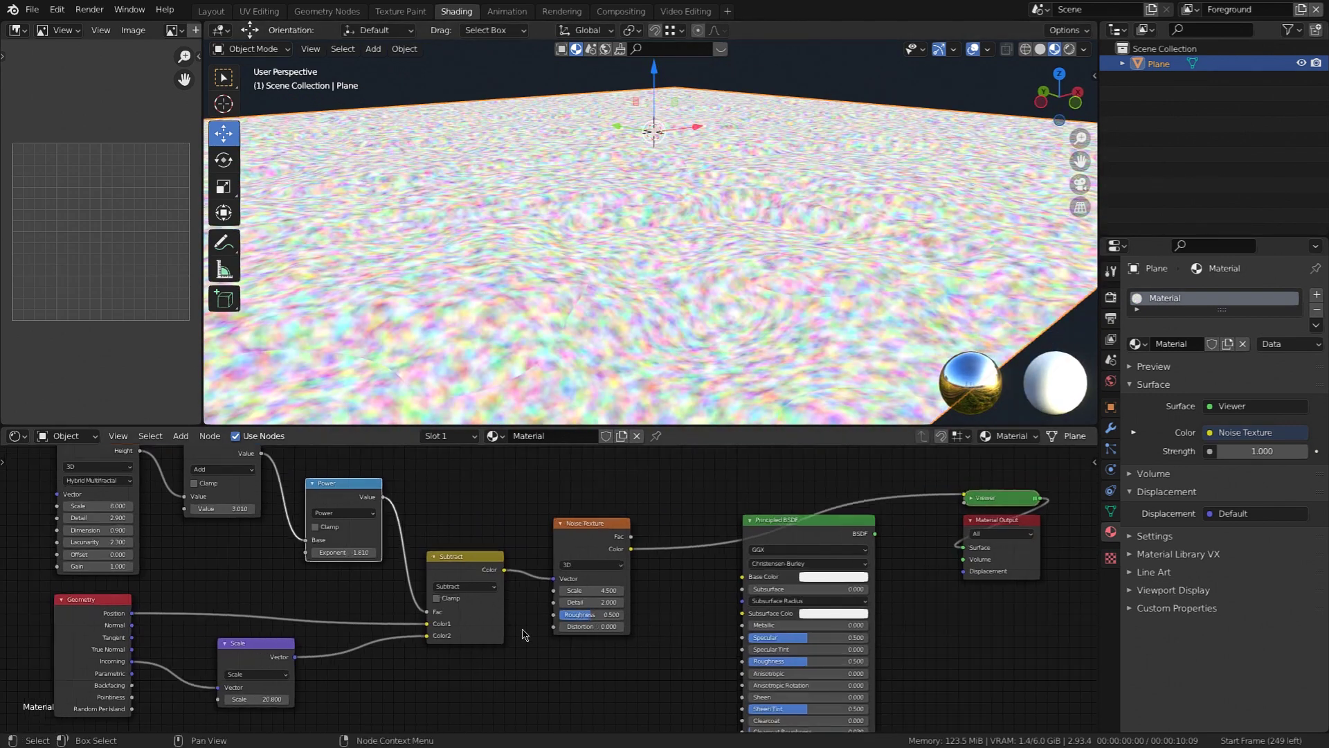
{"action": "left_click", "coordinate": [591, 564]}
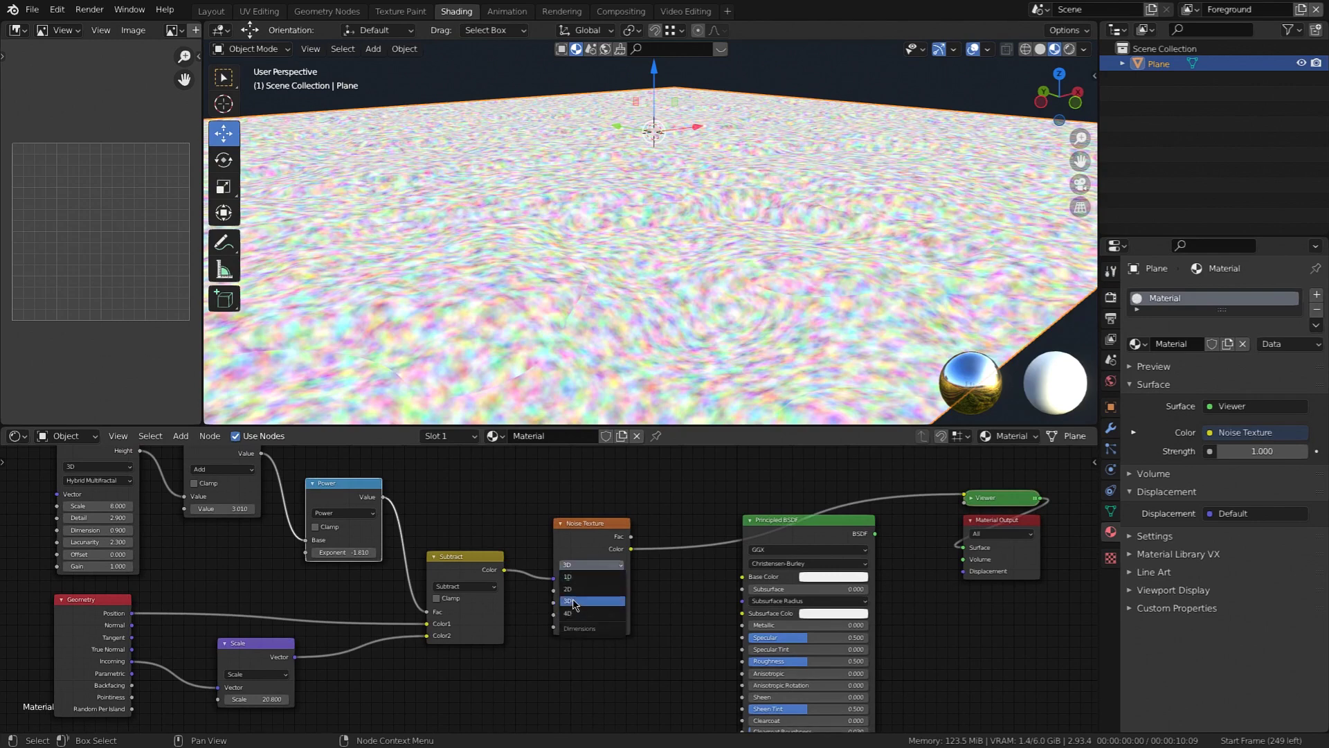
{"action": "left_click", "coordinate": [575, 592]}
{"action": "middle_click_drag", "start_coordinate": [619, 248], "coordinate": [689, 263]}
{"action": "scroll", "coordinate": [629, 252], "scroll_direction": "up", "scroll_amount": 3}
{"action": "scroll", "coordinate": [666, 236], "scroll_direction": "down", "scroll_amount": 2}
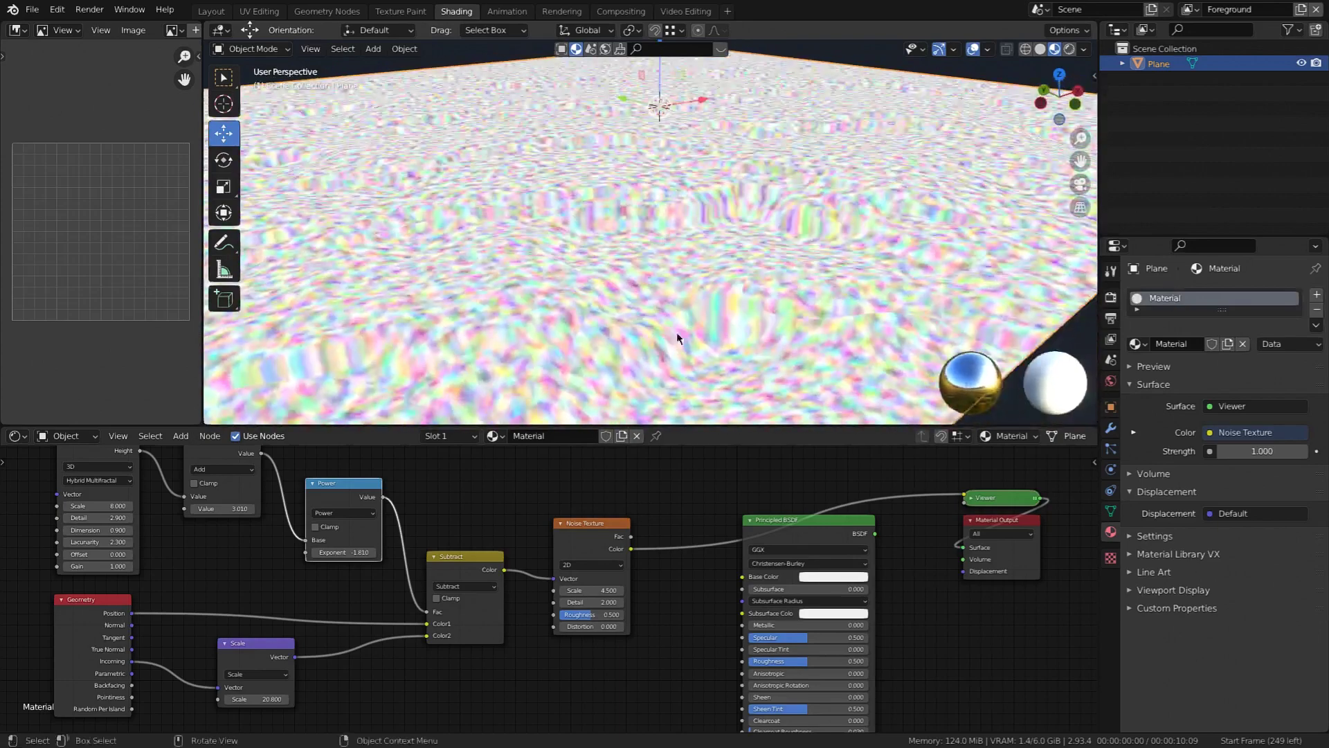
{"action": "left_click", "coordinate": [592, 565]}
{"action": "left_click", "coordinate": [581, 605]}
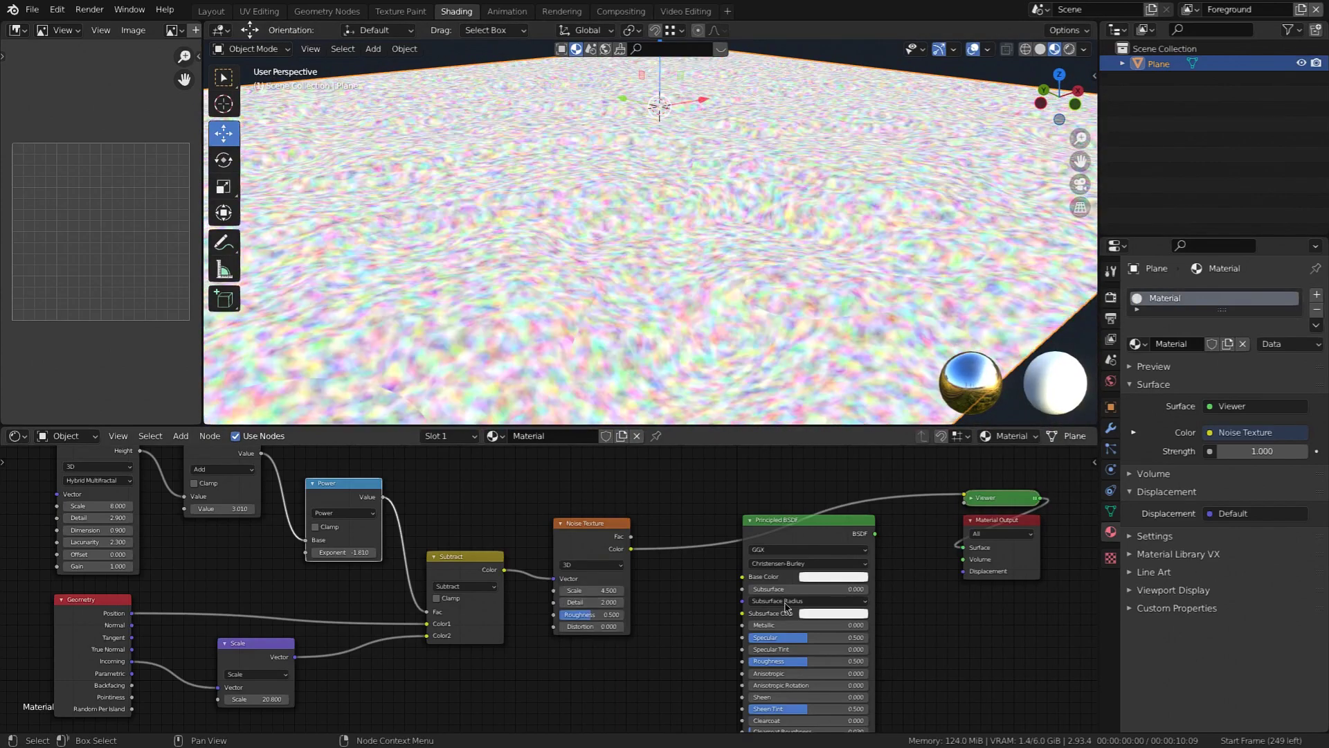
Inspect the 3D noise on the plane from several angles and look over the full node tree.
{"action": "scroll", "coordinate": [612, 252], "scroll_direction": "down", "scroll_amount": 4}
{"action": "scroll", "coordinate": [612, 252], "scroll_direction": "up", "scroll_amount": 2}
{"action": "middle_click_drag", "start_coordinate": [612, 252], "coordinate": [583, 226]}
{"action": "middle_click_drag", "start_coordinate": [719, 162], "coordinate": [763, 252]}
{"action": "scroll", "coordinate": [447, 510], "scroll_direction": "down", "scroll_amount": 6}
{"action": "middle_click_drag", "start_coordinate": [443, 516], "coordinate": [547, 507]}
{"action": "scroll", "coordinate": [484, 519], "scroll_direction": "up", "scroll_amount": 2}
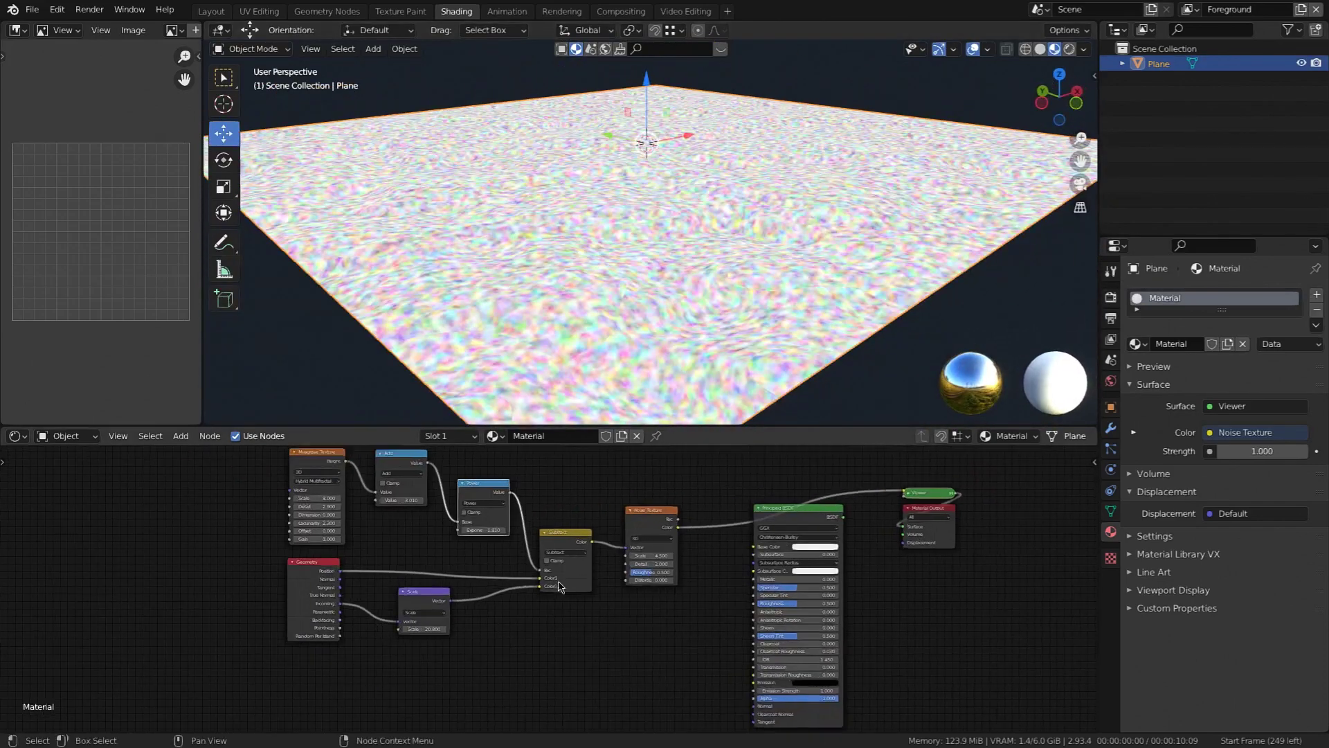
Move the parallax node chain and the Noise Texture away from the Principled BSDF to make room between them.
{"action": "middle_click_drag", "start_coordinate": [450, 533], "coordinate": [481, 553]}
{"action": "scroll", "coordinate": [481, 556], "scroll_direction": "down", "scroll_amount": 2}
{"action": "left_click_drag", "start_coordinate": [288, 458], "coordinate": [670, 666]}
{"action": "left_click_drag", "start_coordinate": [240, 479], "coordinate": [586, 653]}
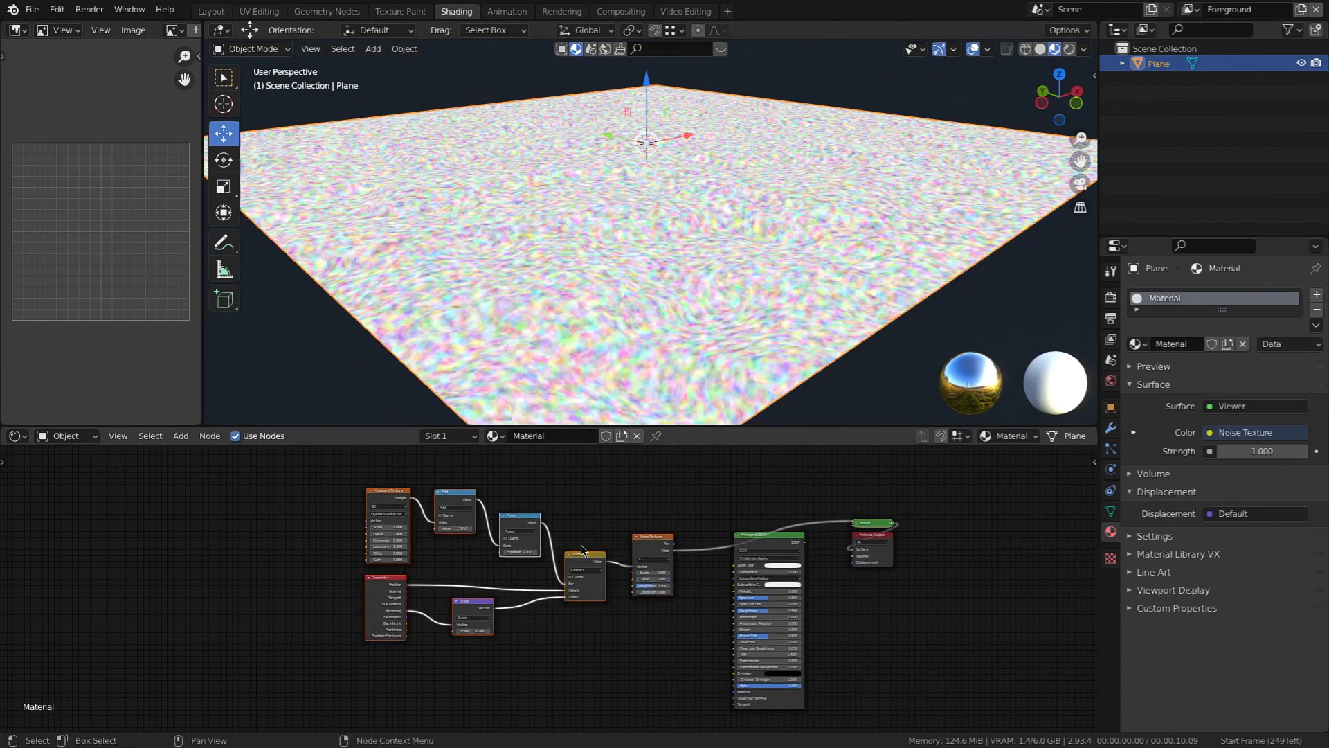
{"action": "left_click_drag", "start_coordinate": [578, 555], "coordinate": [435, 534]}
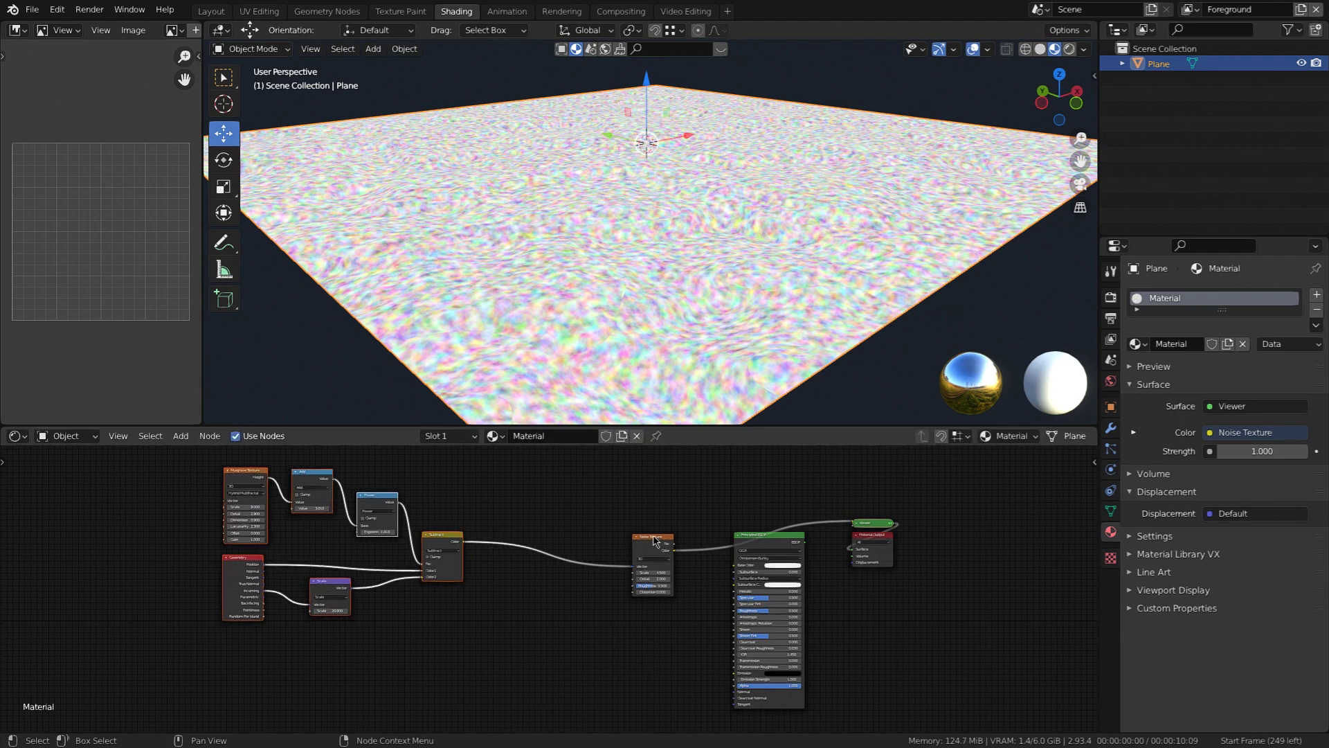
{"action": "left_click_drag", "start_coordinate": [652, 536], "coordinate": [540, 511]}
{"action": "scroll", "coordinate": [619, 548], "scroll_direction": "up", "scroll_amount": 2}
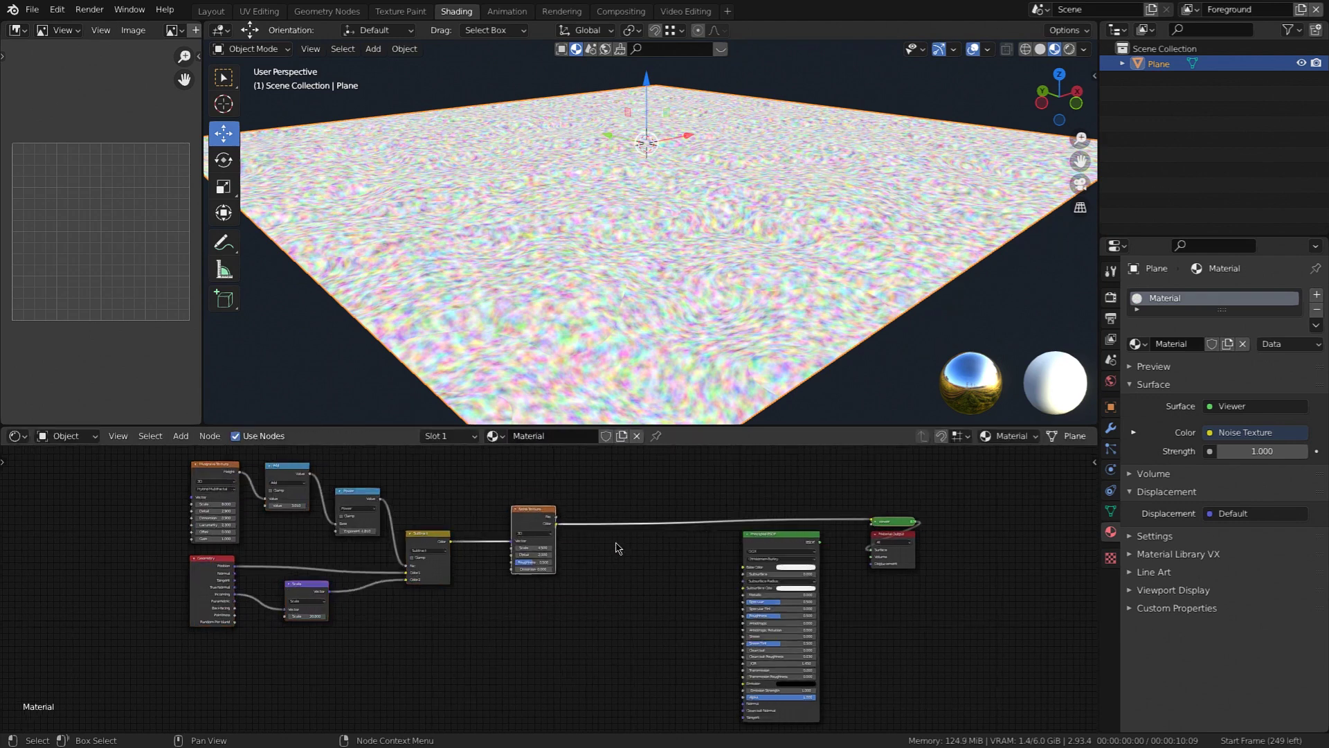
{"action": "middle_click_drag", "start_coordinate": [481, 532], "coordinate": [523, 592]}
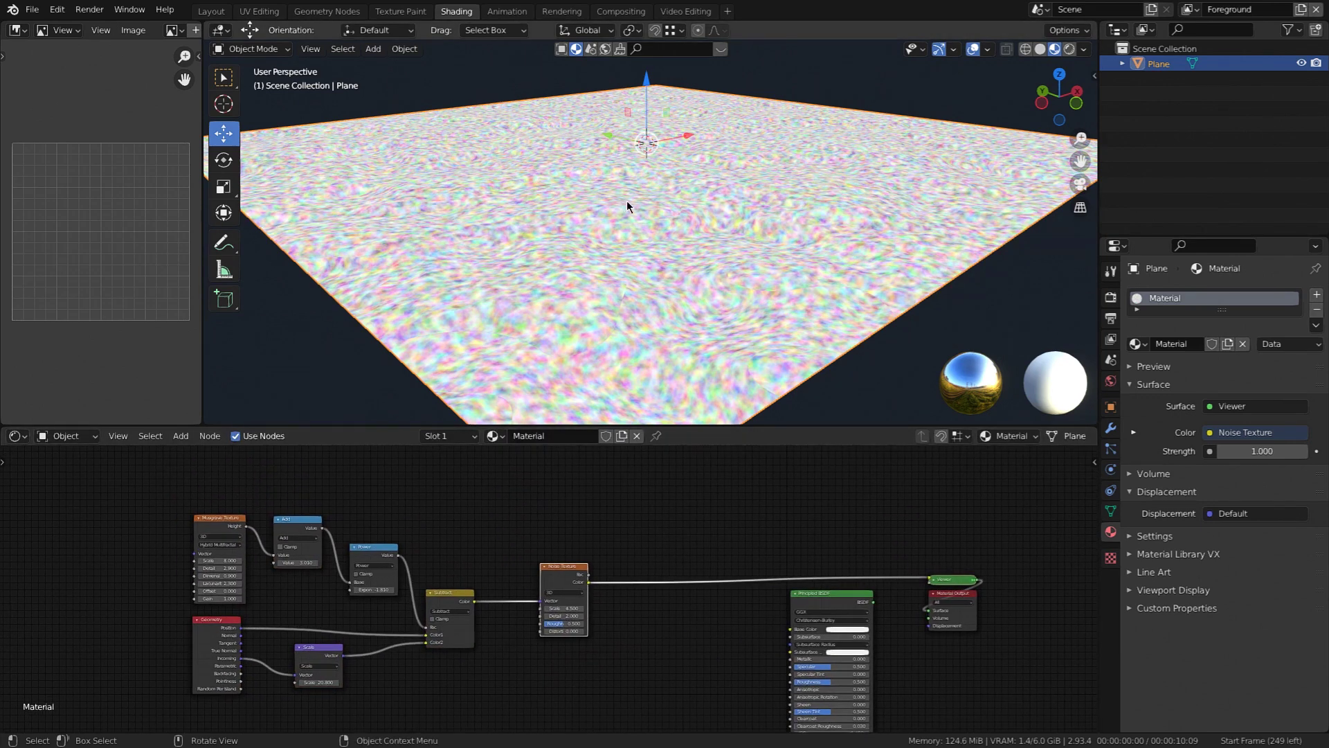
{"action": "middle_click_drag", "start_coordinate": [628, 205], "coordinate": [380, 158]}
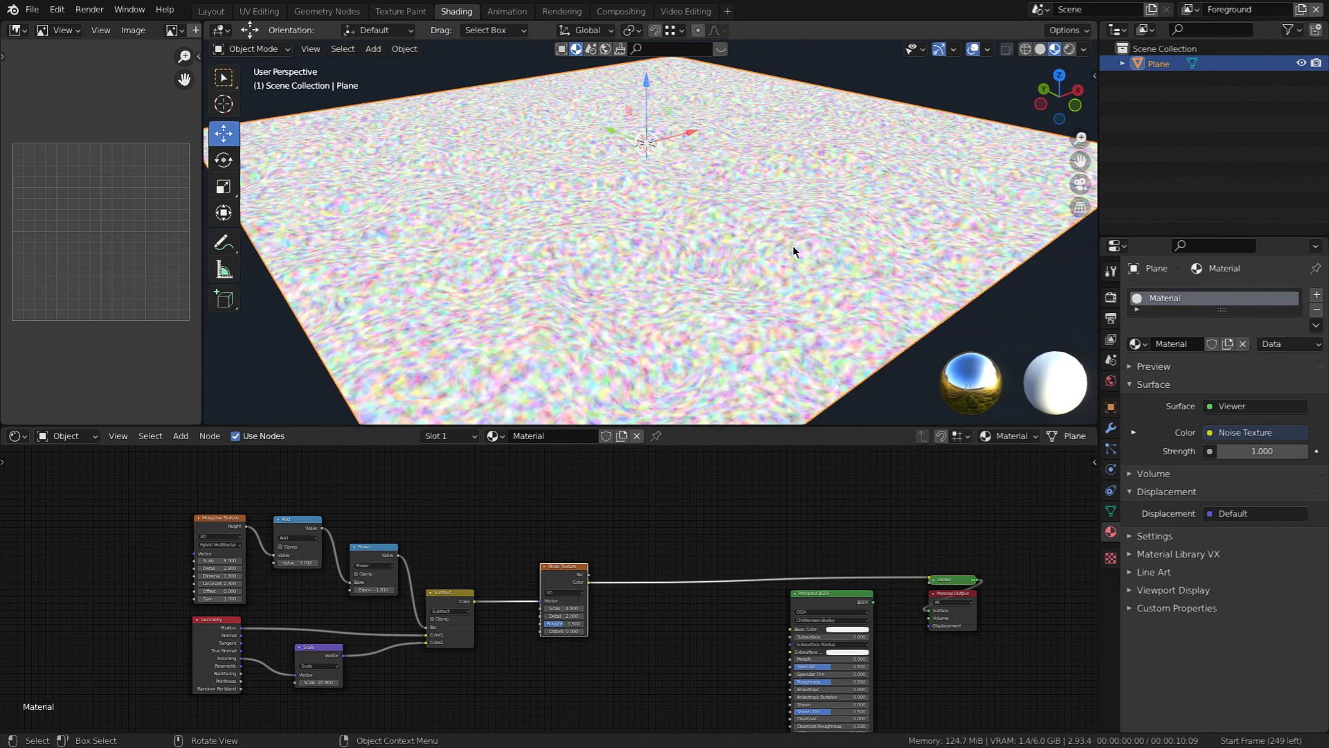
{"action": "middle_click_drag", "start_coordinate": [793, 247], "coordinate": [647, 247]}
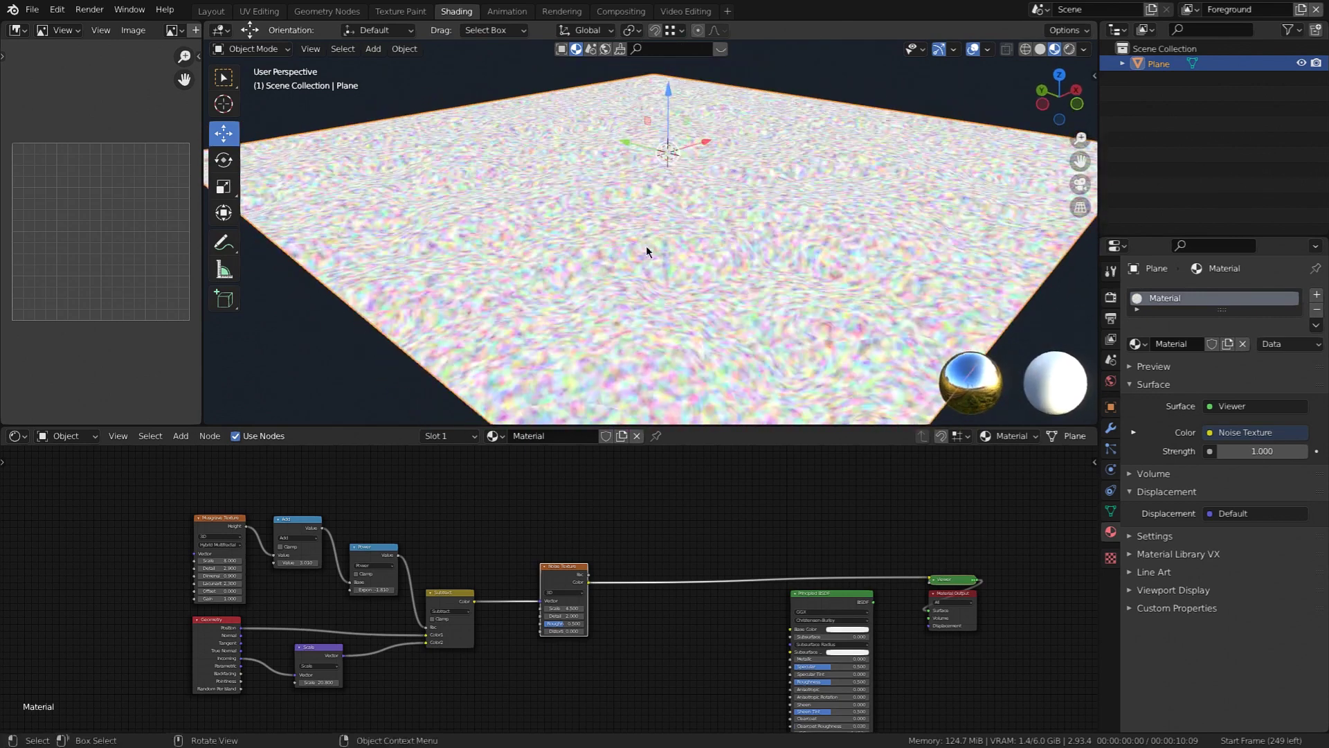
Add a ColorRamp node before the Principled BSDF and feed it with the Noise Texture's Fac output.
{"action": "middle_click_drag", "start_coordinate": [671, 655], "coordinate": [728, 560]}
{"action": "scroll", "coordinate": [668, 574], "scroll_direction": "up", "scroll_amount": 1}
{"action": "middle_click_drag", "start_coordinate": [608, 556], "coordinate": [615, 578], "text": "shift"}
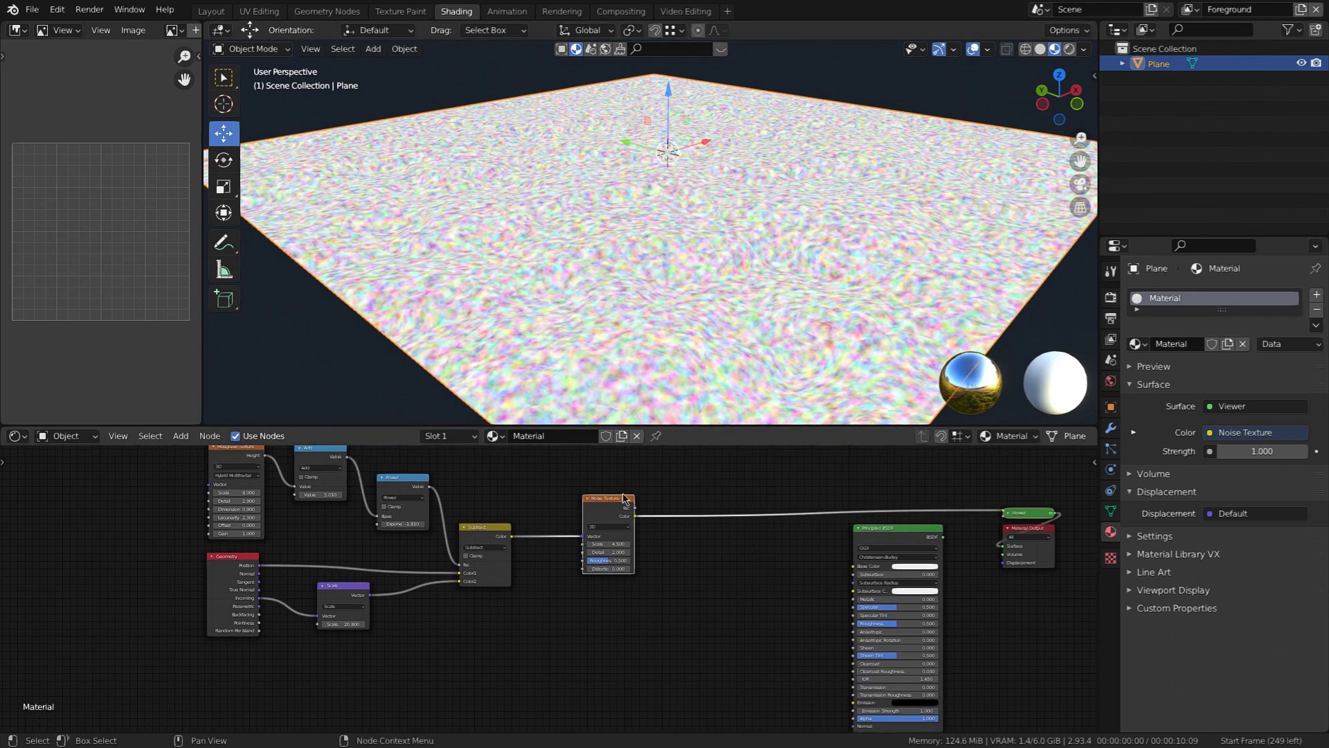
{"action": "key", "text": "shift+a"}
{"action": "mouse_move", "coordinate": [683, 574]}
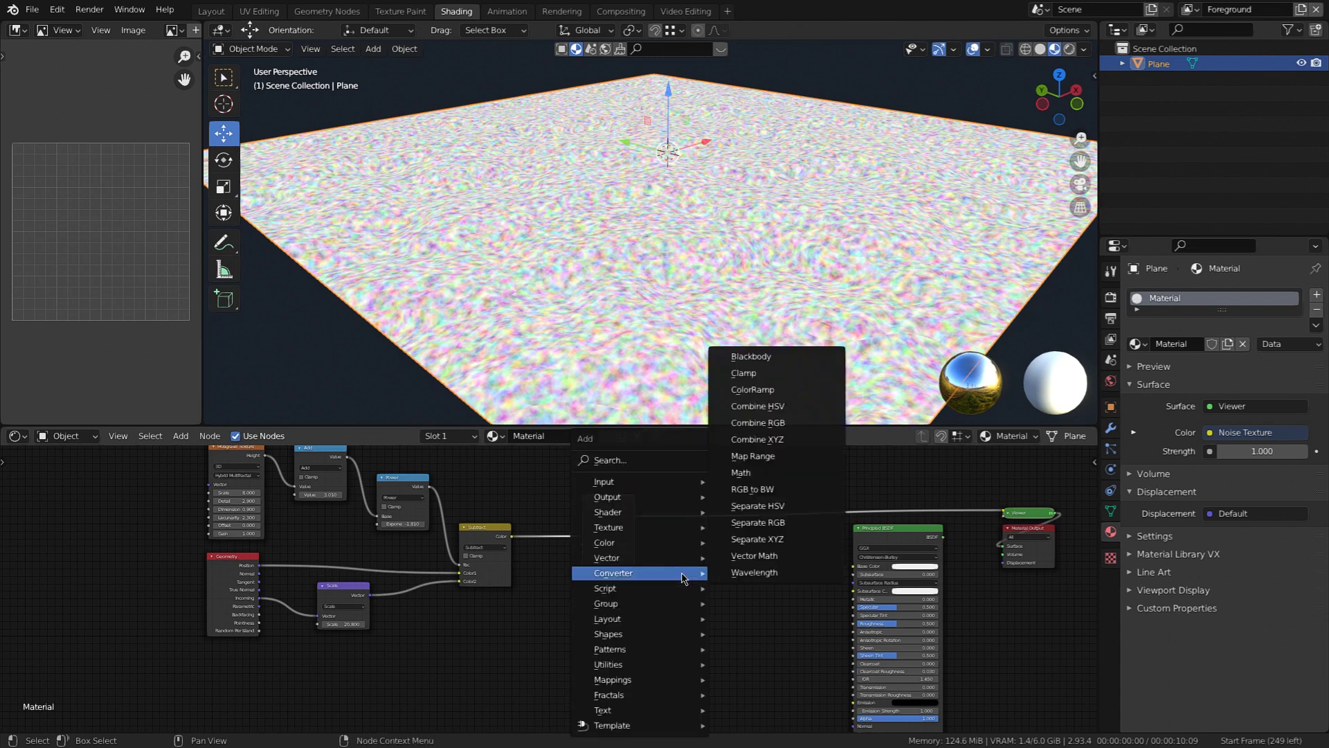
{"action": "left_click", "coordinate": [753, 389]}
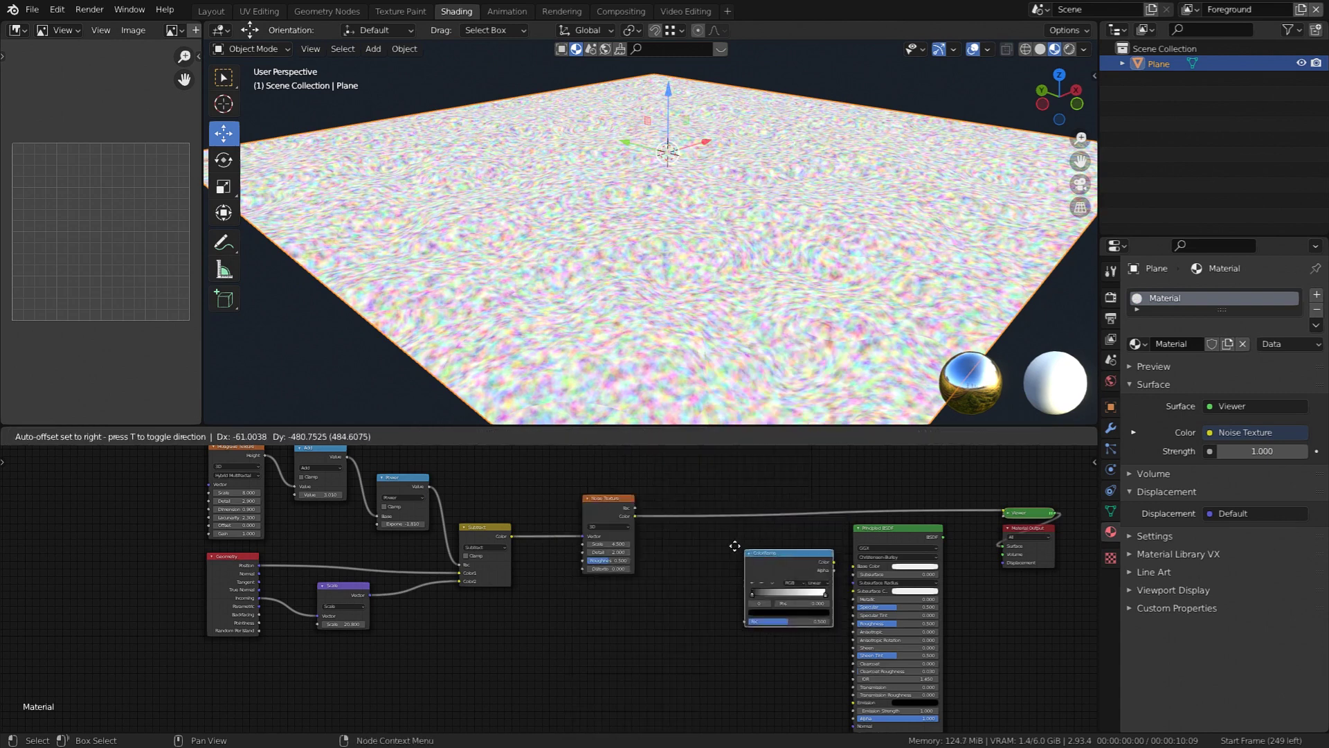
{"action": "left_click_drag", "start_coordinate": [636, 510], "coordinate": [677, 485]}
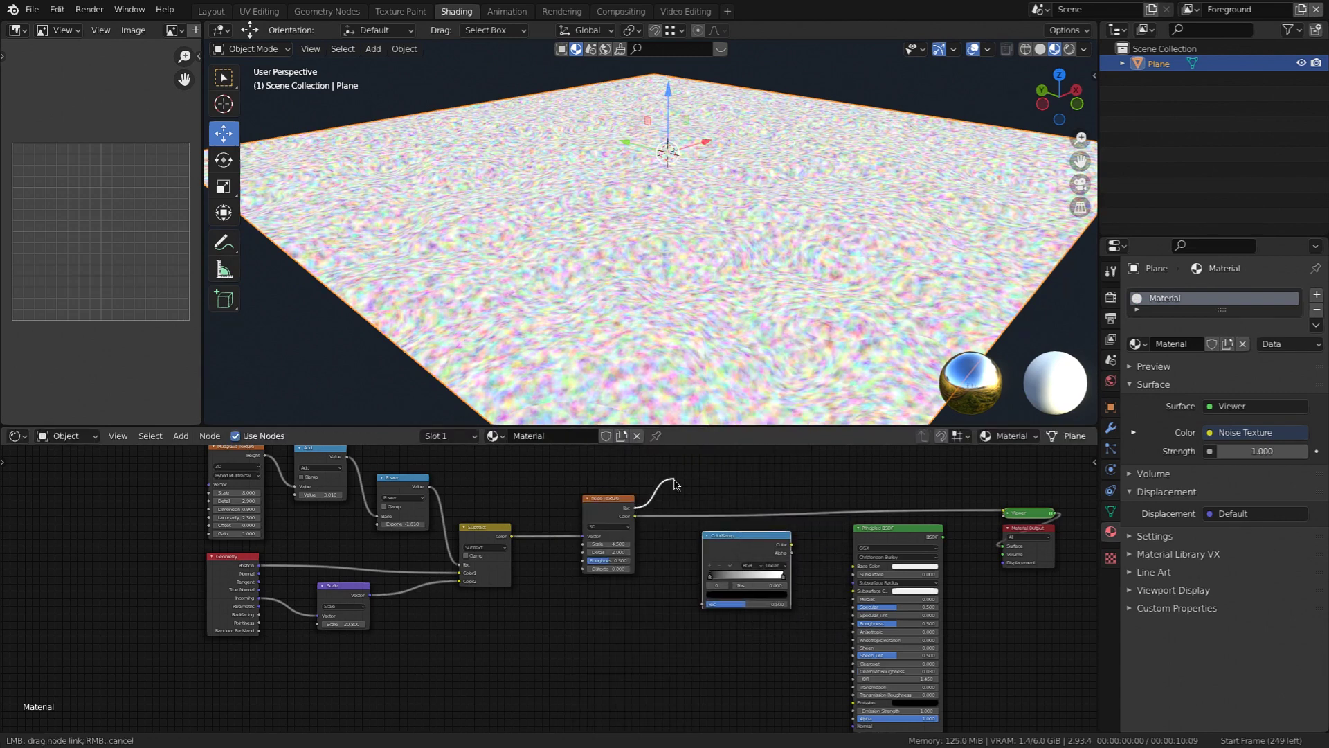
{"action": "left_click_drag", "start_coordinate": [708, 609], "coordinate": [707, 608]}
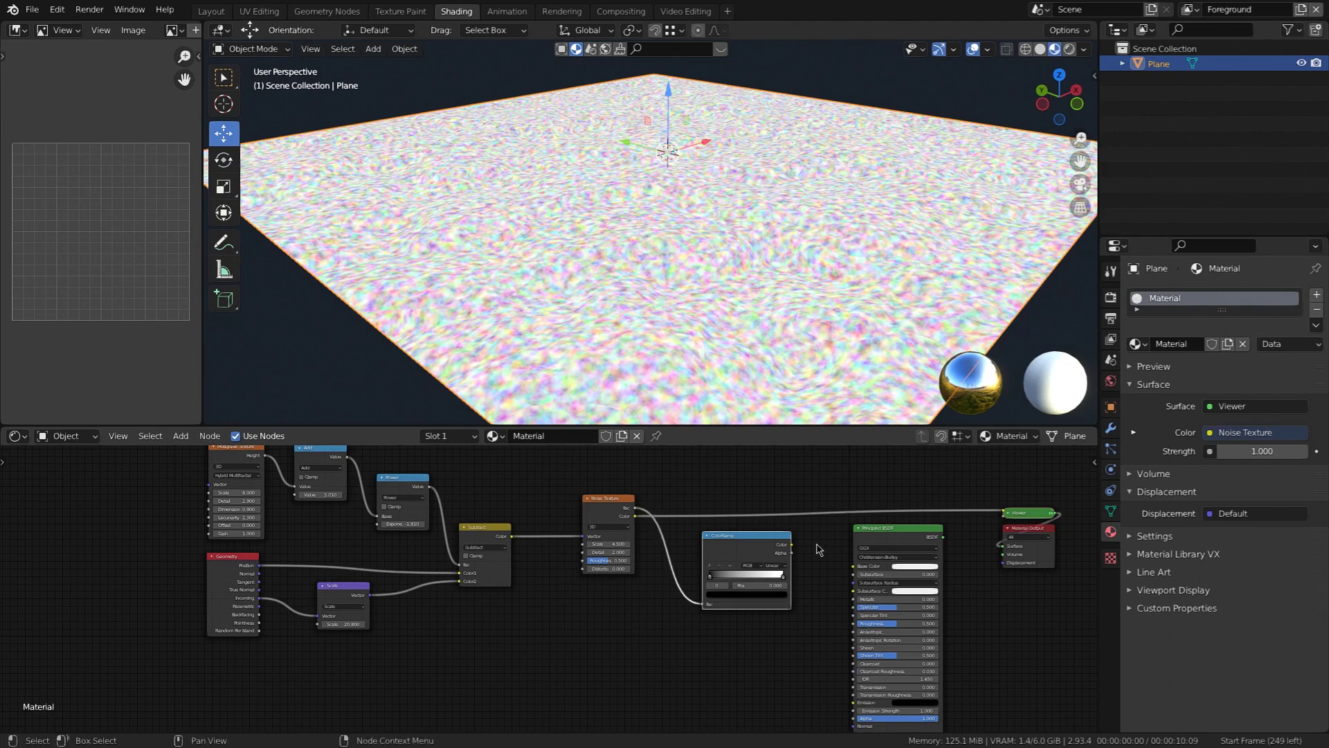
Connect the ColorRamp's Color to Base Color, route the Principled BSDF to the Material Output, and inspect the shaded plane.
{"action": "left_click_drag", "start_coordinate": [792, 546], "coordinate": [878, 585]}
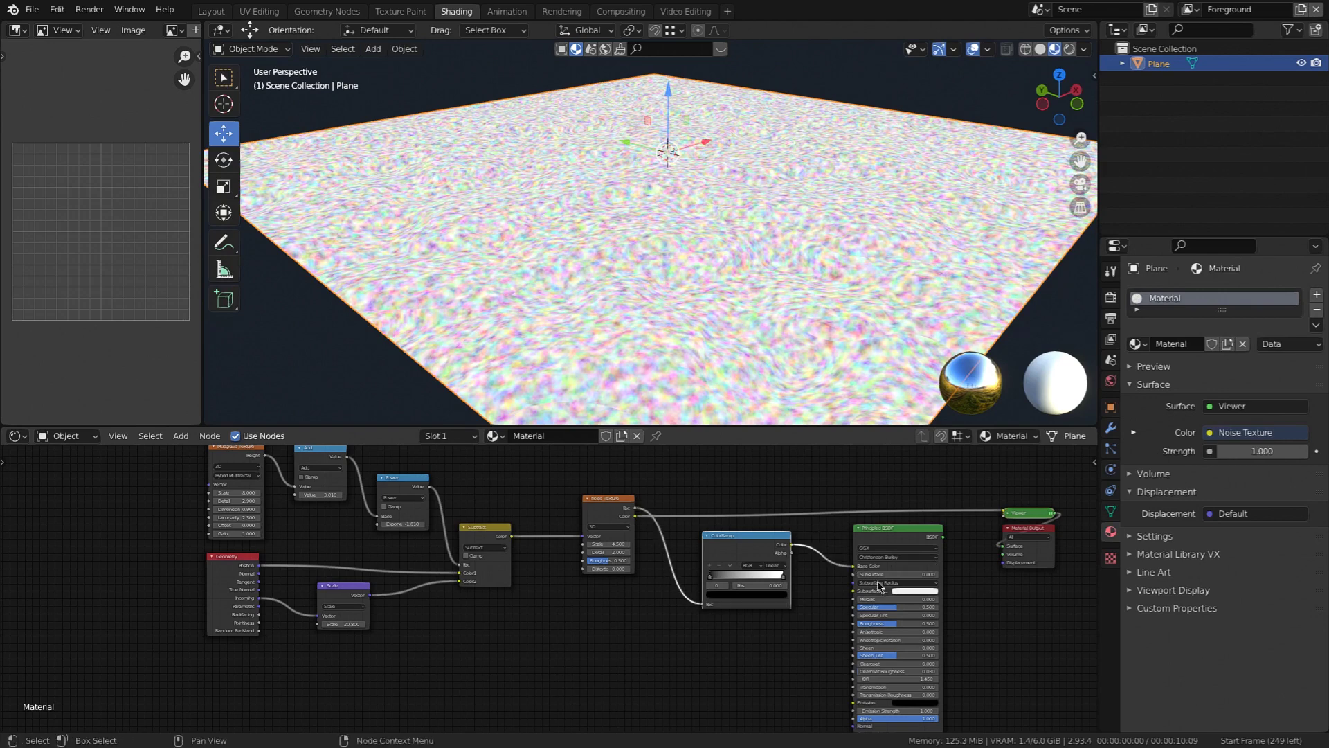
{"action": "left_click", "coordinate": [909, 540], "text": "ctrl+shift"}
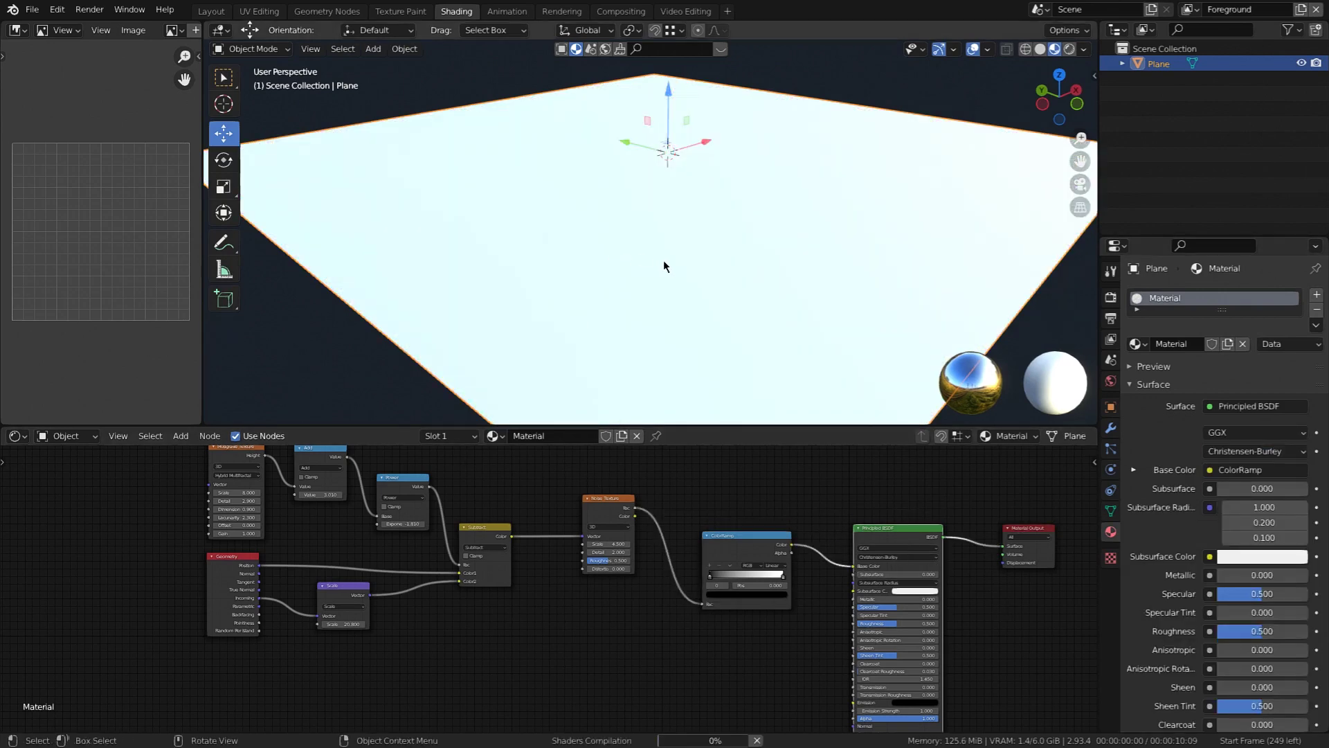
{"action": "middle_click_drag", "start_coordinate": [756, 288], "coordinate": [649, 238]}
{"action": "scroll", "coordinate": [651, 237], "scroll_direction": "up", "scroll_amount": 4}
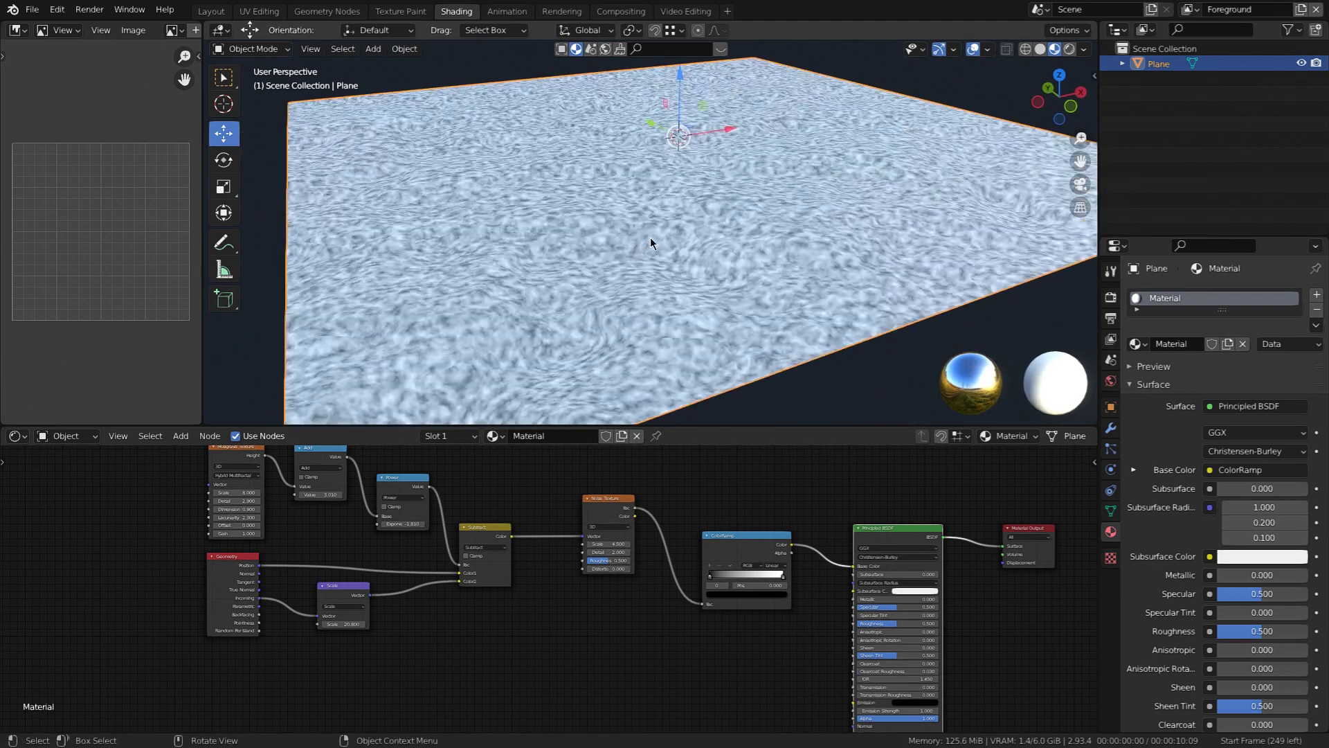
Move the Noise Texture node closer to the Subtract node, away from the ColorRamp.
{"action": "scroll", "coordinate": [666, 603], "scroll_direction": "up", "scroll_amount": 3}
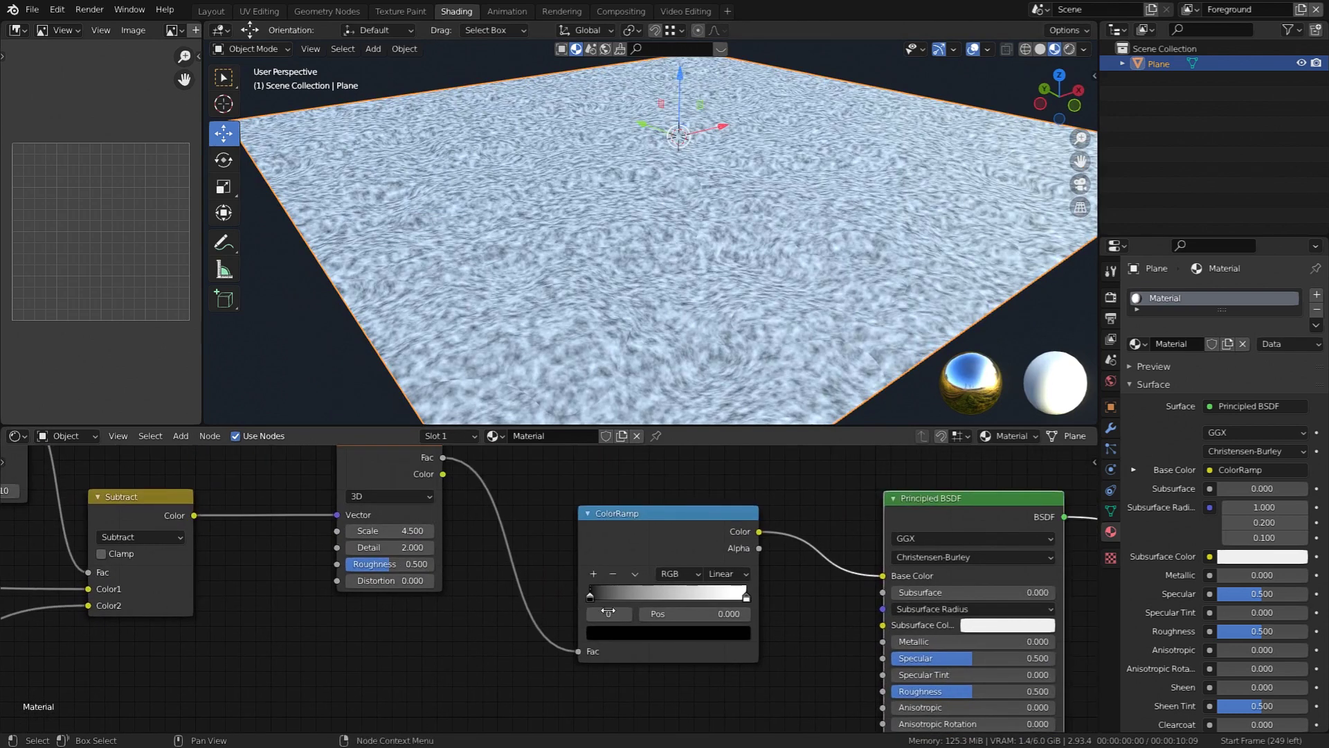
{"action": "middle_click_drag", "start_coordinate": [461, 596], "coordinate": [492, 641]}
{"action": "left_click_drag", "start_coordinate": [423, 505], "coordinate": [341, 526]}
{"action": "middle_click_drag", "start_coordinate": [437, 605], "coordinate": [336, 554]}
Set the ColorRamp's white stop to orange-brown with hue 0.048, saturation 0.803 and value 0.614.
{"action": "left_click", "coordinate": [677, 589]}
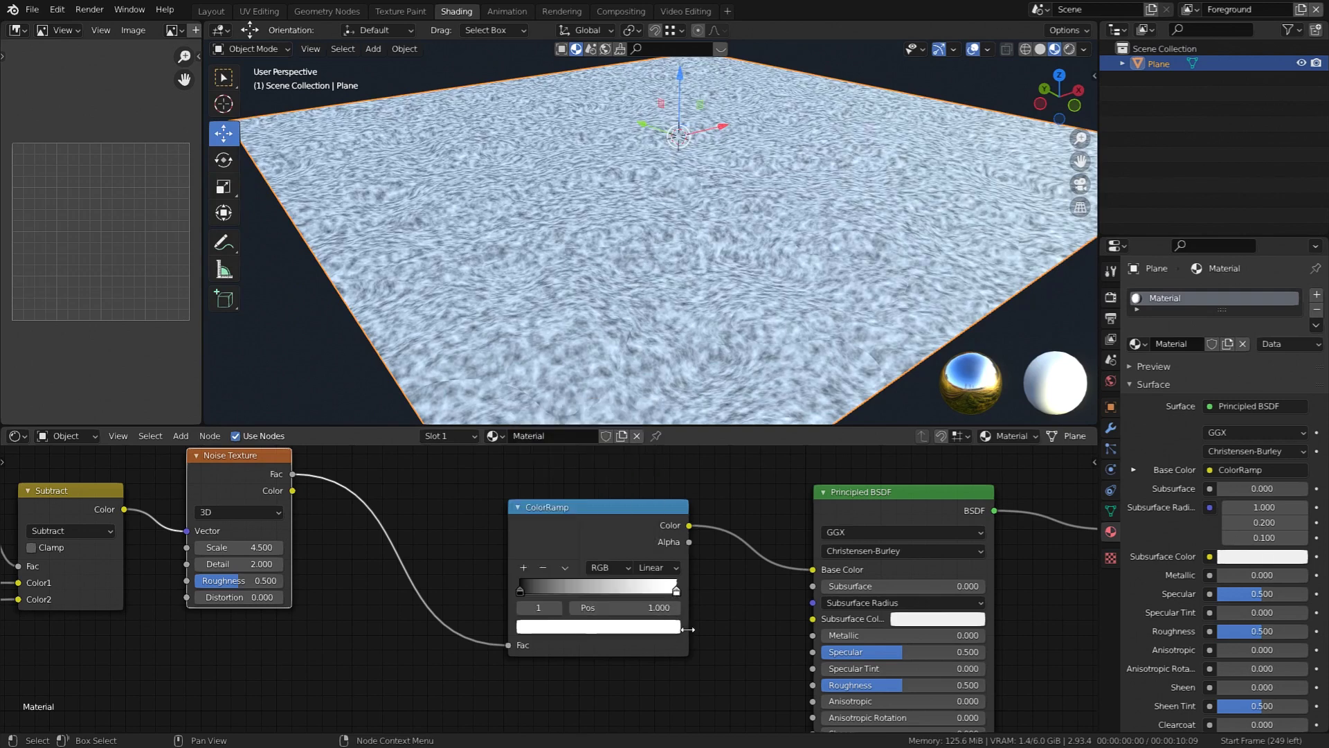
{"action": "left_click", "coordinate": [661, 632]}
{"action": "left_click_drag", "start_coordinate": [581, 468], "coordinate": [571, 488]}
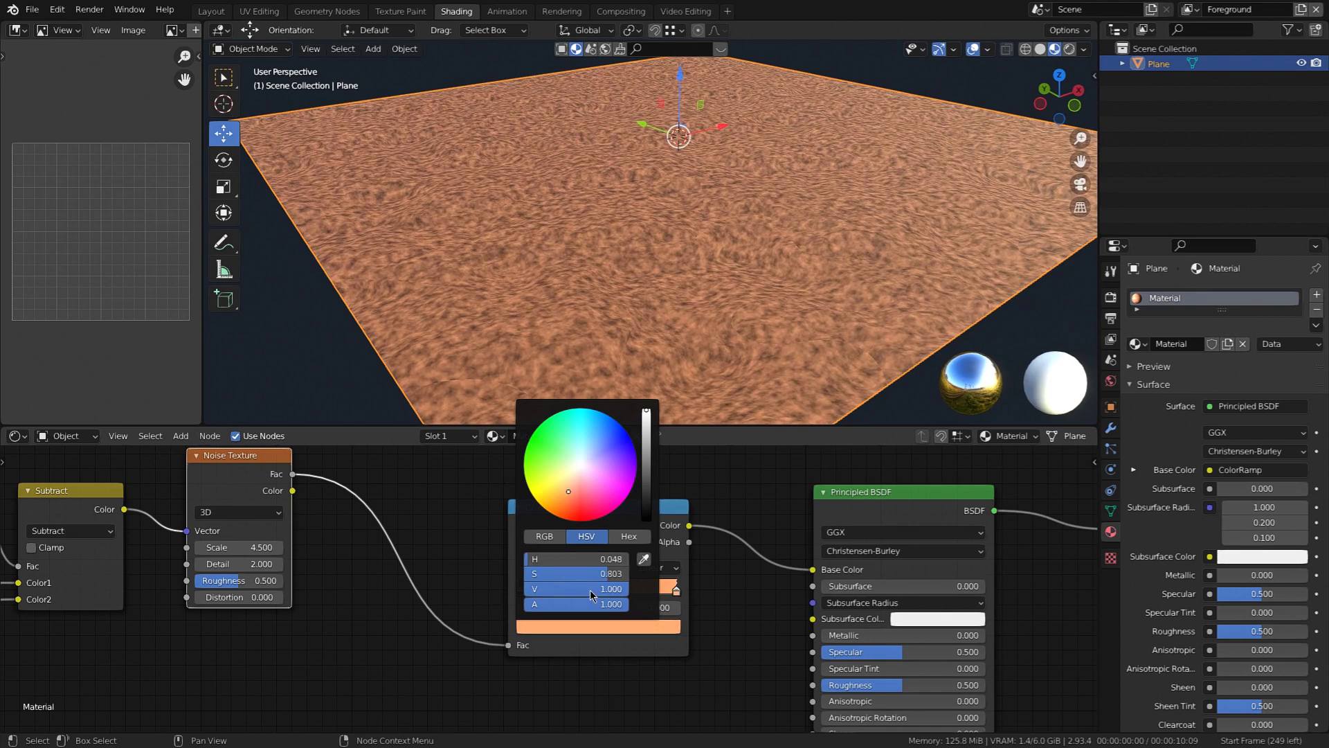
{"action": "left_click_drag", "start_coordinate": [621, 589], "coordinate": [587, 589]}
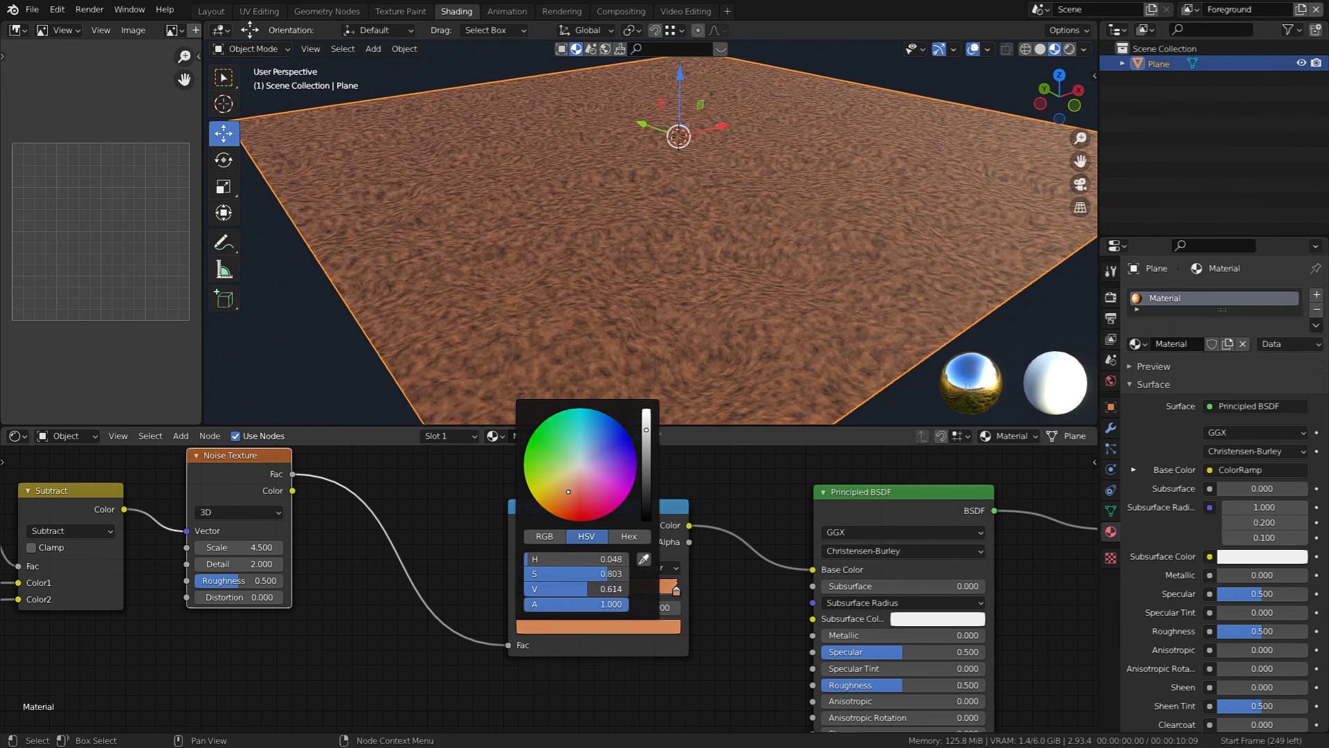
Set the ColorRamp's black stop to dark brown with hue 0.027, saturation 0.567 and value 0.071.
{"action": "left_click_drag", "start_coordinate": [568, 492], "coordinate": [569, 491]}
{"action": "left_click", "coordinate": [520, 595]}
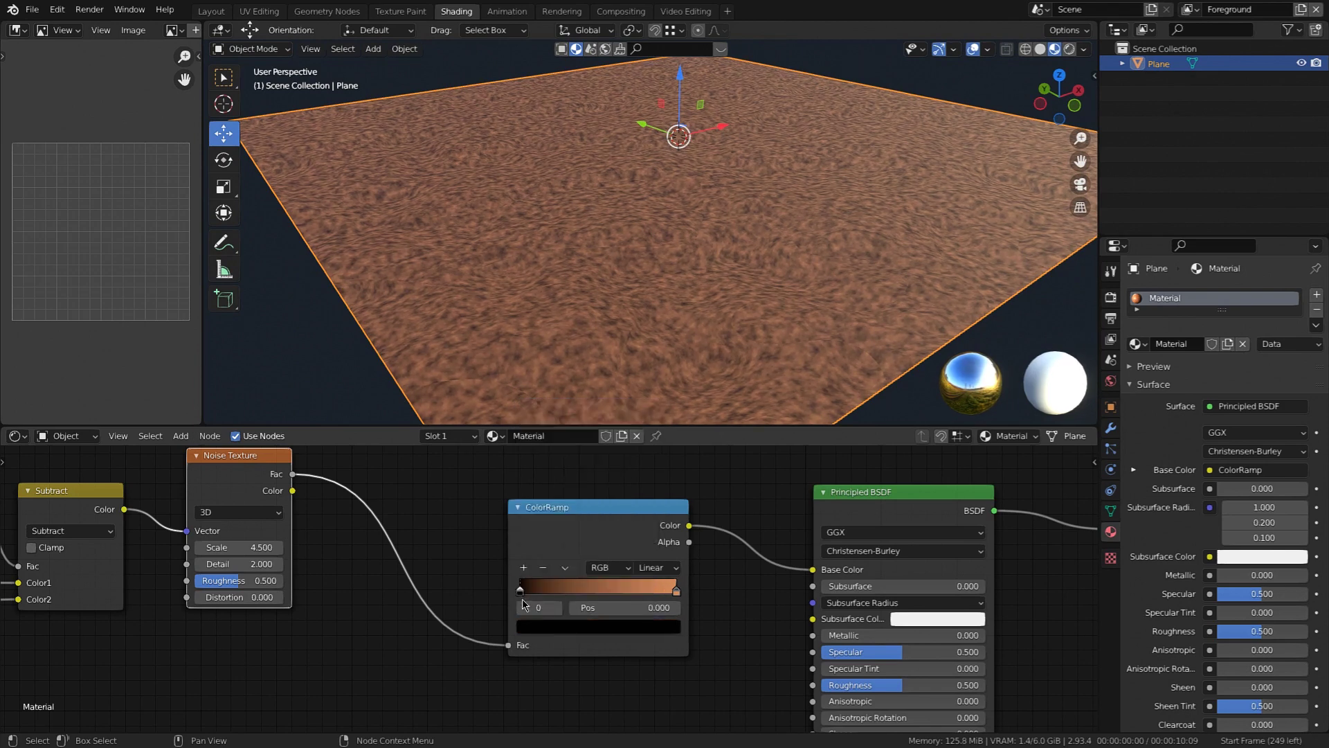
{"action": "left_click", "coordinate": [588, 632]}
{"action": "mouse_move", "coordinate": [648, 507]}
{"action": "left_mouse_down"}
{"action": "mouse_move", "coordinate": [647, 479]}
{"action": "mouse_move", "coordinate": [571, 478]}
{"action": "left_mouse_up"}
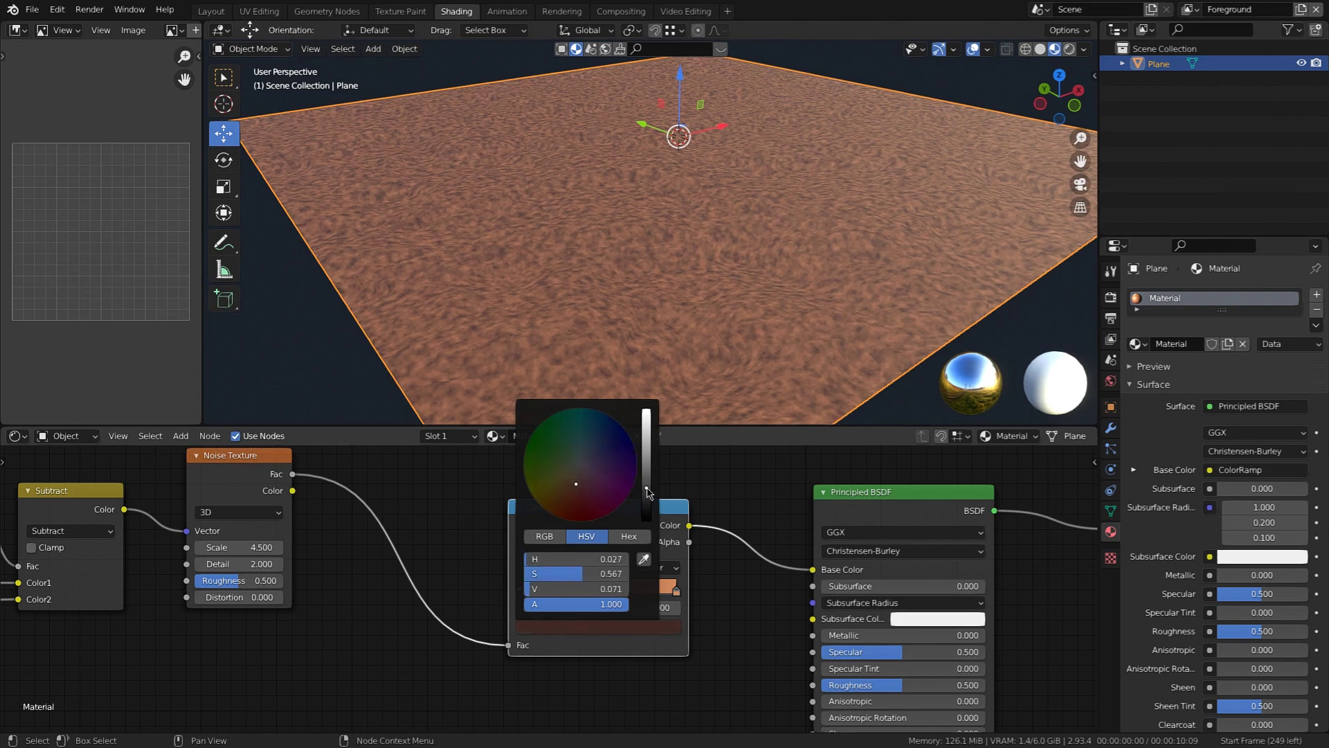
Add a middle stop to the ColorRamp at position 0.587 and color it reddish with hue 0.026 and saturation 0.785.
{"action": "left_click", "coordinate": [526, 568]}
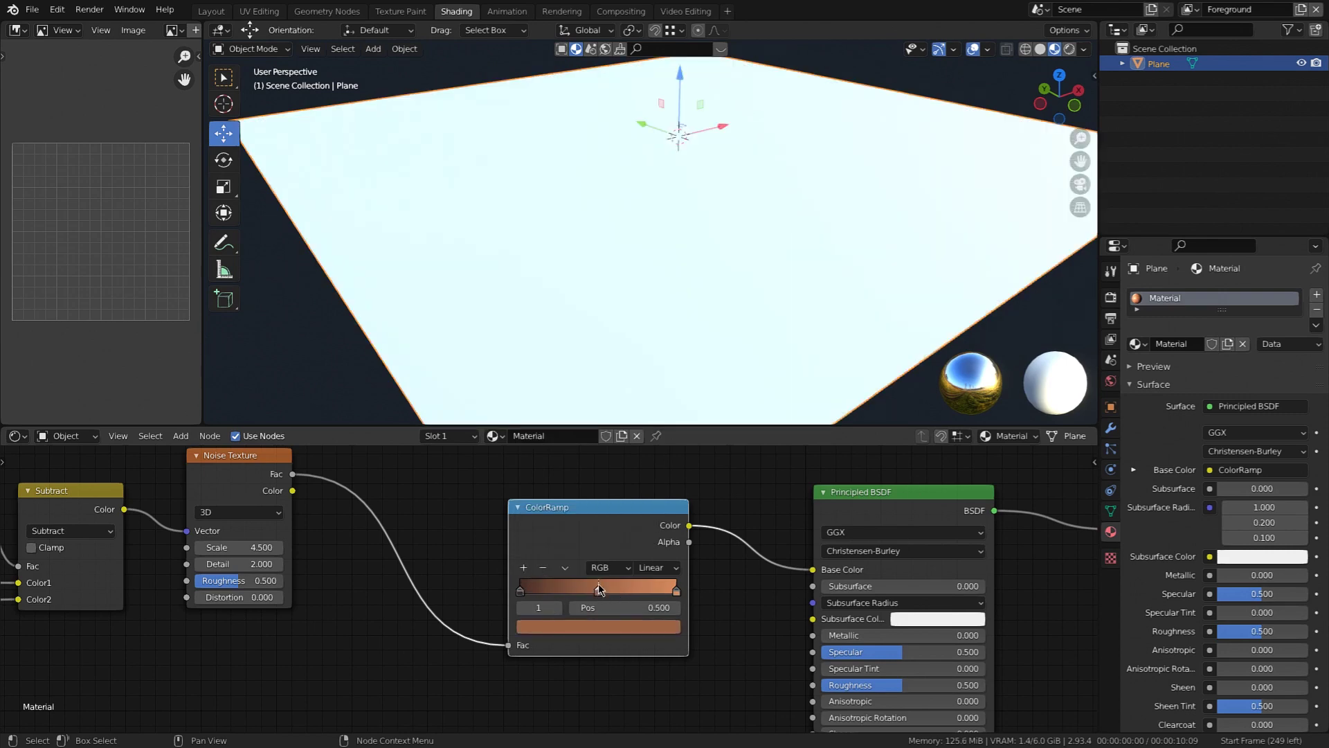
{"action": "left_click_drag", "start_coordinate": [597, 592], "coordinate": [632, 600]}
{"action": "left_click", "coordinate": [617, 629]}
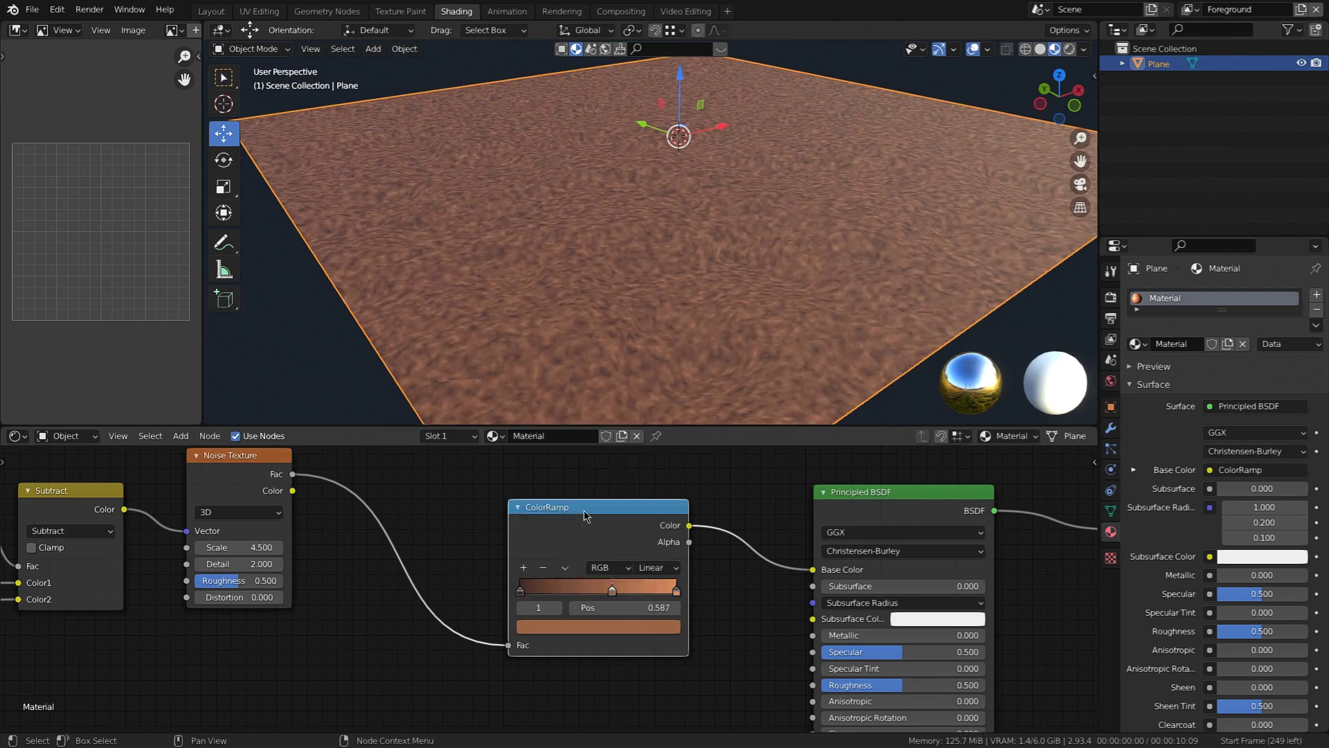
{"action": "left_click", "coordinate": [611, 628]}
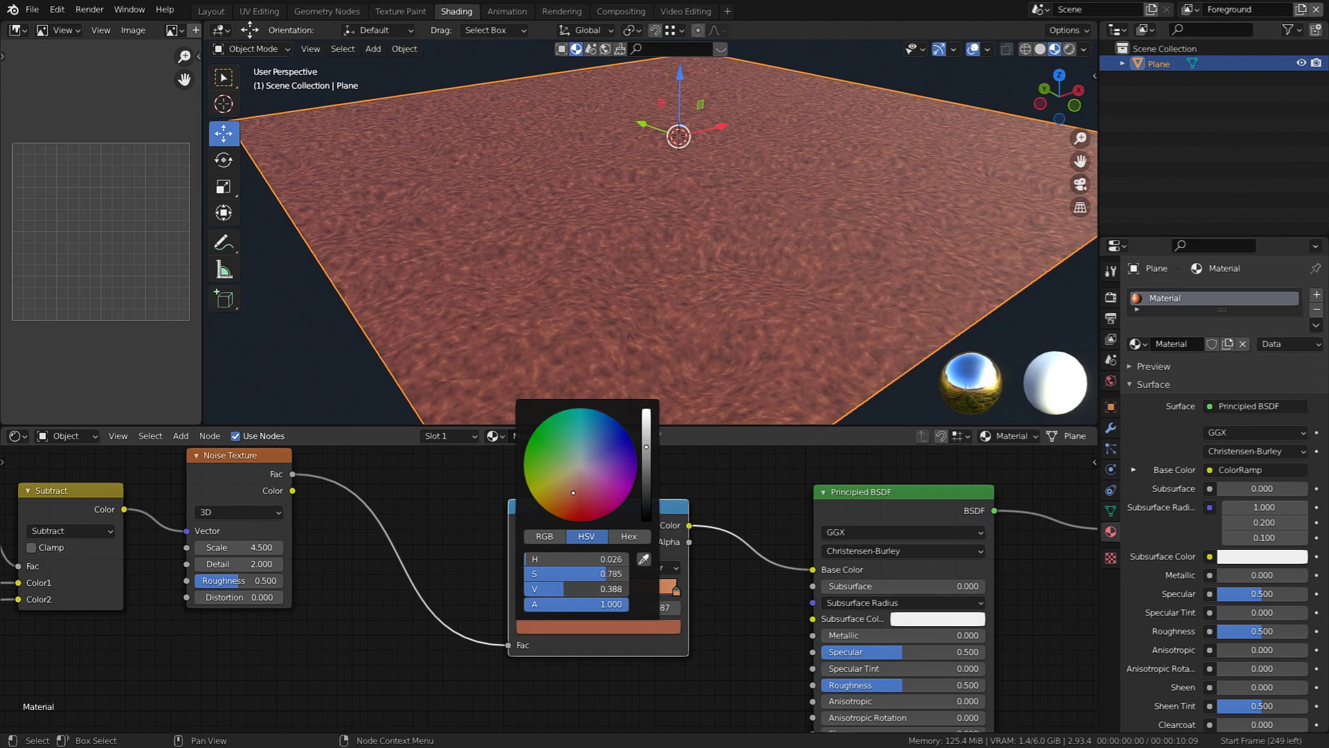
{"action": "left_click_drag", "start_coordinate": [646, 447], "coordinate": [646, 441]}
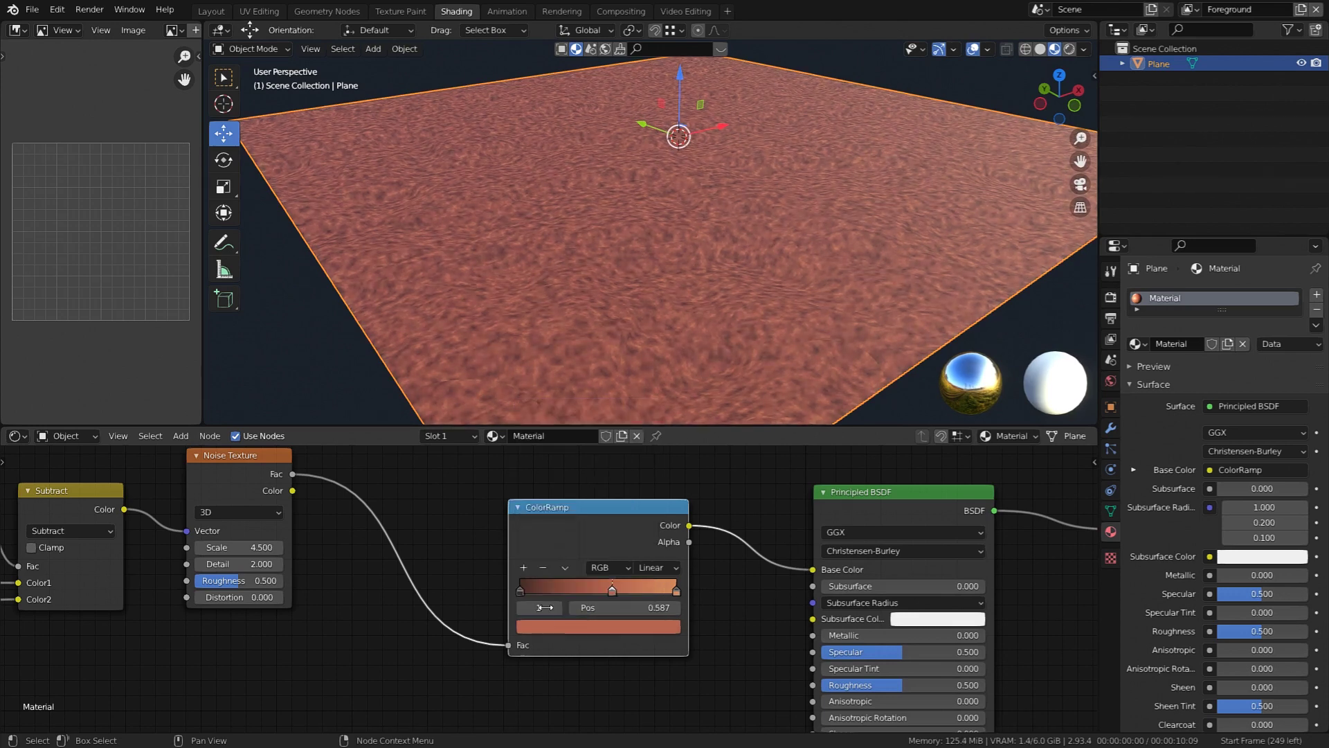
Shift the dark stop to 0.174 and add a golden-brown stop at 0.455 between the dark and red stops.
{"action": "left_click_drag", "start_coordinate": [527, 594], "coordinate": [559, 594]}
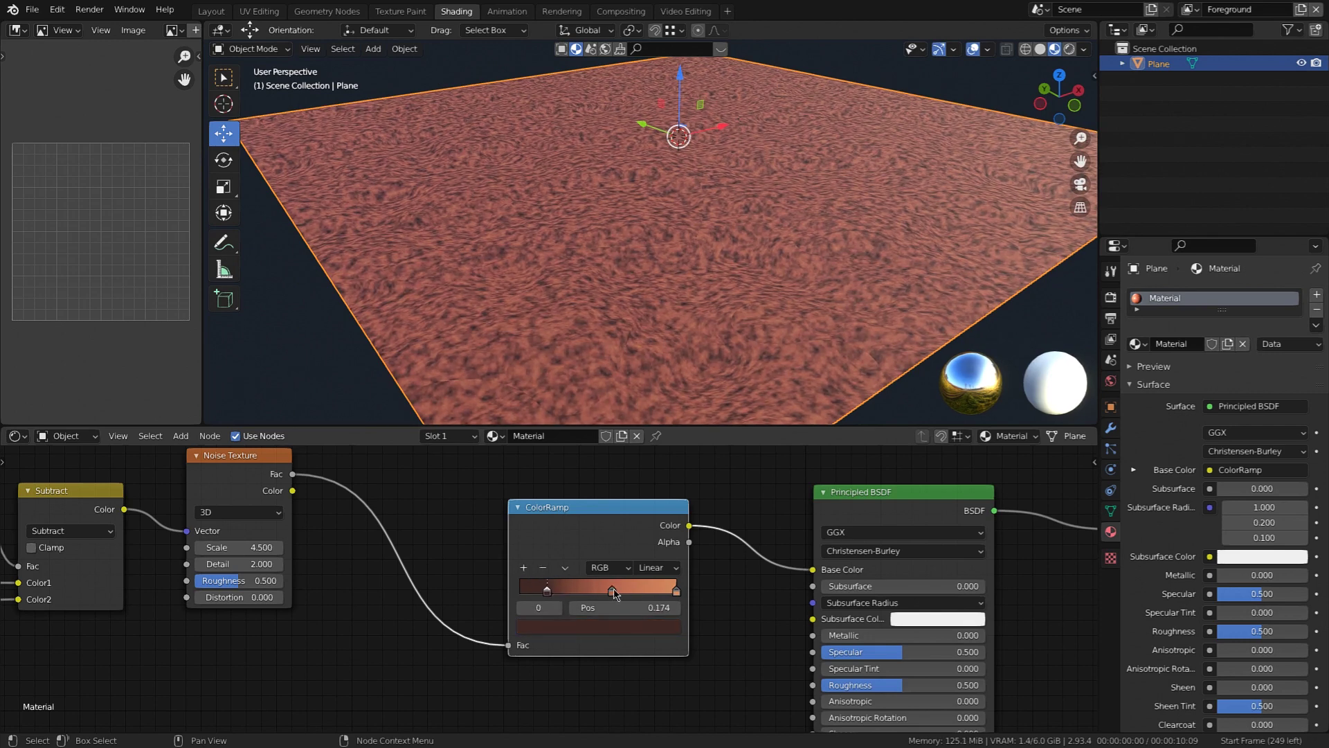
{"action": "mouse_move", "coordinate": [614, 593]}
{"action": "left_mouse_down"}
{"action": "mouse_move", "coordinate": [670, 594]}
{"action": "mouse_move", "coordinate": [588, 592]}
{"action": "left_mouse_up"}
{"action": "left_click", "coordinate": [524, 569]}
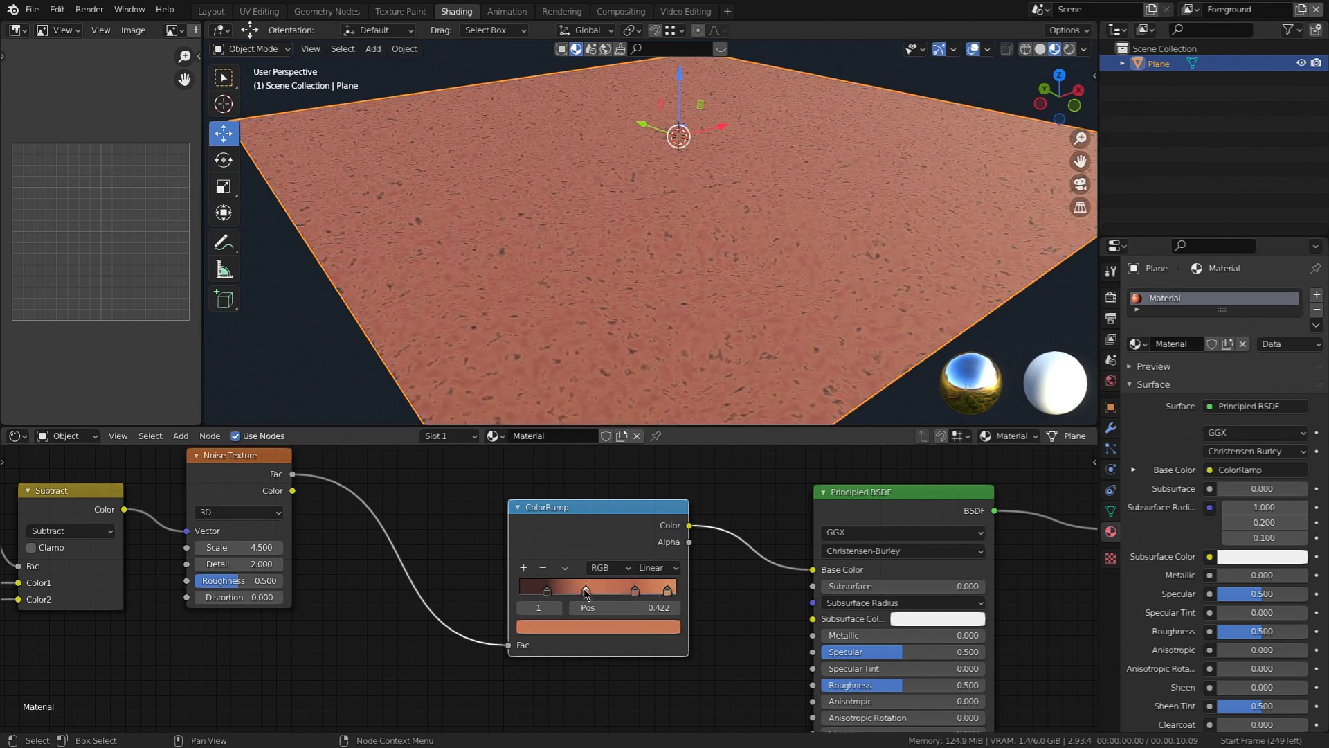
{"action": "left_click", "coordinate": [606, 627]}
{"action": "left_click_drag", "start_coordinate": [645, 480], "coordinate": [646, 465]}
{"action": "left_click_drag", "start_coordinate": [570, 491], "coordinate": [567, 488]}
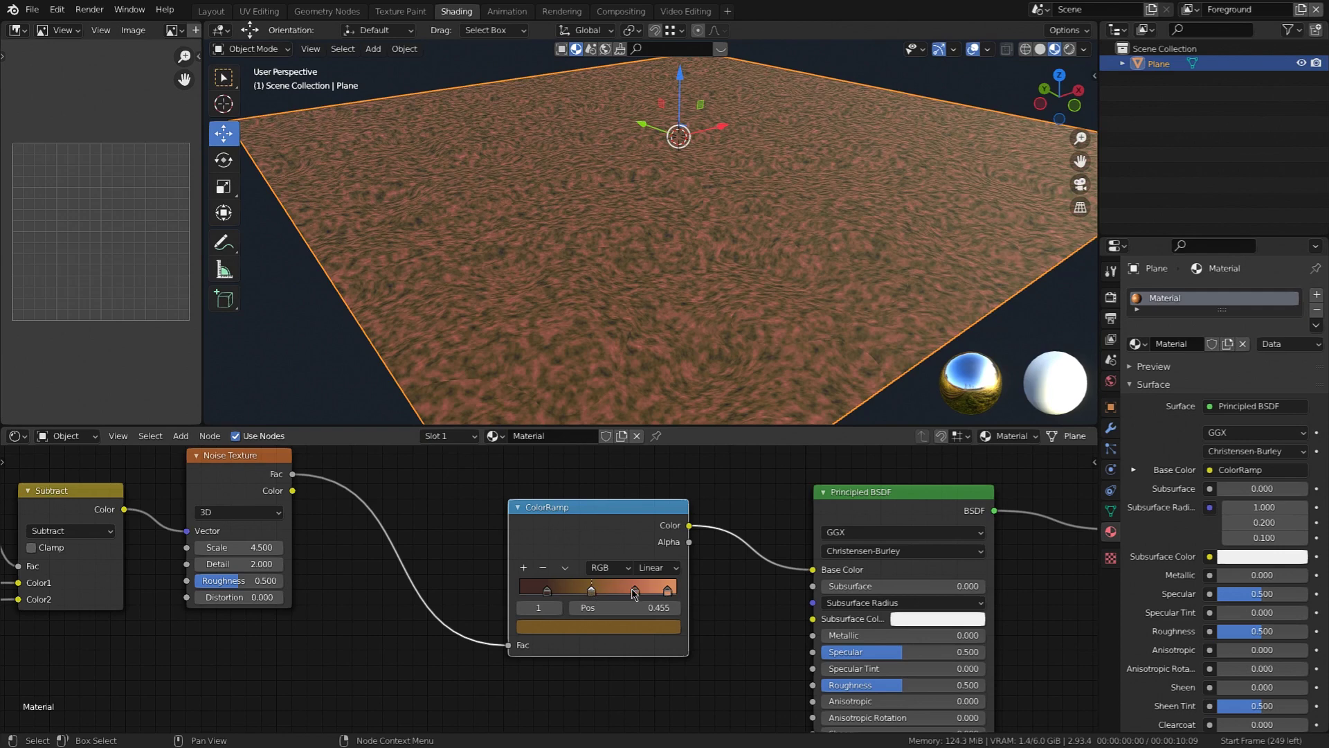
Reposition the red and orange ColorRamp stops, move the dark stop to 0.203, and check the plane's pattern.
{"action": "left_click_drag", "start_coordinate": [635, 593], "coordinate": [658, 593]}
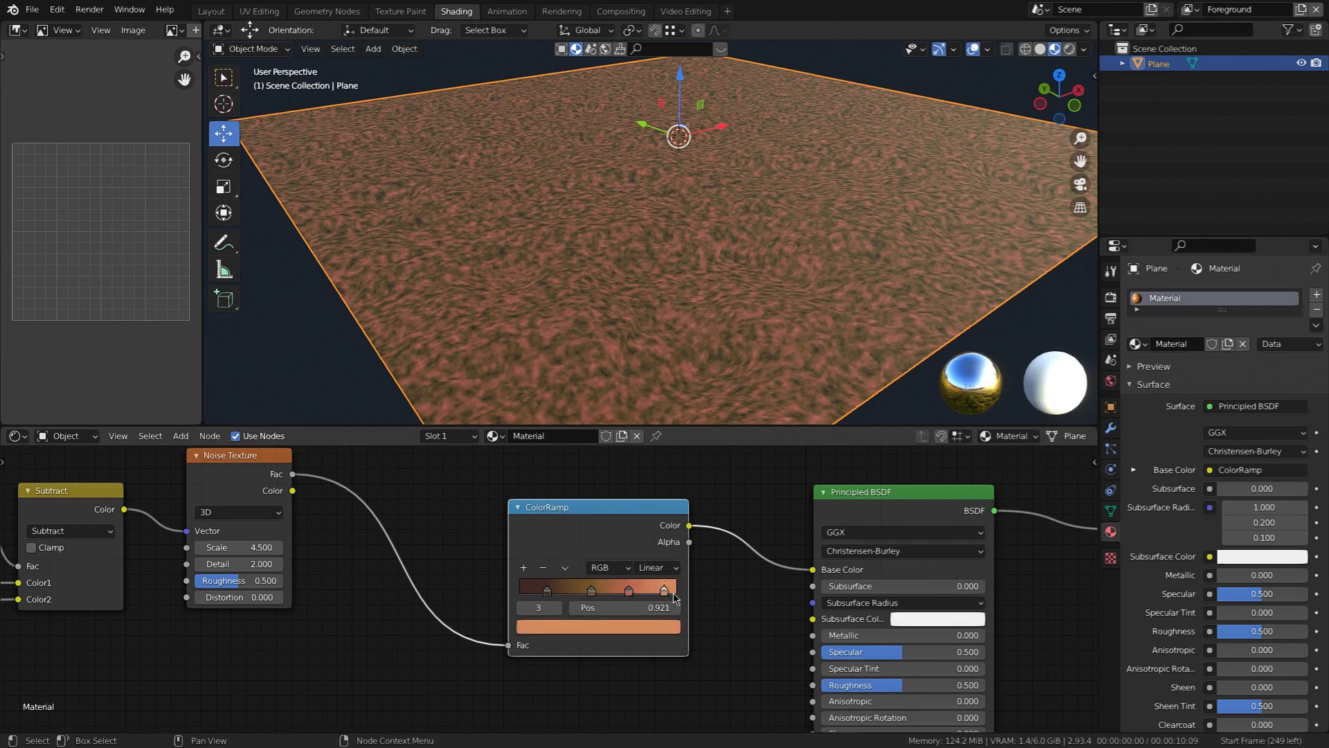
{"action": "left_click_drag", "start_coordinate": [555, 590], "coordinate": [551, 596]}
{"action": "middle_click_drag", "start_coordinate": [654, 235], "coordinate": [696, 256]}
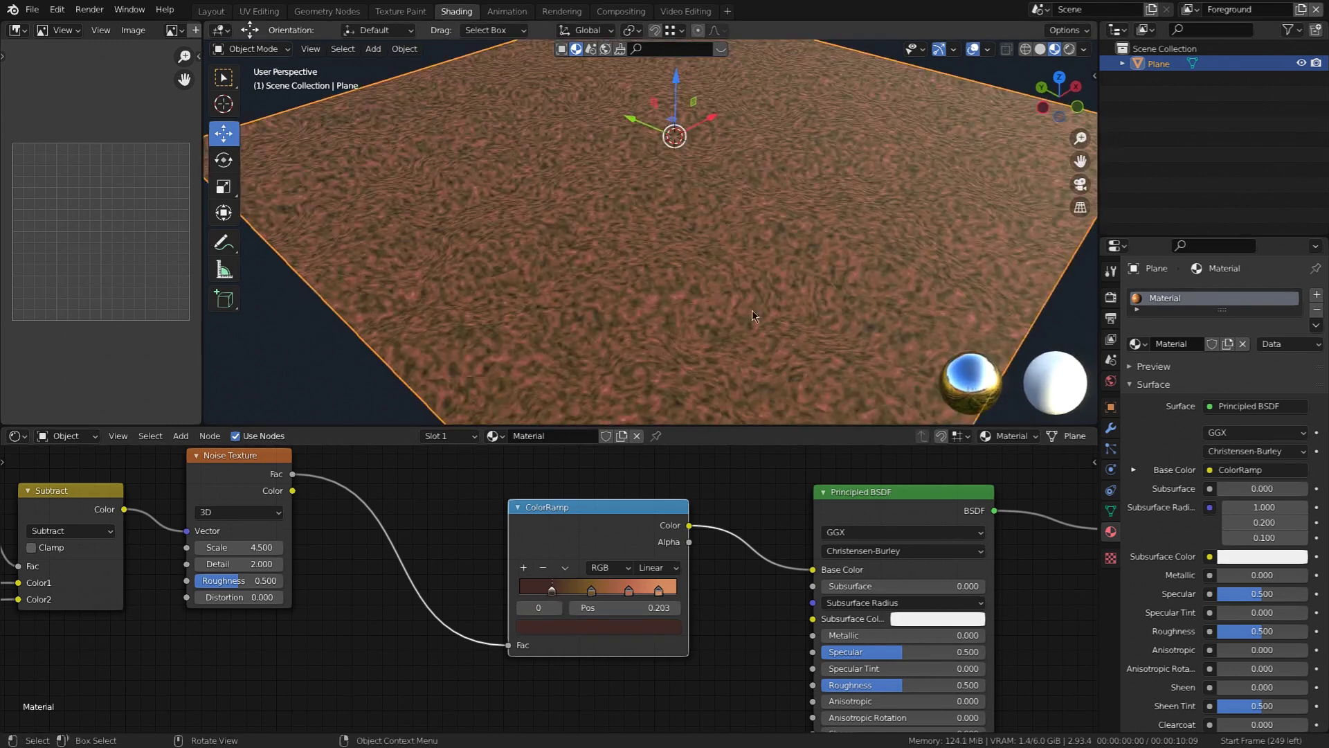
{"action": "scroll", "coordinate": [524, 604], "scroll_direction": "down", "scroll_amount": 2}
{"action": "middle_click_drag", "start_coordinate": [429, 601], "coordinate": [460, 646]}
{"action": "scroll", "coordinate": [637, 284], "scroll_direction": "down", "scroll_amount": 4}
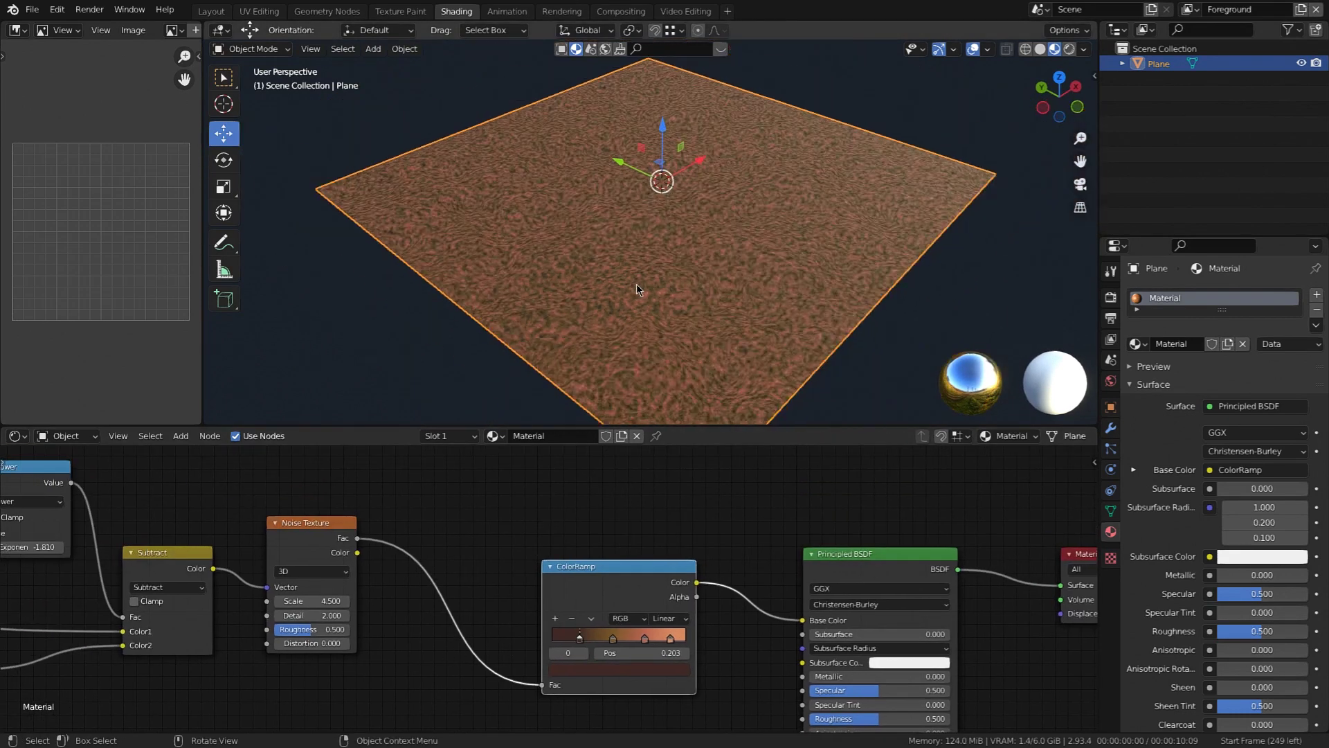
{"action": "scroll", "coordinate": [637, 283], "scroll_direction": "up", "scroll_amount": 2}
Move the ColorRamp node closer to the Principled BSDF and inspect the plane from a lower angle.
{"action": "left_click_drag", "start_coordinate": [636, 588], "coordinate": [677, 582]}
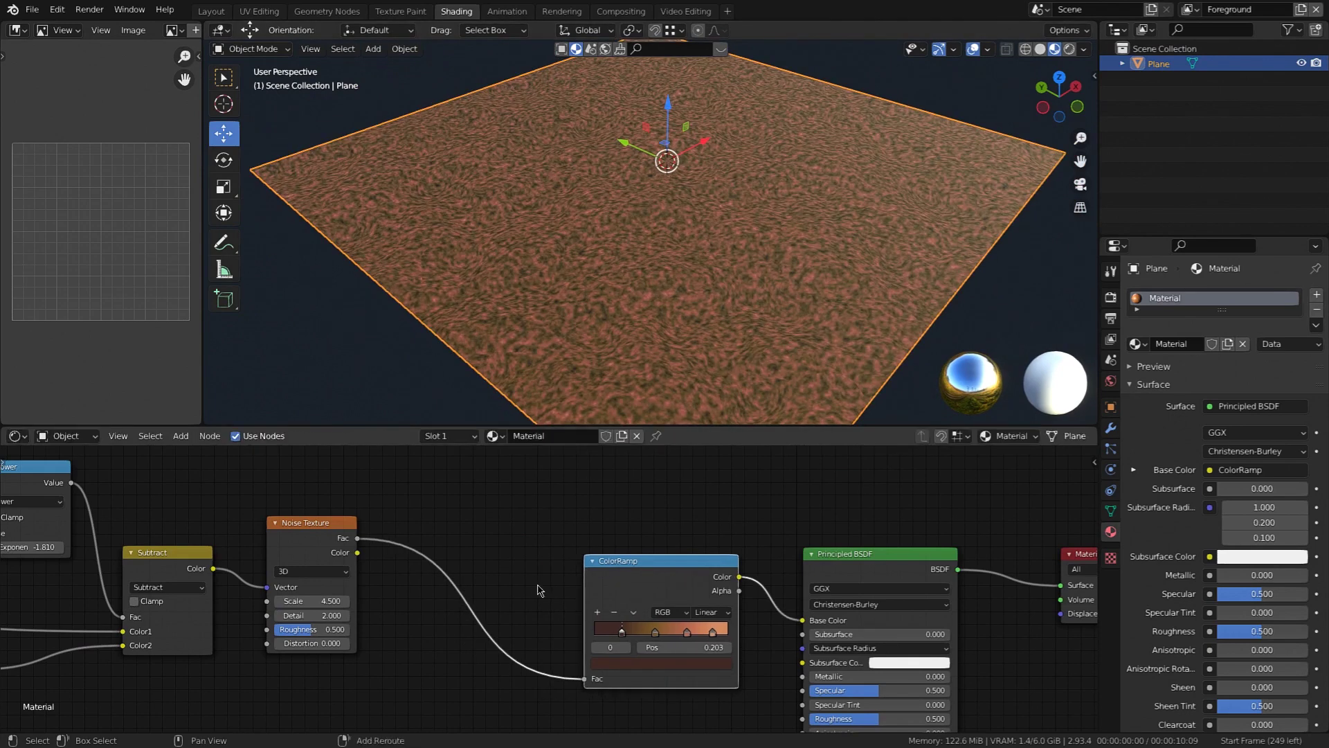
{"action": "middle_click_drag", "start_coordinate": [538, 584], "coordinate": [618, 573]}
{"action": "middle_click_drag", "start_coordinate": [646, 286], "coordinate": [587, 257]}
{"action": "scroll", "coordinate": [676, 234], "scroll_direction": "up", "scroll_amount": 3}
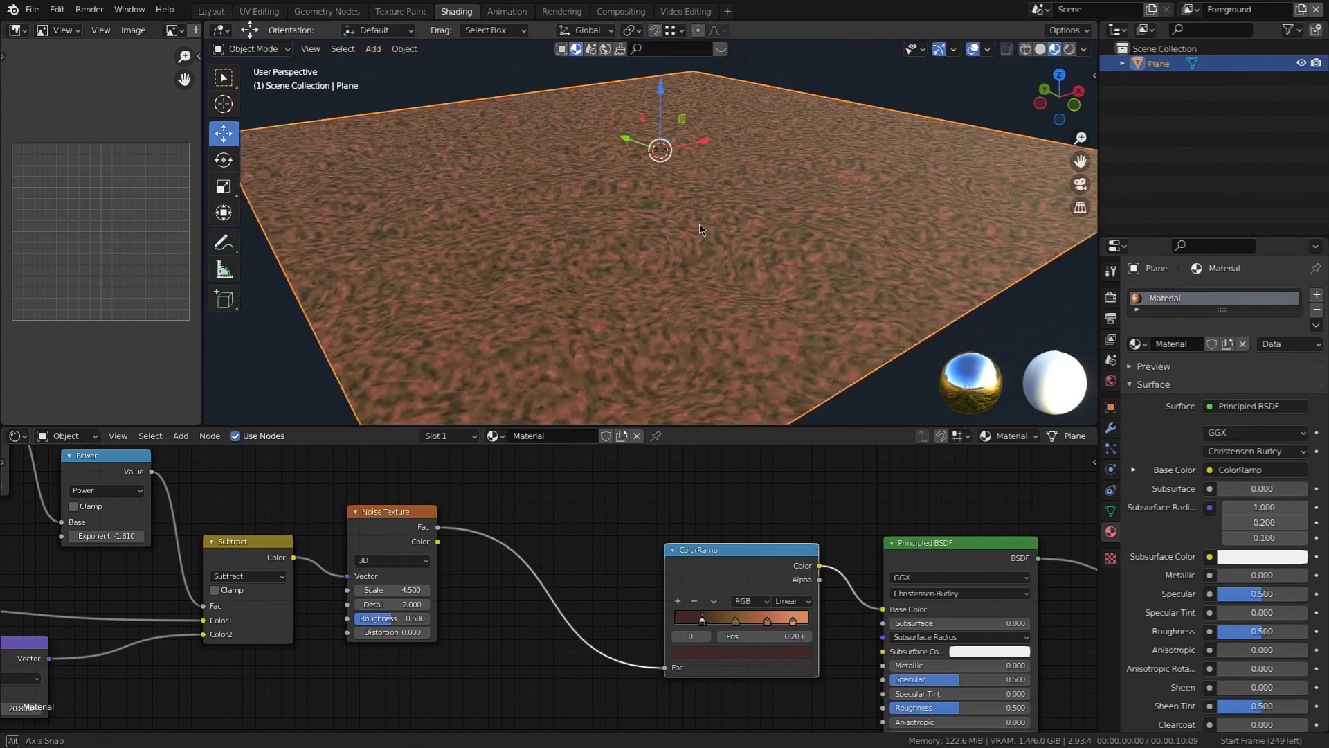
Set the Noise Texture's Detail to 5.000 and its Roughness to 0.714.
{"action": "middle_click_drag", "start_coordinate": [466, 638], "coordinate": [468, 652]}
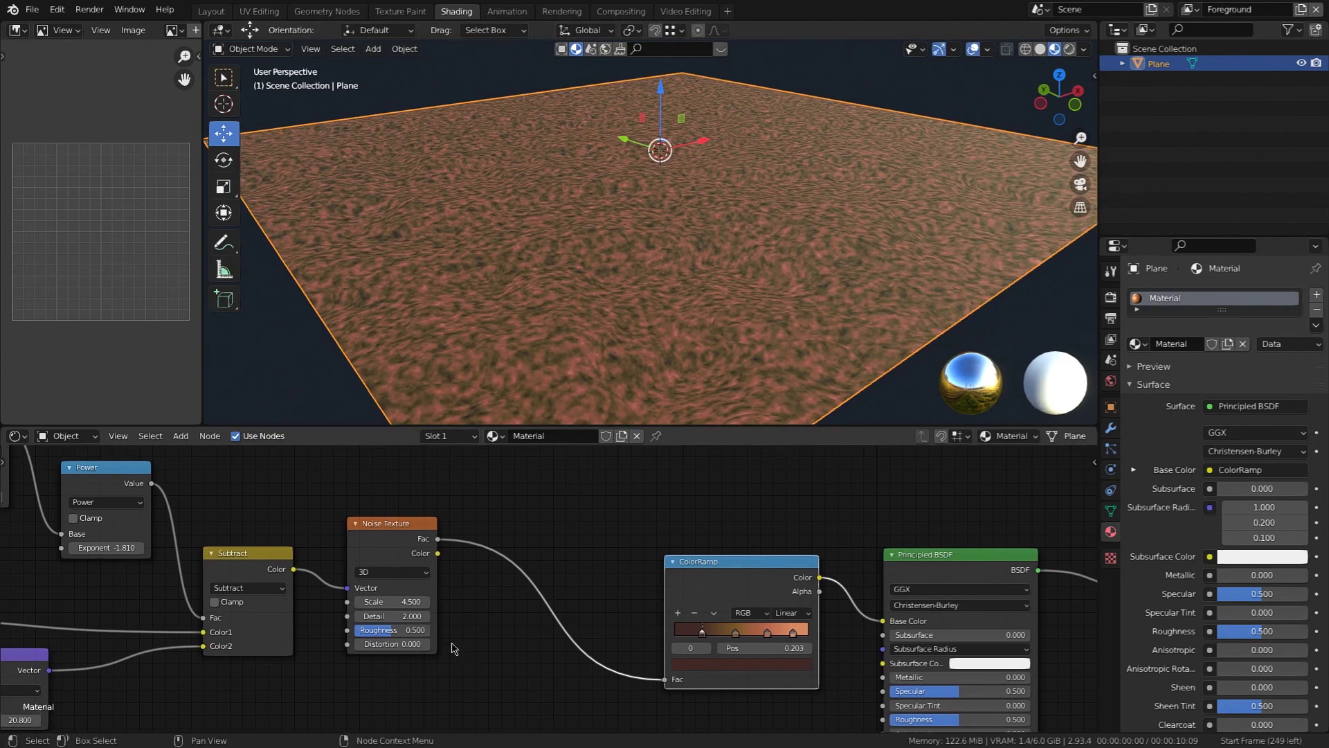
{"action": "scroll", "coordinate": [473, 658], "scroll_direction": "up", "scroll_amount": 1}
{"action": "left_click", "coordinate": [377, 611]}
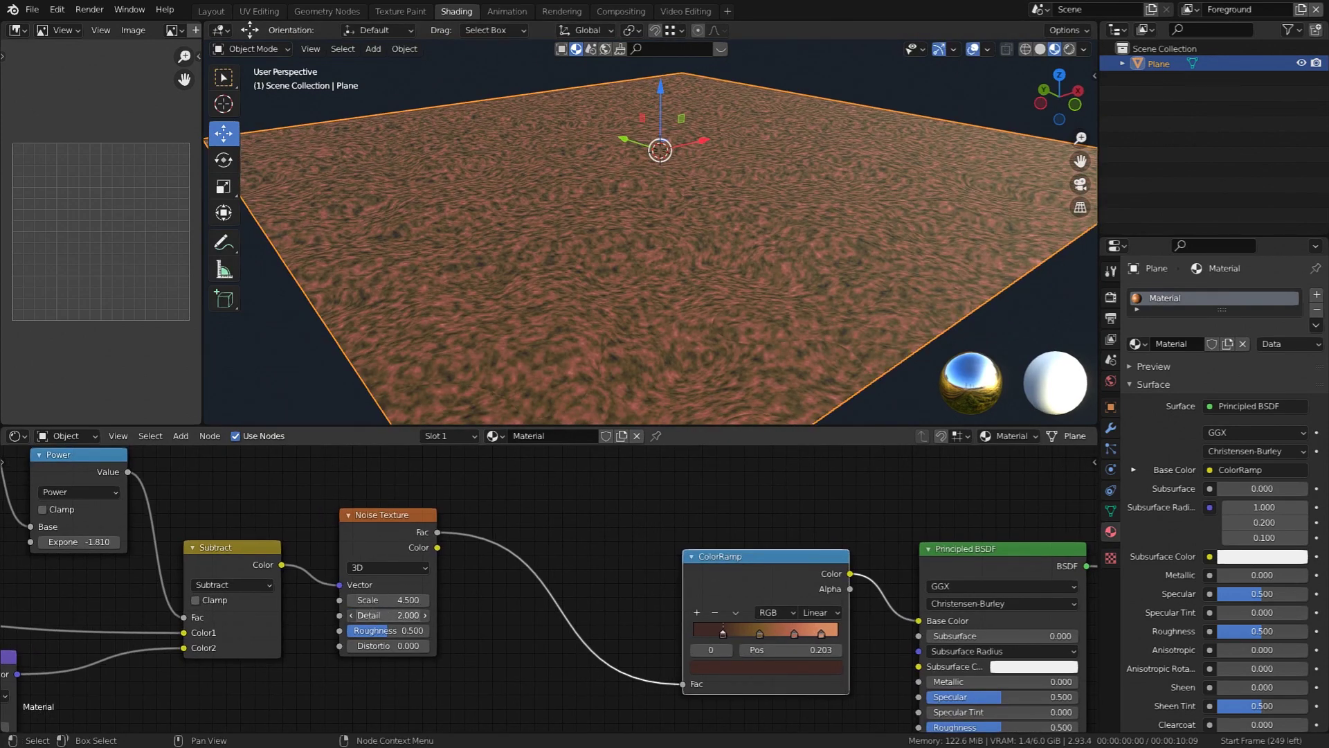
{"action": "key", "text": "Return"}
{"action": "left_click_drag", "start_coordinate": [425, 630], "coordinate": [432, 630]}
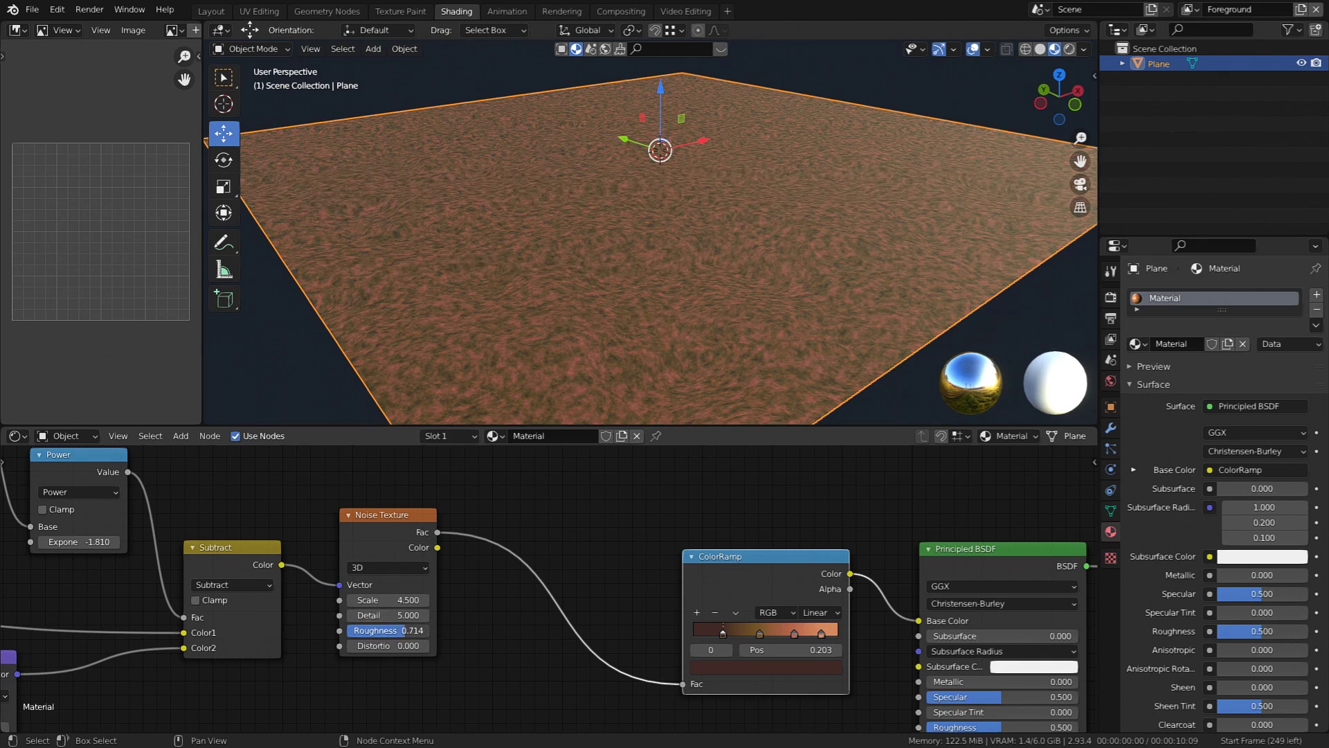
Insert a Voronoi Texture node on the link between the Noise Texture and the ColorRamp.
{"action": "middle_click_drag", "start_coordinate": [497, 634], "coordinate": [534, 653]}
{"action": "key", "text": "shift+a"}
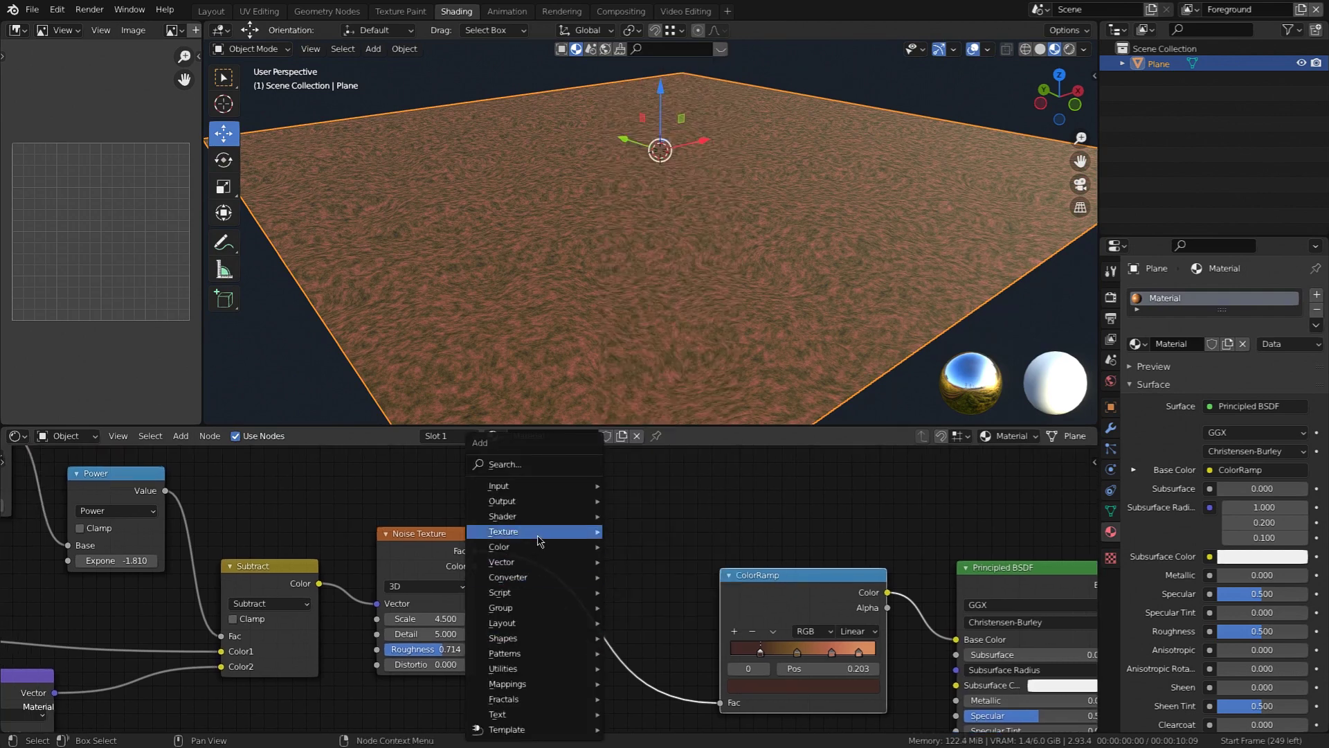
{"action": "mouse_move", "coordinate": [539, 541]}
{"action": "left_click", "coordinate": [656, 499]}
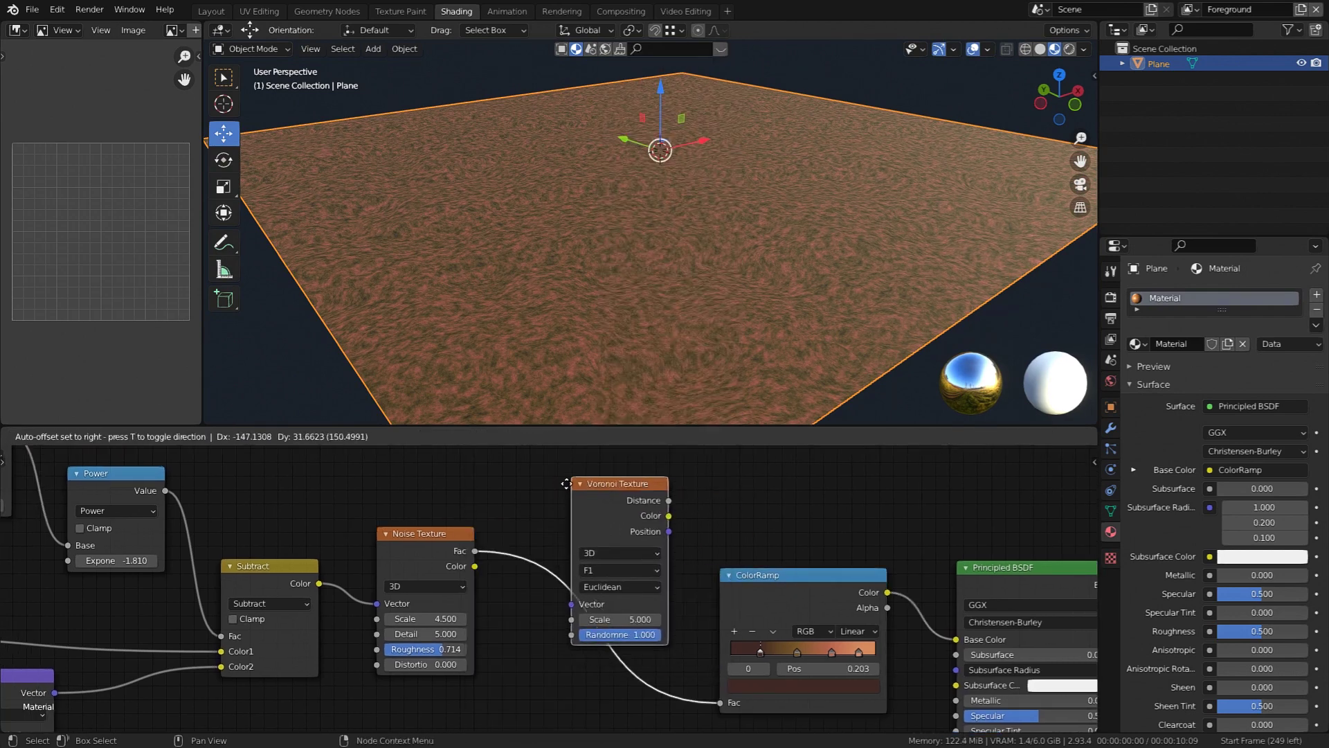
{"action": "left_click", "coordinate": [546, 522]}
Feed the ColorRamp's Fac from the Voronoi Texture's Distance output and inspect the plane up close.
{"action": "middle_click_drag", "start_coordinate": [668, 639], "coordinate": [690, 609]}
{"action": "scroll", "coordinate": [681, 609], "scroll_direction": "down", "scroll_amount": 2}
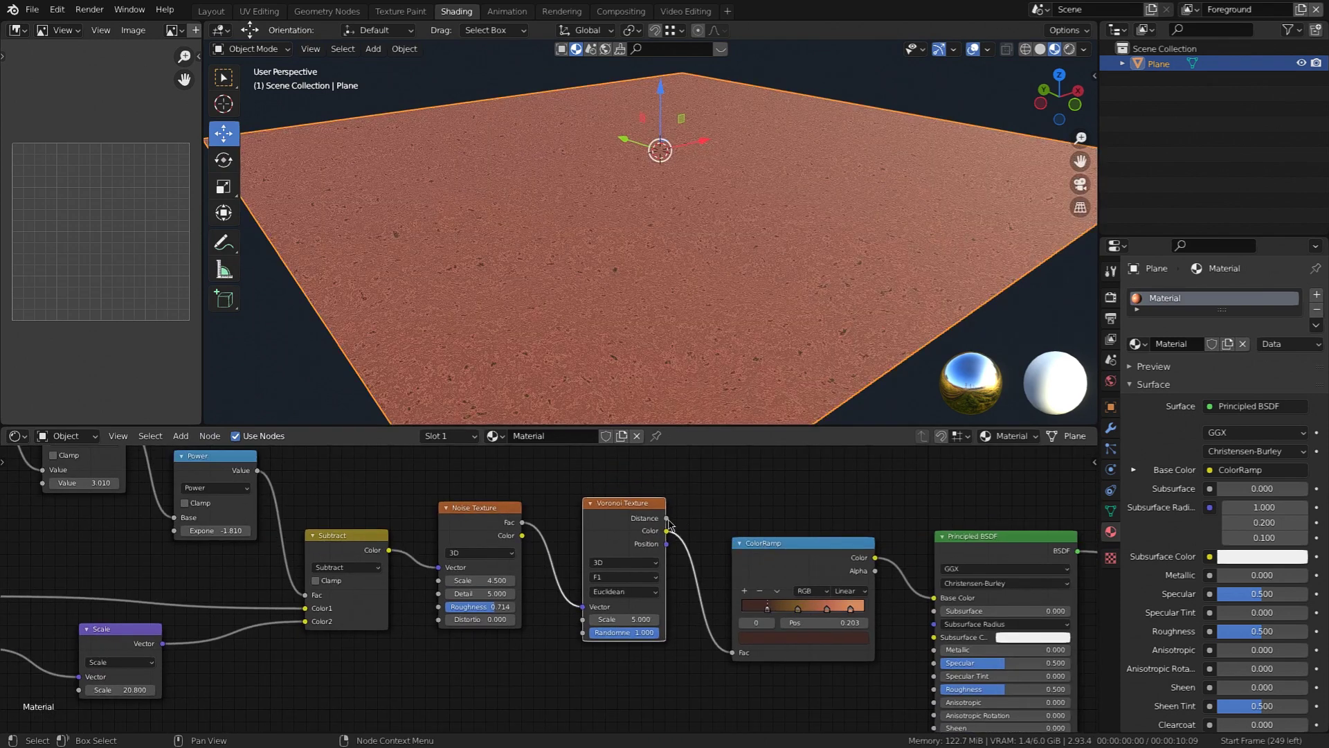
{"action": "left_click_drag", "start_coordinate": [666, 518], "coordinate": [822, 671]}
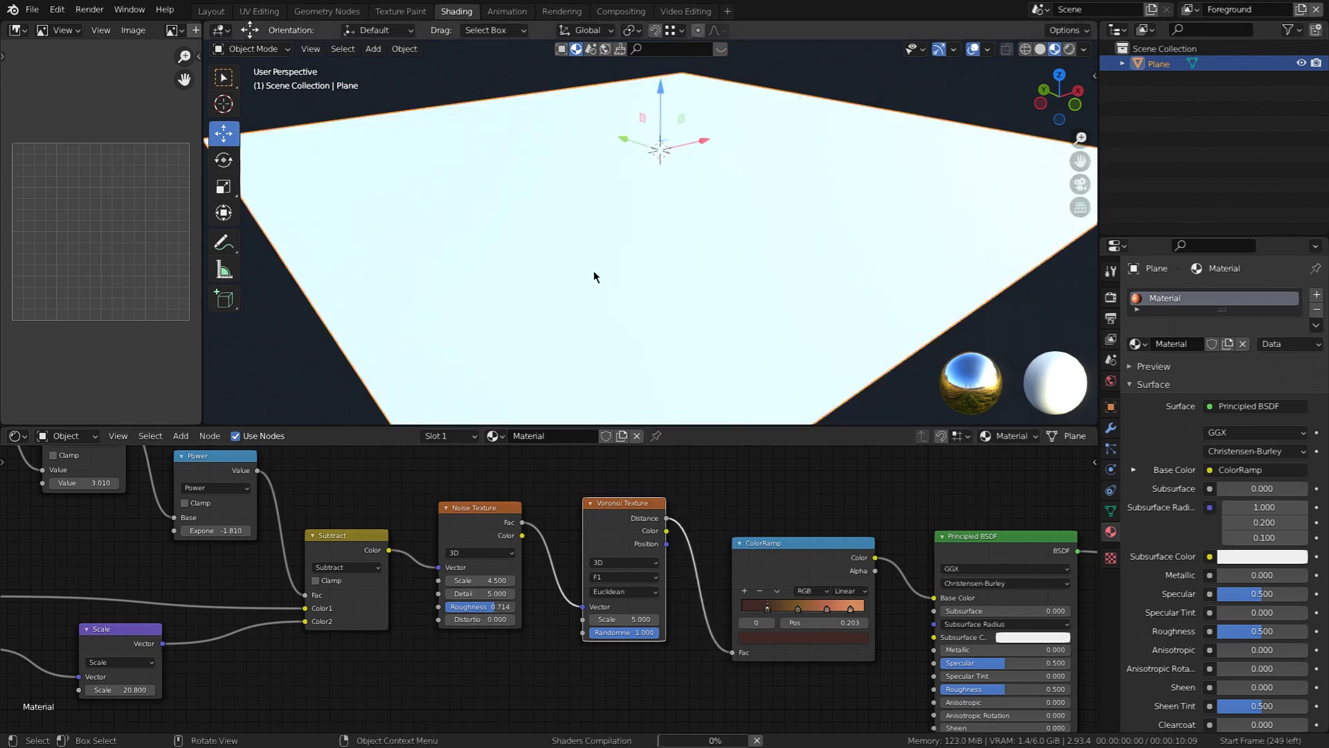
{"action": "middle_click_drag", "start_coordinate": [608, 272], "coordinate": [621, 218]}
{"action": "scroll", "coordinate": [647, 258], "scroll_direction": "up", "scroll_amount": 1}
{"action": "scroll", "coordinate": [652, 255], "scroll_direction": "down", "scroll_amount": 2}
{"action": "scroll", "coordinate": [619, 218], "scroll_direction": "up", "scroll_amount": 1}
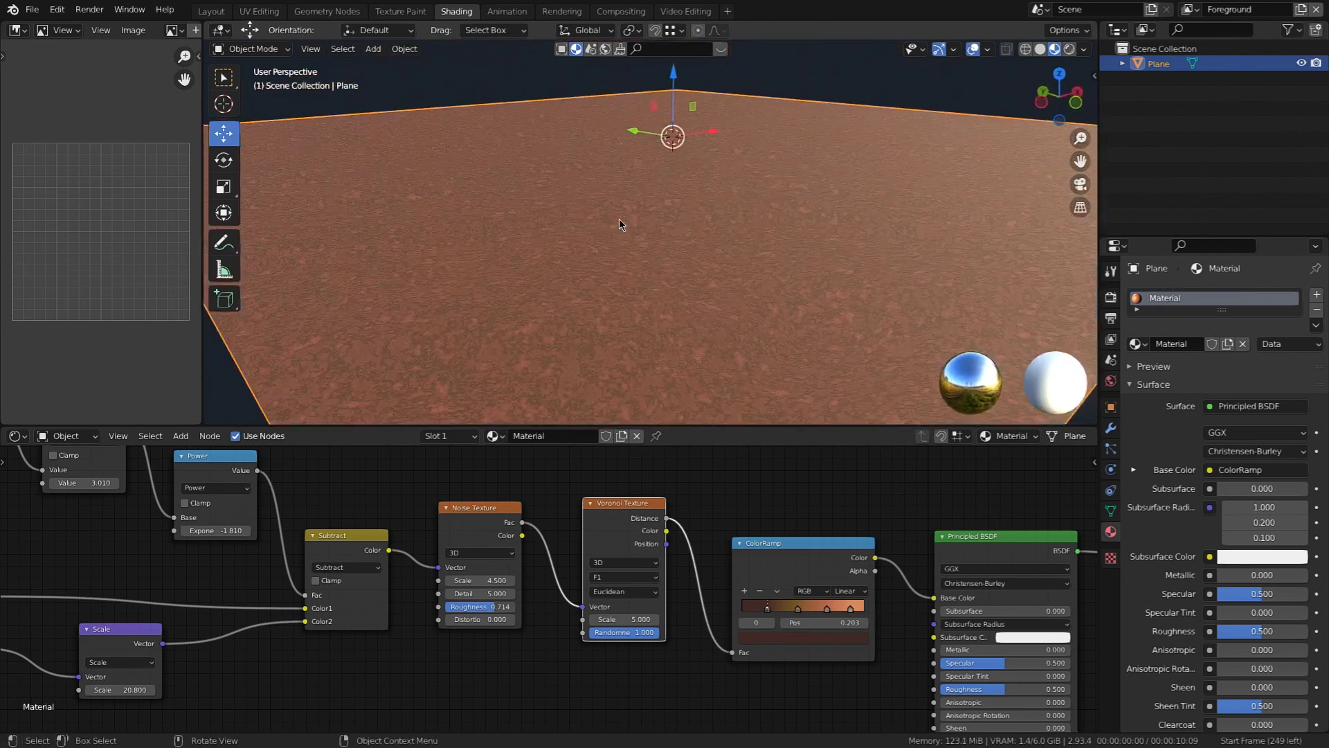
{"action": "scroll", "coordinate": [443, 659], "scroll_direction": "up", "scroll_amount": 1}
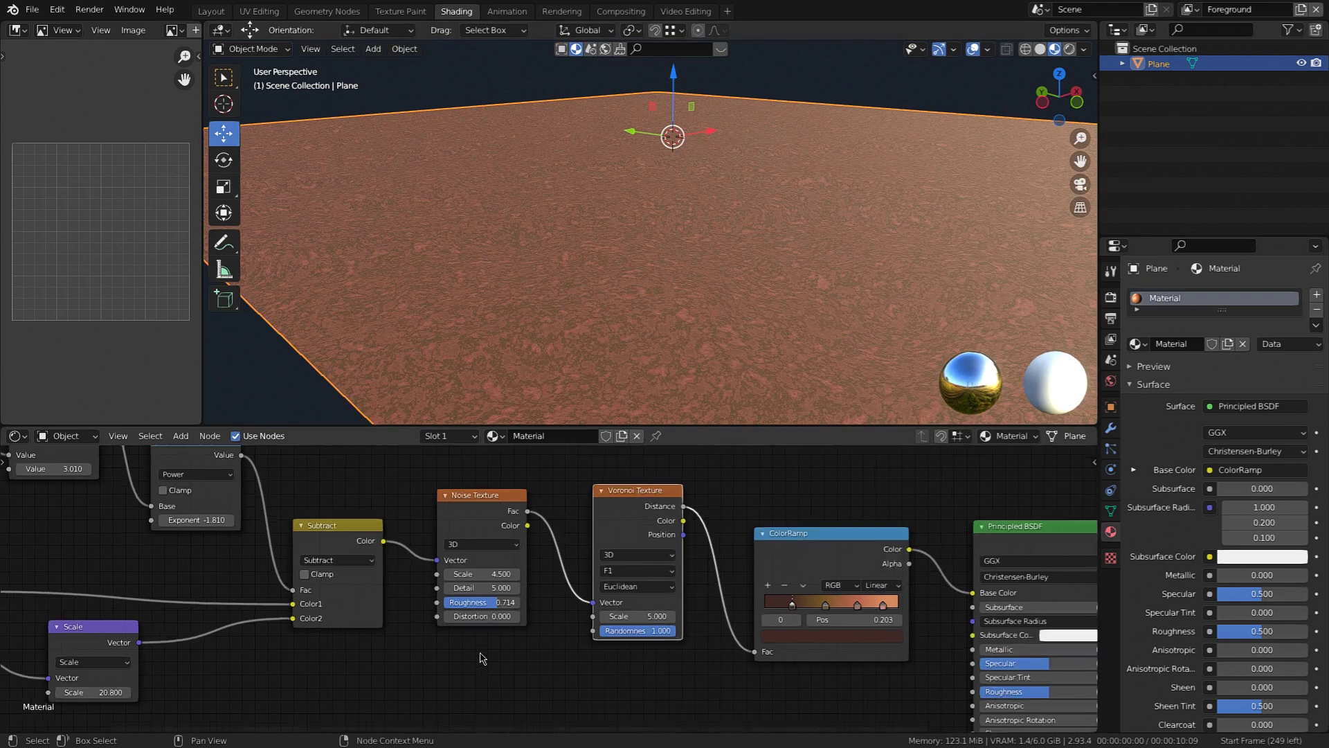
Add a Value node below the Subtract node and connect it to the Scale inputs of the Noise and Voronoi Textures.
{"action": "middle_click_drag", "start_coordinate": [463, 637], "coordinate": [524, 632]}
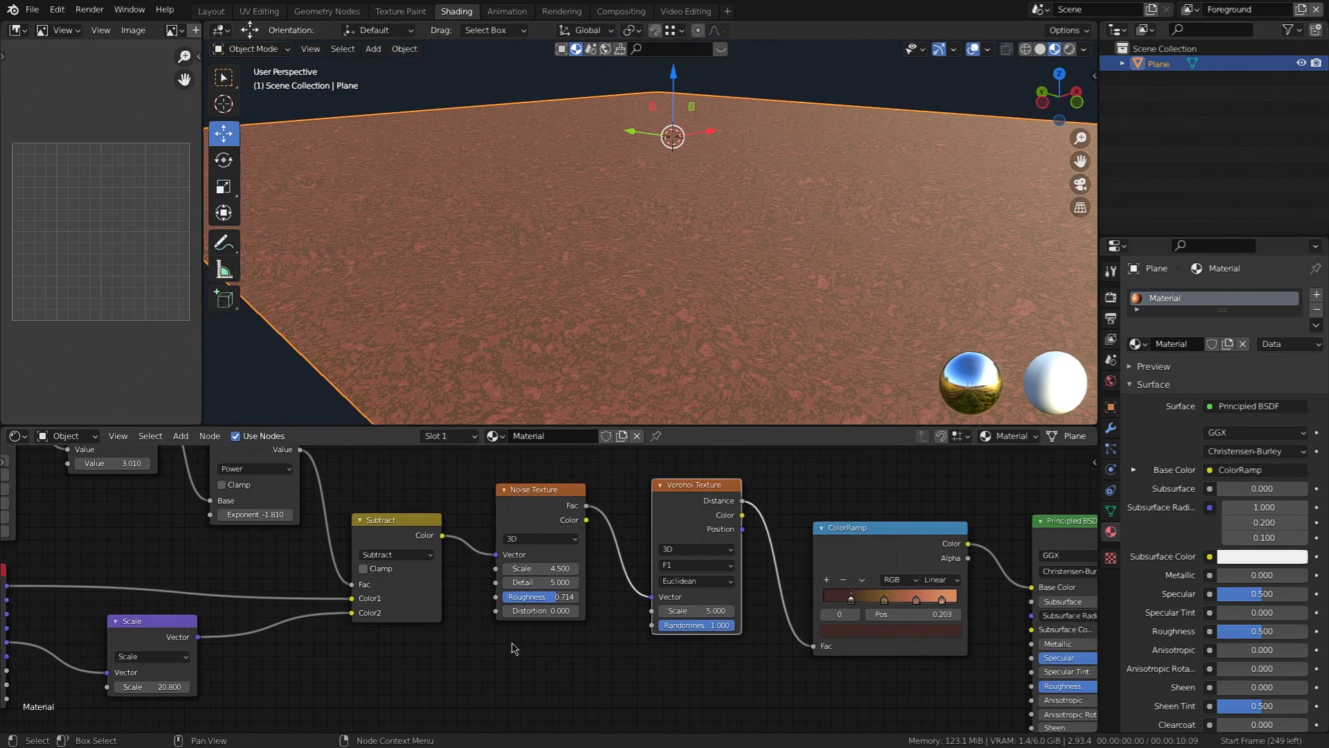
{"action": "key", "text": "shift+a"}
{"action": "mouse_move", "coordinate": [505, 641]}
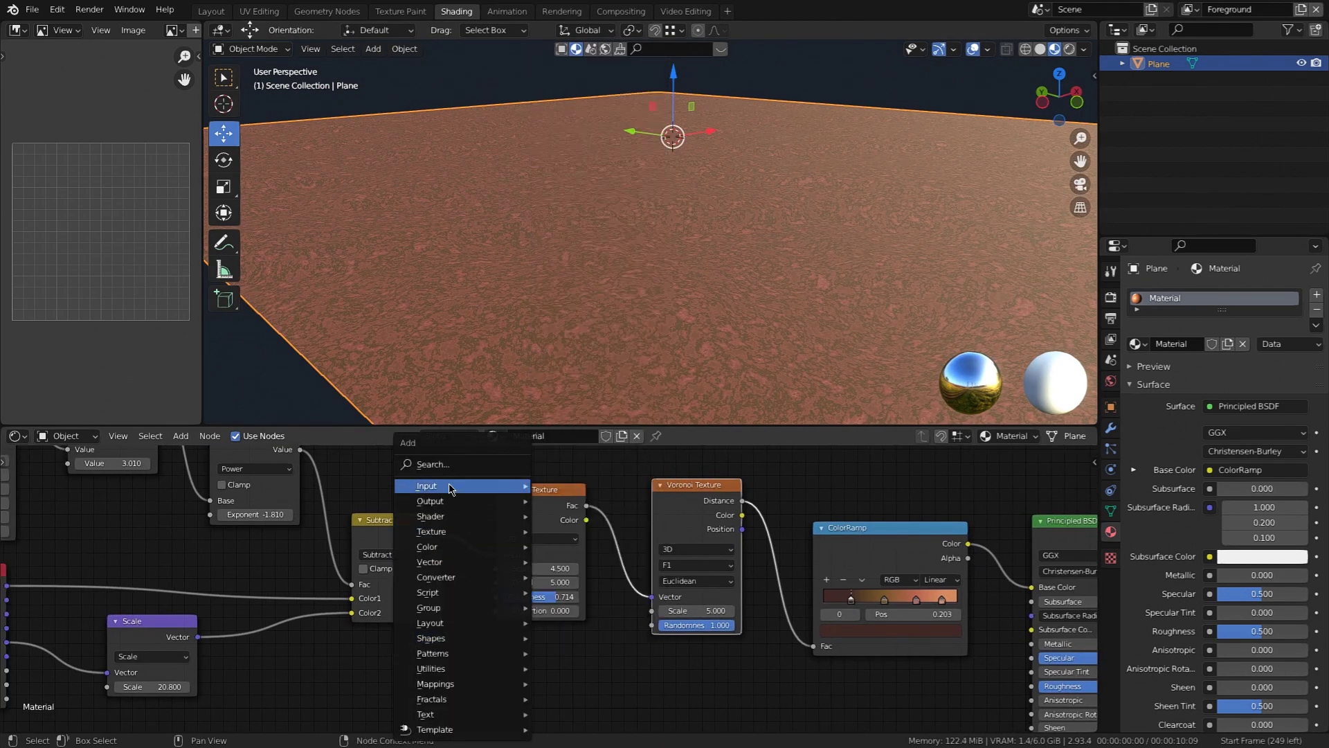
{"action": "mouse_move", "coordinate": [513, 487]}
{"action": "left_click", "coordinate": [581, 433]}
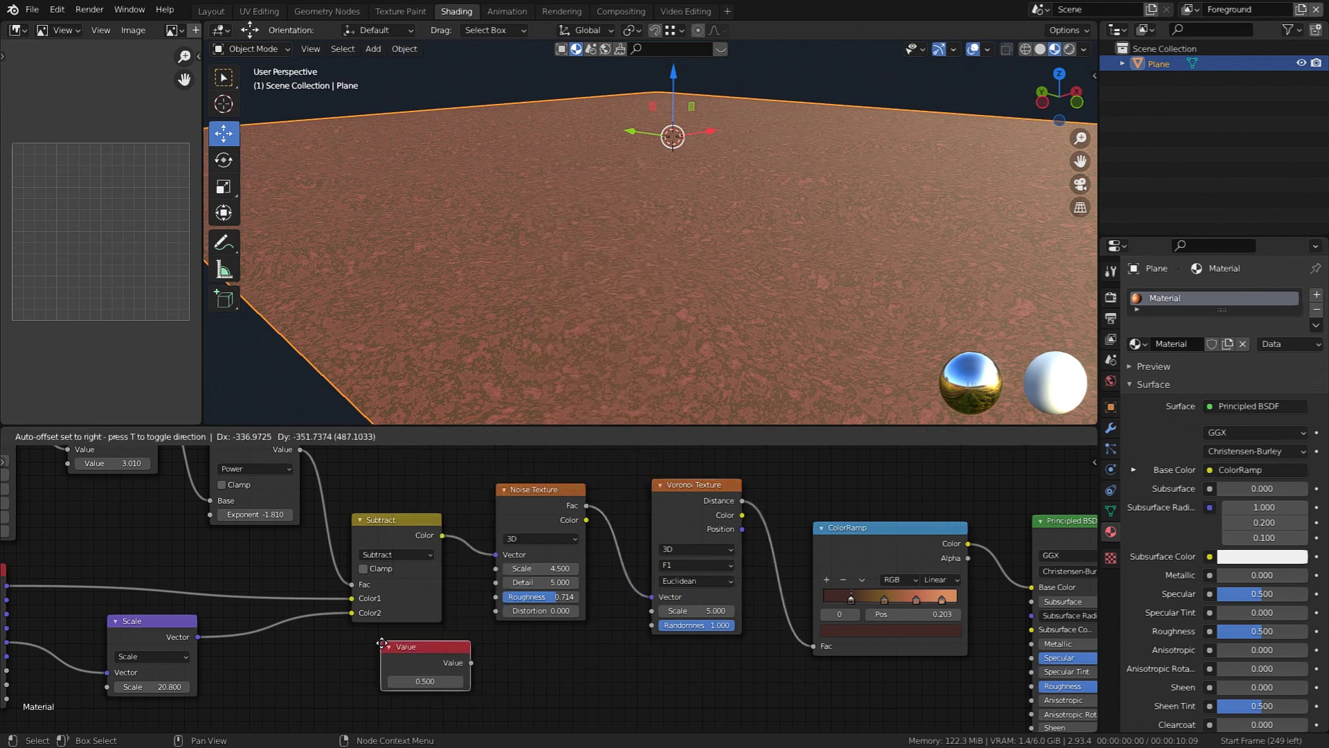
{"action": "left_click", "coordinate": [483, 673]}
{"action": "left_click_drag", "start_coordinate": [474, 666], "coordinate": [494, 571]}
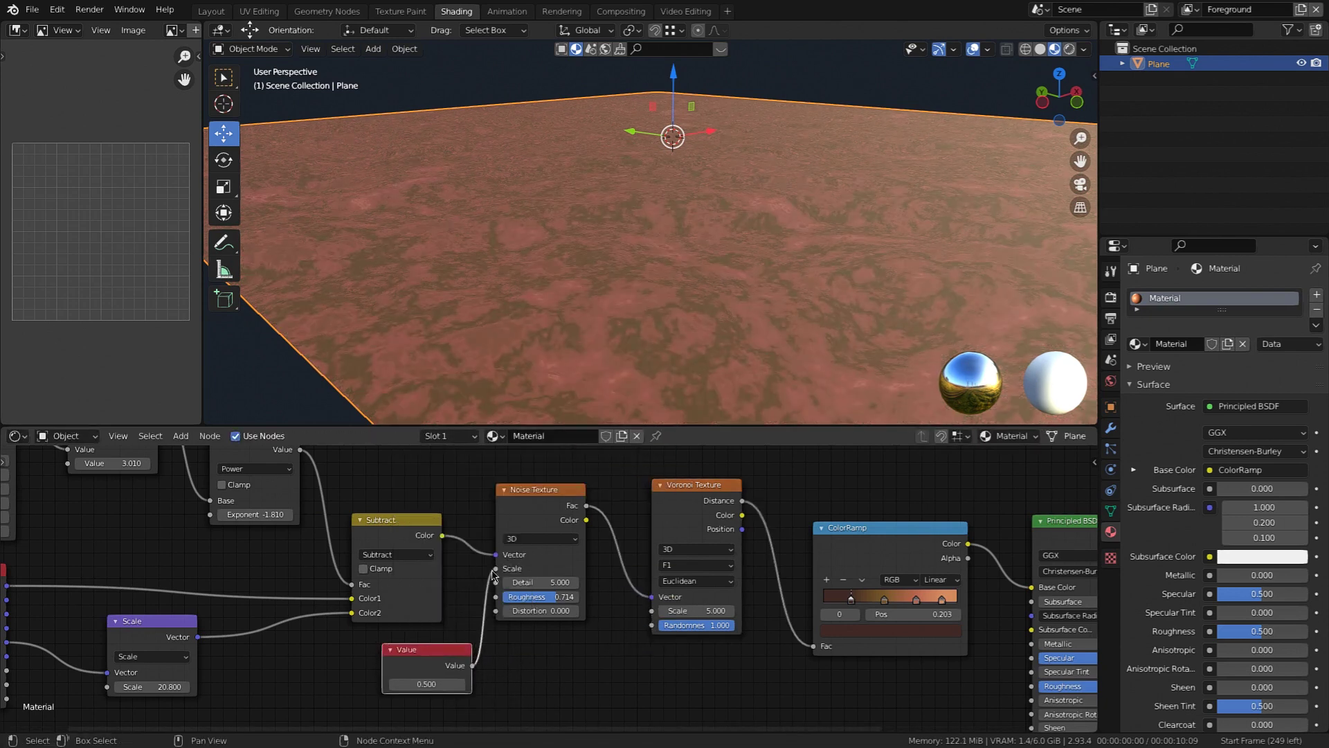
{"action": "left_click_drag", "start_coordinate": [472, 666], "coordinate": [653, 611]}
{"action": "scroll", "coordinate": [637, 299], "scroll_direction": "down", "scroll_amount": 2}
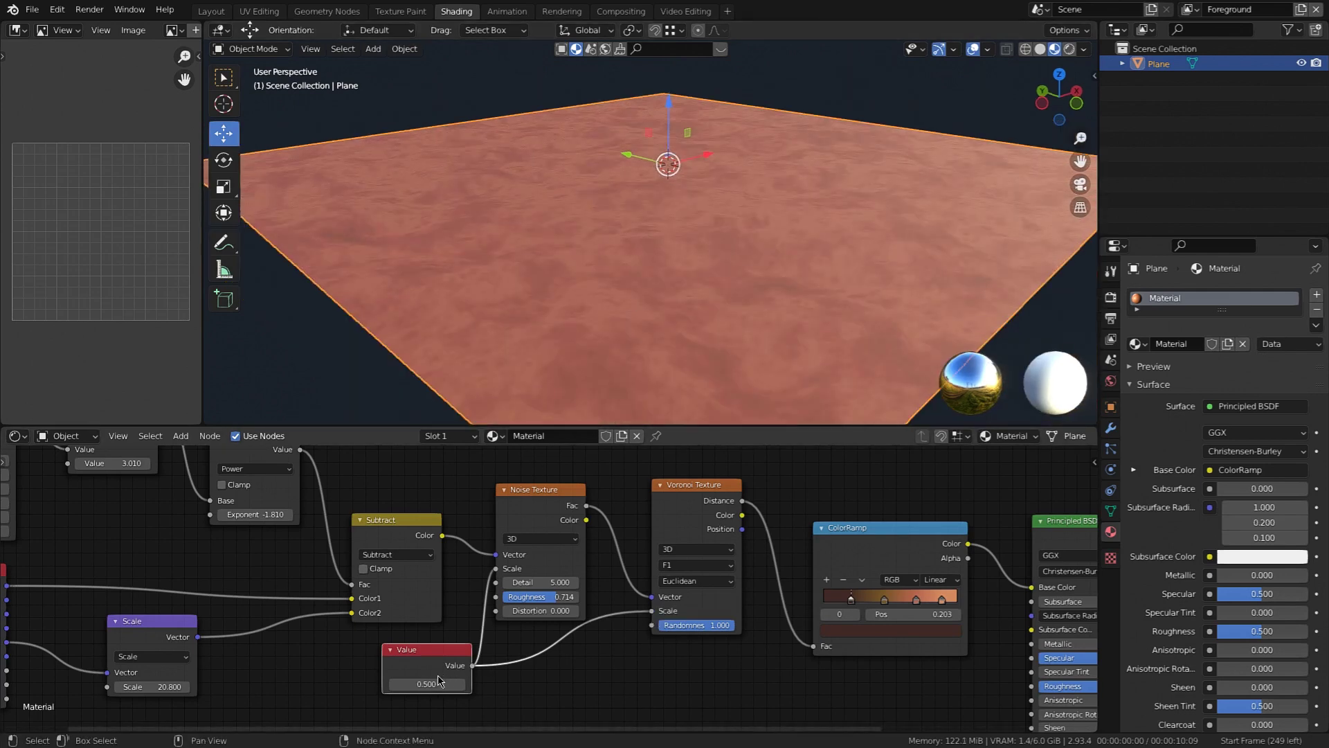
Set the Value node that drives both texture scales to 2.000 and check the pattern on the plane.
{"action": "left_click_drag", "start_coordinate": [428, 683], "coordinate": [509, 683]}
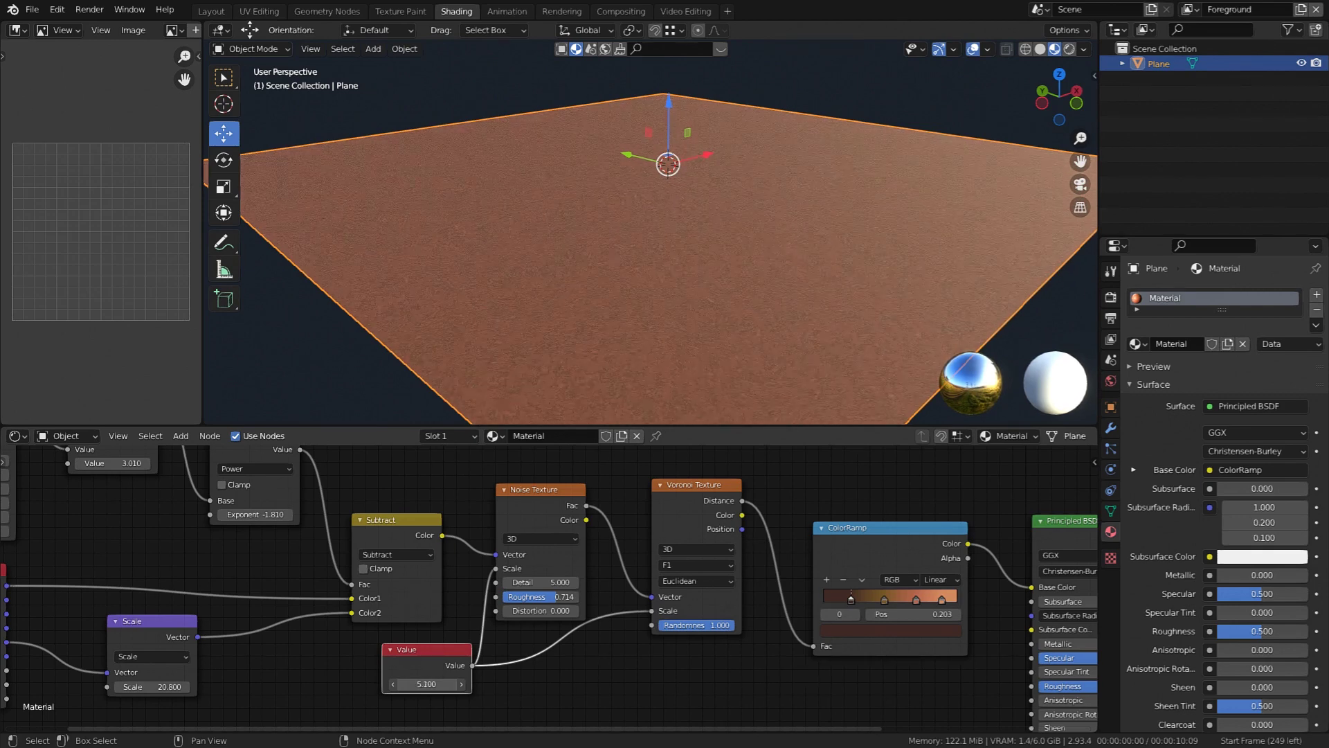
{"action": "left_click_drag", "start_coordinate": [426, 684], "coordinate": [400, 684]}
{"action": "scroll", "coordinate": [796, 223], "scroll_direction": "down", "scroll_amount": 1}
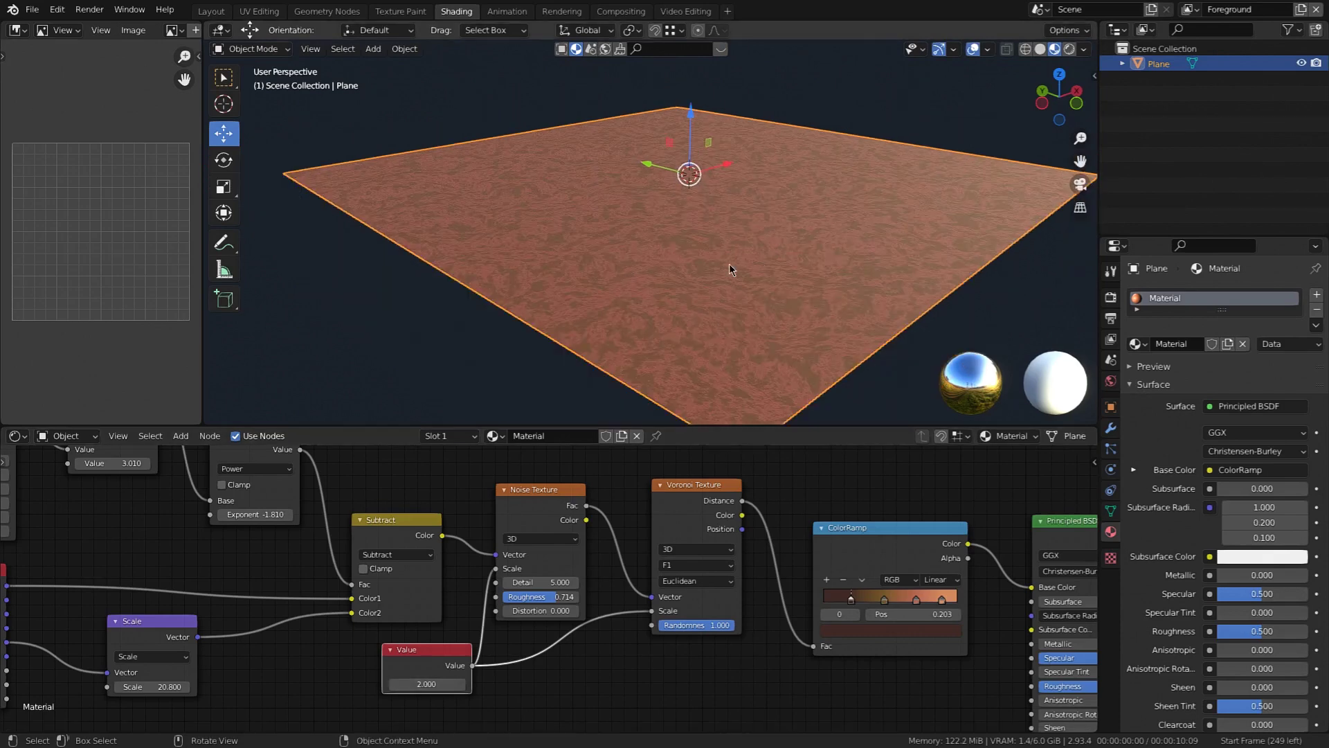
{"action": "scroll", "coordinate": [730, 269], "scroll_direction": "up", "scroll_amount": 3}
Rearrange the ColorRamp's stops: orange inside the red one, dark nearer the start, and golden-brown at 0.497.
{"action": "left_click", "coordinate": [915, 600], "text": "ctrl"}
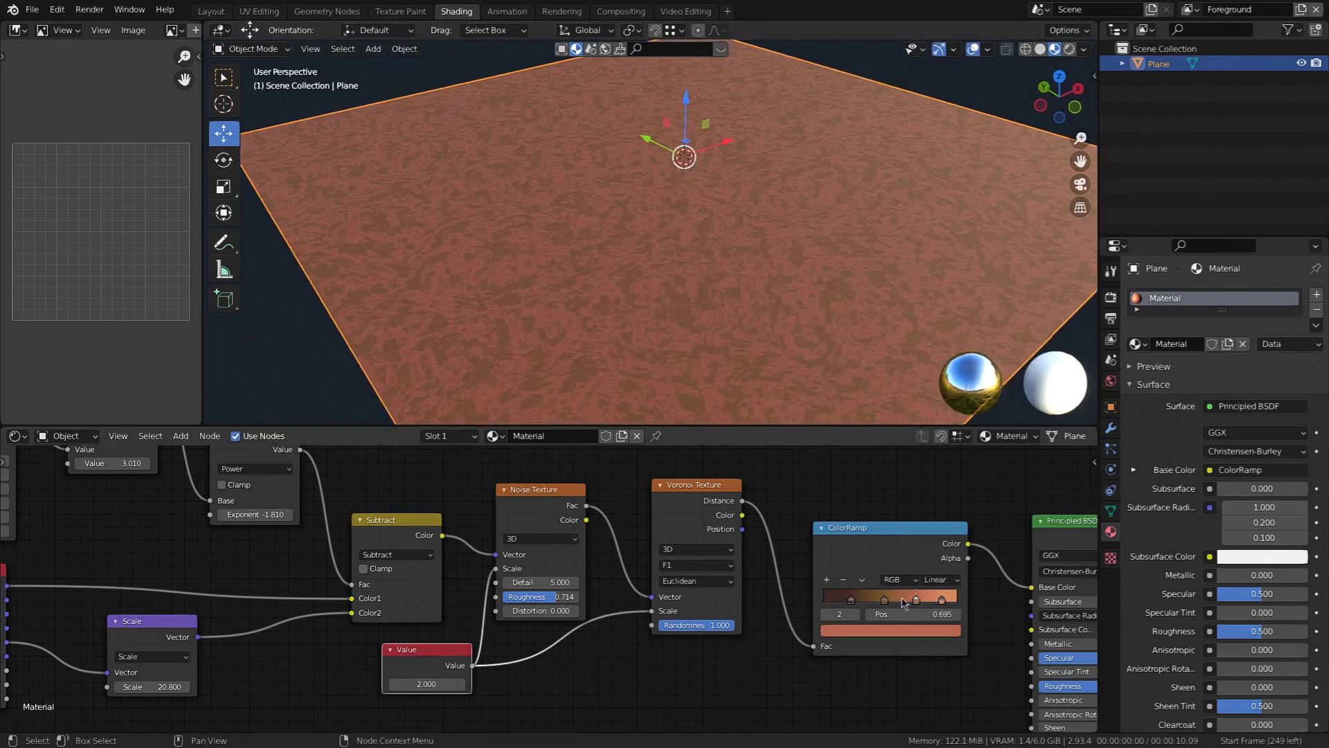
{"action": "left_click_drag", "start_coordinate": [885, 600], "coordinate": [893, 600]}
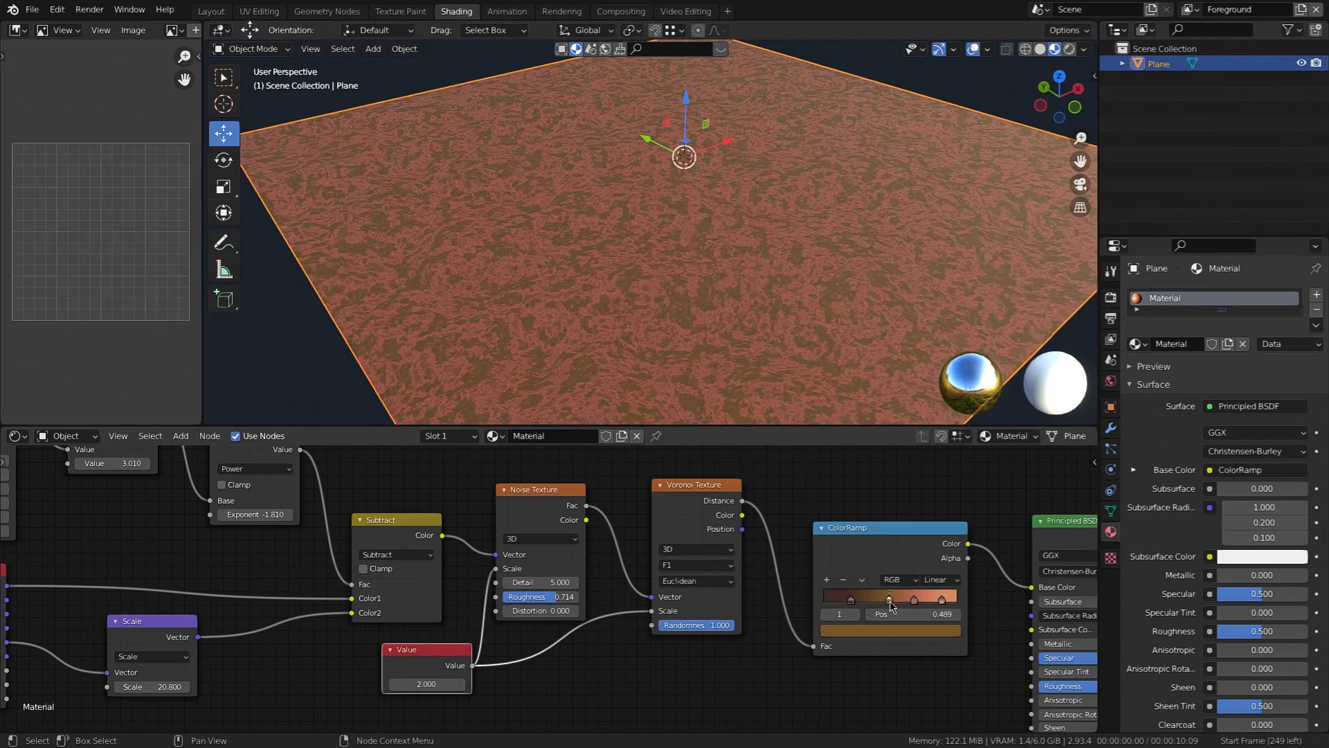
{"action": "left_click", "coordinate": [850, 599]}
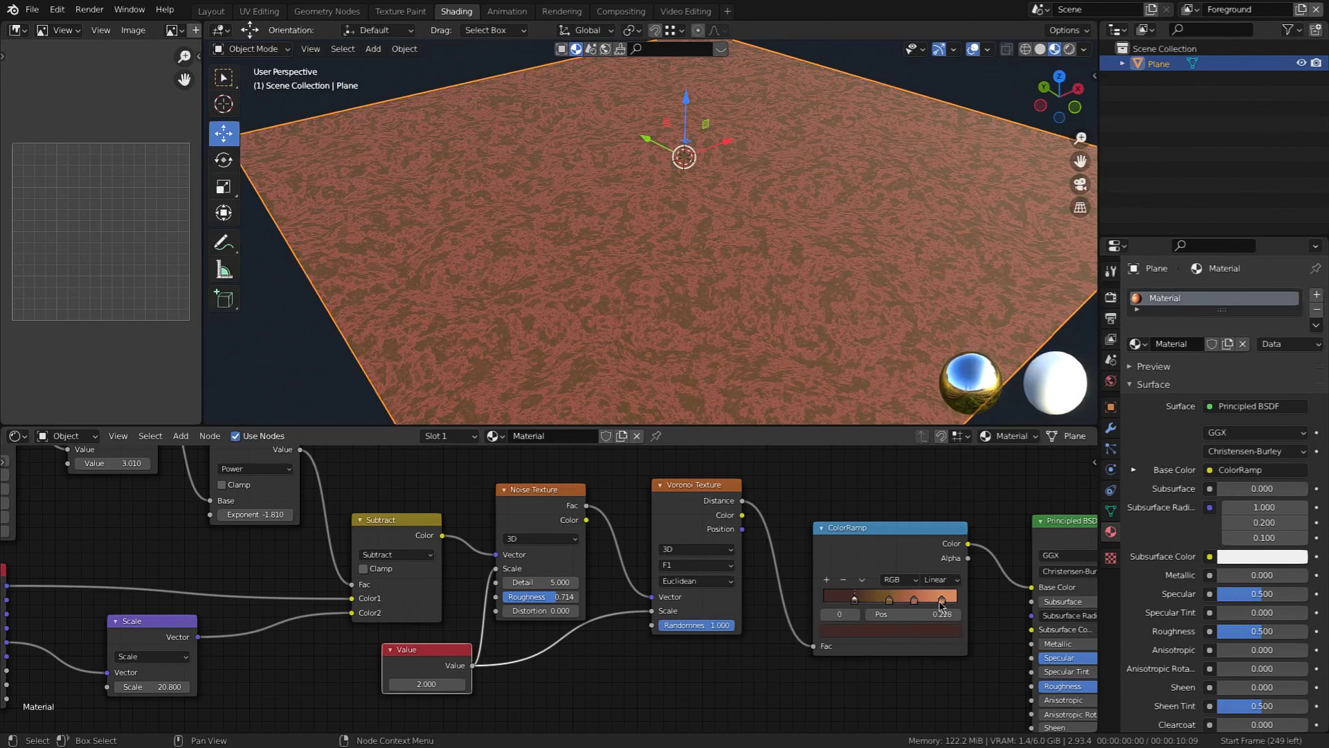
{"action": "left_click_drag", "start_coordinate": [941, 604], "coordinate": [880, 605]}
{"action": "scroll", "coordinate": [646, 277], "scroll_direction": "down", "scroll_amount": 2}
{"action": "scroll", "coordinate": [645, 277], "scroll_direction": "up", "scroll_amount": 5}
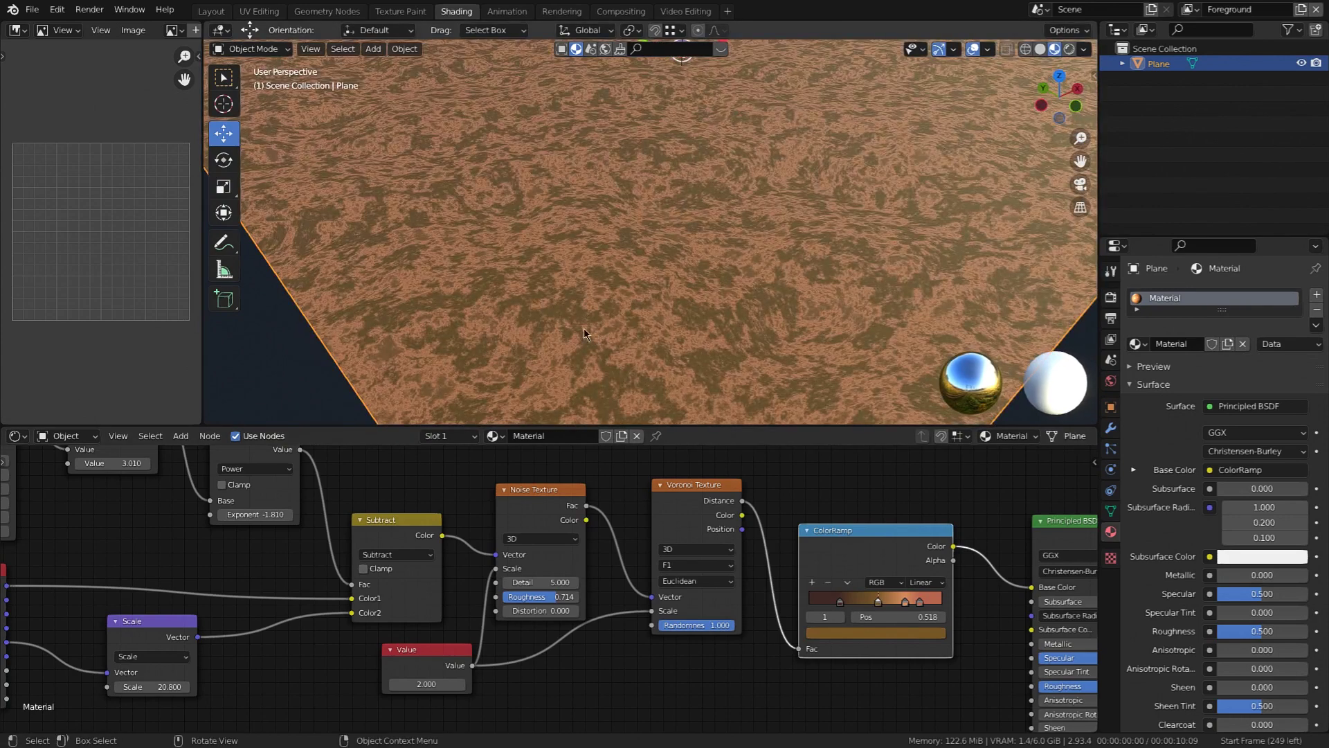
{"action": "left_click_drag", "start_coordinate": [841, 603], "coordinate": [873, 607]}
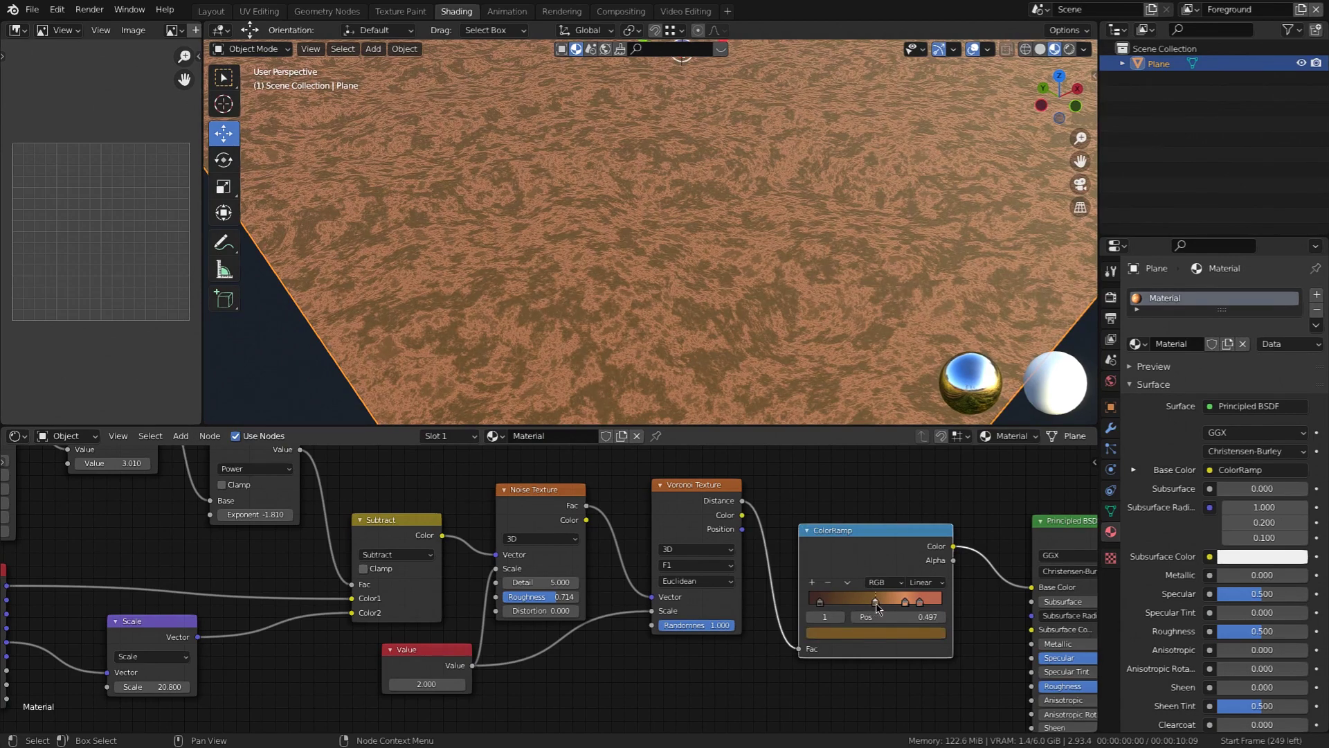
Add a Bump node below the ColorRamp, beside the Principled BSDF.
{"action": "scroll", "coordinate": [629, 246], "scroll_direction": "down", "scroll_amount": 3}
{"action": "middle_click_drag", "start_coordinate": [629, 245], "coordinate": [669, 265], "text": "shift"}
{"action": "scroll", "coordinate": [619, 607], "scroll_direction": "down", "scroll_amount": 3}
{"action": "middle_click_drag", "start_coordinate": [620, 606], "coordinate": [528, 652], "text": "shift"}
{"action": "middle_click_drag", "start_coordinate": [620, 638], "coordinate": [542, 596], "text": "shift"}
{"action": "scroll", "coordinate": [542, 596], "scroll_direction": "down", "scroll_amount": 2}
{"action": "middle_click_drag", "start_coordinate": [598, 646], "coordinate": [646, 600], "text": "shift"}
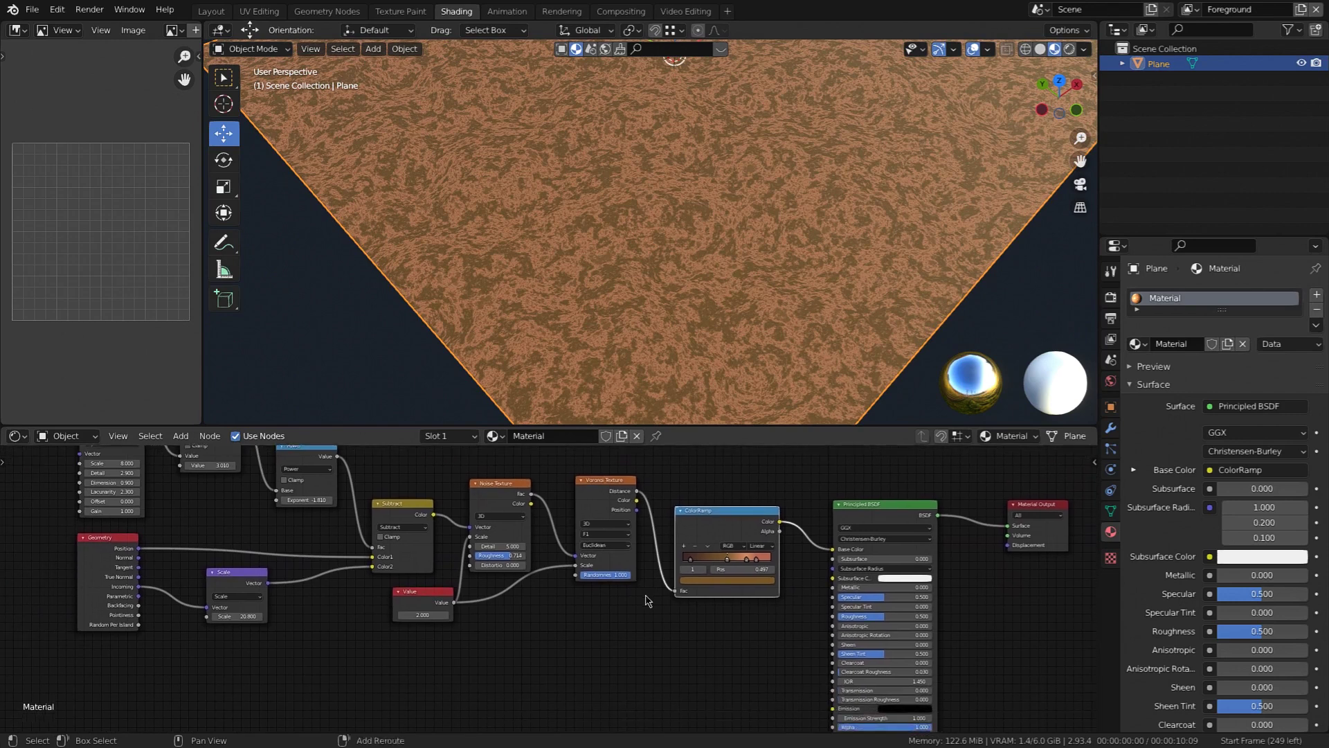
{"action": "scroll", "coordinate": [544, 636], "scroll_direction": "up", "scroll_amount": 1}
{"action": "middle_click_drag", "start_coordinate": [575, 650], "coordinate": [584, 656]}
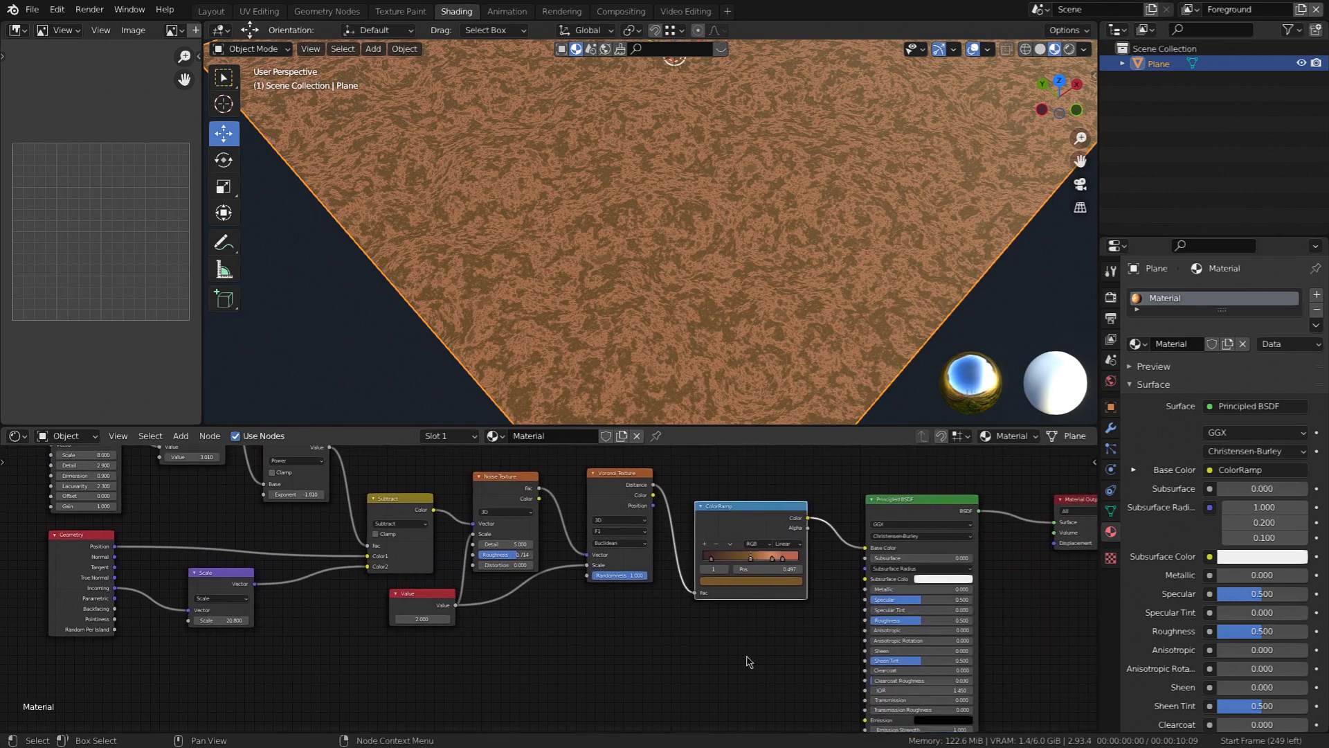
{"action": "key", "text": "shift+a"}
{"action": "mouse_move", "coordinate": [683, 563]}
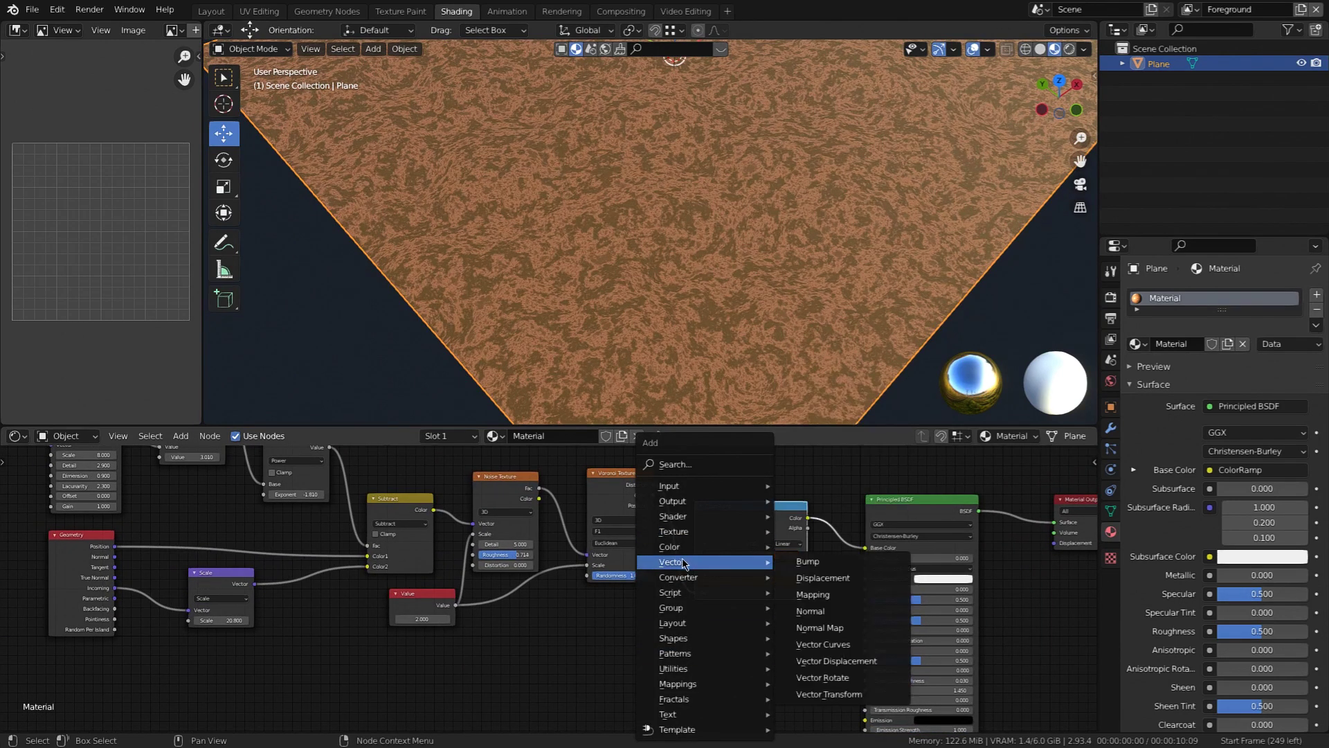
{"action": "left_click", "coordinate": [807, 561]}
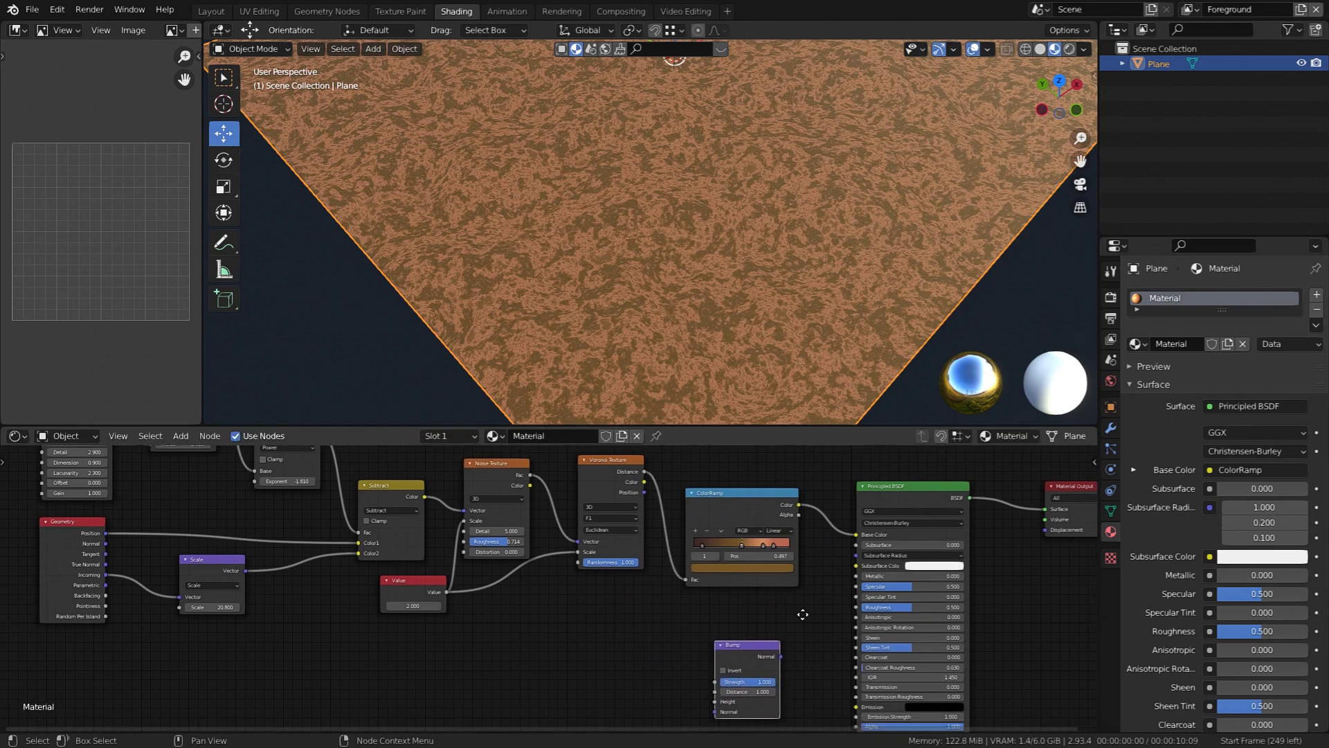
{"action": "mouse_move", "coordinate": [802, 614]}
{"action": "middle_mouse_down"}
{"action": "mouse_move", "coordinate": [808, 583]}
{"action": "mouse_move", "coordinate": [822, 604]}
{"action": "middle_mouse_up"}
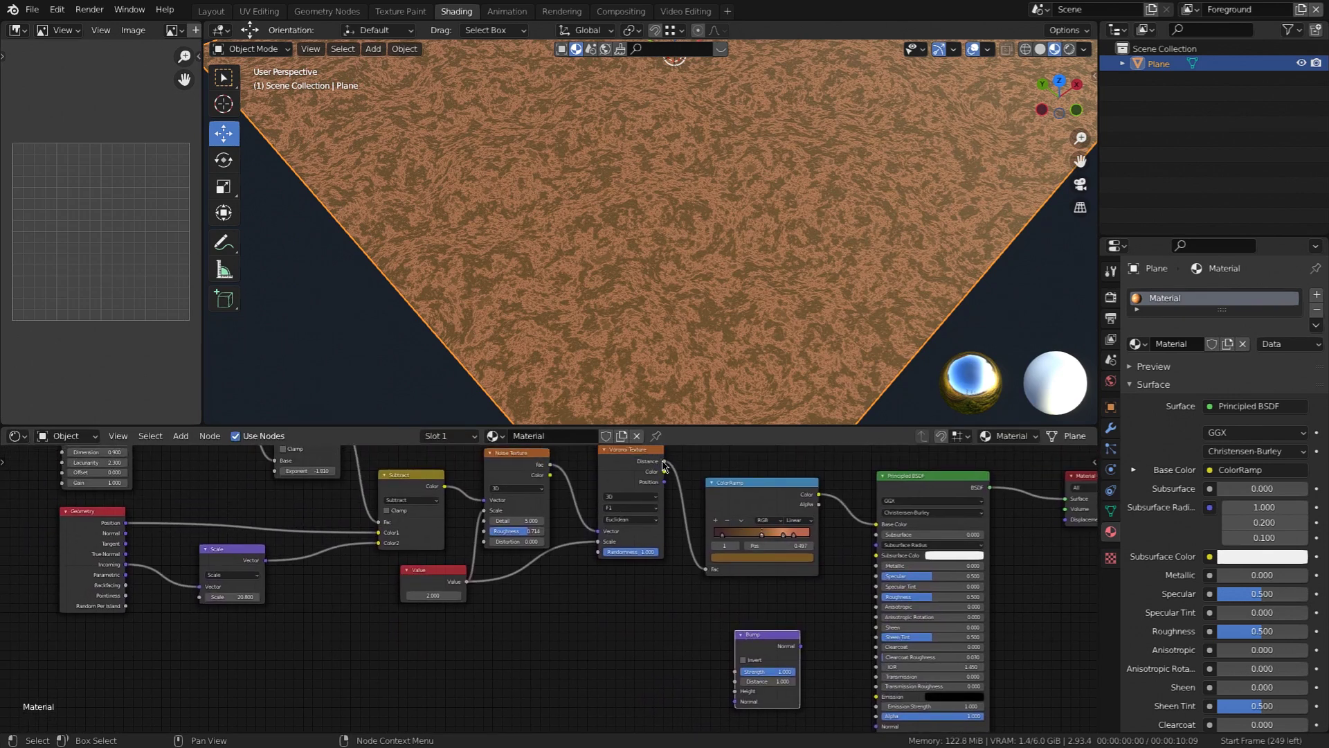
Connect the Voronoi Texture's Distance to the Bump's Height and the Bump's Normal to the Principled BSDF's Normal.
{"action": "left_click_drag", "start_coordinate": [664, 462], "coordinate": [737, 692]}
{"action": "middle_click_drag", "start_coordinate": [812, 667], "coordinate": [801, 636]}
{"action": "left_click_drag", "start_coordinate": [793, 621], "coordinate": [873, 707]}
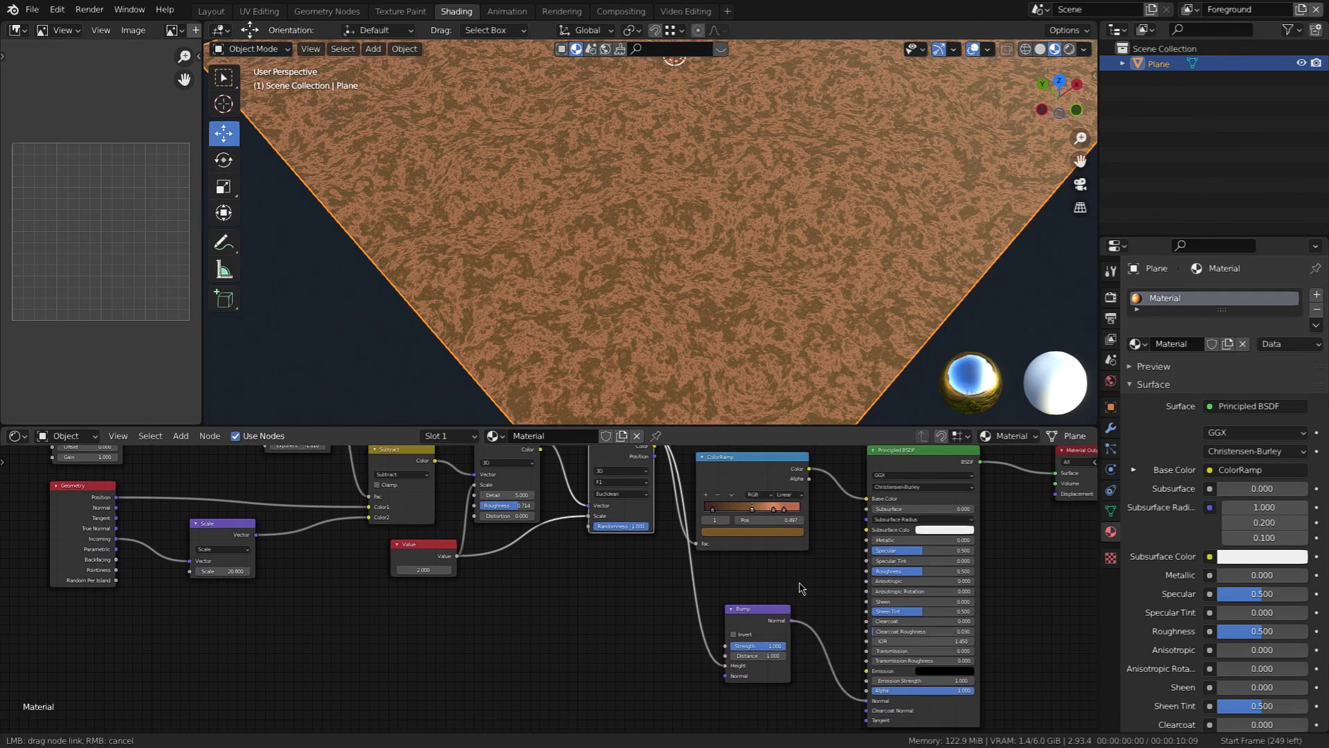
{"action": "scroll", "coordinate": [653, 232], "scroll_direction": "down", "scroll_amount": 1}
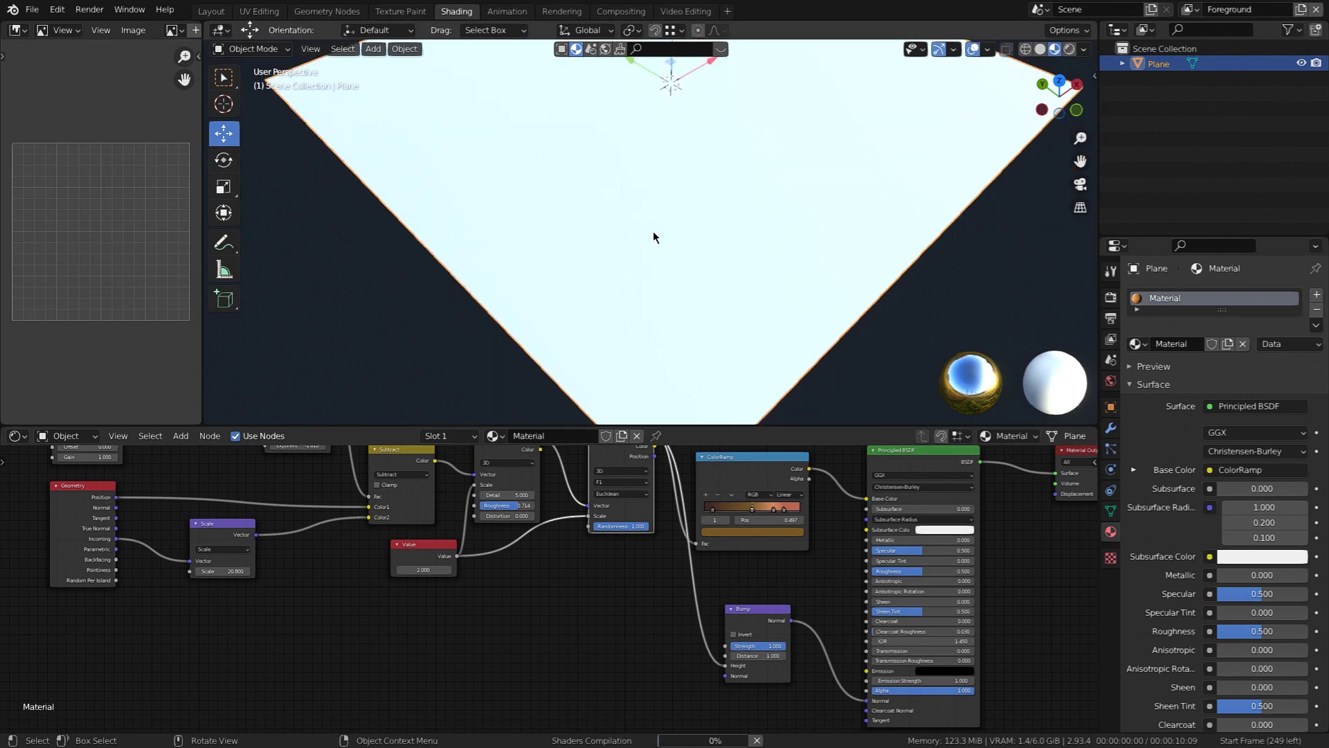
{"action": "mouse_move", "coordinate": [654, 236]}
{"action": "middle_mouse_down"}
{"action": "mouse_move", "coordinate": [650, 270]}
{"action": "mouse_move", "coordinate": [675, 227]}
{"action": "mouse_move", "coordinate": [655, 229]}
{"action": "mouse_move", "coordinate": [696, 247]}
{"action": "mouse_move", "coordinate": [667, 236]}
{"action": "middle_mouse_up"}
{"action": "scroll", "coordinate": [666, 235], "scroll_direction": "up", "scroll_amount": 1}
{"action": "middle_click_drag", "start_coordinate": [621, 666], "coordinate": [569, 661]}
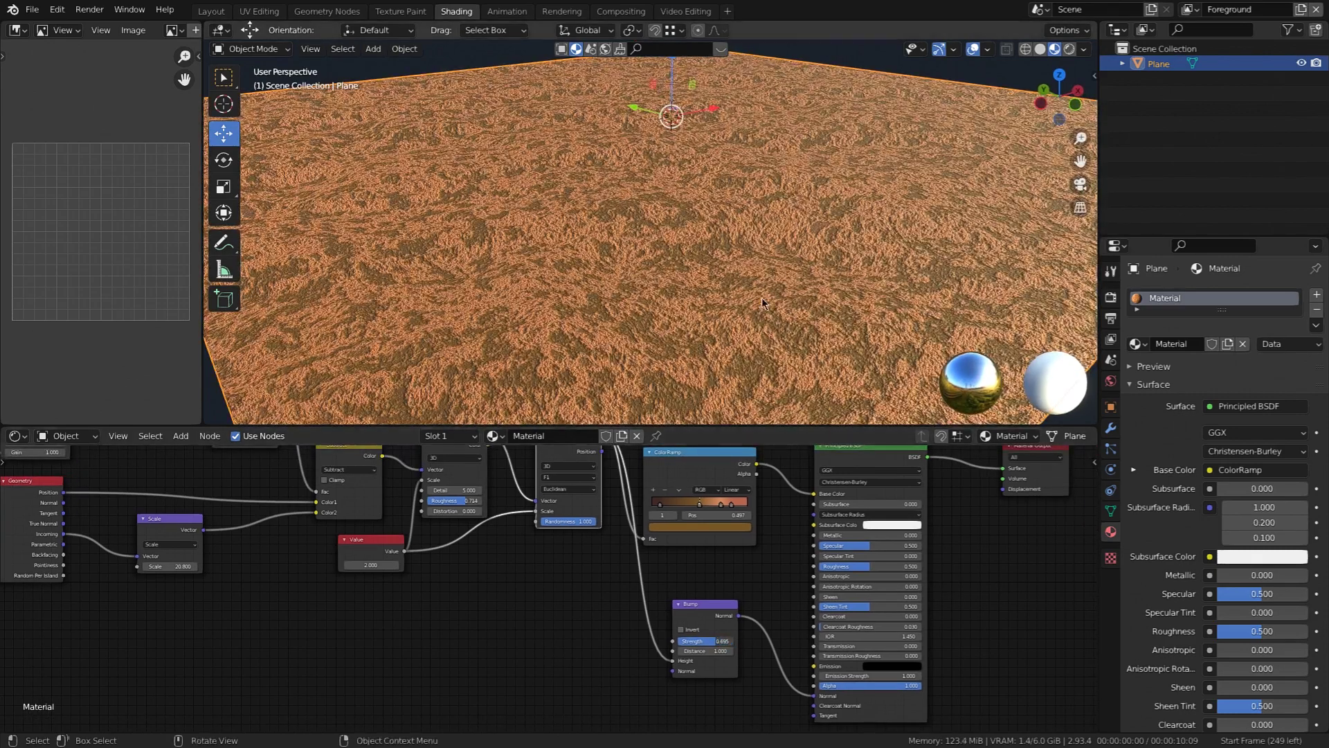
Set the Value node that drives the Noise and Voronoi Texture scales to 0.700 and check the plane.
{"action": "scroll", "coordinate": [764, 297], "scroll_direction": "down", "scroll_amount": 2}
{"action": "middle_click_drag", "start_coordinate": [762, 285], "coordinate": [702, 291]}
{"action": "scroll", "coordinate": [756, 263], "scroll_direction": "up", "scroll_amount": 2}
{"action": "scroll", "coordinate": [724, 256], "scroll_direction": "down", "scroll_amount": 2}
{"action": "scroll", "coordinate": [700, 270], "scroll_direction": "up", "scroll_amount": 2}
{"action": "scroll", "coordinate": [699, 272], "scroll_direction": "down", "scroll_amount": 1}
{"action": "scroll", "coordinate": [537, 661], "scroll_direction": "up", "scroll_amount": 1}
{"action": "middle_click_drag", "start_coordinate": [522, 606], "coordinate": [538, 648]}
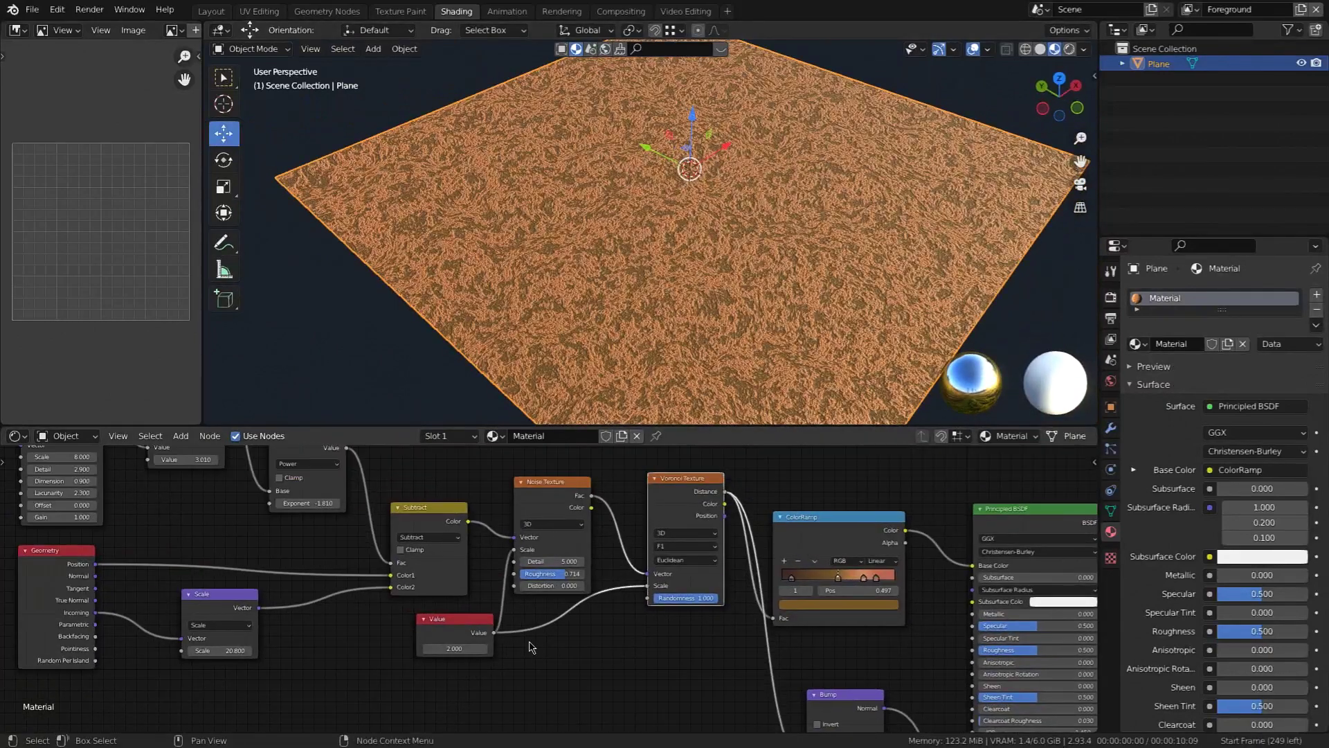
{"action": "mouse_move", "coordinate": [462, 649]}
{"action": "left_mouse_down"}
{"action": "mouse_move", "coordinate": [501, 648]}
{"action": "mouse_move", "coordinate": [453, 648]}
{"action": "left_mouse_up"}
{"action": "middle_click_drag", "start_coordinate": [657, 342], "coordinate": [666, 272]}
{"action": "scroll", "coordinate": [580, 622], "scroll_direction": "down", "scroll_amount": 1}
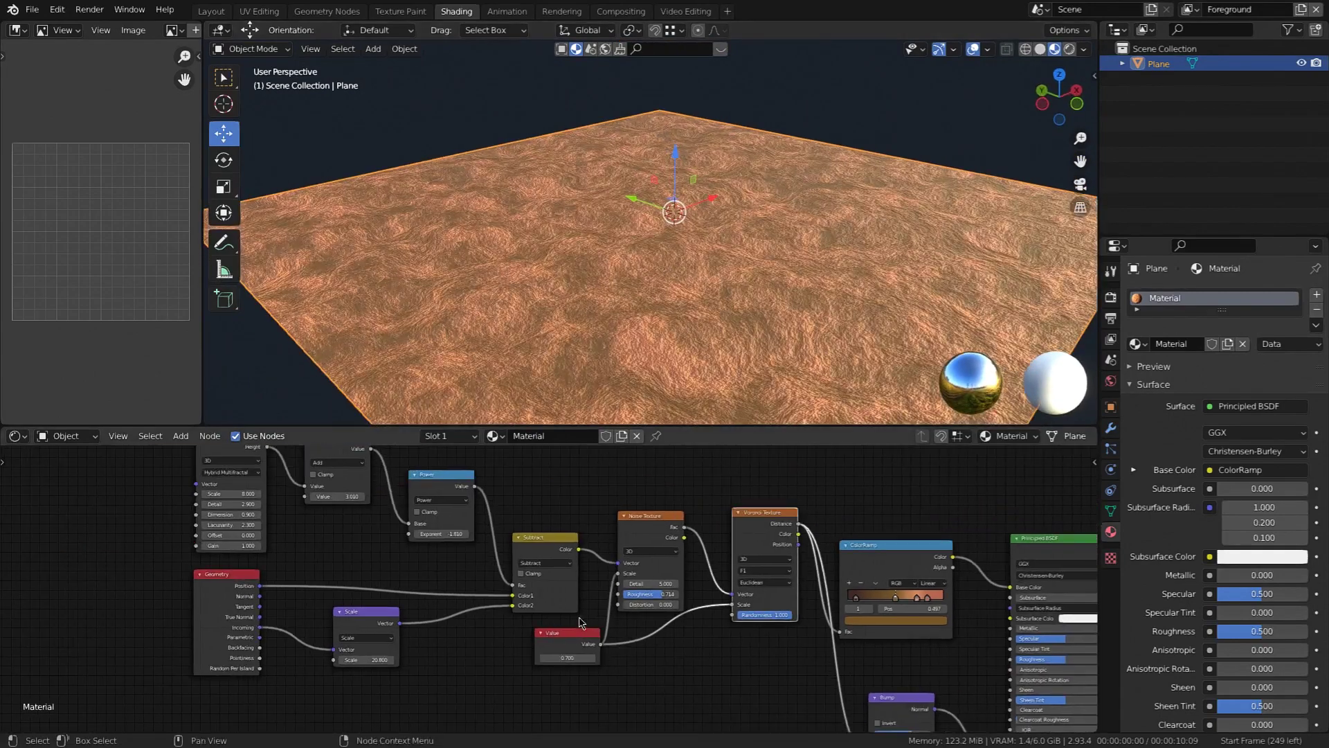
Move the ColorRamp and the shader nodes farther from the Voronoi Texture, placing the ColorRamp higher than the Principled BSDF.
{"action": "middle_click_drag", "start_coordinate": [566, 640], "coordinate": [393, 597]}
{"action": "scroll", "coordinate": [565, 627], "scroll_direction": "down", "scroll_amount": 1}
{"action": "scroll", "coordinate": [445, 576], "scroll_direction": "down", "scroll_amount": 1}
{"action": "middle_click_drag", "start_coordinate": [320, 515], "coordinate": [416, 531], "text": "shift"}
{"action": "middle_click_drag", "start_coordinate": [485, 605], "coordinate": [470, 642], "text": "shift"}
{"action": "middle_click_drag", "start_coordinate": [686, 274], "coordinate": [625, 260], "text": "shift"}
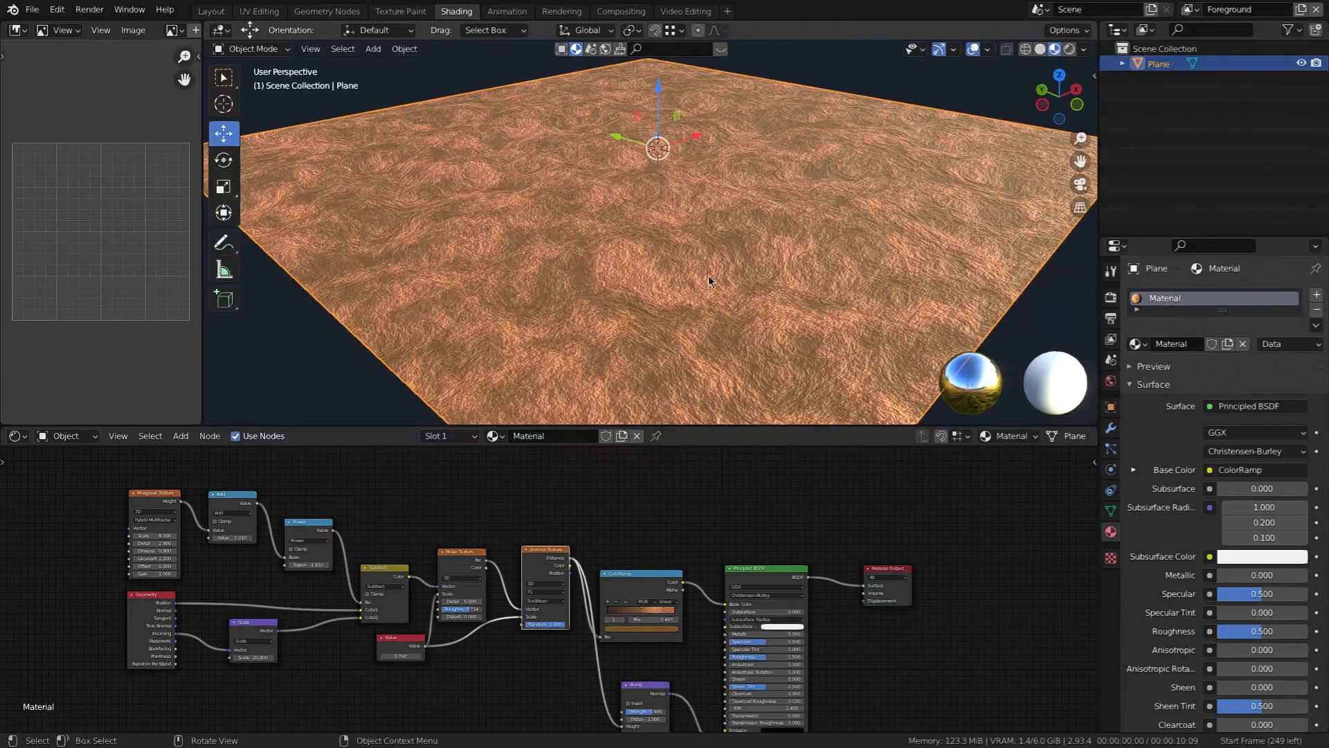
{"action": "middle_click_drag", "start_coordinate": [822, 617], "coordinate": [720, 596], "text": "shift"}
{"action": "left_click_drag", "start_coordinate": [528, 493], "coordinate": [816, 591]}
{"action": "left_click_drag", "start_coordinate": [555, 555], "coordinate": [588, 498]}
{"action": "left_click", "coordinate": [617, 532]}
{"action": "middle_click_drag", "start_coordinate": [451, 512], "coordinate": [636, 580]}
{"action": "scroll", "coordinate": [497, 585], "scroll_direction": "up", "scroll_amount": 2}
Add a second ColorRamp above the Noise Texture and feed its Fac from the Power node's Value output.
{"action": "left_click_drag", "start_coordinate": [405, 579], "coordinate": [483, 531]}
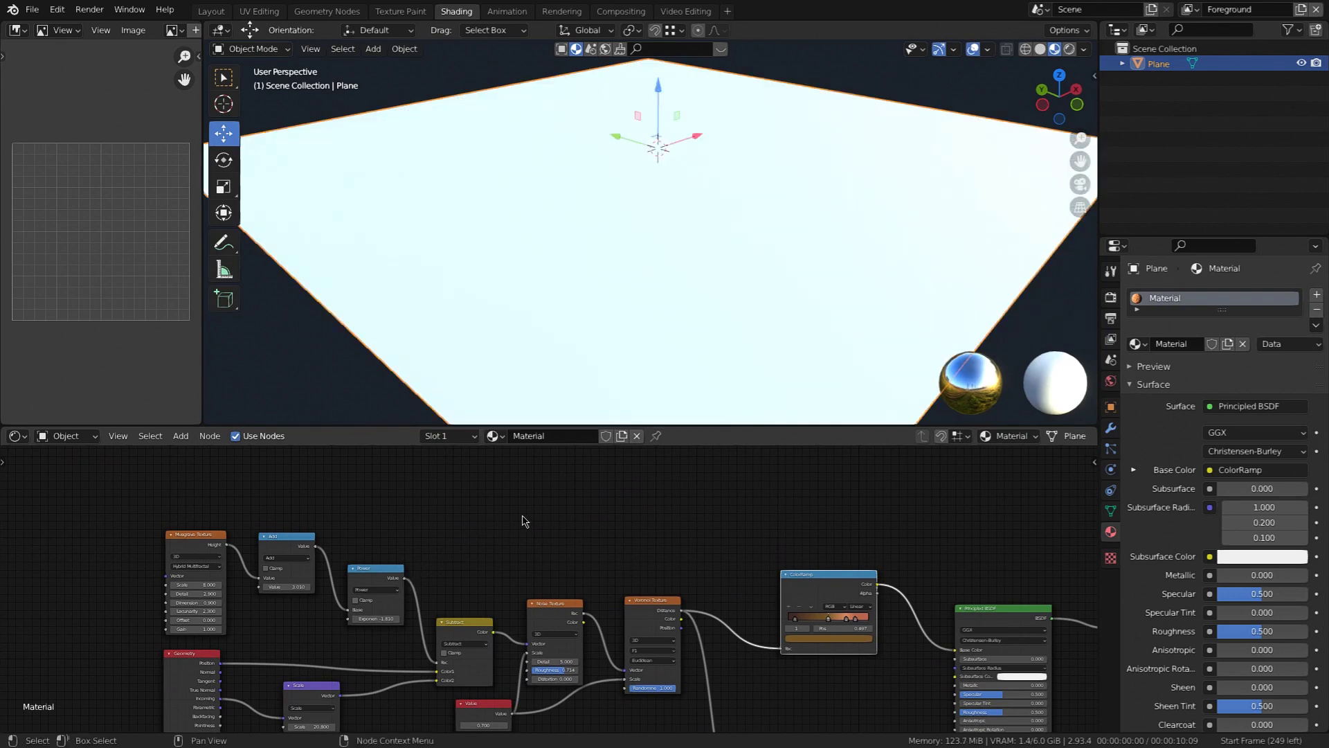
{"action": "key", "text": "shift+a"}
{"action": "mouse_move", "coordinate": [499, 530]}
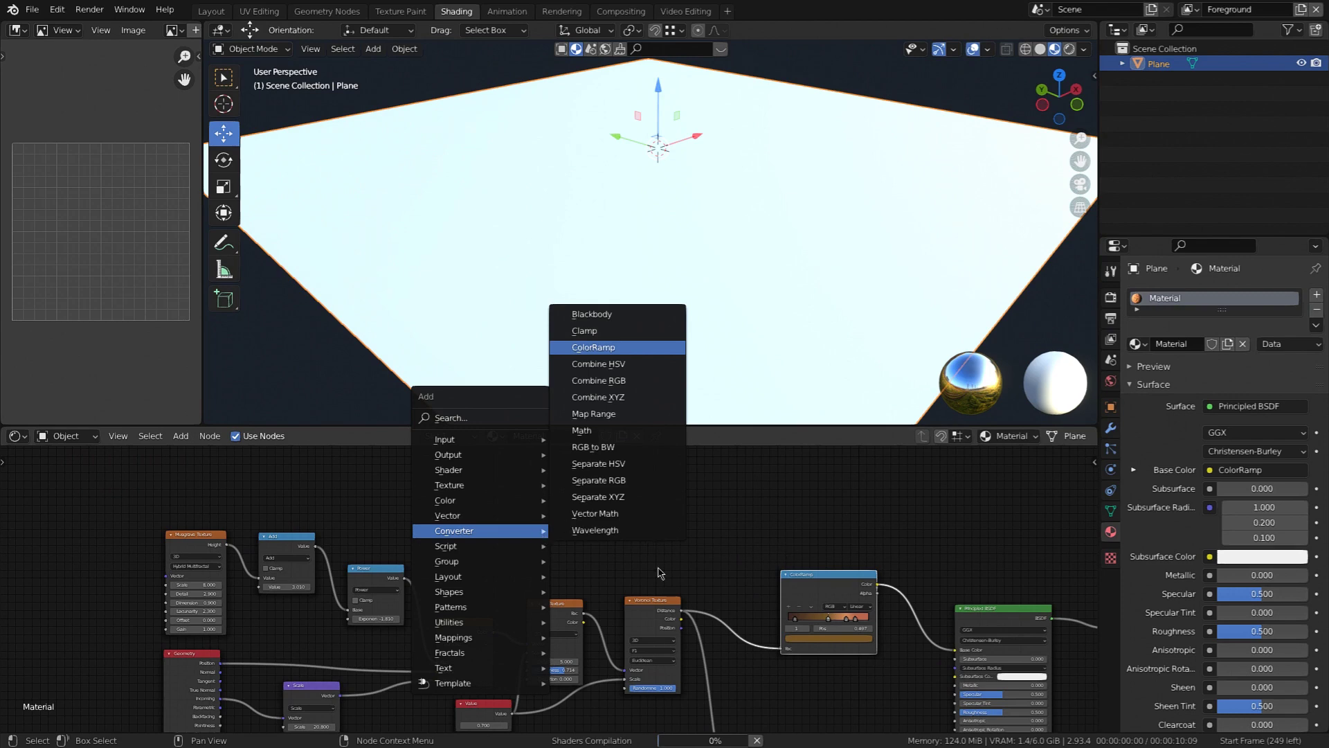
{"action": "left_click", "coordinate": [594, 348]}
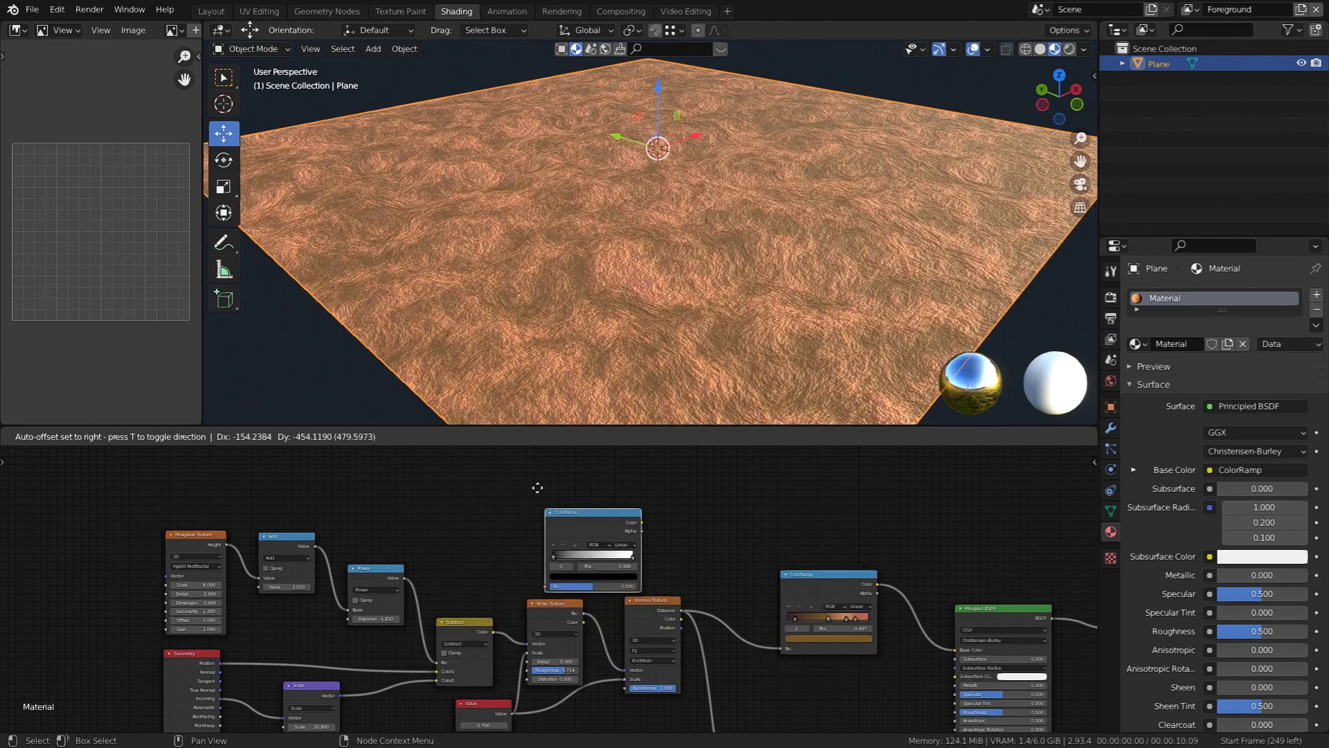
{"action": "left_click", "coordinate": [513, 479]}
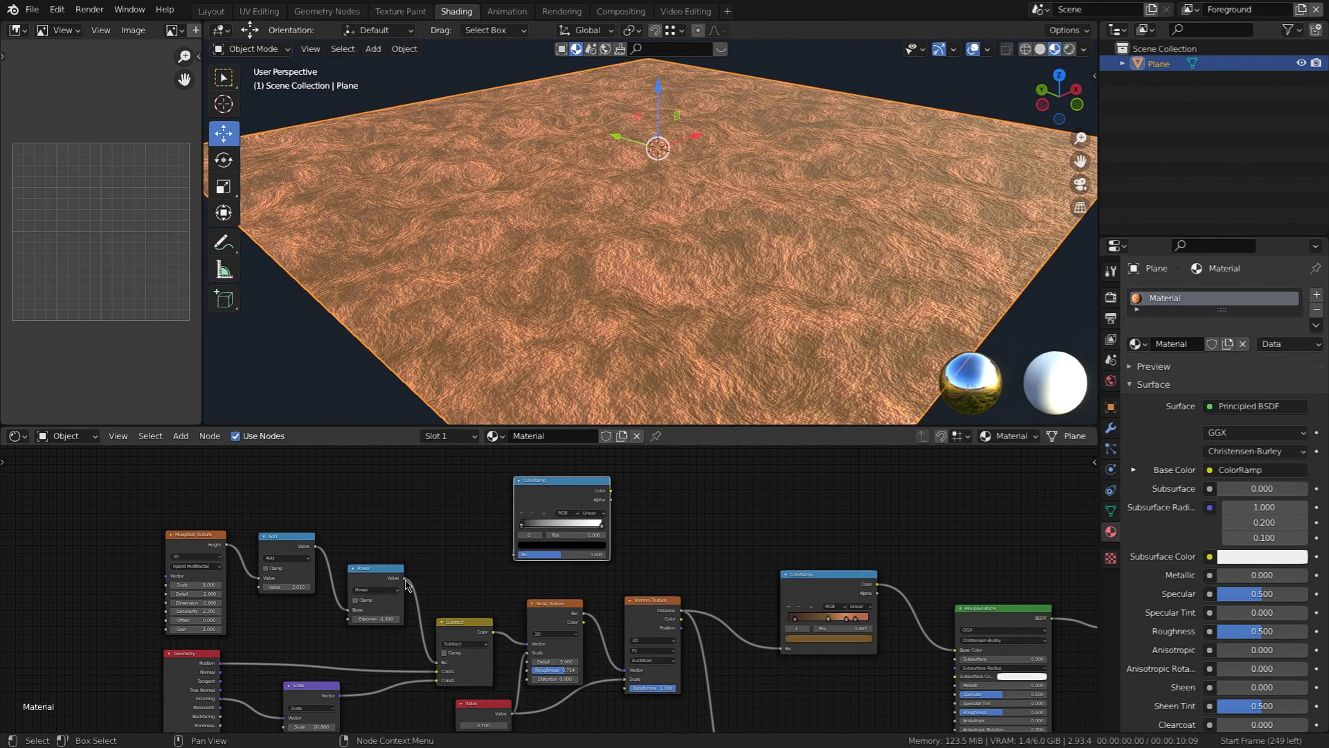
{"action": "left_click_drag", "start_coordinate": [405, 579], "coordinate": [518, 554]}
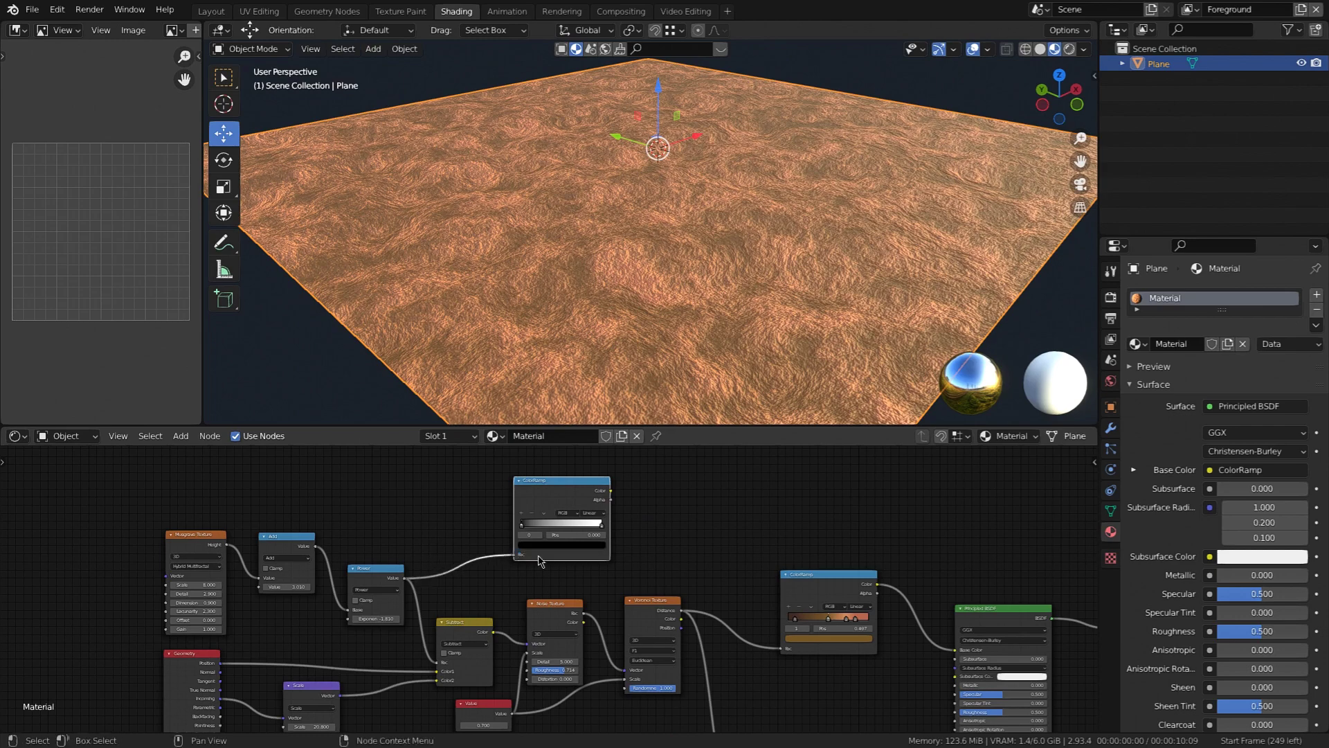
Preview the new ColorRamp's output on the plane and inspect the grayscale pattern from several angles.
{"action": "left_click", "coordinate": [569, 496], "text": "ctrl+shift"}
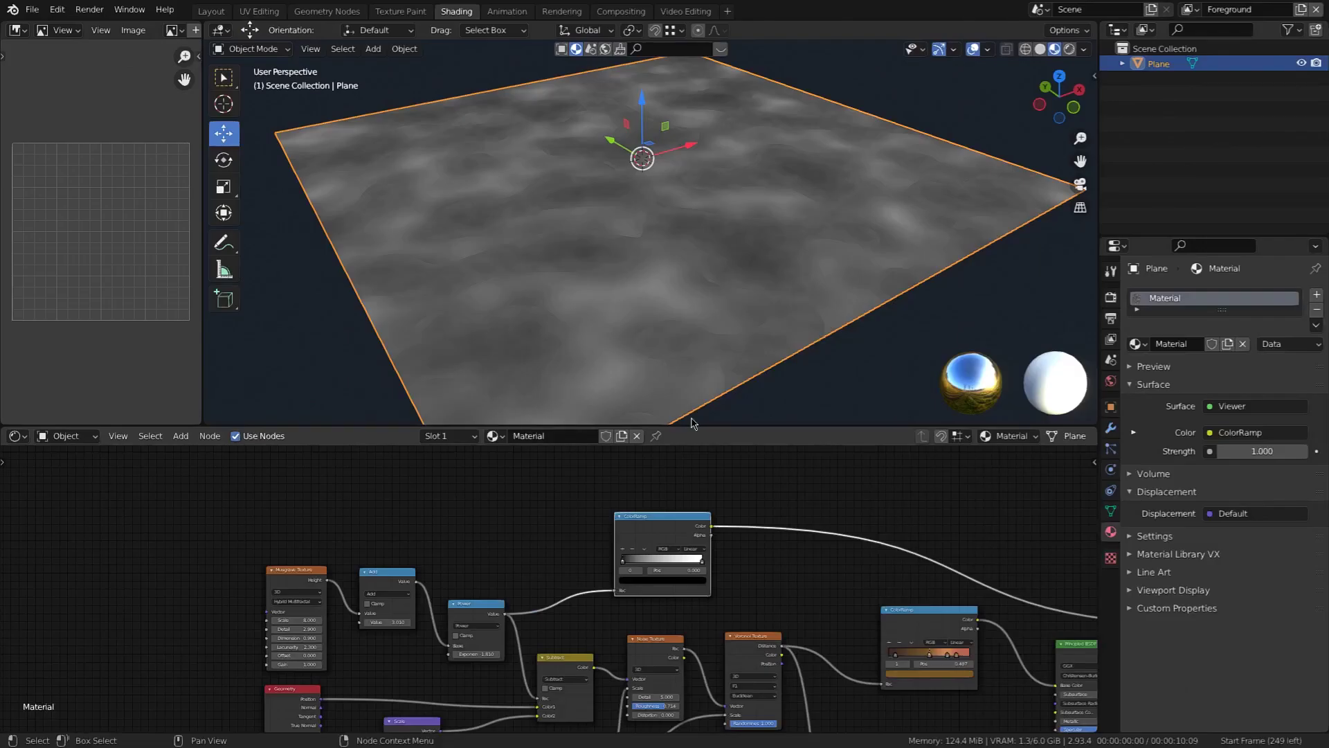
{"action": "mouse_move", "coordinate": [654, 219]}
{"action": "middle_mouse_down"}
{"action": "mouse_move", "coordinate": [626, 201]}
{"action": "mouse_move", "coordinate": [629, 232]}
{"action": "mouse_move", "coordinate": [632, 217]}
{"action": "middle_mouse_up"}
{"action": "scroll", "coordinate": [639, 227], "scroll_direction": "down", "scroll_amount": 1}
{"action": "scroll", "coordinate": [638, 226], "scroll_direction": "up", "scroll_amount": 1}
{"action": "scroll", "coordinate": [633, 217], "scroll_direction": "up", "scroll_amount": 2}
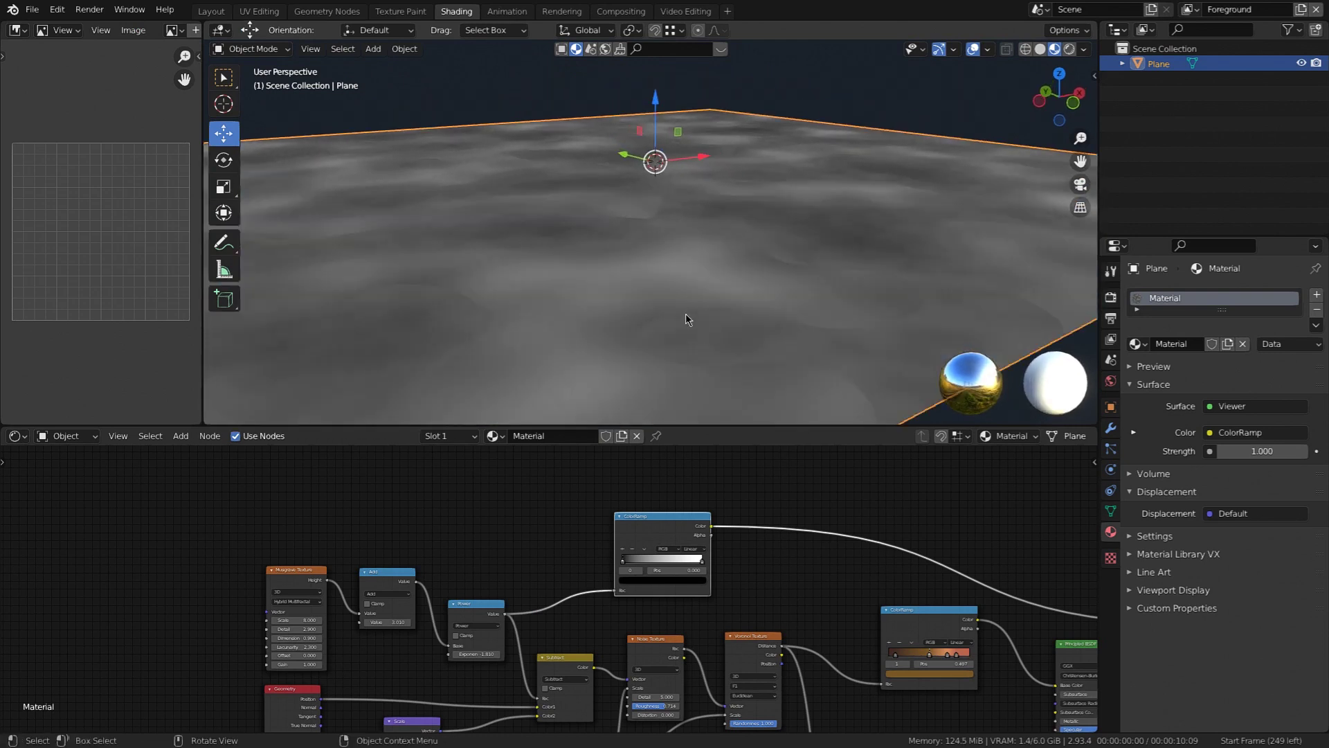
{"action": "middle_click_drag", "start_coordinate": [686, 319], "coordinate": [703, 257]}
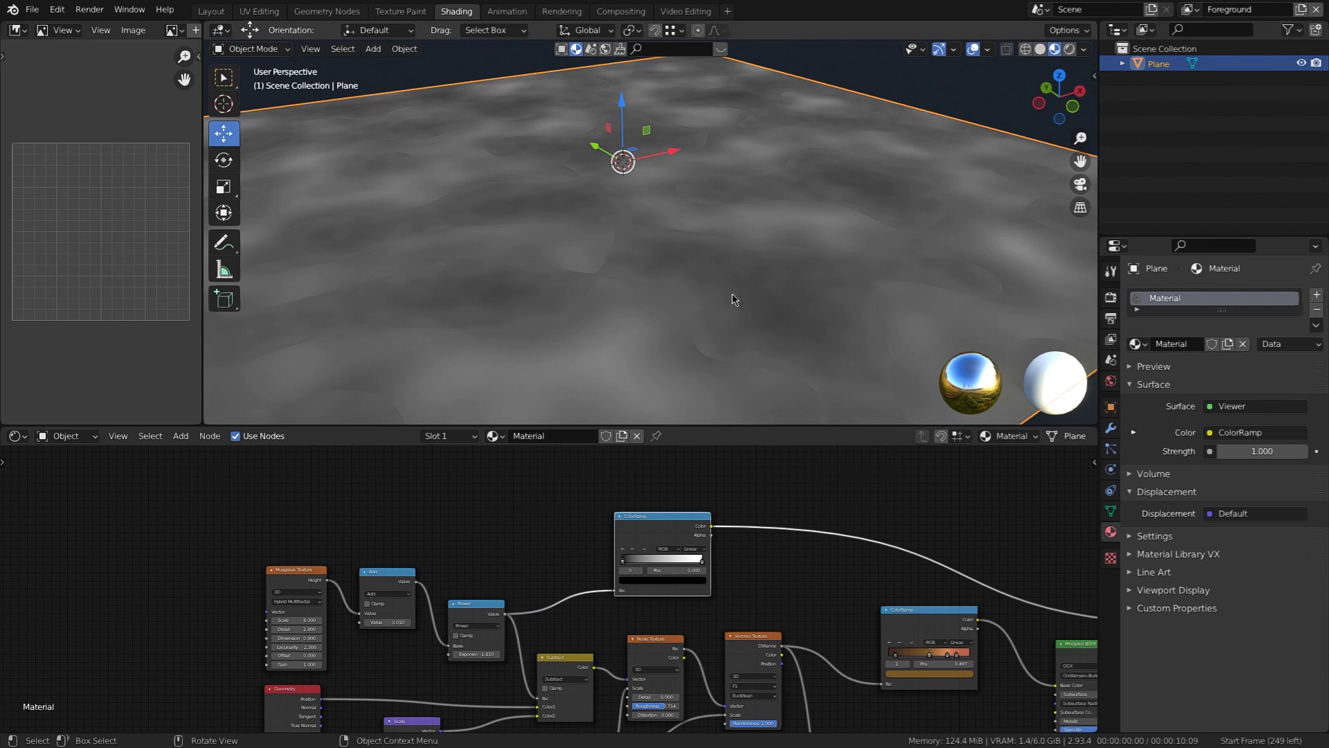
{"action": "scroll", "coordinate": [732, 294], "scroll_direction": "down", "scroll_amount": 1}
{"action": "mouse_move", "coordinate": [722, 285]}
{"action": "middle_mouse_down", "text": "shift"}
{"action": "mouse_move", "coordinate": [728, 264]}
{"action": "mouse_move", "coordinate": [710, 271]}
{"action": "middle_mouse_up", "text": "shift"}
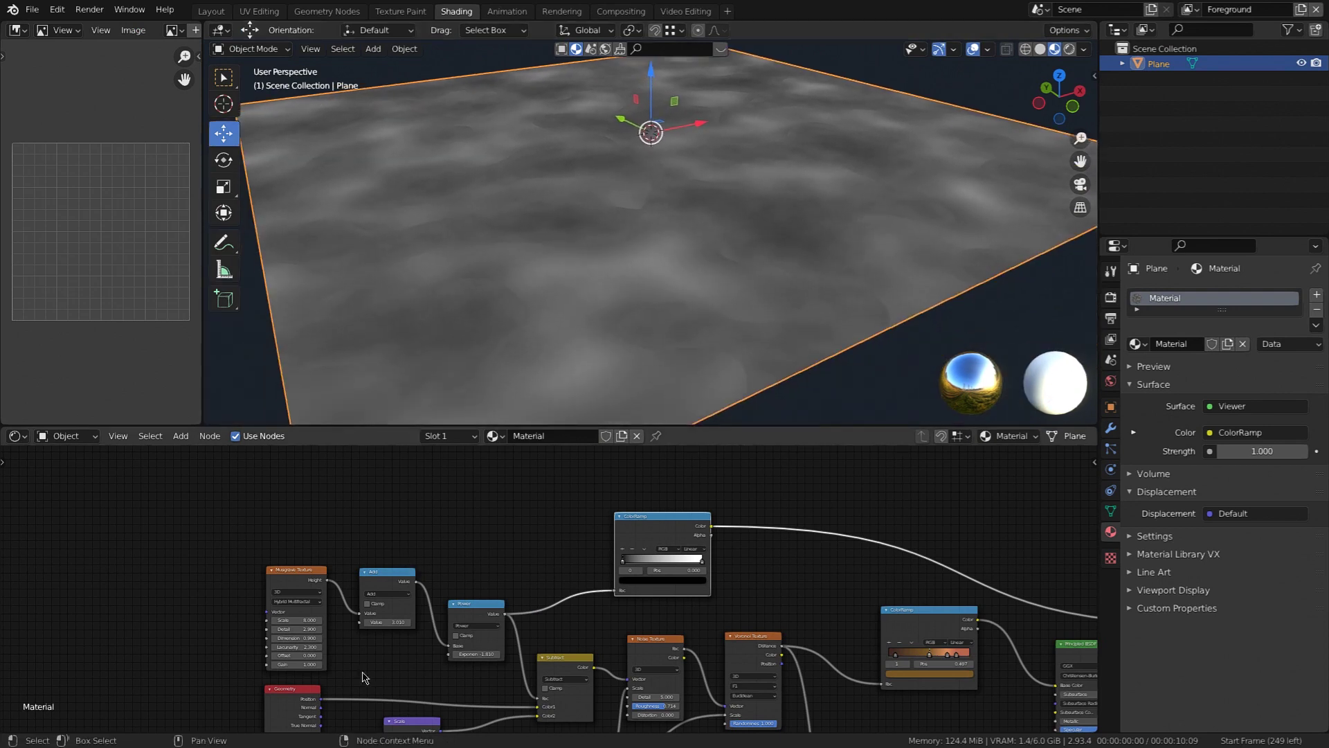
Set the Musgrave Texture's Detail to 4.000, Dimension to 0.300 and Lacunarity to 2.400.
{"action": "middle_click_drag", "start_coordinate": [413, 543], "coordinate": [551, 520]}
{"action": "scroll", "coordinate": [397, 574], "scroll_direction": "up", "scroll_amount": 9}
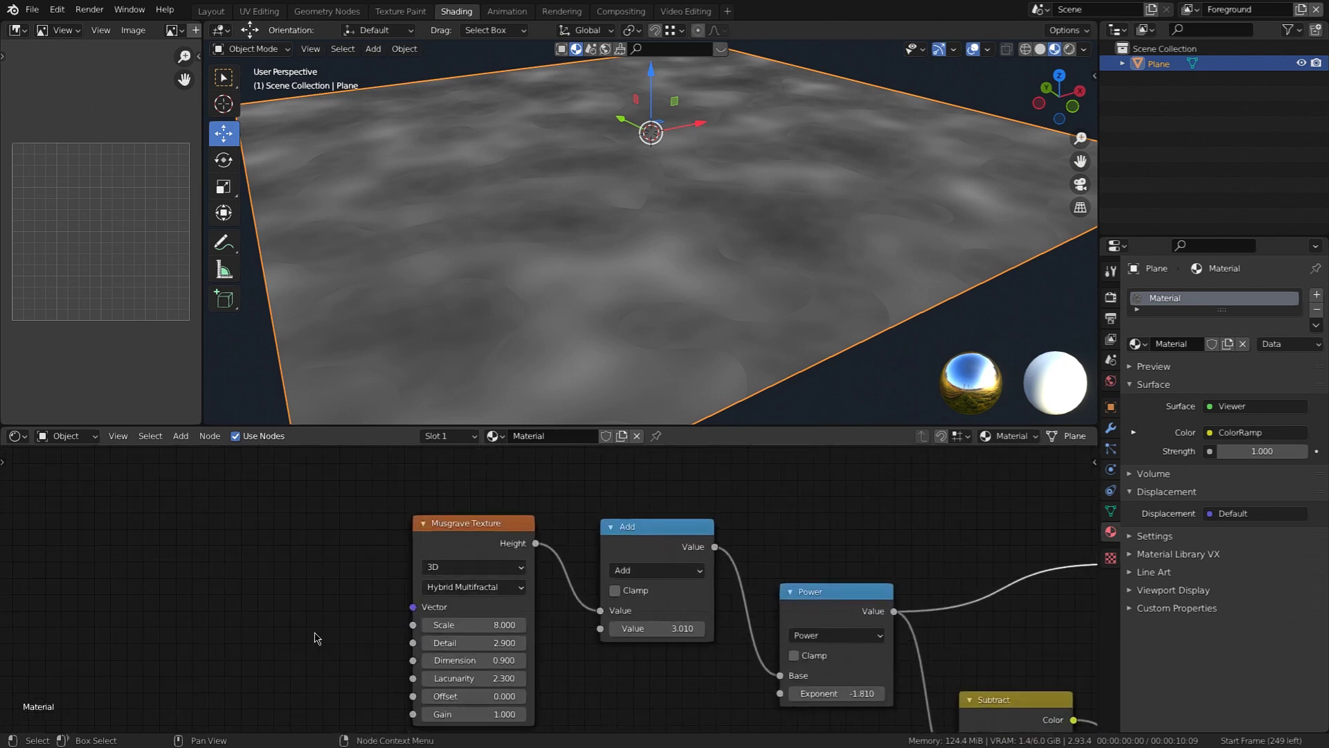
{"action": "scroll", "coordinate": [438, 585], "scroll_direction": "down", "scroll_amount": 4}
{"action": "middle_click_drag", "start_coordinate": [536, 597], "coordinate": [444, 544]}
{"action": "scroll", "coordinate": [397, 559], "scroll_direction": "up", "scroll_amount": 2}
{"action": "middle_click_drag", "start_coordinate": [259, 529], "coordinate": [315, 544]}
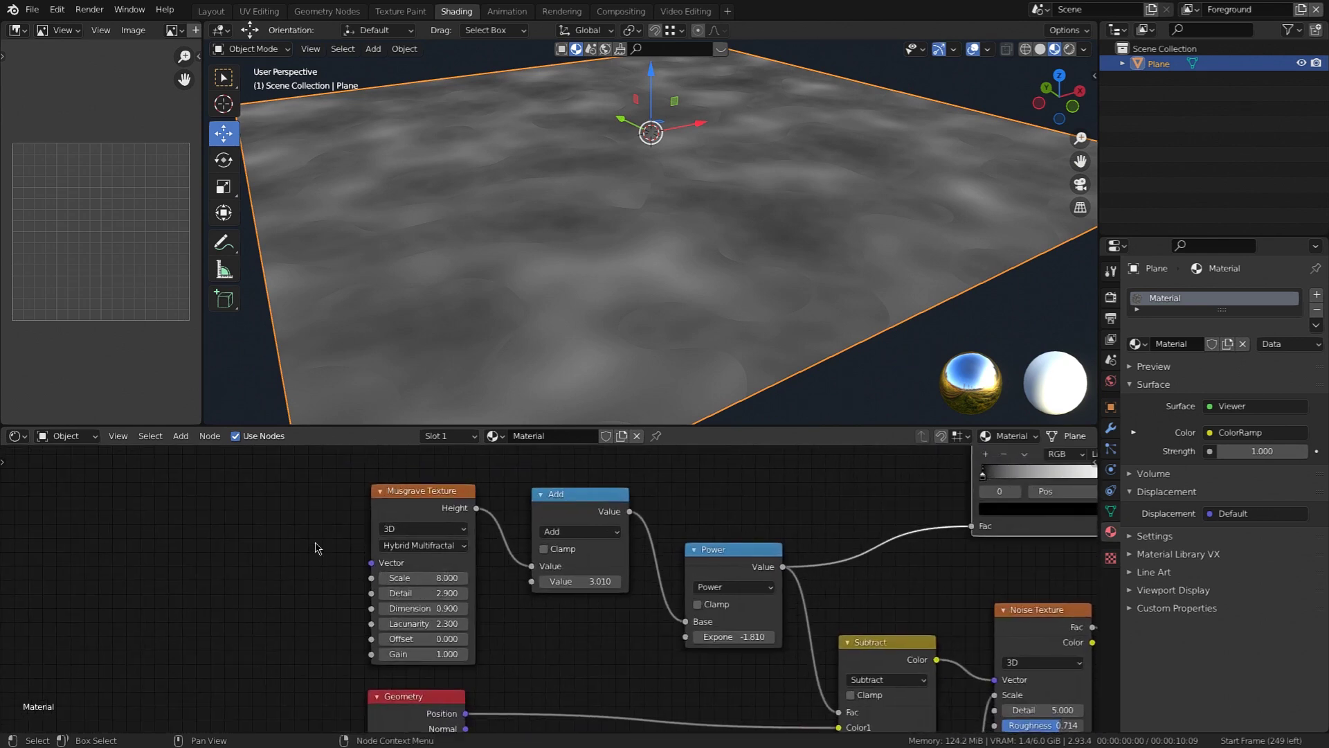
{"action": "left_click_drag", "start_coordinate": [416, 595], "coordinate": [486, 594]}
{"action": "left_click", "coordinate": [417, 594]}
{"action": "type", "text": "4"}
{"action": "key", "text": "Return"}
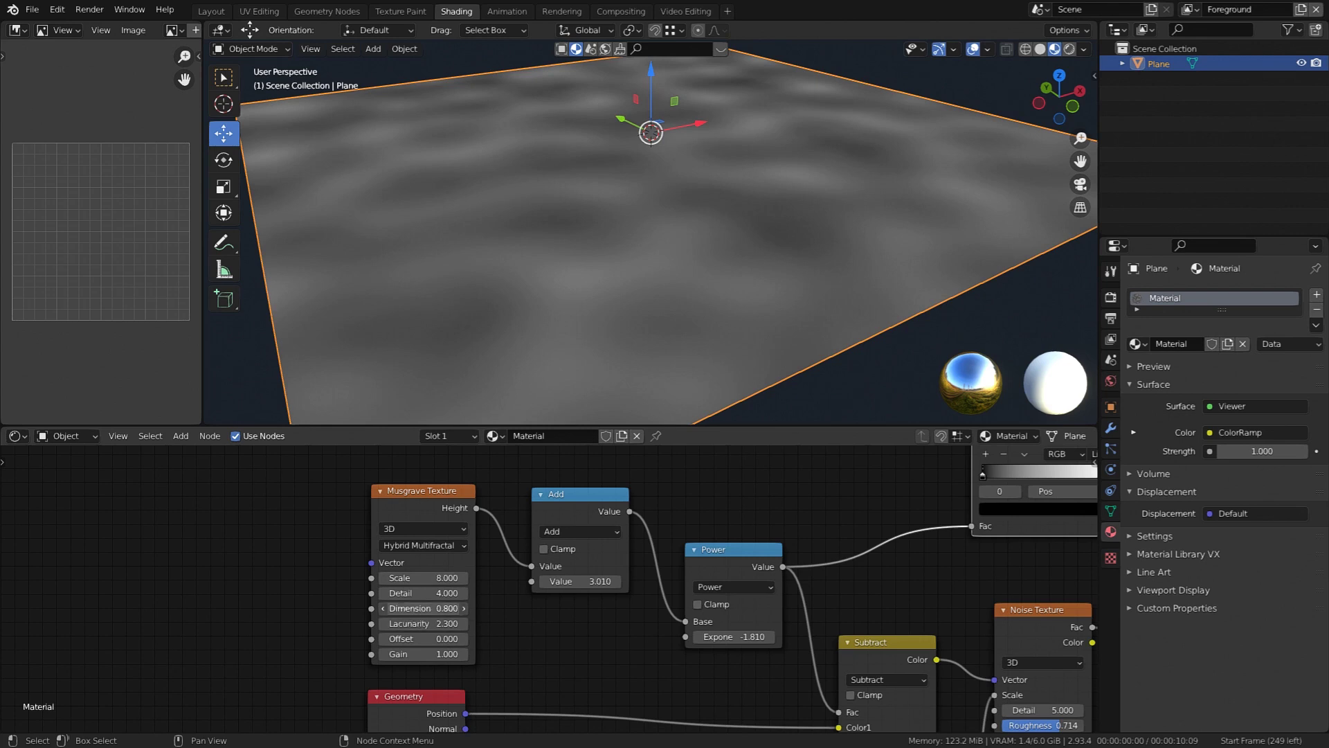
{"action": "mouse_move", "coordinate": [423, 624]}
{"action": "left_mouse_down"}
{"action": "mouse_move", "coordinate": [409, 624]}
{"action": "mouse_move", "coordinate": [431, 624]}
{"action": "left_mouse_up"}
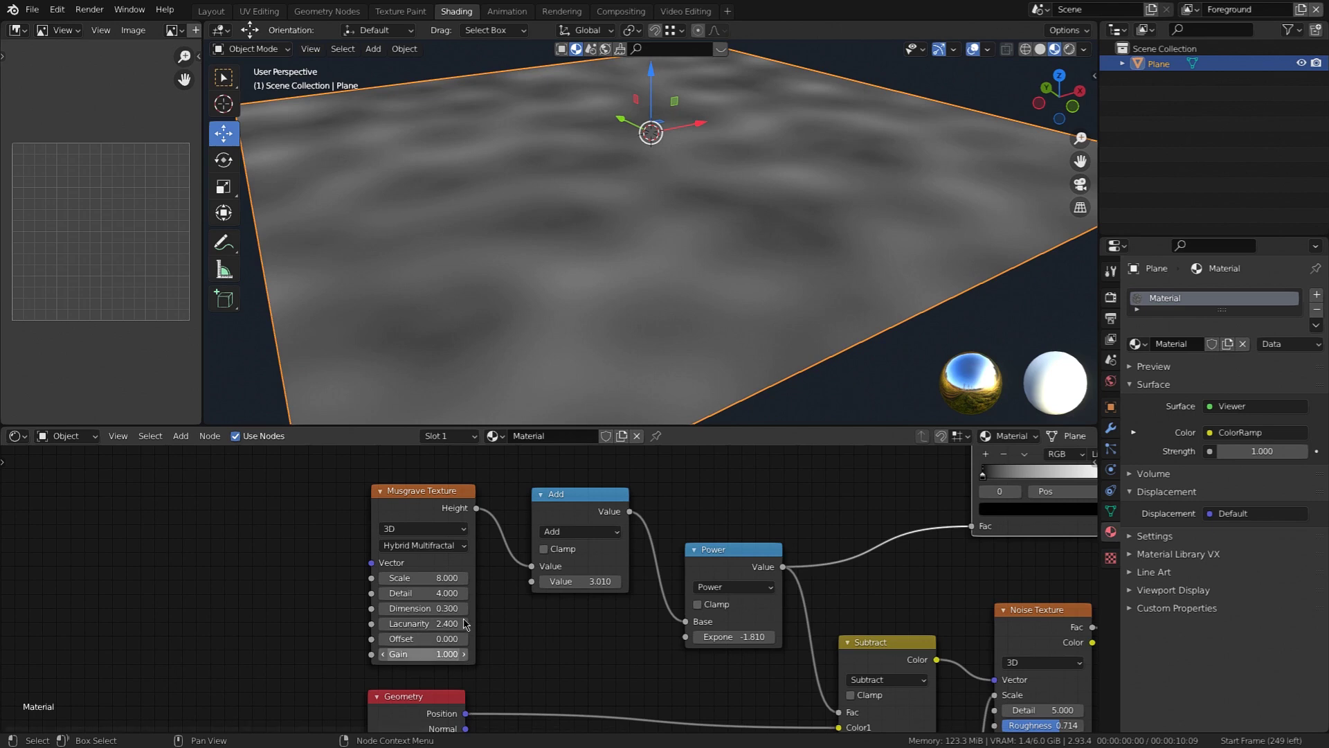
Tighten the new ColorRamp into a high-contrast mask, with the black stop at 0.129 and the white stop at 0.149.
{"action": "scroll", "coordinate": [736, 272], "scroll_direction": "down", "scroll_amount": 2}
{"action": "scroll", "coordinate": [736, 274], "scroll_direction": "up", "scroll_amount": 5}
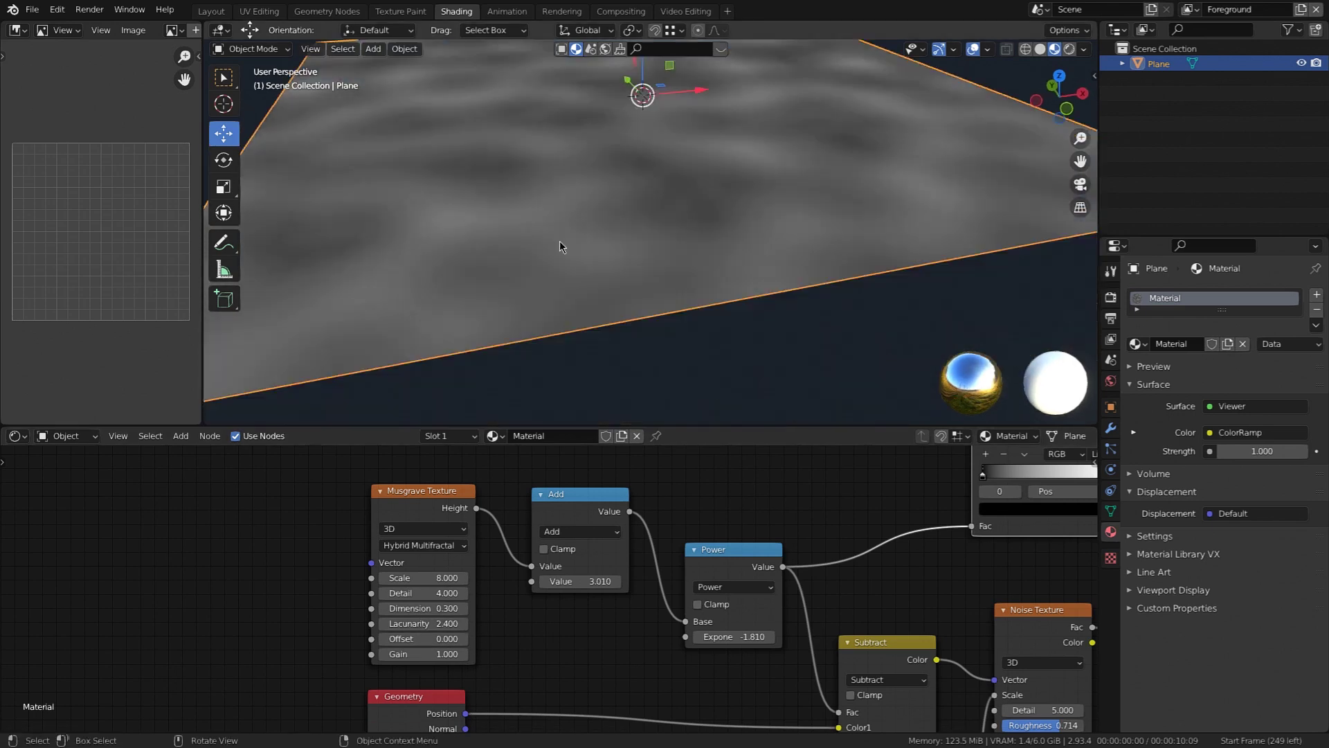
{"action": "middle_click_drag", "start_coordinate": [515, 247], "coordinate": [711, 239]}
{"action": "scroll", "coordinate": [810, 568], "scroll_direction": "down", "scroll_amount": 3}
{"action": "middle_click_drag", "start_coordinate": [909, 564], "coordinate": [466, 638]}
{"action": "scroll", "coordinate": [562, 575], "scroll_direction": "up", "scroll_amount": 6}
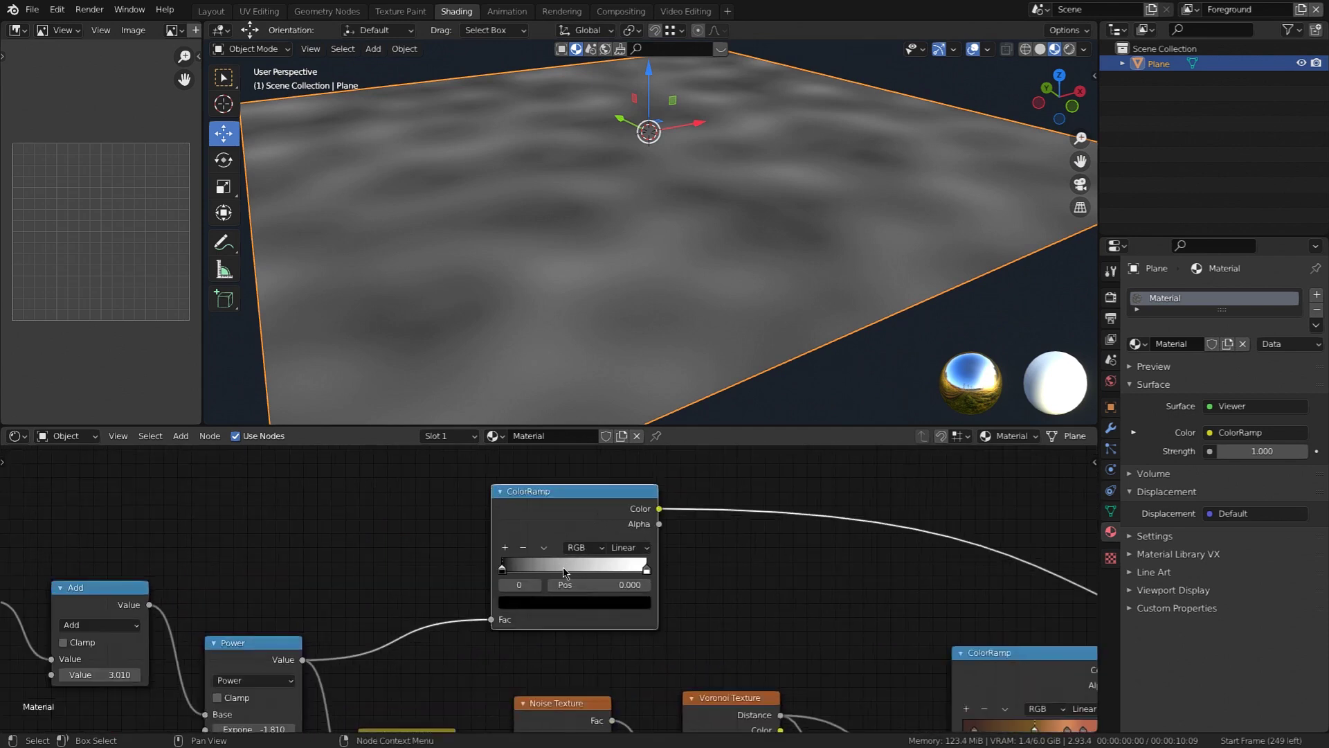
{"action": "middle_click_drag", "start_coordinate": [568, 576], "coordinate": [603, 569]}
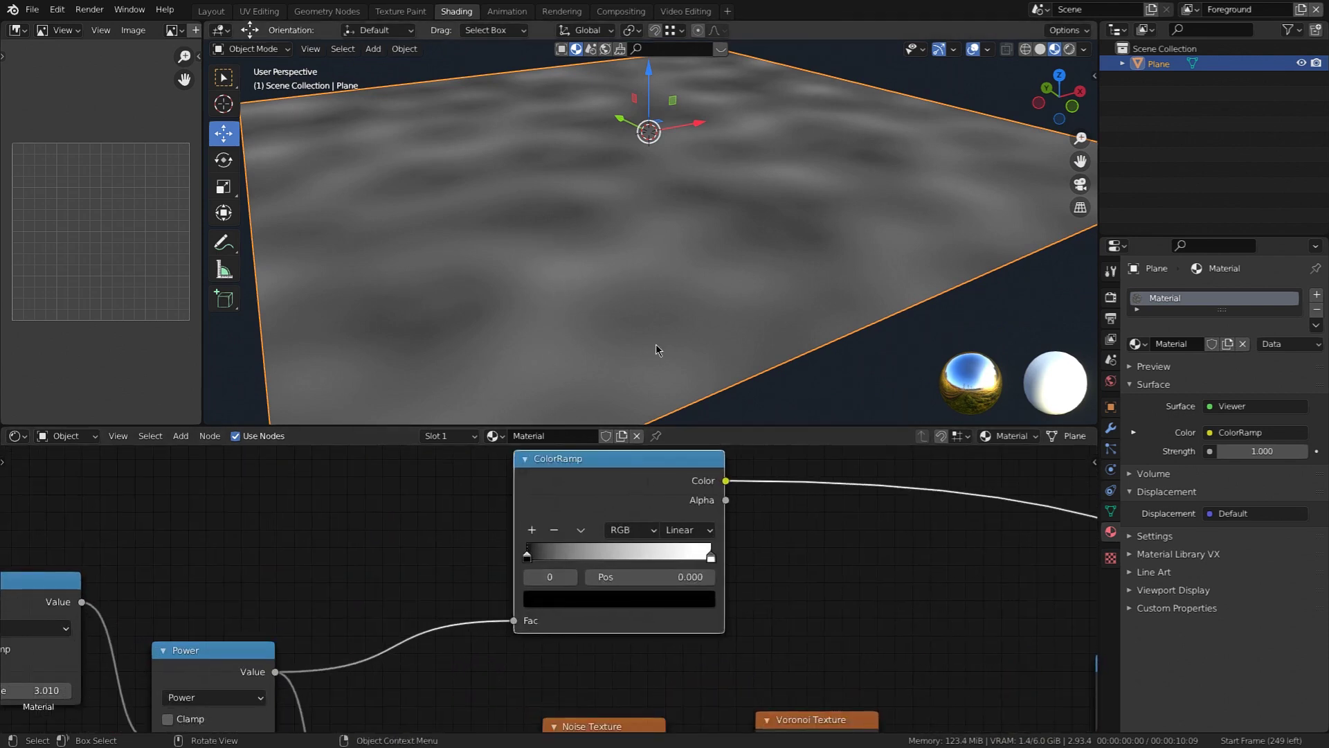
{"action": "middle_click_drag", "start_coordinate": [656, 346], "coordinate": [559, 307]}
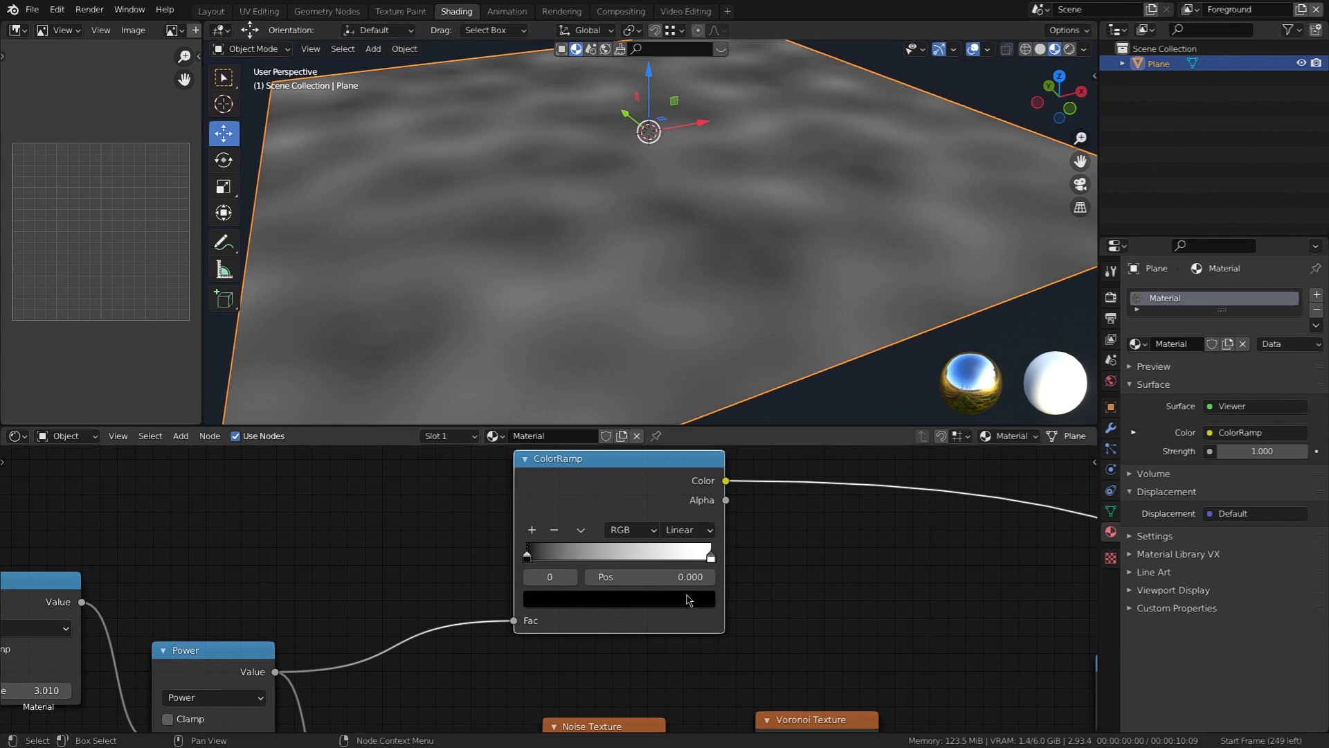
{"action": "mouse_move", "coordinate": [712, 561]}
{"action": "left_mouse_down"}
{"action": "mouse_move", "coordinate": [612, 560]}
{"action": "mouse_move", "coordinate": [597, 576]}
{"action": "mouse_move", "coordinate": [543, 554]}
{"action": "mouse_move", "coordinate": [550, 546]}
{"action": "mouse_move", "coordinate": [584, 555]}
{"action": "mouse_move", "coordinate": [553, 561]}
{"action": "left_mouse_up"}
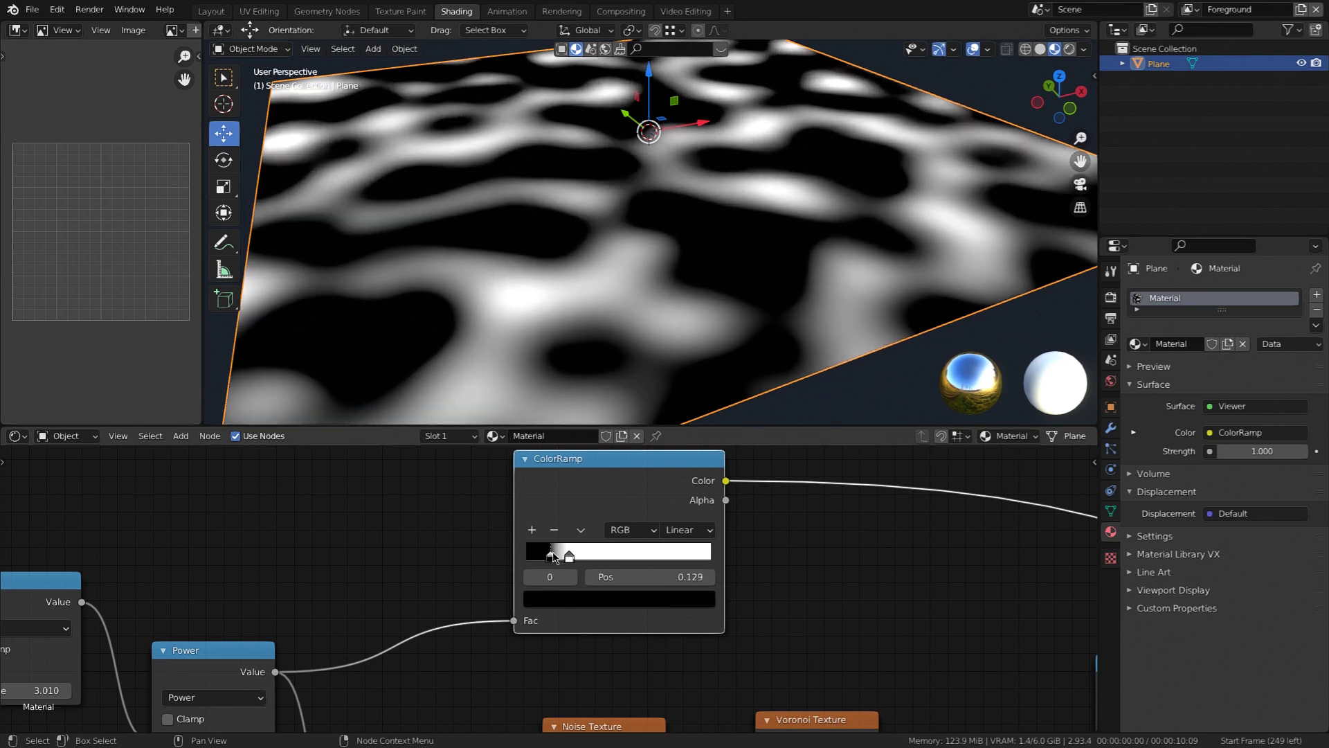
{"action": "left_click_drag", "start_coordinate": [571, 558], "coordinate": [555, 561]}
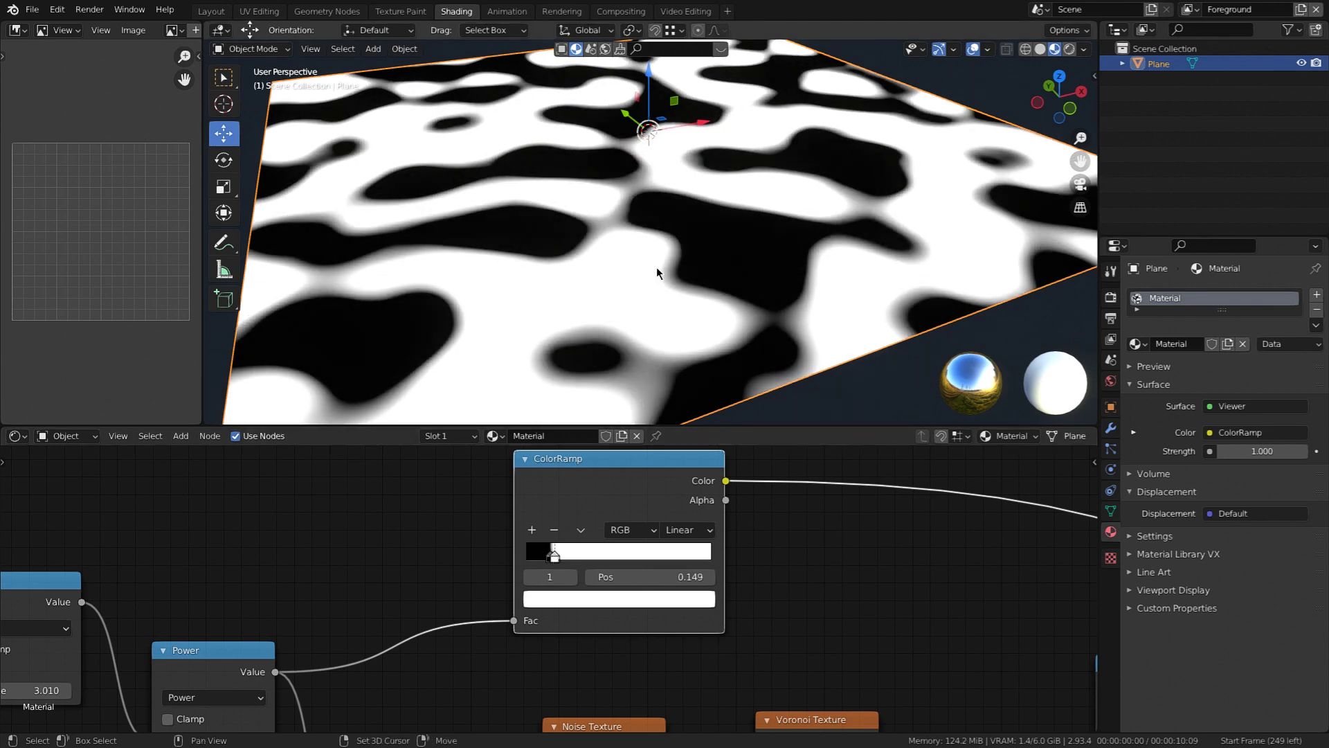
Examine the black-and-white mask on the plane up close, checking the transitions between dark and light areas.
{"action": "scroll", "coordinate": [644, 218], "scroll_direction": "up", "scroll_amount": 2}
{"action": "middle_click_drag", "start_coordinate": [644, 218], "coordinate": [724, 320], "text": "shift"}
{"action": "scroll", "coordinate": [723, 318], "scroll_direction": "up", "scroll_amount": 3}
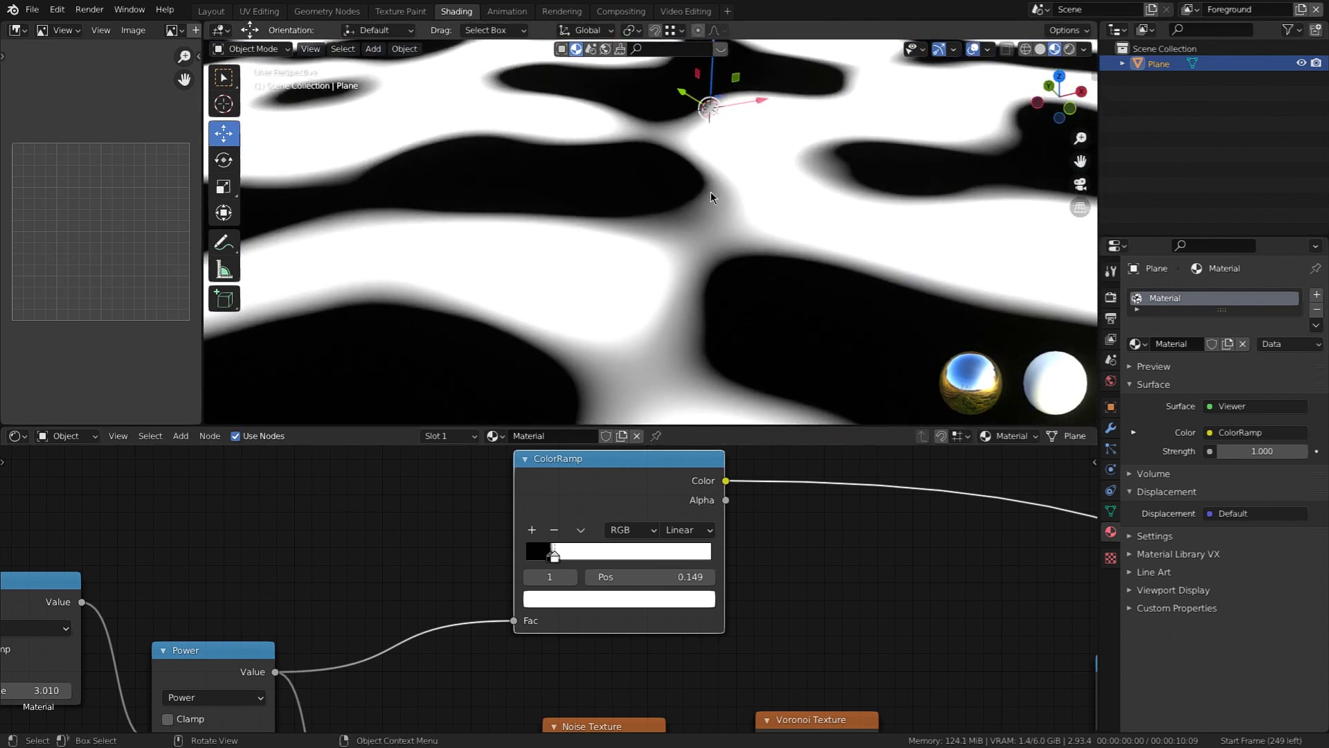
{"action": "middle_click_drag", "start_coordinate": [718, 395], "coordinate": [629, 303], "text": "shift"}
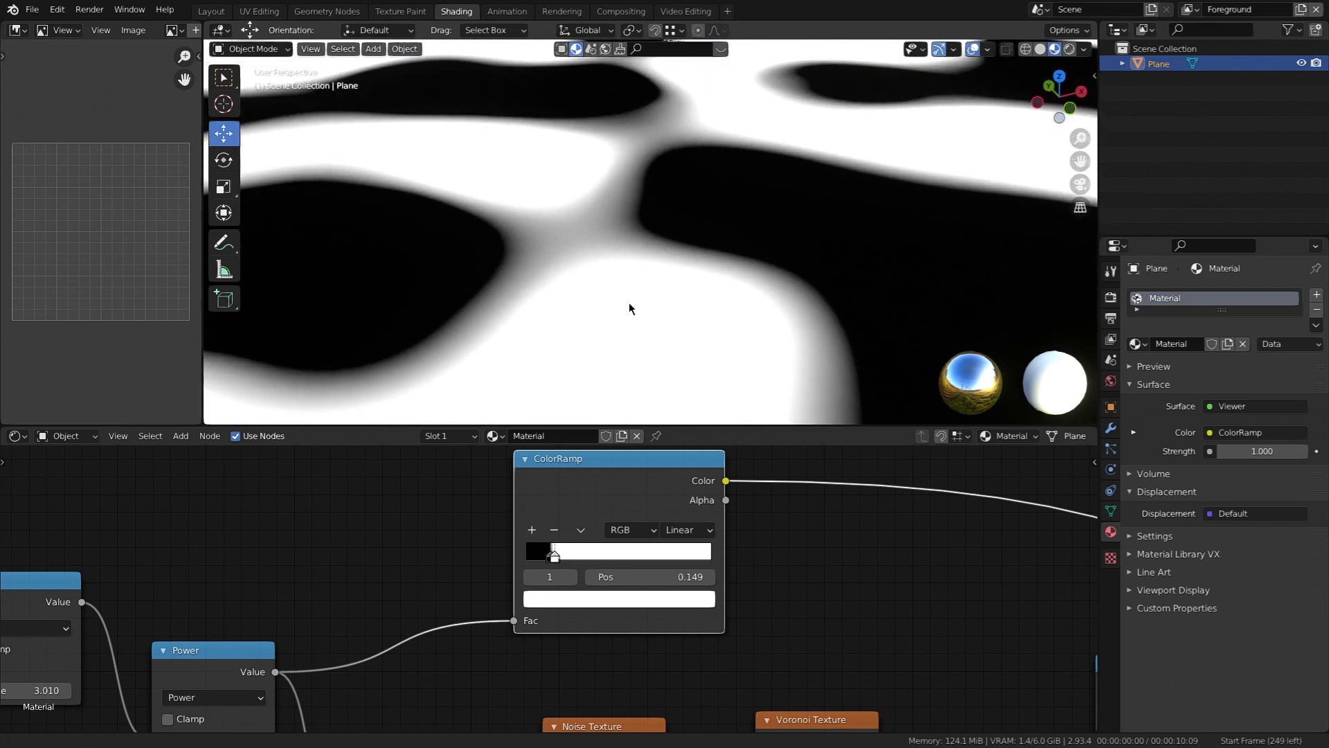
{"action": "scroll", "coordinate": [678, 249], "scroll_direction": "up", "scroll_amount": 2}
{"action": "middle_click_drag", "start_coordinate": [682, 247], "coordinate": [603, 194], "text": "shift"}
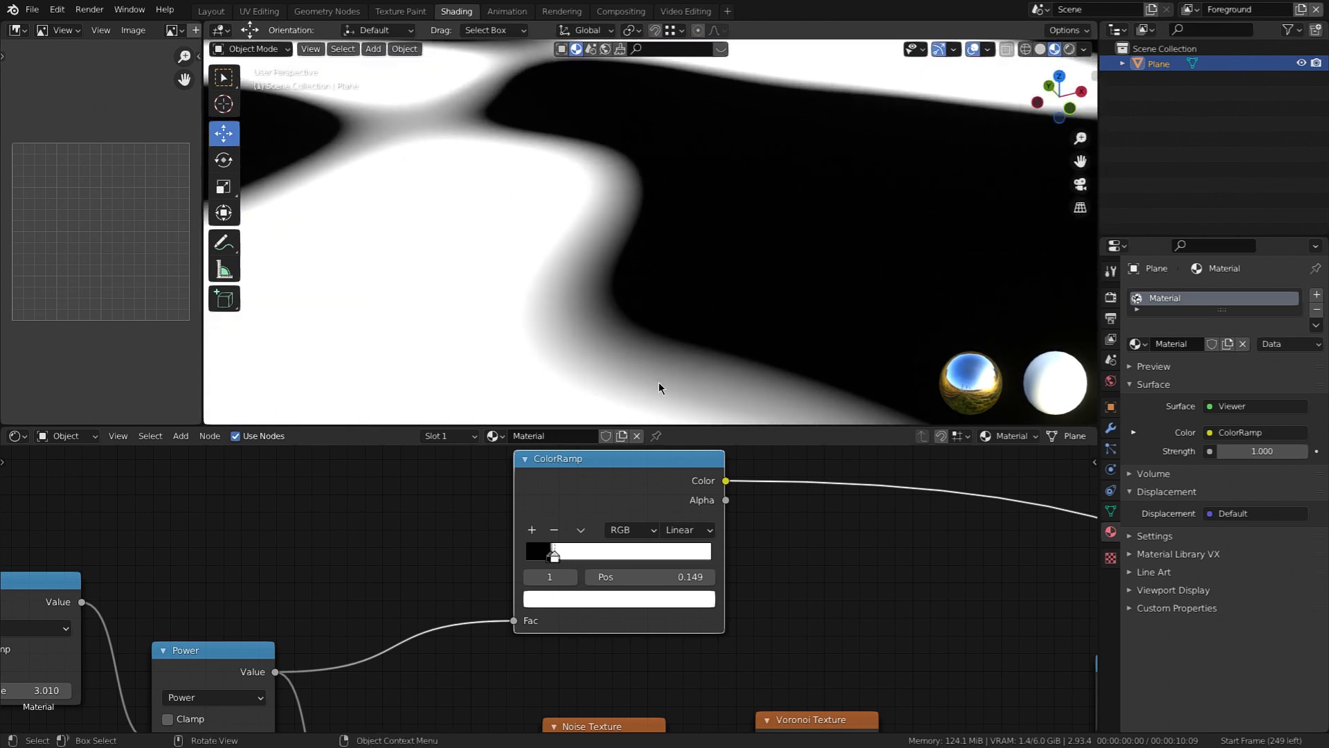
{"action": "scroll", "coordinate": [521, 265], "scroll_direction": "down", "scroll_amount": 3}
{"action": "middle_click_drag", "start_coordinate": [522, 266], "coordinate": [655, 285], "text": "shift"}
{"action": "scroll", "coordinate": [655, 285], "scroll_direction": "down", "scroll_amount": 2}
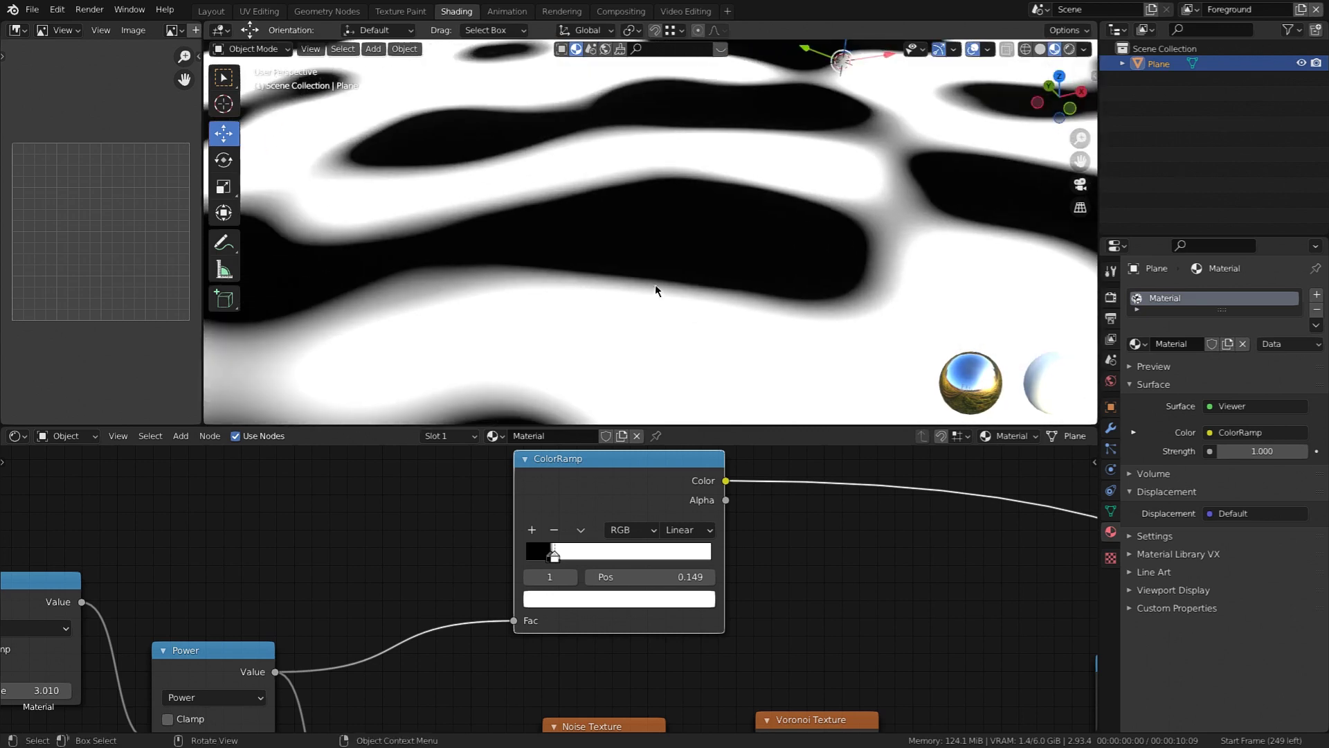
{"action": "middle_click_drag", "start_coordinate": [429, 329], "coordinate": [551, 296], "text": "shift"}
{"action": "middle_click_drag", "start_coordinate": [464, 290], "coordinate": [551, 275], "text": "shift"}
{"action": "scroll", "coordinate": [455, 289], "scroll_direction": "down", "scroll_amount": 5}
{"action": "scroll", "coordinate": [551, 275], "scroll_direction": "up", "scroll_amount": 4}
{"action": "scroll", "coordinate": [595, 293], "scroll_direction": "down", "scroll_amount": 2}
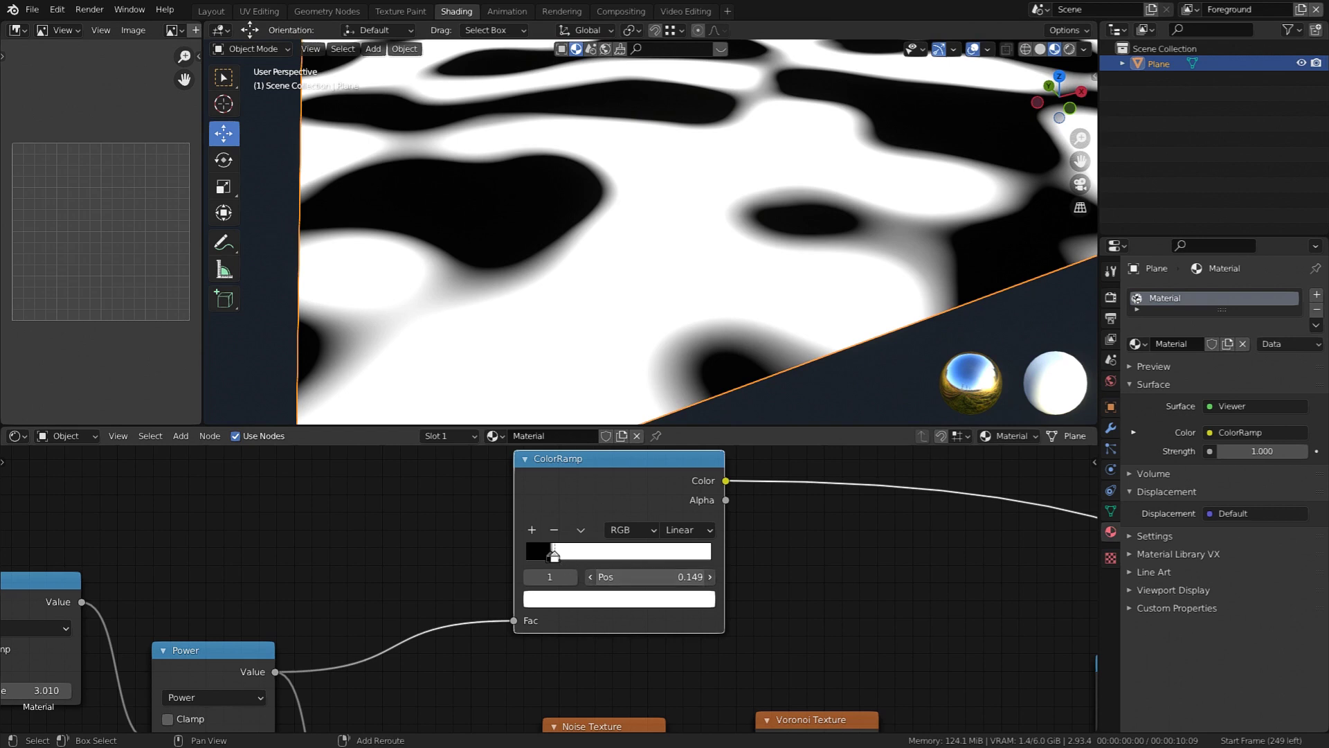
Set the mask ColorRamp's white stop position to 0.150 and check the mask on the plane.
{"action": "left_click_drag", "start_coordinate": [651, 577], "coordinate": [652, 577]}
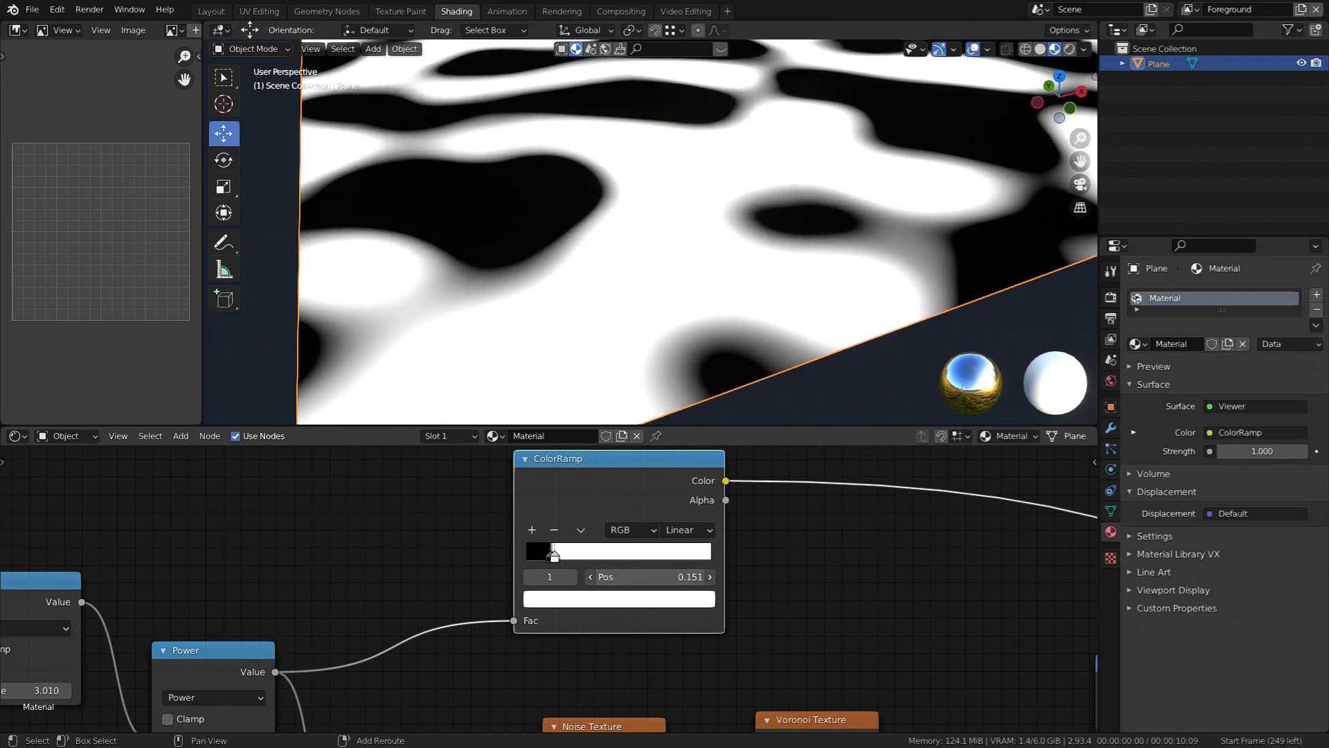
{"action": "middle_click_drag", "start_coordinate": [727, 228], "coordinate": [654, 280], "text": "shift"}
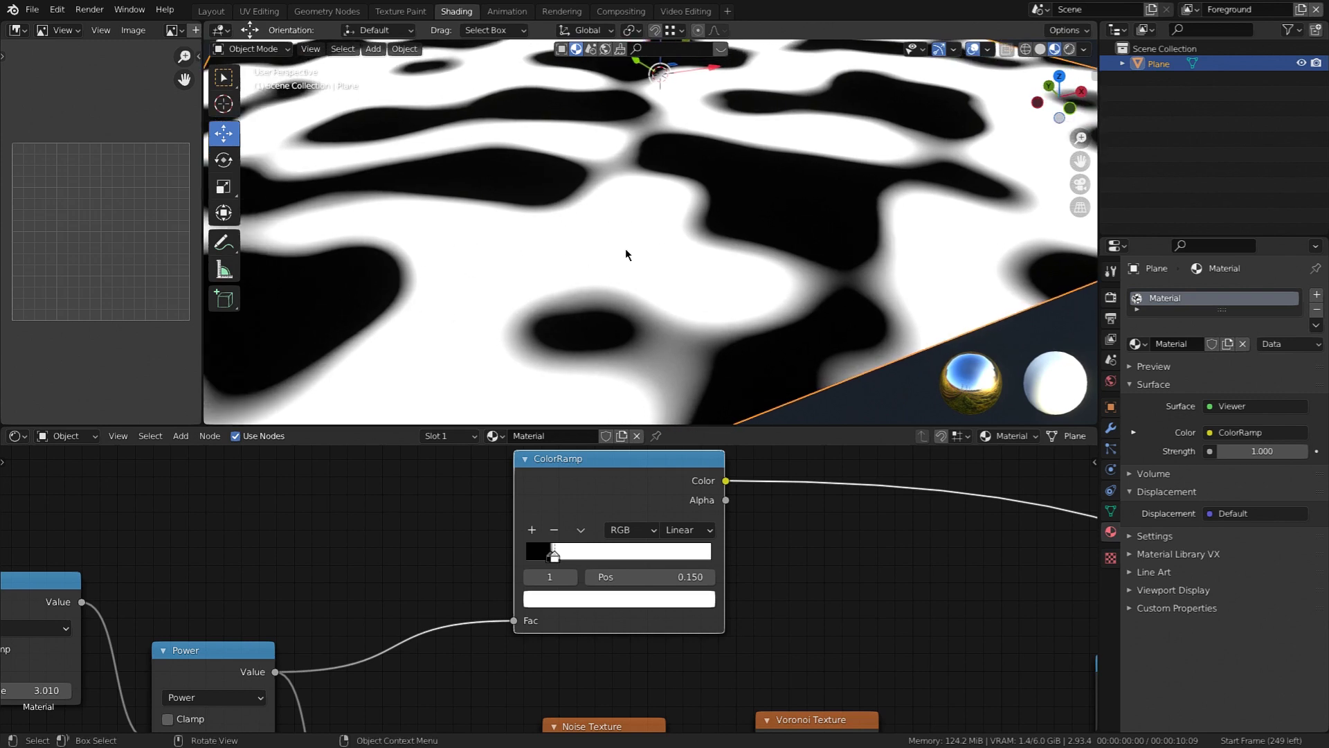
{"action": "scroll", "coordinate": [699, 251], "scroll_direction": "down", "scroll_amount": 3}
{"action": "middle_click_drag", "start_coordinate": [696, 251], "coordinate": [631, 261]}
{"action": "scroll", "coordinate": [630, 247], "scroll_direction": "up", "scroll_amount": 2}
{"action": "scroll", "coordinate": [603, 255], "scroll_direction": "up", "scroll_amount": 1}
{"action": "scroll", "coordinate": [602, 257], "scroll_direction": "up", "scroll_amount": 1}
{"action": "scroll", "coordinate": [828, 279], "scroll_direction": "down", "scroll_amount": 4}
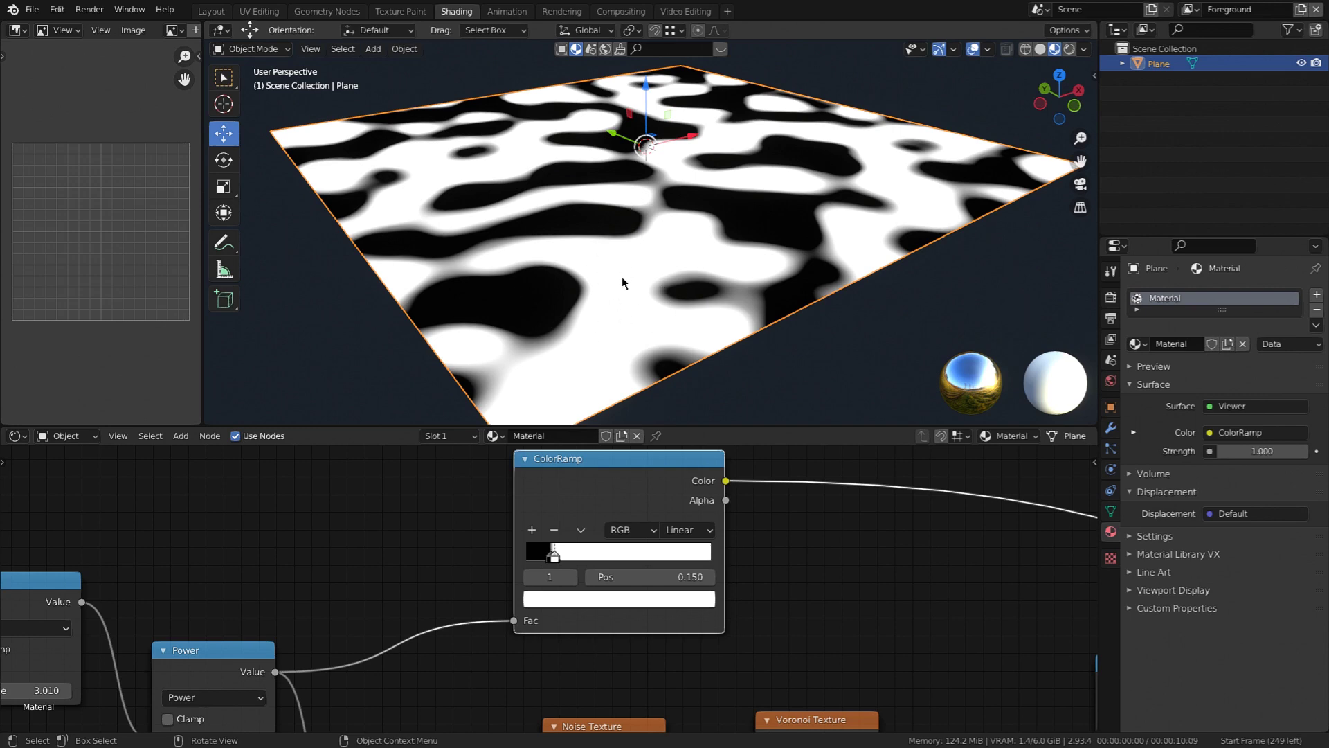
Move the brown ColorRamp node slightly lower, between the Voronoi Texture and the Principled BSDF.
{"action": "scroll", "coordinate": [704, 600], "scroll_direction": "down", "scroll_amount": 4}
{"action": "middle_click_drag", "start_coordinate": [743, 628], "coordinate": [426, 627]}
{"action": "scroll", "coordinate": [565, 633], "scroll_direction": "down", "scroll_amount": 3}
{"action": "middle_click_drag", "start_coordinate": [566, 633], "coordinate": [692, 545]}
{"action": "scroll", "coordinate": [683, 595], "scroll_direction": "up", "scroll_amount": 2}
{"action": "middle_click_drag", "start_coordinate": [683, 594], "coordinate": [558, 537]}
{"action": "scroll", "coordinate": [559, 537], "scroll_direction": "down", "scroll_amount": 3}
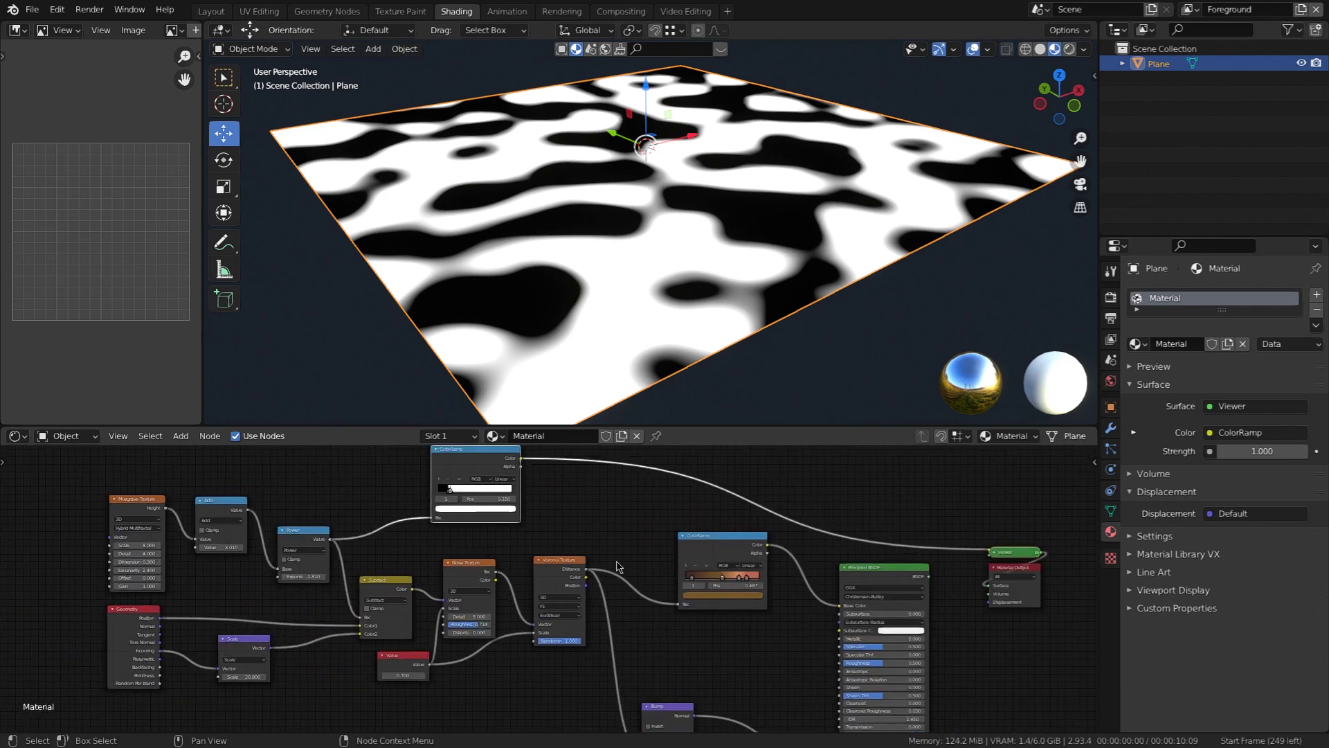
{"action": "left_click_drag", "start_coordinate": [708, 554], "coordinate": [699, 586]}
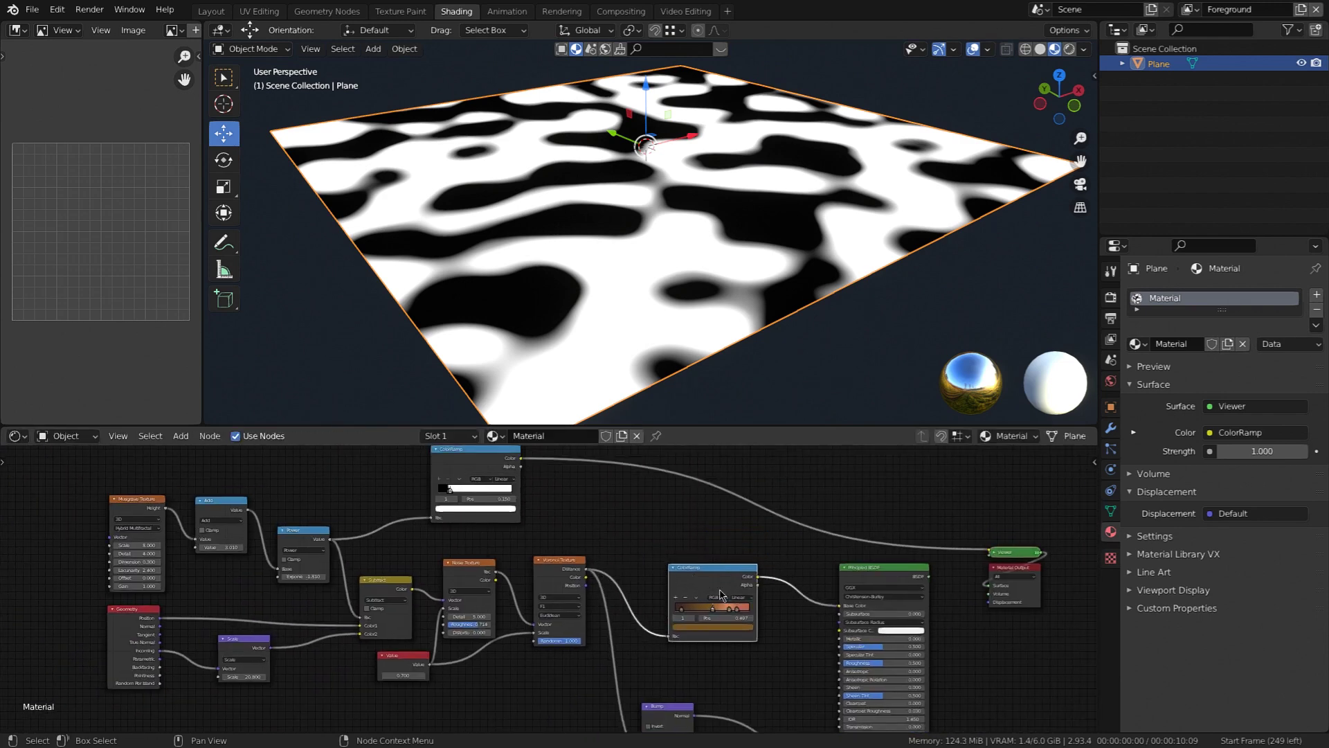
{"action": "middle_click_drag", "start_coordinate": [600, 585], "coordinate": [684, 613]}
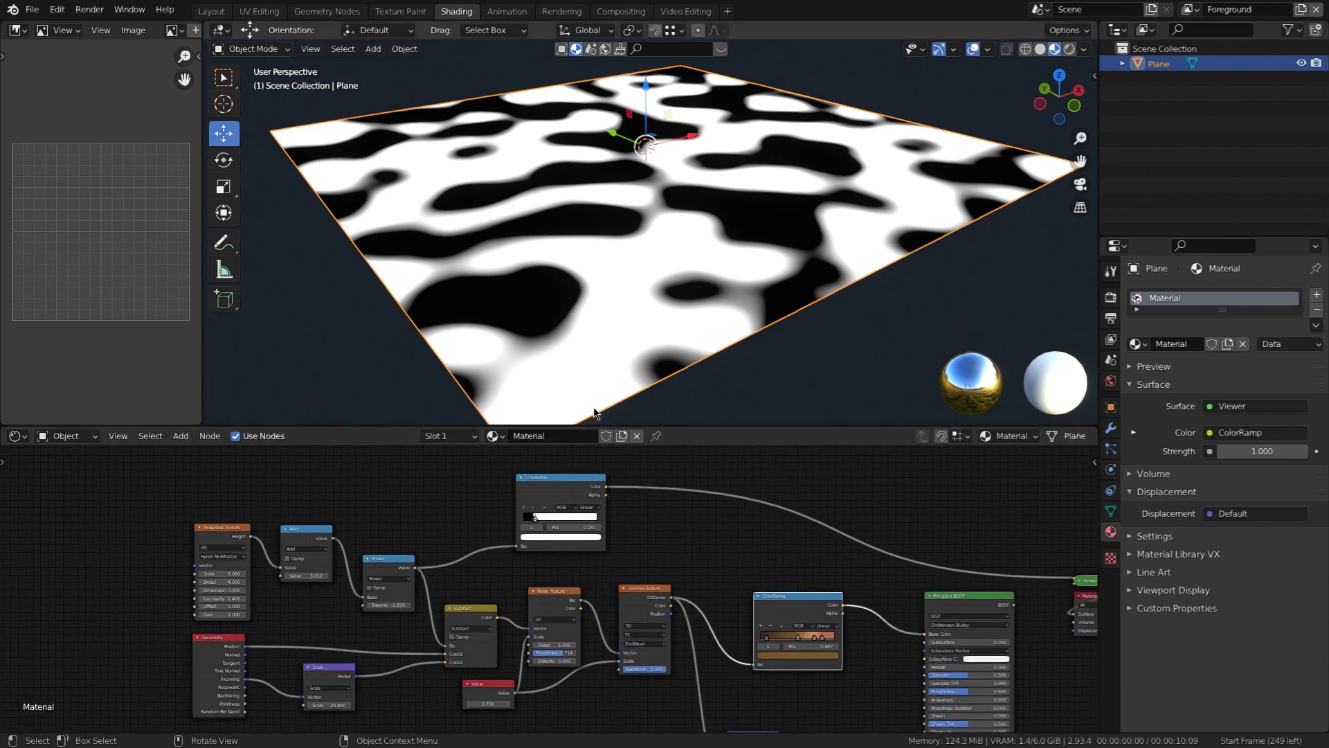
Add a Mix color node on the link between the brown ColorRamp and the Principled BSDF's Base Color.
{"action": "scroll", "coordinate": [656, 254], "scroll_direction": "up", "scroll_amount": 2}
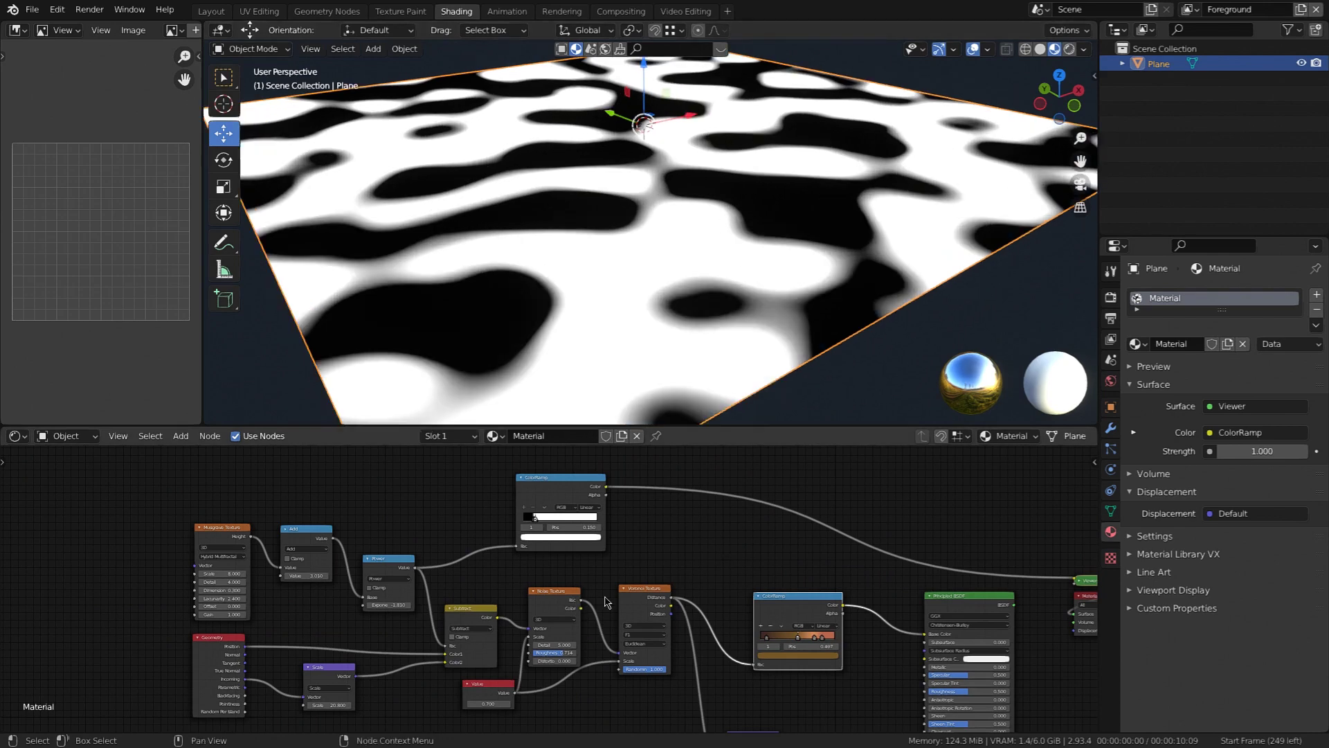
{"action": "scroll", "coordinate": [675, 585], "scroll_direction": "up", "scroll_amount": 1}
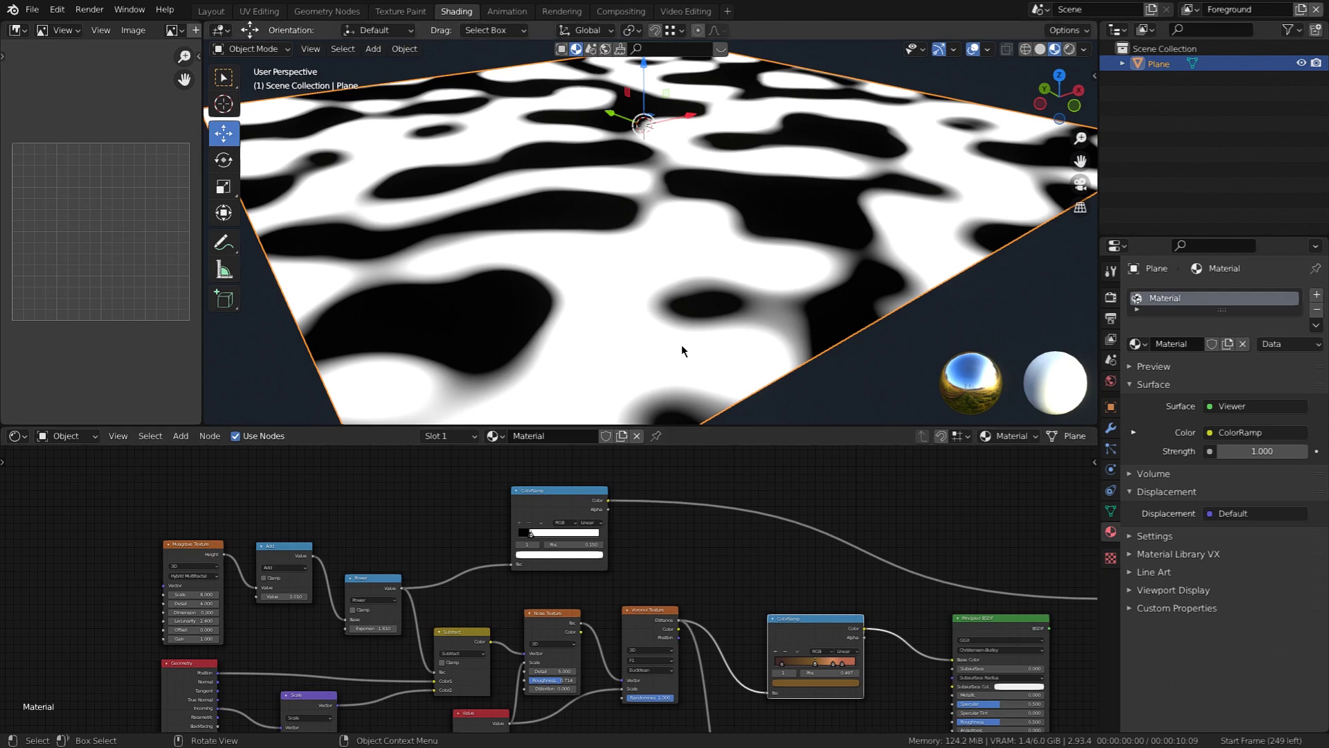
{"action": "middle_click_drag", "start_coordinate": [684, 531], "coordinate": [753, 576]}
{"action": "scroll", "coordinate": [651, 581], "scroll_direction": "up", "scroll_amount": 2}
{"action": "middle_click_drag", "start_coordinate": [806, 592], "coordinate": [875, 569], "text": "shift"}
{"action": "scroll", "coordinate": [792, 549], "scroll_direction": "down", "scroll_amount": 2}
{"action": "middle_click_drag", "start_coordinate": [770, 564], "coordinate": [724, 592], "text": "shift"}
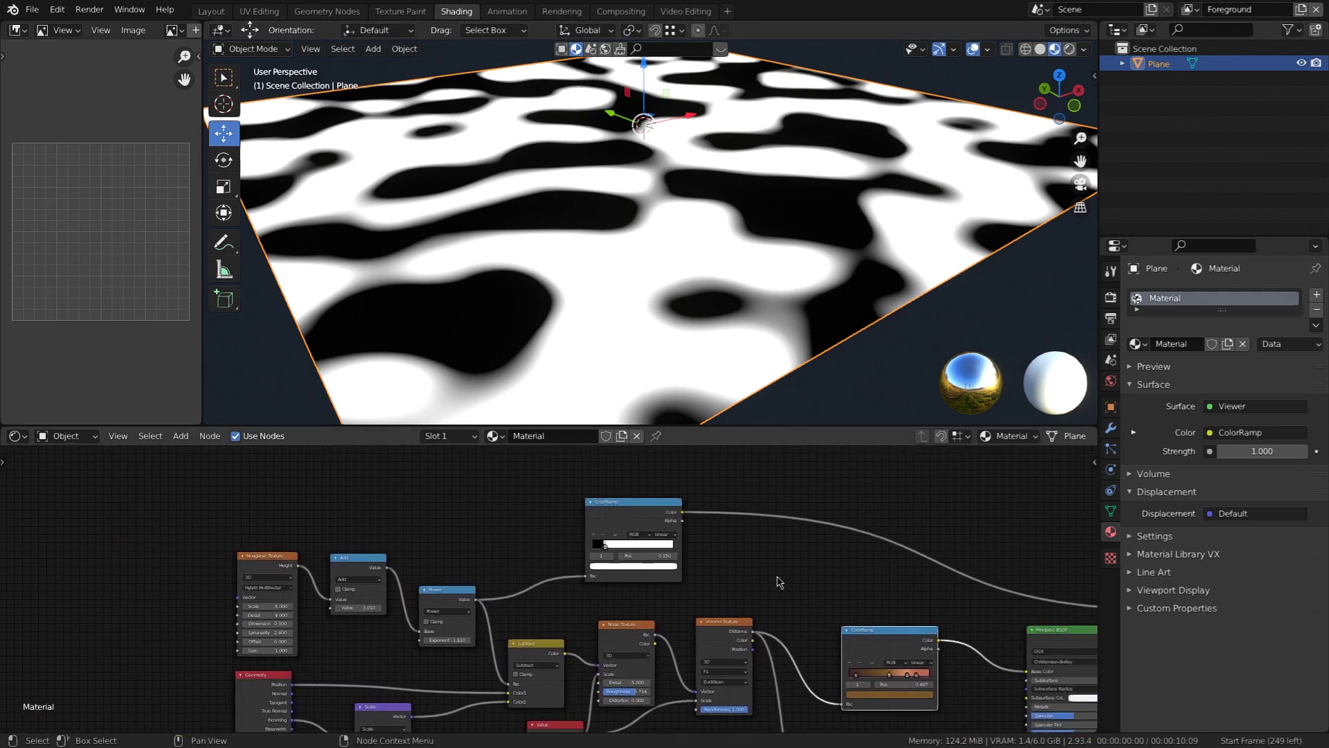
{"action": "middle_click_drag", "start_coordinate": [828, 639], "coordinate": [649, 566], "text": "shift"}
{"action": "key", "text": "shift+a"}
{"action": "mouse_move", "coordinate": [667, 559]}
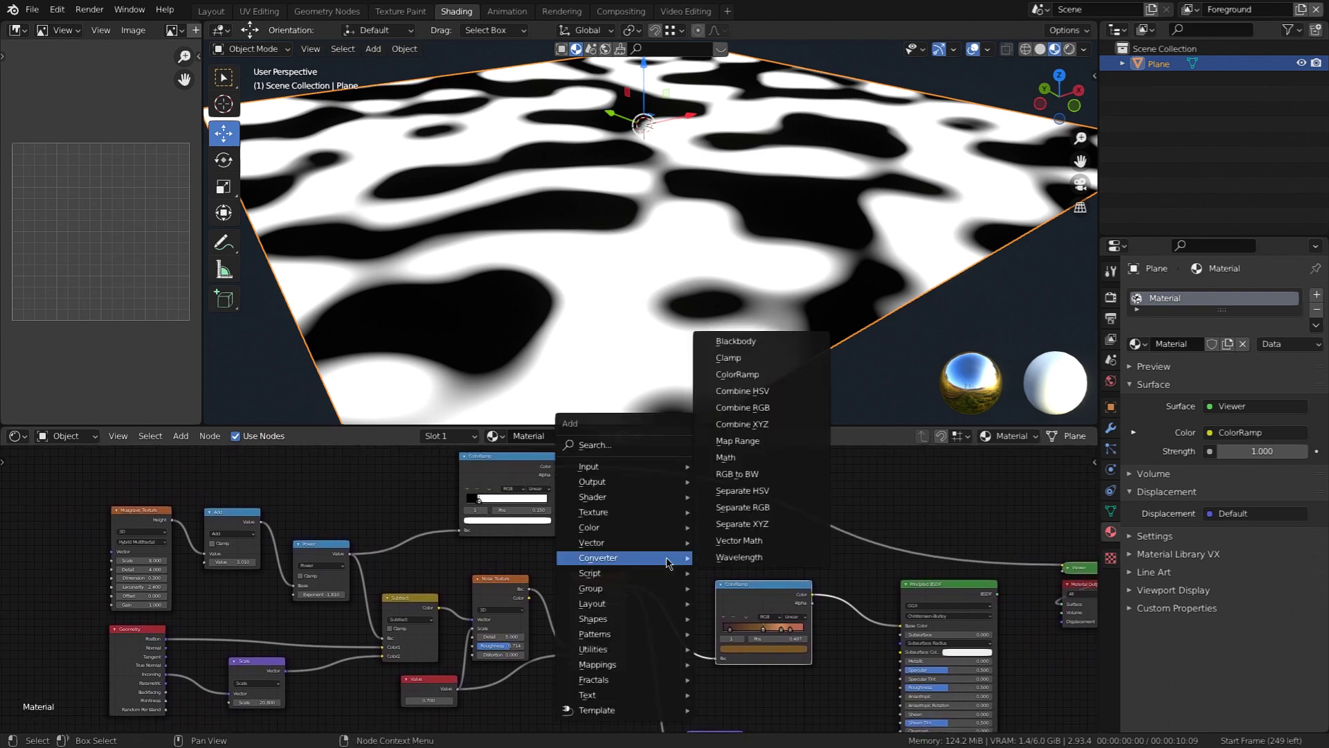
{"action": "mouse_move", "coordinate": [640, 529]}
{"action": "left_click", "coordinate": [748, 606]}
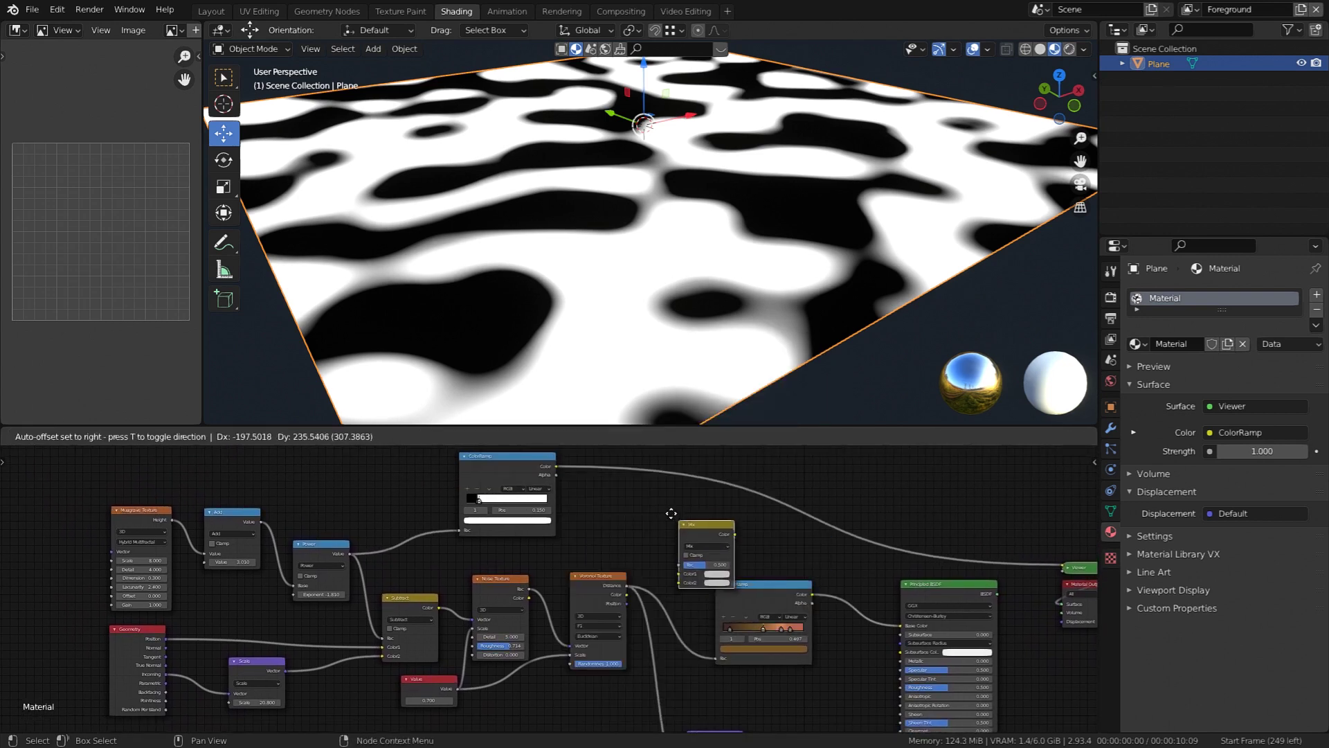
{"action": "left_click", "coordinate": [836, 559]}
Connect the brown ColorRamp's Color output to the Mix node's Color1 input instead of Color2.
{"action": "scroll", "coordinate": [885, 605], "scroll_direction": "up", "scroll_amount": 2}
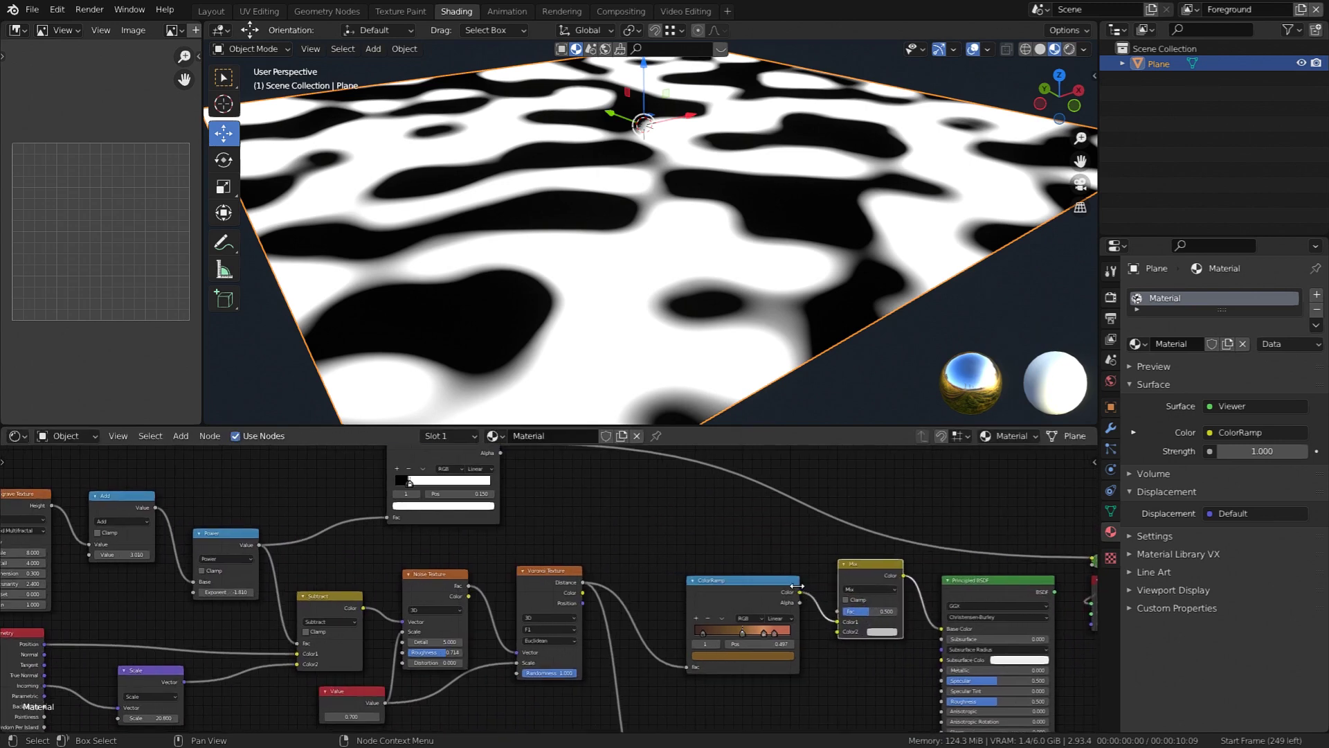
{"action": "scroll", "coordinate": [797, 586], "scroll_direction": "up", "scroll_amount": 1}
{"action": "middle_click_drag", "start_coordinate": [804, 587], "coordinate": [730, 619]}
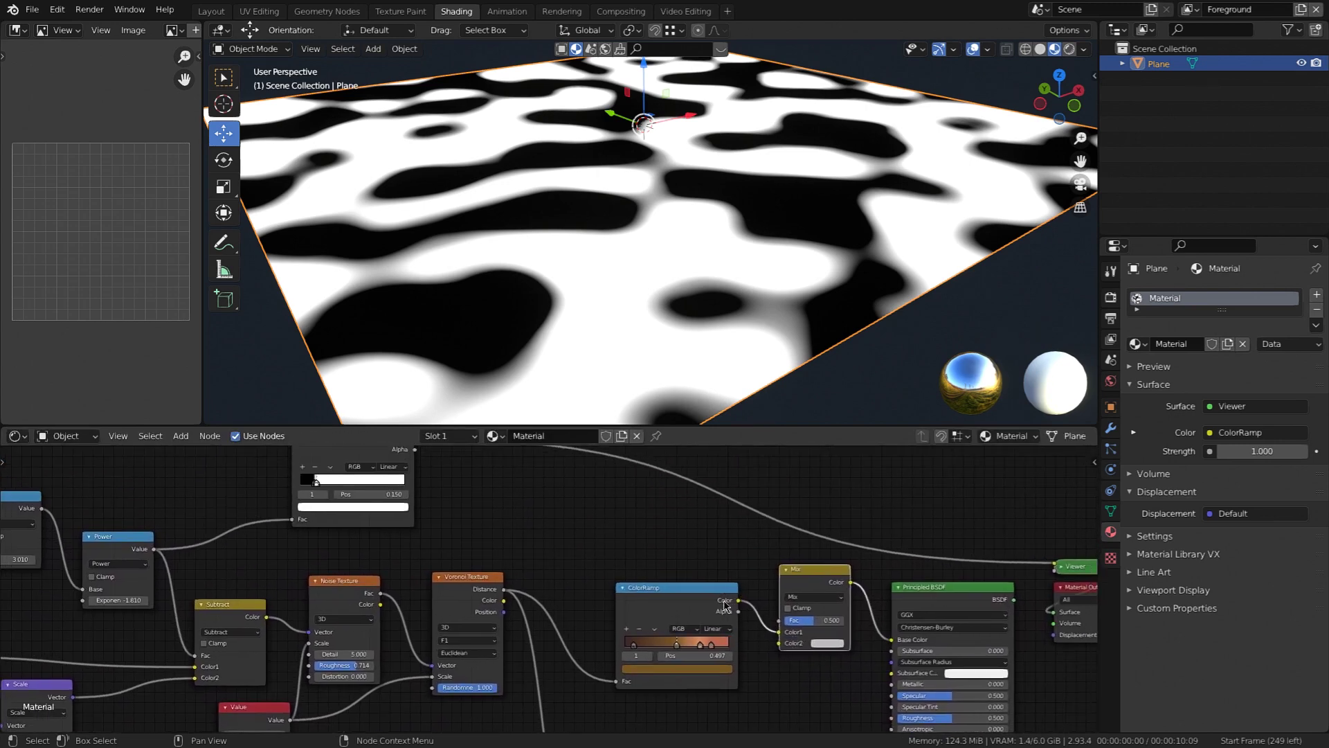
{"action": "scroll", "coordinate": [734, 618], "scroll_direction": "down", "scroll_amount": 1}
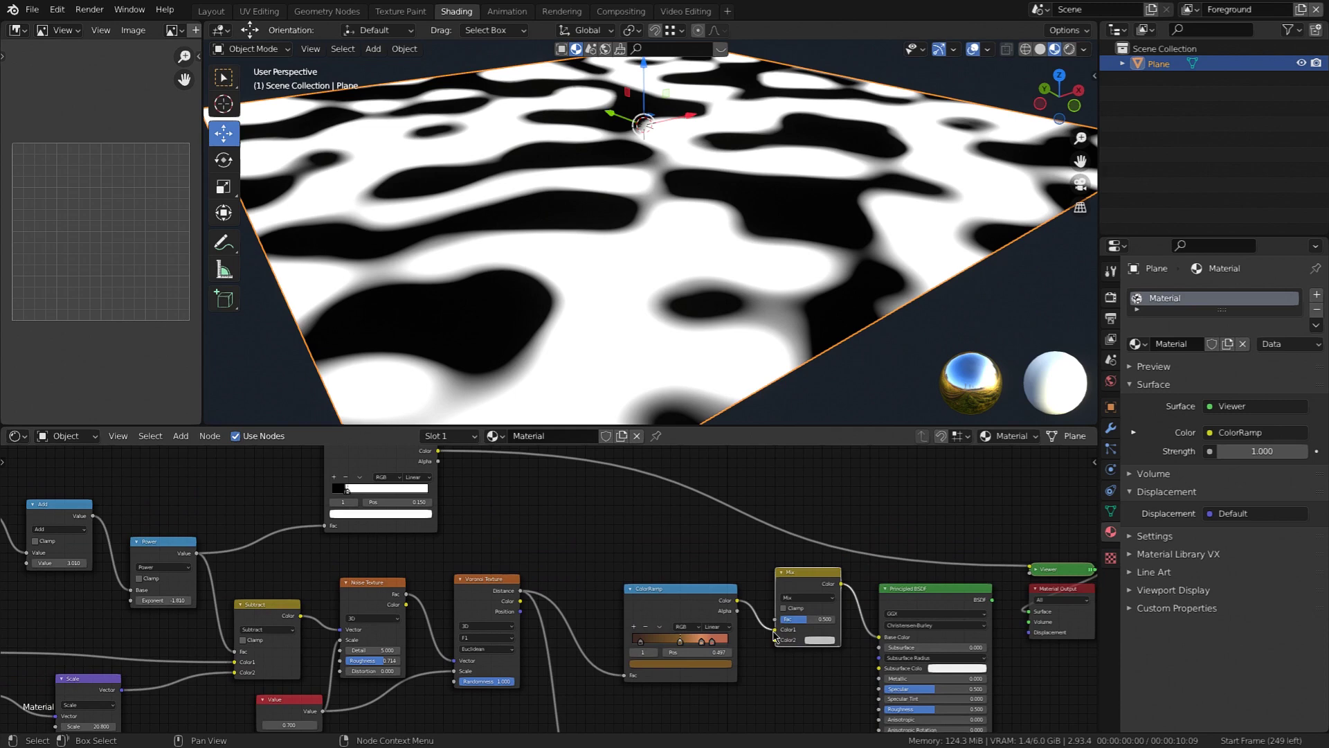
{"action": "scroll", "coordinate": [776, 637], "scroll_direction": "up", "scroll_amount": 2}
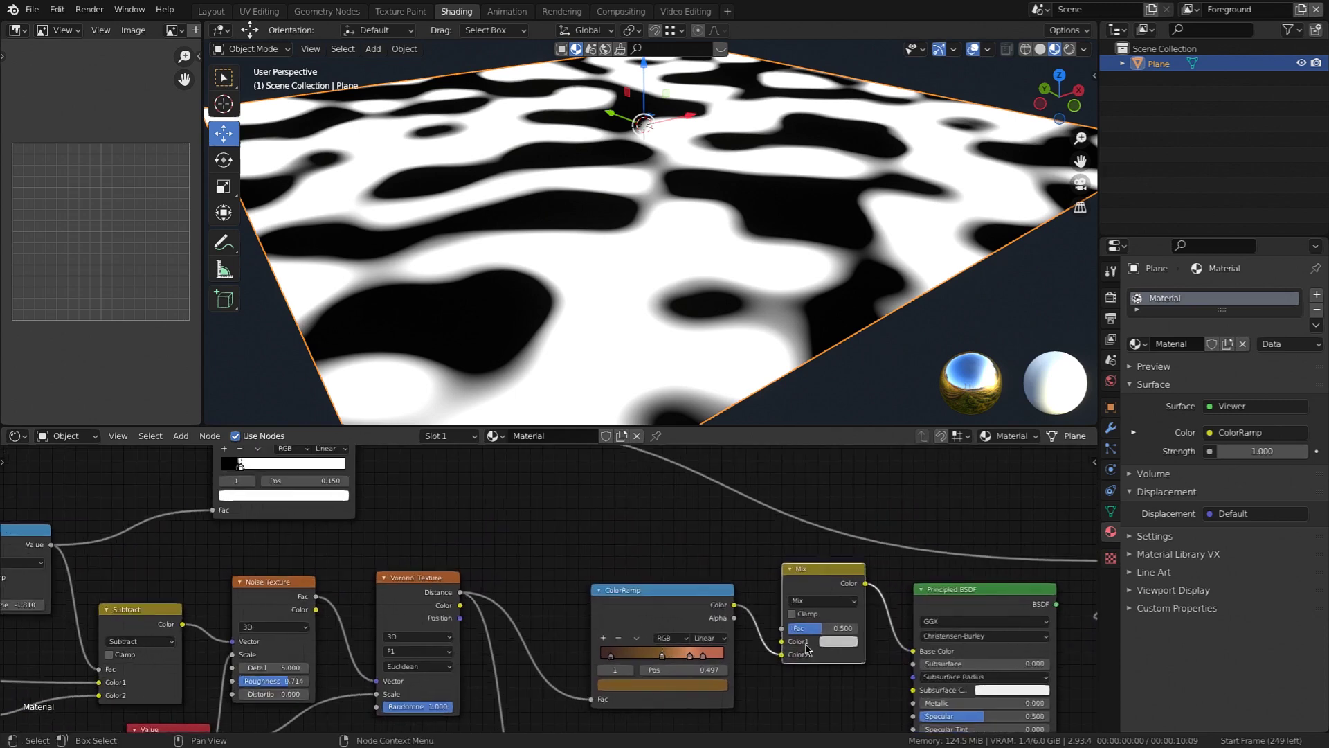
{"action": "scroll", "coordinate": [803, 647], "scroll_direction": "up", "scroll_amount": 1}
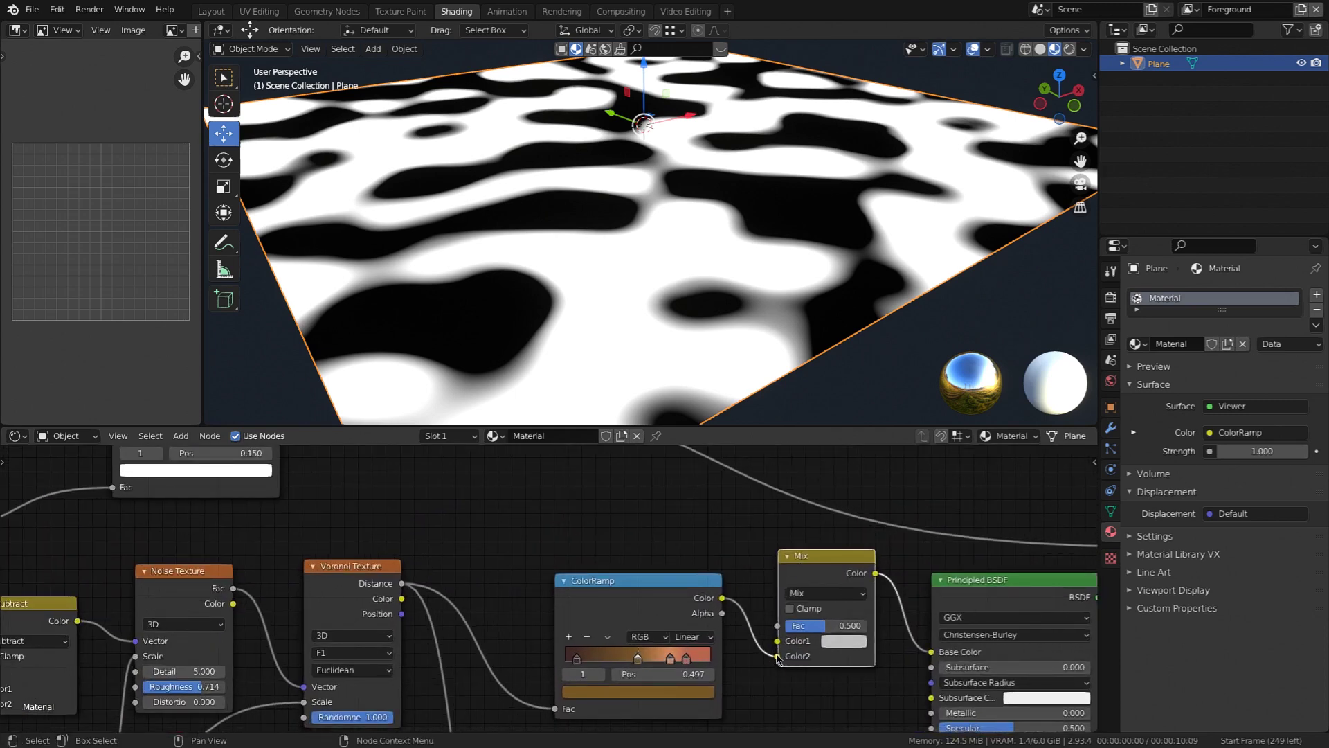
{"action": "left_click_drag", "start_coordinate": [777, 657], "coordinate": [776, 641]}
Set the Mix node's Color2 to a muted, darkened blue.
{"action": "scroll", "coordinate": [778, 636], "scroll_direction": "down", "scroll_amount": 3}
{"action": "scroll", "coordinate": [790, 643], "scroll_direction": "up", "scroll_amount": 2}
{"action": "middle_click_drag", "start_coordinate": [773, 634], "coordinate": [749, 571]}
{"action": "left_click", "coordinate": [850, 631]}
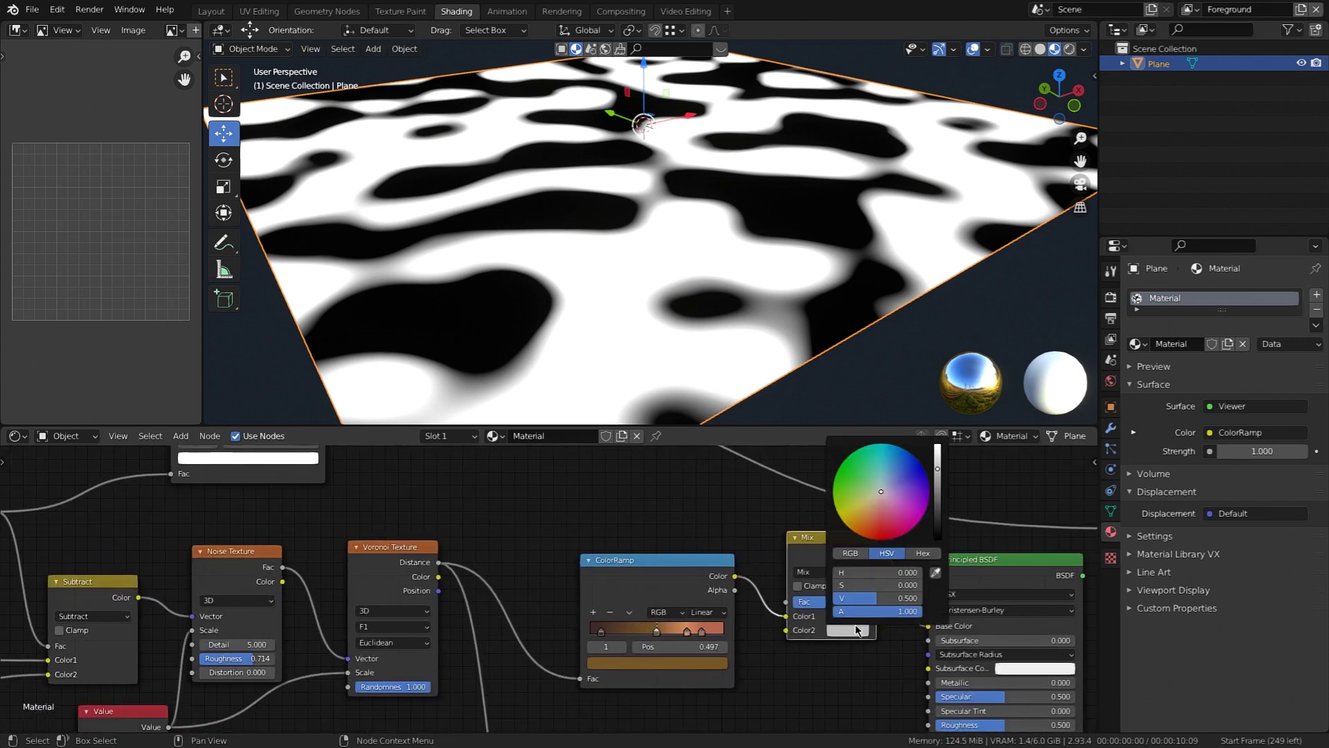
{"action": "left_click_drag", "start_coordinate": [881, 490], "coordinate": [885, 480]}
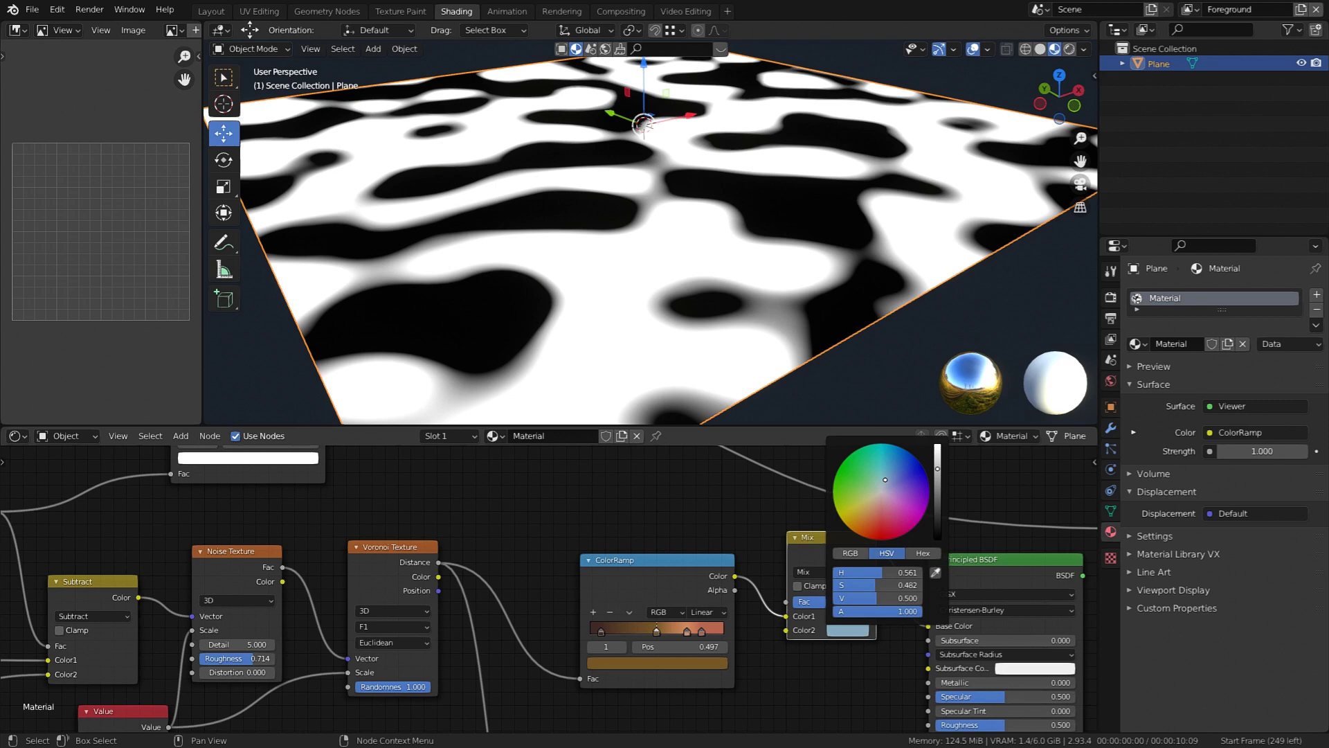
{"action": "scroll", "coordinate": [741, 610], "scroll_direction": "down", "scroll_amount": 3}
{"action": "middle_click_drag", "start_coordinate": [742, 609], "coordinate": [728, 644]}
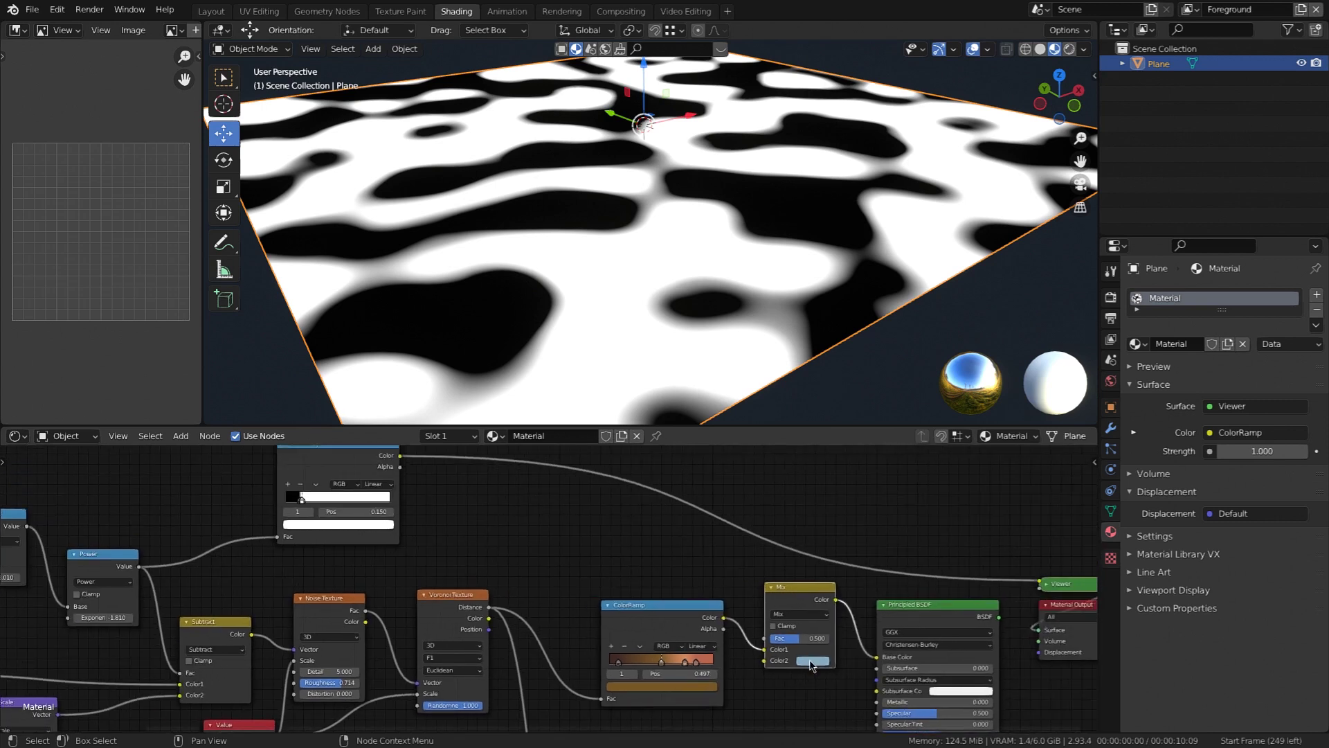
{"action": "left_click", "coordinate": [810, 661]}
{"action": "left_click_drag", "start_coordinate": [836, 636], "coordinate": [822, 635]}
Feed the black-and-white ColorRamp's Color into the Mix node's Fac and display the Principled BSDF on the plane.
{"action": "scroll", "coordinate": [604, 533], "scroll_direction": "down", "scroll_amount": 2}
{"action": "middle_click_drag", "start_coordinate": [604, 533], "coordinate": [607, 550]}
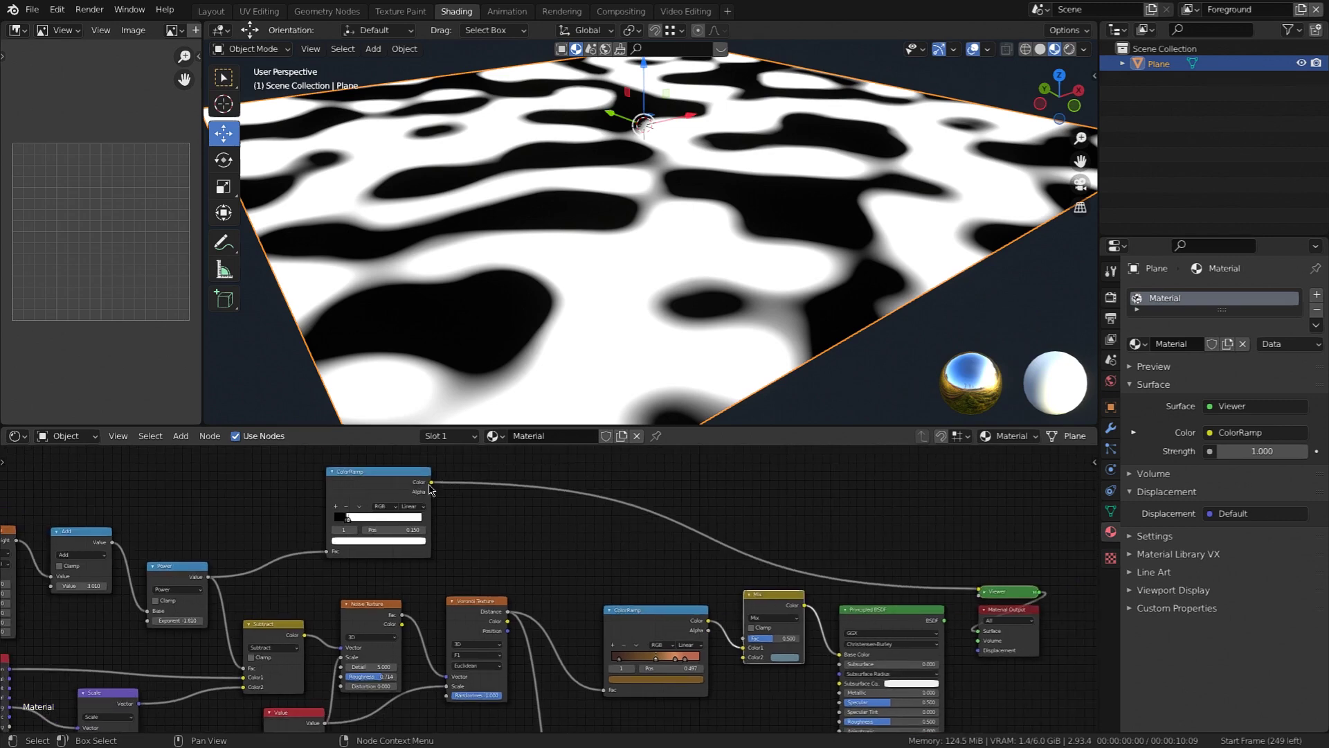
{"action": "left_click_drag", "start_coordinate": [430, 484], "coordinate": [752, 641]}
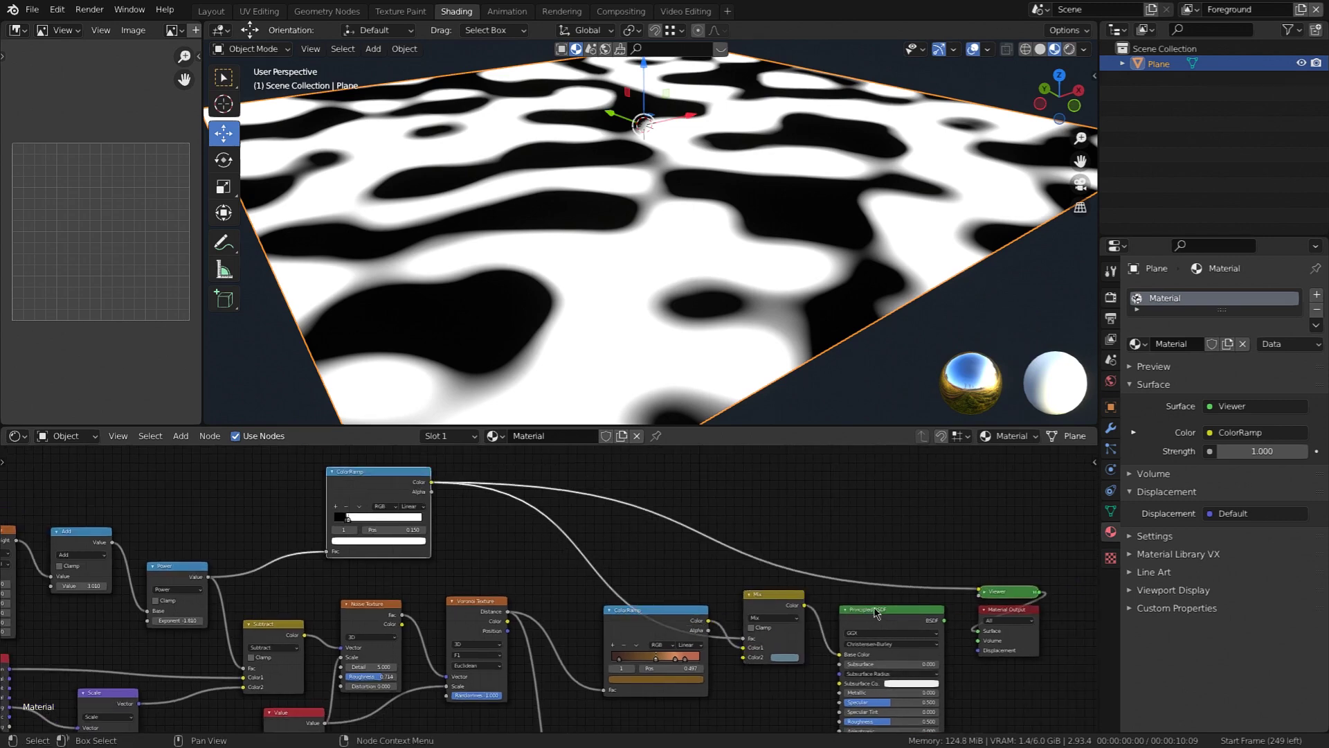
{"action": "left_click", "coordinate": [892, 618], "text": "ctrl+shift"}
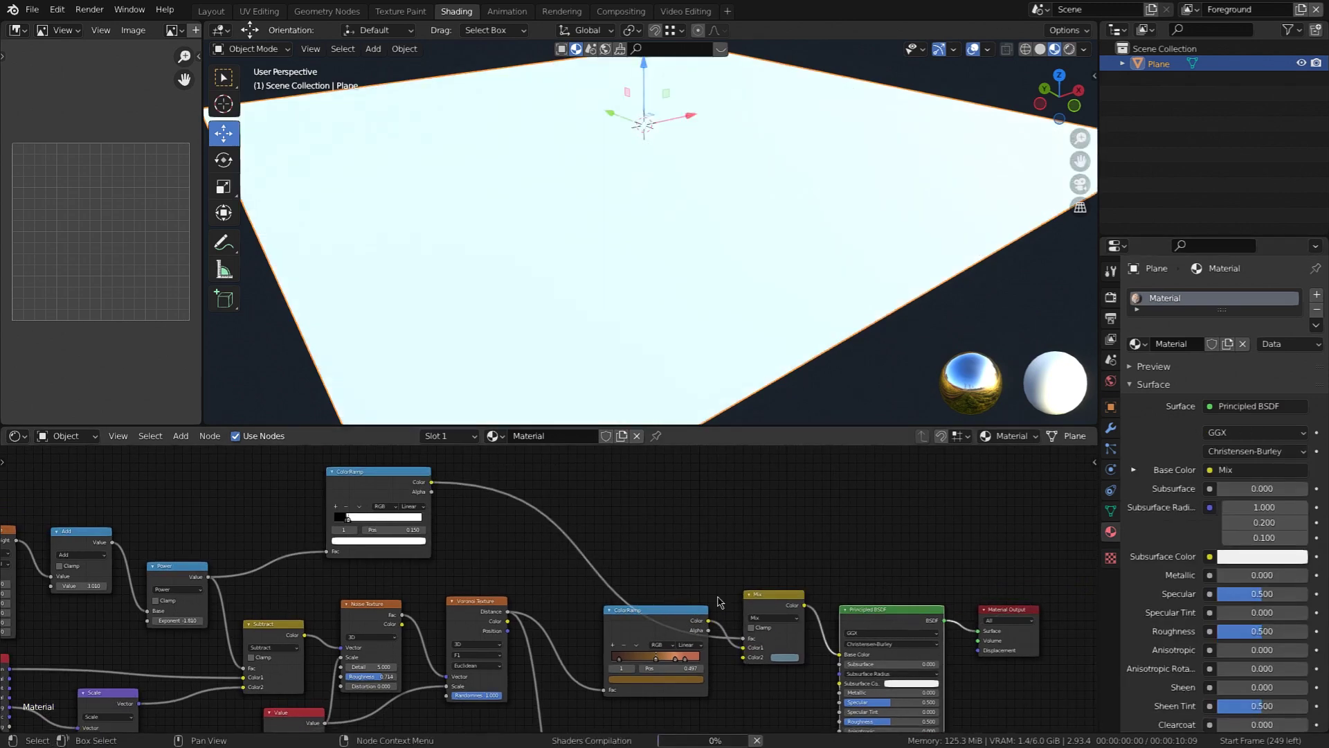
Tidy the node layout by moving the brown ColorRamp lower and the Mix node higher.
{"action": "left_click_drag", "start_coordinate": [640, 610], "coordinate": [628, 622]}
{"action": "left_click_drag", "start_coordinate": [773, 593], "coordinate": [763, 571]}
{"action": "middle_click_drag", "start_coordinate": [583, 607], "coordinate": [638, 577]}
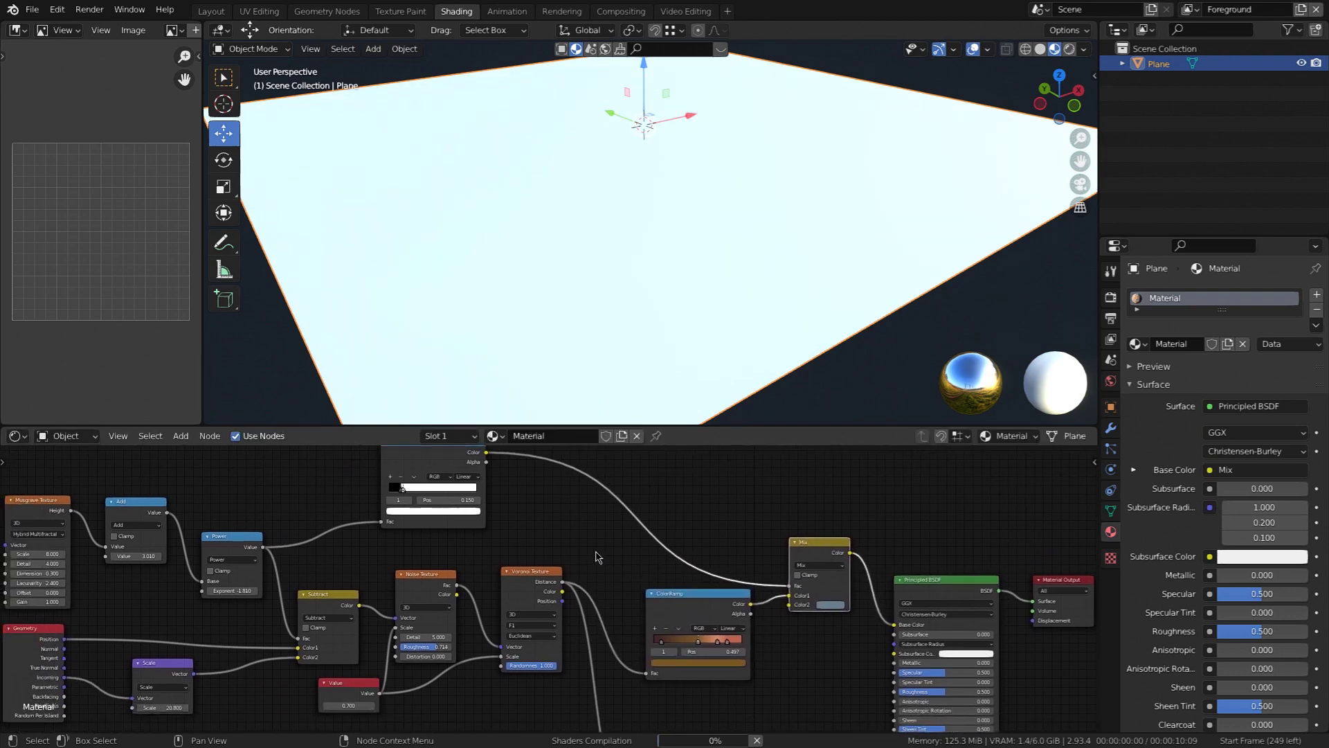
{"action": "scroll", "coordinate": [621, 572], "scroll_direction": "down", "scroll_amount": 2}
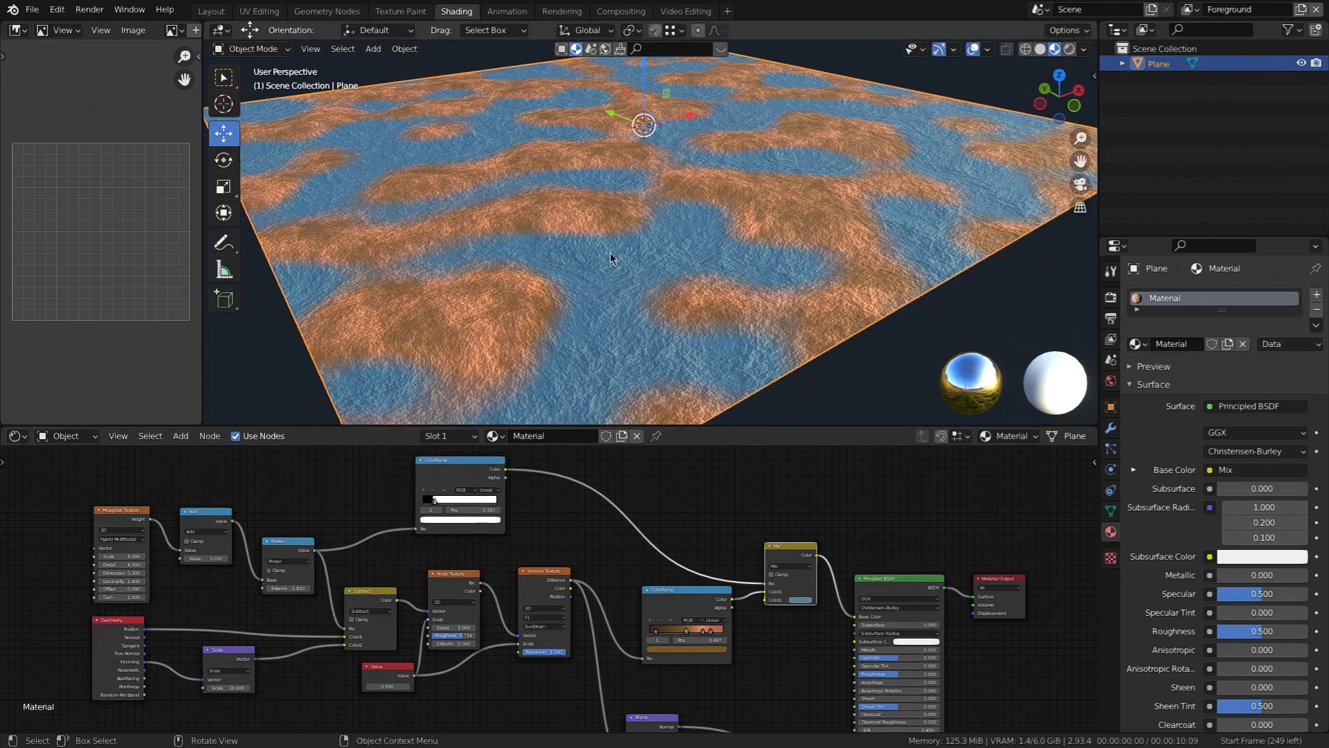
Examine the blue and brown mixed material on the plane from several distances and angles, checking how the mask follows the raised areas.
{"action": "scroll", "coordinate": [605, 254], "scroll_direction": "up", "scroll_amount": 2}
{"action": "scroll", "coordinate": [604, 253], "scroll_direction": "down", "scroll_amount": 2}
{"action": "mouse_move", "coordinate": [605, 254]}
{"action": "middle_mouse_down"}
{"action": "mouse_move", "coordinate": [625, 271]}
{"action": "mouse_move", "coordinate": [535, 262]}
{"action": "mouse_move", "coordinate": [539, 251]}
{"action": "mouse_move", "coordinate": [628, 254]}
{"action": "middle_mouse_up"}
{"action": "scroll", "coordinate": [539, 253], "scroll_direction": "up", "scroll_amount": 1}
{"action": "scroll", "coordinate": [569, 259], "scroll_direction": "down", "scroll_amount": 2}
{"action": "scroll", "coordinate": [589, 255], "scroll_direction": "up", "scroll_amount": 1}
{"action": "scroll", "coordinate": [608, 253], "scroll_direction": "down", "scroll_amount": 1}
{"action": "scroll", "coordinate": [606, 262], "scroll_direction": "up", "scroll_amount": 1}
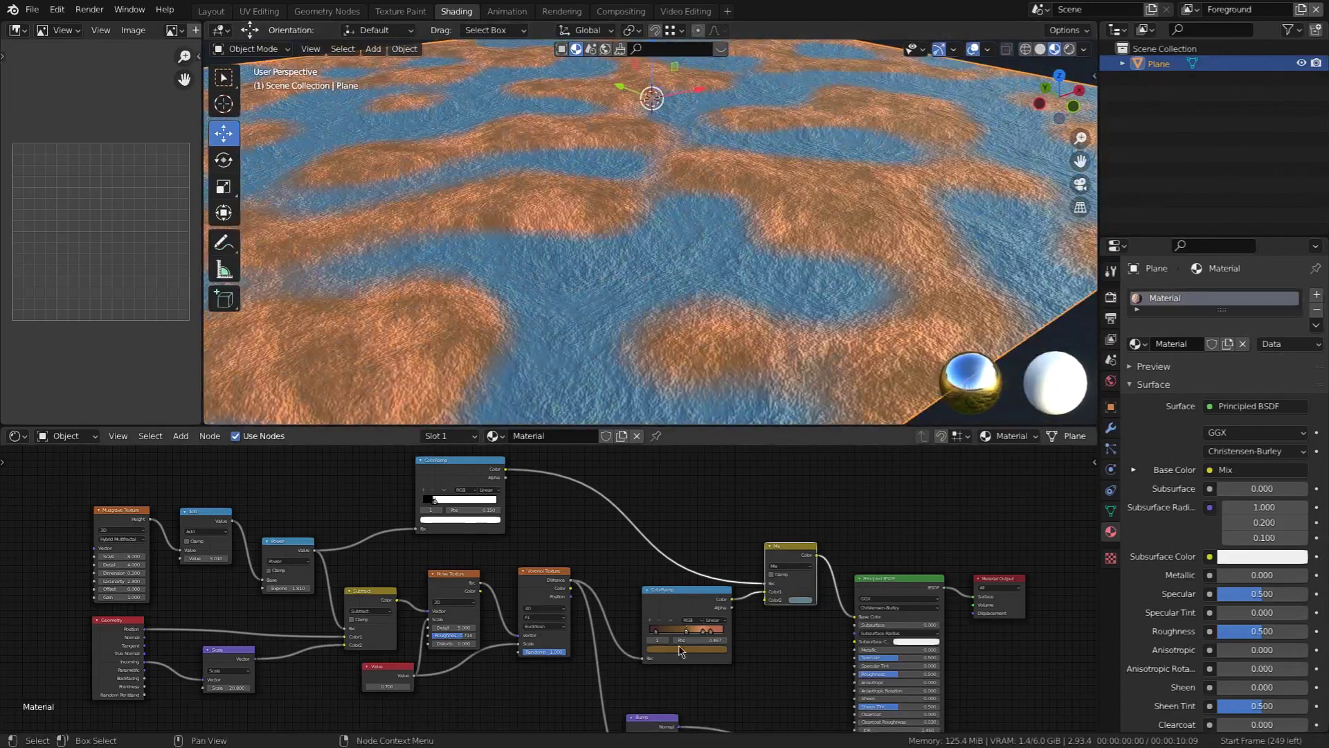
{"action": "middle_click_drag", "start_coordinate": [680, 648], "coordinate": [758, 579]}
{"action": "scroll", "coordinate": [685, 603], "scroll_direction": "up", "scroll_amount": 3}
{"action": "scroll", "coordinate": [727, 572], "scroll_direction": "down", "scroll_amount": 4}
{"action": "scroll", "coordinate": [703, 581], "scroll_direction": "up", "scroll_amount": 1}
{"action": "scroll", "coordinate": [648, 242], "scroll_direction": "down", "scroll_amount": 1}
{"action": "middle_click_drag", "start_coordinate": [648, 256], "coordinate": [654, 248]}
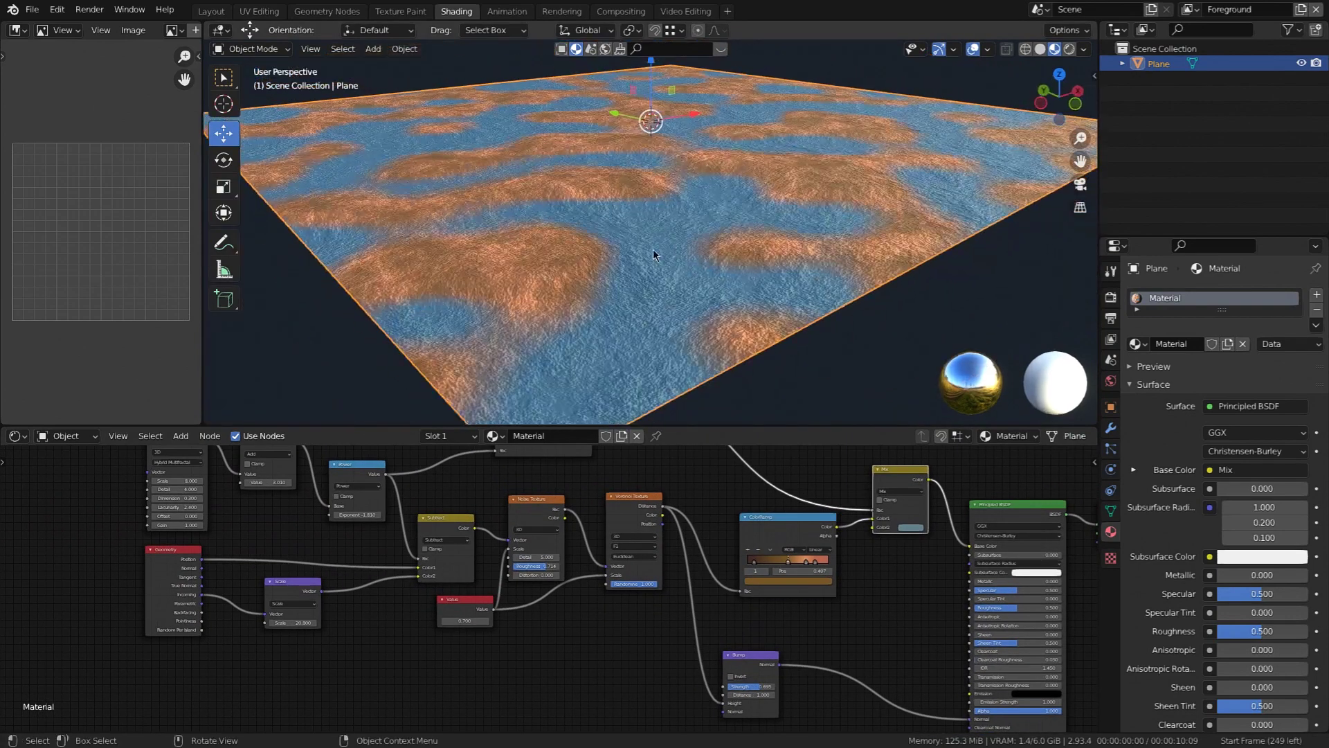
{"action": "scroll", "coordinate": [654, 248], "scroll_direction": "up", "scroll_amount": 1}
{"action": "scroll", "coordinate": [653, 249], "scroll_direction": "down", "scroll_amount": 1}
Move the Bump node up to sit beneath the brown ColorRamp, before the Principled BSDF.
{"action": "middle_click_drag", "start_coordinate": [642, 623], "coordinate": [481, 588]}
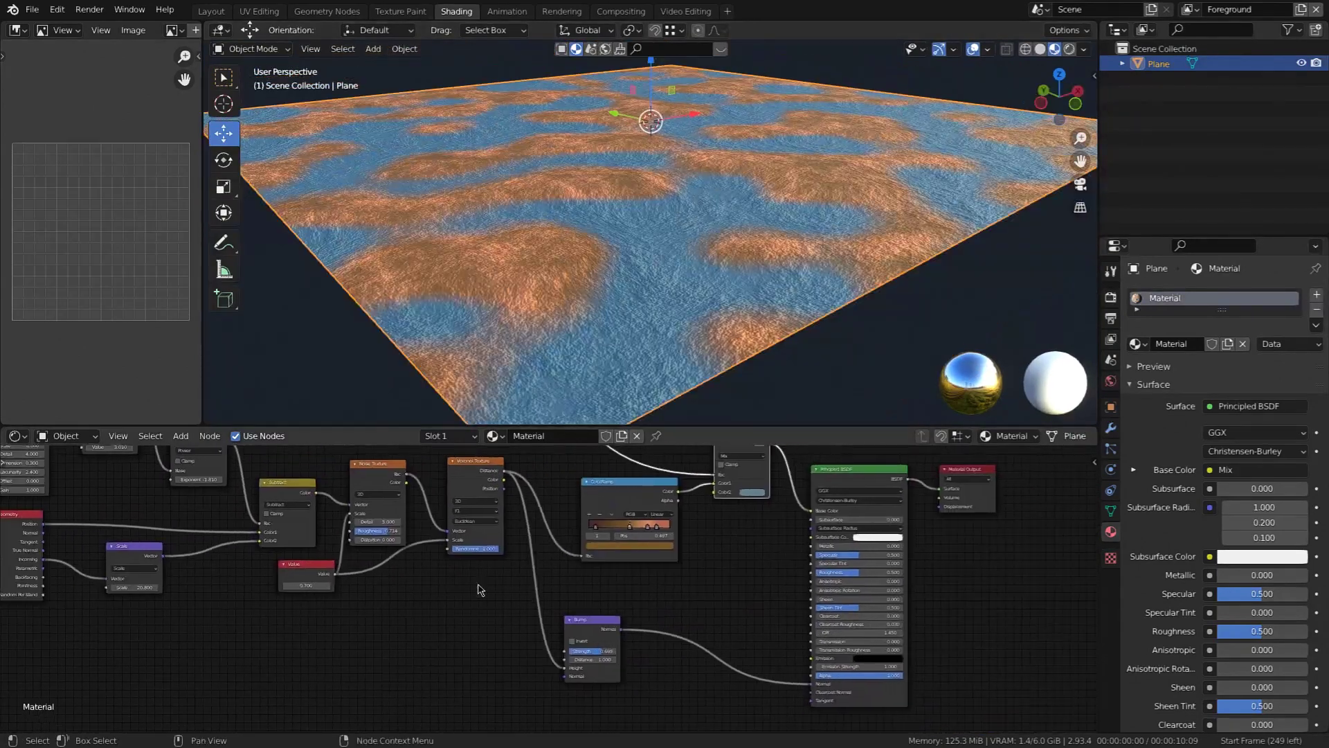
{"action": "scroll", "coordinate": [547, 589], "scroll_direction": "up", "scroll_amount": 1}
{"action": "left_click_drag", "start_coordinate": [612, 620], "coordinate": [639, 601]}
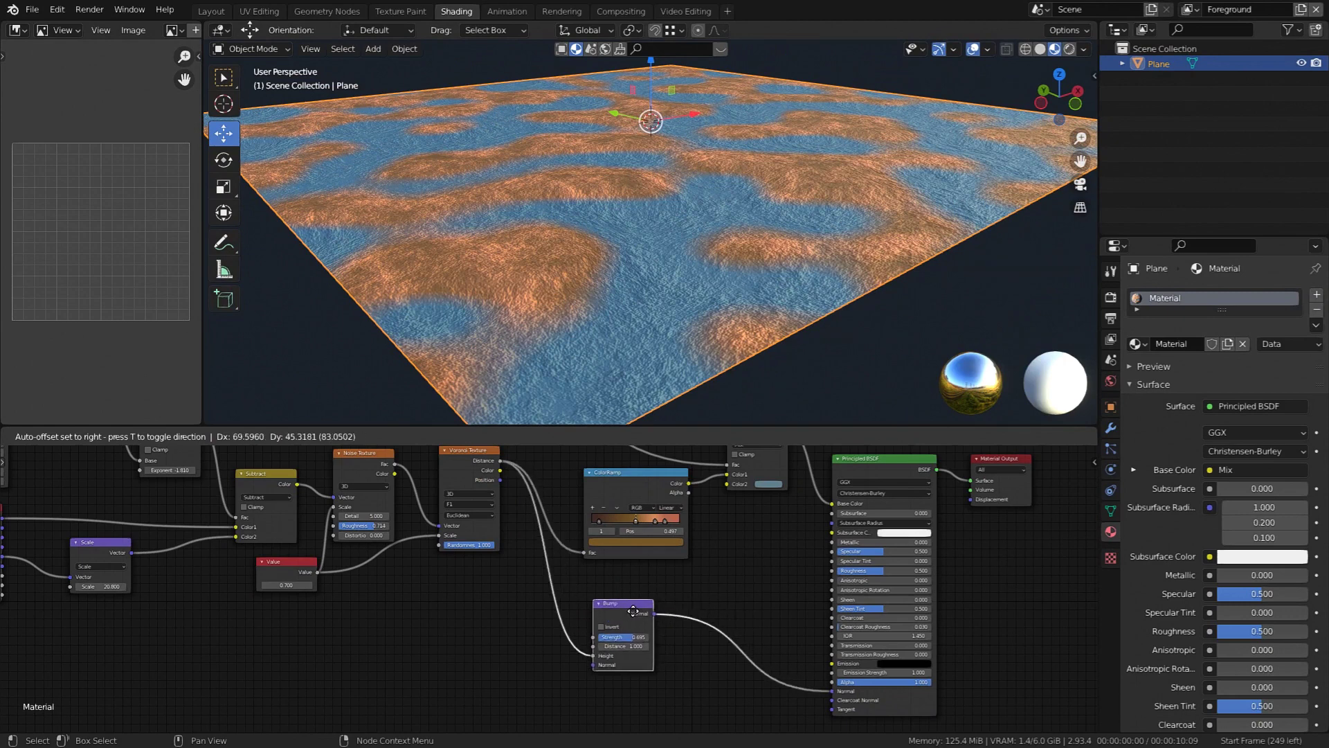
Duplicate the Noise Texture node together with its input links and place the copy below the original.
{"action": "middle_click_drag", "start_coordinate": [609, 576], "coordinate": [646, 612]}
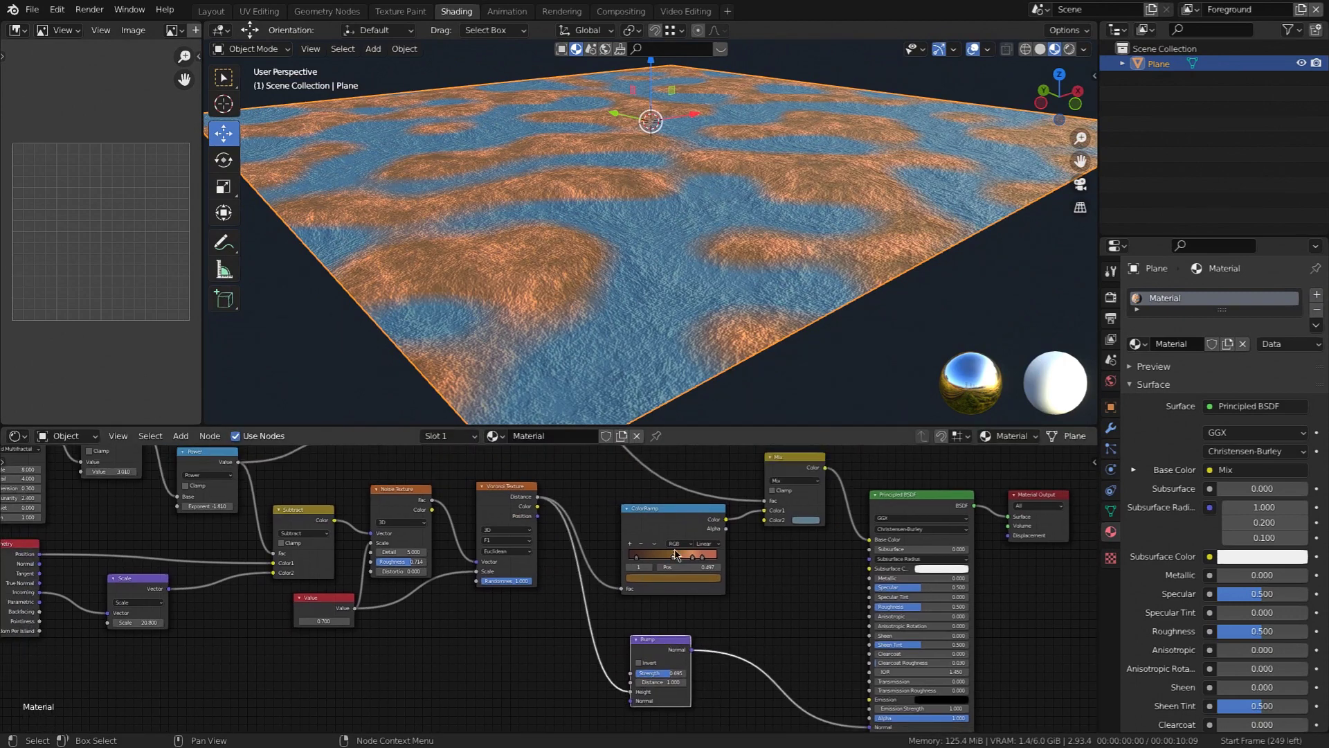
{"action": "middle_click_drag", "start_coordinate": [470, 565], "coordinate": [580, 566]}
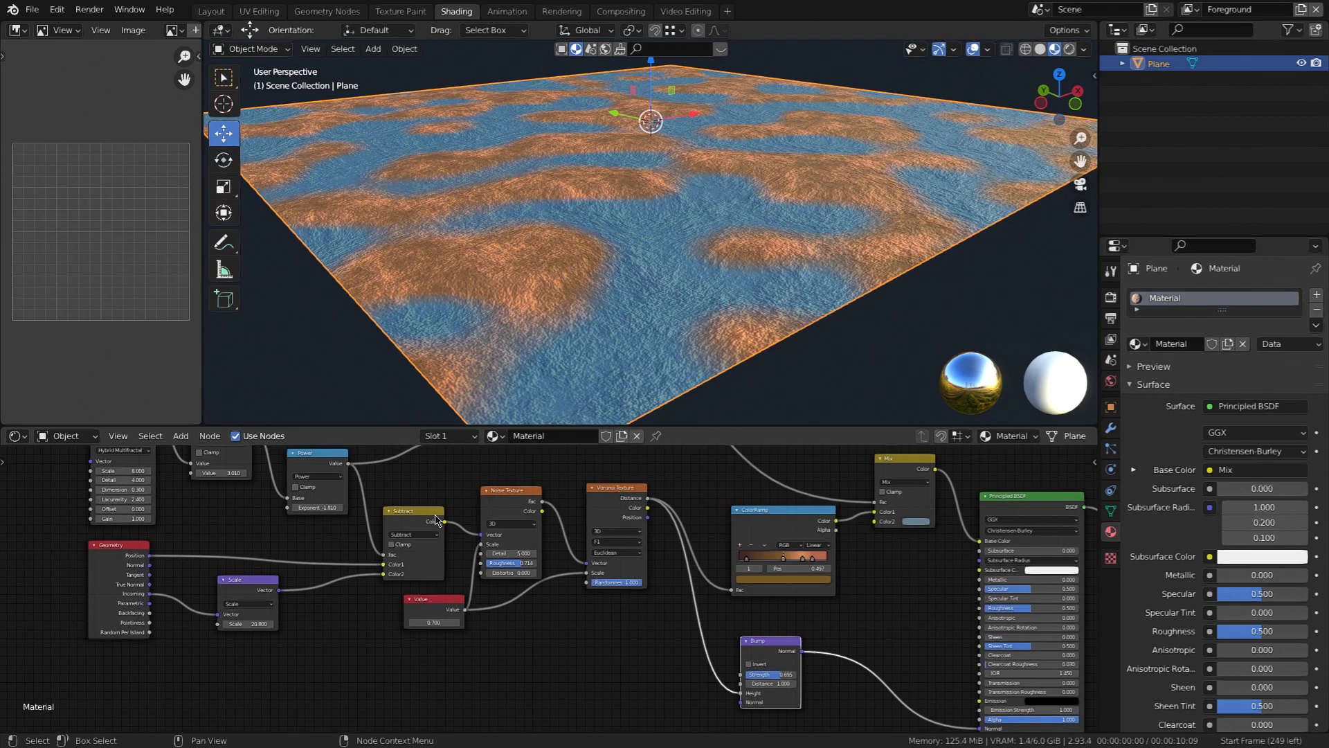
{"action": "left_click", "coordinate": [513, 517]}
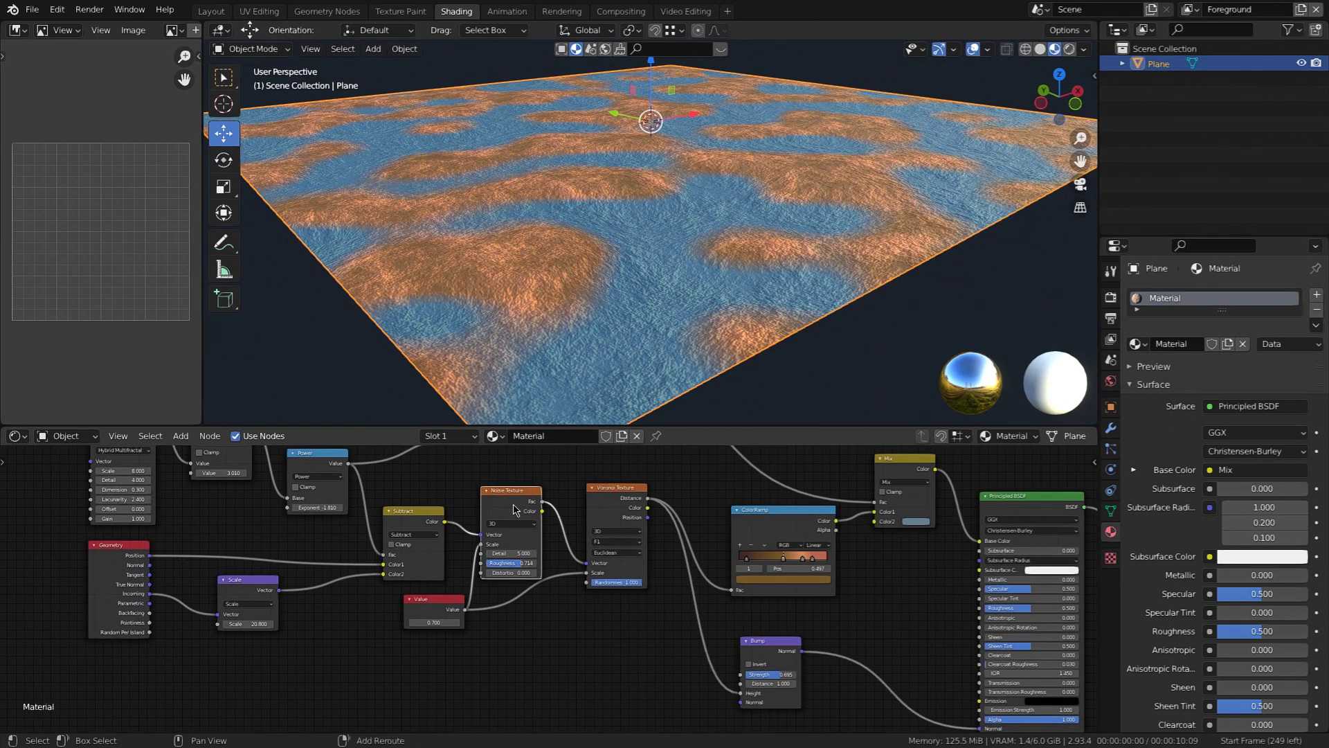
{"action": "key", "text": "ctrl+shift+d"}
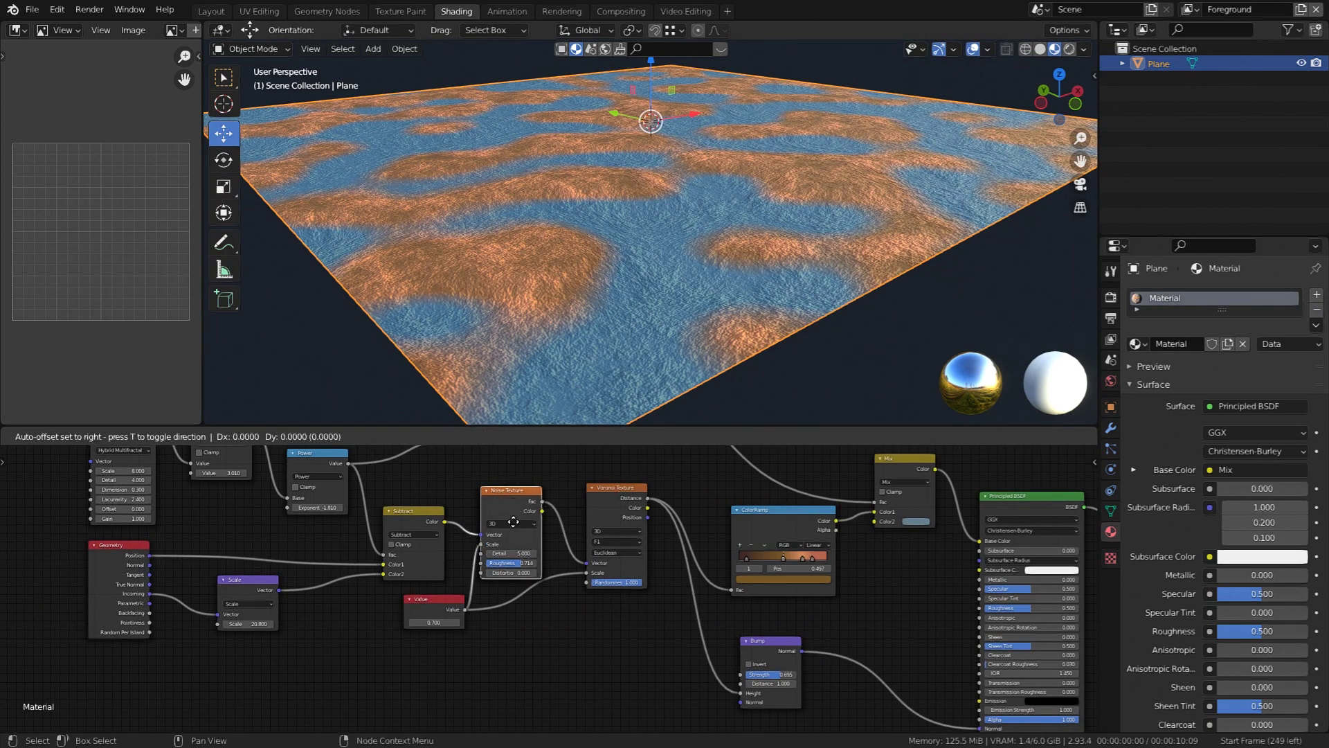
{"action": "left_click", "coordinate": [537, 637]}
{"action": "scroll", "coordinate": [526, 637], "scroll_direction": "up", "scroll_amount": 5}
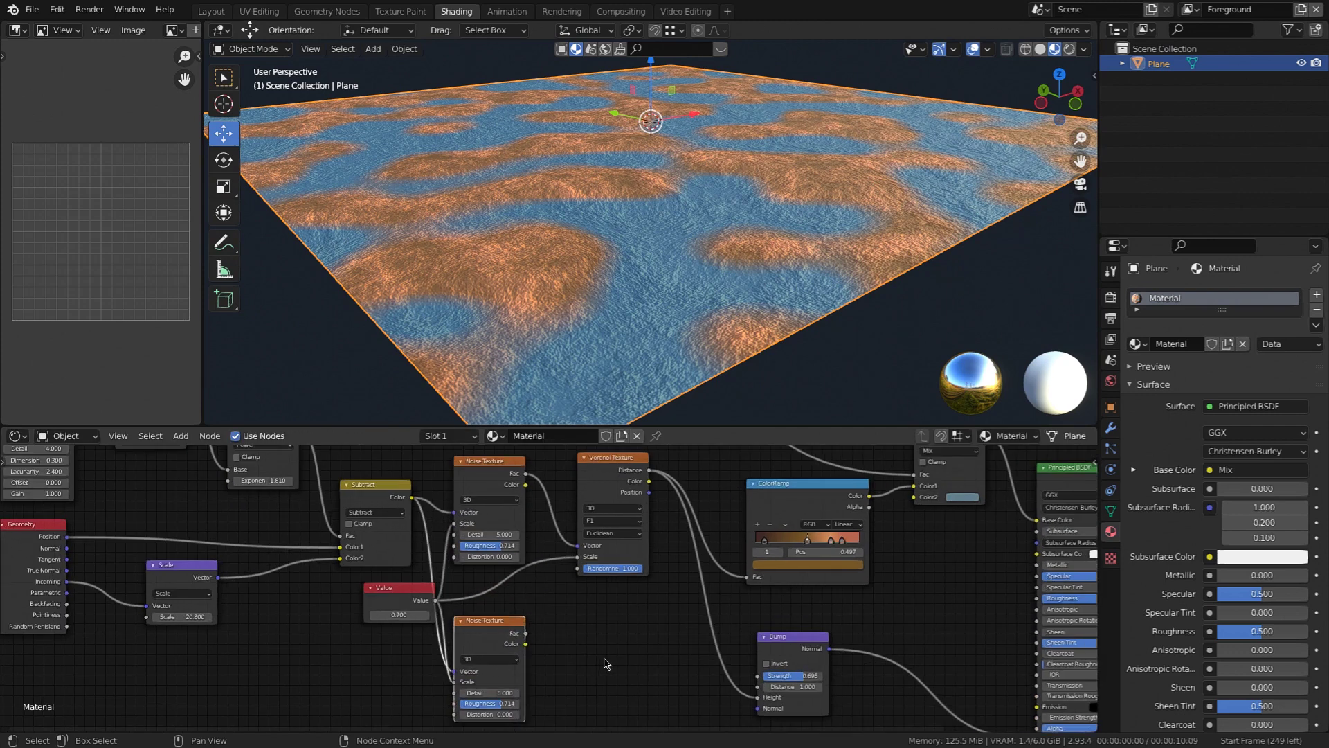
Shift the Value node aside and cut its link to the Scale input of the duplicated Noise Texture.
{"action": "left_click_drag", "start_coordinate": [378, 494], "coordinate": [272, 511]}
{"action": "right_click_drag", "start_coordinate": [424, 545], "coordinate": [367, 600], "text": "ctrl"}
{"action": "scroll", "coordinate": [454, 592], "scroll_direction": "down", "scroll_amount": 2}
{"action": "middle_click_drag", "start_coordinate": [460, 592], "coordinate": [506, 560]}
{"action": "scroll", "coordinate": [676, 577], "scroll_direction": "down", "scroll_amount": 2}
{"action": "middle_click_drag", "start_coordinate": [708, 547], "coordinate": [700, 585]}
{"action": "scroll", "coordinate": [698, 582], "scroll_direction": "down", "scroll_amount": 2}
{"action": "scroll", "coordinate": [693, 583], "scroll_direction": "up", "scroll_amount": 2}
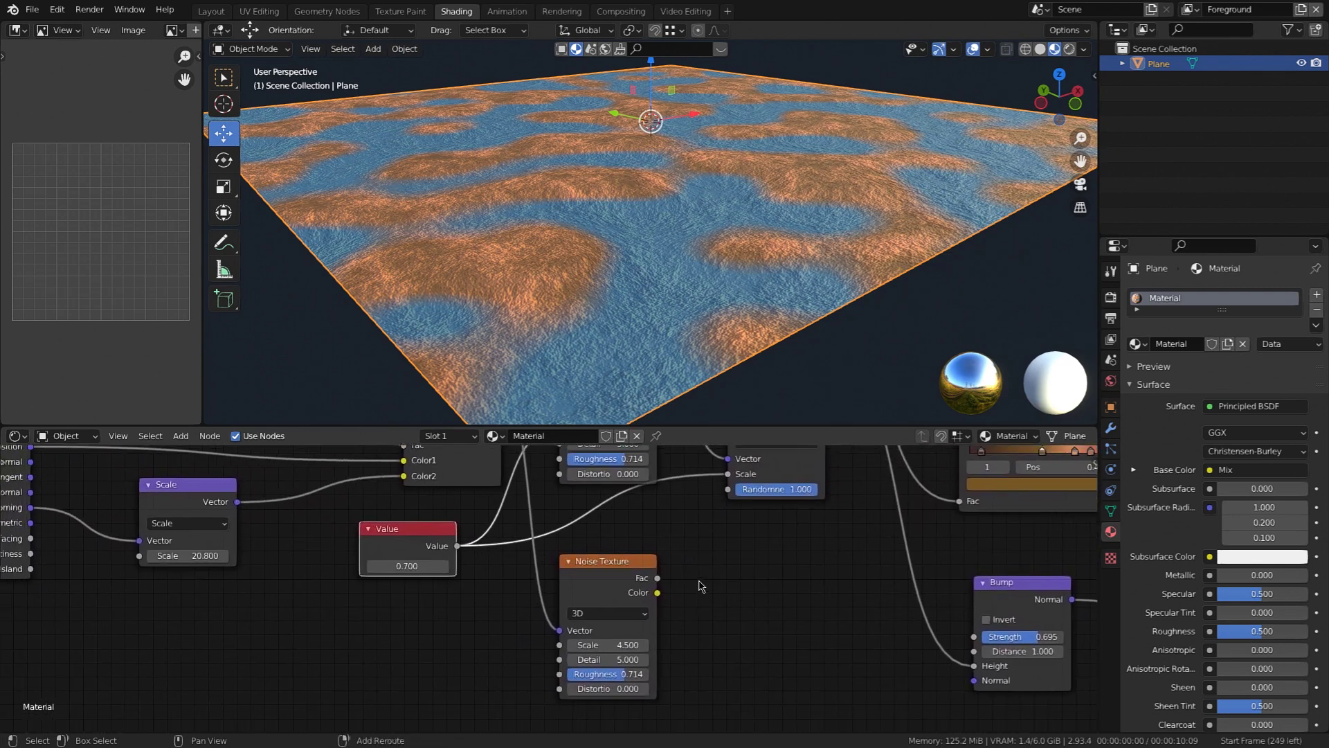
Set the duplicated Noise Texture's Detail to 2.5, Roughness to 0.8 and Distortion to 0.03.
{"action": "scroll", "coordinate": [698, 589], "scroll_direction": "up", "scroll_amount": 2}
{"action": "middle_click_drag", "start_coordinate": [682, 666], "coordinate": [699, 611]}
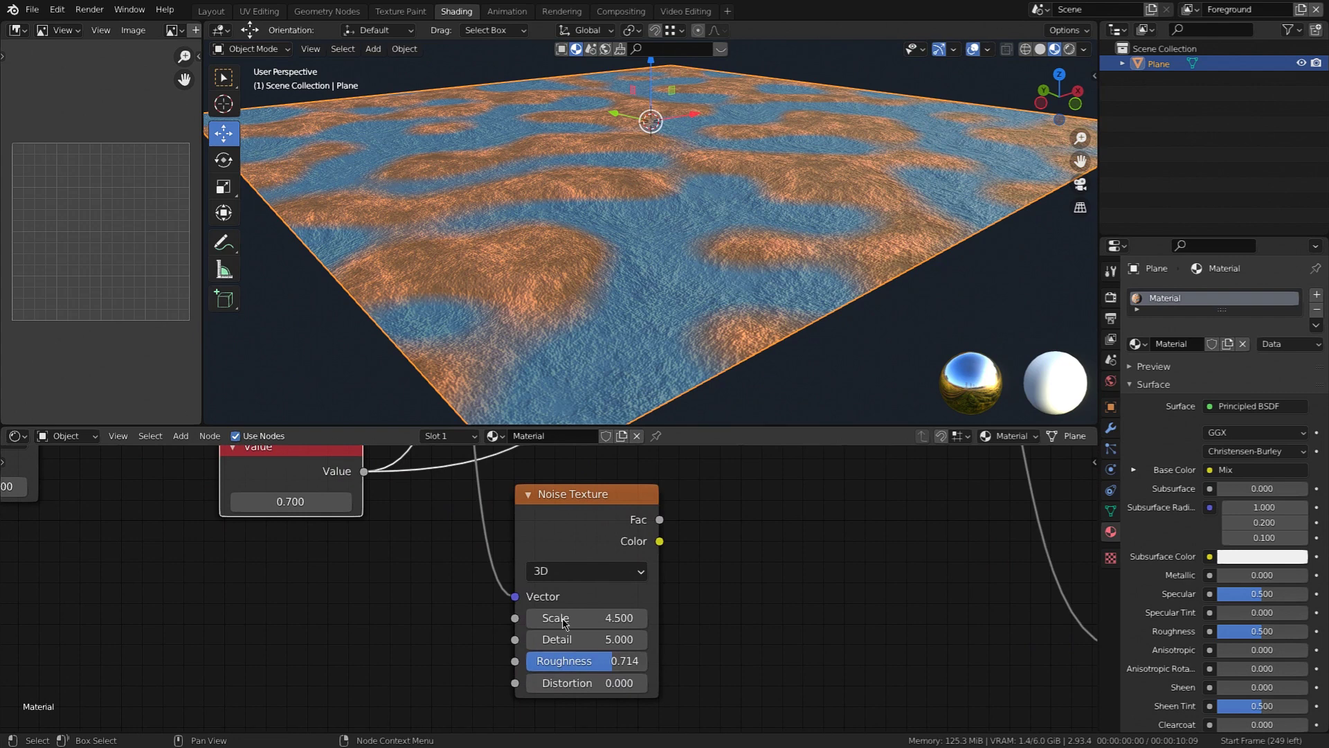
{"action": "left_click", "coordinate": [596, 636]}
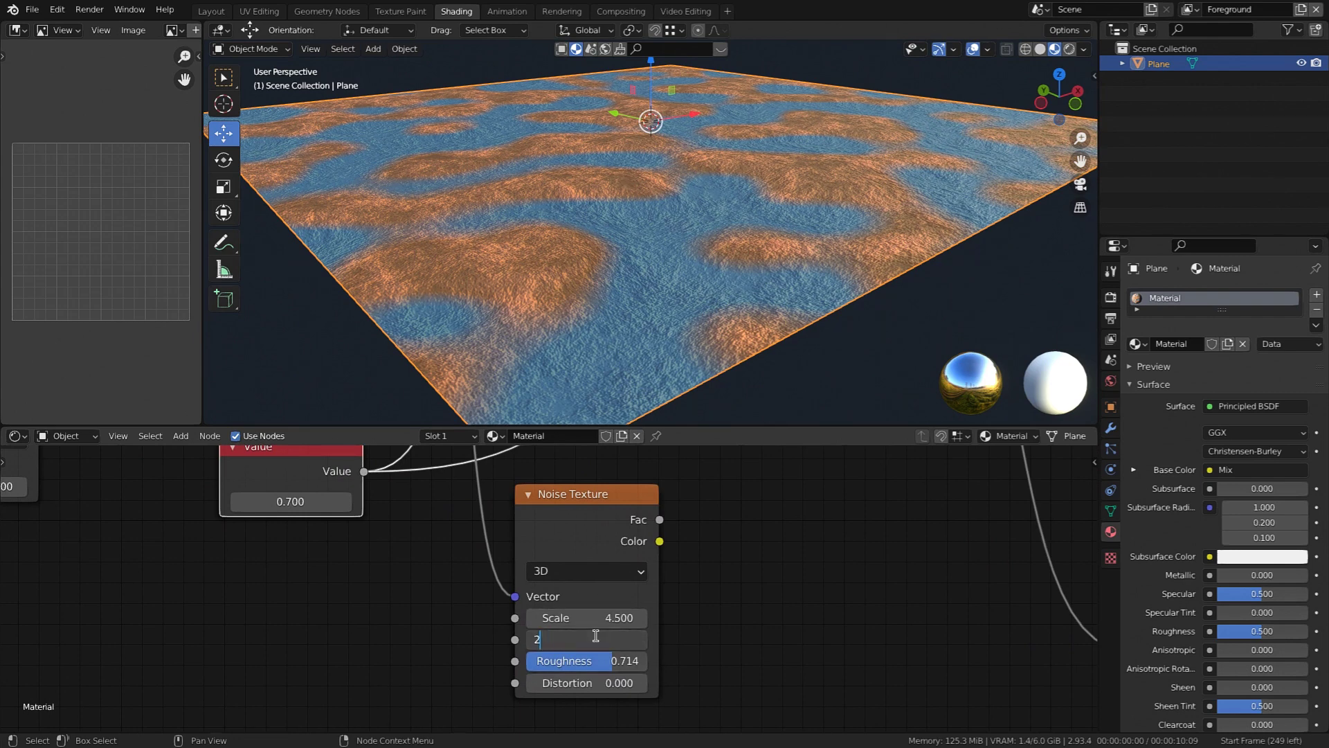
{"action": "type", "text": ".5"}
{"action": "key", "text": "Return"}
{"action": "left_click", "coordinate": [586, 664]}
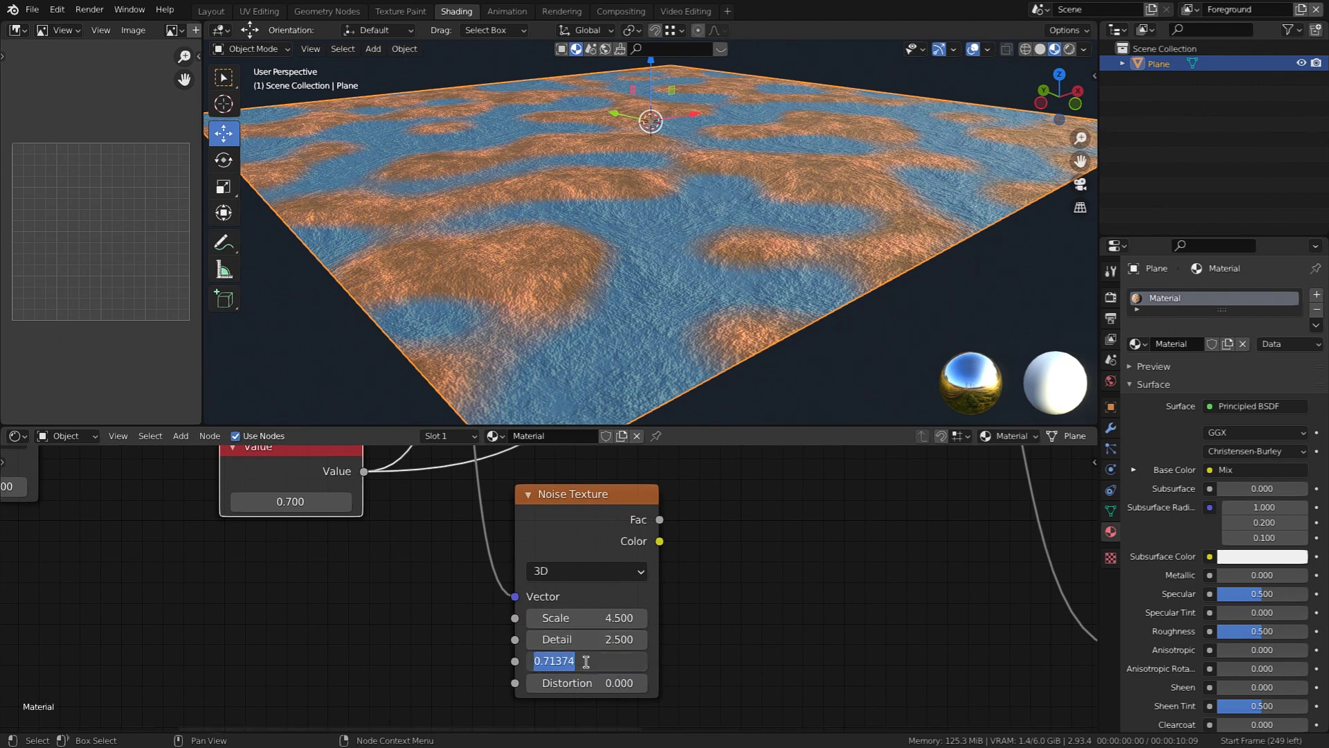
{"action": "type", "text": "0.8"}
{"action": "key", "text": "Return"}
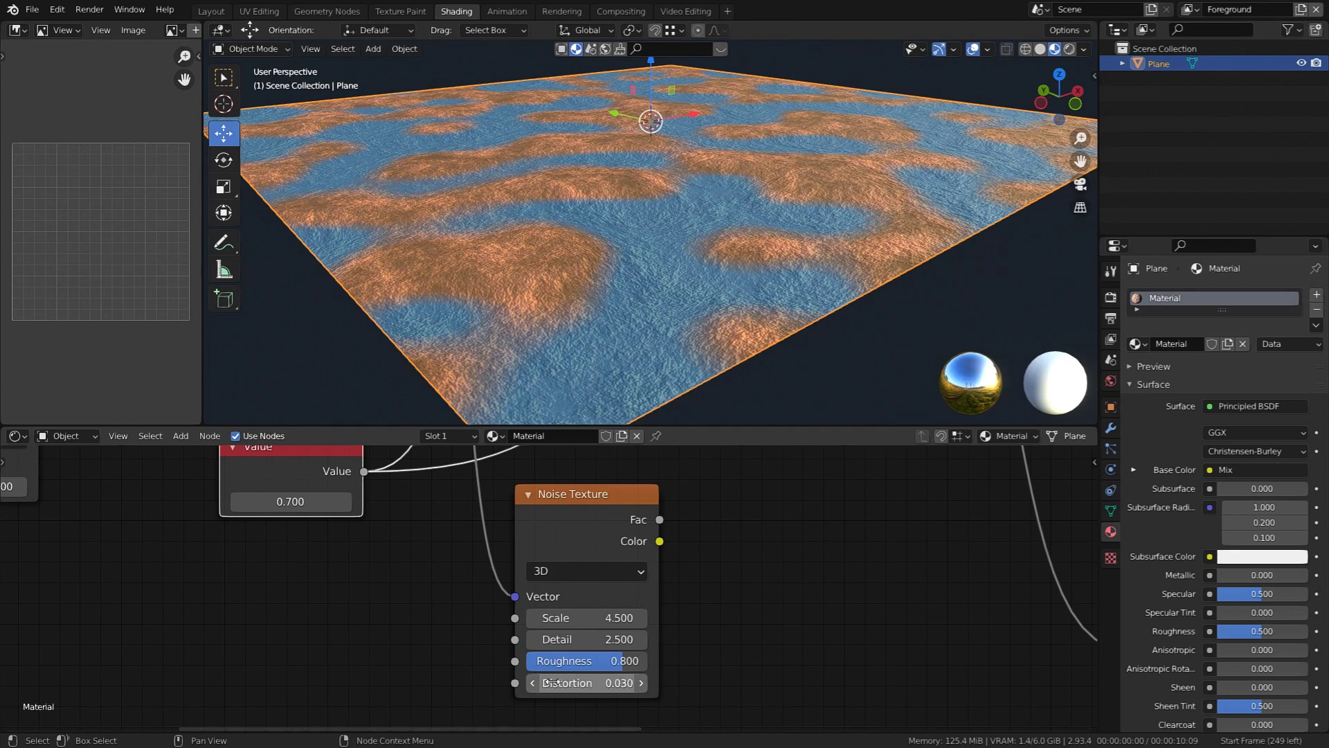
{"action": "scroll", "coordinate": [614, 665], "scroll_direction": "down", "scroll_amount": 4}
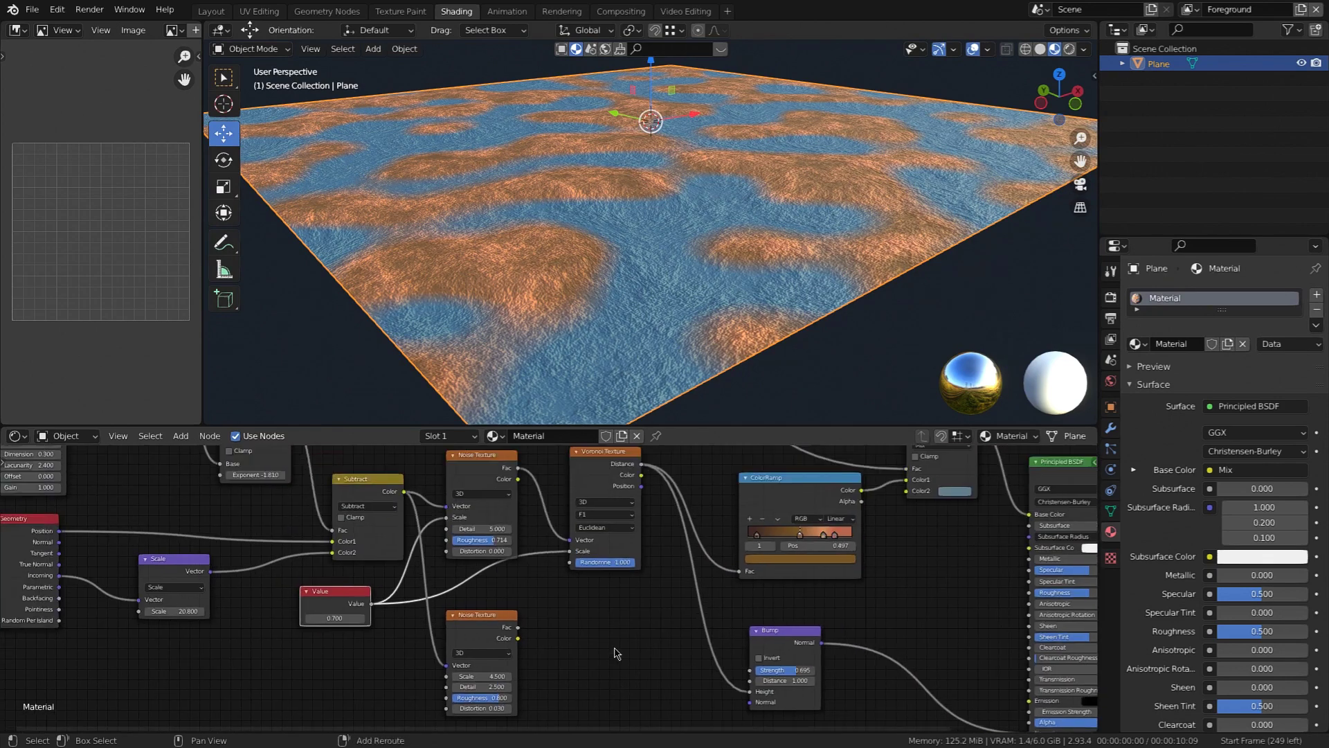
Duplicate the color Mix node with its input links and place the copy between the new Noise Texture and the Bump node.
{"action": "scroll", "coordinate": [615, 648], "scroll_direction": "up", "scroll_amount": 1}
{"action": "mouse_move", "coordinate": [627, 637]}
{"action": "middle_mouse_down"}
{"action": "mouse_move", "coordinate": [674, 587]}
{"action": "mouse_move", "coordinate": [625, 637]}
{"action": "middle_mouse_up"}
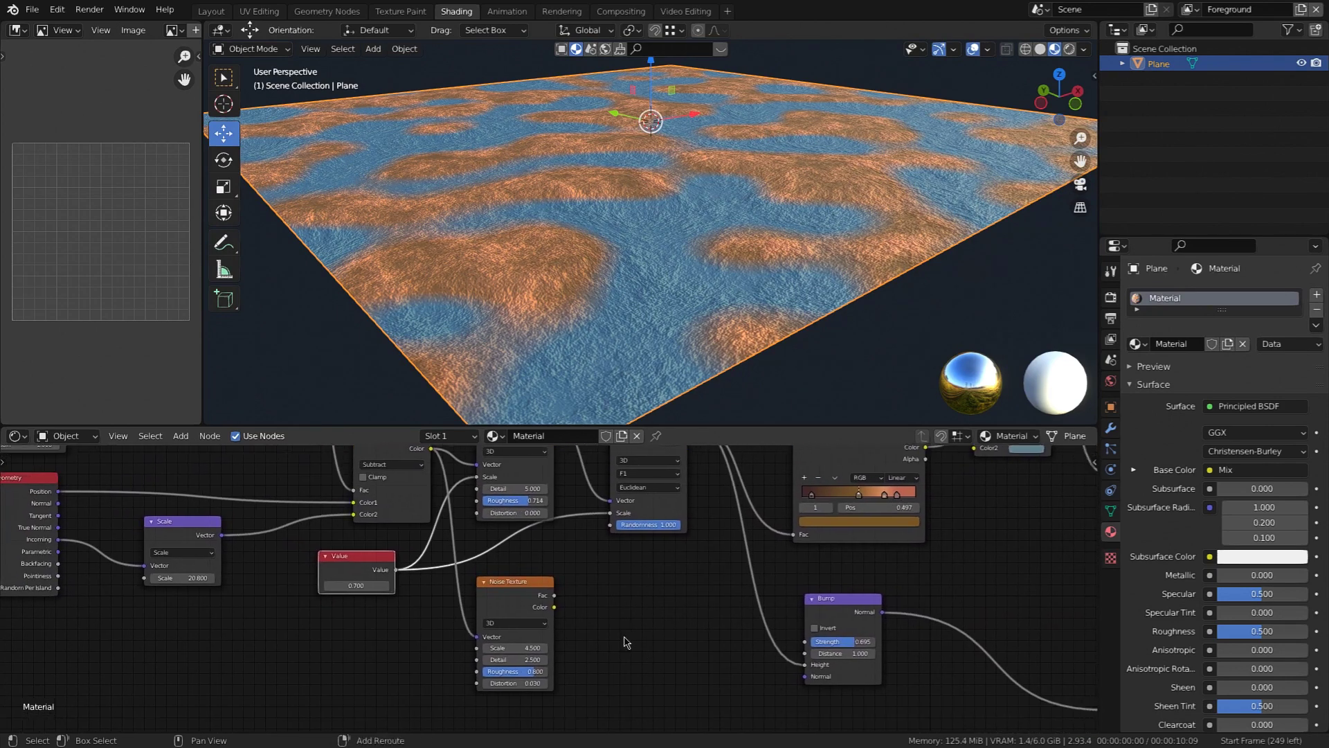
{"action": "middle_click_drag", "start_coordinate": [720, 628], "coordinate": [732, 659]}
{"action": "mouse_move", "coordinate": [642, 631]}
{"action": "middle_mouse_down"}
{"action": "mouse_move", "coordinate": [709, 658]}
{"action": "mouse_move", "coordinate": [659, 625]}
{"action": "mouse_move", "coordinate": [628, 629]}
{"action": "middle_mouse_up"}
{"action": "scroll", "coordinate": [730, 624], "scroll_direction": "down", "scroll_amount": 4}
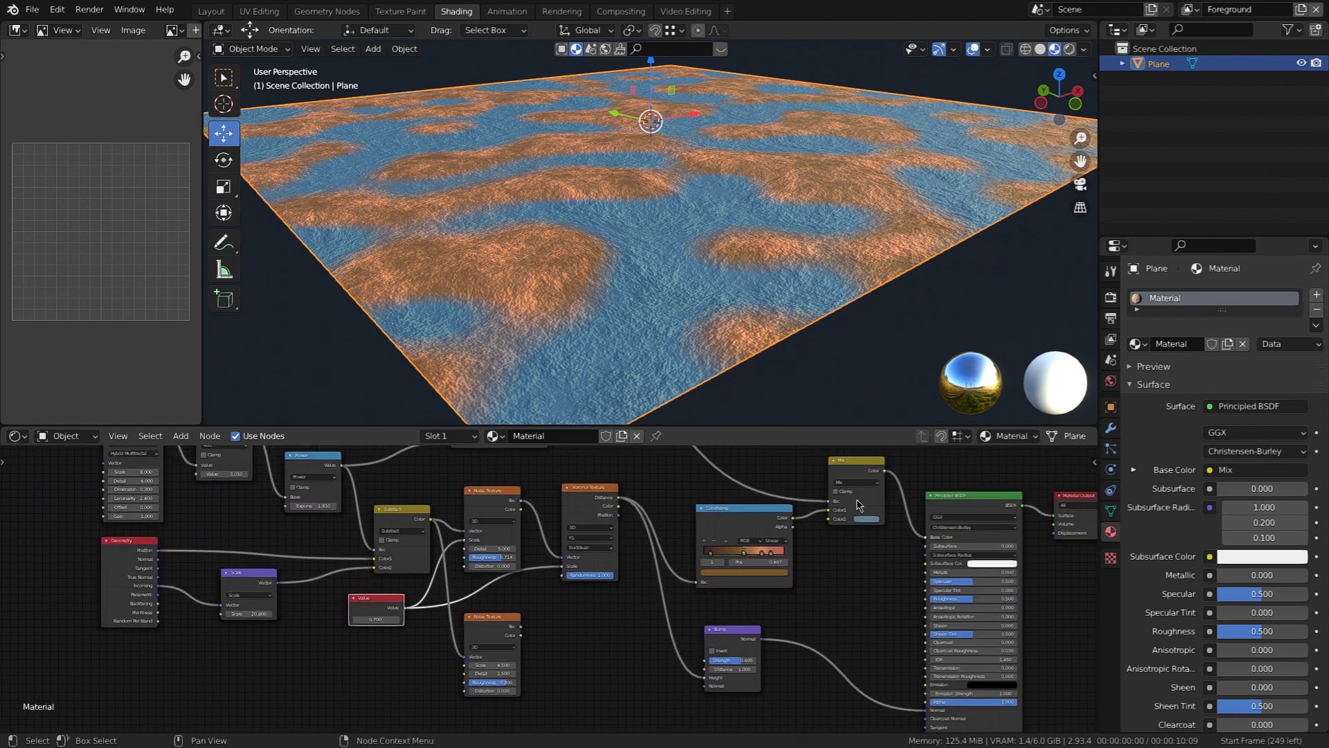
{"action": "left_click", "coordinate": [860, 505]}
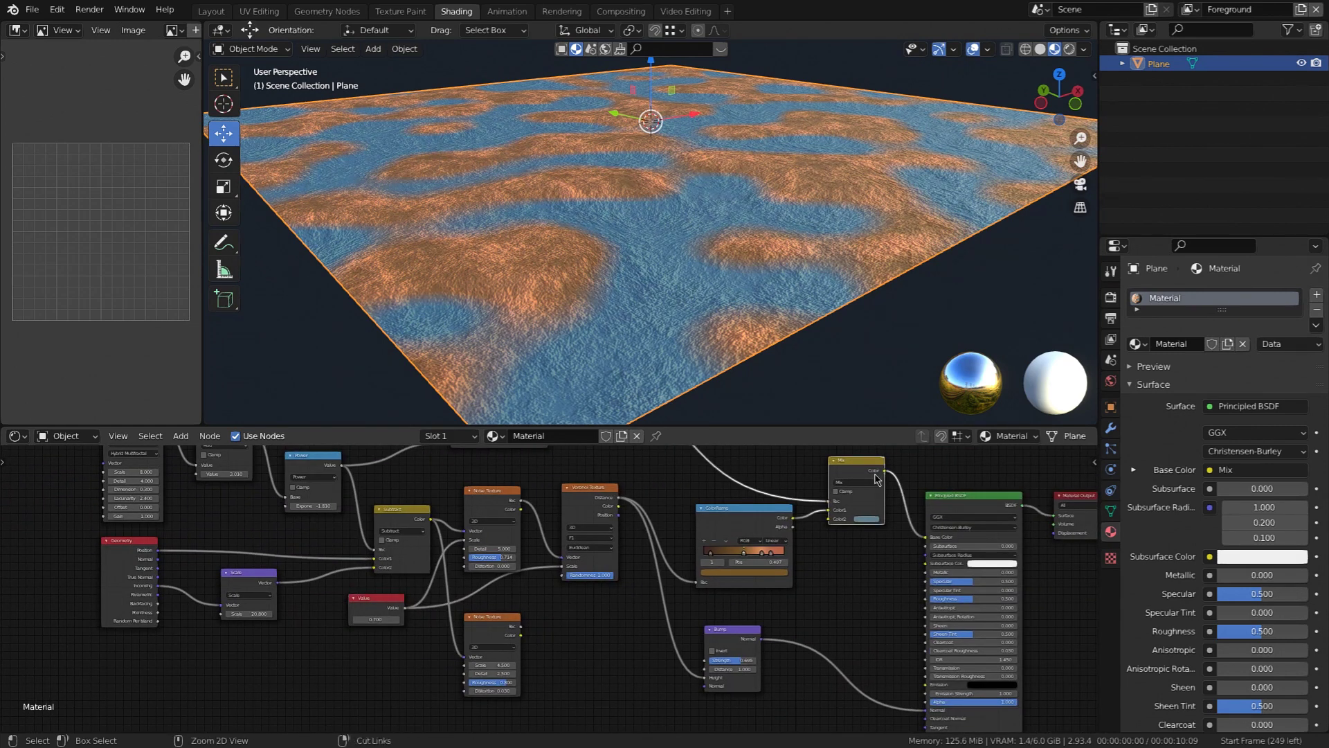
{"action": "key", "text": "shift+d"}
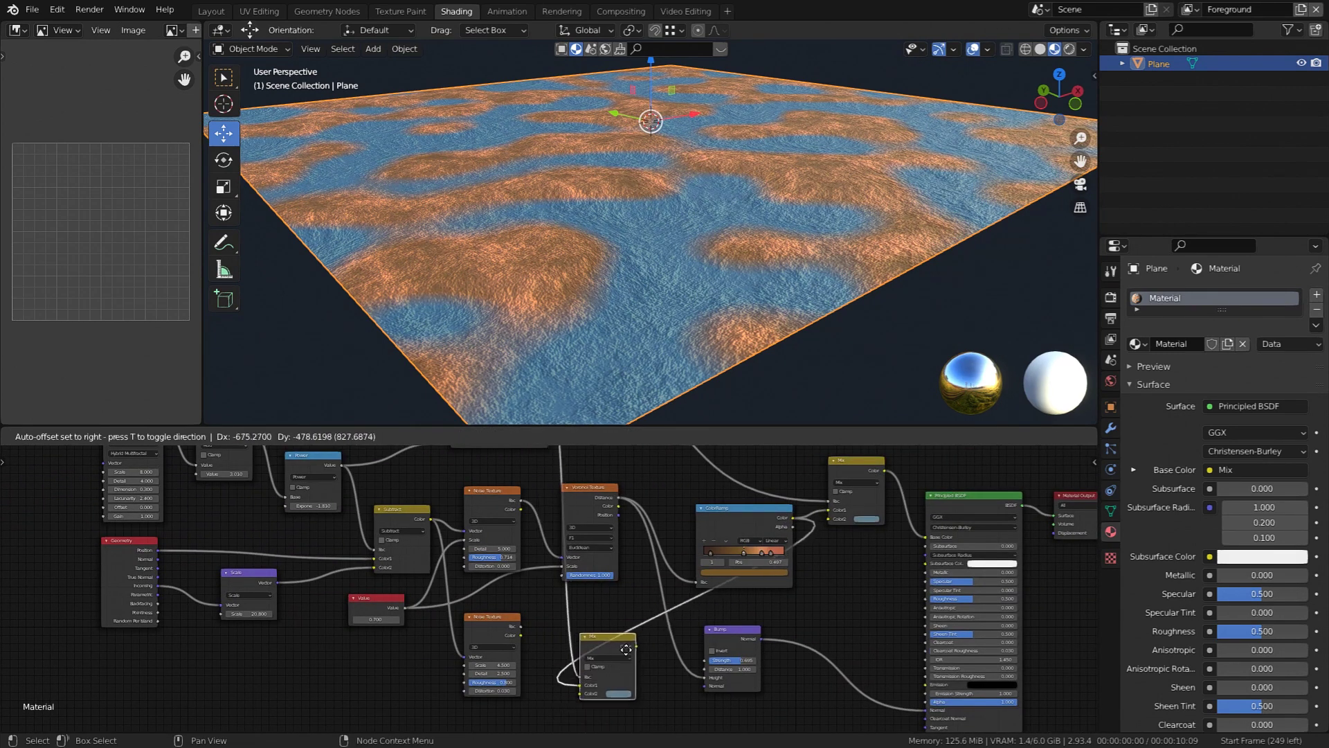
{"action": "left_click", "coordinate": [626, 650]}
{"action": "scroll", "coordinate": [661, 652], "scroll_direction": "up", "scroll_amount": 3}
{"action": "middle_click_drag", "start_coordinate": [662, 653], "coordinate": [658, 622]}
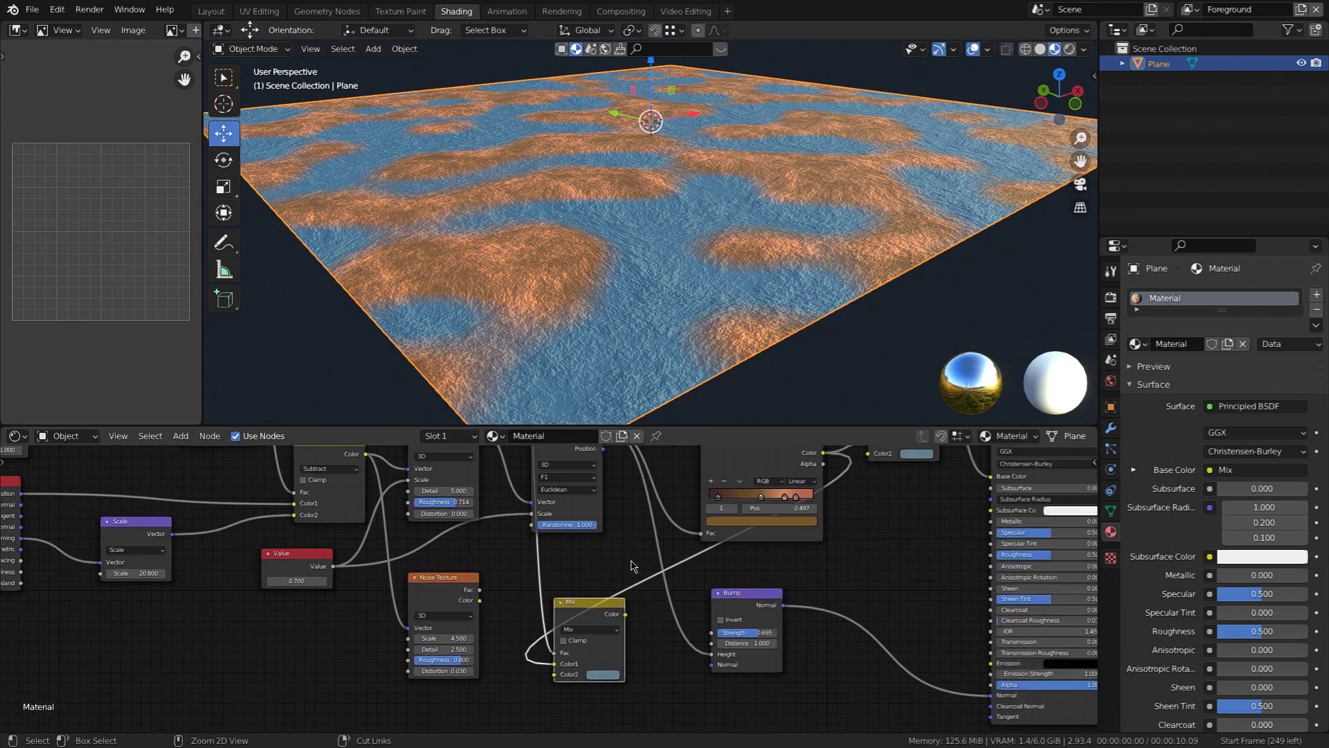
Cut the ColorRamp link to the duplicated Mix node's Color1 and move that Mix node closer to the Bump node.
{"action": "right_click_drag", "start_coordinate": [665, 597], "coordinate": [667, 602], "text": "ctrl"}
{"action": "scroll", "coordinate": [650, 658], "scroll_direction": "up", "scroll_amount": 2}
{"action": "middle_click_drag", "start_coordinate": [650, 658], "coordinate": [700, 662]}
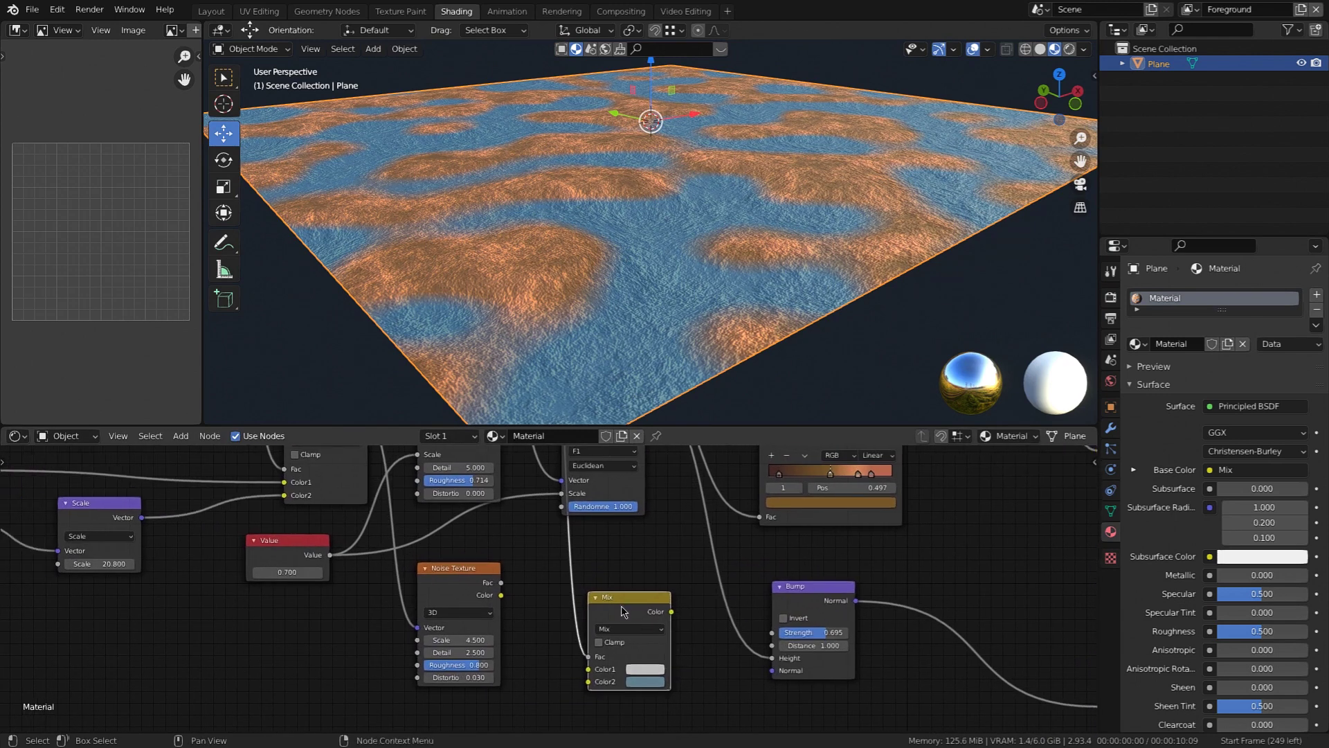
{"action": "key", "text": "g"}
{"action": "left_click", "coordinate": [664, 607]}
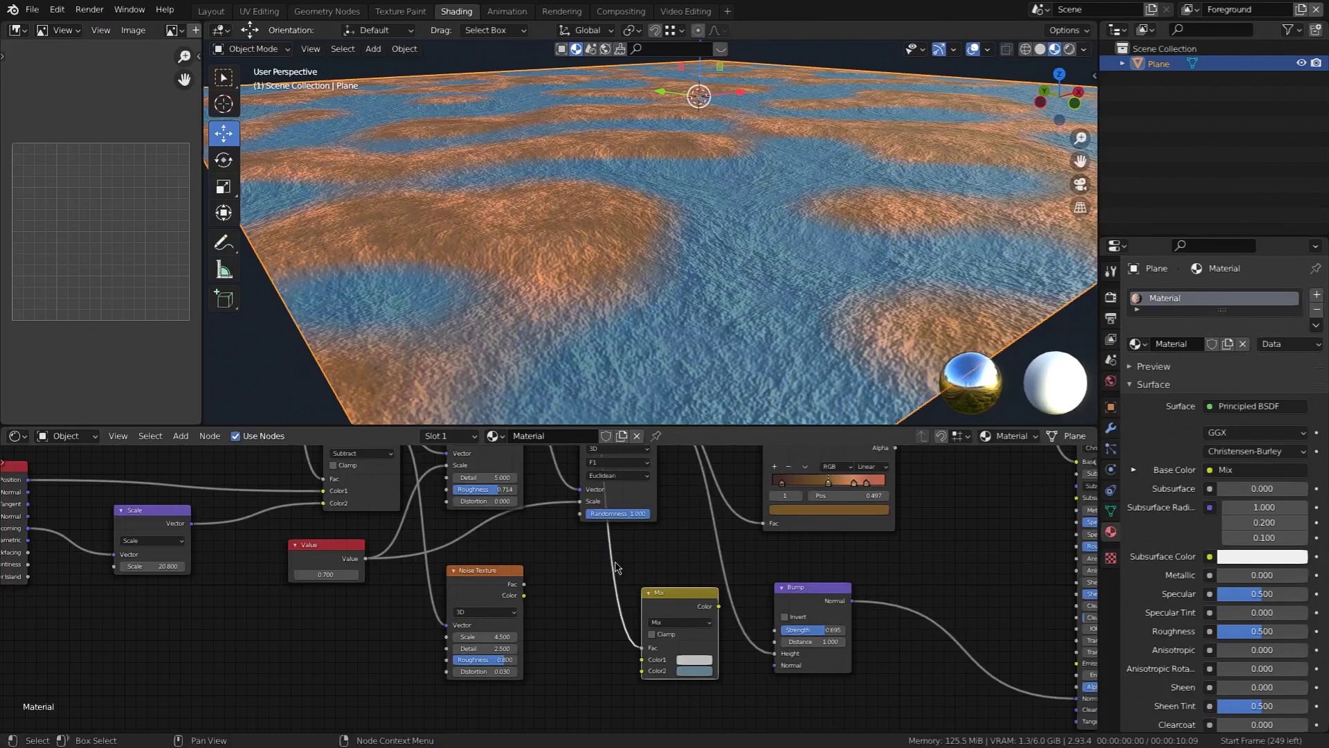
Mix the Voronoi Distance as Color1 with the new Noise Texture's Fac as Color2, feeding the result into the Bump Height.
{"action": "left_click_drag", "start_coordinate": [529, 586], "coordinate": [642, 676]}
{"action": "scroll", "coordinate": [704, 599], "scroll_direction": "down", "scroll_amount": 1}
{"action": "middle_click_drag", "start_coordinate": [664, 543], "coordinate": [660, 576]}
{"action": "scroll", "coordinate": [652, 554], "scroll_direction": "down", "scroll_amount": 2}
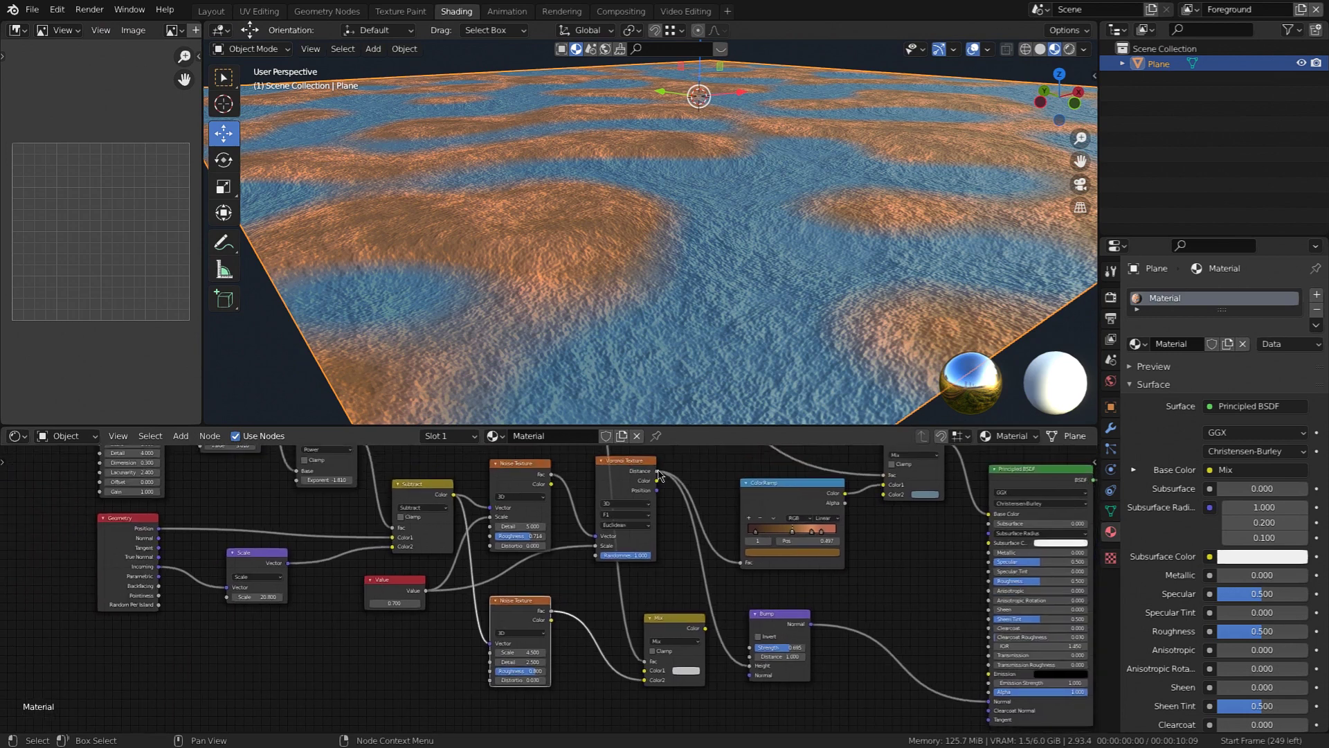
{"action": "left_click_drag", "start_coordinate": [657, 472], "coordinate": [645, 670]}
{"action": "left_click_drag", "start_coordinate": [706, 628], "coordinate": [753, 675]}
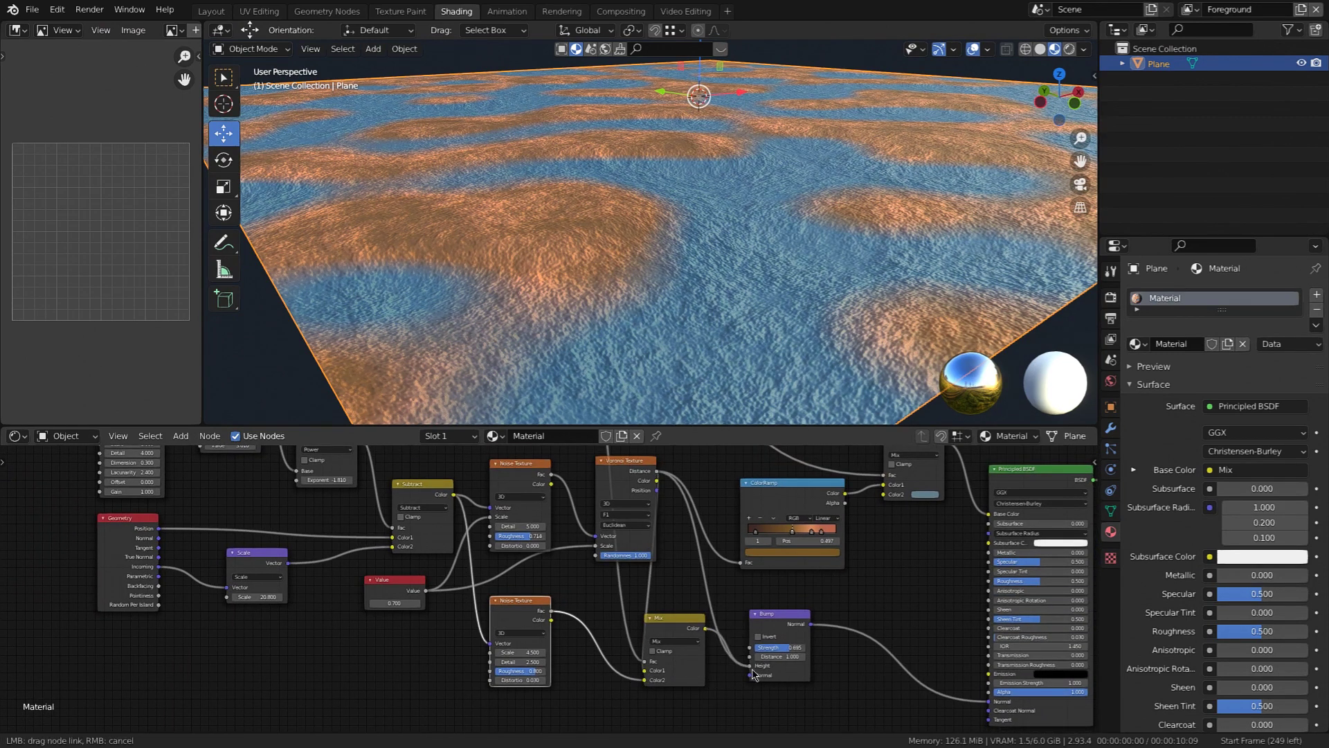
Rearrange the nodes by moving Bump and its Mix node further right and the Voronoi Texture slightly left.
{"action": "left_click_drag", "start_coordinate": [776, 626], "coordinate": [840, 626]}
{"action": "left_click_drag", "start_coordinate": [677, 624], "coordinate": [769, 621]}
{"action": "middle_click_drag", "start_coordinate": [663, 582], "coordinate": [657, 654]}
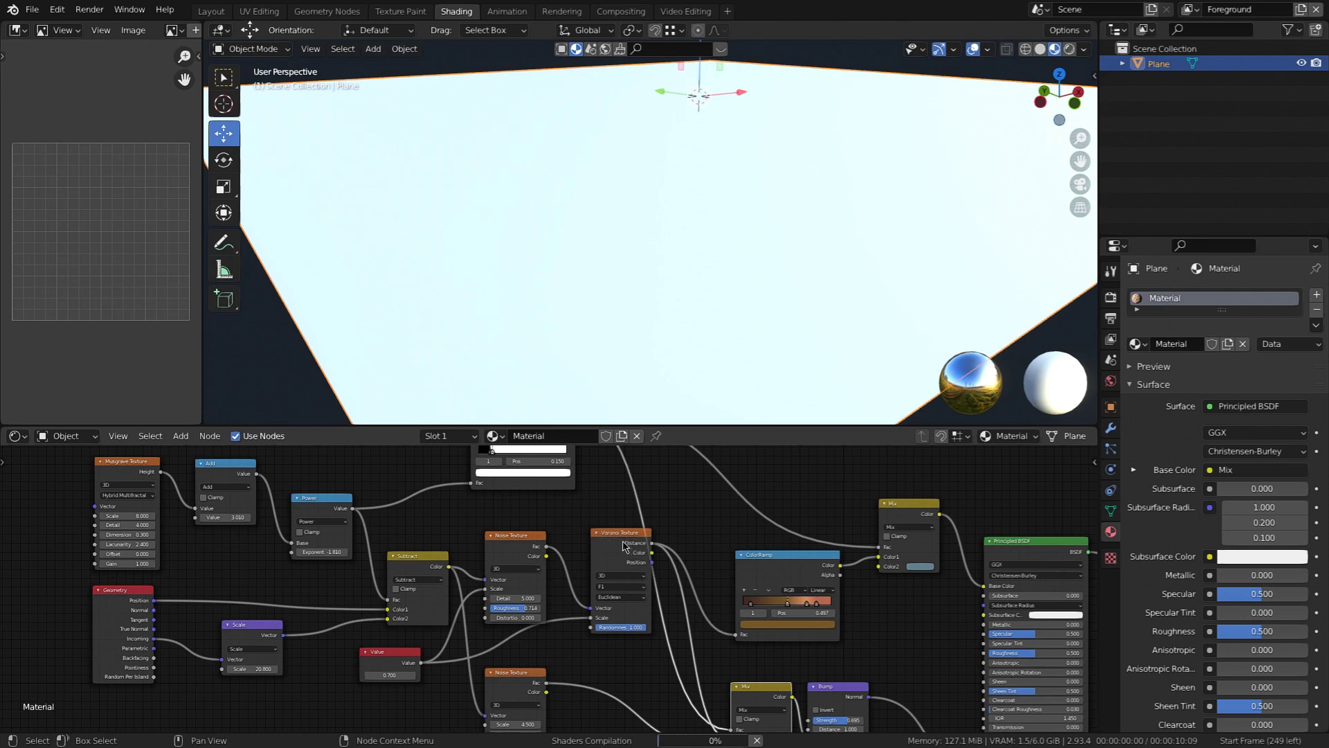
{"action": "left_click_drag", "start_coordinate": [623, 542], "coordinate": [606, 544]}
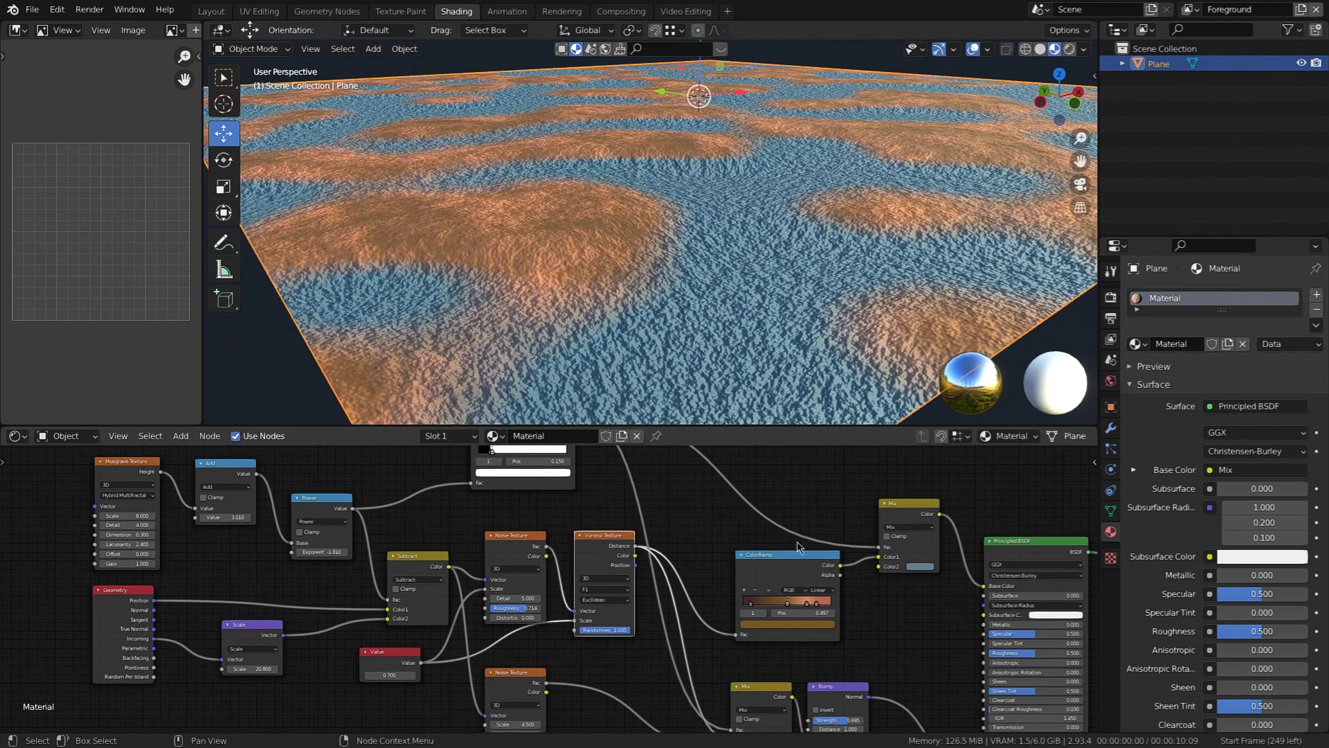
Set the Scale of the lower Noise Texture to 2 and check the bump on the plane.
{"action": "middle_click_drag", "start_coordinate": [699, 381], "coordinate": [712, 332], "text": "shift"}
{"action": "scroll", "coordinate": [687, 255], "scroll_direction": "up", "scroll_amount": 5}
{"action": "scroll", "coordinate": [687, 255], "scroll_direction": "down", "scroll_amount": 5}
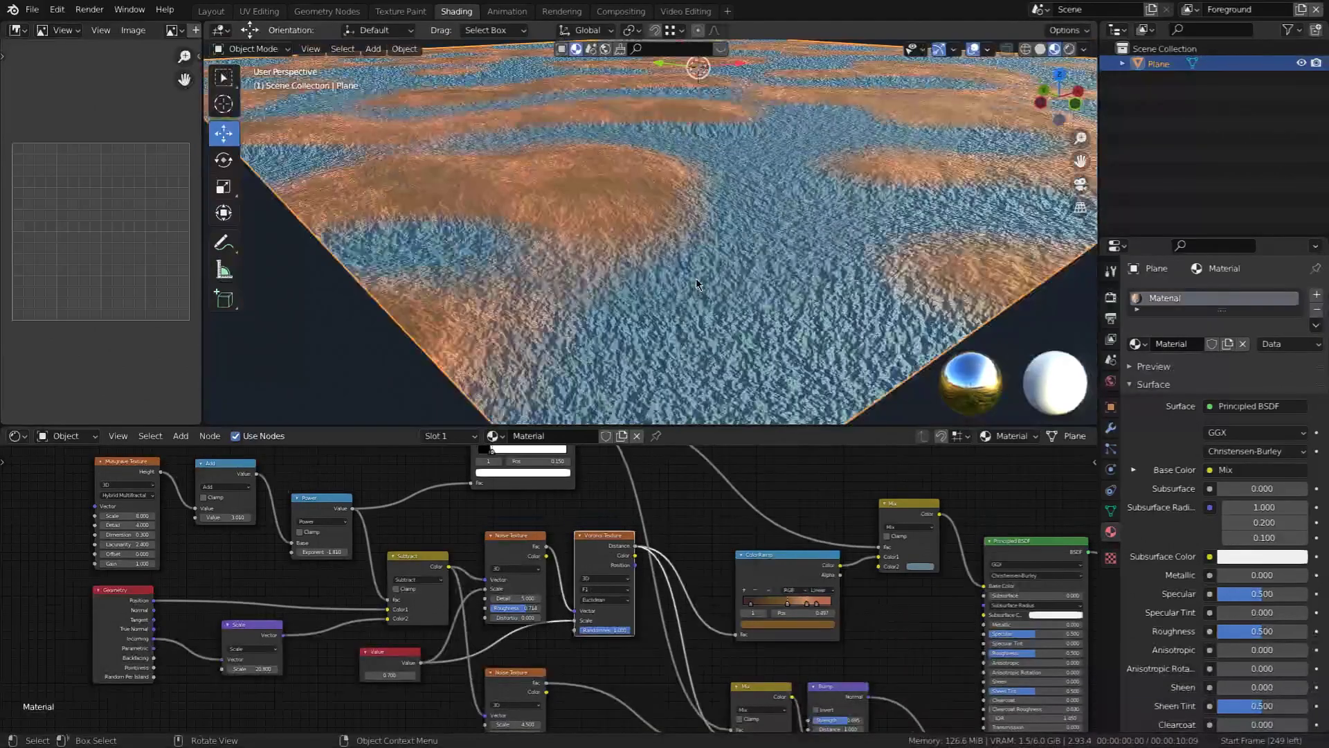
{"action": "middle_click_drag", "start_coordinate": [696, 280], "coordinate": [686, 274], "text": "shift"}
{"action": "middle_click_drag", "start_coordinate": [602, 665], "coordinate": [636, 590]}
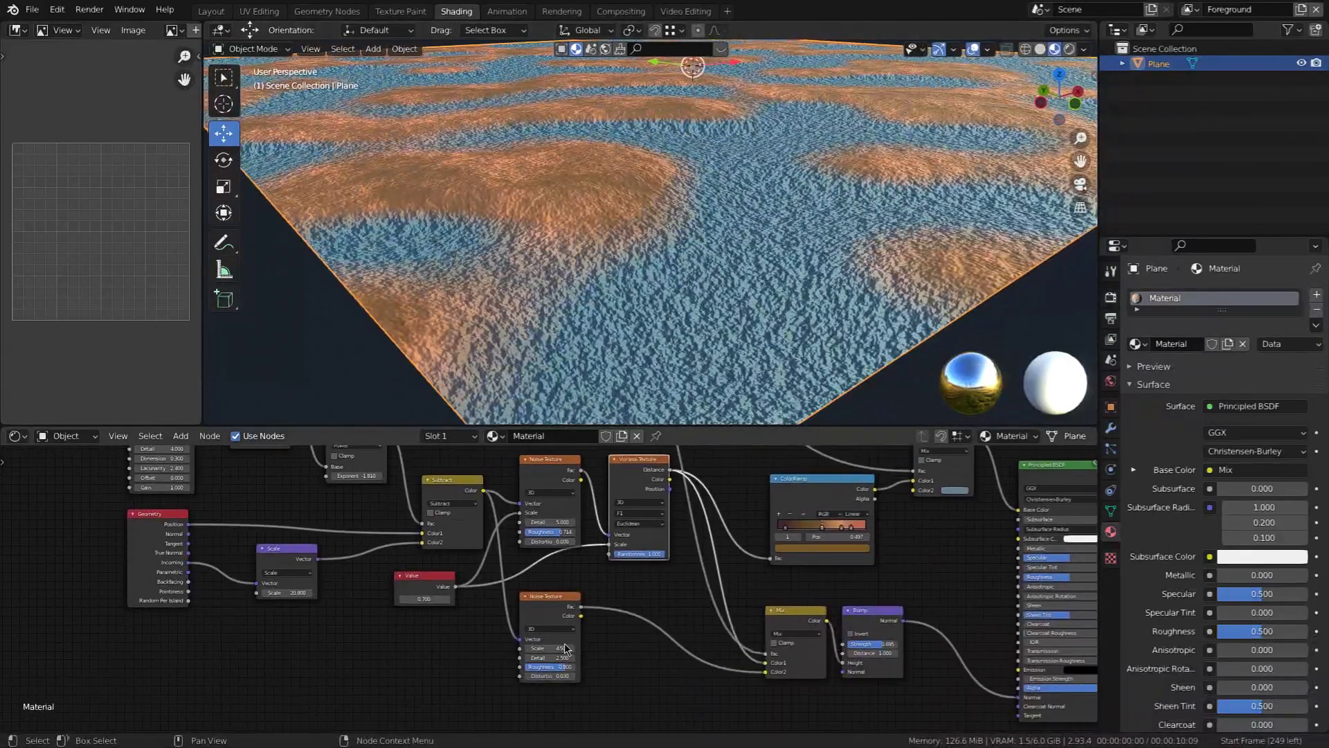
{"action": "left_click_drag", "start_coordinate": [551, 648], "coordinate": [533, 648]}
{"action": "scroll", "coordinate": [595, 697], "scroll_direction": "up", "scroll_amount": 3}
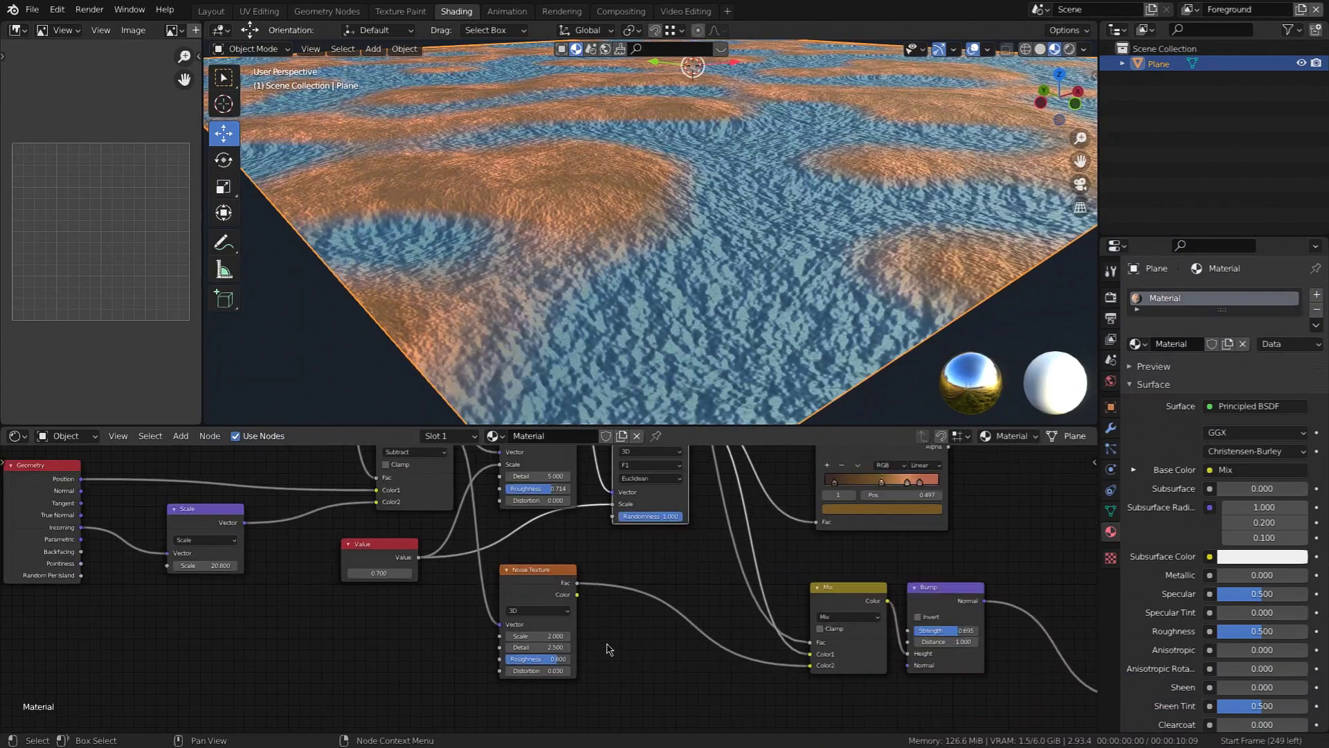
{"action": "middle_click_drag", "start_coordinate": [608, 642], "coordinate": [606, 671]}
{"action": "middle_click_drag", "start_coordinate": [790, 273], "coordinate": [595, 253]}
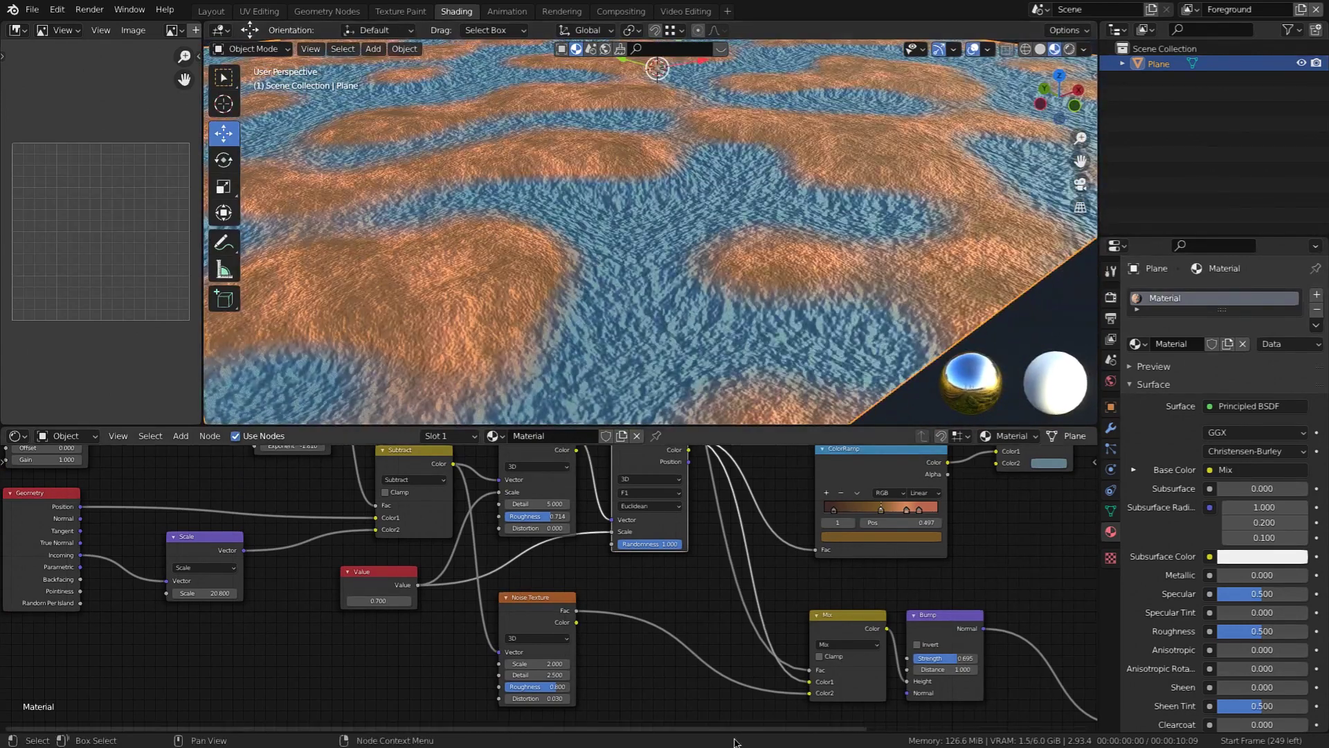
Move the Mix node feeding the Bump downward and place an unlinked duplicate of it above.
{"action": "left_click_drag", "start_coordinate": [827, 615], "coordinate": [820, 705]}
{"action": "scroll", "coordinate": [807, 629], "scroll_direction": "down", "scroll_amount": 4}
{"action": "middle_click_drag", "start_coordinate": [820, 703], "coordinate": [797, 585]}
{"action": "scroll", "coordinate": [806, 637], "scroll_direction": "up", "scroll_amount": 2}
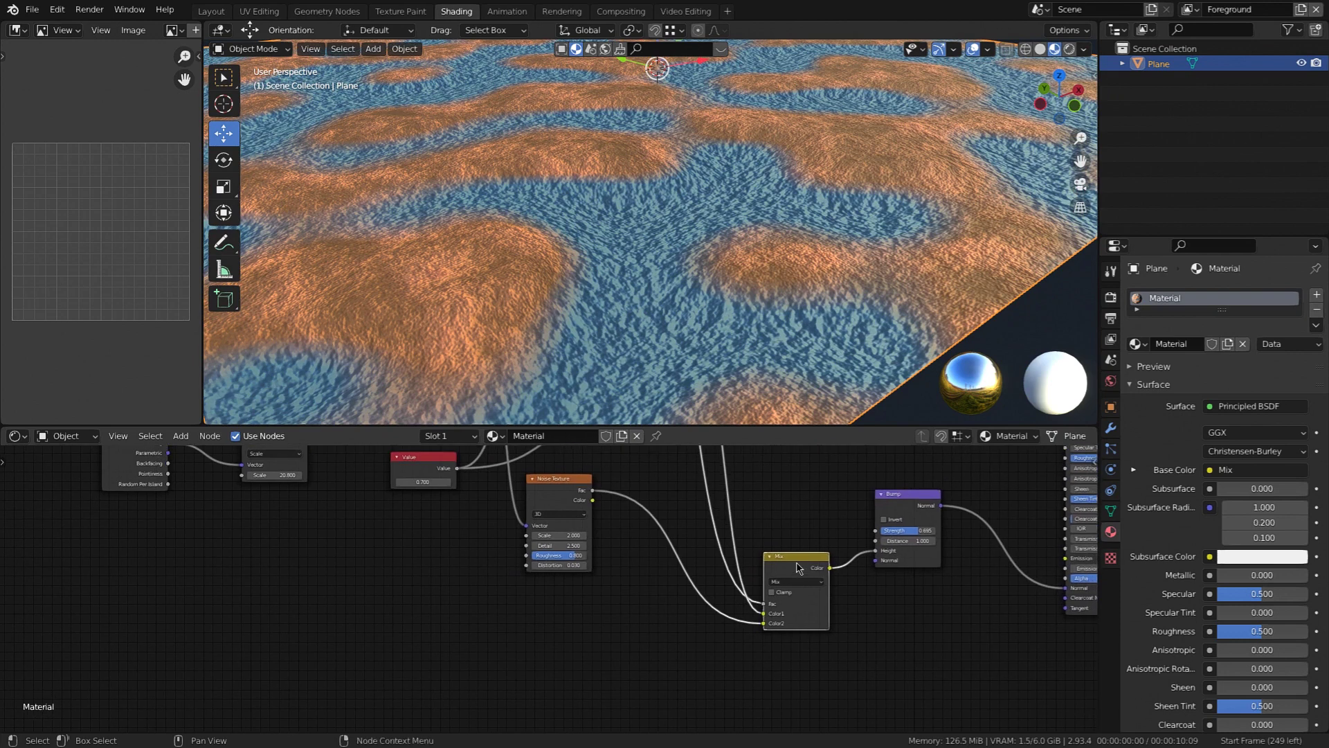
{"action": "left_click_drag", "start_coordinate": [797, 568], "coordinate": [802, 597]}
{"action": "middle_click_drag", "start_coordinate": [799, 607], "coordinate": [799, 616]}
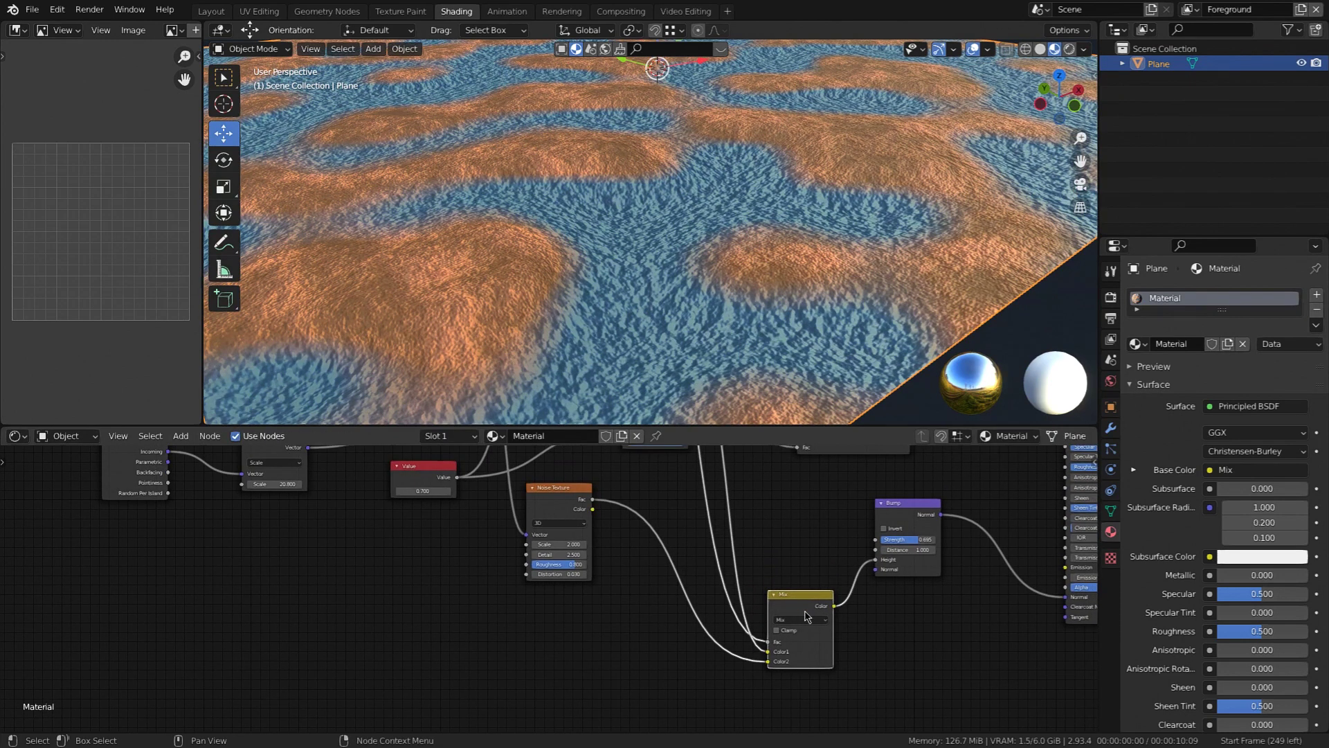
{"action": "key", "text": "shift+d"}
{"action": "left_click", "coordinate": [803, 514]}
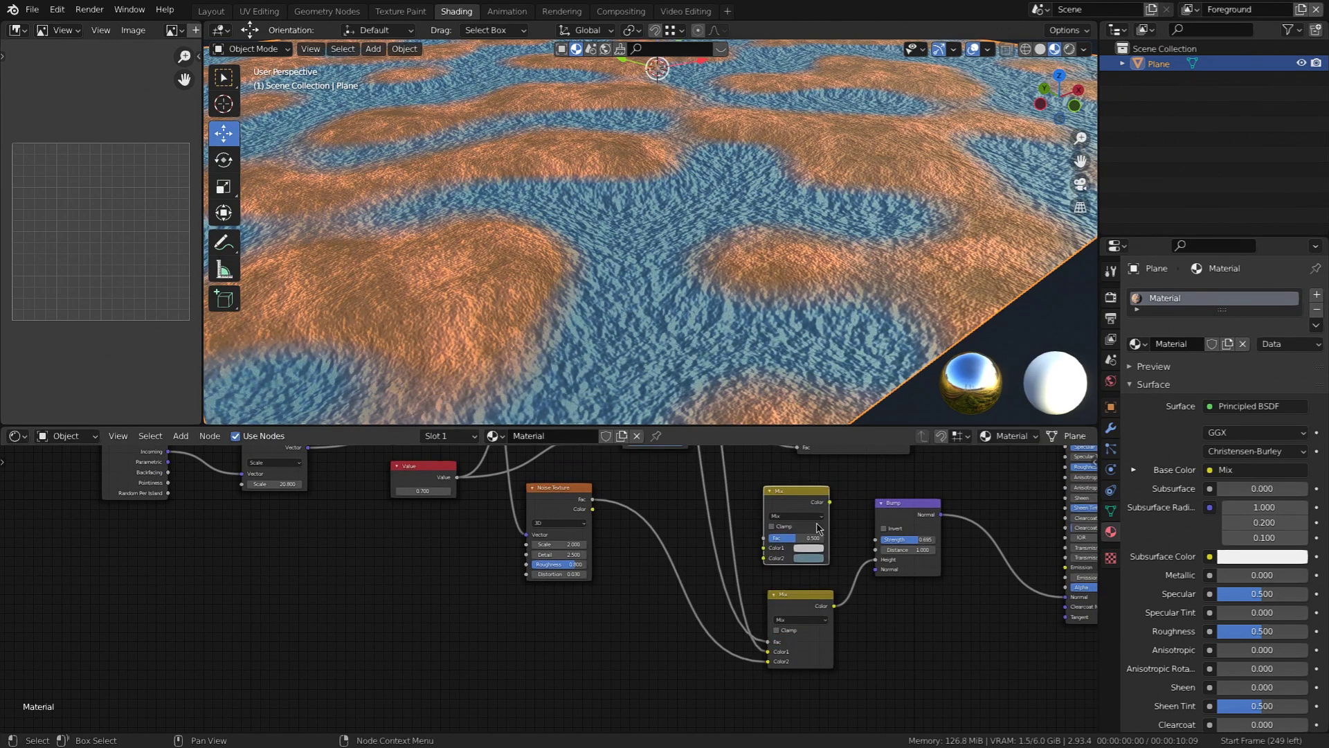
Connect the Color output of the upper black-and-white ColorRamp to the Fac input of the new Mix node.
{"action": "middle_click_drag", "start_coordinate": [824, 545], "coordinate": [807, 623]}
{"action": "scroll", "coordinate": [787, 594], "scroll_direction": "down", "scroll_amount": 3}
{"action": "scroll", "coordinate": [709, 579], "scroll_direction": "down", "scroll_amount": 5}
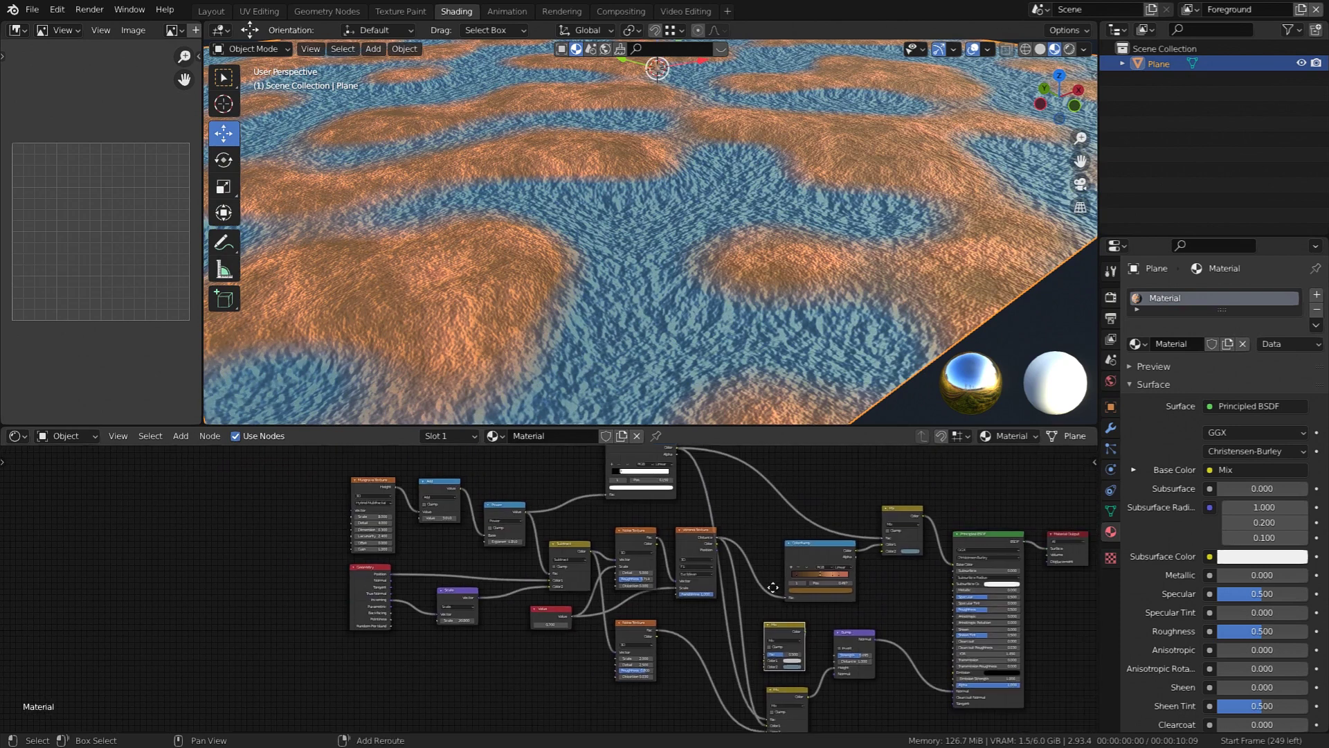
{"action": "middle_click_drag", "start_coordinate": [756, 574], "coordinate": [754, 582]}
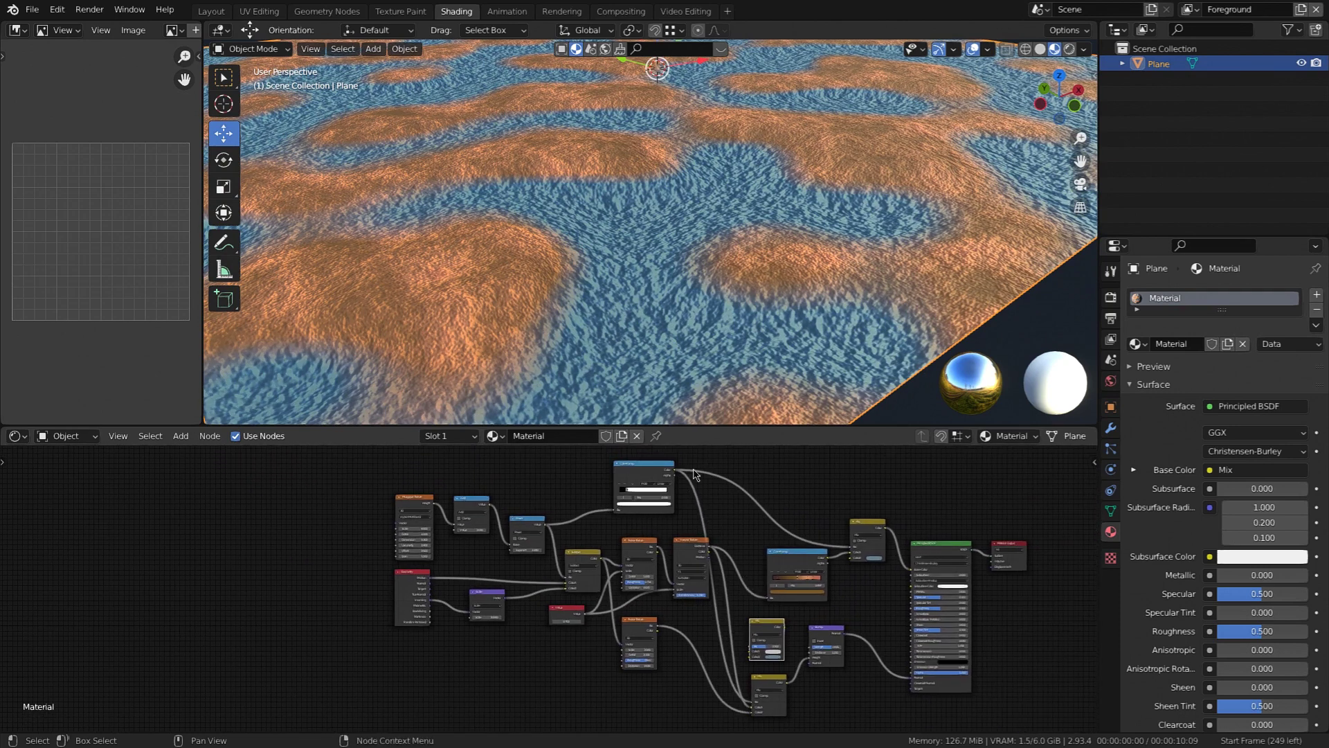
{"action": "left_click_drag", "start_coordinate": [676, 470], "coordinate": [742, 610]}
{"action": "scroll", "coordinate": [784, 649], "scroll_direction": "up", "scroll_amount": 5}
{"action": "scroll", "coordinate": [785, 652], "scroll_direction": "up", "scroll_amount": 3}
{"action": "scroll", "coordinate": [774, 651], "scroll_direction": "up", "scroll_amount": 1}
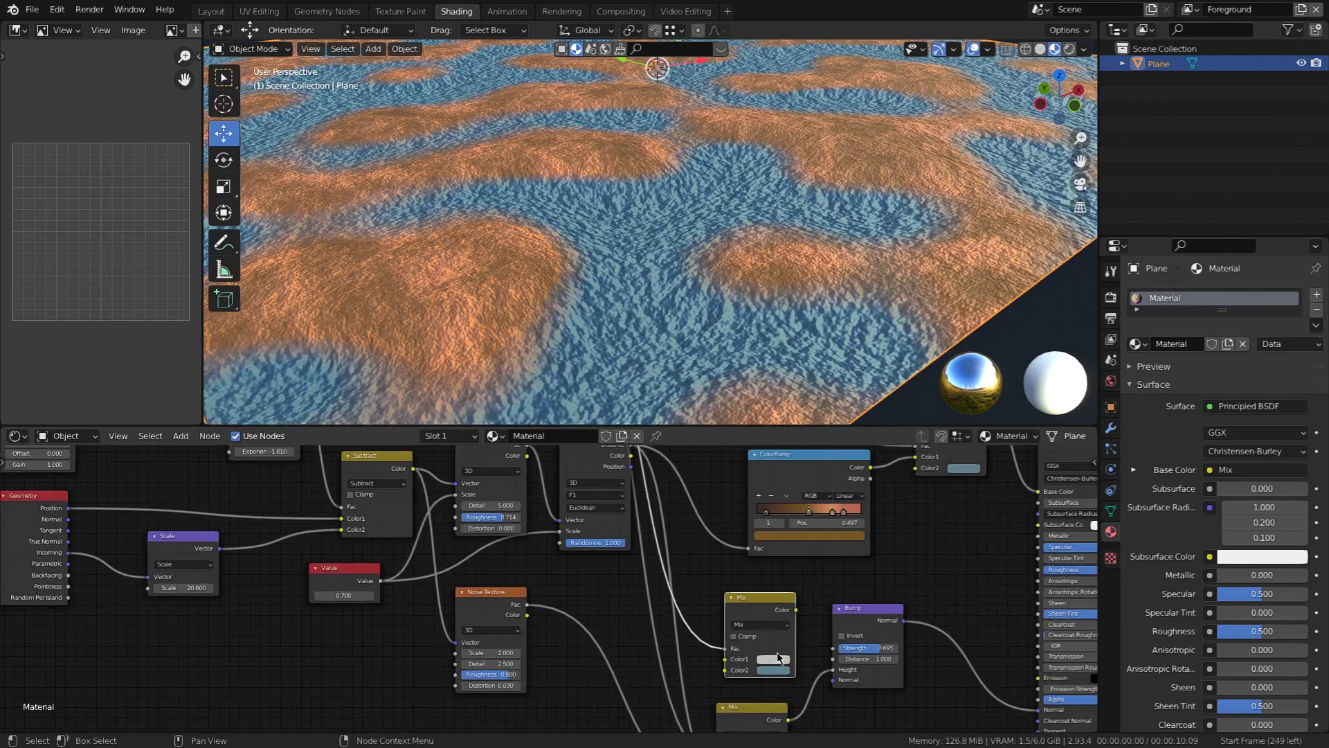
Desaturate Color2 of the new Mix node to a neutral grey.
{"action": "scroll", "coordinate": [778, 657], "scroll_direction": "up", "scroll_amount": 4}
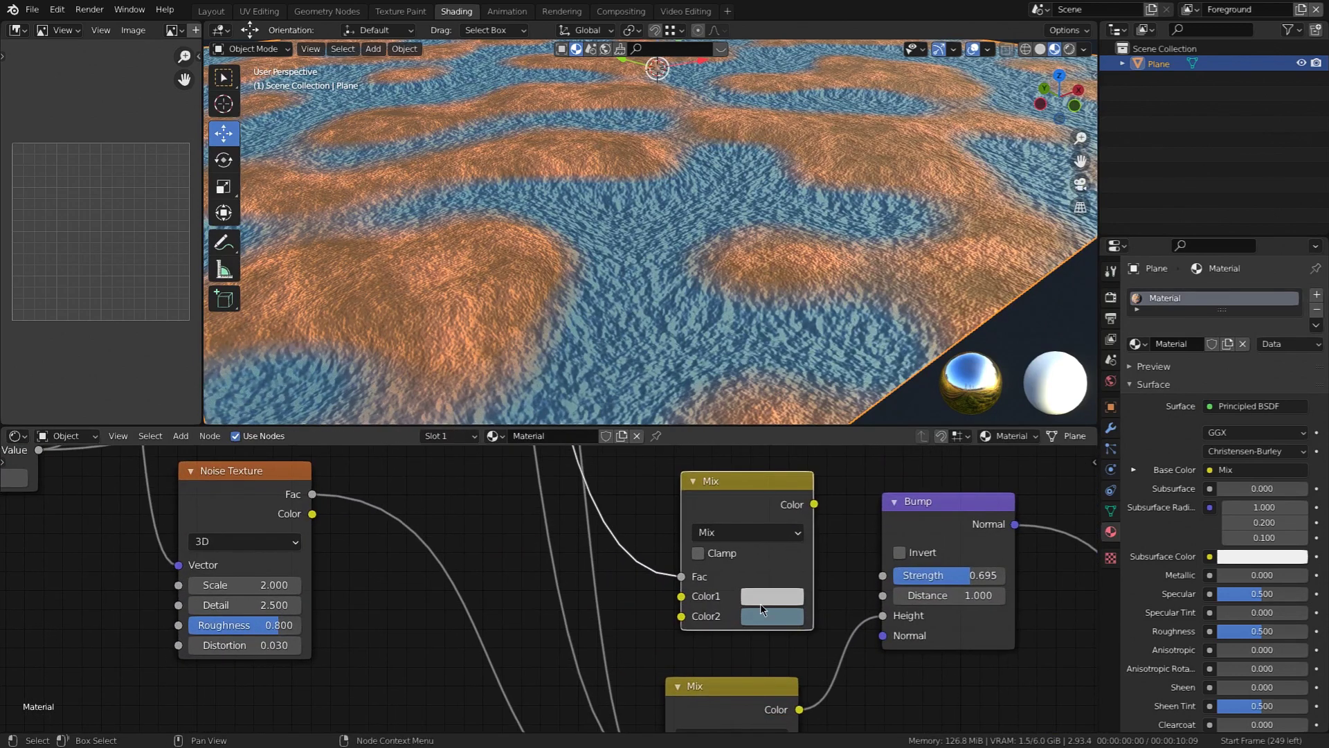
{"action": "left_click", "coordinate": [765, 612]}
{"action": "left_click", "coordinate": [772, 614]}
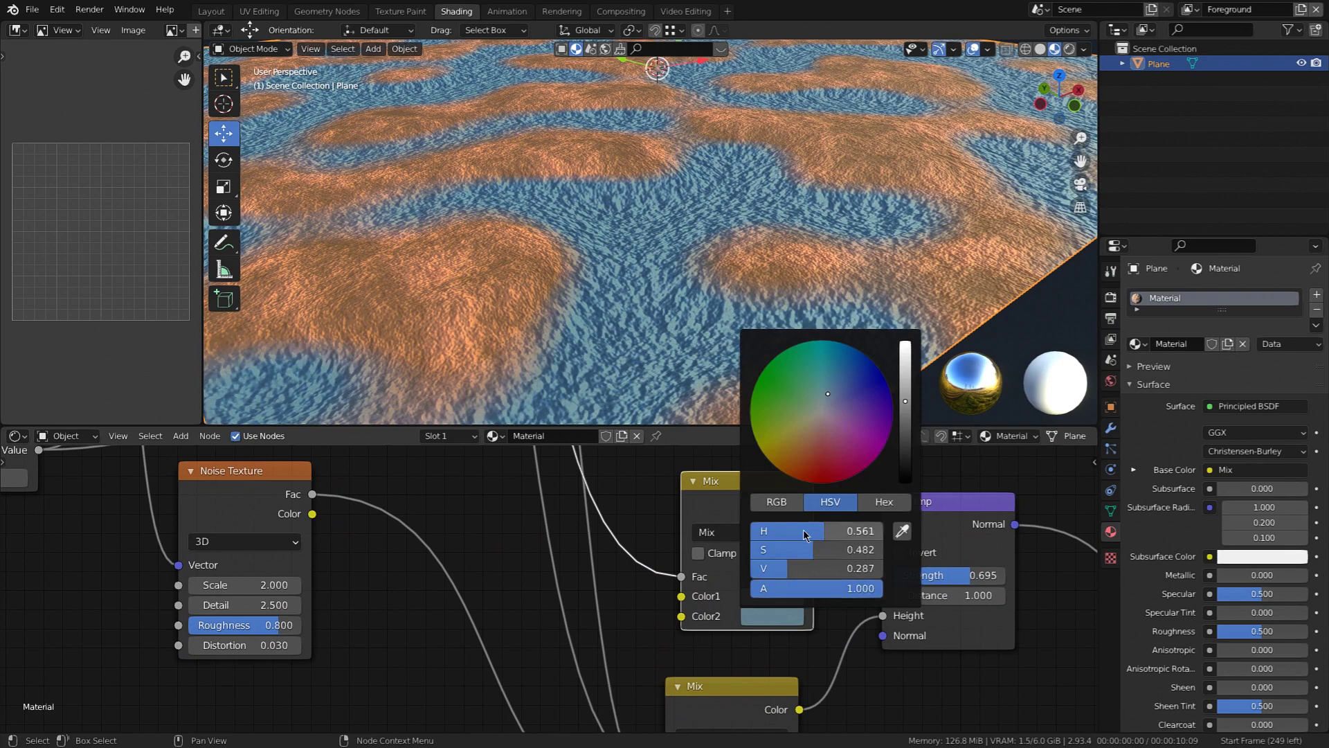
{"action": "left_click_drag", "start_coordinate": [804, 533], "coordinate": [746, 550]}
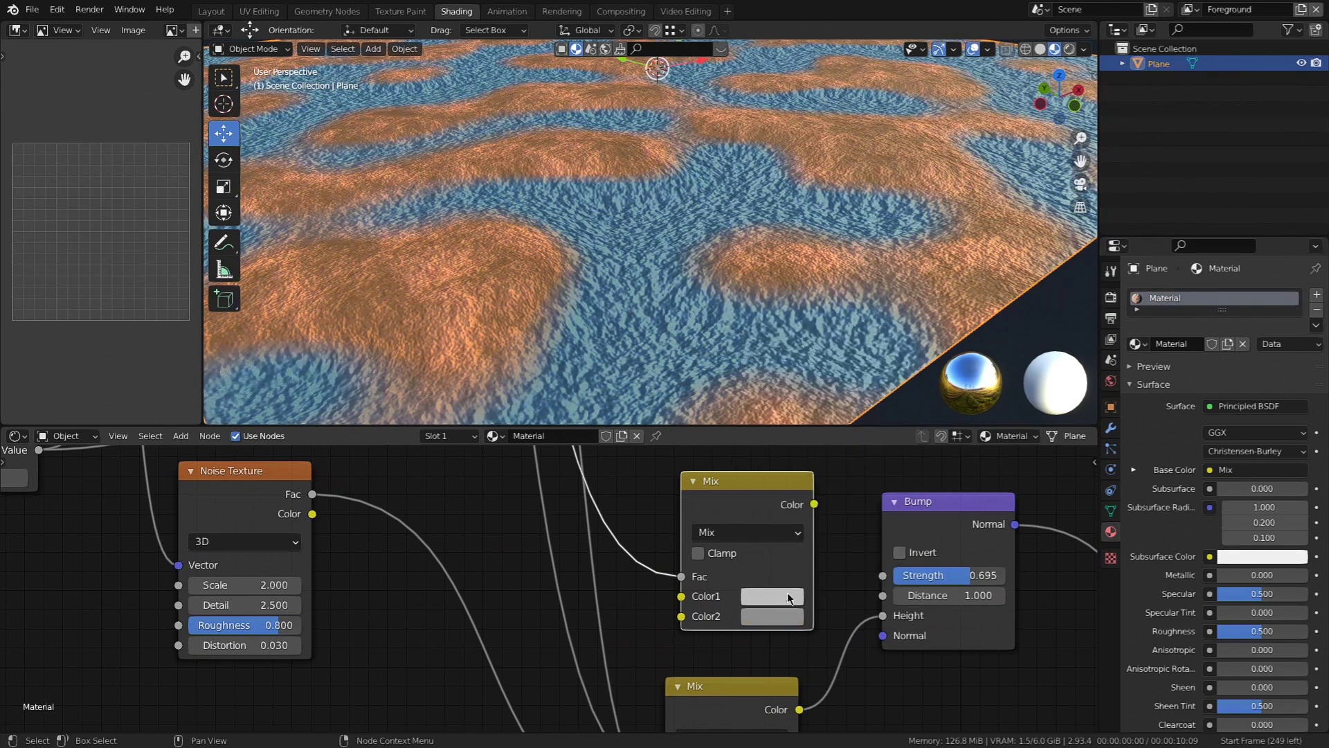
Set the HSV value of the upper bump Mix node's Color2 to 0.1 and its Color1 to 0.7.
{"action": "left_click", "coordinate": [777, 616]}
{"action": "double_click", "coordinate": [800, 568]}
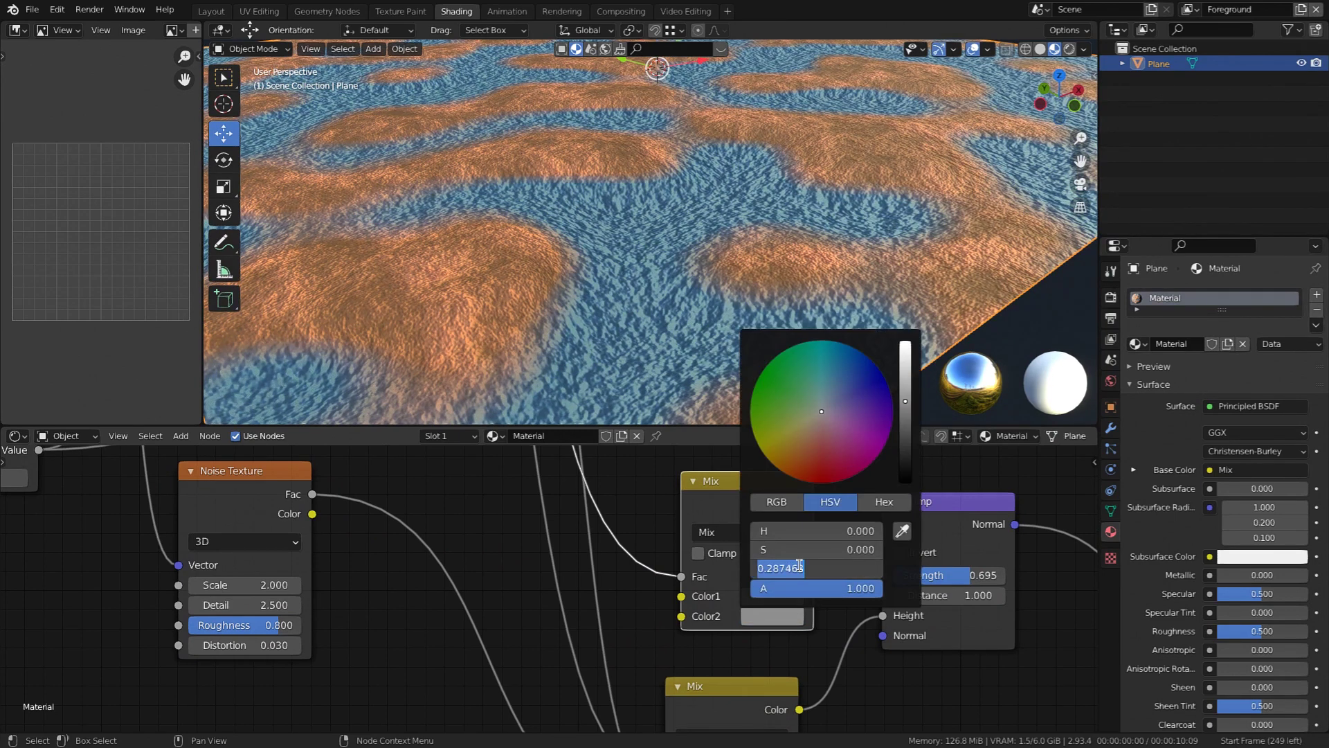
{"action": "type", "text": "0.1"}
{"action": "key", "text": "Return"}
{"action": "left_click", "coordinate": [753, 596]}
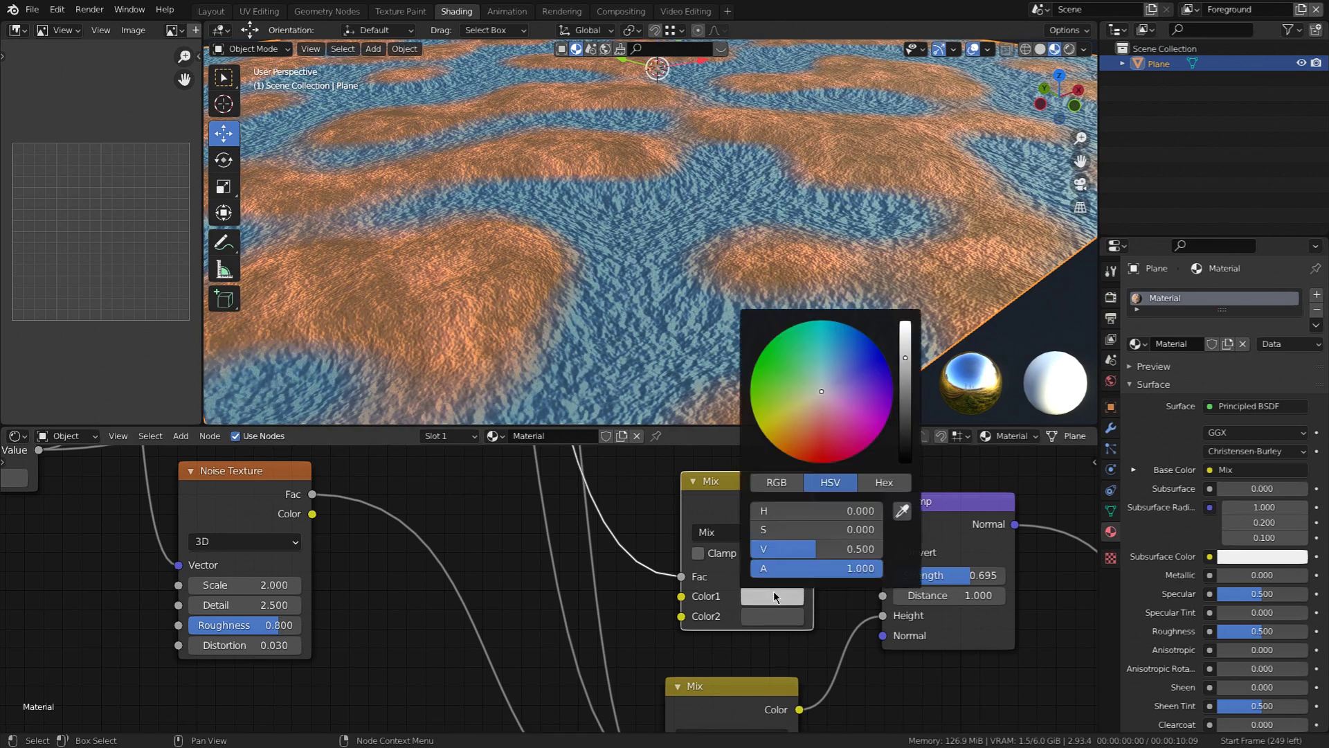
{"action": "double_click", "coordinate": [800, 548]}
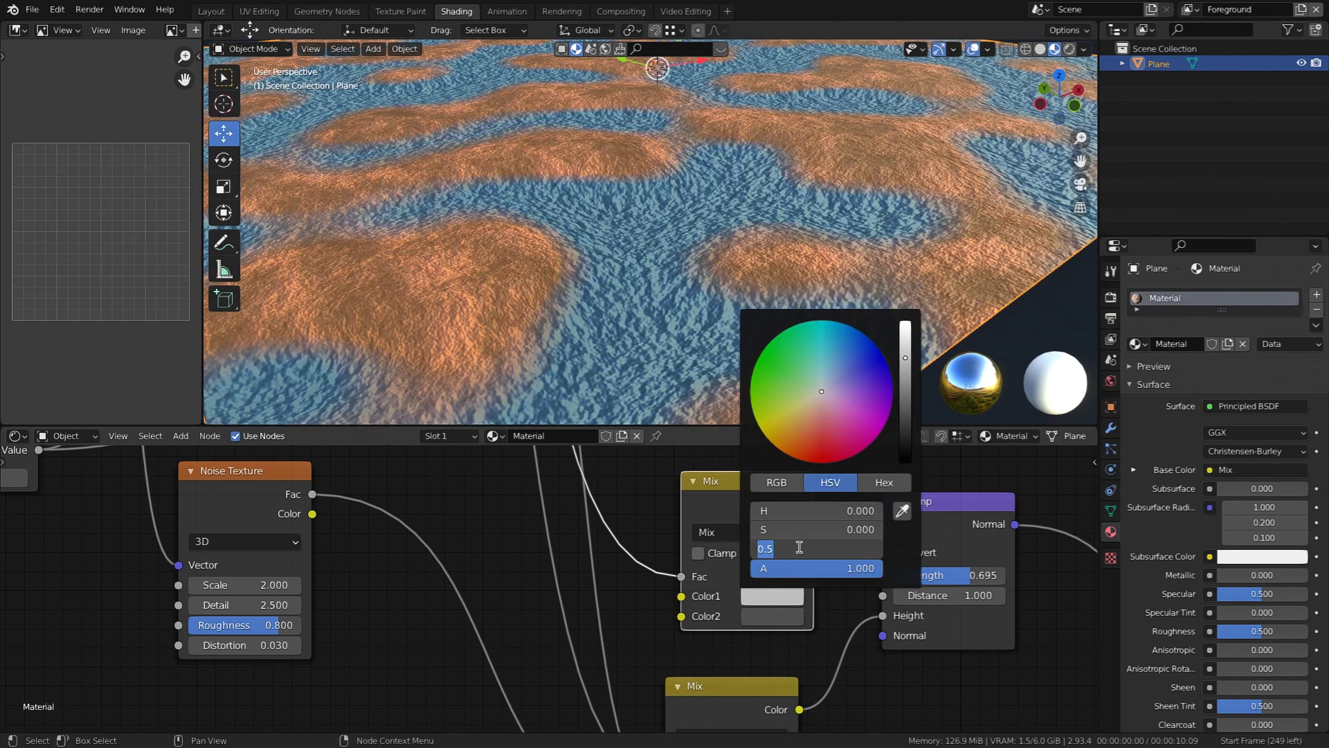
{"action": "type", "text": "0.7"}
{"action": "key", "text": "Return"}
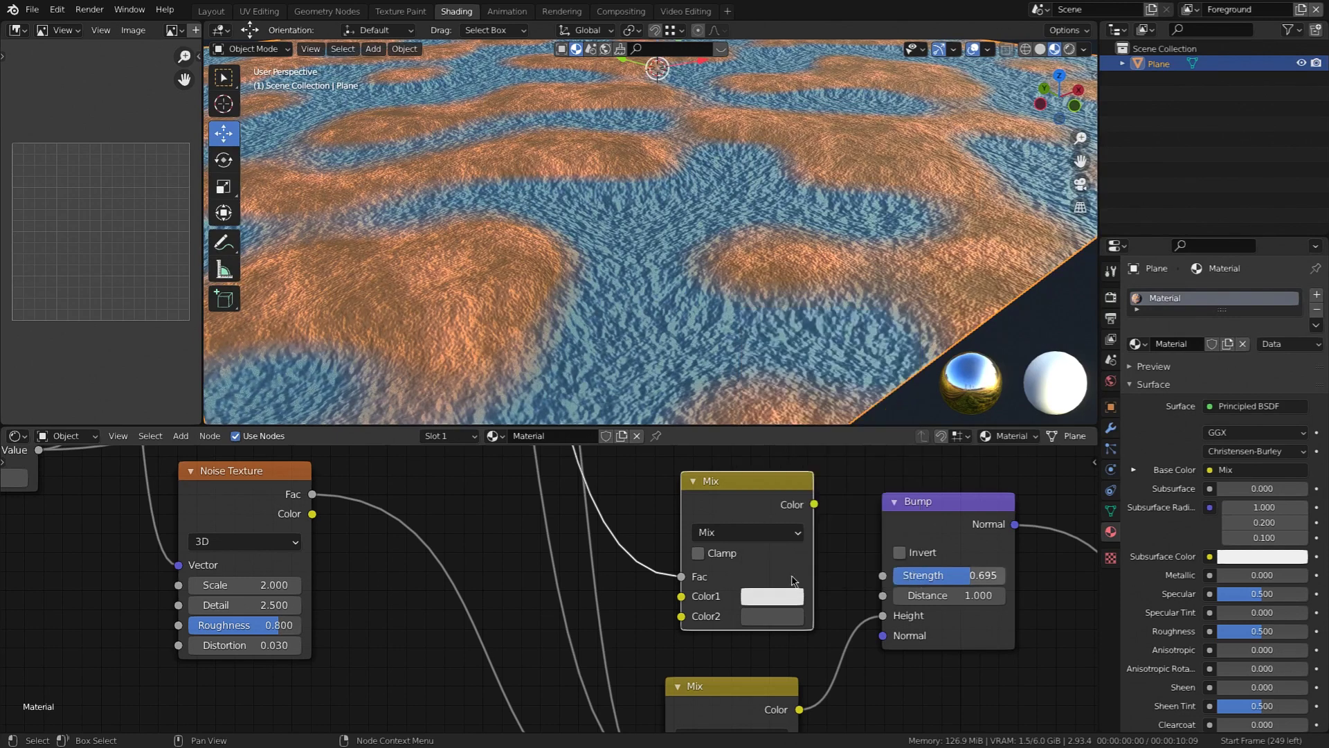
Connect the Color output of the upper Mix node to the Bump node's Strength and inspect the relief on the plane.
{"action": "left_click_drag", "start_coordinate": [814, 505], "coordinate": [863, 484]}
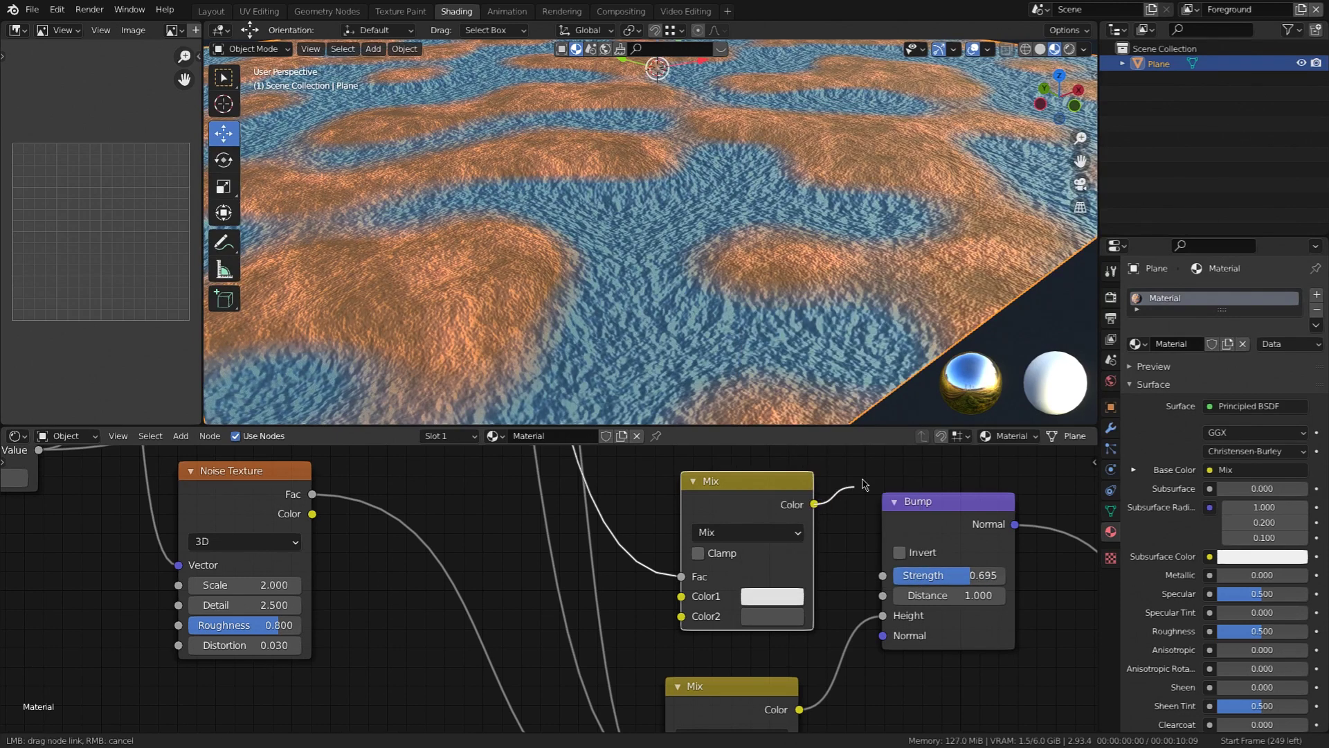
{"action": "left_click_drag", "start_coordinate": [858, 574], "coordinate": [864, 576]}
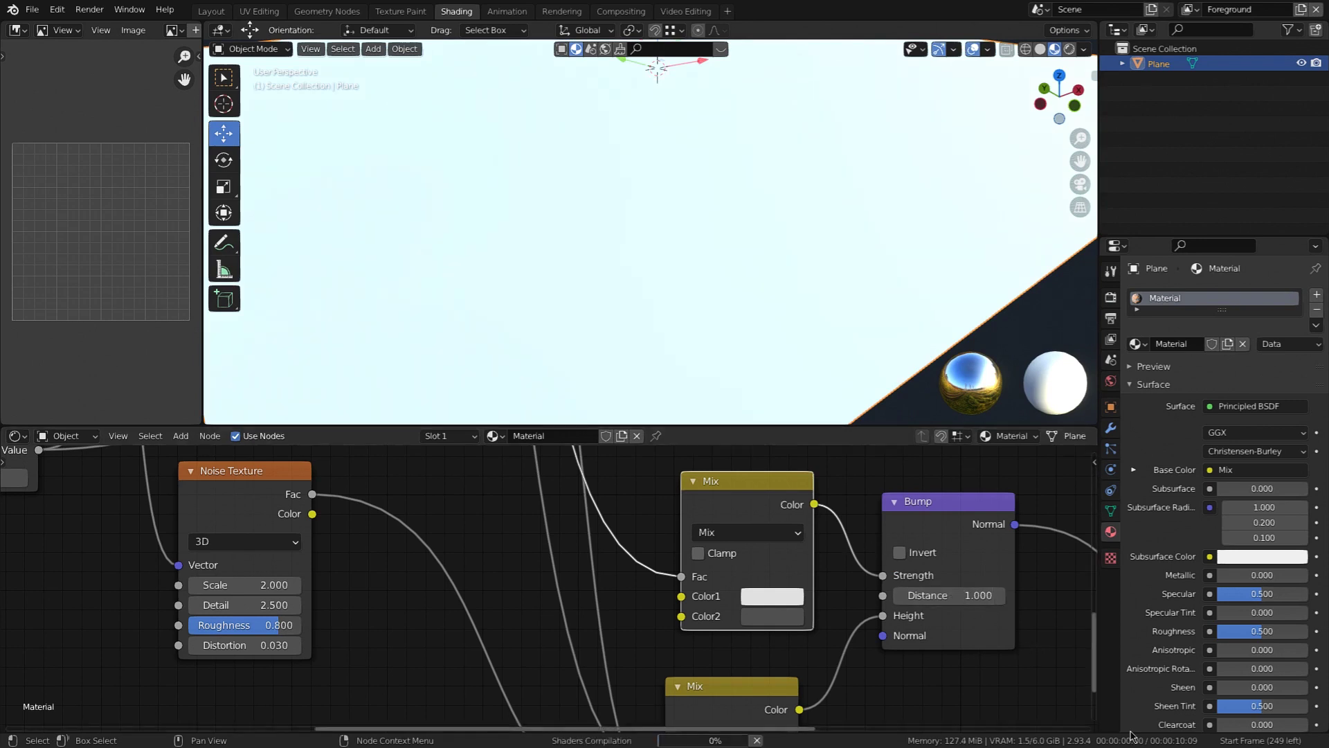
{"action": "scroll", "coordinate": [717, 341], "scroll_direction": "down", "scroll_amount": 3}
{"action": "mouse_move", "coordinate": [675, 287]}
{"action": "middle_mouse_down", "text": "shift"}
{"action": "mouse_move", "coordinate": [700, 323]}
{"action": "mouse_move", "coordinate": [653, 291]}
{"action": "mouse_move", "coordinate": [665, 311]}
{"action": "middle_mouse_up", "text": "shift"}
{"action": "scroll", "coordinate": [717, 306], "scroll_direction": "down", "scroll_amount": 3}
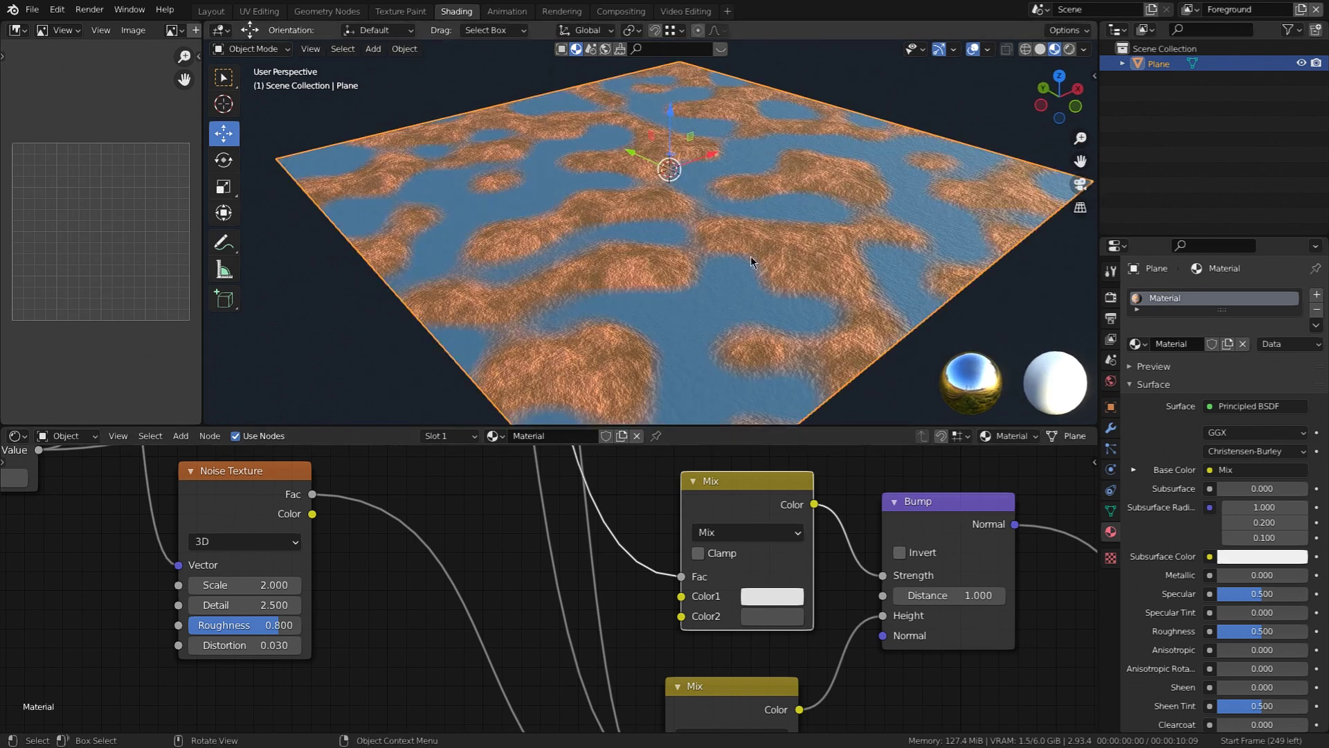
{"action": "scroll", "coordinate": [749, 309], "scroll_direction": "up", "scroll_amount": 6}
{"action": "middle_click_drag", "start_coordinate": [752, 266], "coordinate": [686, 237]}
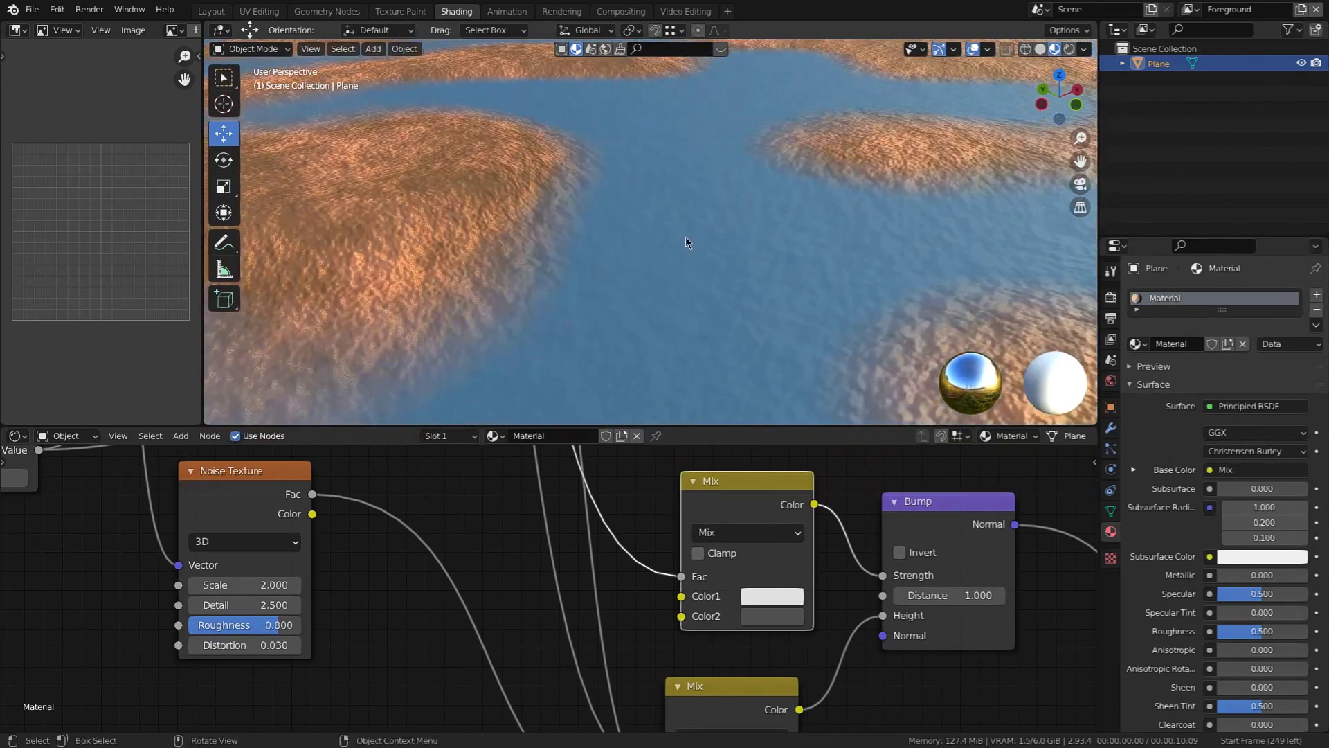
{"action": "scroll", "coordinate": [685, 239], "scroll_direction": "down", "scroll_amount": 2}
{"action": "scroll", "coordinate": [698, 253], "scroll_direction": "up", "scroll_amount": 2}
{"action": "scroll", "coordinate": [698, 254], "scroll_direction": "down", "scroll_amount": 2}
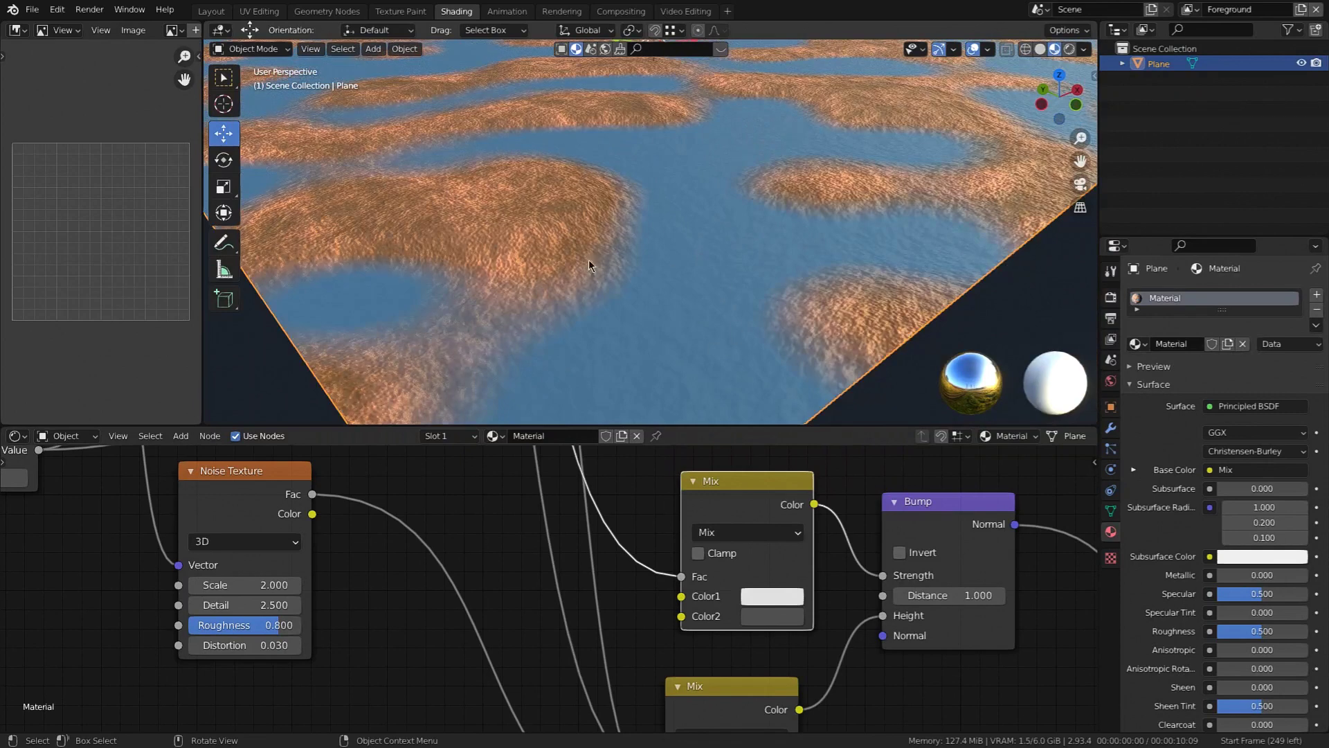
Set the Detail of the lower Noise Texture to 2.86 and check the bump on the plane.
{"action": "middle_click_drag", "start_coordinate": [351, 625], "coordinate": [361, 626]}
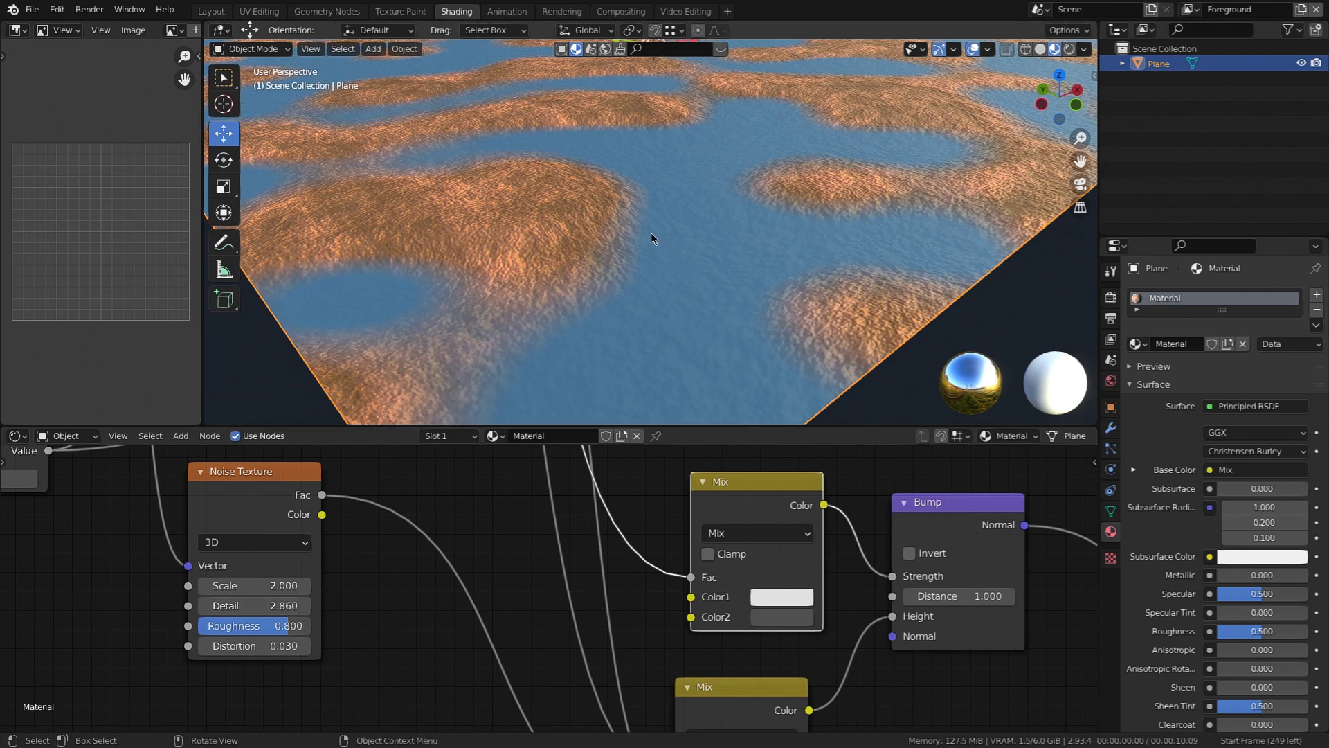
{"action": "left_click", "coordinate": [283, 606]}
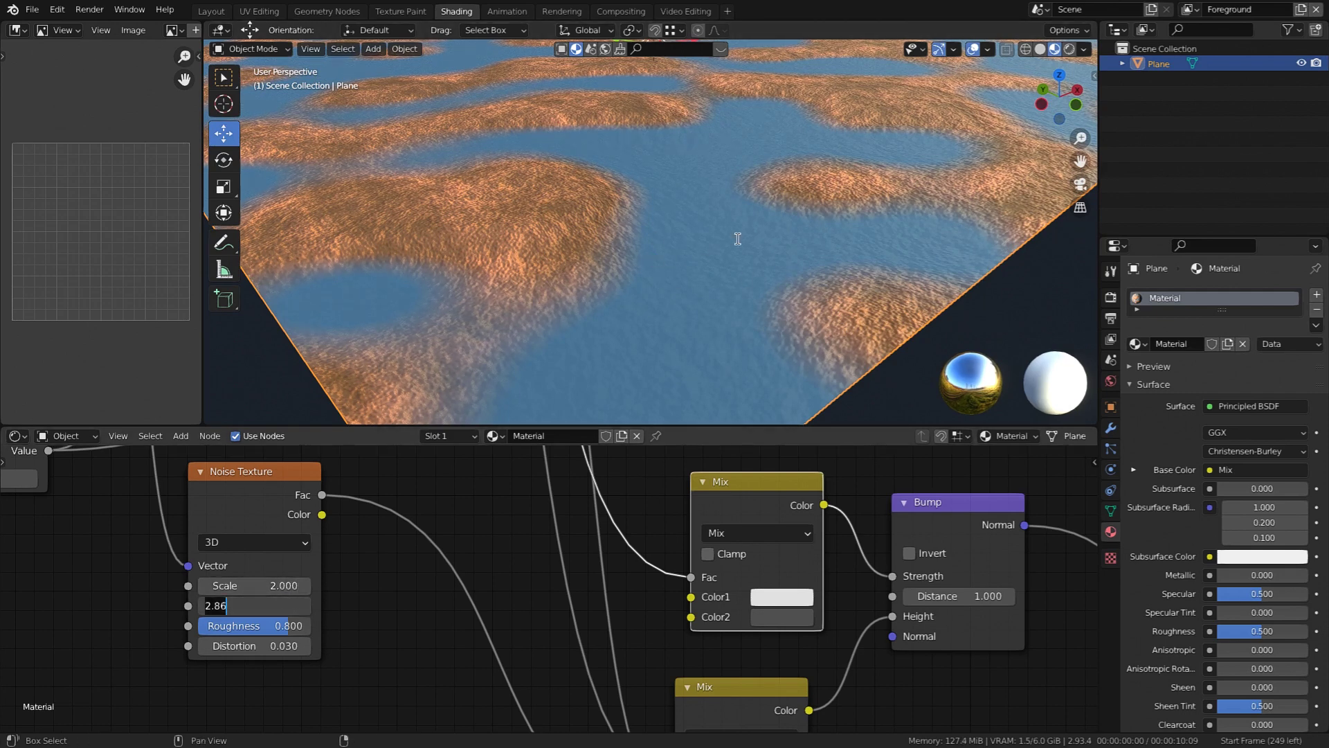
{"action": "key", "text": "Return"}
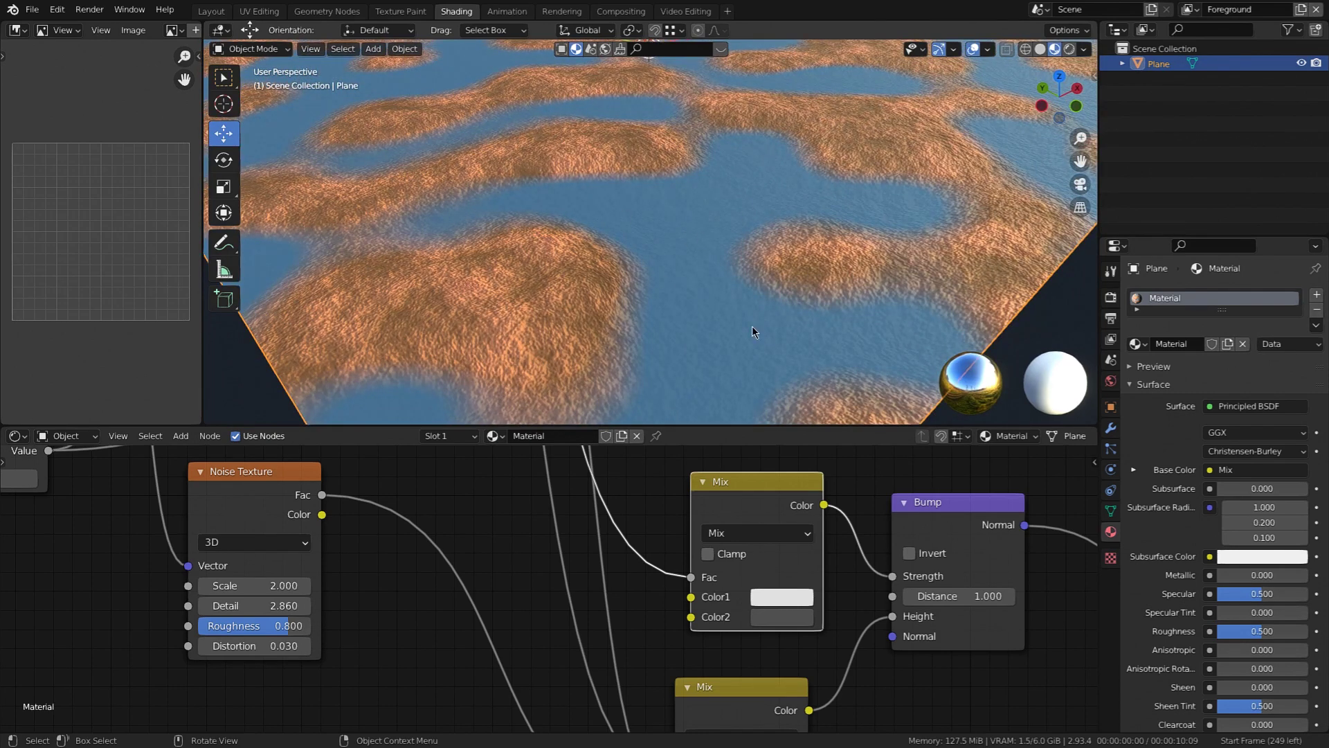
{"action": "middle_click_drag", "start_coordinate": [745, 218], "coordinate": [696, 259]}
{"action": "scroll", "coordinate": [750, 248], "scroll_direction": "down", "scroll_amount": 3}
{"action": "scroll", "coordinate": [749, 248], "scroll_direction": "up", "scroll_amount": 1}
{"action": "scroll", "coordinate": [667, 248], "scroll_direction": "up", "scroll_amount": 2}
{"action": "scroll", "coordinate": [749, 632], "scroll_direction": "down", "scroll_amount": 1}
{"action": "scroll", "coordinate": [749, 633], "scroll_direction": "down", "scroll_amount": 5}
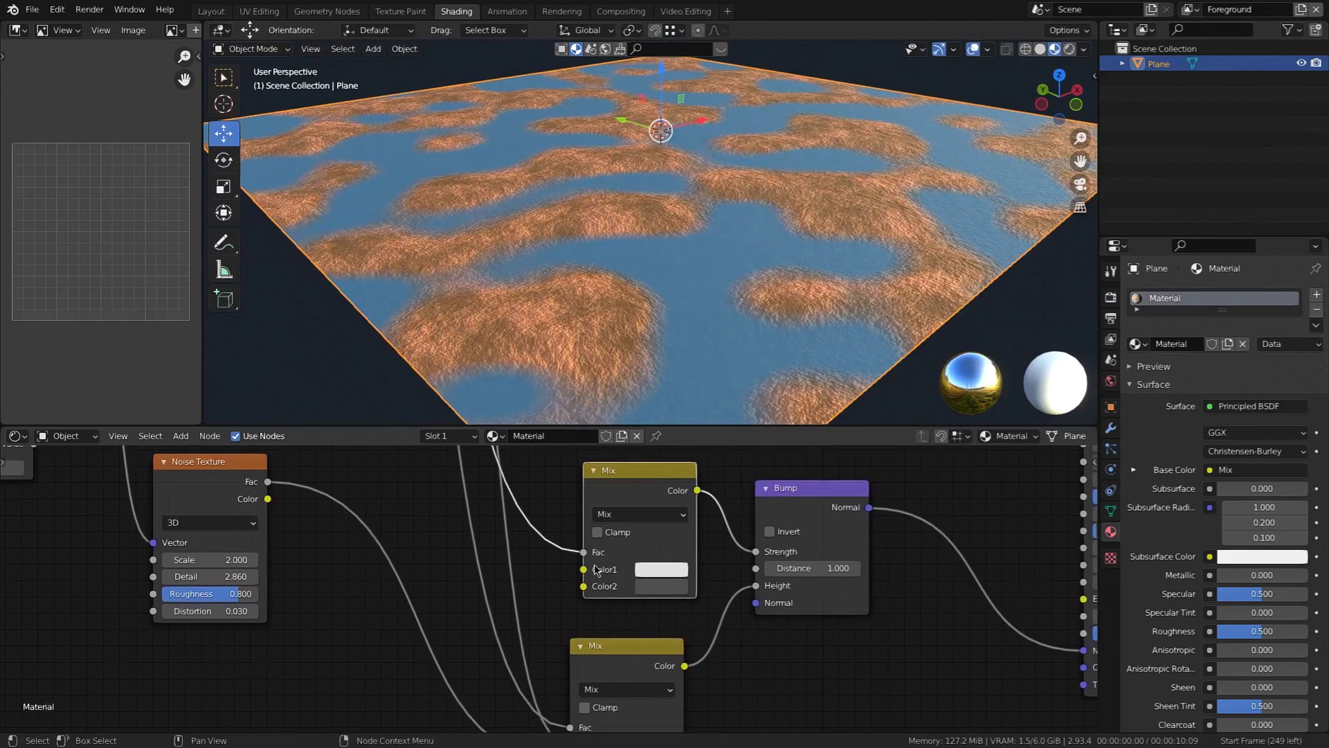
Connect the Color output of the upper black-and-white ColorRamp to the Transmission input of the Principled BSDF.
{"action": "scroll", "coordinate": [554, 537], "scroll_direction": "down", "scroll_amount": 4}
{"action": "middle_click_drag", "start_coordinate": [539, 530], "coordinate": [584, 614], "text": "shift"}
{"action": "middle_click_drag", "start_coordinate": [586, 514], "coordinate": [580, 610], "text": "shift"}
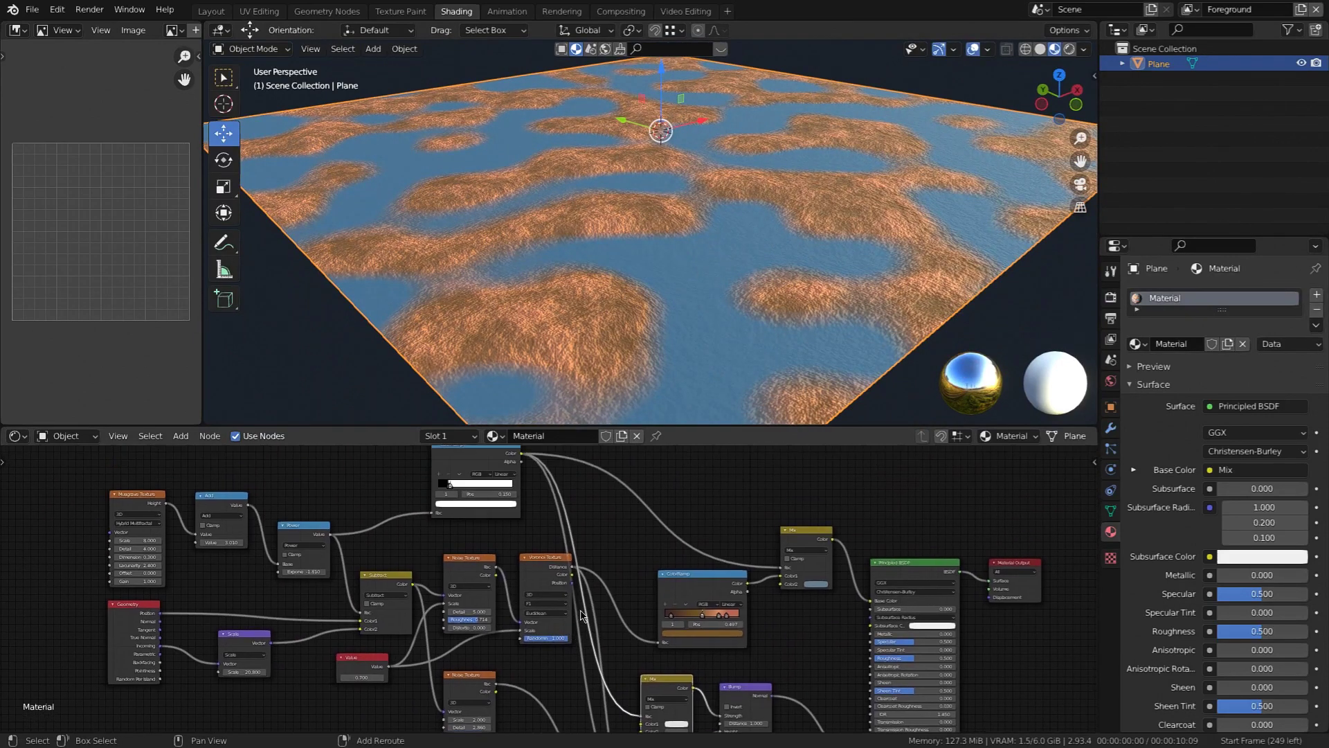
{"action": "middle_click_drag", "start_coordinate": [652, 583], "coordinate": [568, 577], "text": "shift"}
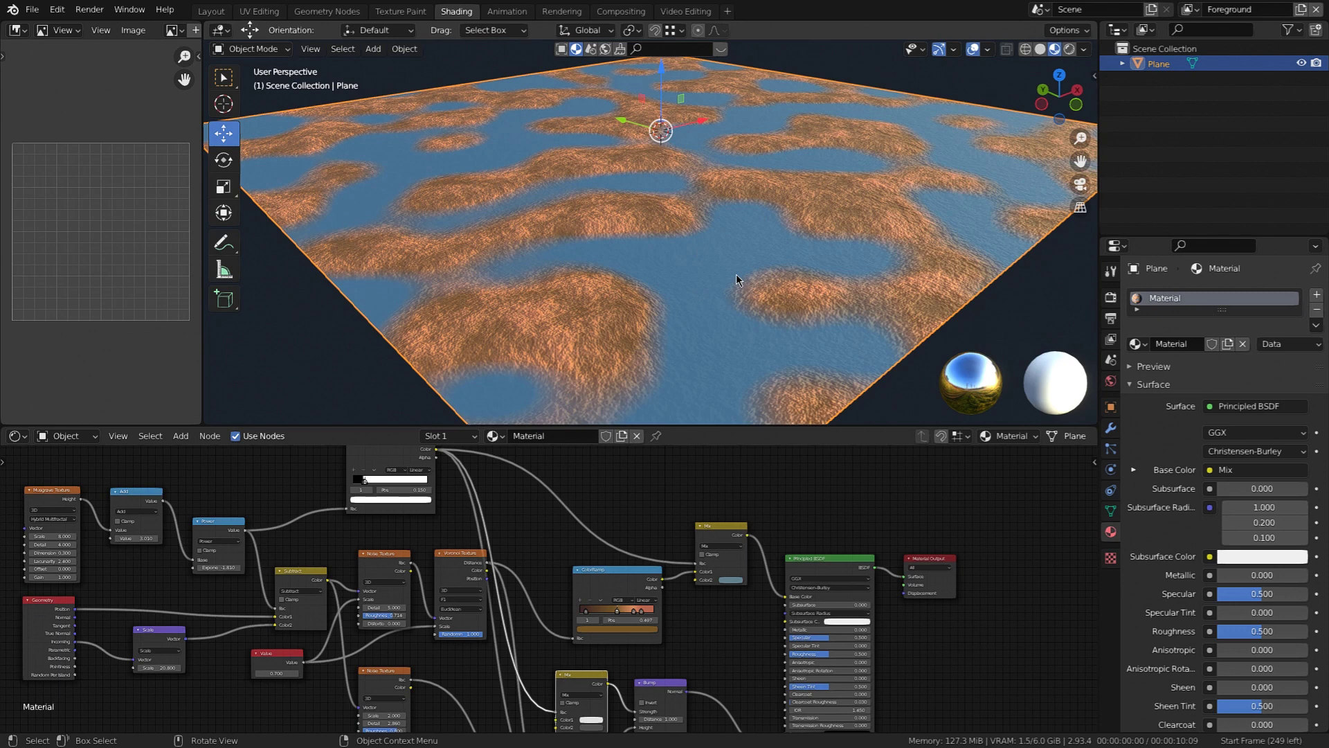
{"action": "middle_click_drag", "start_coordinate": [879, 619], "coordinate": [804, 572]}
{"action": "scroll", "coordinate": [803, 540], "scroll_direction": "down", "scroll_amount": 2}
{"action": "scroll", "coordinate": [804, 554], "scroll_direction": "up", "scroll_amount": 2}
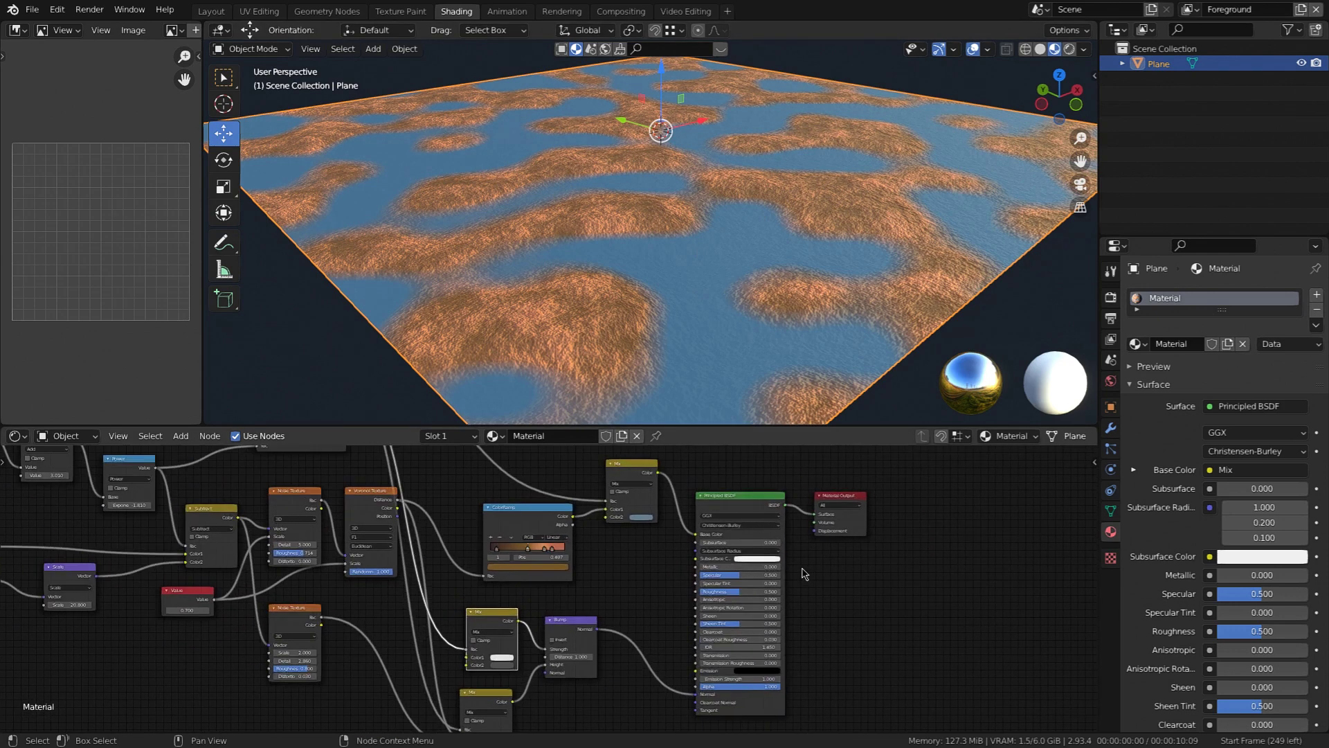
{"action": "middle_click_drag", "start_coordinate": [599, 637], "coordinate": [679, 633]}
{"action": "scroll", "coordinate": [637, 620], "scroll_direction": "down", "scroll_amount": 2}
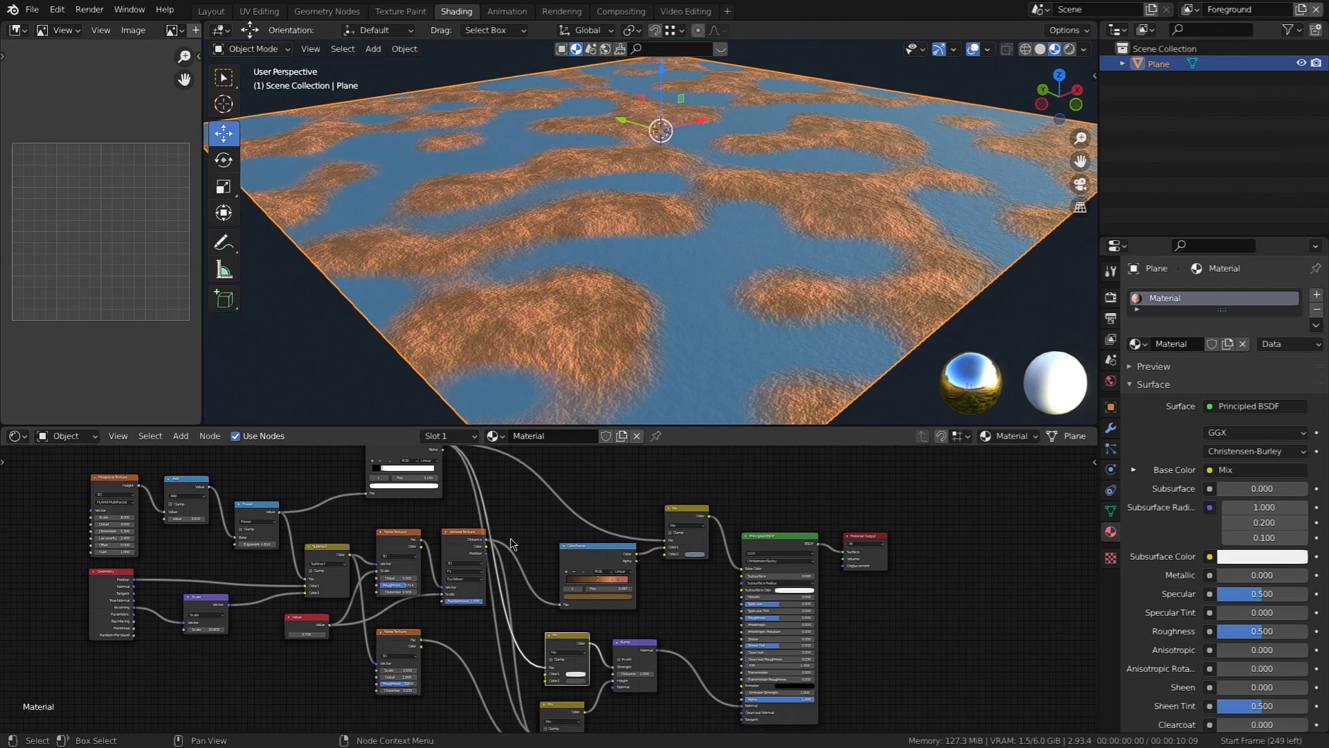
{"action": "middle_click_drag", "start_coordinate": [507, 541], "coordinate": [519, 561]}
{"action": "middle_click_drag", "start_coordinate": [575, 601], "coordinate": [597, 600]}
{"action": "scroll", "coordinate": [604, 604], "scroll_direction": "down", "scroll_amount": 2}
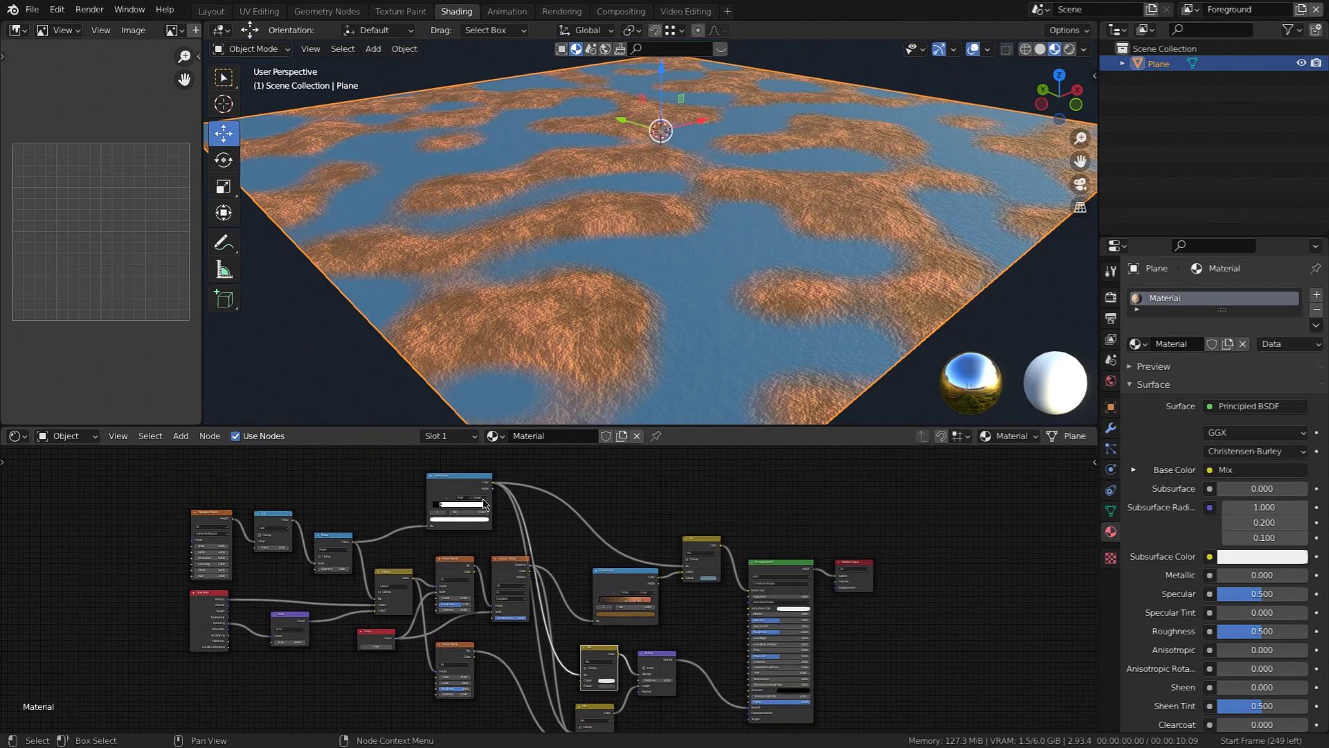
{"action": "left_click_drag", "start_coordinate": [494, 484], "coordinate": [753, 684]}
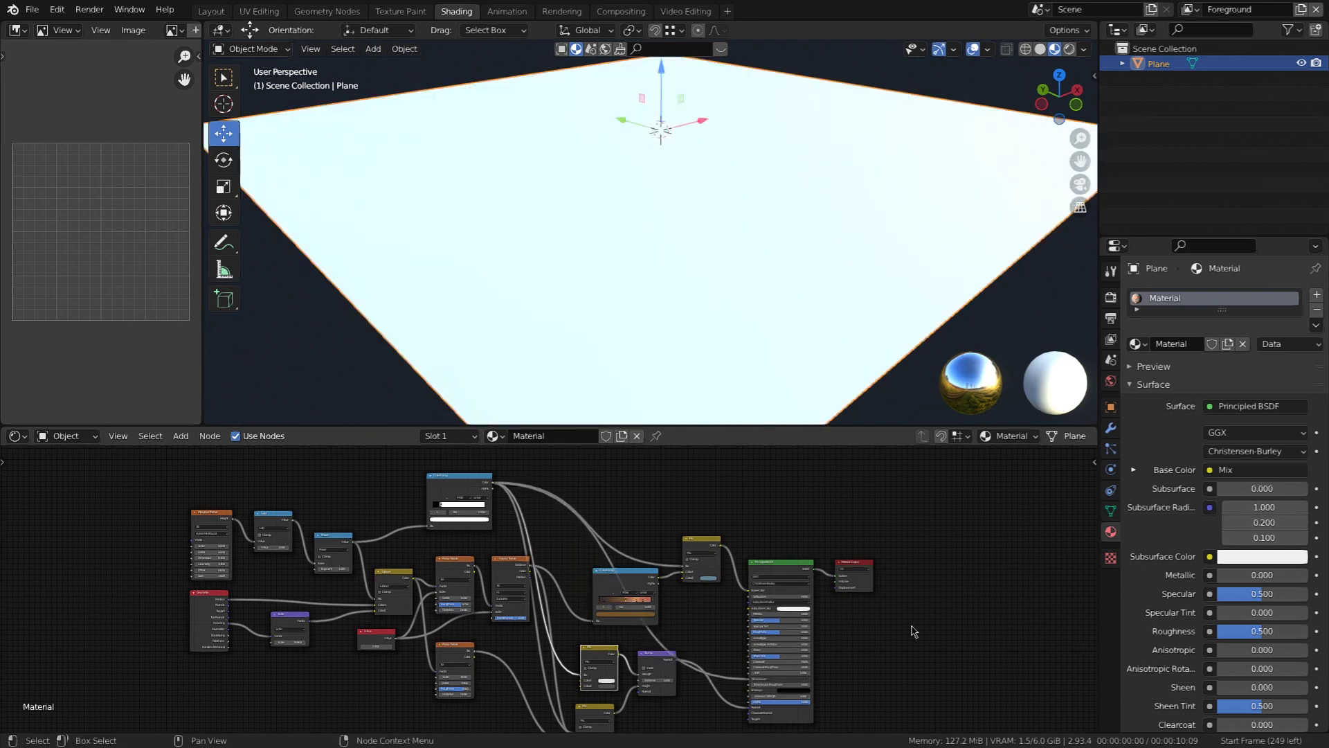
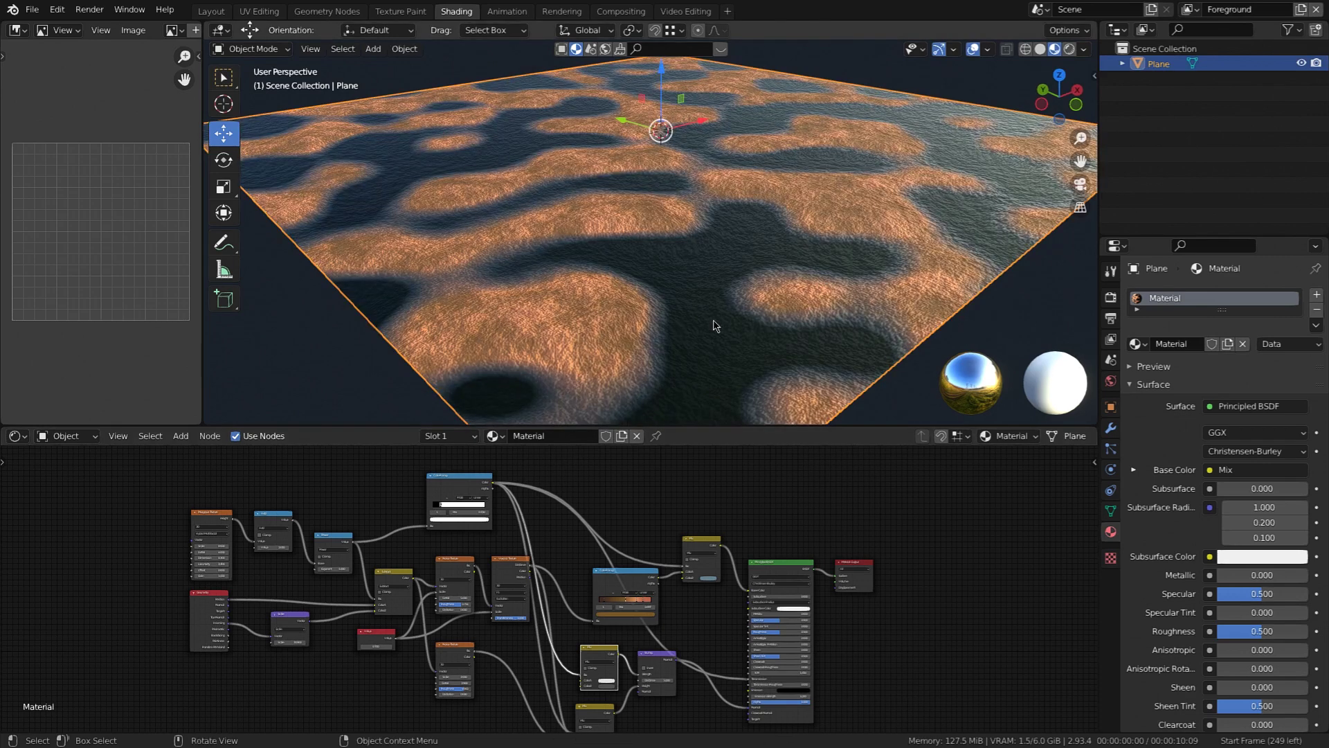
Inspect the transmissive areas of the plane and set the Scale of the lower Noise Texture to 1.6.
{"action": "scroll", "coordinate": [716, 321], "scroll_direction": "up", "scroll_amount": 3}
{"action": "scroll", "coordinate": [724, 305], "scroll_direction": "down", "scroll_amount": 2}
{"action": "scroll", "coordinate": [723, 305], "scroll_direction": "down", "scroll_amount": 3}
{"action": "scroll", "coordinate": [716, 297], "scroll_direction": "up", "scroll_amount": 4}
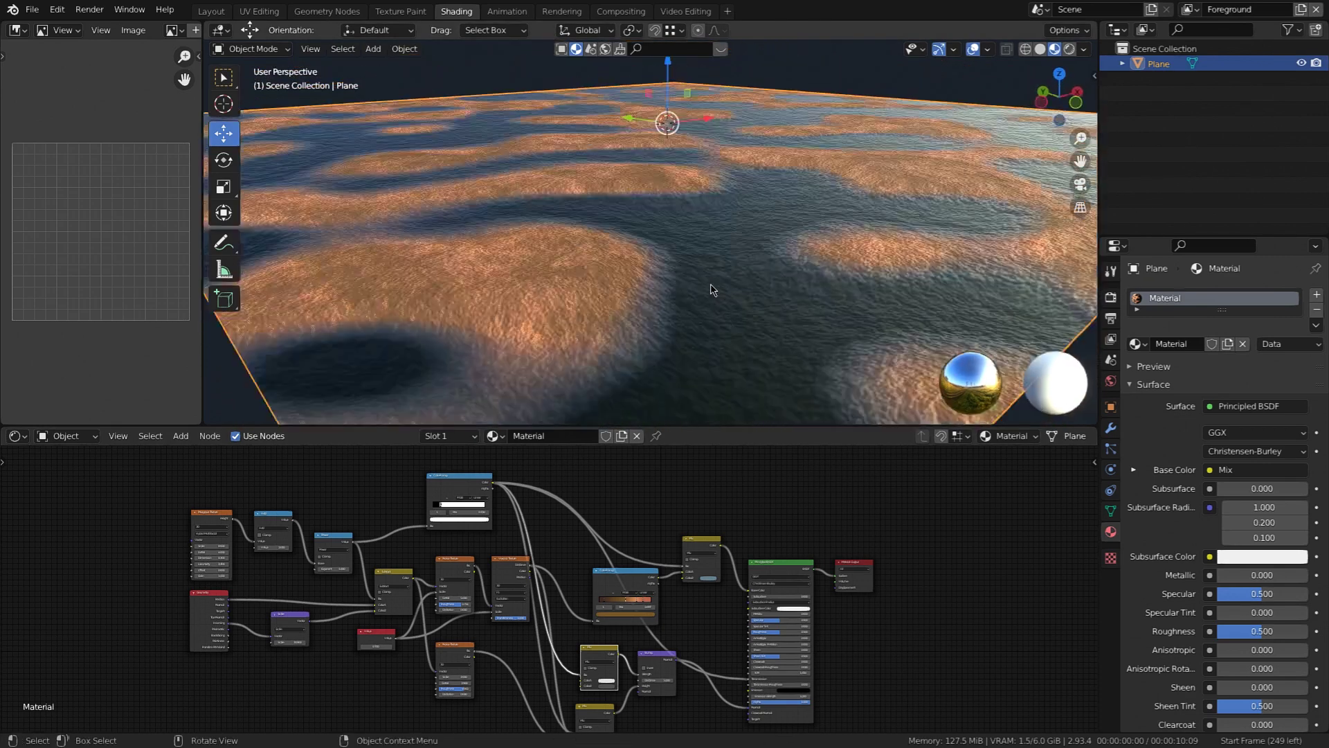
{"action": "scroll", "coordinate": [717, 298], "scroll_direction": "down", "scroll_amount": 1}
{"action": "middle_click_drag", "start_coordinate": [732, 319], "coordinate": [733, 296]}
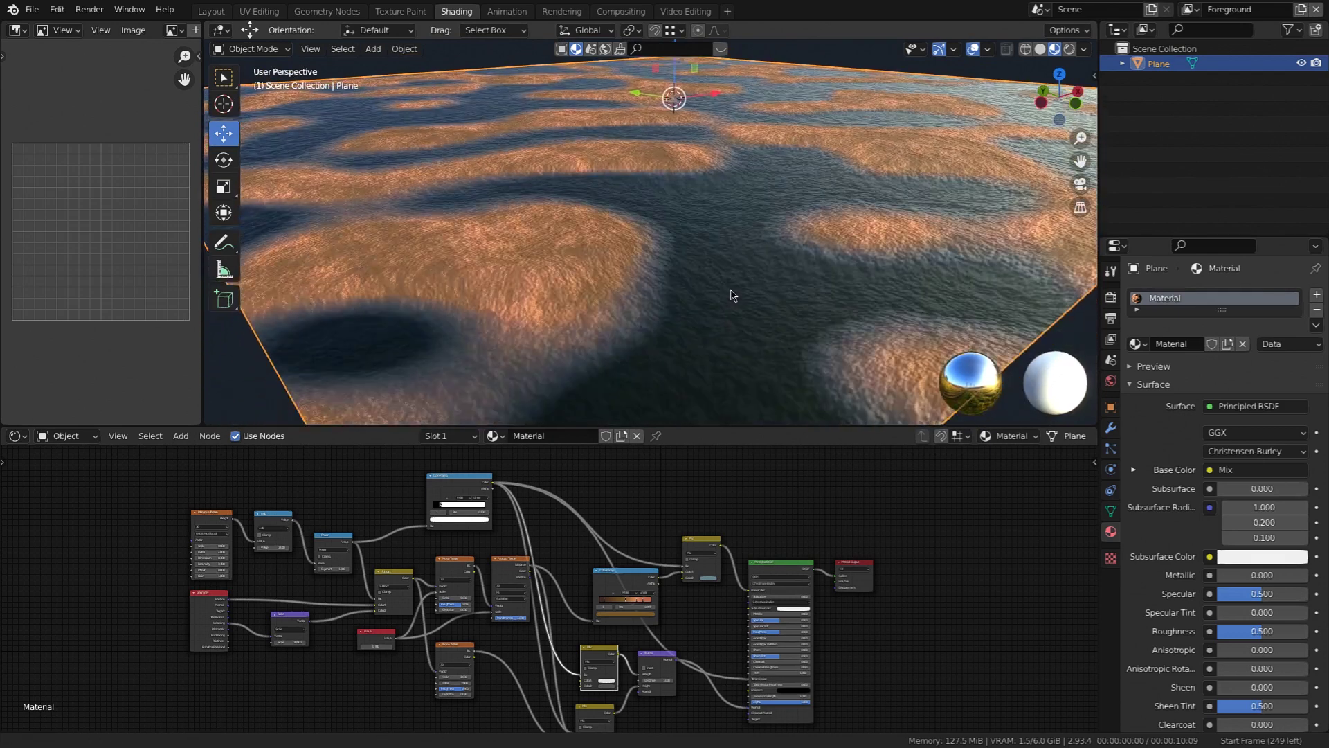
{"action": "scroll", "coordinate": [588, 685], "scroll_direction": "up", "scroll_amount": 7}
{"action": "middle_click_drag", "start_coordinate": [649, 682], "coordinate": [692, 640]}
{"action": "scroll", "coordinate": [685, 639], "scroll_direction": "up", "scroll_amount": 6}
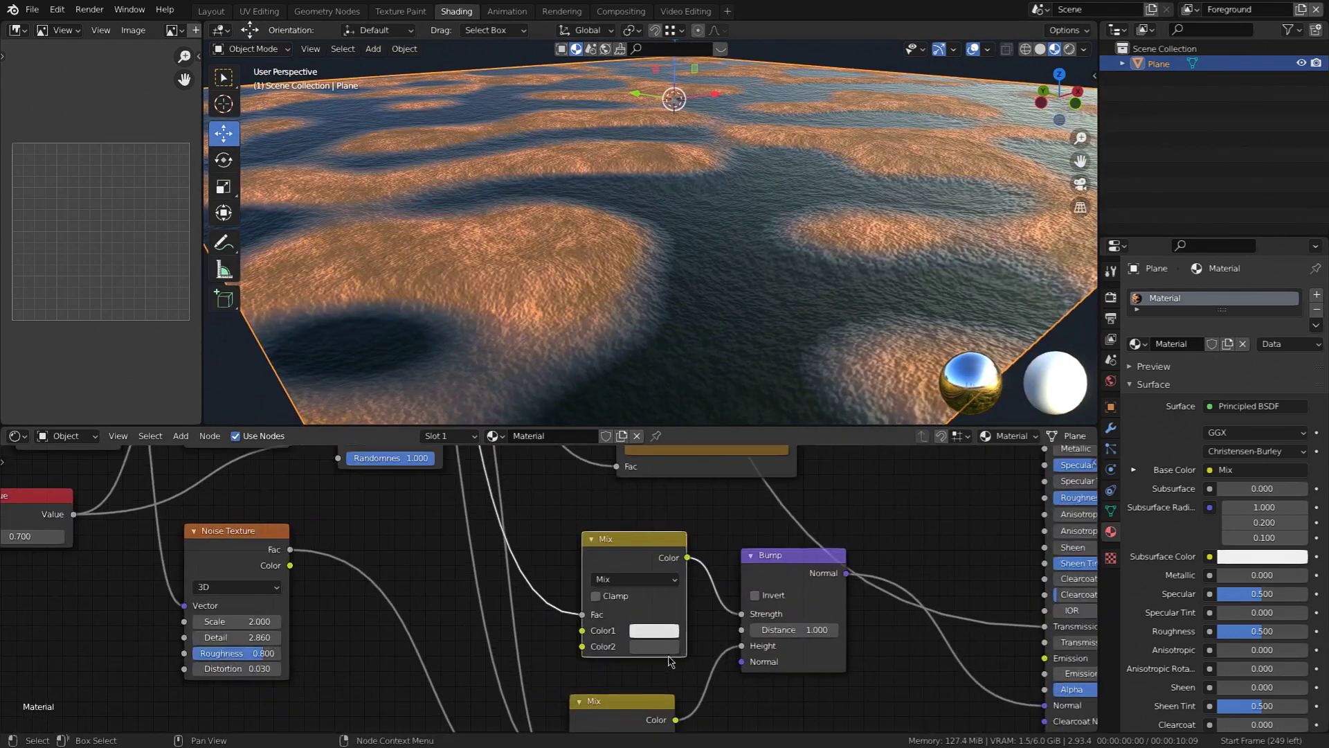
{"action": "middle_click_drag", "start_coordinate": [450, 649], "coordinate": [513, 649], "text": "shift"}
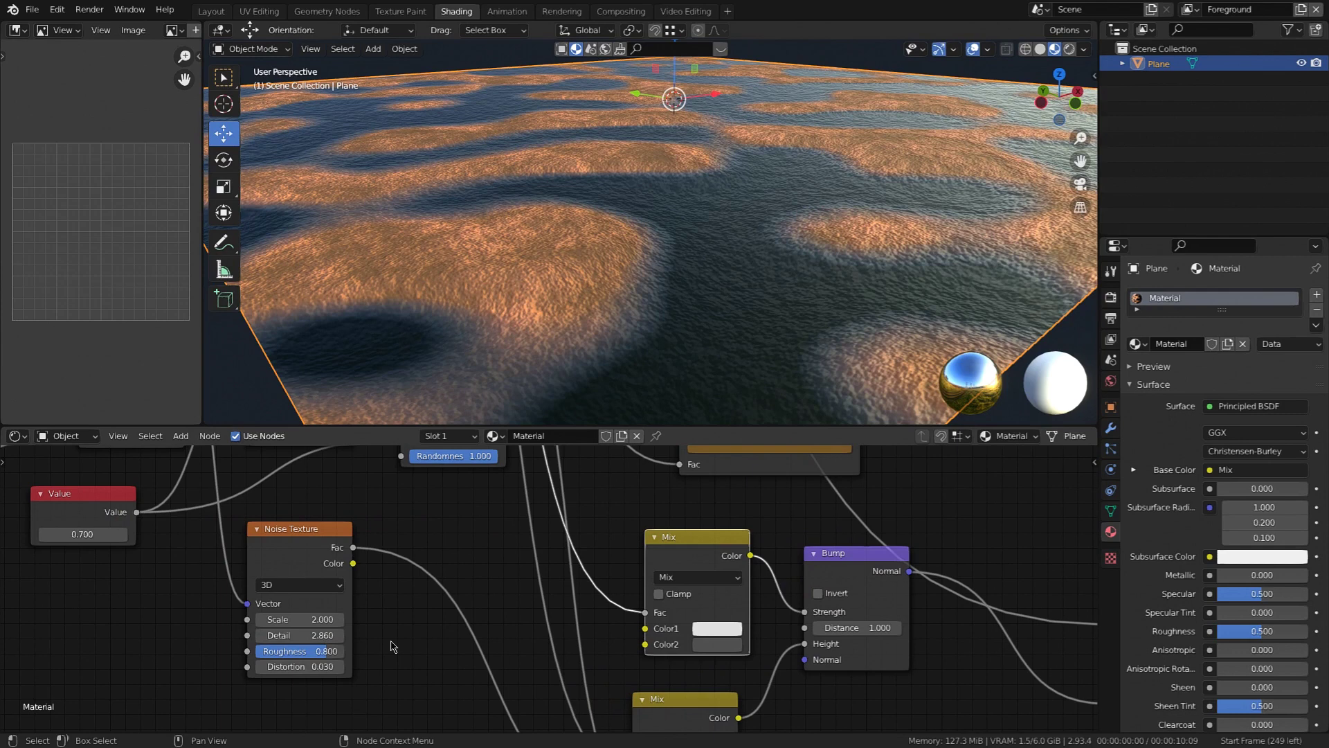
{"action": "mouse_move", "coordinate": [306, 620]}
{"action": "left_mouse_down"}
{"action": "mouse_move", "coordinate": [259, 619]}
{"action": "mouse_move", "coordinate": [328, 620]}
{"action": "mouse_move", "coordinate": [266, 620]}
{"action": "mouse_move", "coordinate": [282, 619]}
{"action": "left_mouse_up"}
Move the Bump node slightly lower, clear of the link running to the Transmission input.
{"action": "scroll", "coordinate": [858, 608], "scroll_direction": "down", "scroll_amount": 4}
{"action": "middle_click_drag", "start_coordinate": [928, 617], "coordinate": [685, 632]}
{"action": "scroll", "coordinate": [725, 562], "scroll_direction": "down", "scroll_amount": 1}
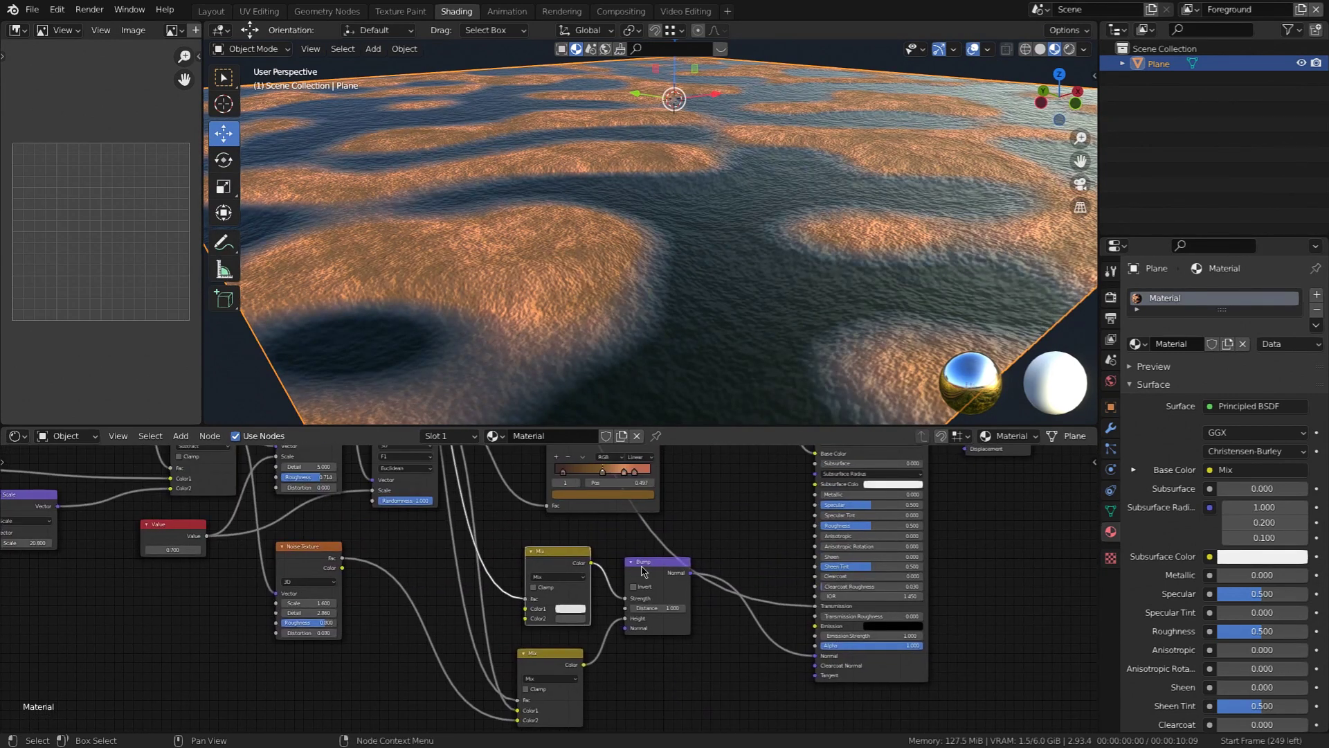
{"action": "left_click_drag", "start_coordinate": [644, 569], "coordinate": [660, 614]}
{"action": "scroll", "coordinate": [695, 555], "scroll_direction": "down", "scroll_amount": 1}
{"action": "middle_click_drag", "start_coordinate": [680, 554], "coordinate": [682, 637]}
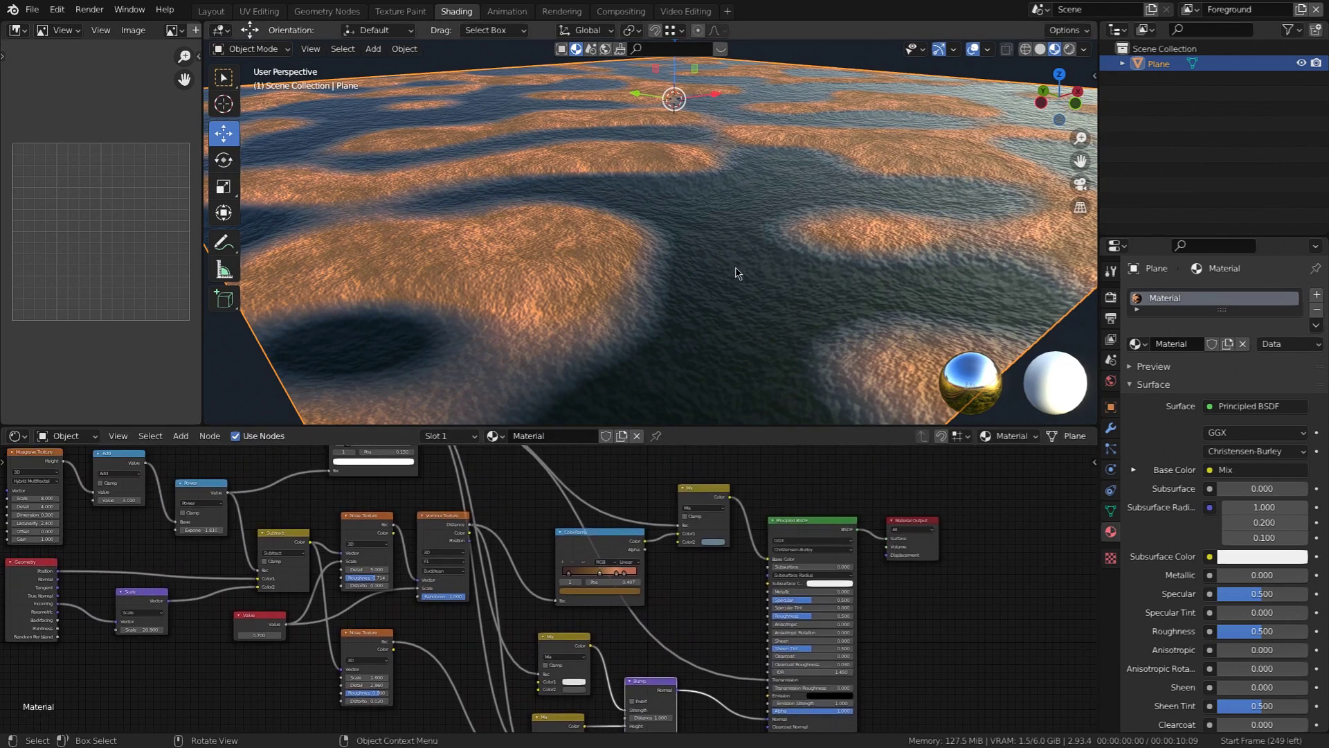
Try adjusting the Transmission Roughness of the Principled BSDF.
{"action": "middle_click_drag", "start_coordinate": [883, 720], "coordinate": [832, 654]}
{"action": "scroll", "coordinate": [764, 586], "scroll_direction": "up", "scroll_amount": 1}
{"action": "scroll", "coordinate": [764, 587], "scroll_direction": "up", "scroll_amount": 1}
{"action": "middle_click_drag", "start_coordinate": [807, 610], "coordinate": [828, 614]}
{"action": "scroll", "coordinate": [851, 614], "scroll_direction": "up", "scroll_amount": 1}
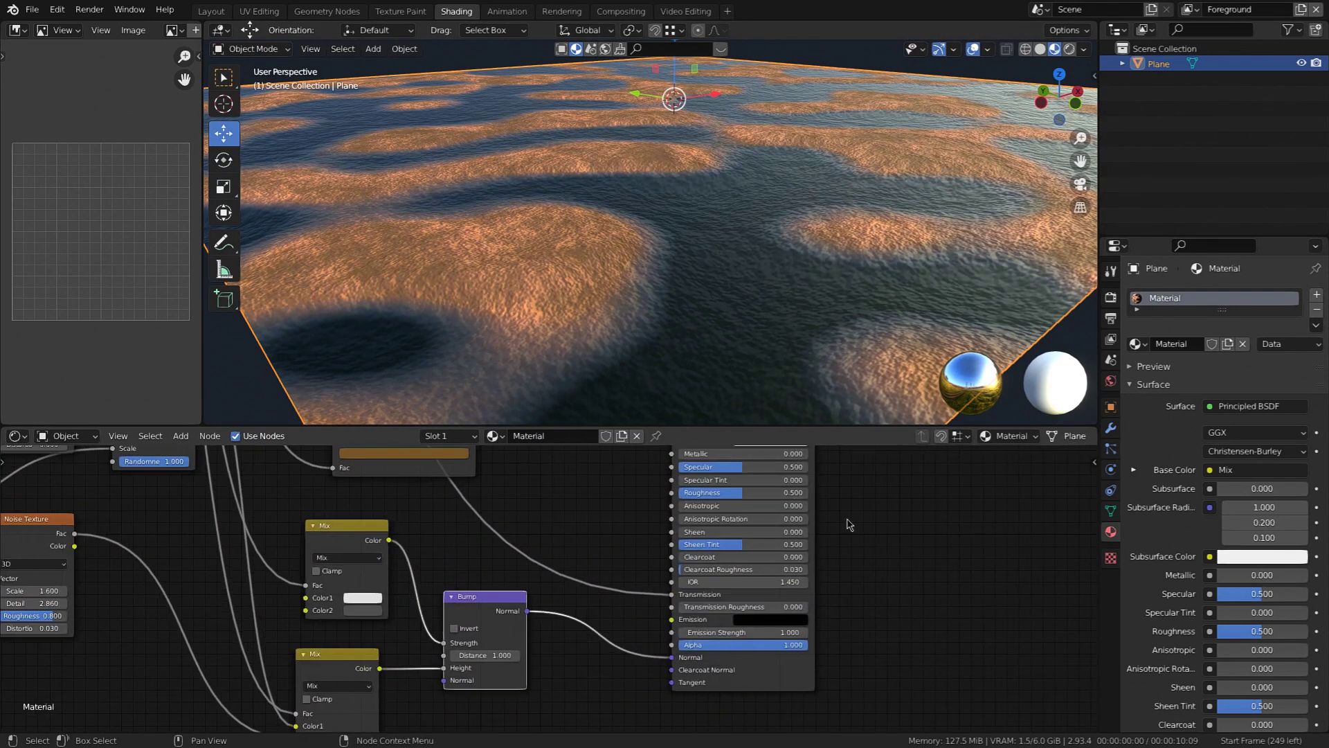
{"action": "middle_click_drag", "start_coordinate": [777, 299], "coordinate": [756, 308]}
{"action": "scroll", "coordinate": [781, 294], "scroll_direction": "down", "scroll_amount": 5}
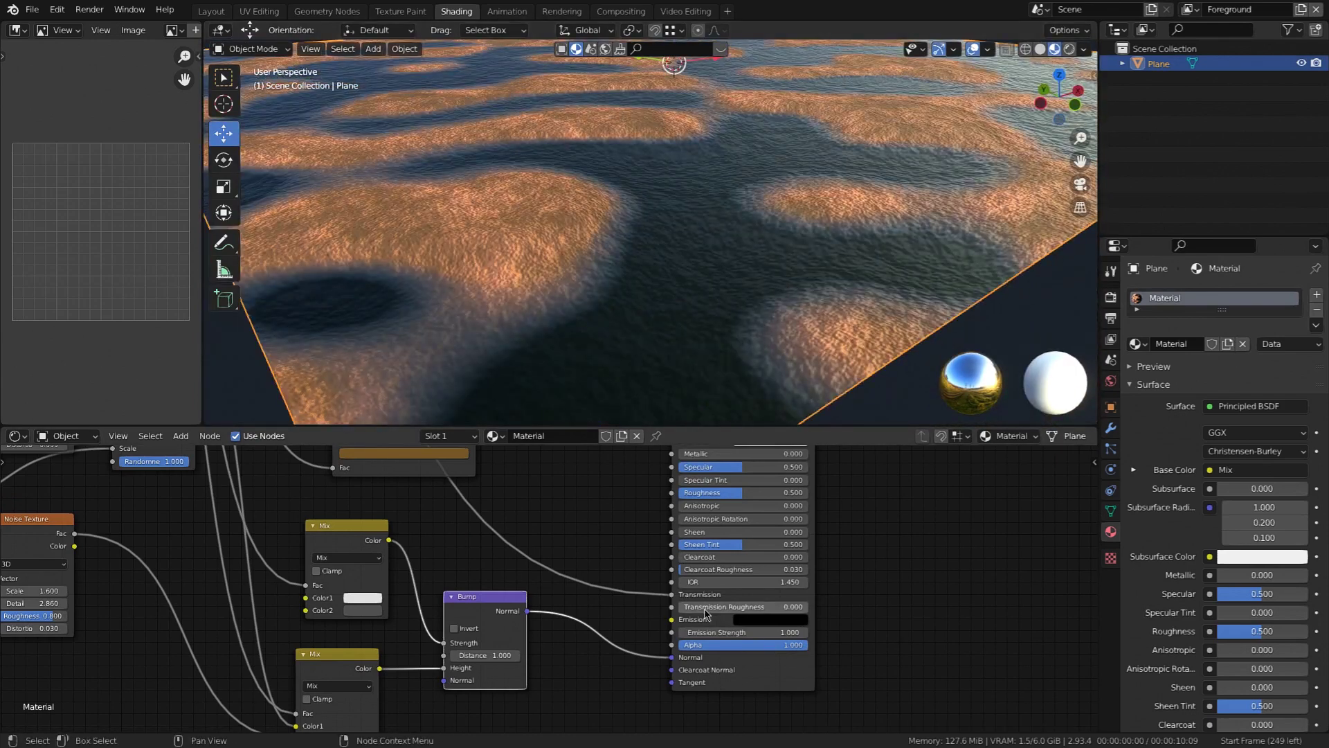
{"action": "mouse_move", "coordinate": [739, 606]}
{"action": "left_mouse_down"}
{"action": "mouse_move", "coordinate": [869, 607]}
{"action": "mouse_move", "coordinate": [766, 606]}
{"action": "left_mouse_up"}
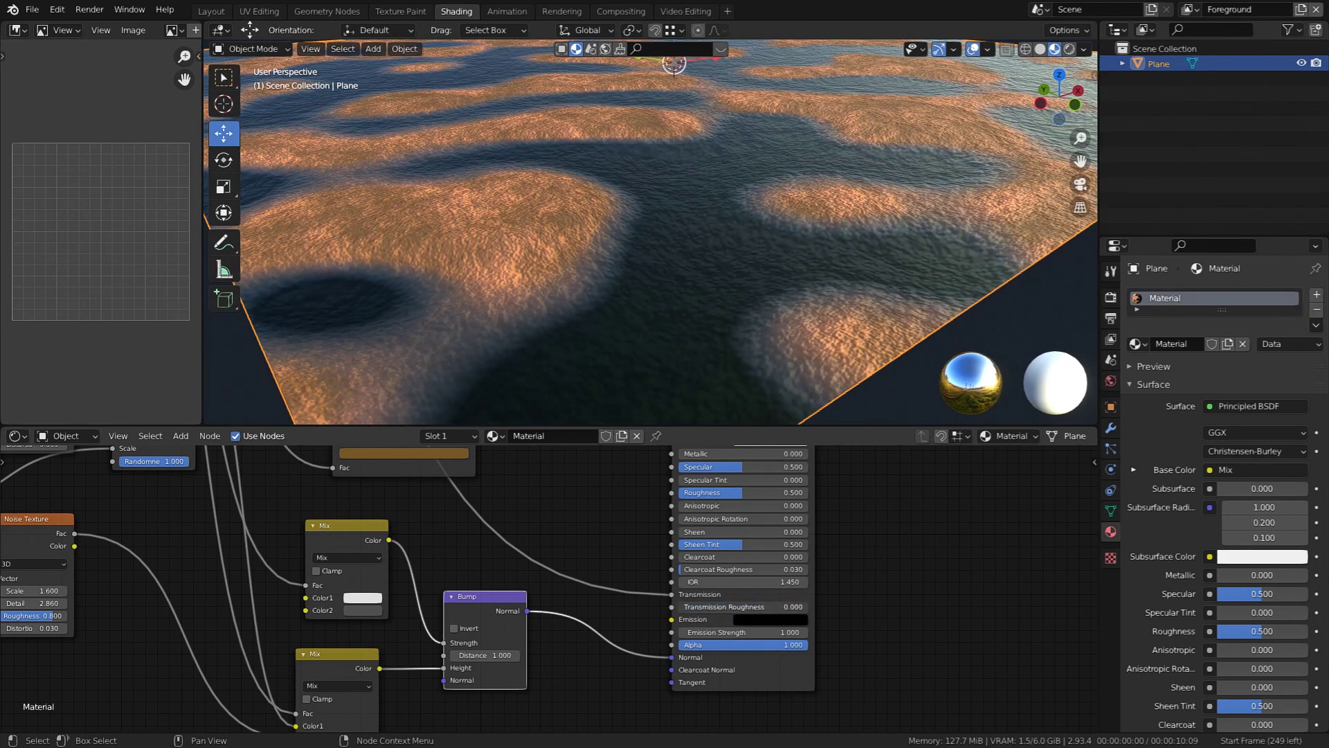
Change the Principled BSDF's distribution to Multiscatter GGX.
{"action": "scroll", "coordinate": [876, 590], "scroll_direction": "down", "scroll_amount": 2}
{"action": "middle_click_drag", "start_coordinate": [867, 570], "coordinate": [853, 660], "text": "shift"}
{"action": "scroll", "coordinate": [849, 623], "scroll_direction": "up", "scroll_amount": 2}
{"action": "mouse_move", "coordinate": [840, 599]}
{"action": "middle_mouse_down", "text": "shift"}
{"action": "mouse_move", "coordinate": [839, 639]}
{"action": "mouse_move", "coordinate": [845, 619]}
{"action": "middle_mouse_up", "text": "shift"}
{"action": "left_click", "coordinate": [704, 508]}
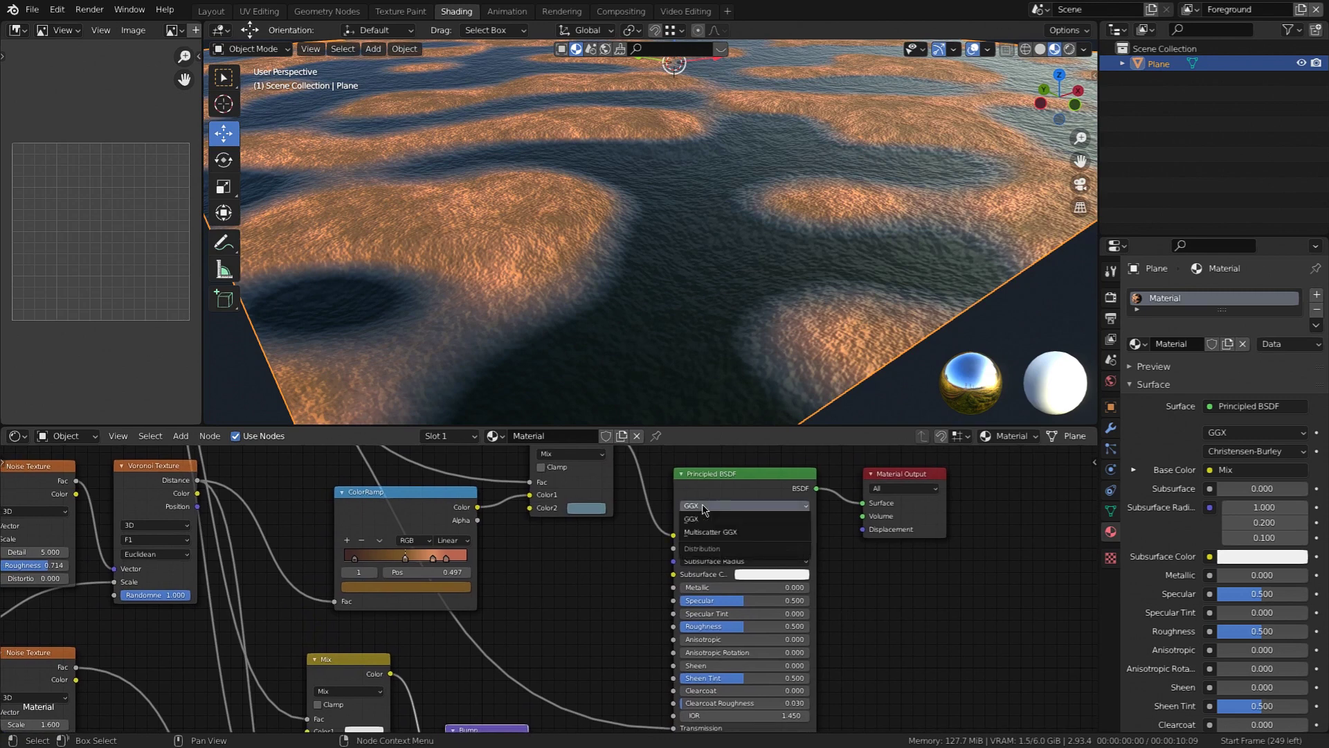
{"action": "left_click", "coordinate": [762, 533]}
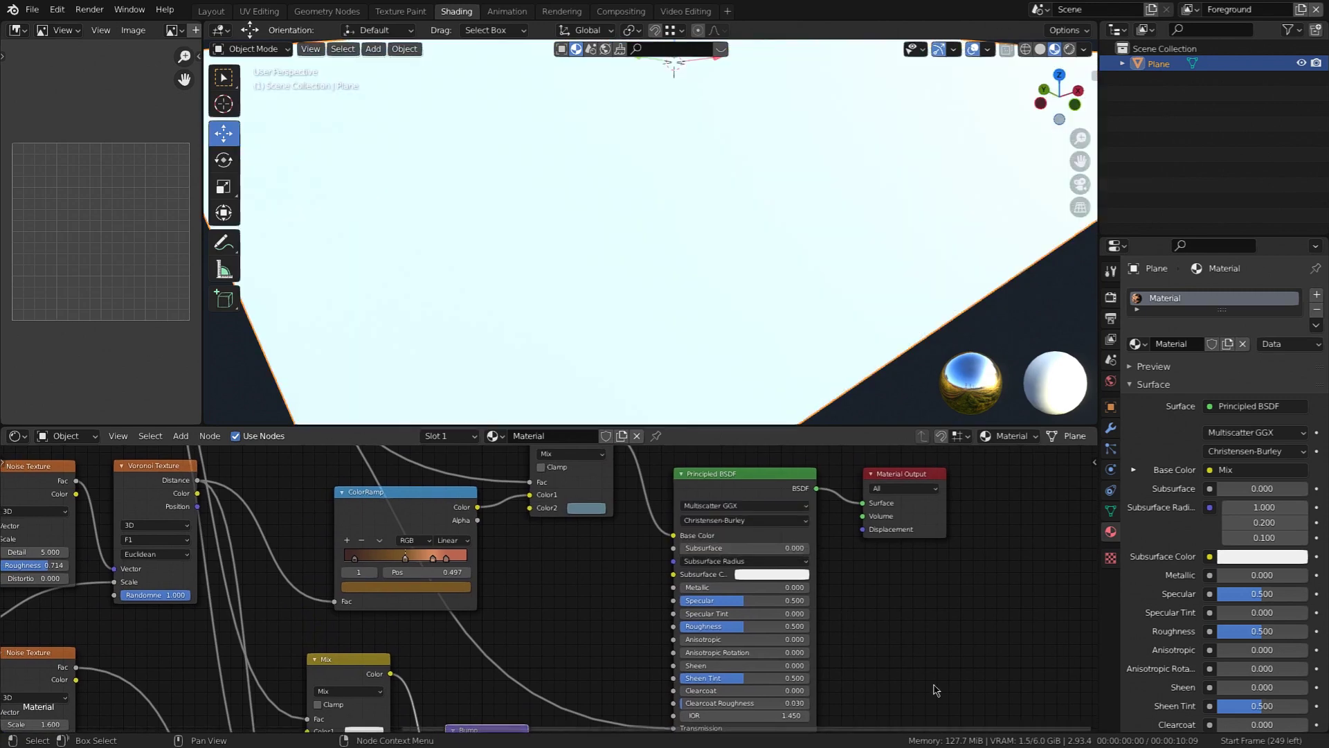
Set the IOR of the Principled BSDF to 1.33.
{"action": "middle_click_drag", "start_coordinate": [883, 624], "coordinate": [883, 609]}
{"action": "scroll", "coordinate": [883, 609], "scroll_direction": "down", "scroll_amount": 1}
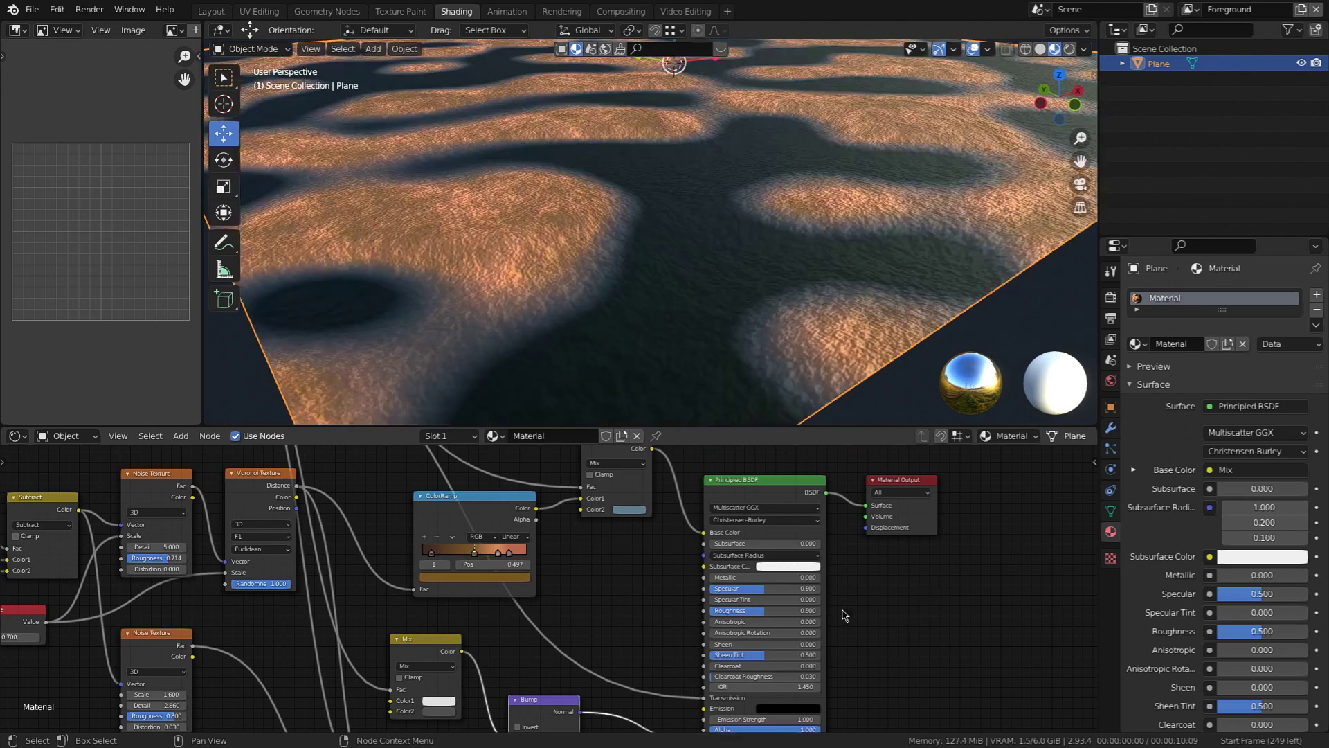
{"action": "middle_click_drag", "start_coordinate": [932, 671], "coordinate": [915, 625]}
{"action": "scroll", "coordinate": [862, 631], "scroll_direction": "up", "scroll_amount": 3}
{"action": "middle_click_drag", "start_coordinate": [824, 563], "coordinate": [857, 498]}
{"action": "middle_click_drag", "start_coordinate": [856, 644], "coordinate": [816, 611]}
{"action": "middle_click_drag", "start_coordinate": [705, 577], "coordinate": [667, 634]}
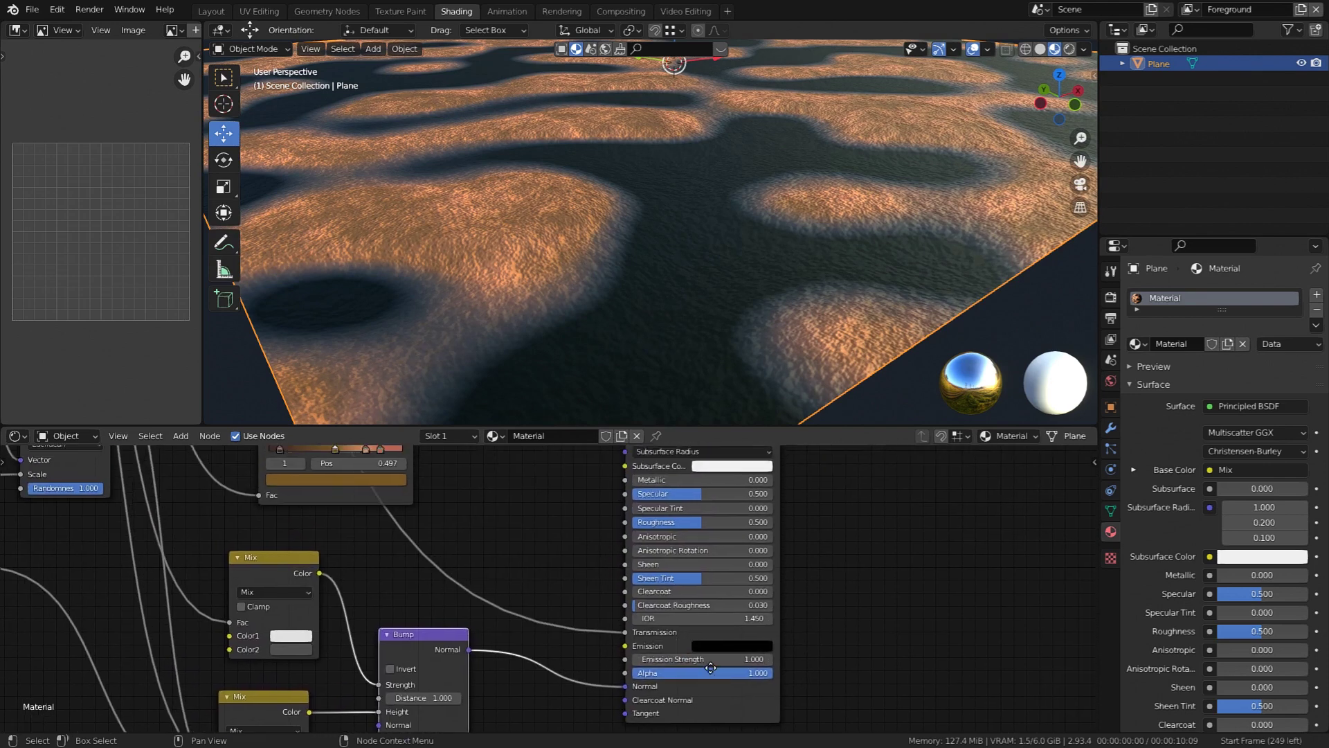
{"action": "left_click", "coordinate": [677, 618]}
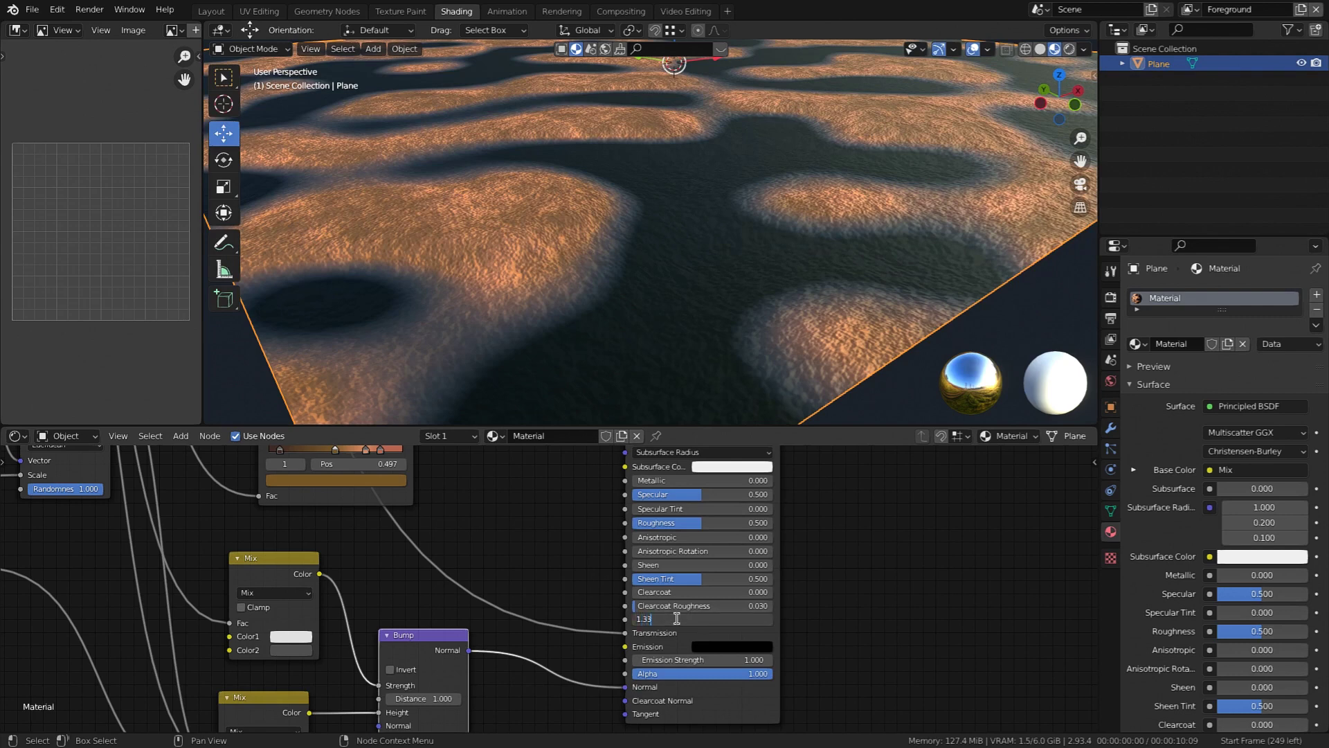
{"action": "key", "text": "Return"}
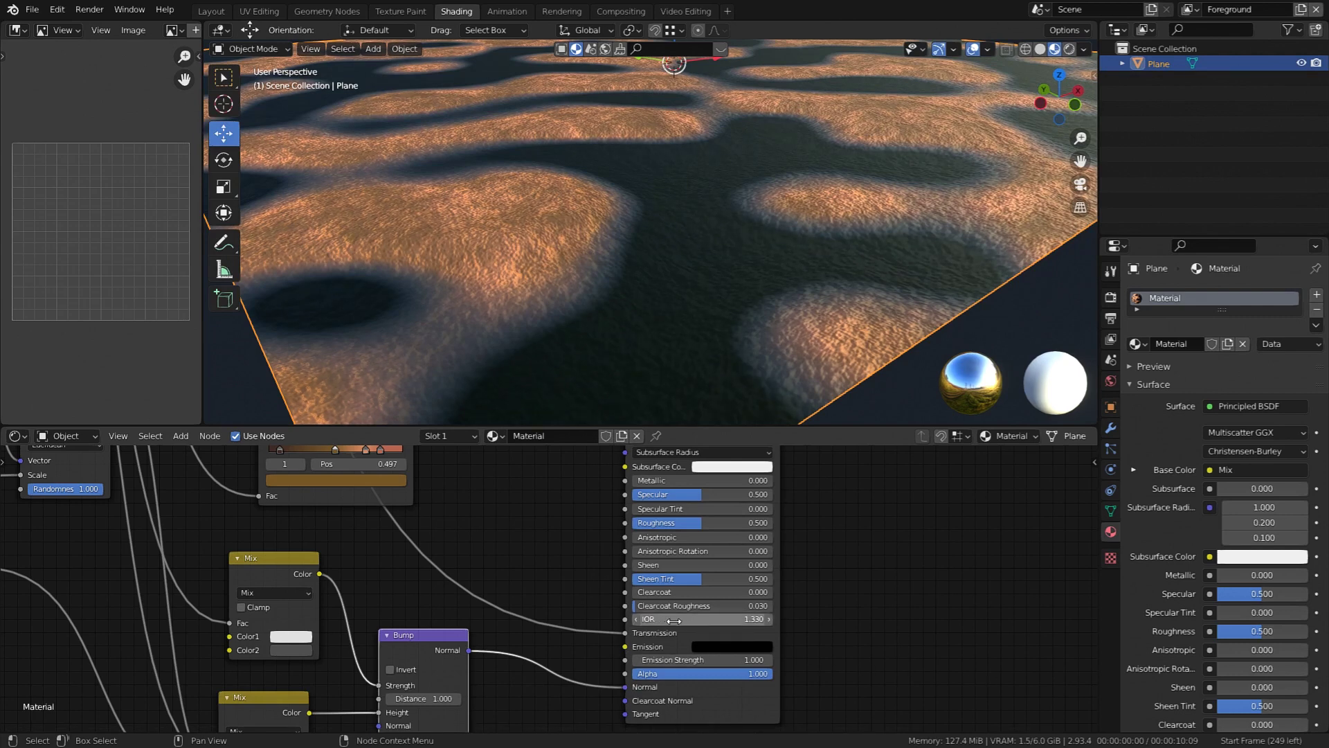
Examine the water and land surfaces from other angles and review the node tree around the Principled BSDF.
{"action": "middle_click_drag", "start_coordinate": [759, 294], "coordinate": [650, 308]}
{"action": "scroll", "coordinate": [738, 231], "scroll_direction": "up", "scroll_amount": 1}
{"action": "scroll", "coordinate": [721, 245], "scroll_direction": "up", "scroll_amount": 2}
{"action": "scroll", "coordinate": [720, 247], "scroll_direction": "down", "scroll_amount": 3}
{"action": "scroll", "coordinate": [603, 263], "scroll_direction": "up", "scroll_amount": 2}
{"action": "scroll", "coordinate": [631, 286], "scroll_direction": "down", "scroll_amount": 3}
{"action": "middle_click_drag", "start_coordinate": [623, 506], "coordinate": [749, 613]}
{"action": "scroll", "coordinate": [720, 620], "scroll_direction": "down", "scroll_amount": 2}
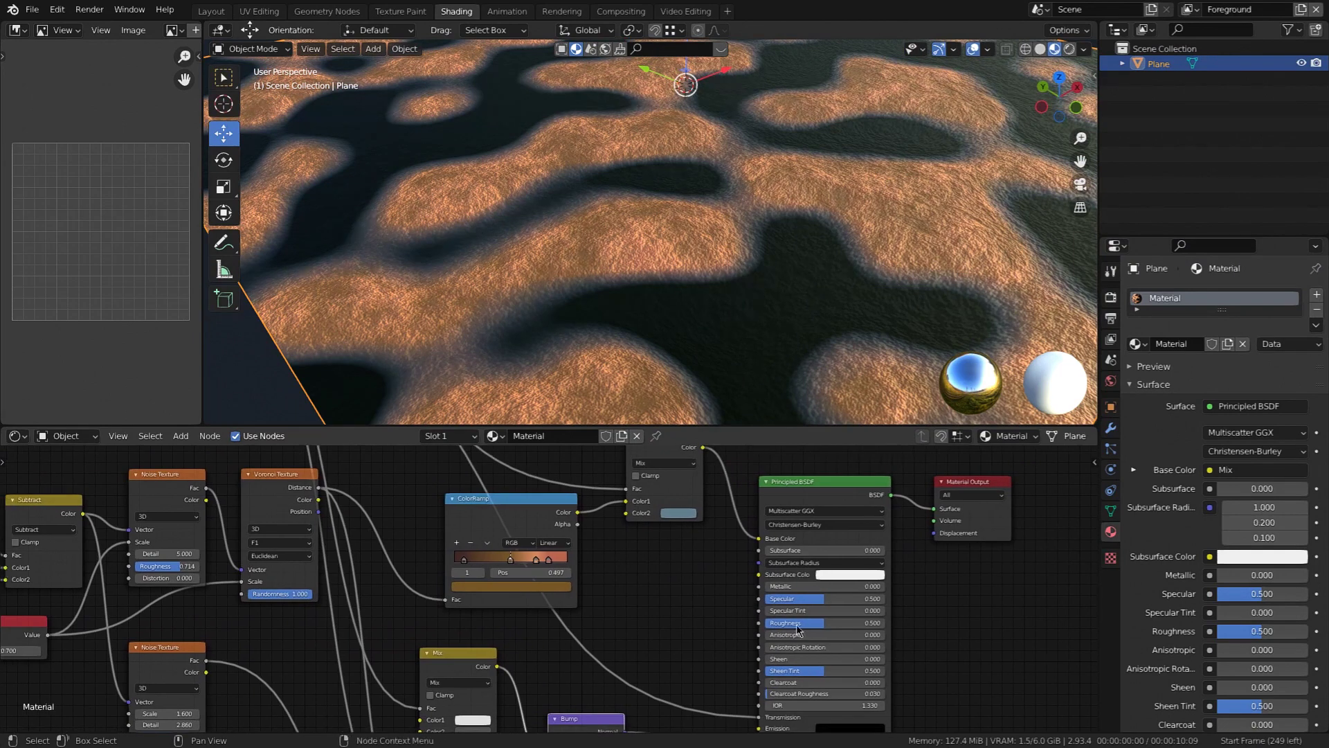
{"action": "scroll", "coordinate": [786, 625], "scroll_direction": "down", "scroll_amount": 2}
{"action": "middle_click_drag", "start_coordinate": [656, 609], "coordinate": [696, 648]}
{"action": "middle_click_drag", "start_coordinate": [616, 590], "coordinate": [566, 552]}
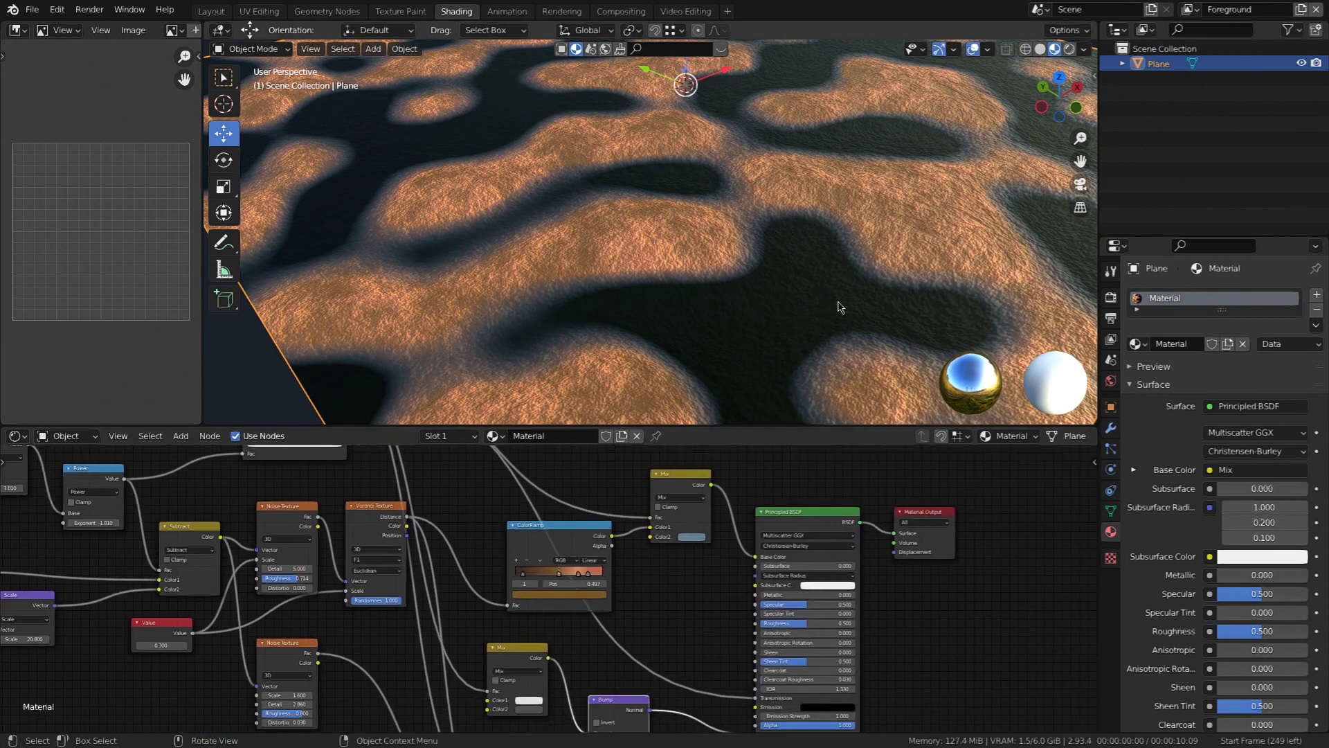
{"action": "mouse_move", "coordinate": [838, 302]}
{"action": "middle_mouse_down"}
{"action": "mouse_move", "coordinate": [816, 292]}
{"action": "mouse_move", "coordinate": [830, 281]}
{"action": "middle_mouse_up"}
Add an Invert node between the orange ColorRamp and the Principled BSDF, below the colour Mix node.
{"action": "middle_click_drag", "start_coordinate": [582, 638], "coordinate": [670, 624]}
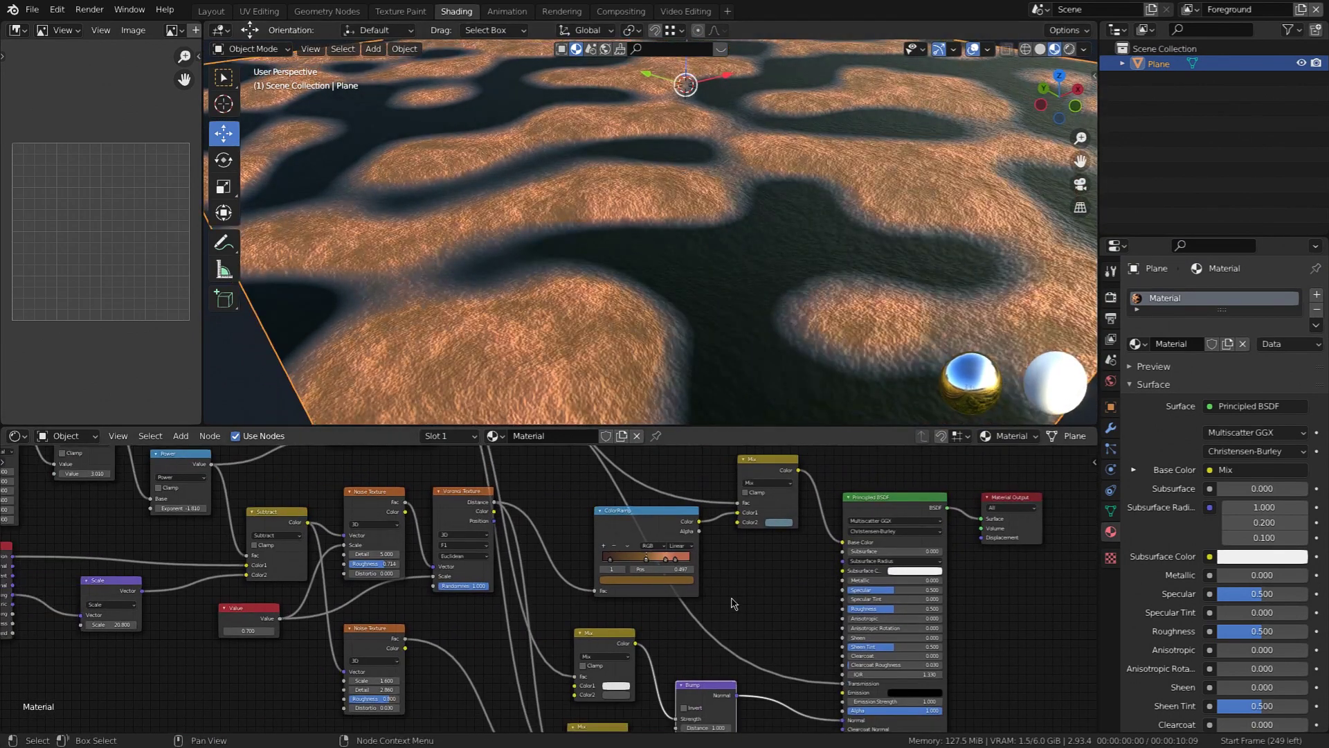
{"action": "key", "text": "shift+a"}
{"action": "mouse_move", "coordinate": [711, 545]}
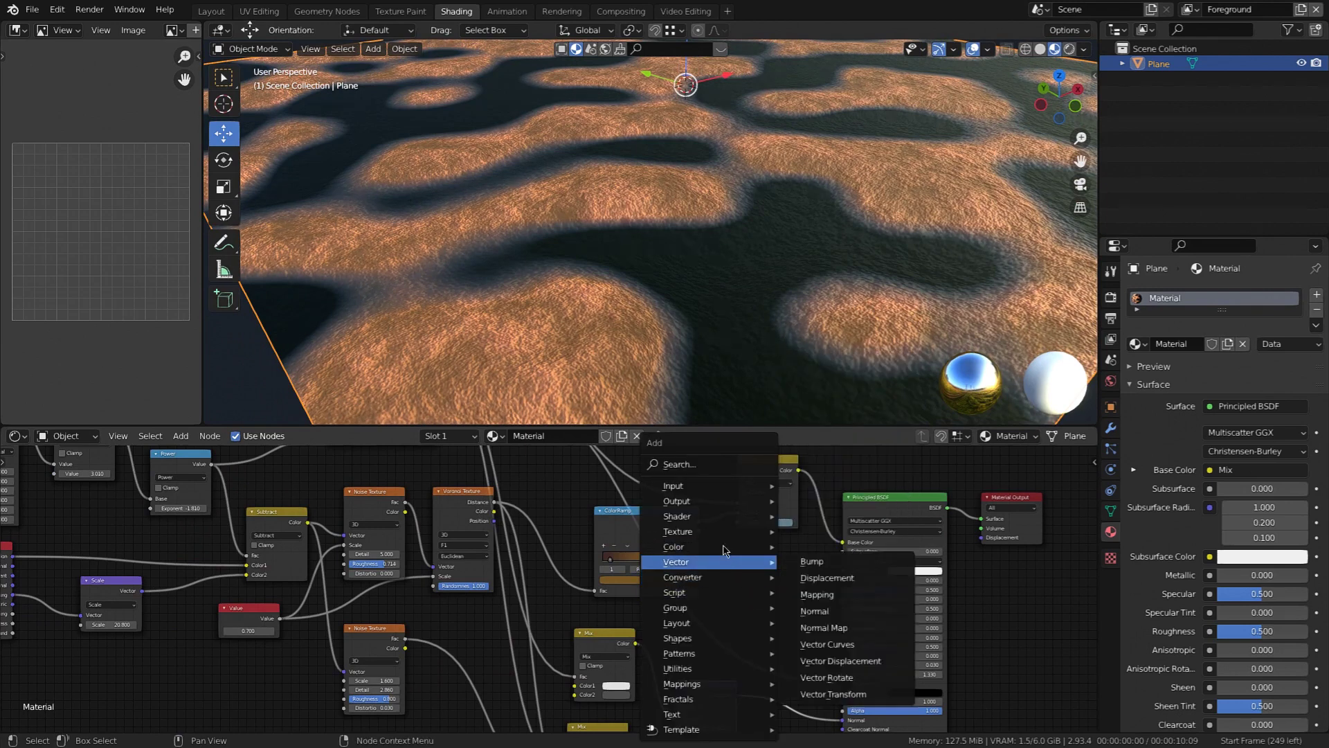
{"action": "left_click", "coordinate": [820, 596]}
{"action": "left_click", "coordinate": [744, 572]}
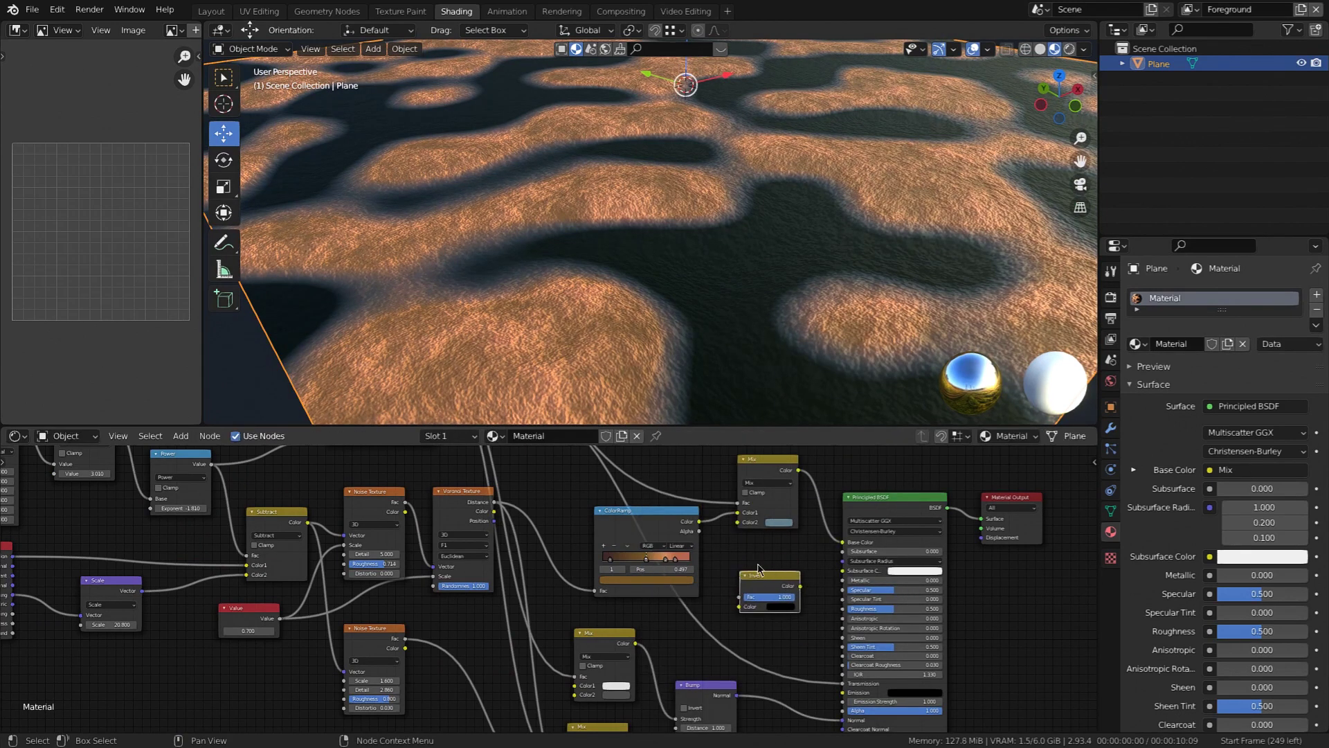
Connect the black-and-white mask ColorRamp's Color output to the Invert node's Color input.
{"action": "scroll", "coordinate": [748, 573], "scroll_direction": "down", "scroll_amount": 3}
{"action": "middle_click_drag", "start_coordinate": [633, 505], "coordinate": [659, 581]}
{"action": "left_click_drag", "start_coordinate": [526, 491], "coordinate": [658, 501]}
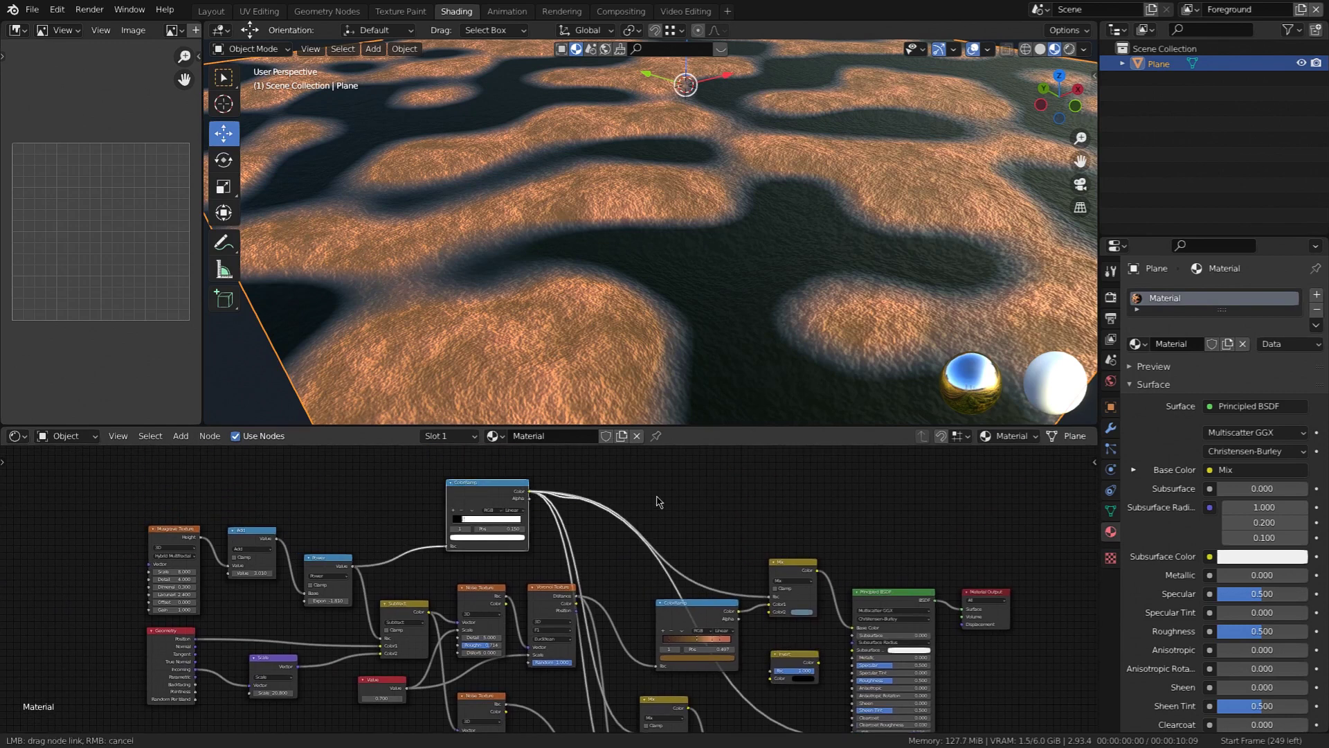
{"action": "left_click_drag", "start_coordinate": [745, 526], "coordinate": [776, 684]}
{"action": "scroll", "coordinate": [790, 648], "scroll_direction": "up", "scroll_amount": 4}
{"action": "middle_click_drag", "start_coordinate": [784, 641], "coordinate": [769, 597]}
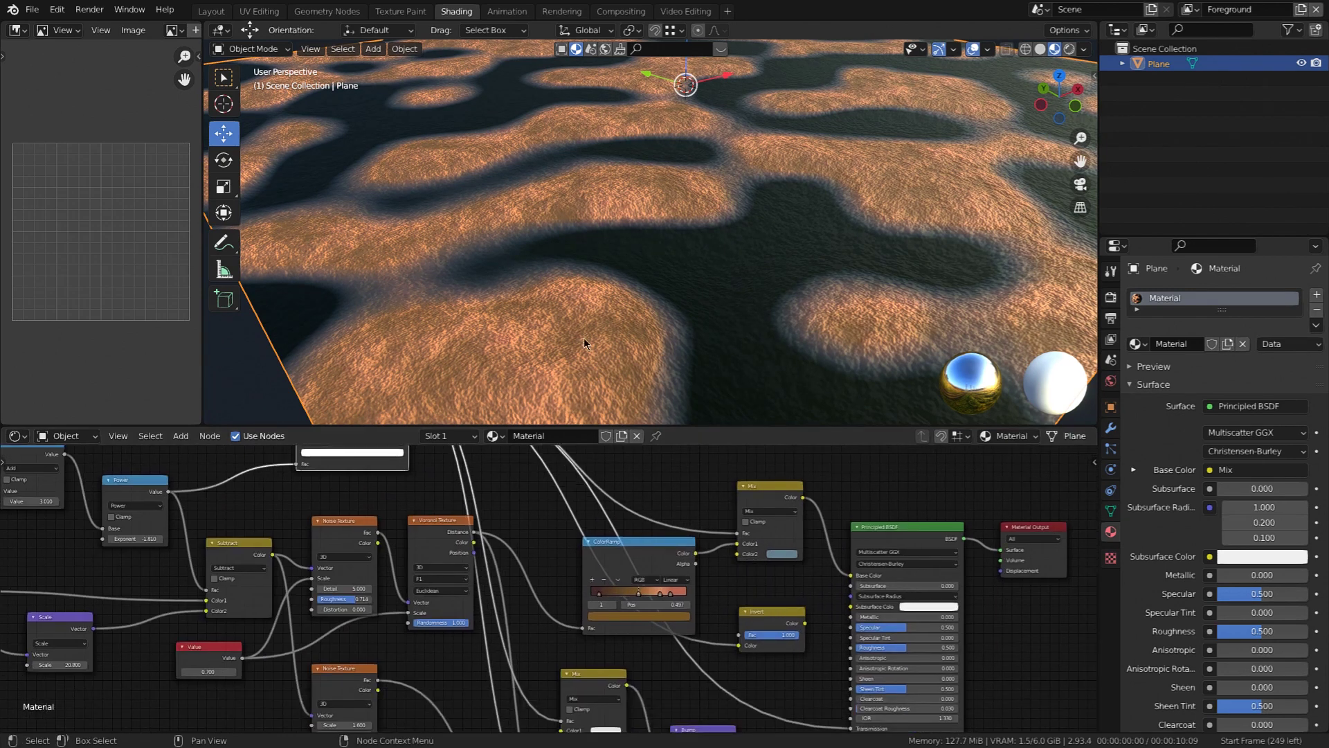
{"action": "middle_click_drag", "start_coordinate": [617, 587], "coordinate": [500, 553]}
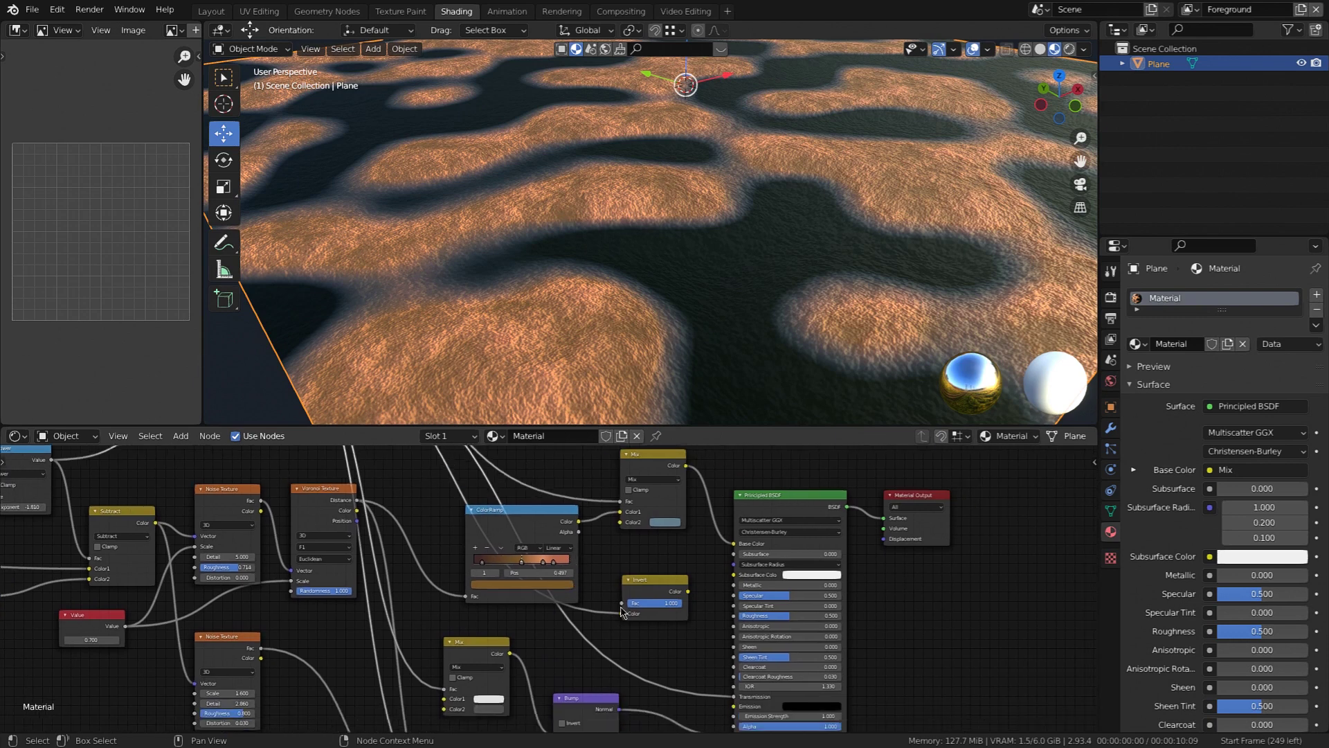
Connect the Invert node's Color output to the Roughness input of the Principled BSDF.
{"action": "scroll", "coordinate": [621, 606], "scroll_direction": "up", "scroll_amount": 2}
{"action": "middle_click_drag", "start_coordinate": [598, 610], "coordinate": [579, 620]}
{"action": "left_click_drag", "start_coordinate": [680, 600], "coordinate": [734, 627]}
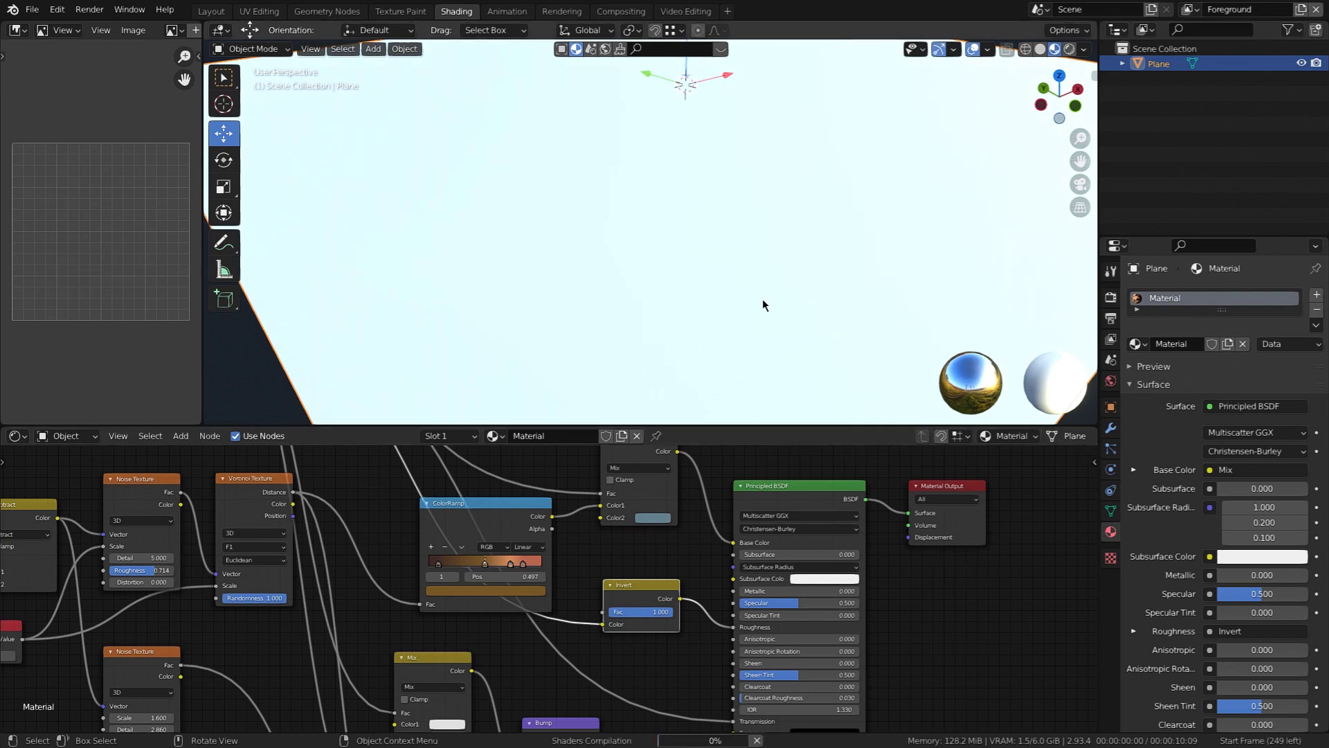
Examine how the inverted mask affects the reflections on the water and land from another angle.
{"action": "scroll", "coordinate": [720, 249], "scroll_direction": "down", "scroll_amount": 2}
{"action": "middle_click_drag", "start_coordinate": [716, 243], "coordinate": [899, 247]}
{"action": "scroll", "coordinate": [708, 277], "scroll_direction": "up", "scroll_amount": 2}
{"action": "scroll", "coordinate": [694, 242], "scroll_direction": "down", "scroll_amount": 2}
{"action": "scroll", "coordinate": [714, 278], "scroll_direction": "up", "scroll_amount": 1}
{"action": "scroll", "coordinate": [699, 279], "scroll_direction": "up", "scroll_amount": 1}
{"action": "scroll", "coordinate": [736, 267], "scroll_direction": "up", "scroll_amount": 1}
{"action": "middle_click_drag", "start_coordinate": [701, 658], "coordinate": [707, 613]}
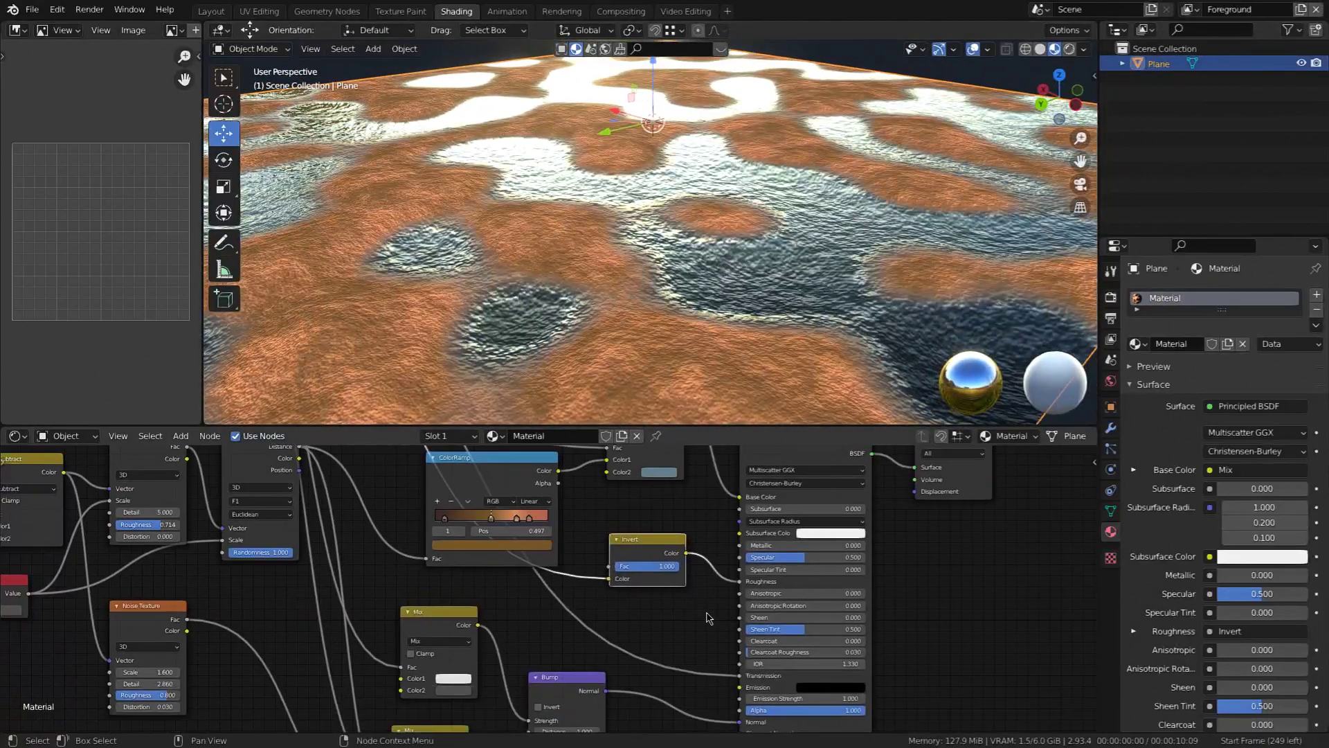
Set the Value of Color2 to 0.05 in the Mix node that drives the Bump strength.
{"action": "scroll", "coordinate": [707, 616], "scroll_direction": "up", "scroll_amount": 1}
{"action": "middle_click_drag", "start_coordinate": [445, 710], "coordinate": [686, 563]}
{"action": "left_click", "coordinate": [678, 550]}
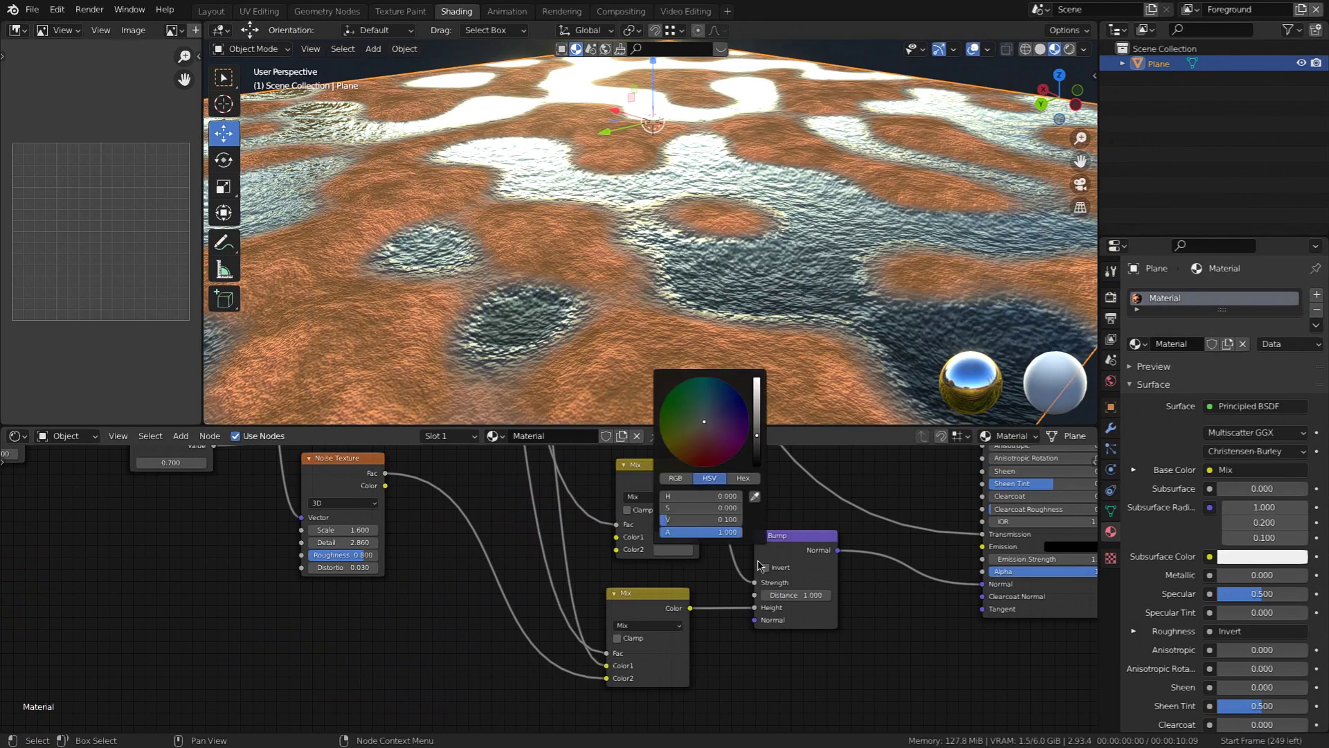
{"action": "left_click", "coordinate": [695, 520]}
{"action": "type", "text": "0.05"}
{"action": "key", "text": "Return"}
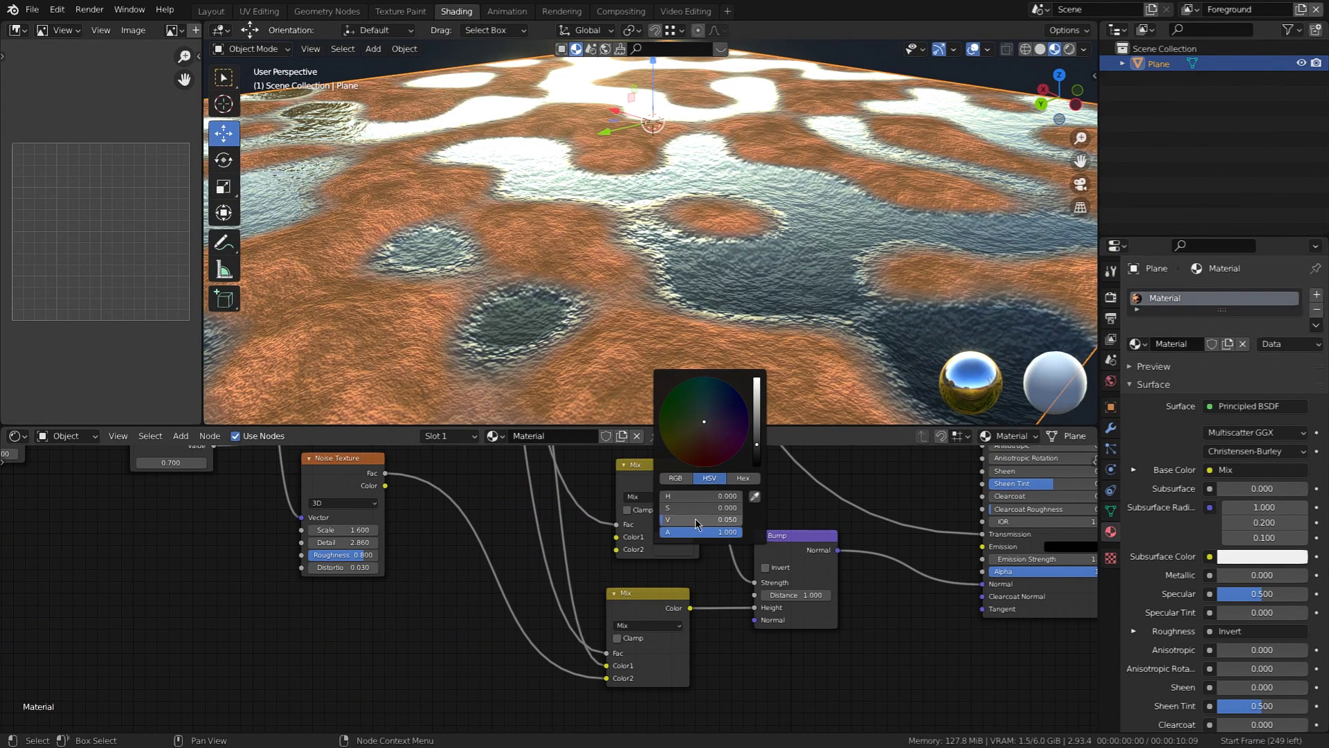
{"action": "scroll", "coordinate": [753, 552], "scroll_direction": "down", "scroll_amount": 1}
{"action": "middle_click_drag", "start_coordinate": [701, 585], "coordinate": [677, 612]}
{"action": "scroll", "coordinate": [696, 548], "scroll_direction": "up", "scroll_amount": 1}
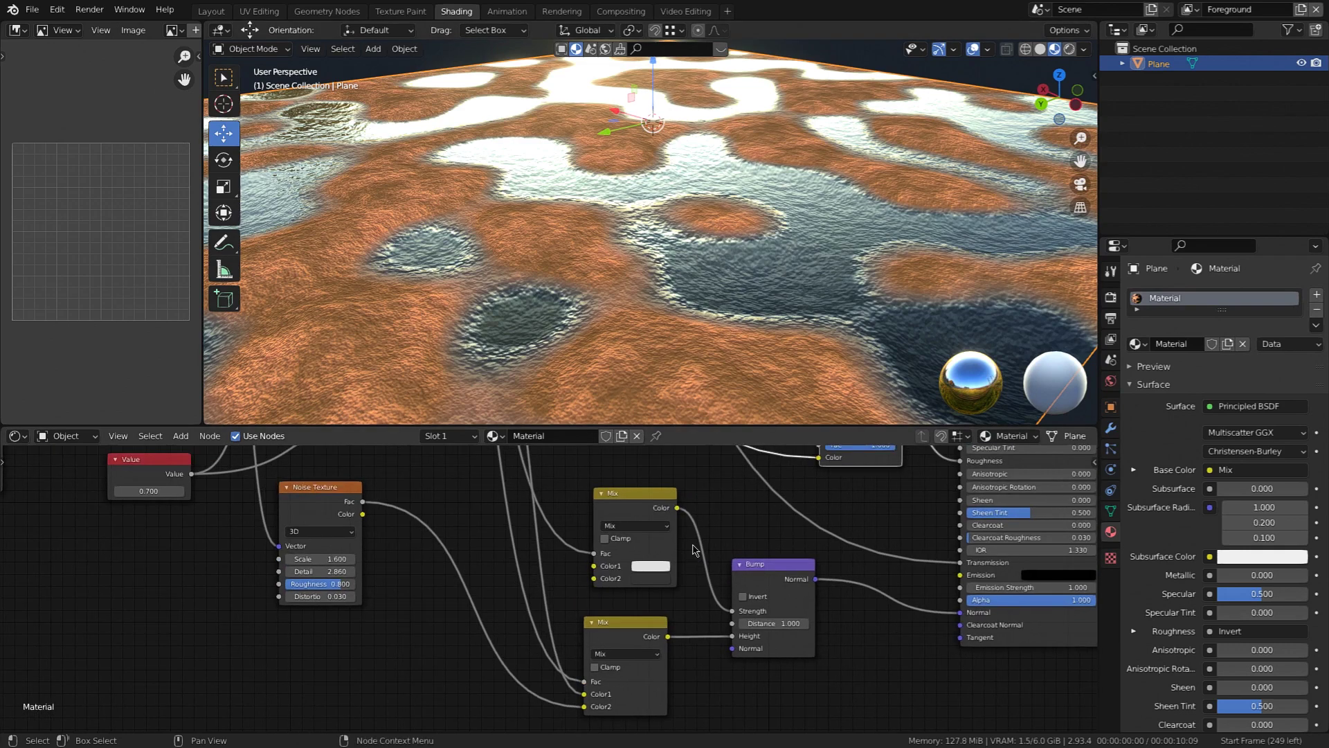
Try a stronger Specular on the Principled BSDF, settling on a low value of about 0.106.
{"action": "middle_click_drag", "start_coordinate": [695, 309], "coordinate": [721, 310]}
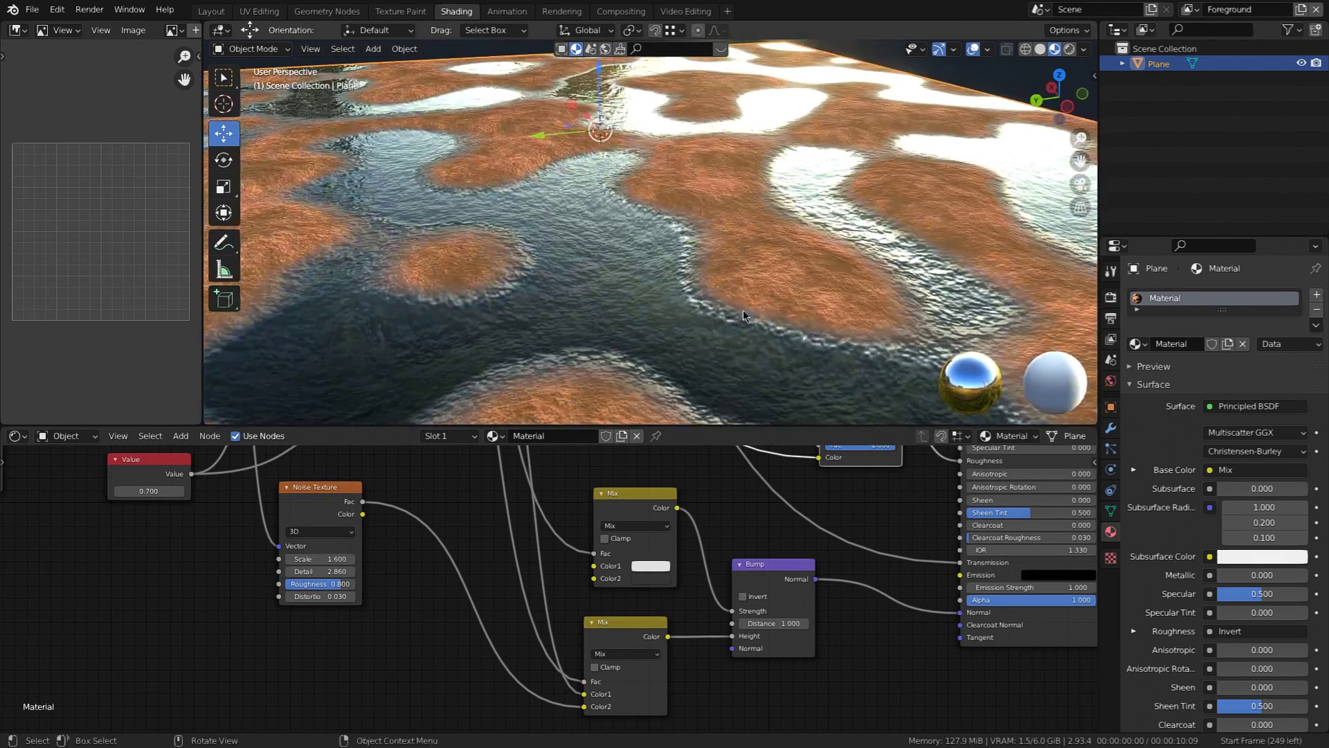
{"action": "middle_click_drag", "start_coordinate": [803, 566], "coordinate": [665, 632]}
{"action": "middle_click_drag", "start_coordinate": [735, 571], "coordinate": [698, 655]}
{"action": "scroll", "coordinate": [736, 627], "scroll_direction": "up", "scroll_amount": 1}
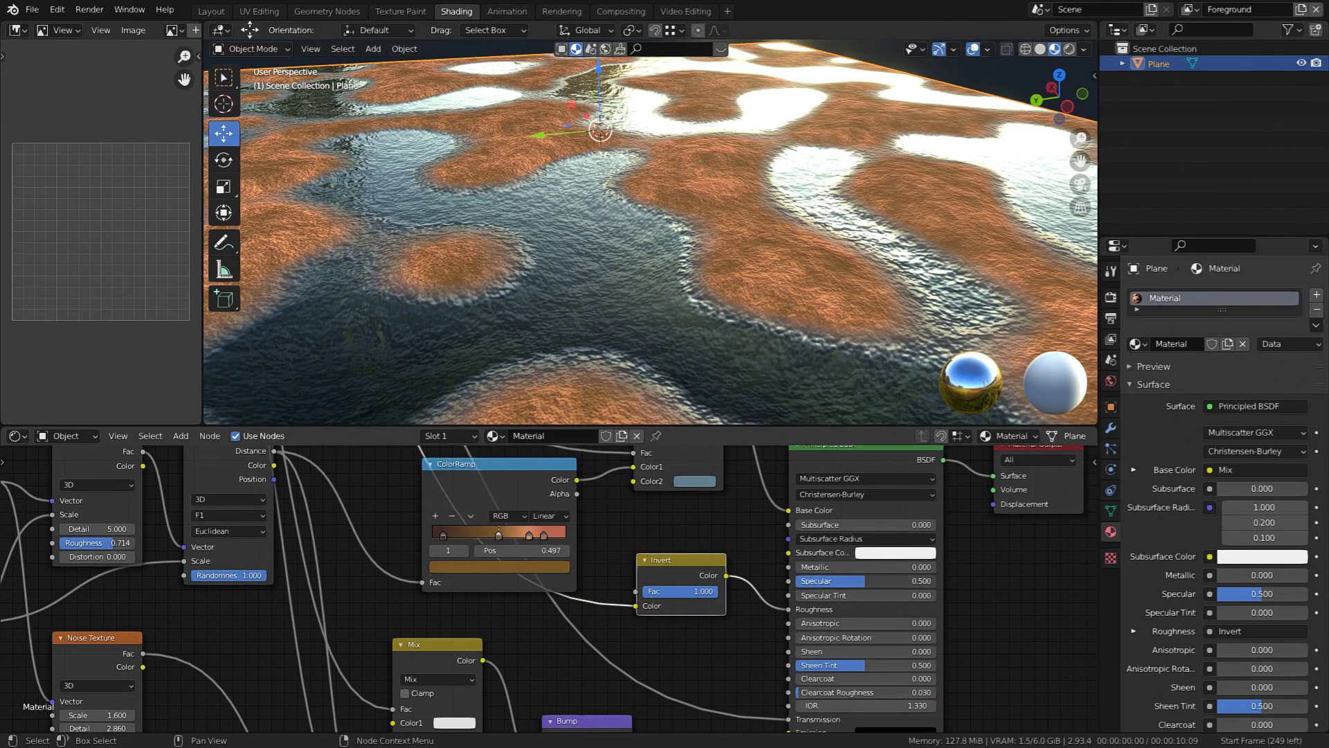
{"action": "left_click_drag", "start_coordinate": [878, 582], "coordinate": [931, 581]}
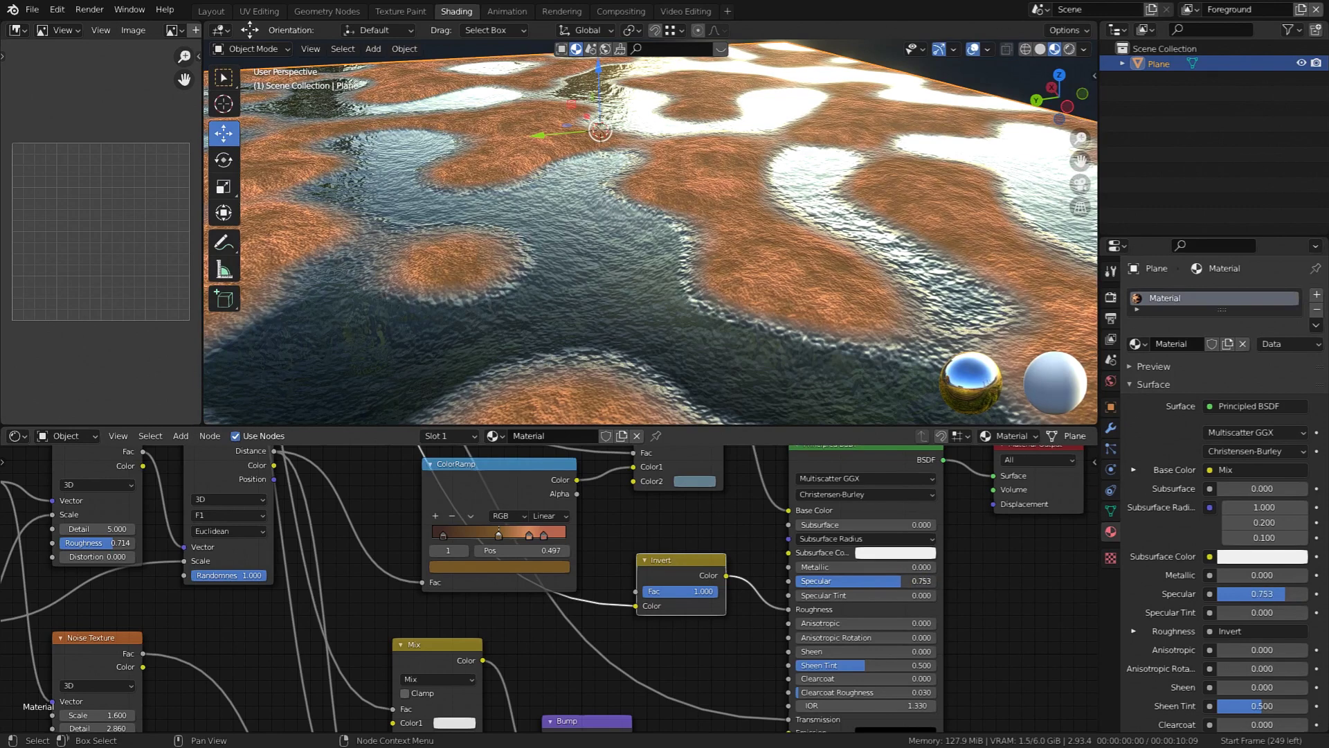
{"action": "left_click_drag", "start_coordinate": [867, 582], "coordinate": [812, 581]}
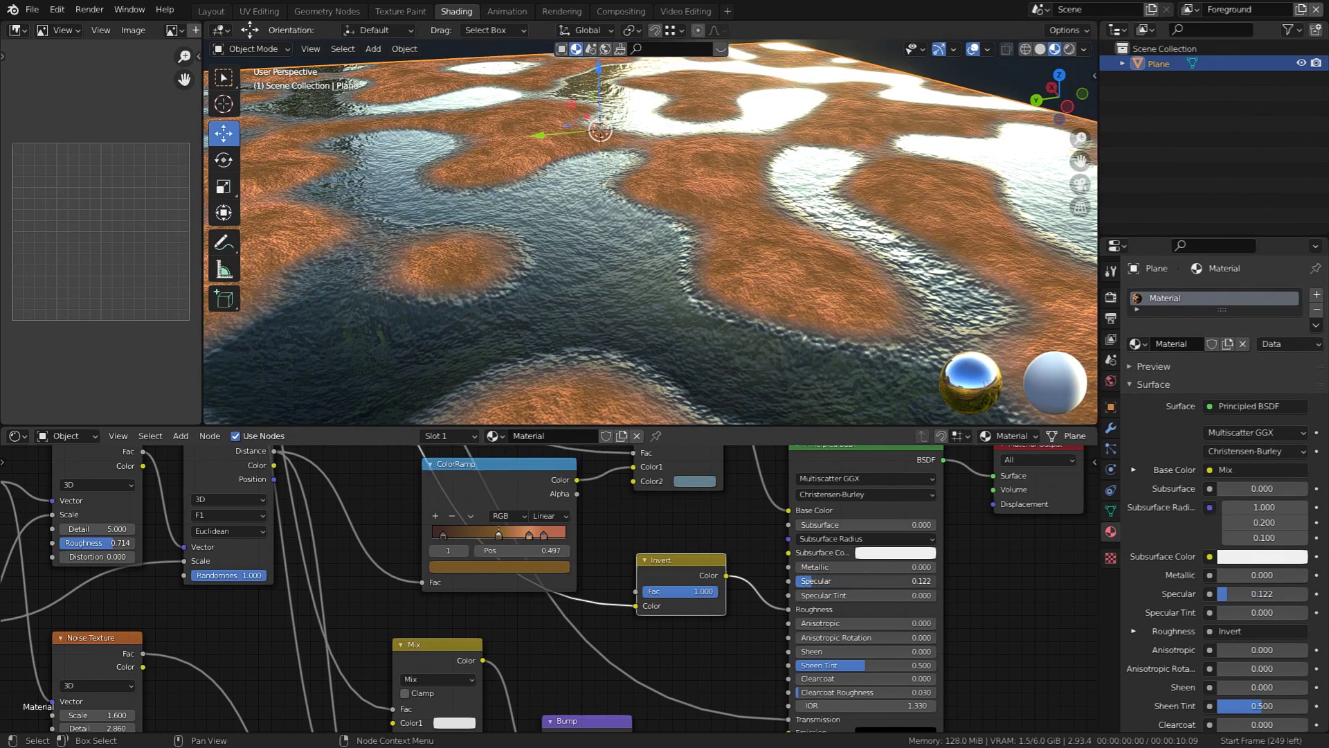
Tidy the node layout by moving the colour Mix node up, the Invert node down and the bump-strength Mix node slightly left.
{"action": "scroll", "coordinate": [681, 574], "scroll_direction": "down", "scroll_amount": 3}
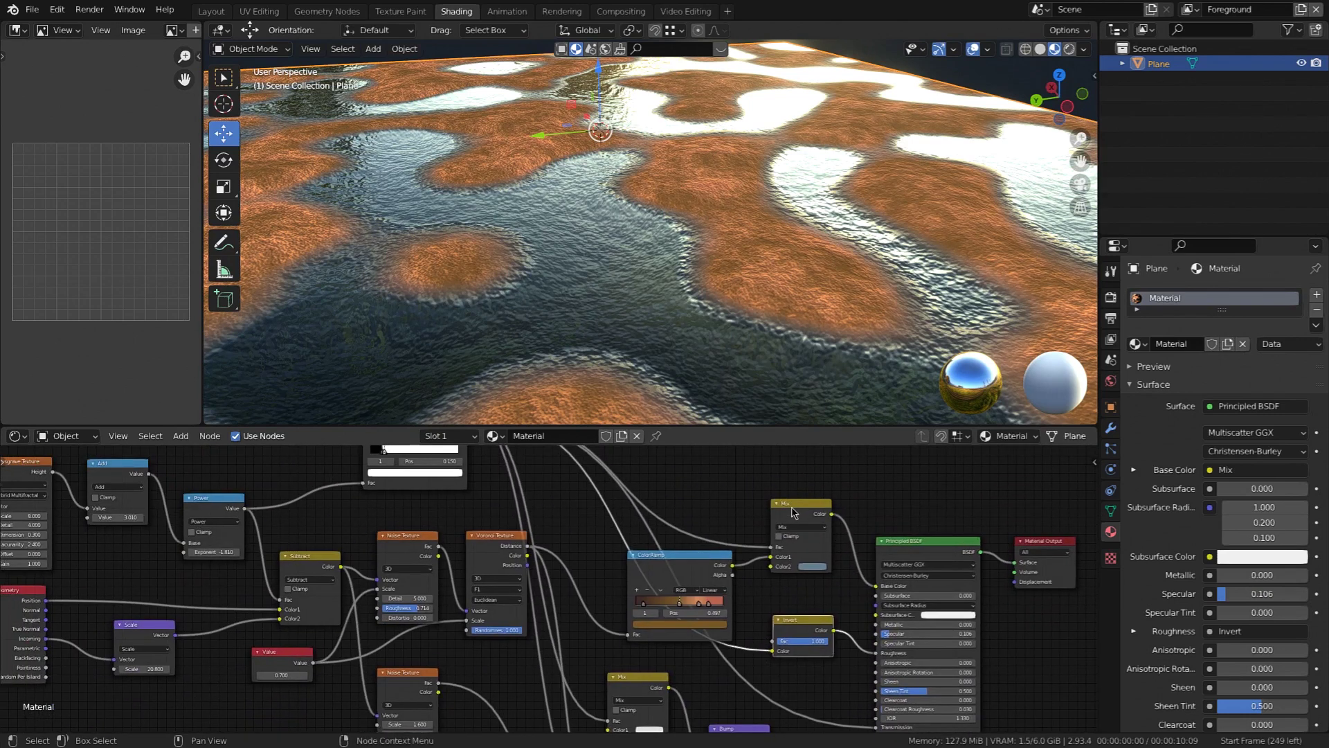
{"action": "left_click_drag", "start_coordinate": [792, 512], "coordinate": [804, 480]}
{"action": "scroll", "coordinate": [803, 640], "scroll_direction": "up", "scroll_amount": 2}
{"action": "middle_click_drag", "start_coordinate": [802, 641], "coordinate": [809, 546]}
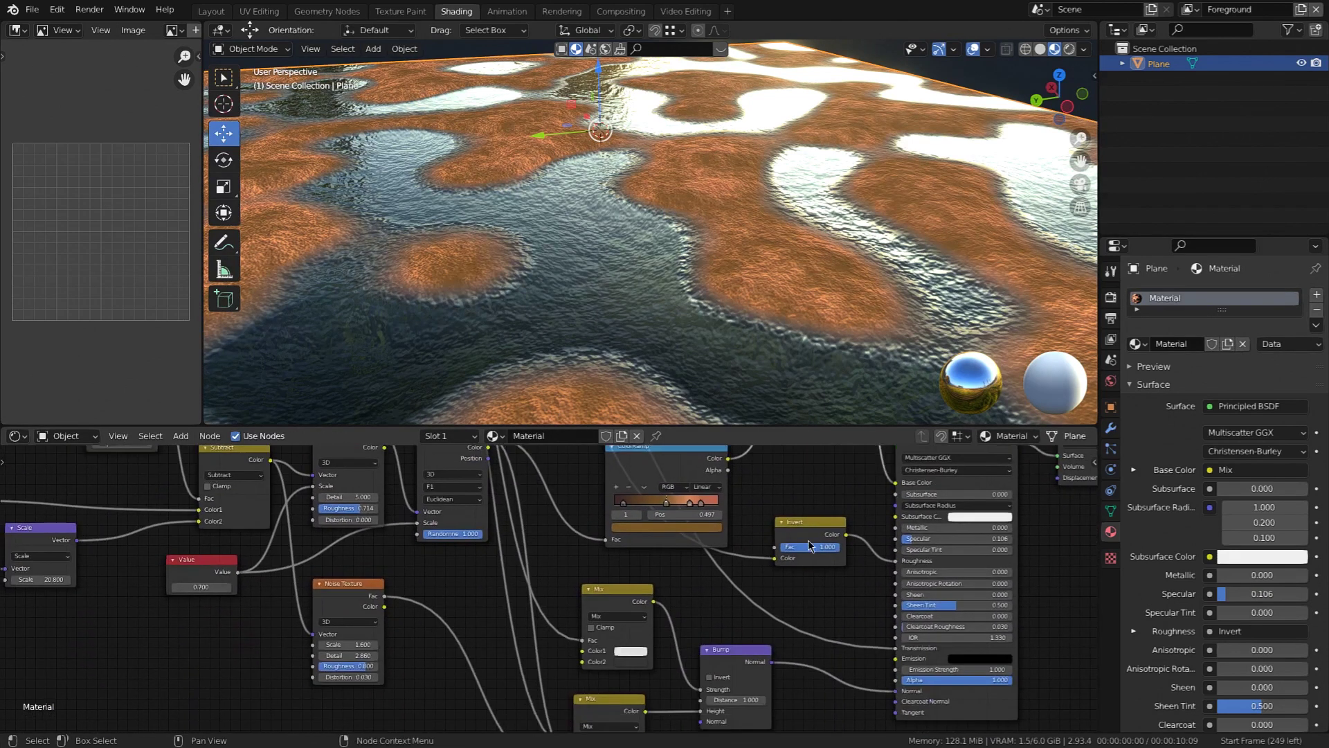
{"action": "left_click_drag", "start_coordinate": [808, 524], "coordinate": [812, 547]}
{"action": "scroll", "coordinate": [806, 562], "scroll_direction": "down", "scroll_amount": 3}
{"action": "middle_click_drag", "start_coordinate": [778, 588], "coordinate": [797, 630]}
{"action": "scroll", "coordinate": [857, 604], "scroll_direction": "up", "scroll_amount": 2}
{"action": "scroll", "coordinate": [813, 603], "scroll_direction": "down", "scroll_amount": 5}
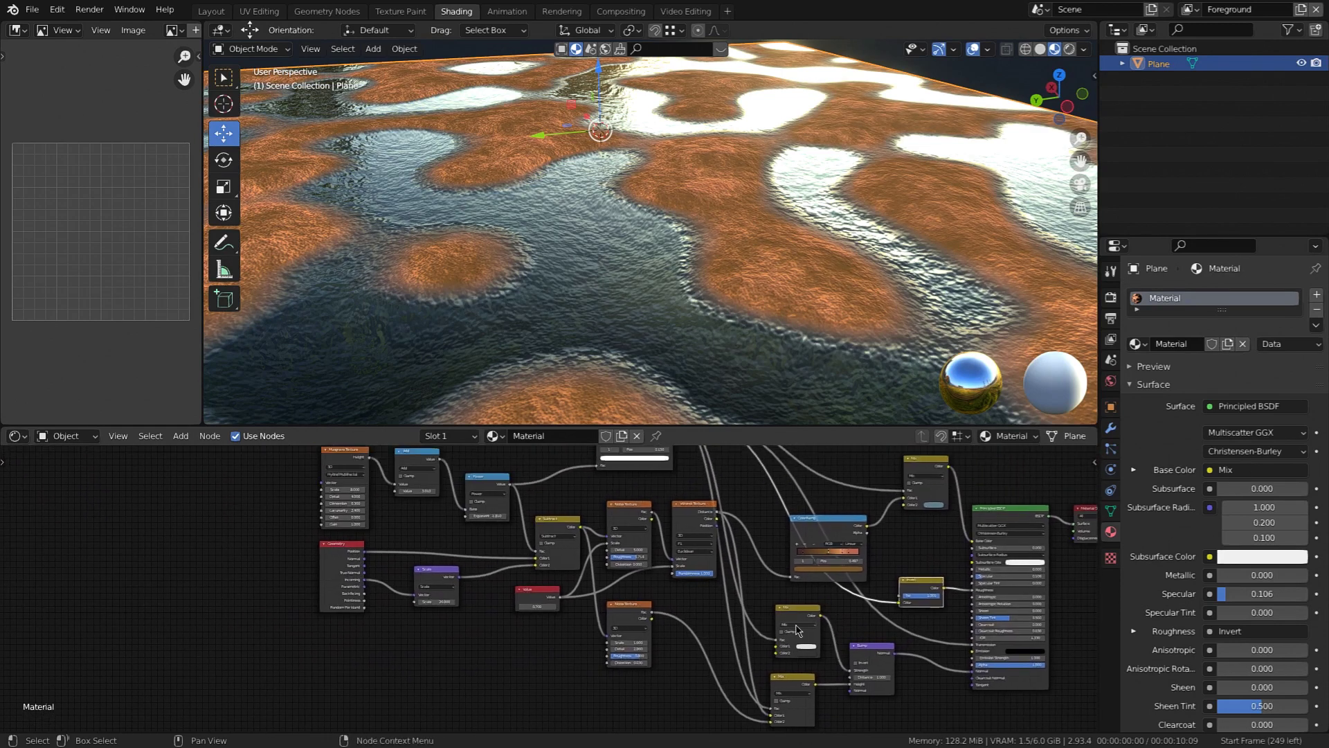
{"action": "left_click_drag", "start_coordinate": [787, 615], "coordinate": [780, 616]}
Inspect the finished terrain surface from several low and high viewing angles.
{"action": "middle_click_drag", "start_coordinate": [720, 593], "coordinate": [768, 640]}
{"action": "scroll", "coordinate": [740, 633], "scroll_direction": "up", "scroll_amount": 1}
{"action": "mouse_move", "coordinate": [711, 698]}
{"action": "middle_mouse_down"}
{"action": "mouse_move", "coordinate": [739, 634]}
{"action": "mouse_move", "coordinate": [700, 690]}
{"action": "middle_mouse_up"}
{"action": "scroll", "coordinate": [740, 634], "scroll_direction": "up", "scroll_amount": 1}
{"action": "scroll", "coordinate": [699, 261], "scroll_direction": "down", "scroll_amount": 5}
{"action": "scroll", "coordinate": [699, 260], "scroll_direction": "up", "scroll_amount": 2}
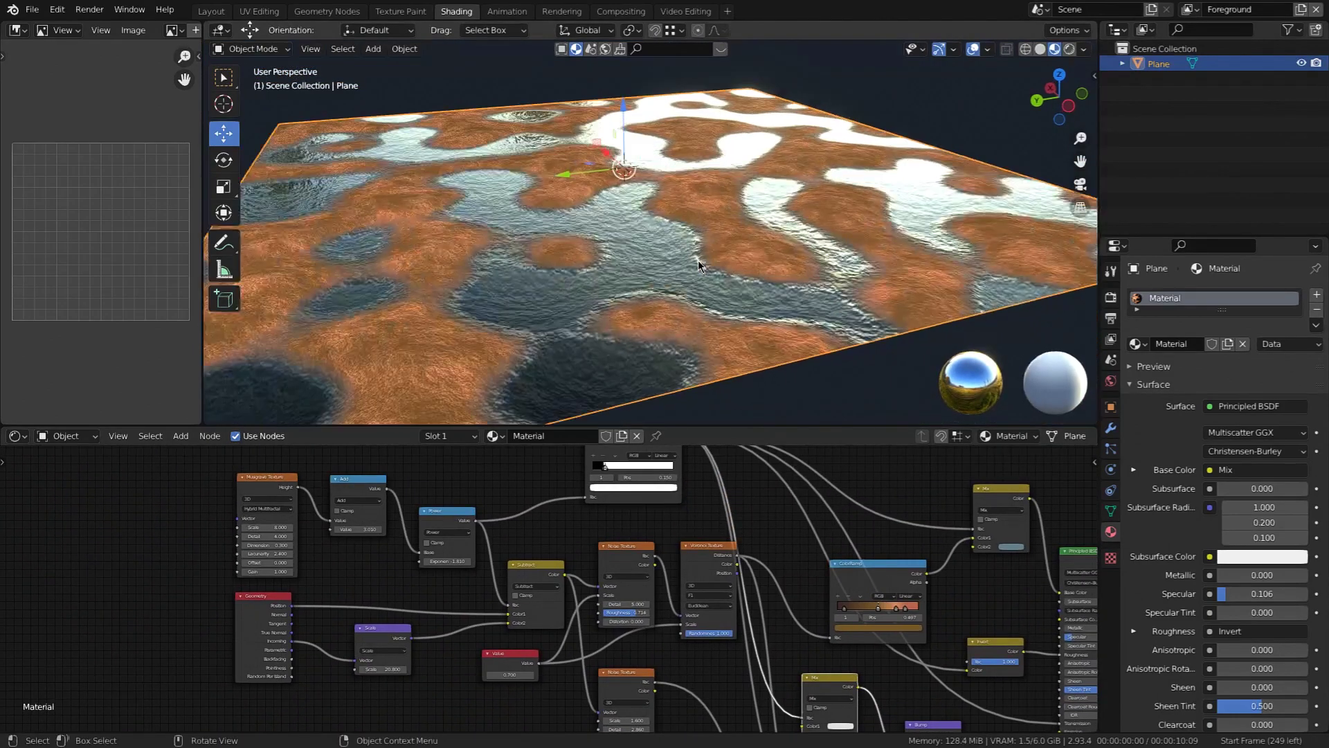
{"action": "middle_click_drag", "start_coordinate": [698, 259], "coordinate": [732, 237]}
{"action": "scroll", "coordinate": [686, 267], "scroll_direction": "up", "scroll_amount": 2}
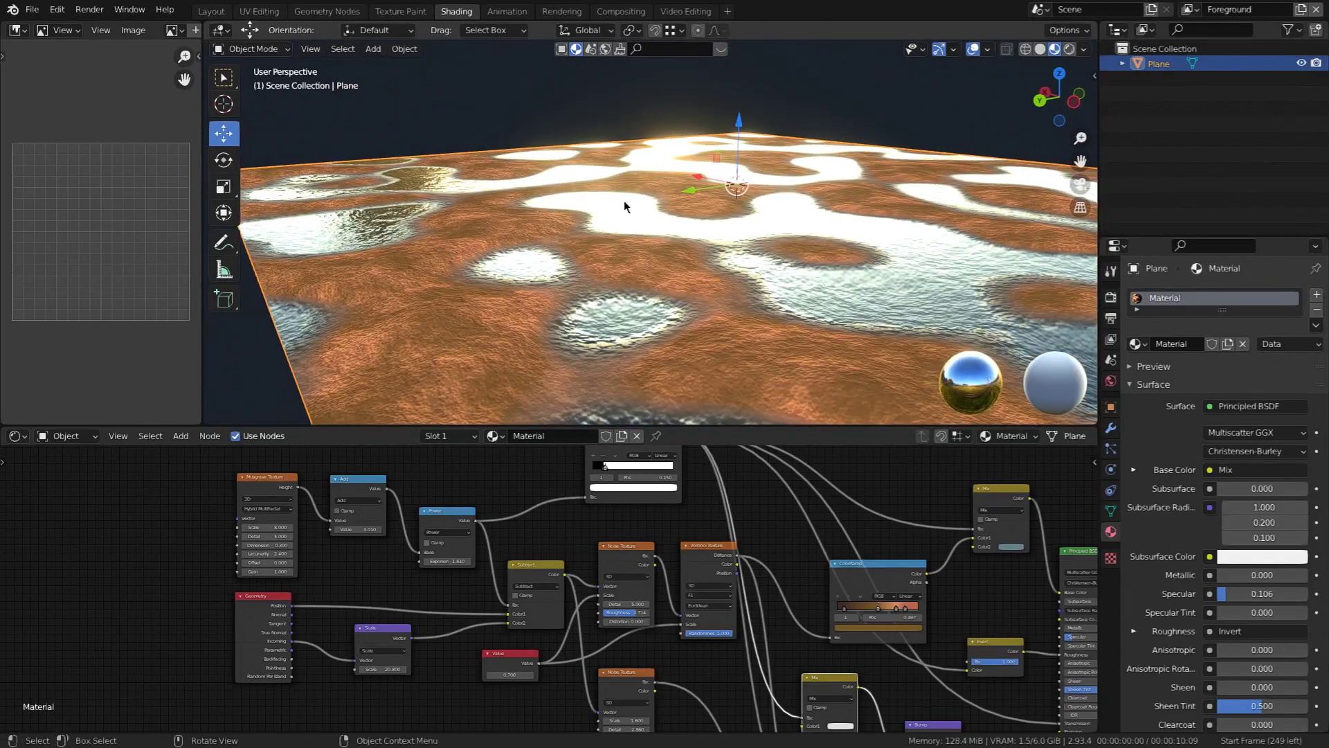
{"action": "middle_click_drag", "start_coordinate": [829, 150], "coordinate": [631, 73]}
{"action": "mouse_move", "coordinate": [812, 229]}
{"action": "middle_mouse_down"}
{"action": "mouse_move", "coordinate": [904, 248]}
{"action": "mouse_move", "coordinate": [801, 223]}
{"action": "mouse_move", "coordinate": [835, 236]}
{"action": "middle_mouse_up"}
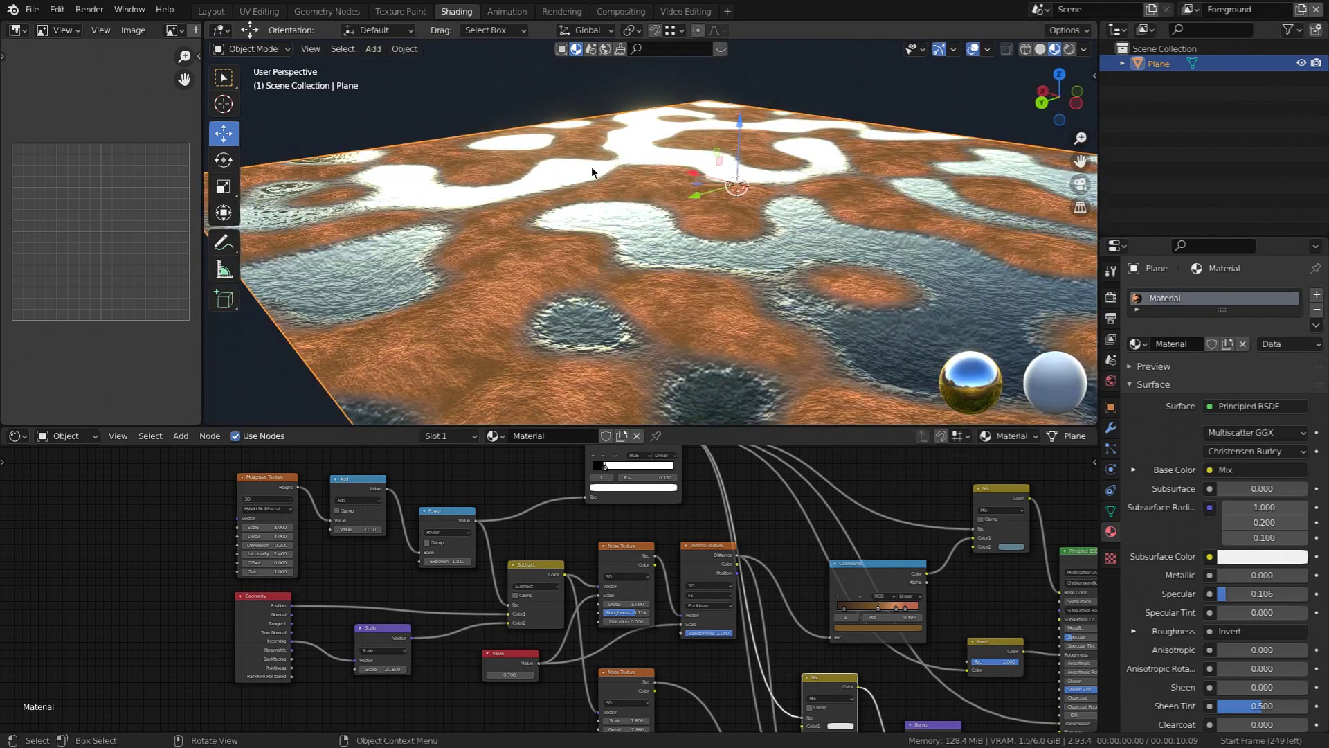
{"action": "middle_click_drag", "start_coordinate": [589, 176], "coordinate": [754, 249]}
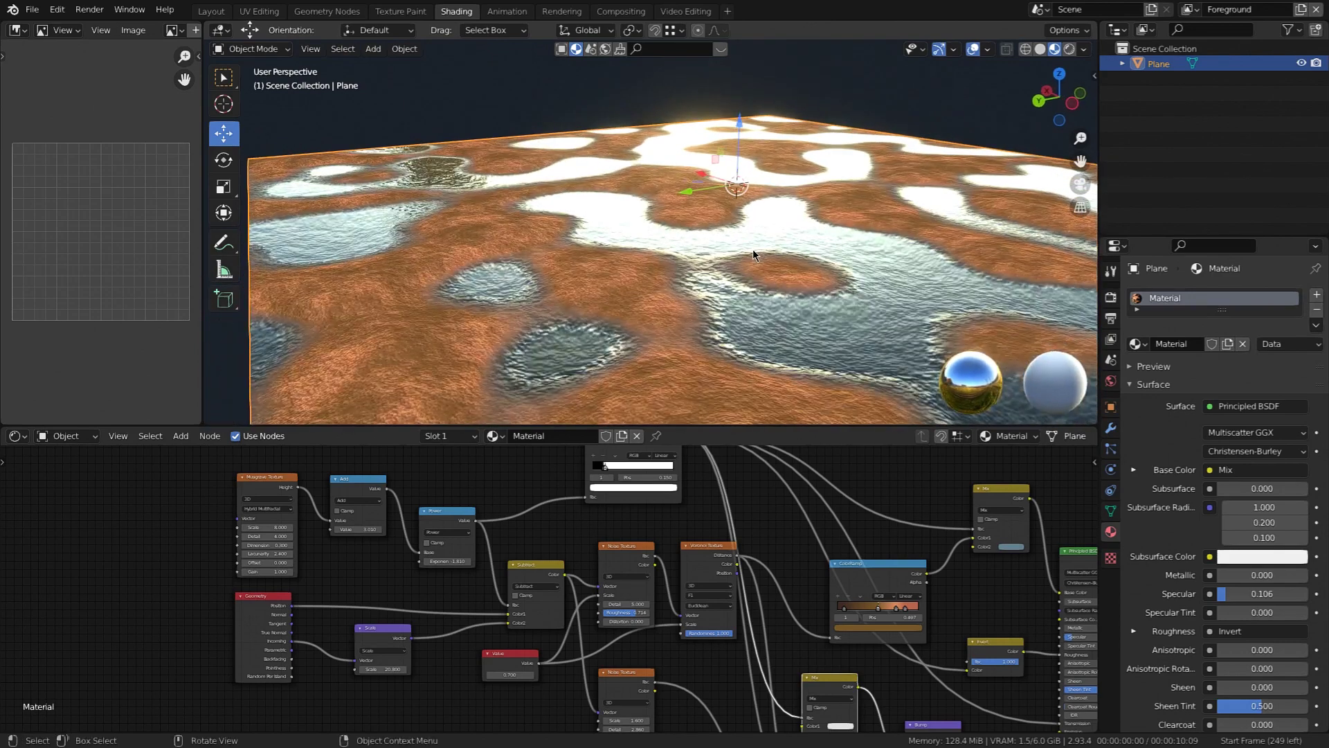
Move the Material Output node down beside the lower end of the Principled BSDF.
{"action": "scroll", "coordinate": [745, 655], "scroll_direction": "down", "scroll_amount": 6}
{"action": "scroll", "coordinate": [765, 638], "scroll_direction": "down", "scroll_amount": 4}
{"action": "middle_click_drag", "start_coordinate": [766, 638], "coordinate": [695, 602]}
{"action": "scroll", "coordinate": [713, 618], "scroll_direction": "up", "scroll_amount": 6}
{"action": "left_click_drag", "start_coordinate": [943, 468], "coordinate": [949, 627]}
{"action": "middle_click_drag", "start_coordinate": [949, 628], "coordinate": [956, 654]}
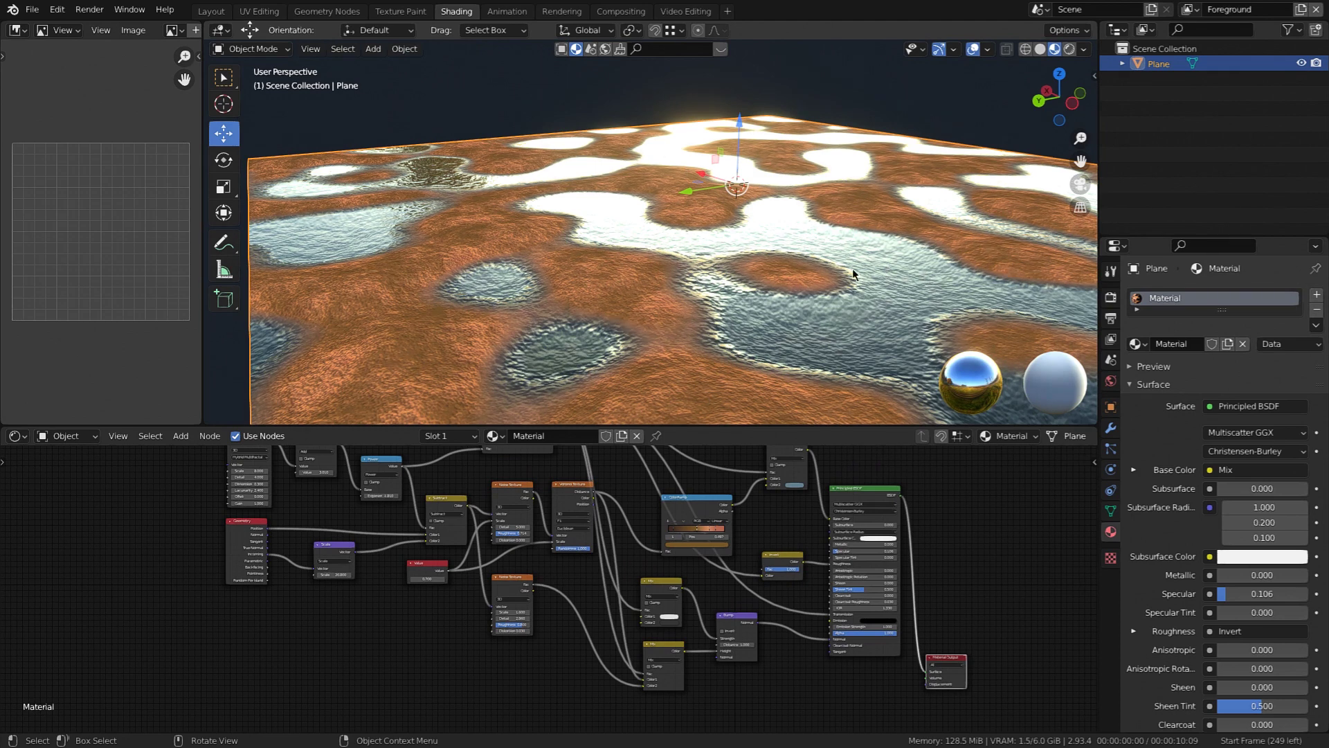
Add a Displacement node below the Principled BSDF and shift it slightly left.
{"action": "middle_click_drag", "start_coordinate": [828, 679], "coordinate": [866, 669]}
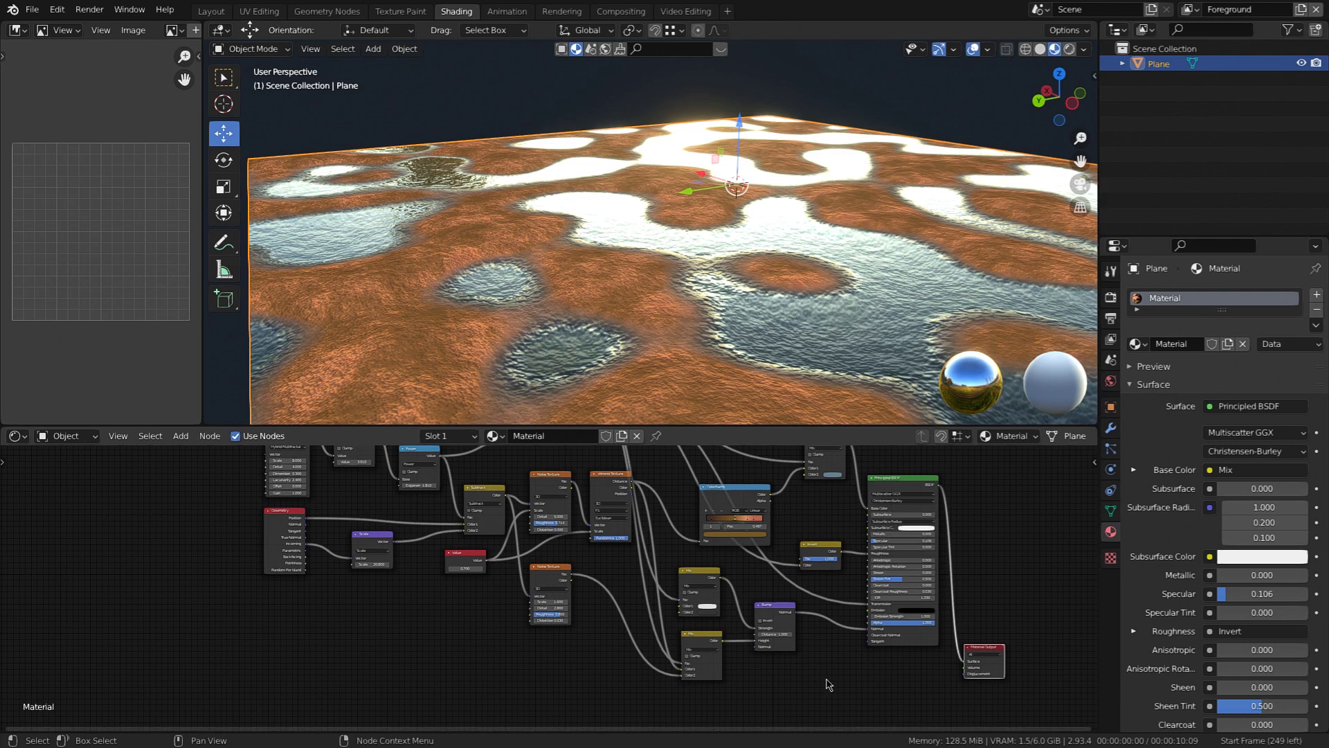
{"action": "key", "text": "shift+a"}
{"action": "mouse_move", "coordinate": [780, 580]}
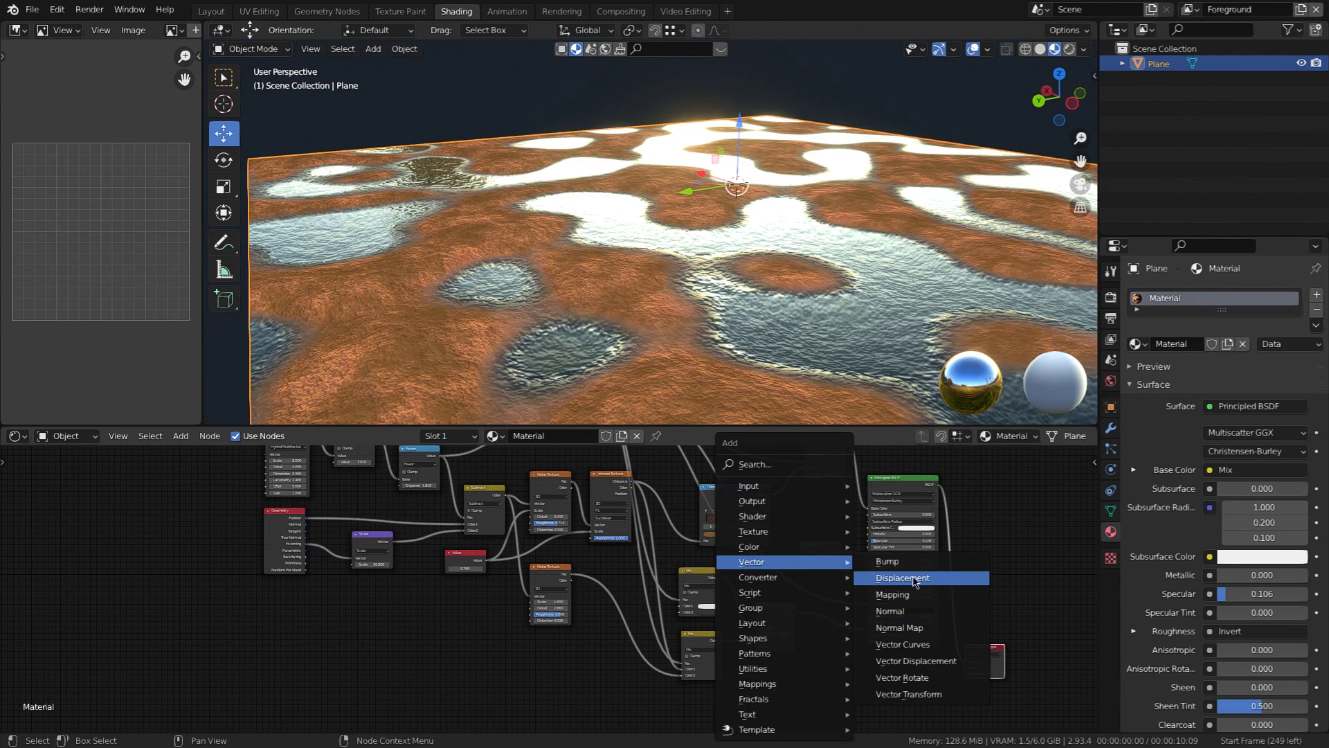
{"action": "left_click", "coordinate": [904, 579]}
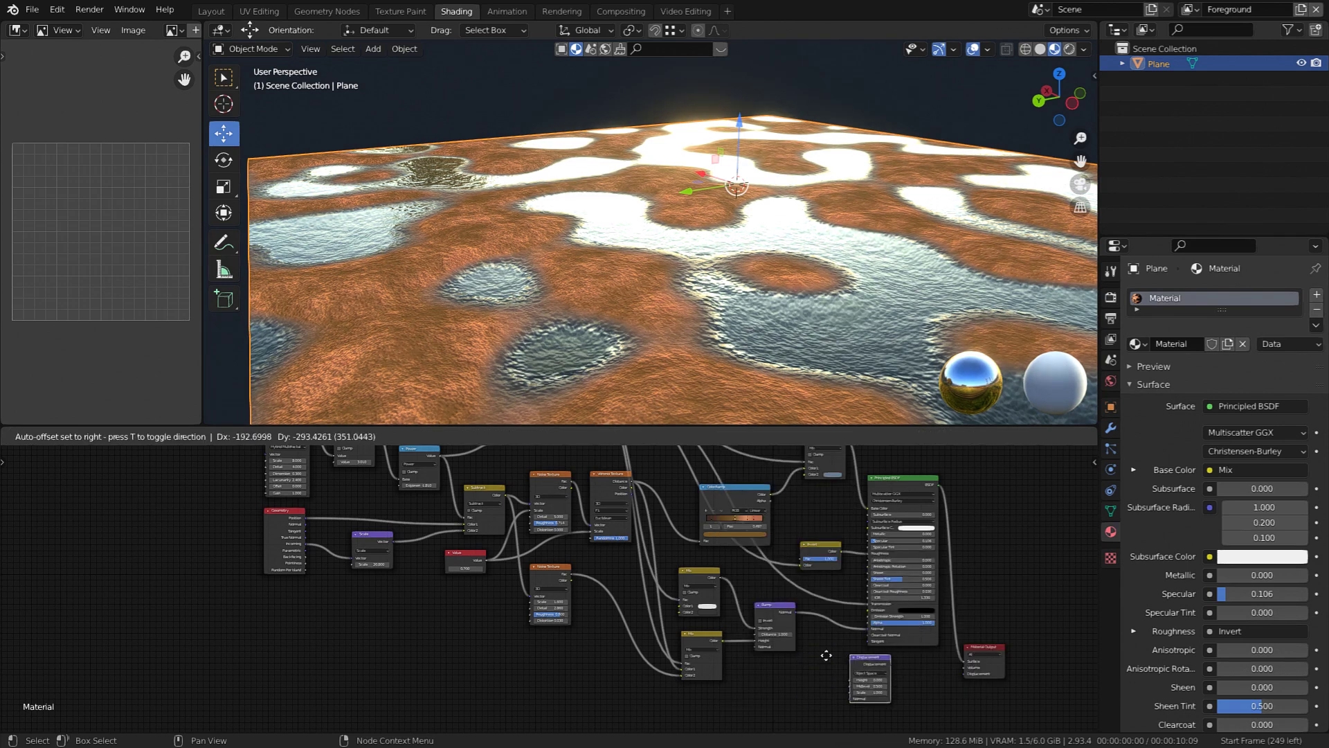
{"action": "left_click", "coordinate": [834, 655]}
{"action": "scroll", "coordinate": [891, 690], "scroll_direction": "up", "scroll_amount": 4}
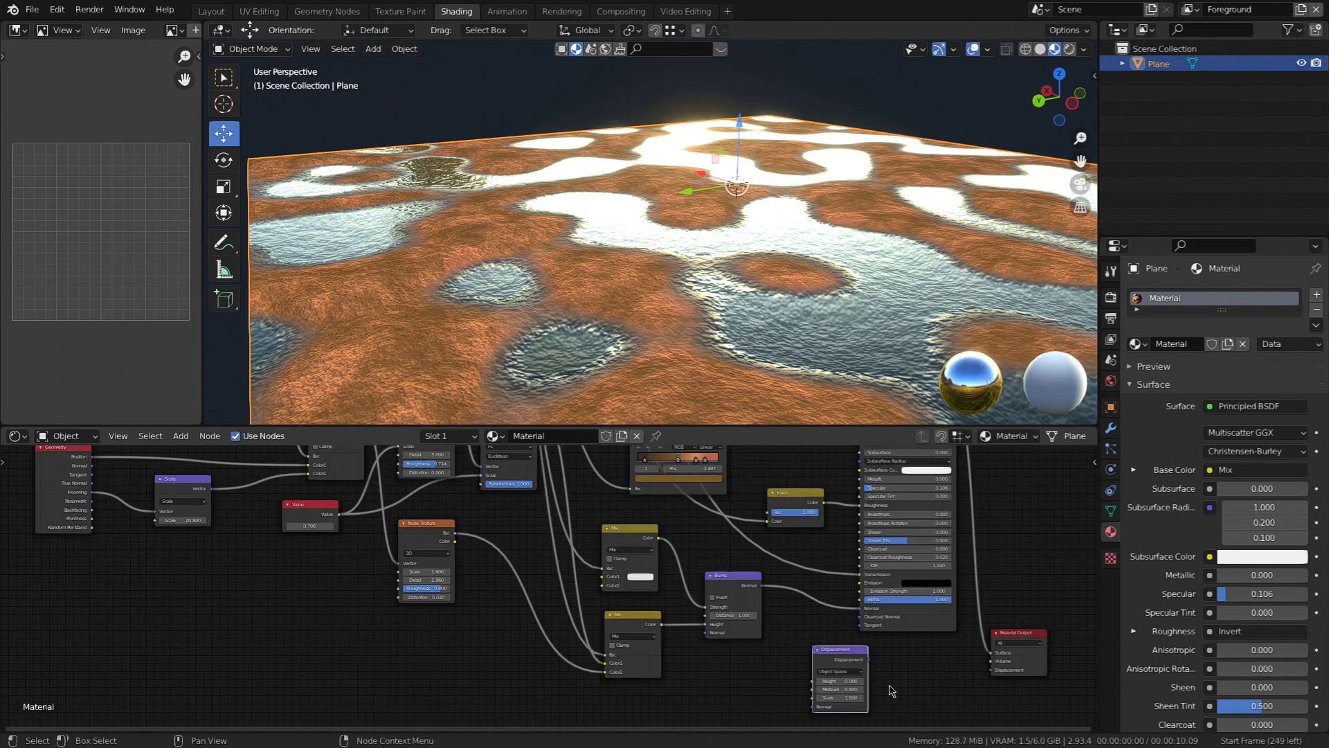
{"action": "middle_click_drag", "start_coordinate": [891, 692], "coordinate": [874, 602]}
{"action": "scroll", "coordinate": [836, 565], "scroll_direction": "up", "scroll_amount": 4}
{"action": "left_click_drag", "start_coordinate": [784, 611], "coordinate": [718, 605]}
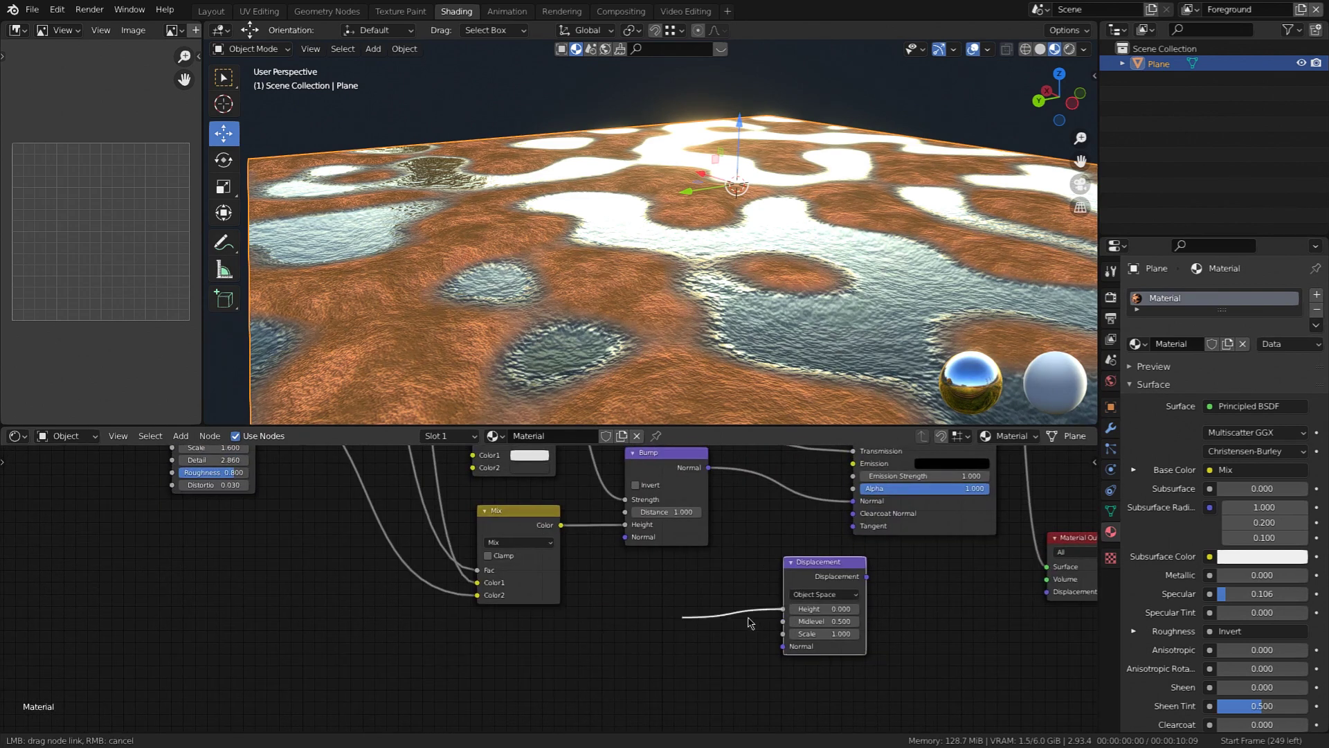
{"action": "left_click_drag", "start_coordinate": [576, 597], "coordinate": [576, 597]}
{"action": "left_click_drag", "start_coordinate": [816, 563], "coordinate": [772, 561]}
Add a Vector Displacement node near the Material Output and delete the Displacement node.
{"action": "key", "text": "shift+a"}
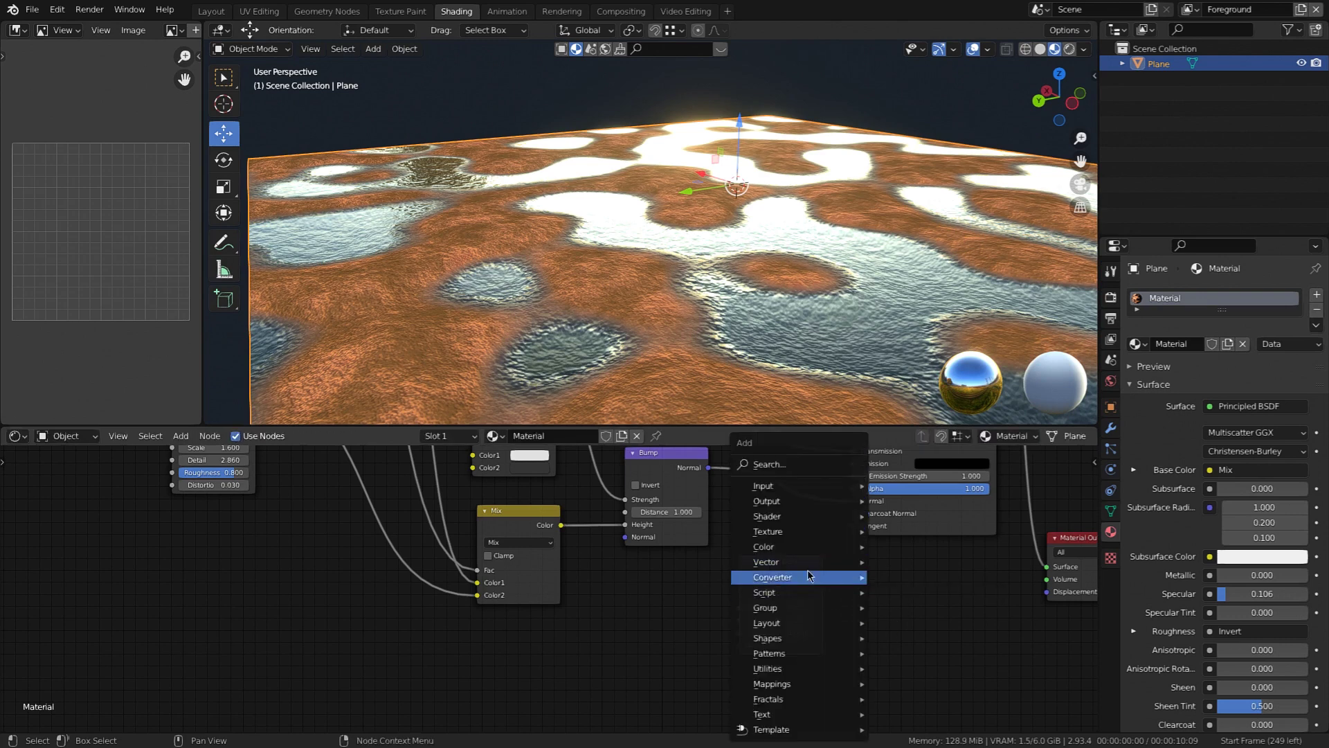
{"action": "mouse_move", "coordinate": [850, 565]}
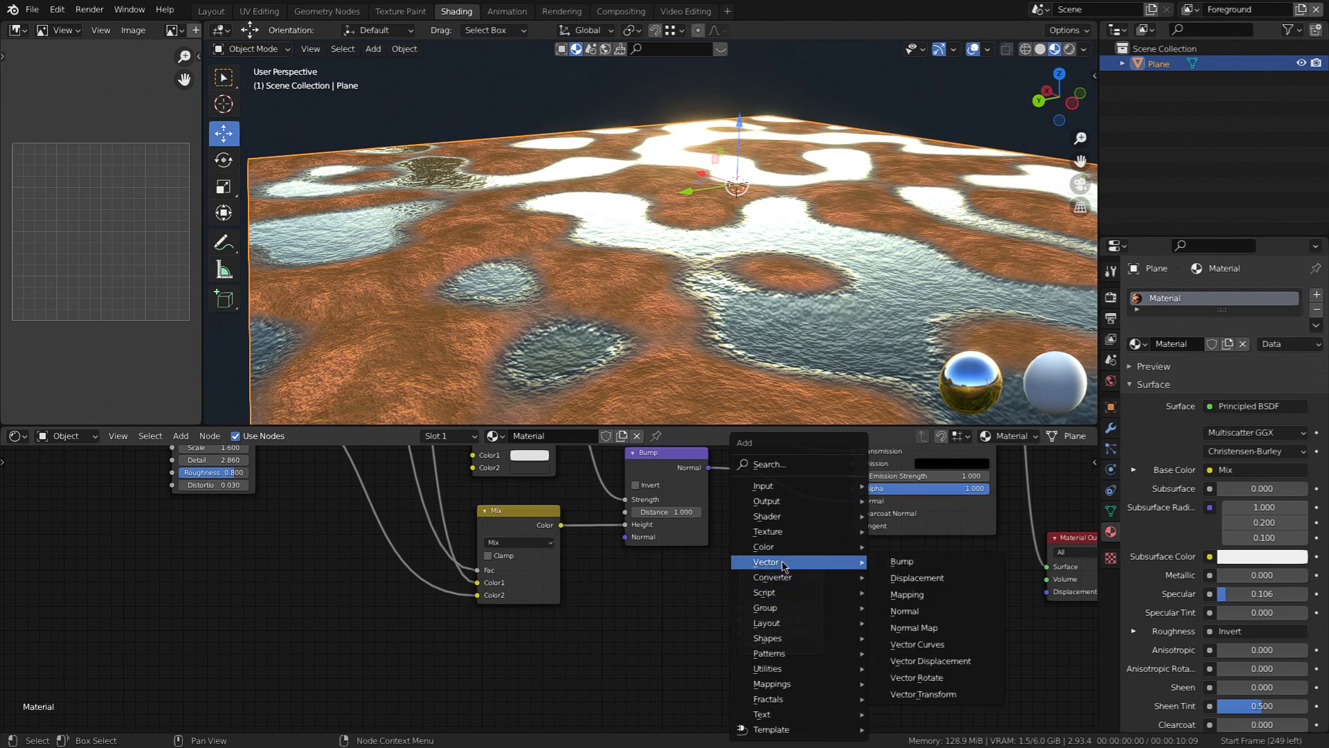
{"action": "left_click", "coordinate": [930, 662]}
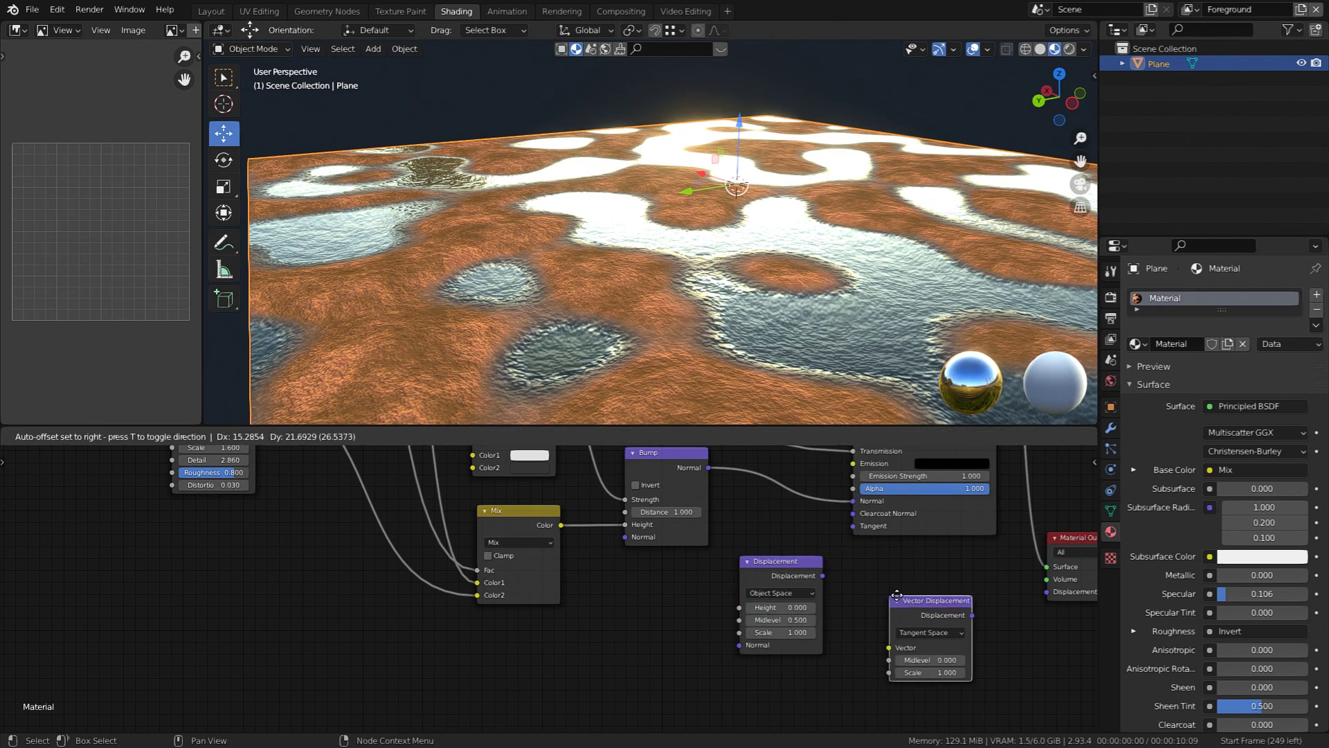
{"action": "left_click", "coordinate": [894, 641]}
{"action": "left_click", "coordinate": [772, 572]}
{"action": "key", "text": "x"}
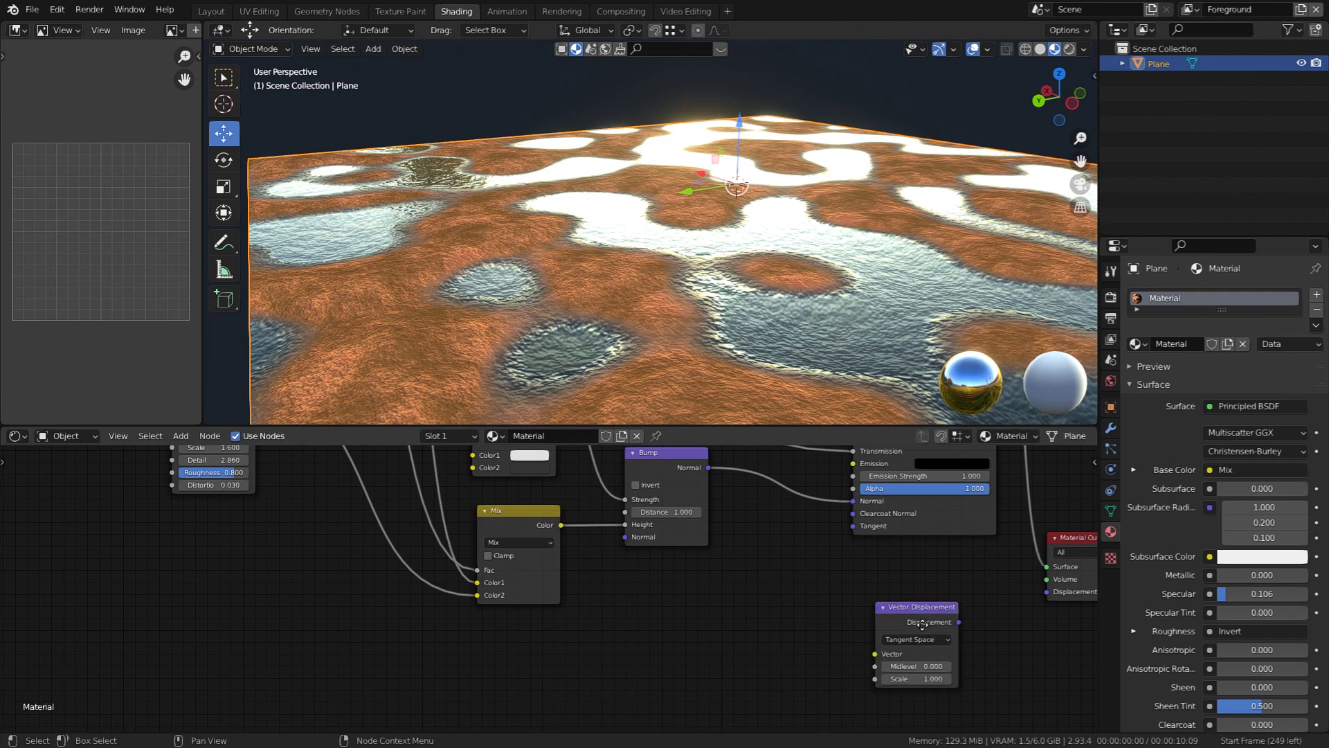
Move the Vector Displacement node directly below the Mix node that feeds the Bump height.
{"action": "left_click_drag", "start_coordinate": [928, 611], "coordinate": [424, 630]}
{"action": "scroll", "coordinate": [425, 629], "scroll_direction": "down", "scroll_amount": 3}
{"action": "middle_click_drag", "start_coordinate": [354, 554], "coordinate": [527, 655]}
{"action": "scroll", "coordinate": [489, 647], "scroll_direction": "down", "scroll_amount": 8}
{"action": "left_click_drag", "start_coordinate": [545, 678], "coordinate": [588, 678]}
{"action": "scroll", "coordinate": [567, 590], "scroll_direction": "down", "scroll_amount": 2}
{"action": "middle_click_drag", "start_coordinate": [551, 577], "coordinate": [533, 545]}
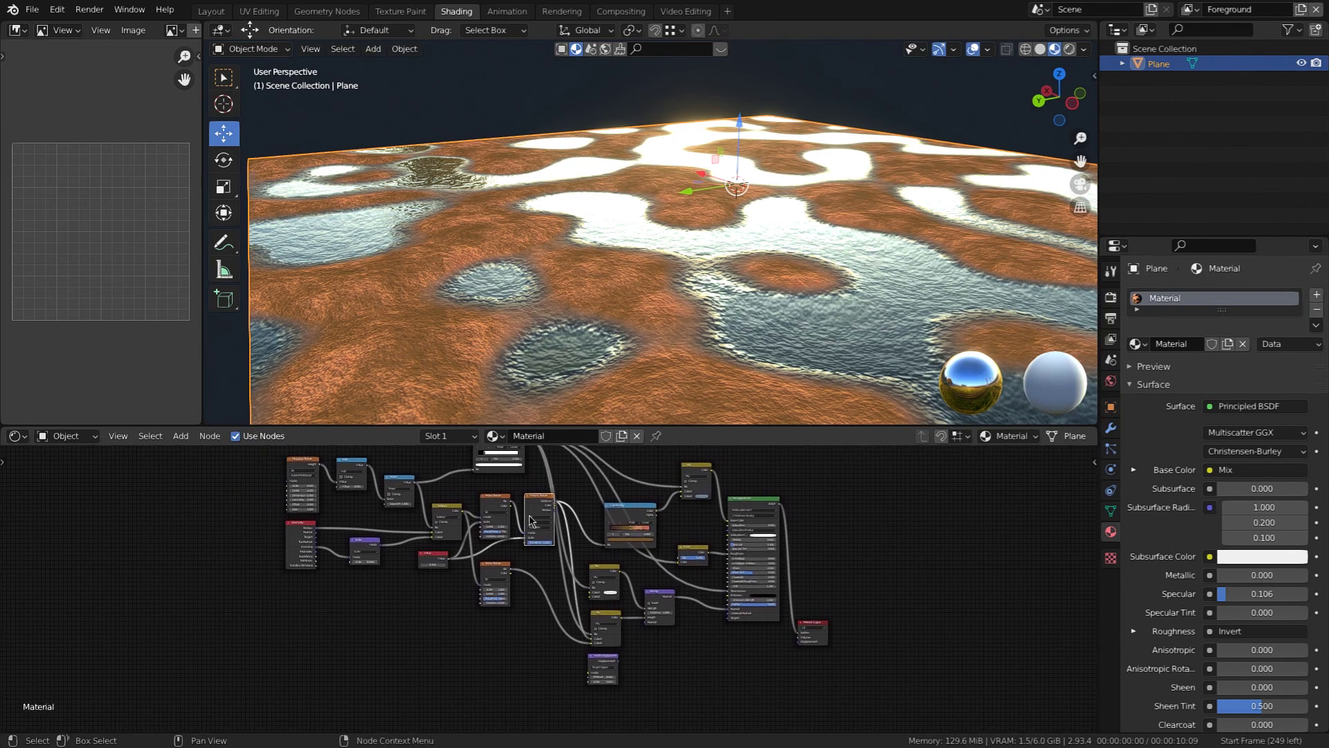
Move the Vector Displacement node left so that it sits directly below the lower Noise Texture node.
{"action": "middle_click_drag", "start_coordinate": [541, 495], "coordinate": [559, 524], "text": "shift"}
{"action": "scroll", "coordinate": [575, 547], "scroll_direction": "down", "scroll_amount": 2}
{"action": "scroll", "coordinate": [543, 562], "scroll_direction": "up", "scroll_amount": 2}
{"action": "middle_click_drag", "start_coordinate": [632, 708], "coordinate": [663, 672]}
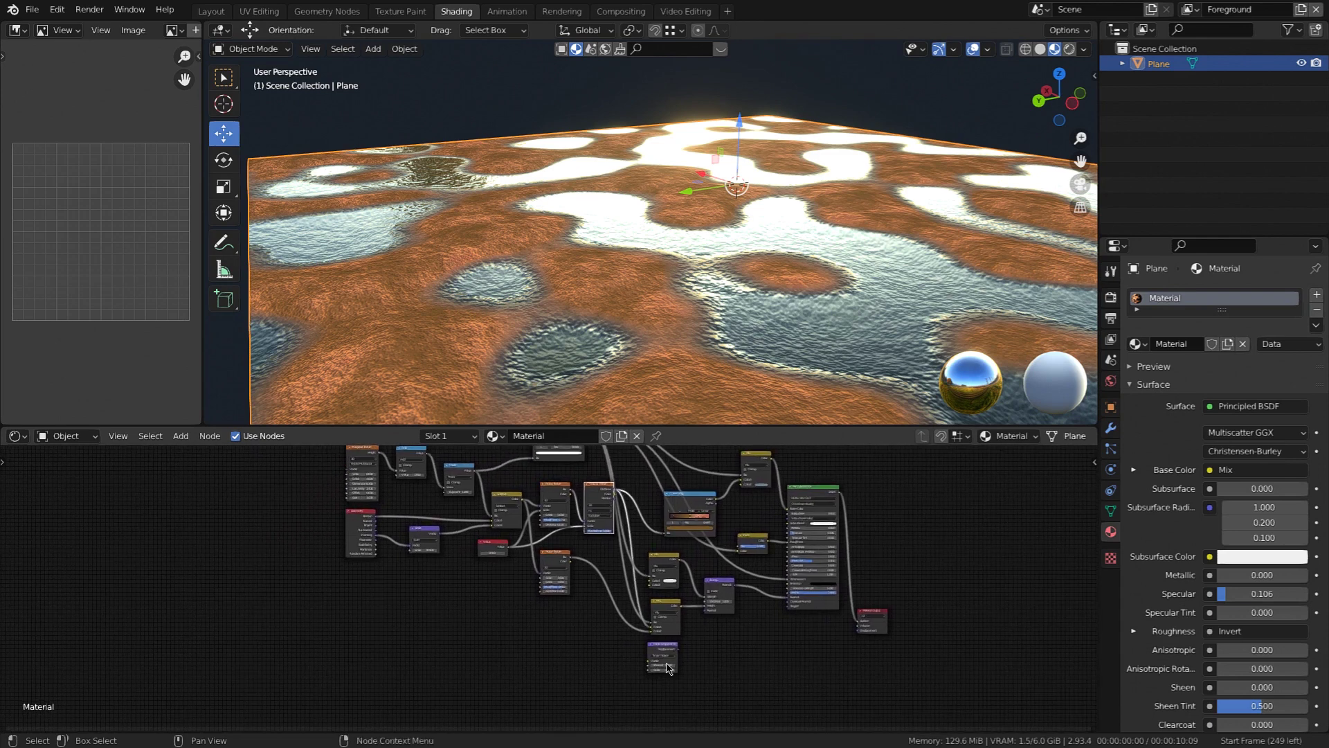
{"action": "scroll", "coordinate": [664, 674], "scroll_direction": "up", "scroll_amount": 4}
{"action": "left_click_drag", "start_coordinate": [670, 637], "coordinate": [506, 618]}
{"action": "middle_click_drag", "start_coordinate": [466, 585], "coordinate": [511, 634]}
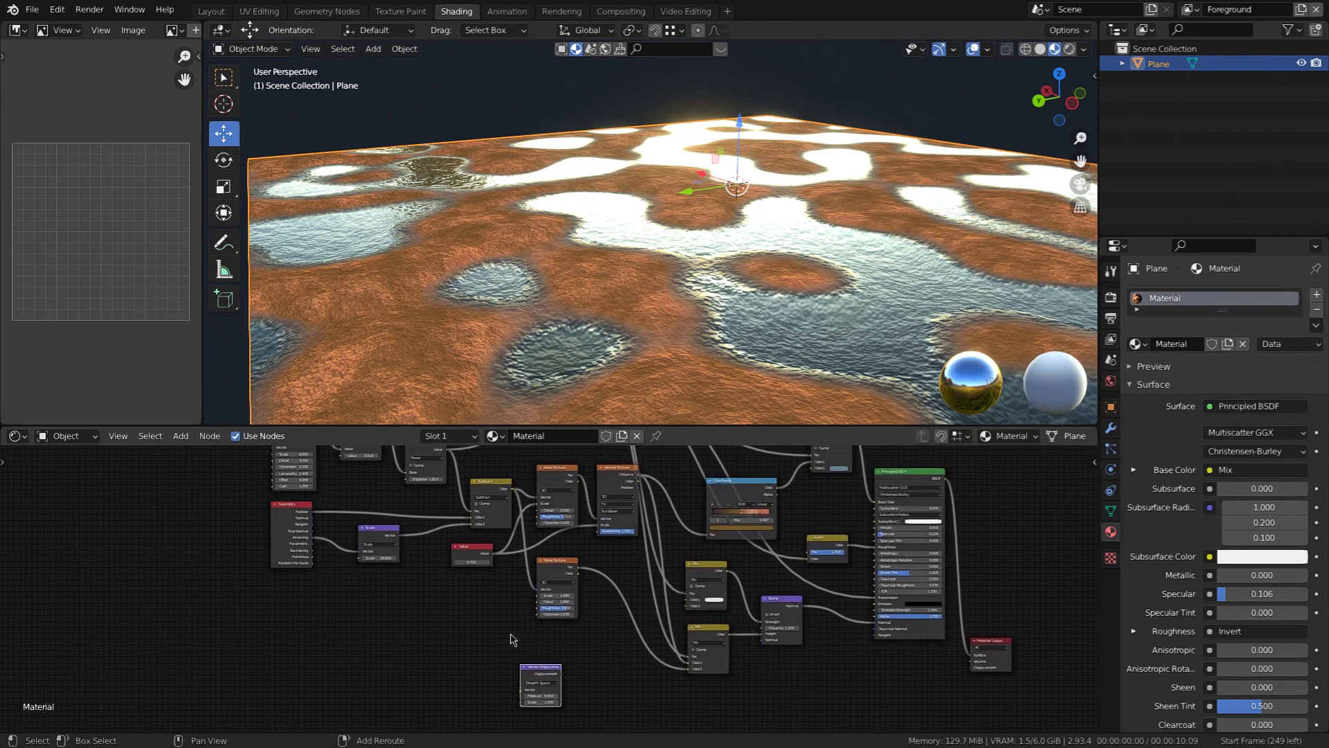
{"action": "left_click_drag", "start_coordinate": [545, 668], "coordinate": [559, 652]}
{"action": "middle_click_drag", "start_coordinate": [502, 549], "coordinate": [504, 570]}
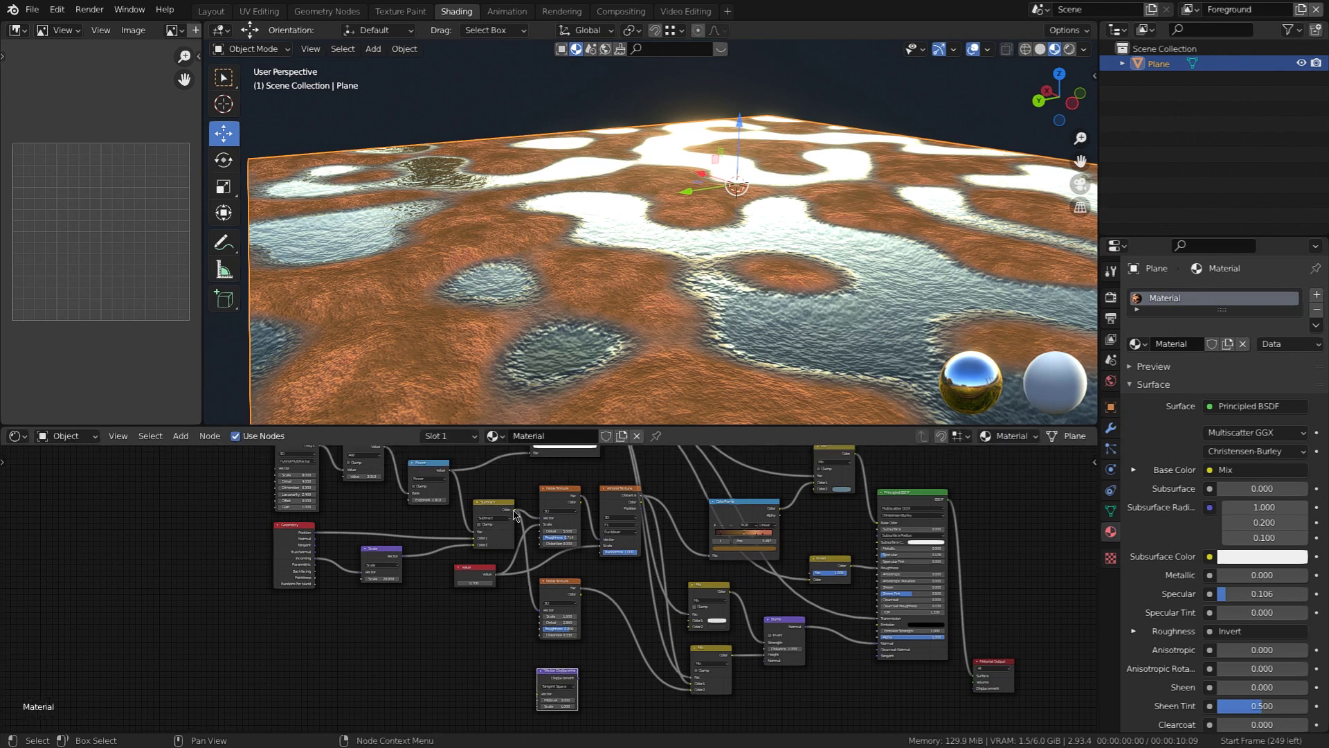
Link the Subtract node's Color output to the Vector input of the Vector Displacement node.
{"action": "left_click_drag", "start_coordinate": [514, 511], "coordinate": [542, 474]}
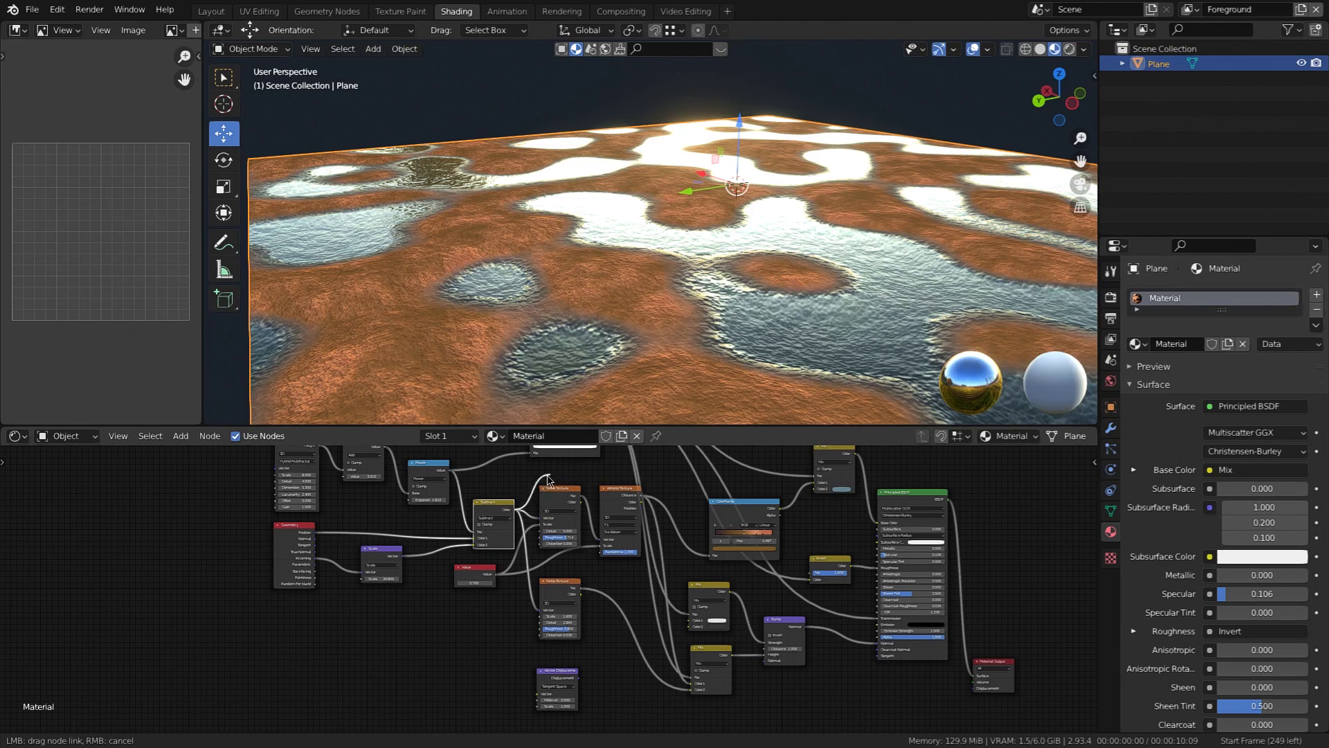
{"action": "left_click_drag", "start_coordinate": [507, 684], "coordinate": [537, 700]}
{"action": "scroll", "coordinate": [538, 700], "scroll_direction": "up", "scroll_amount": 9}
{"action": "scroll", "coordinate": [642, 675], "scroll_direction": "down", "scroll_amount": 8}
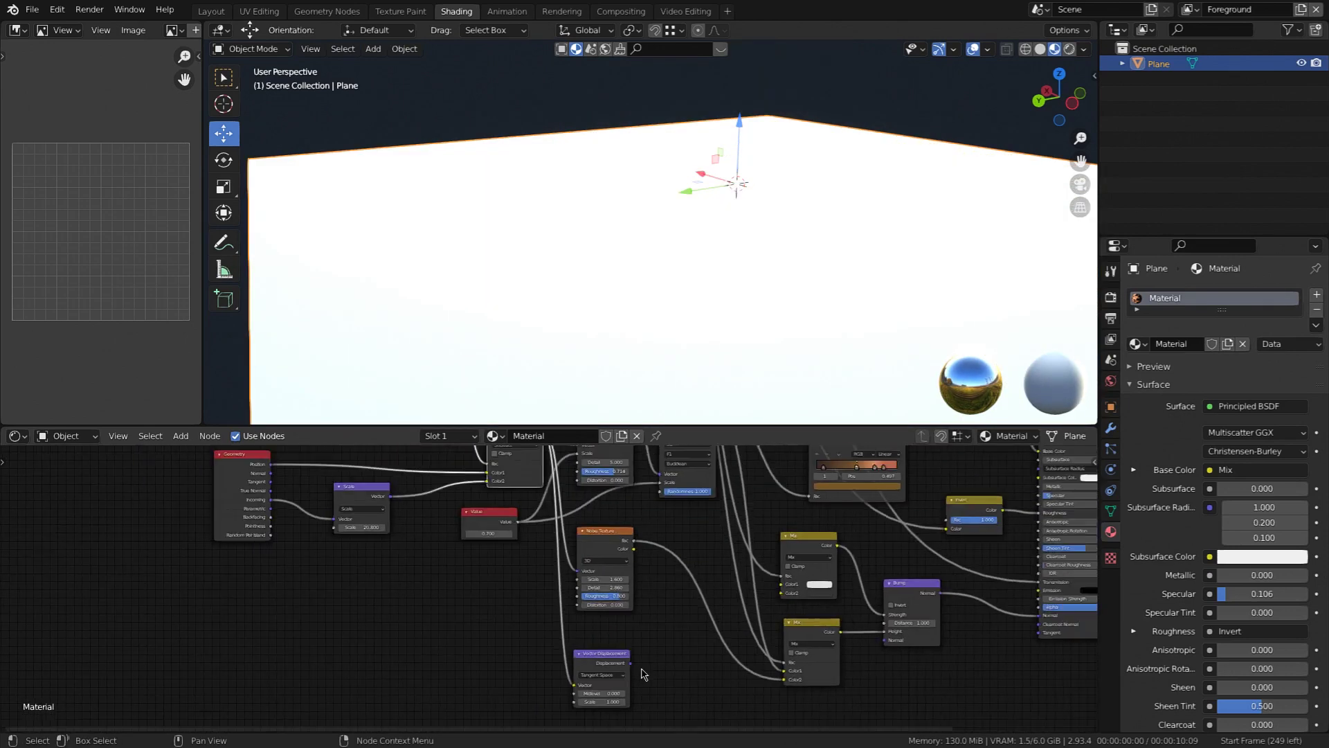
Link the Vector Displacement node's Displacement output to the Displacement input of the Material Output and check the plane's surface.
{"action": "middle_click_drag", "start_coordinate": [698, 666], "coordinate": [566, 648]}
{"action": "scroll", "coordinate": [568, 647], "scroll_direction": "down", "scroll_amount": 2}
{"action": "left_click_drag", "start_coordinate": [500, 647], "coordinate": [553, 641]}
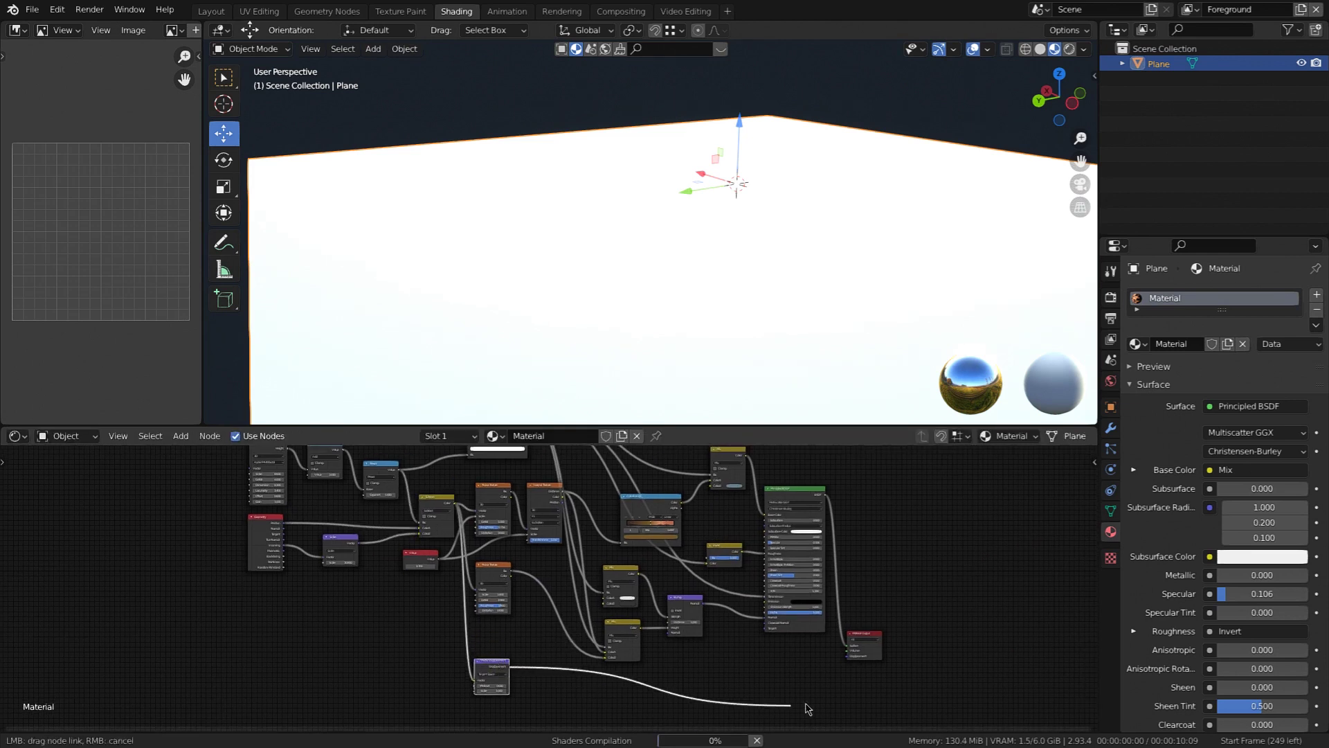
{"action": "left_click_drag", "start_coordinate": [806, 705], "coordinate": [849, 656]}
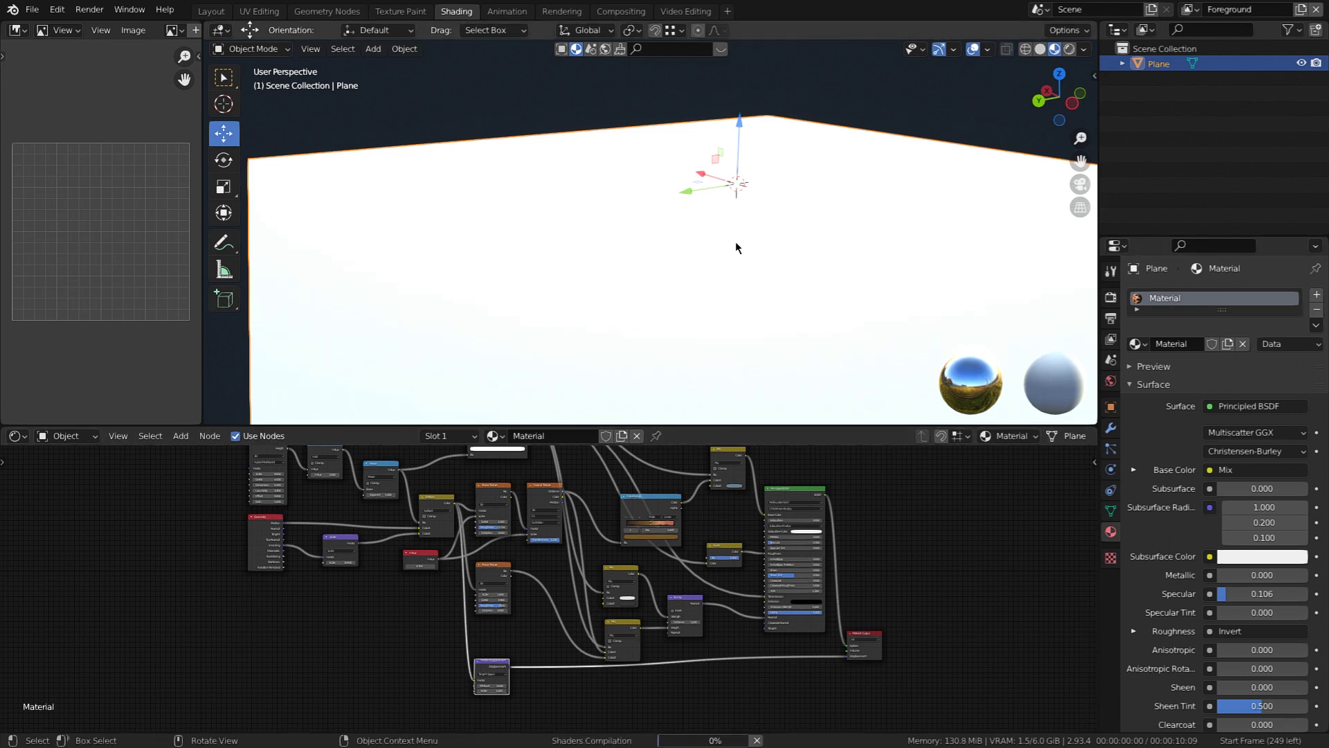
{"action": "scroll", "coordinate": [727, 242], "scroll_direction": "down", "scroll_amount": 2}
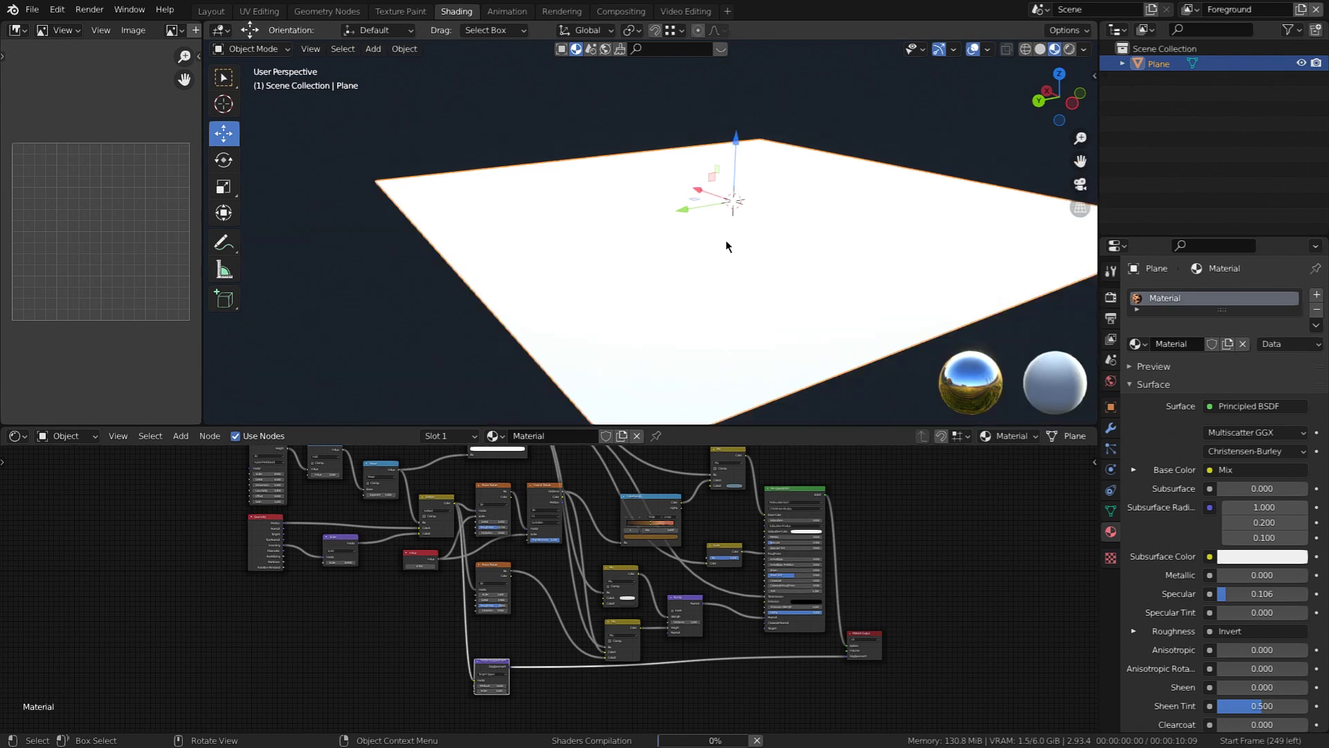
{"action": "middle_click_drag", "start_coordinate": [726, 241], "coordinate": [682, 248]}
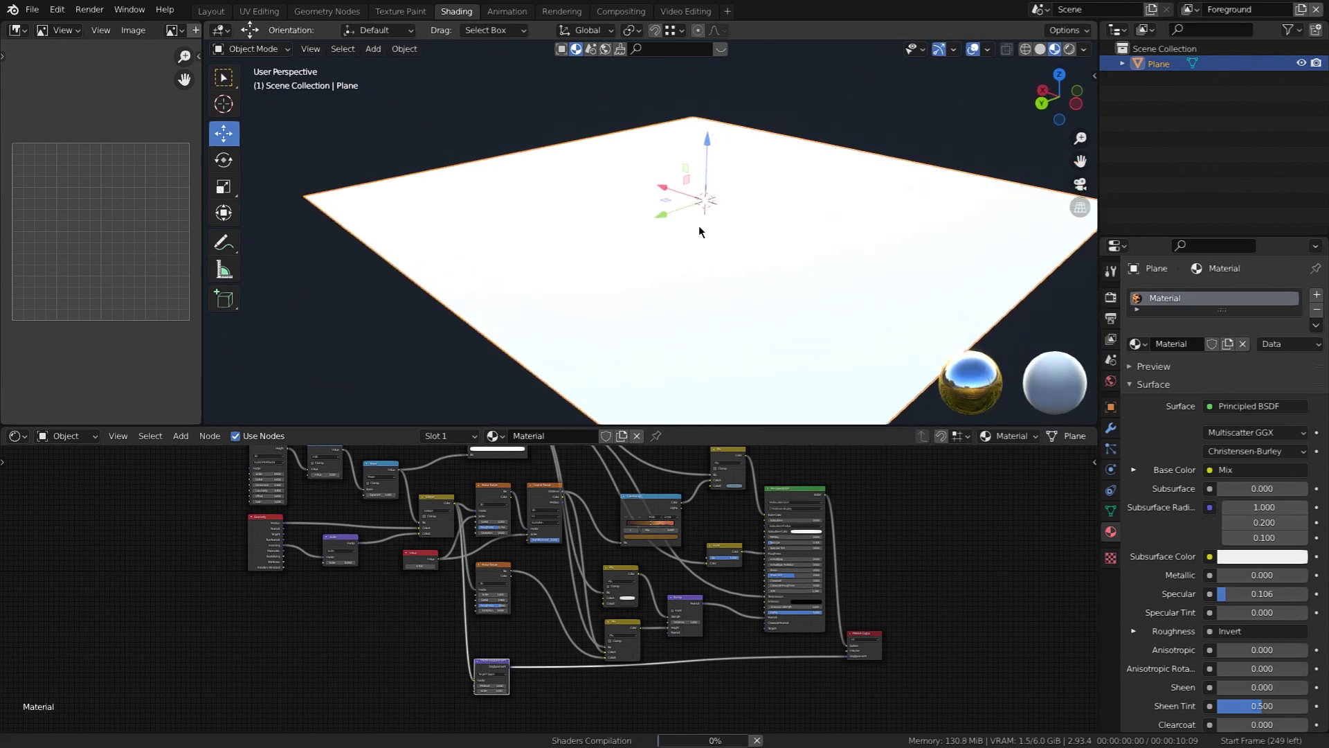
{"action": "middle_click_drag", "start_coordinate": [733, 248], "coordinate": [682, 212]}
{"action": "scroll", "coordinate": [727, 239], "scroll_direction": "up", "scroll_amount": 3}
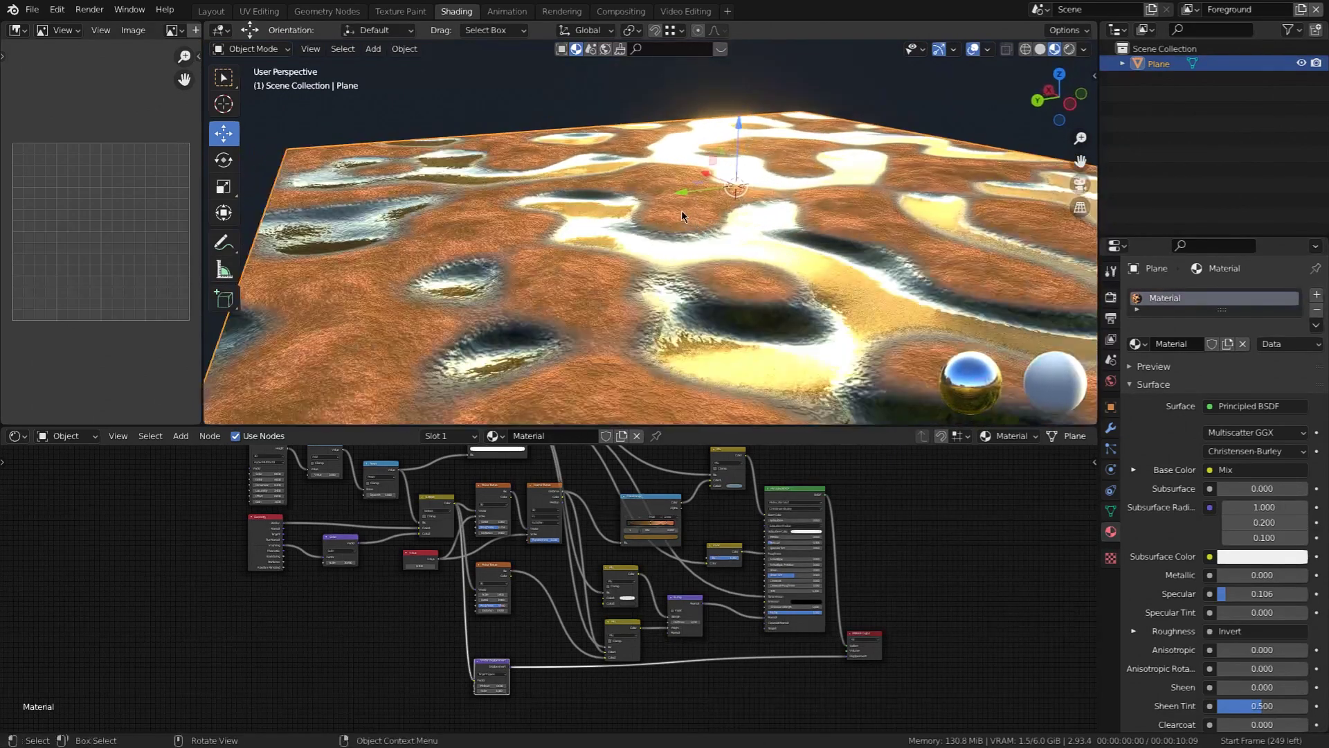
{"action": "middle_click_drag", "start_coordinate": [794, 337], "coordinate": [679, 230]}
Set the Scale of the Vector Displacement node to 1.1.
{"action": "scroll", "coordinate": [559, 589], "scroll_direction": "up", "scroll_amount": 5}
{"action": "middle_click_drag", "start_coordinate": [559, 589], "coordinate": [727, 478]}
{"action": "scroll", "coordinate": [720, 512], "scroll_direction": "up", "scroll_amount": 5}
{"action": "middle_click_drag", "start_coordinate": [678, 643], "coordinate": [740, 617]}
{"action": "scroll", "coordinate": [742, 622], "scroll_direction": "up", "scroll_amount": 2}
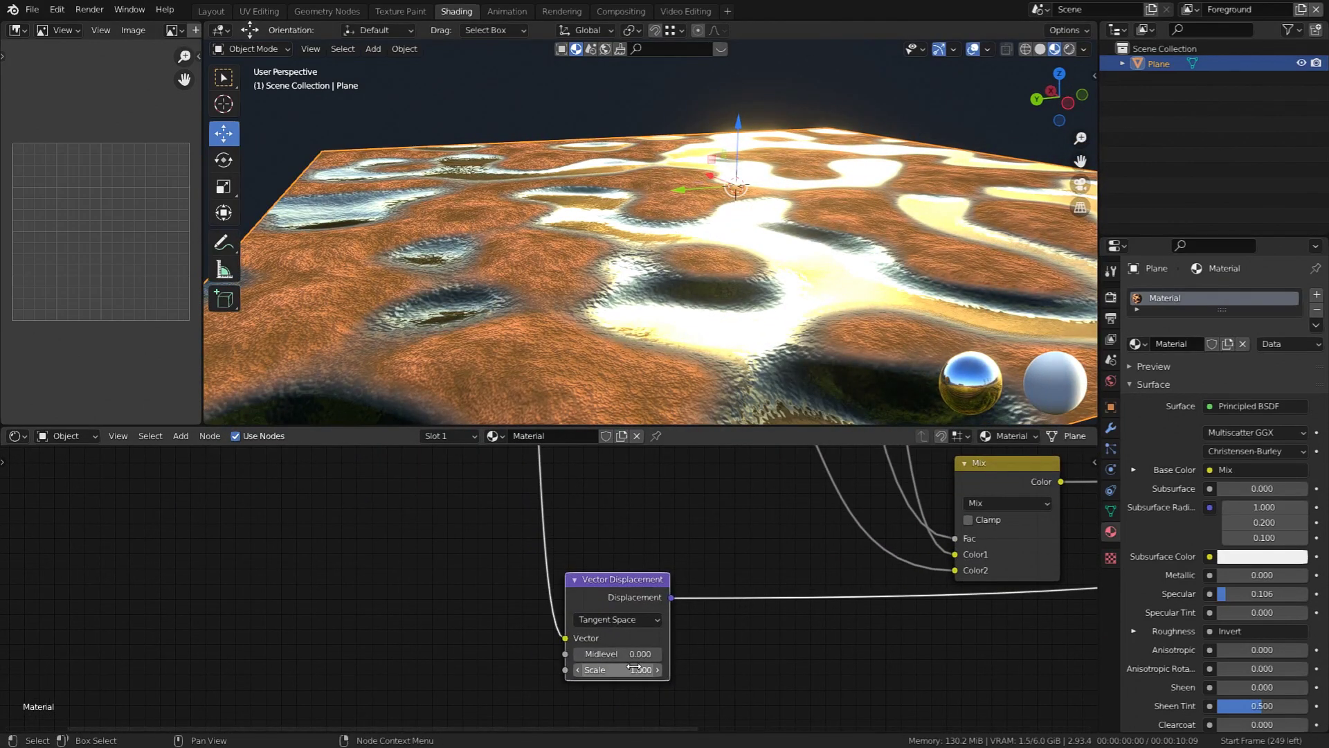
{"action": "mouse_move", "coordinate": [618, 671]}
{"action": "left_mouse_down"}
{"action": "mouse_move", "coordinate": [600, 671]}
{"action": "mouse_move", "coordinate": [811, 670]}
{"action": "mouse_move", "coordinate": [632, 669]}
{"action": "left_mouse_up"}
{"action": "type", "text": "1"}
{"action": "key", "text": "Return"}
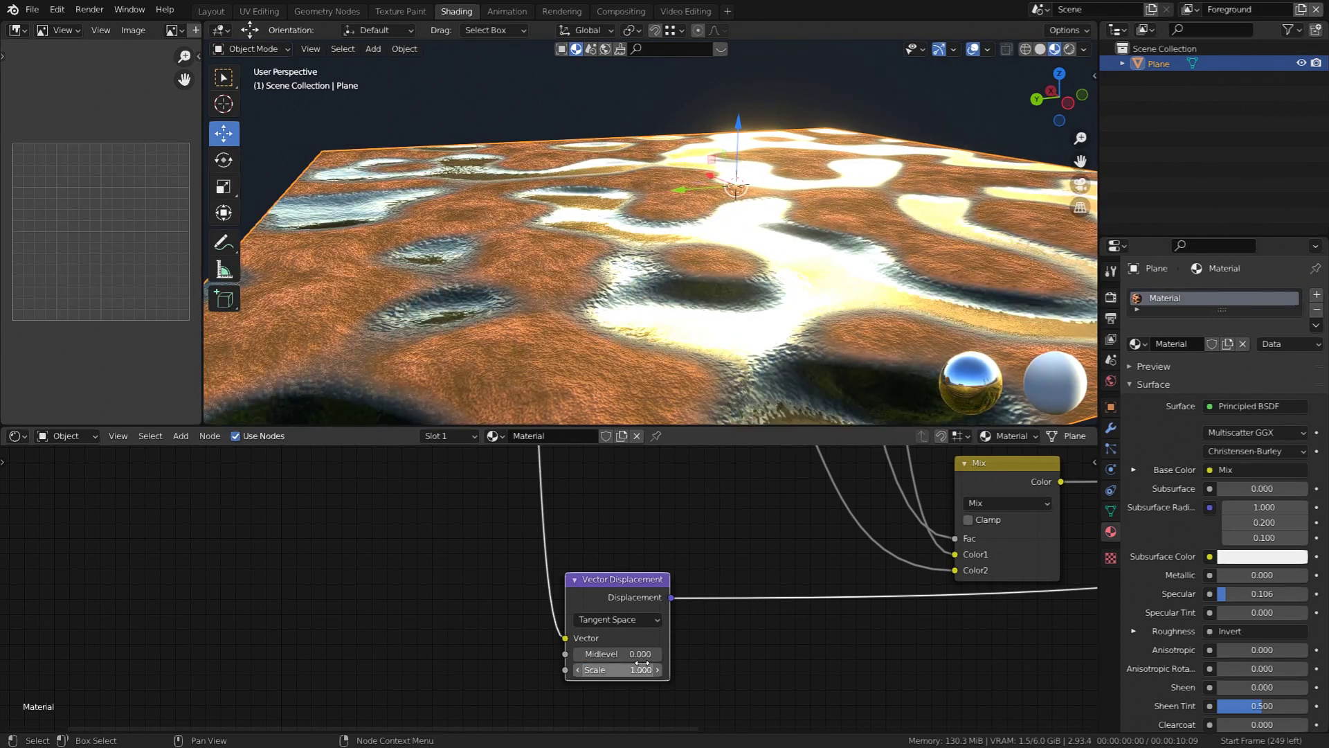
{"action": "key", "text": "KP_Decimal"}
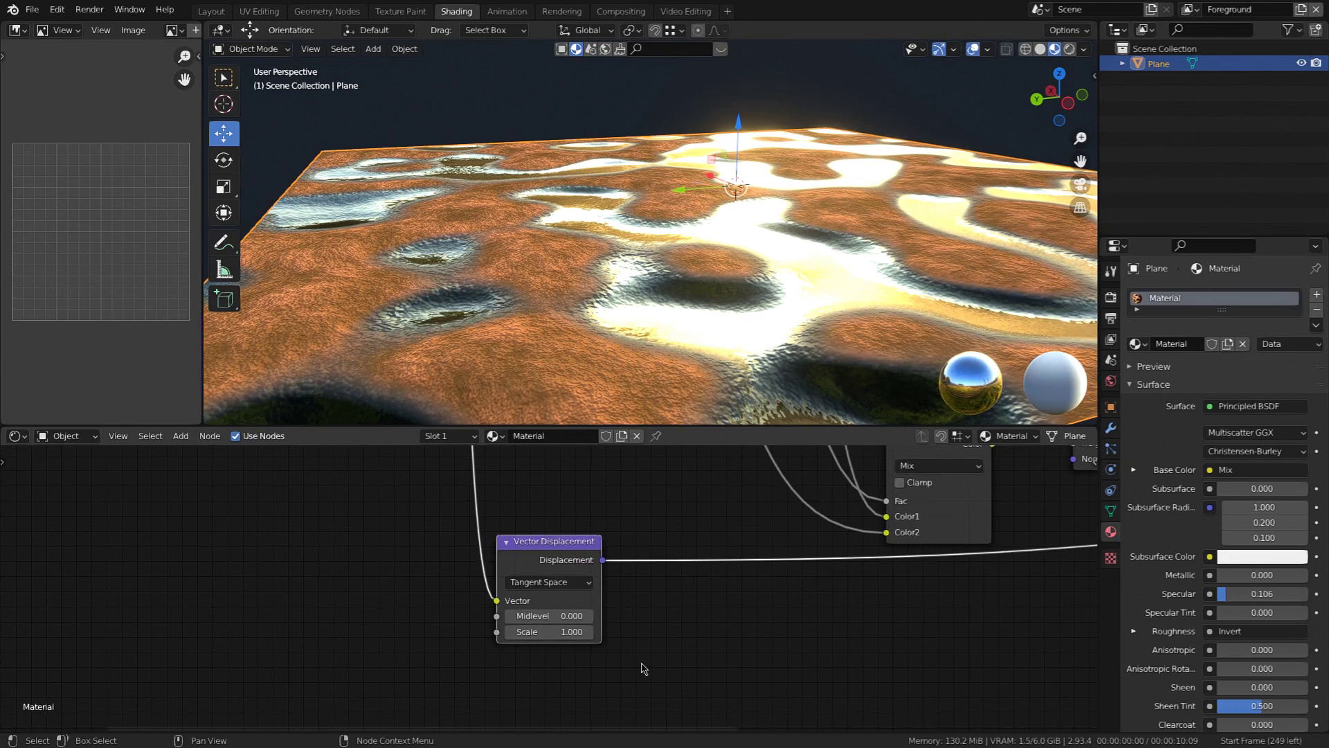
{"action": "type", "text": ".1"}
{"action": "key", "text": "Return"}
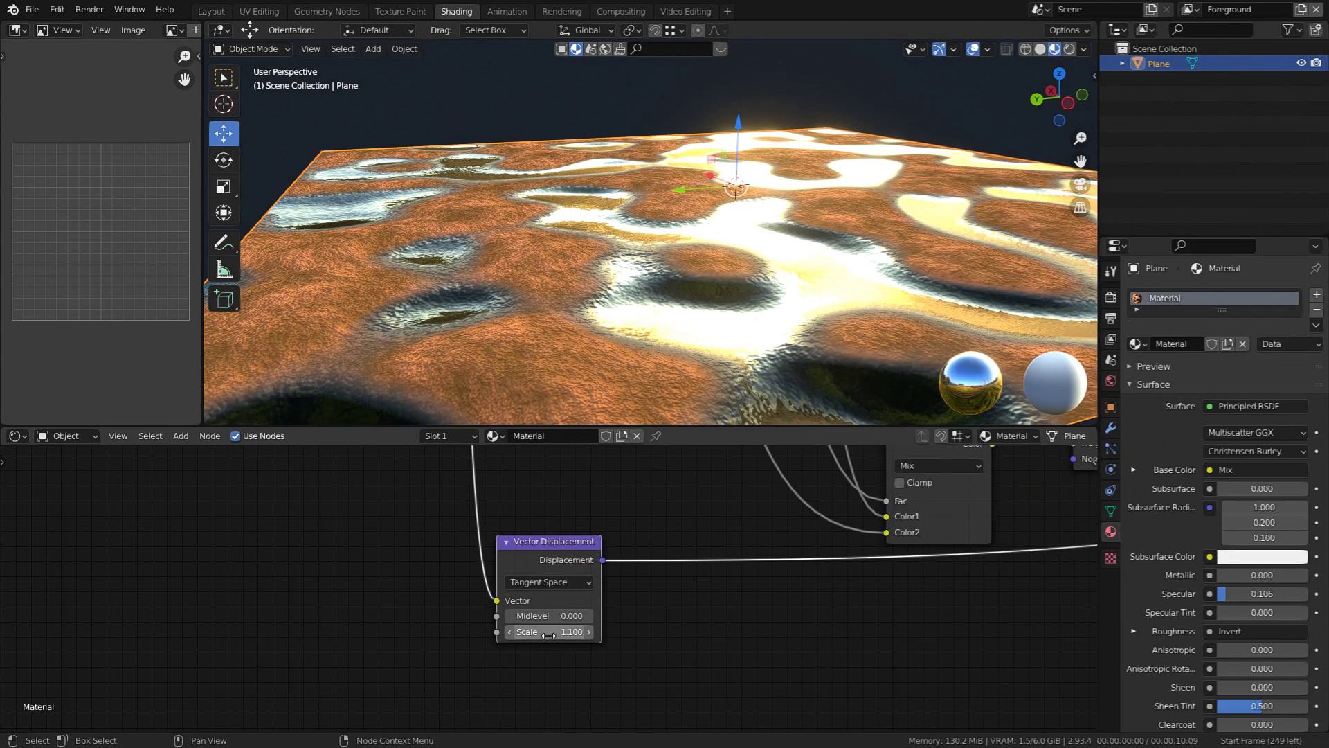
Shift the Bump node slightly right, toward the Principled BSDF.
{"action": "mouse_move", "coordinate": [823, 227]}
{"action": "middle_mouse_down"}
{"action": "mouse_move", "coordinate": [839, 247]}
{"action": "mouse_move", "coordinate": [815, 271]}
{"action": "mouse_move", "coordinate": [810, 236]}
{"action": "middle_mouse_up"}
{"action": "scroll", "coordinate": [816, 273], "scroll_direction": "down", "scroll_amount": 2}
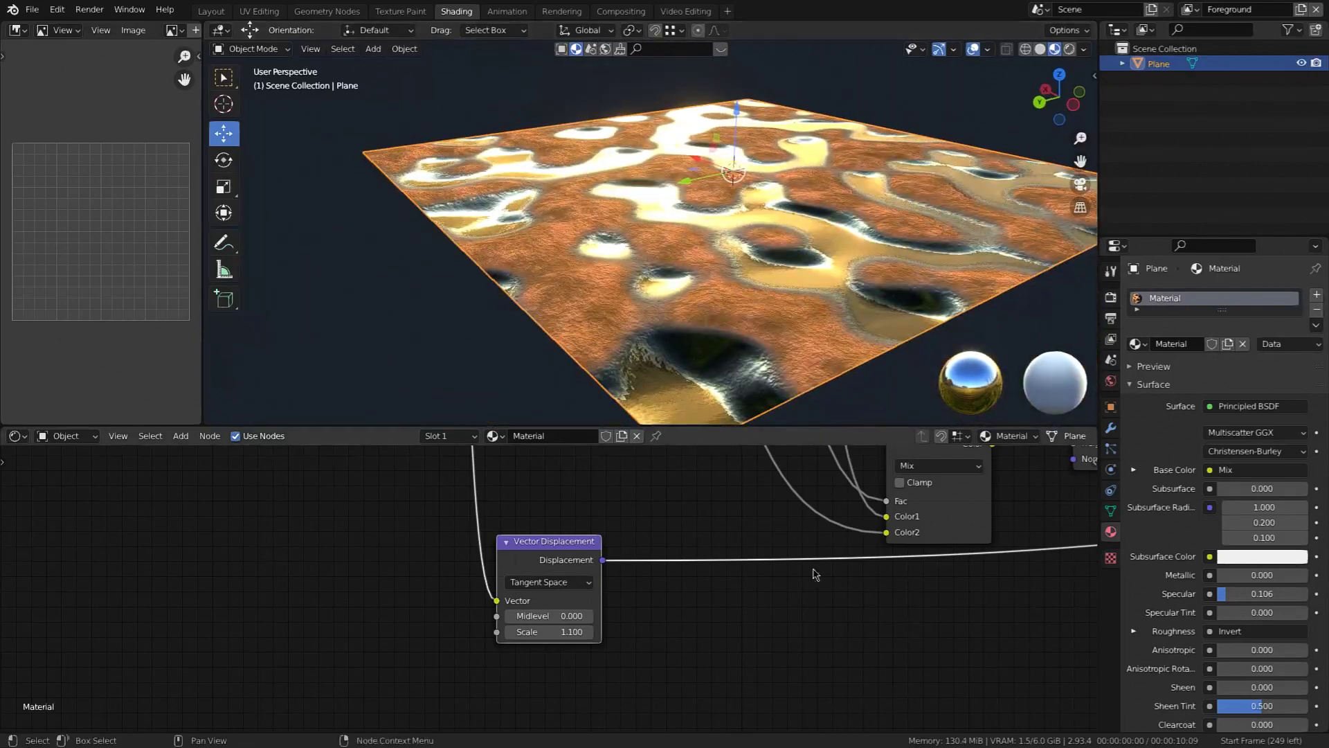
{"action": "scroll", "coordinate": [796, 536], "scroll_direction": "down", "scroll_amount": 4}
{"action": "middle_click_drag", "start_coordinate": [794, 531], "coordinate": [622, 673]}
{"action": "scroll", "coordinate": [743, 596], "scroll_direction": "down", "scroll_amount": 9}
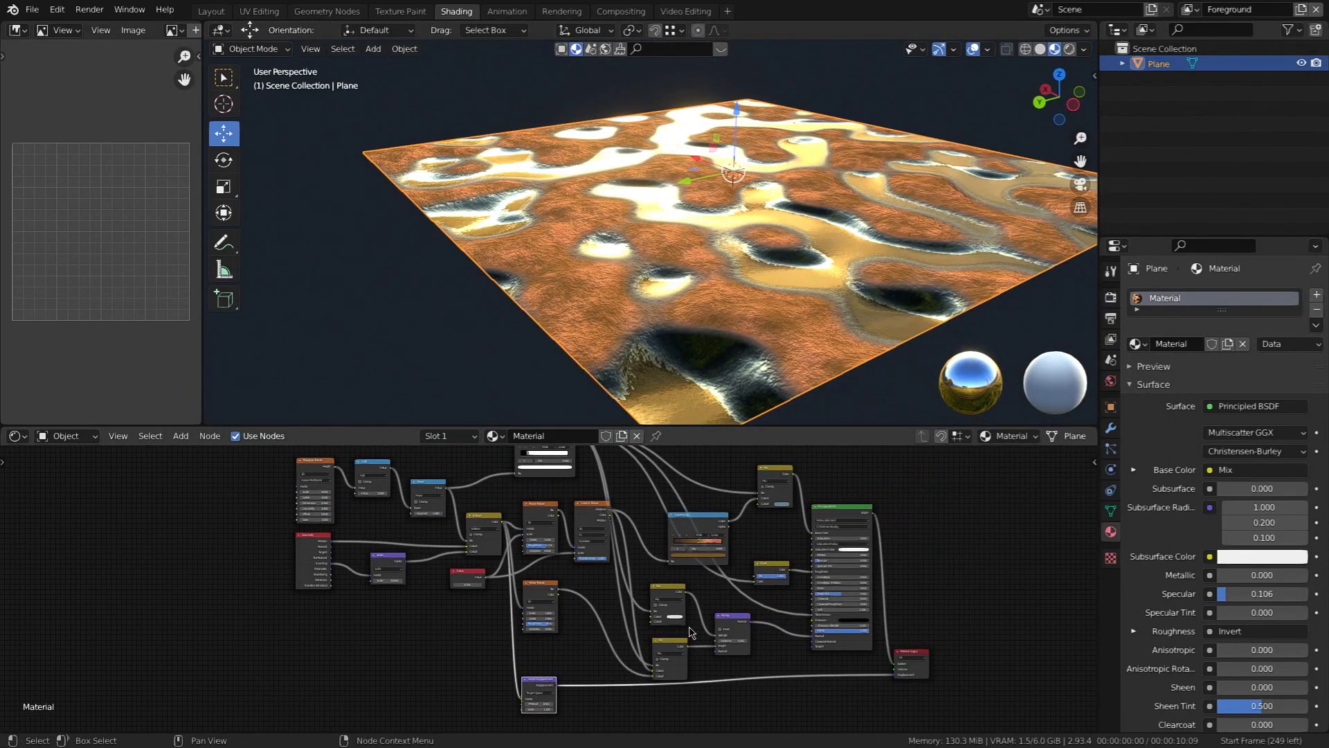
{"action": "scroll", "coordinate": [691, 633], "scroll_direction": "up", "scroll_amount": 6}
{"action": "left_click_drag", "start_coordinate": [760, 622], "coordinate": [788, 619]}
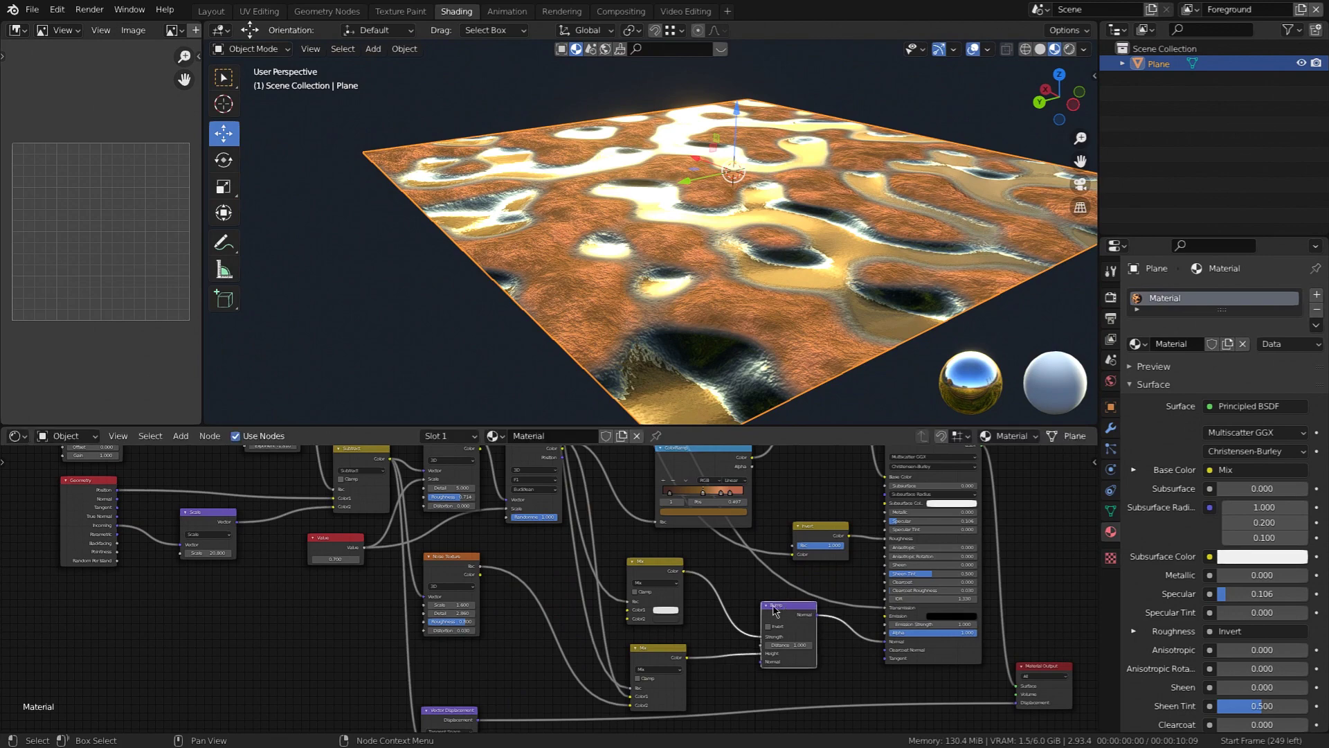
Examine the displaced land and water surface up close from several angles.
{"action": "scroll", "coordinate": [771, 501], "scroll_direction": "down", "scroll_amount": 3}
{"action": "middle_click_drag", "start_coordinate": [771, 501], "coordinate": [827, 587]}
{"action": "scroll", "coordinate": [773, 579], "scroll_direction": "down", "scroll_amount": 1}
{"action": "scroll", "coordinate": [760, 311], "scroll_direction": "up", "scroll_amount": 2}
{"action": "middle_click_drag", "start_coordinate": [760, 311], "coordinate": [616, 270]}
{"action": "scroll", "coordinate": [739, 275], "scroll_direction": "up", "scroll_amount": 2}
{"action": "middle_click_drag", "start_coordinate": [473, 314], "coordinate": [721, 296]}
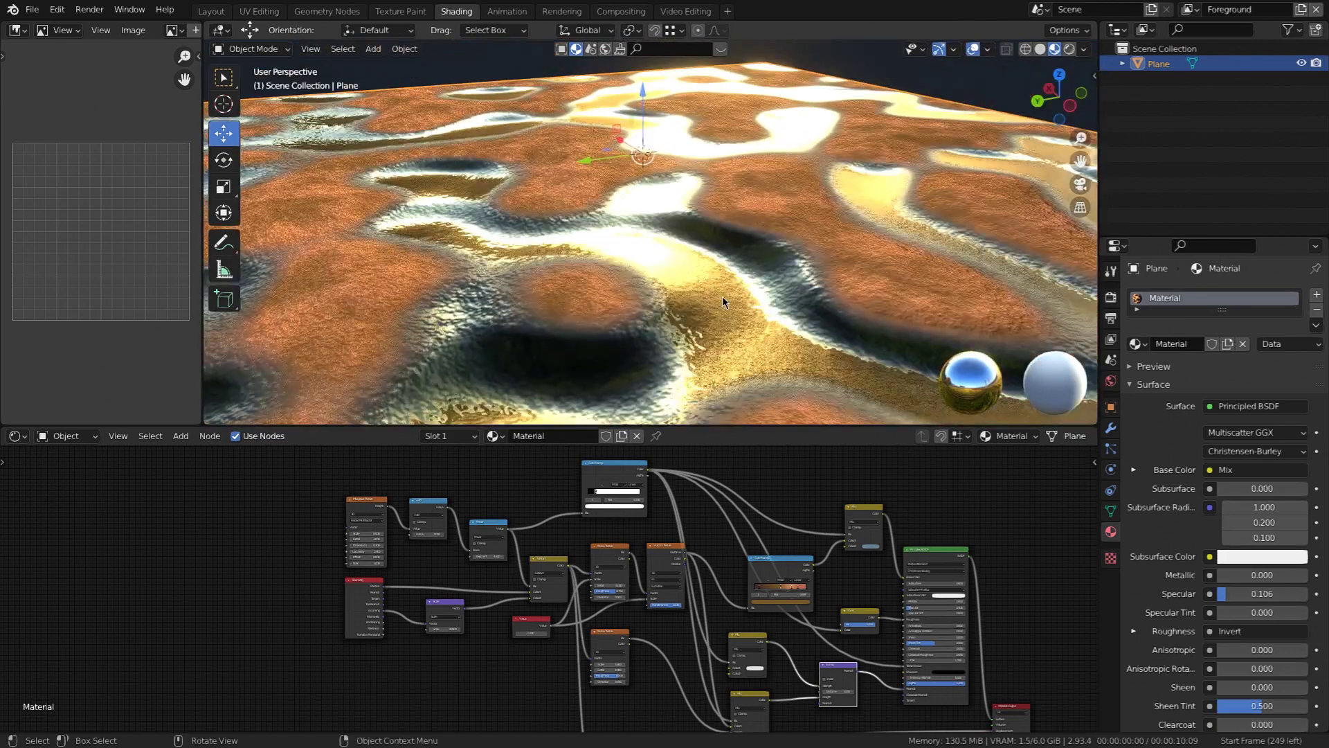
{"action": "middle_click_drag", "start_coordinate": [803, 346], "coordinate": [770, 285]}
{"action": "middle_click_drag", "start_coordinate": [845, 365], "coordinate": [806, 338]}
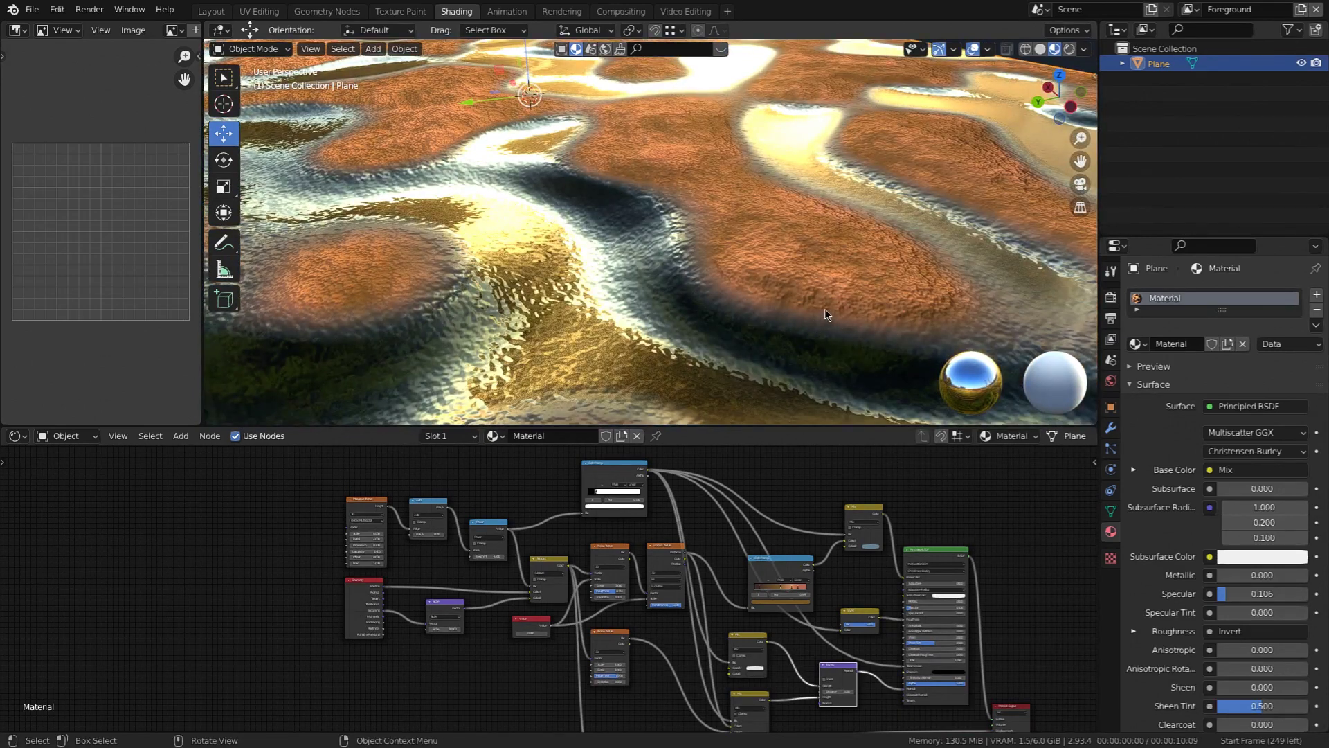
Duplicate the mask ColorRamp, place the copy above and to its right, and link the original's Color output to the copy's Fac.
{"action": "scroll", "coordinate": [695, 492], "scroll_direction": "down", "scroll_amount": 3}
{"action": "middle_click_drag", "start_coordinate": [695, 491], "coordinate": [661, 554]}
{"action": "scroll", "coordinate": [661, 554], "scroll_direction": "up", "scroll_amount": 4}
{"action": "left_click", "coordinate": [558, 524]}
{"action": "key", "text": "shift+d"}
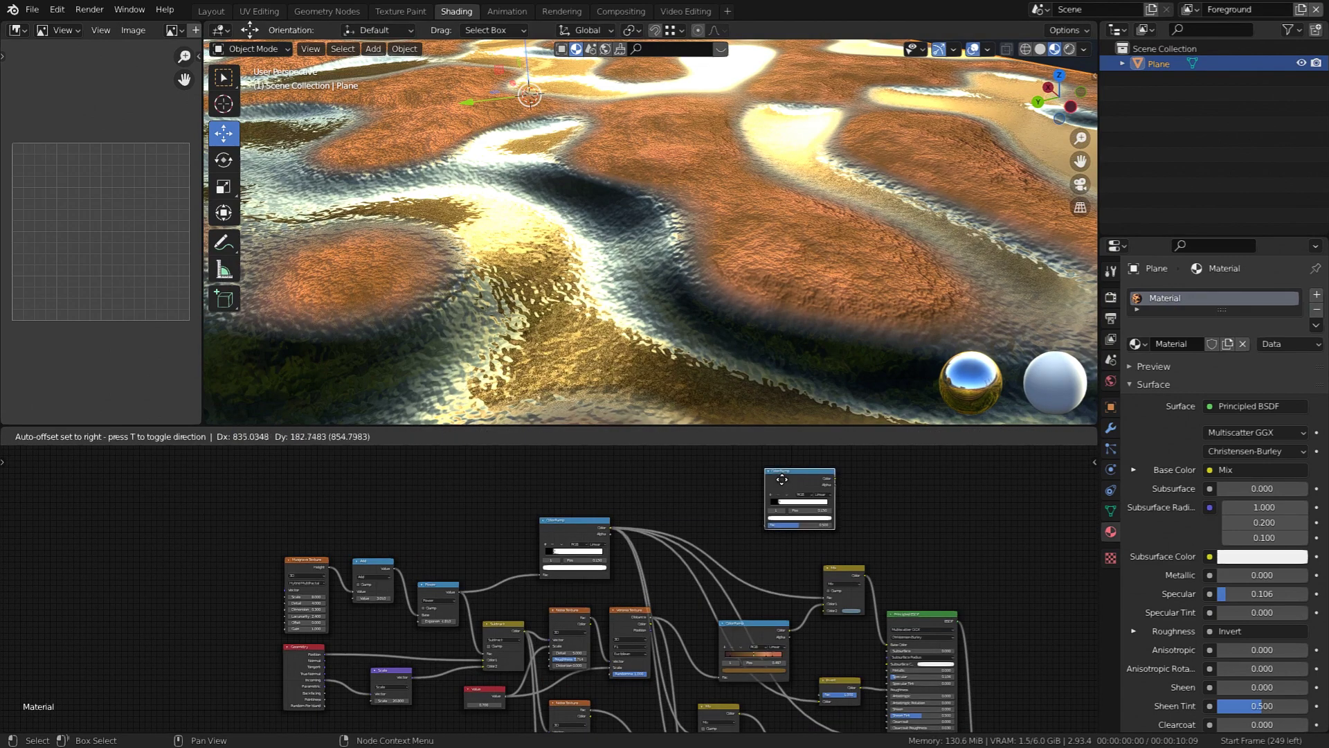
{"action": "left_click", "coordinate": [721, 468]}
{"action": "scroll", "coordinate": [720, 492], "scroll_direction": "up", "scroll_amount": 5}
{"action": "scroll", "coordinate": [710, 513], "scroll_direction": "up", "scroll_amount": 2}
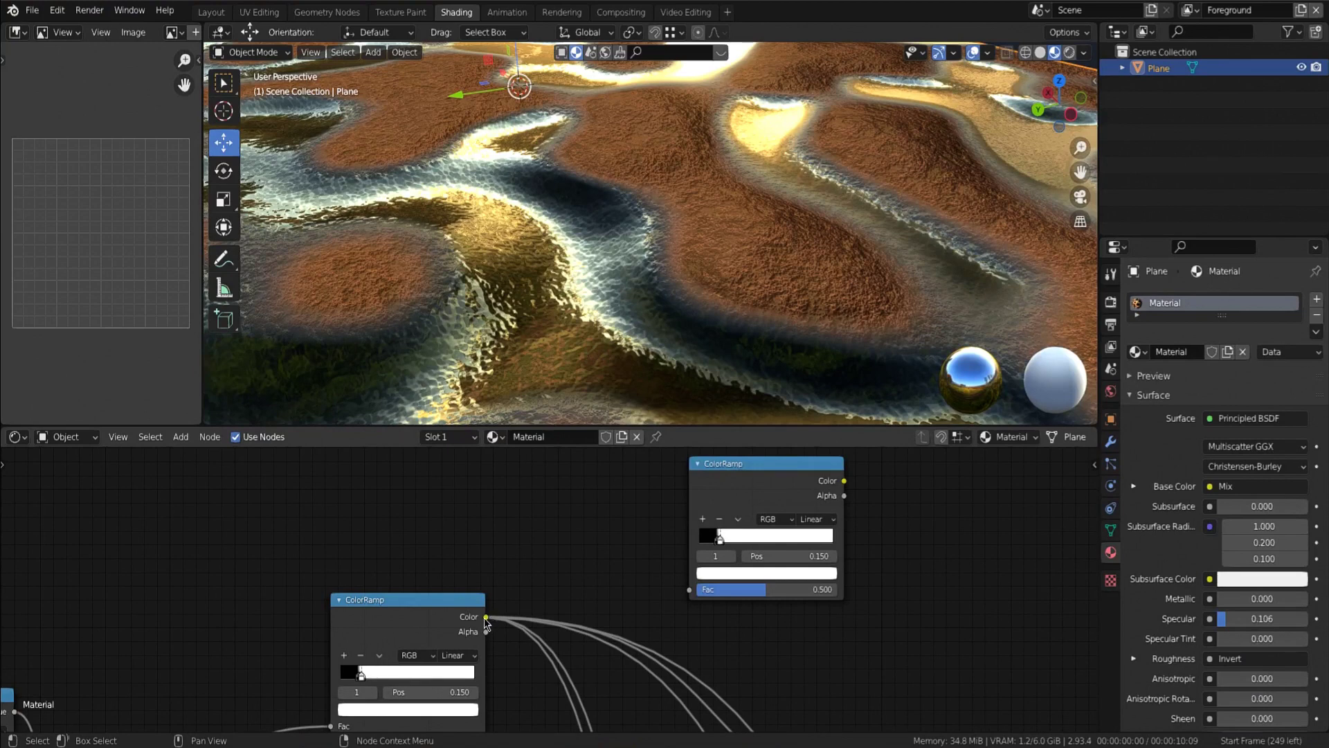
{"action": "left_click_drag", "start_coordinate": [486, 621], "coordinate": [689, 590]}
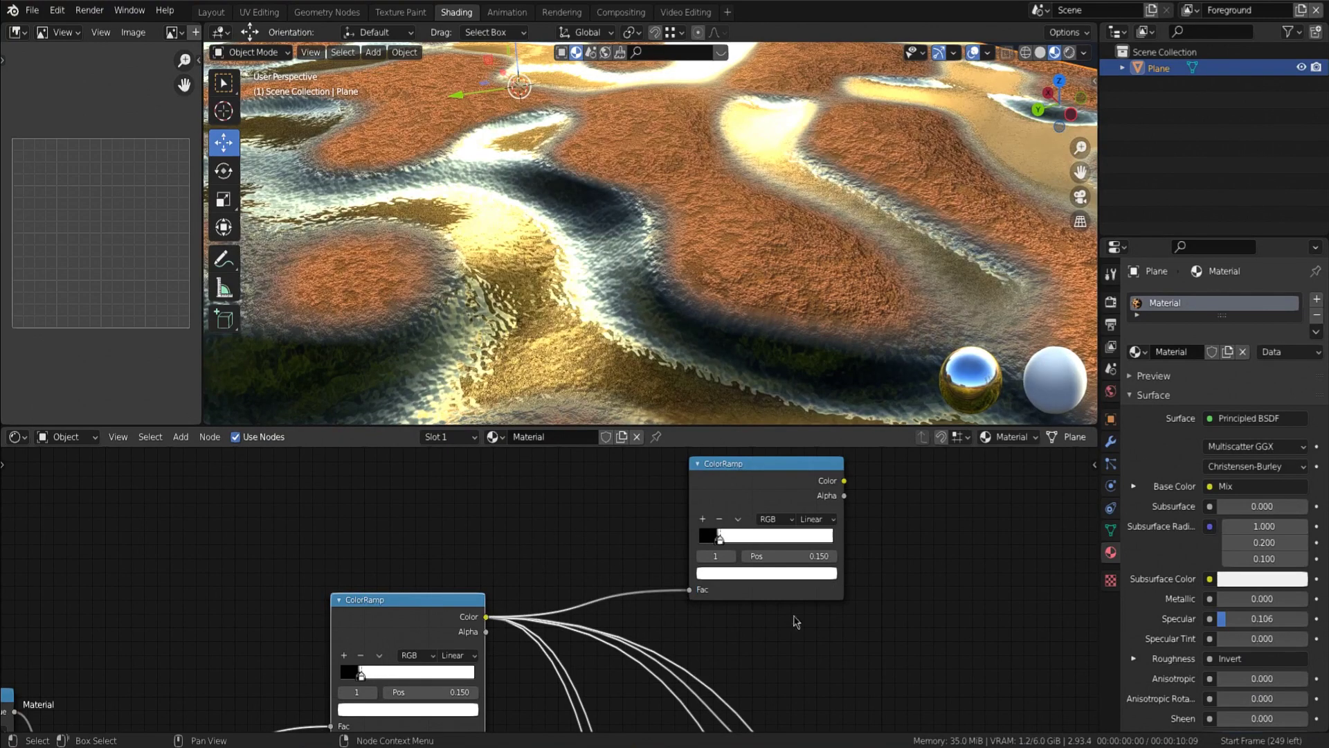
Set the duplicated ColorRamp to B-Spline interpolation, with the white stop at about 0.946 and the black stop at about 0.029.
{"action": "left_click", "coordinate": [817, 525]}
{"action": "left_click", "coordinate": [825, 588]}
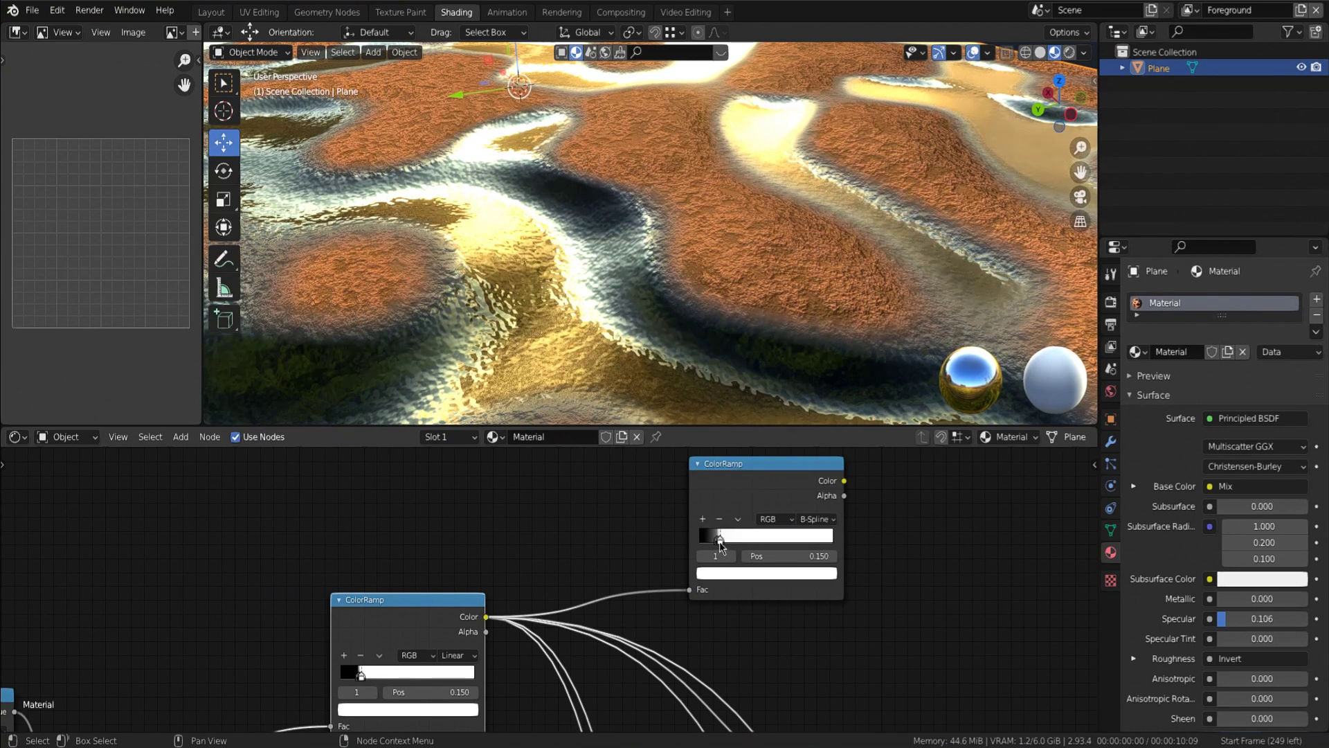
{"action": "left_click_drag", "start_coordinate": [719, 540], "coordinate": [837, 546]}
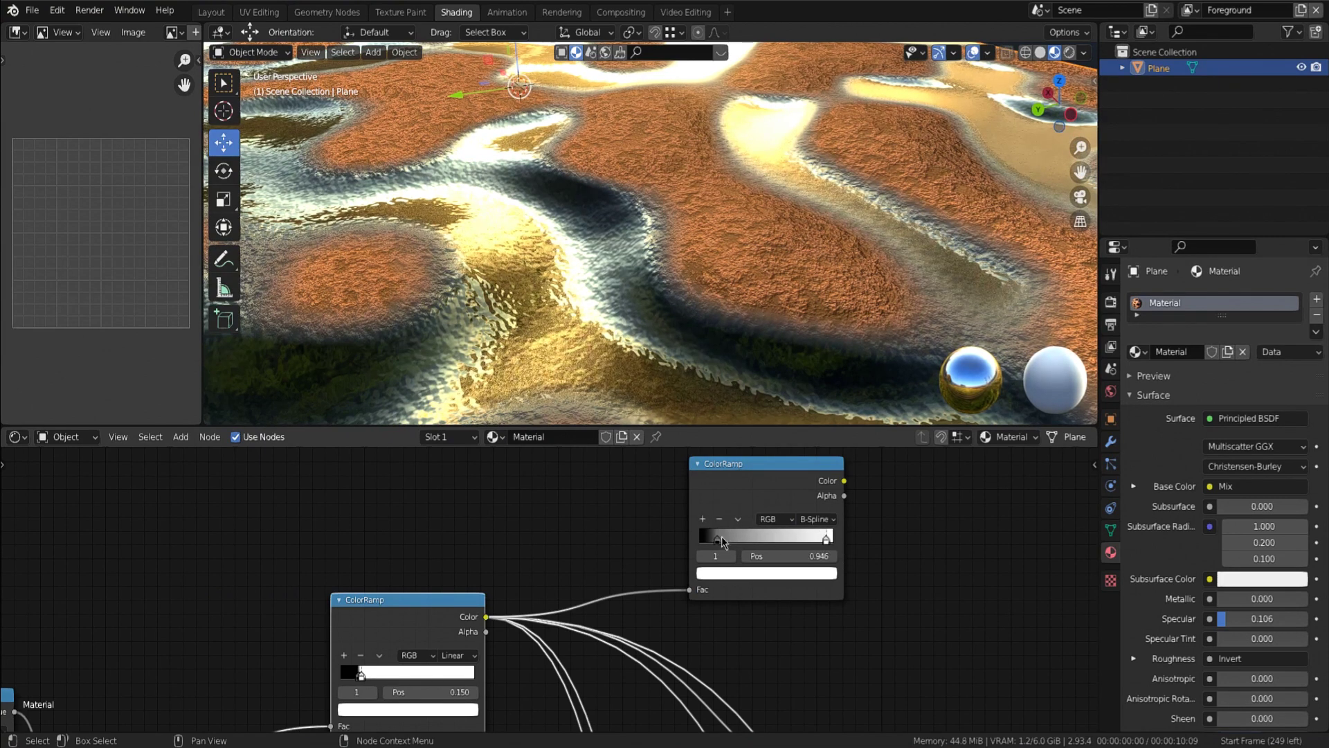
{"action": "left_click_drag", "start_coordinate": [721, 538], "coordinate": [703, 539]}
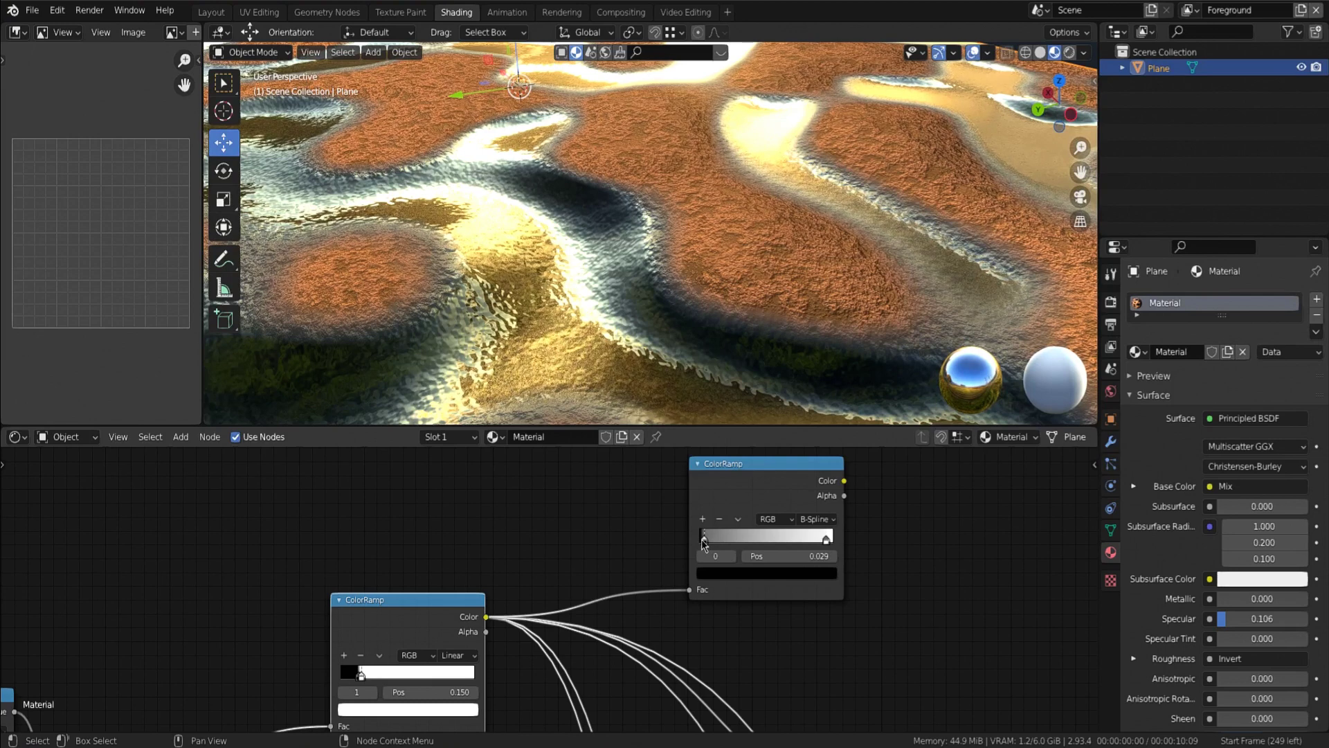
Preview the duplicated ColorRamp's output on the plane and add two color stops, with stop 2 at about 0.825.
{"action": "left_click", "coordinate": [776, 489], "text": "ctrl+shift"}
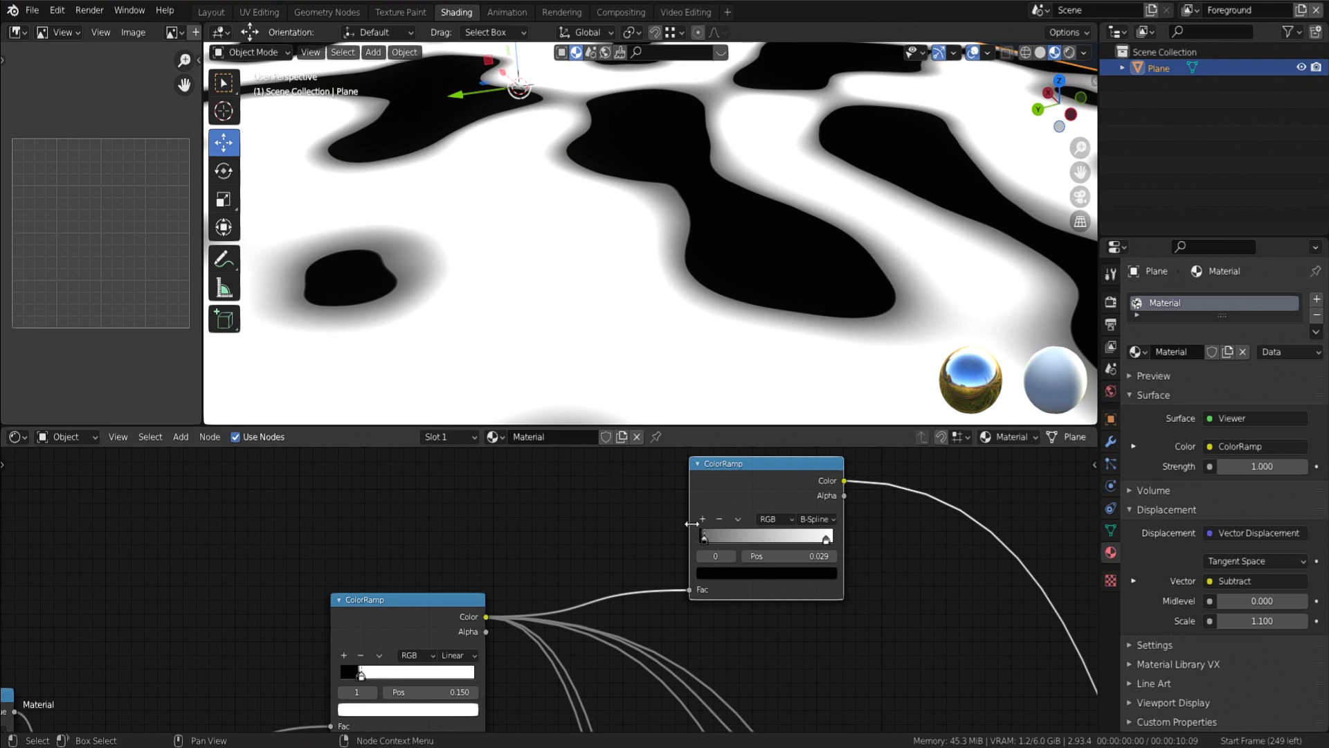
{"action": "left_click", "coordinate": [704, 520]}
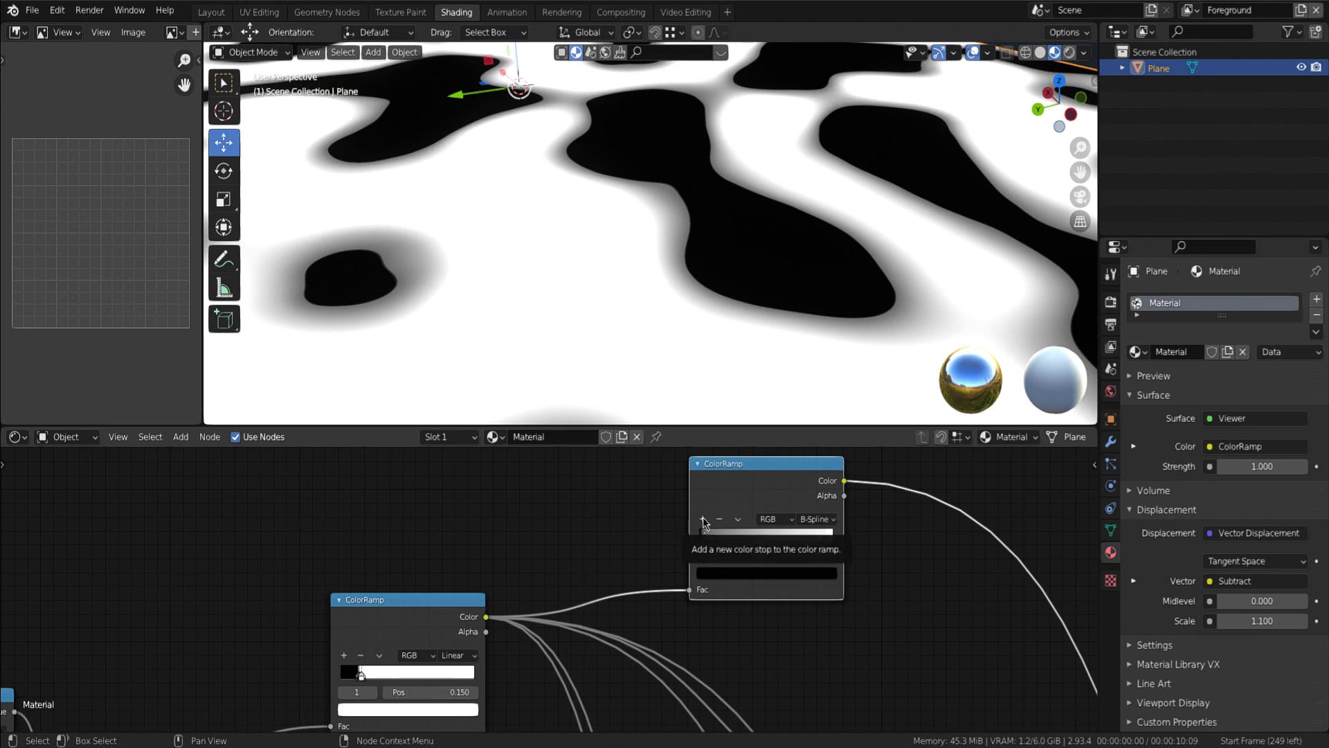
{"action": "left_click_drag", "start_coordinate": [766, 545], "coordinate": [799, 556]}
{"action": "left_click", "coordinate": [686, 528]}
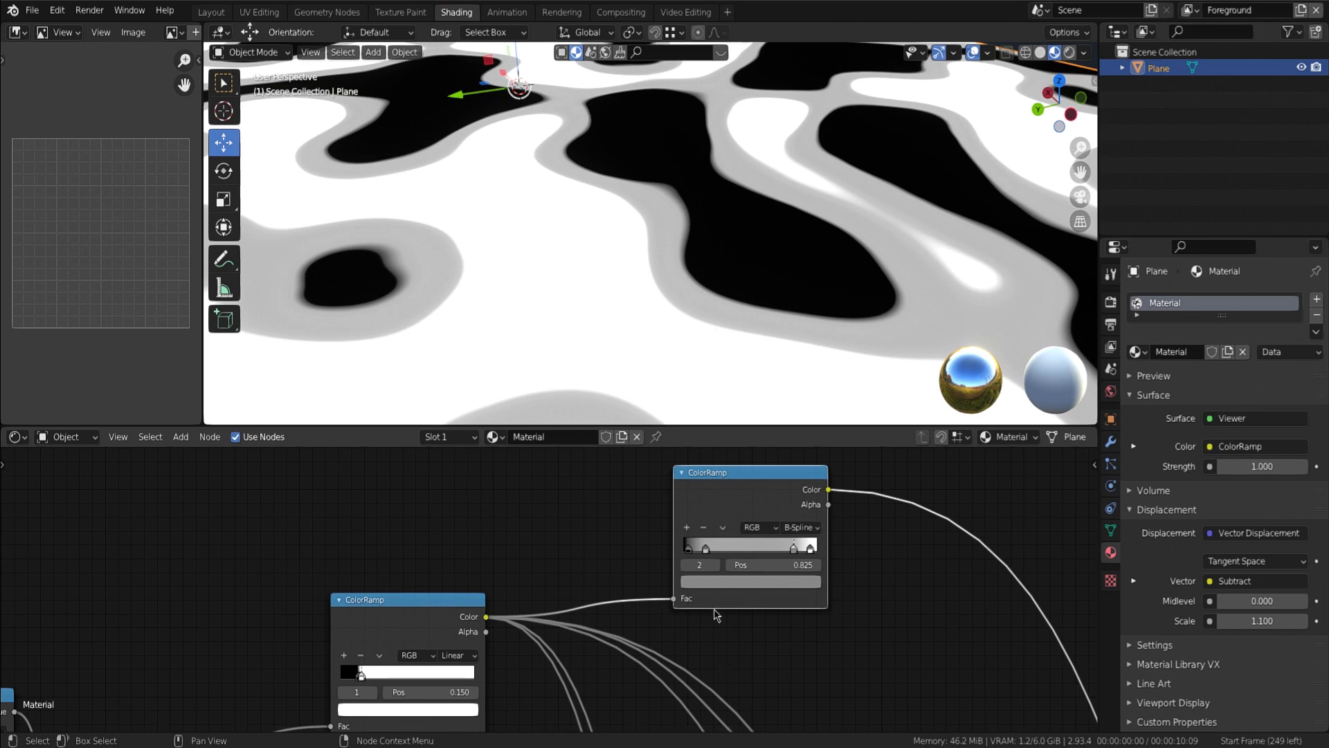
Make stop 2 of the duplicated ColorRamp white and the last stop black, then move stop 2 to about 0.783.
{"action": "left_click", "coordinate": [790, 586]}
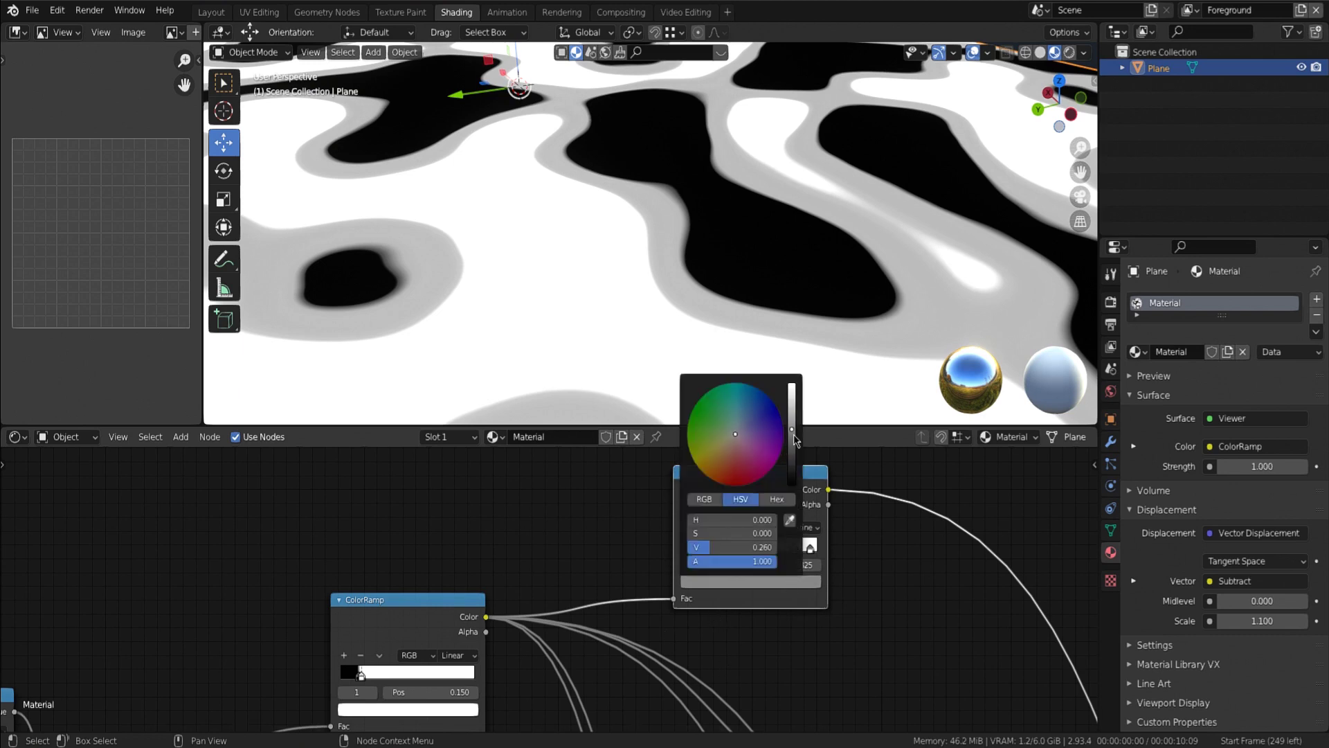
{"action": "left_click_drag", "start_coordinate": [794, 438], "coordinate": [794, 381]}
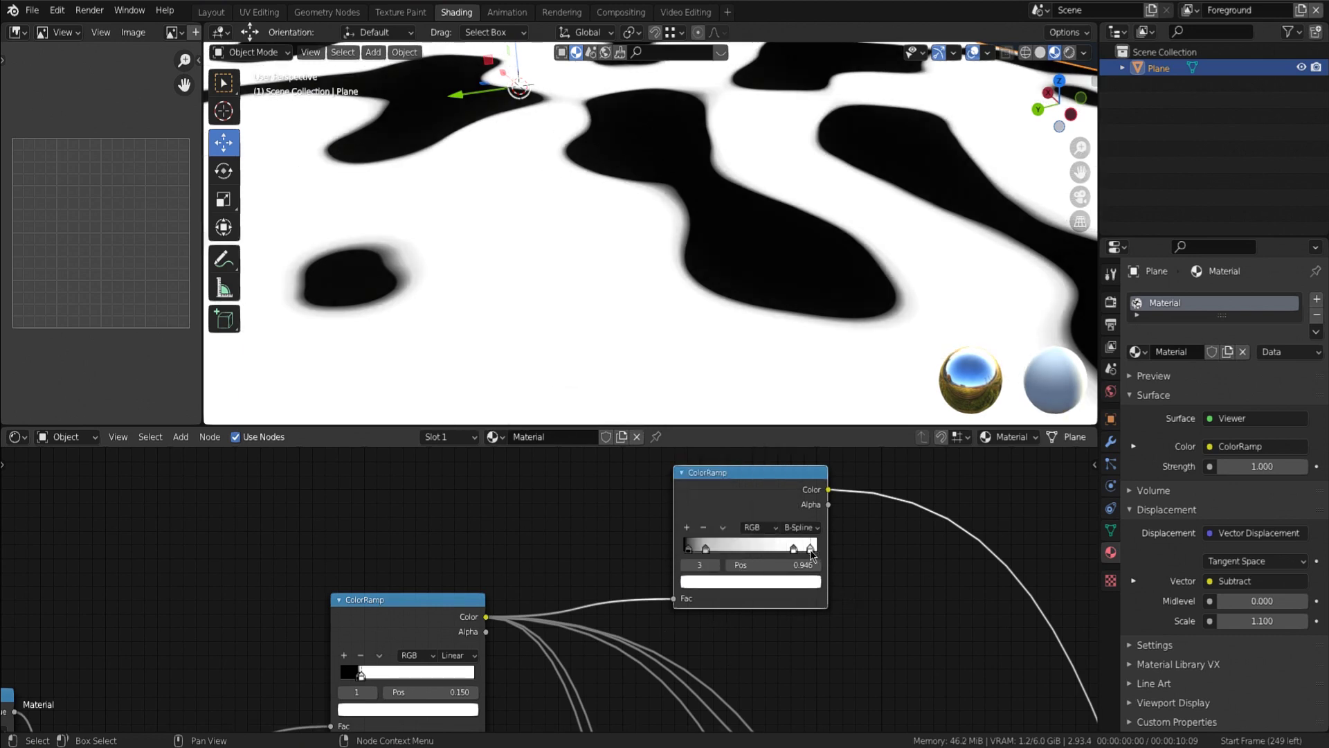
{"action": "left_click", "coordinate": [809, 587]}
{"action": "left_click_drag", "start_coordinate": [794, 433], "coordinate": [793, 484]}
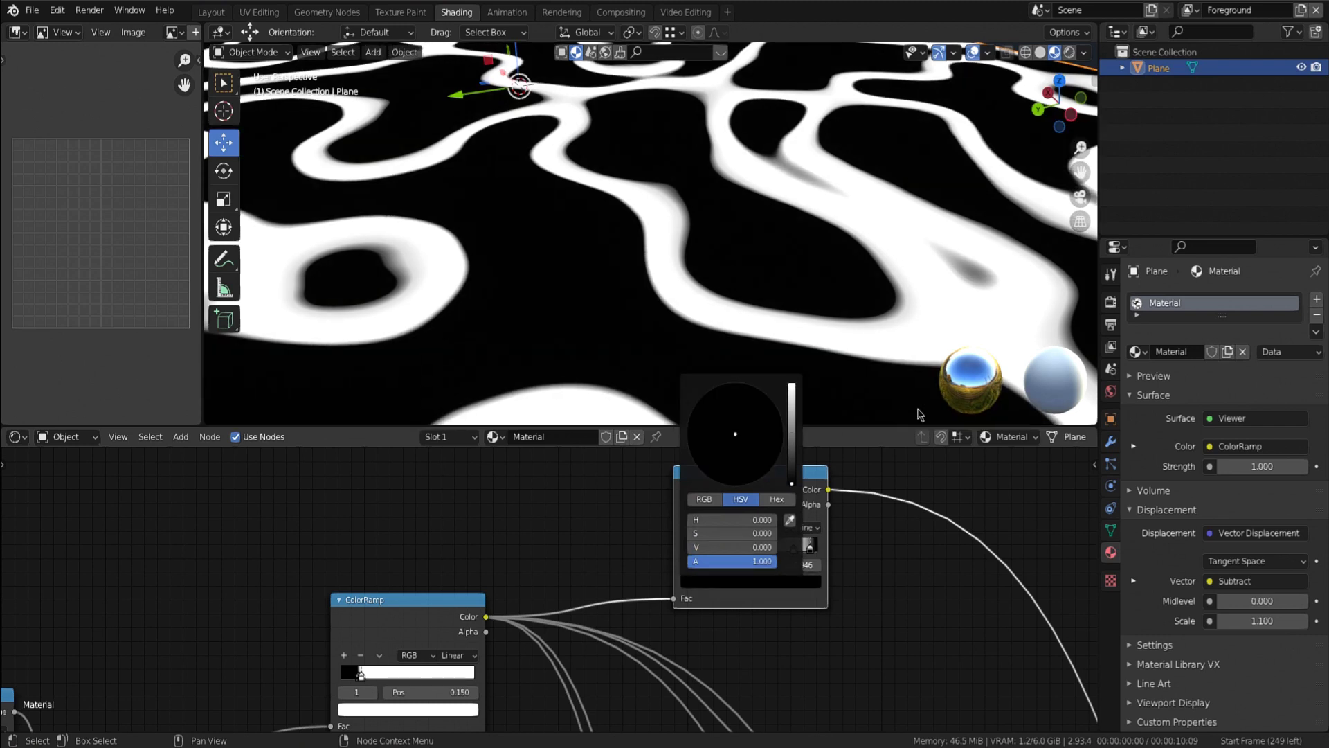
{"action": "mouse_move", "coordinate": [811, 547]}
{"action": "left_mouse_down"}
{"action": "mouse_move", "coordinate": [773, 551]}
{"action": "mouse_move", "coordinate": [788, 549]}
{"action": "left_mouse_up"}
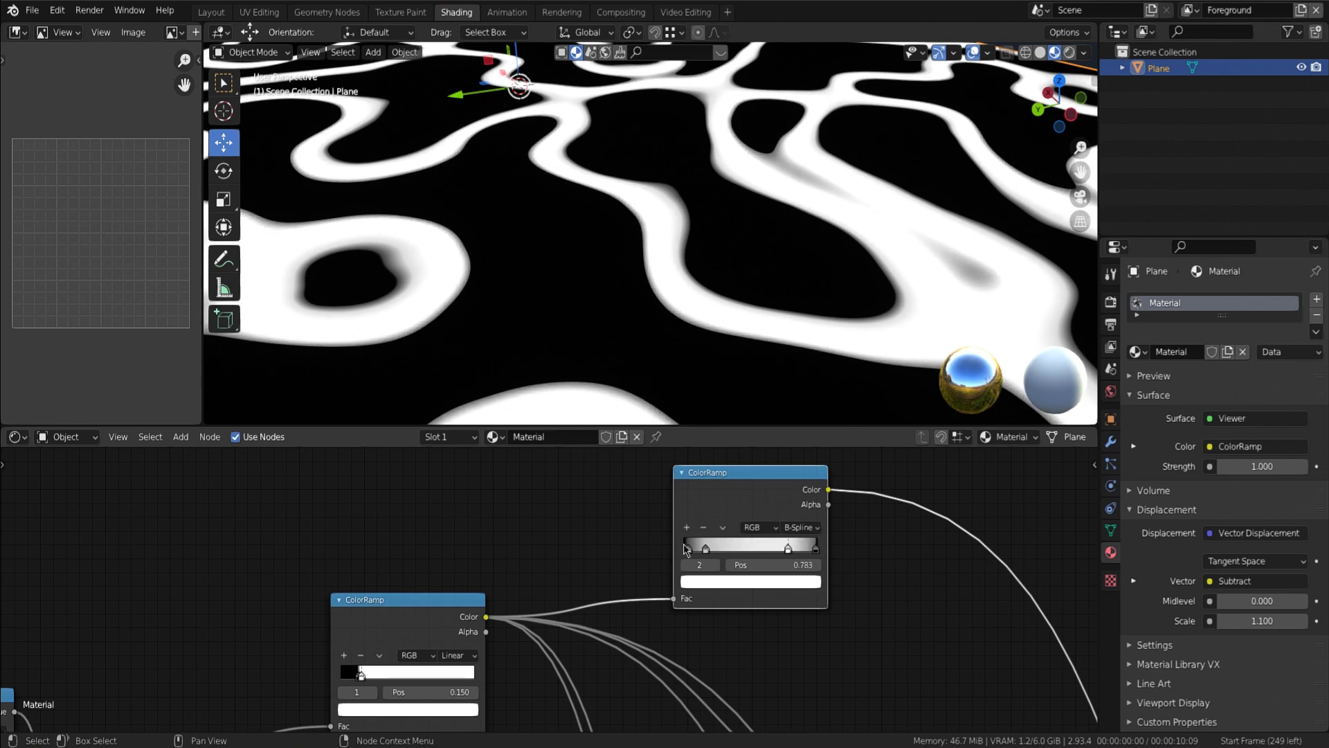
Change the color of stop 1 in the duplicated ColorRamp to white.
{"action": "left_click", "coordinate": [705, 549]}
{"action": "left_click", "coordinate": [735, 581]}
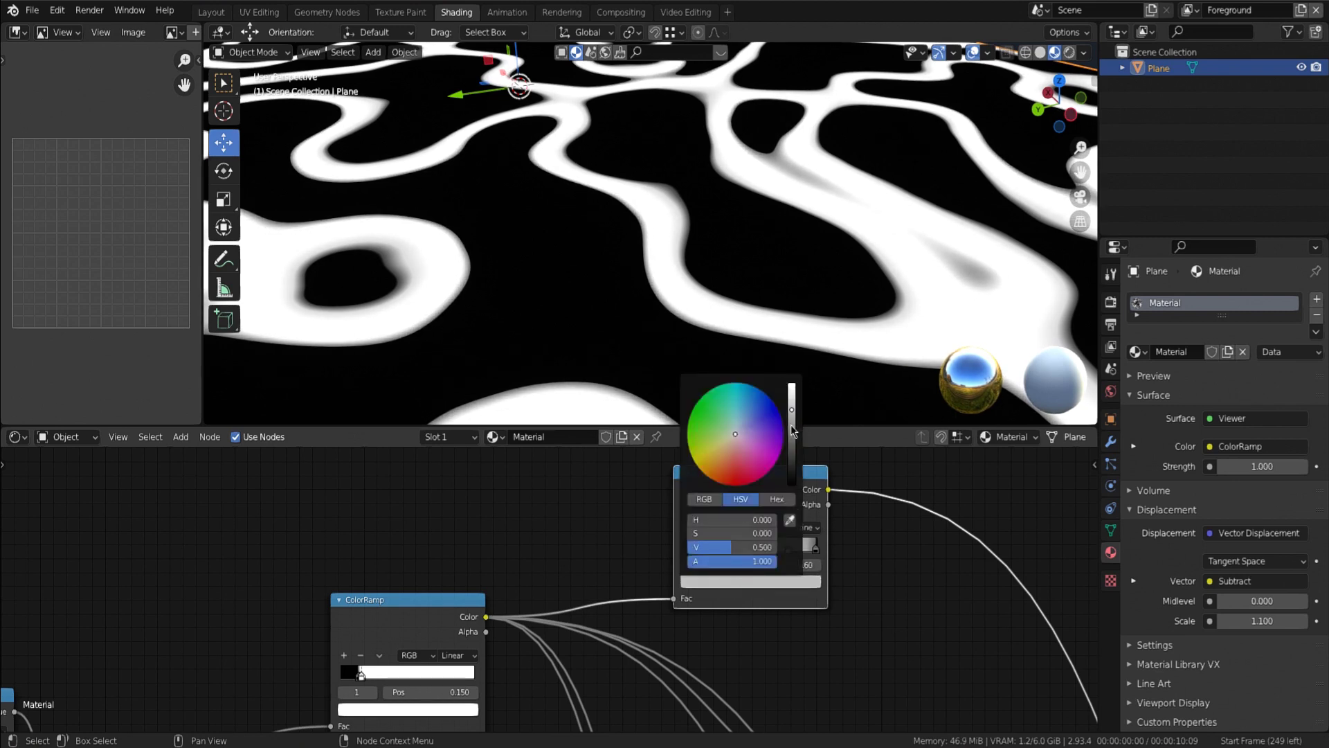
{"action": "left_click_drag", "start_coordinate": [792, 426], "coordinate": [792, 382]}
Shift the two white stops of the duplicated ColorRamp closer together, with stop 2 at about 0.626, and inspect the shoreline mask.
{"action": "left_click", "coordinate": [689, 550]}
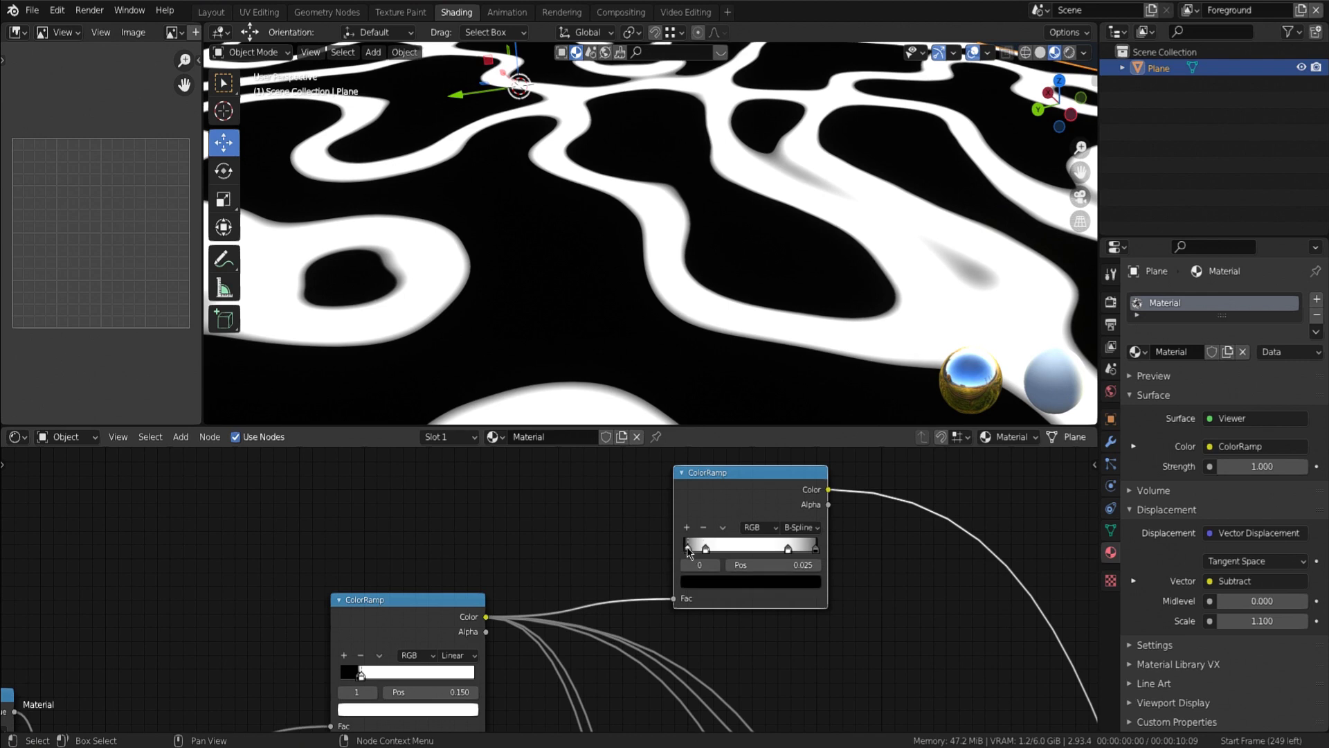
{"action": "left_click_drag", "start_coordinate": [705, 550], "coordinate": [767, 552]}
{"action": "scroll", "coordinate": [643, 266], "scroll_direction": "down", "scroll_amount": 4}
{"action": "key", "text": "Caps_Lock"}
{"action": "scroll", "coordinate": [633, 271], "scroll_direction": "up", "scroll_amount": 2}
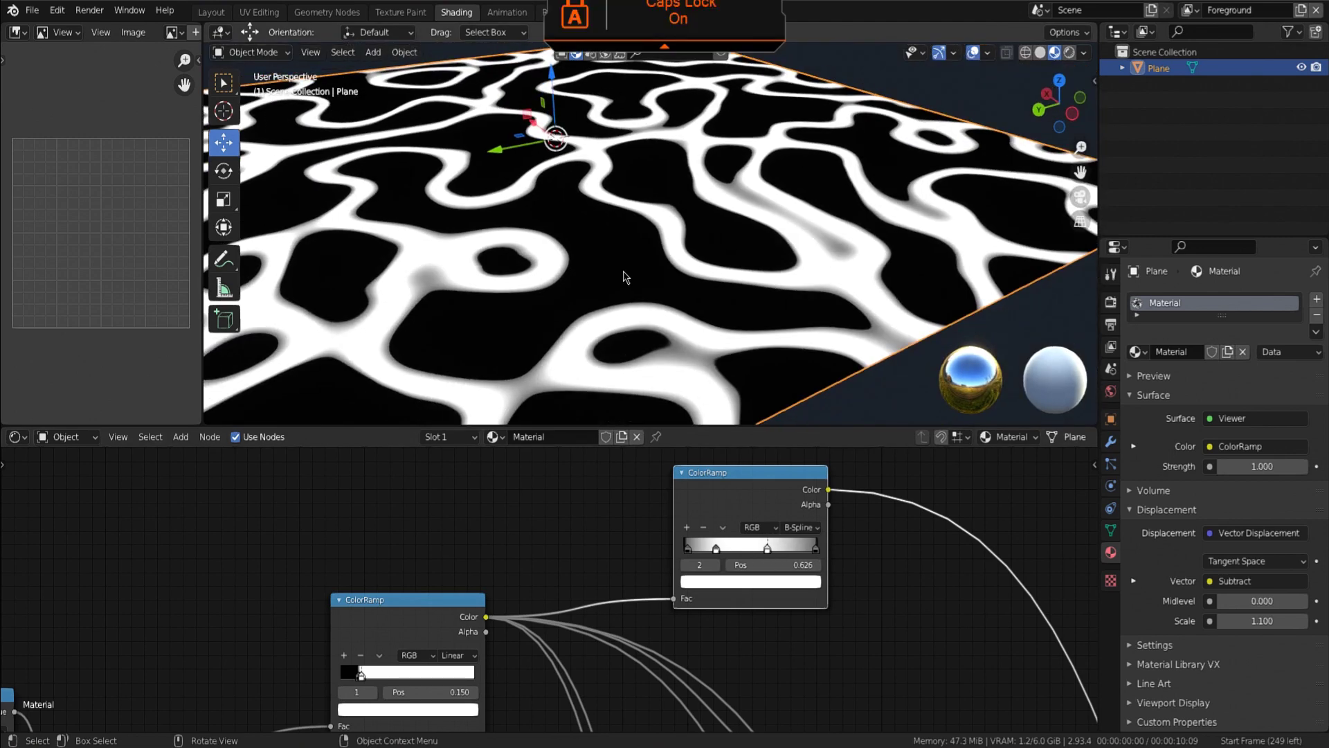
Try the duplicated ColorRamp's black end stops at 0 and 1, then pull them in to about 0.008 and 0.988.
{"action": "mouse_move", "coordinate": [623, 275]}
{"action": "middle_mouse_down"}
{"action": "mouse_move", "coordinate": [589, 273]}
{"action": "mouse_move", "coordinate": [623, 294]}
{"action": "mouse_move", "coordinate": [616, 302]}
{"action": "mouse_move", "coordinate": [645, 285]}
{"action": "mouse_move", "coordinate": [633, 288]}
{"action": "middle_mouse_up"}
{"action": "scroll", "coordinate": [621, 305], "scroll_direction": "up", "scroll_amount": 2}
{"action": "scroll", "coordinate": [623, 302], "scroll_direction": "up", "scroll_amount": 2}
{"action": "key", "text": "Caps_Lock"}
{"action": "key", "text": "Caps_Lock"}
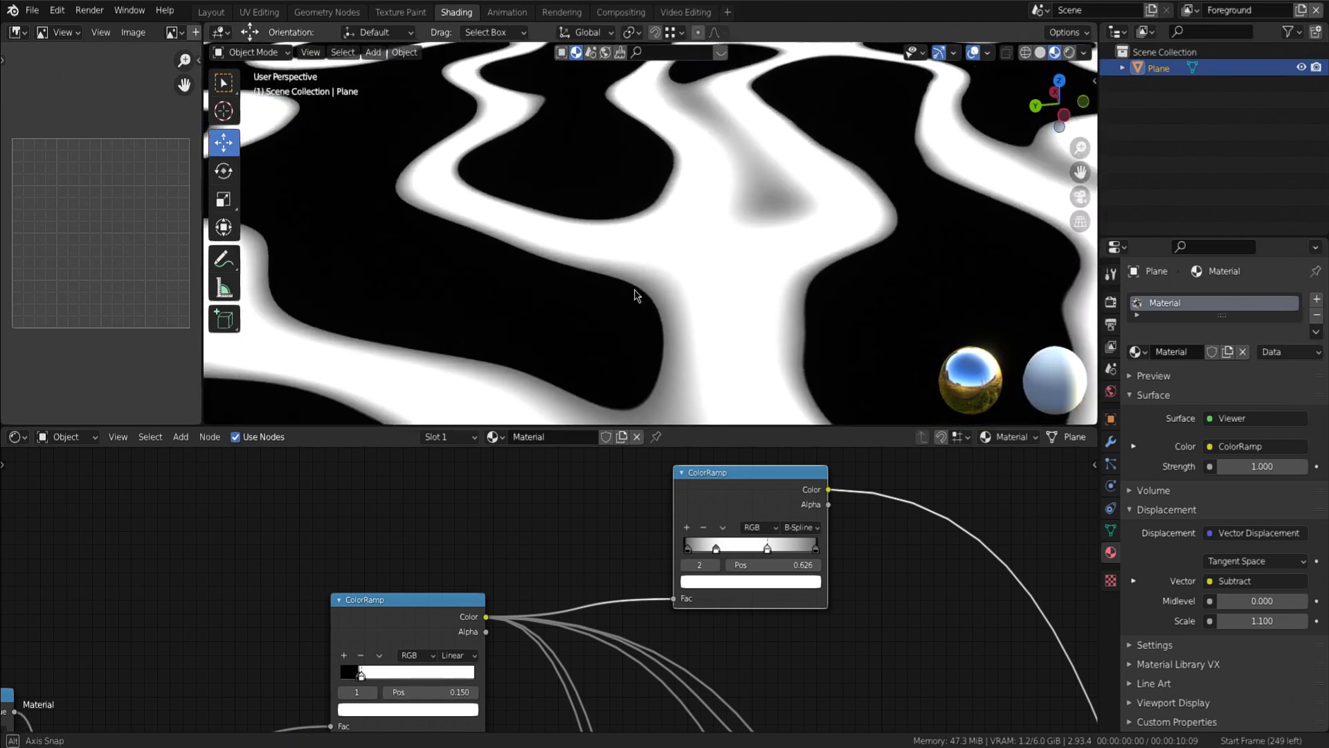
{"action": "scroll", "coordinate": [634, 289], "scroll_direction": "down", "scroll_amount": 2}
{"action": "scroll", "coordinate": [638, 294], "scroll_direction": "up", "scroll_amount": 2}
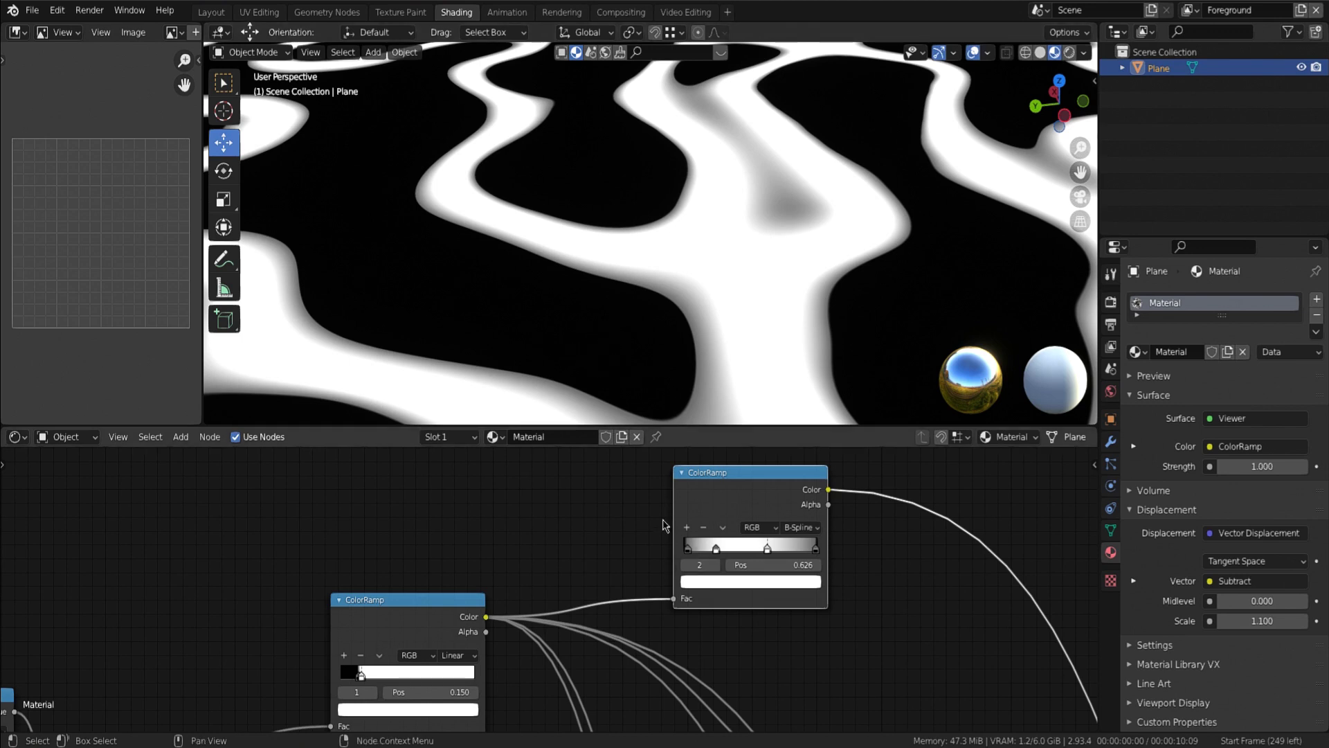
{"action": "left_click_drag", "start_coordinate": [687, 547], "coordinate": [674, 554]}
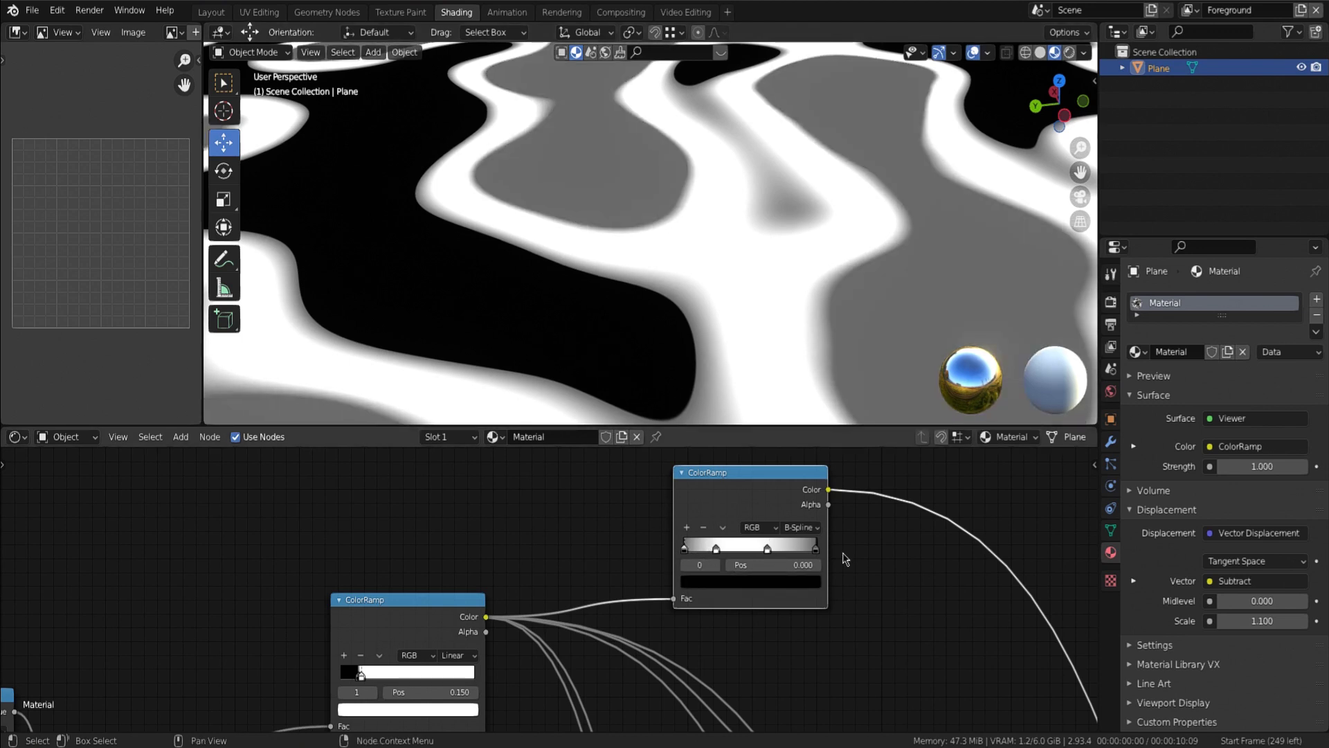
{"action": "left_click", "coordinate": [816, 550]}
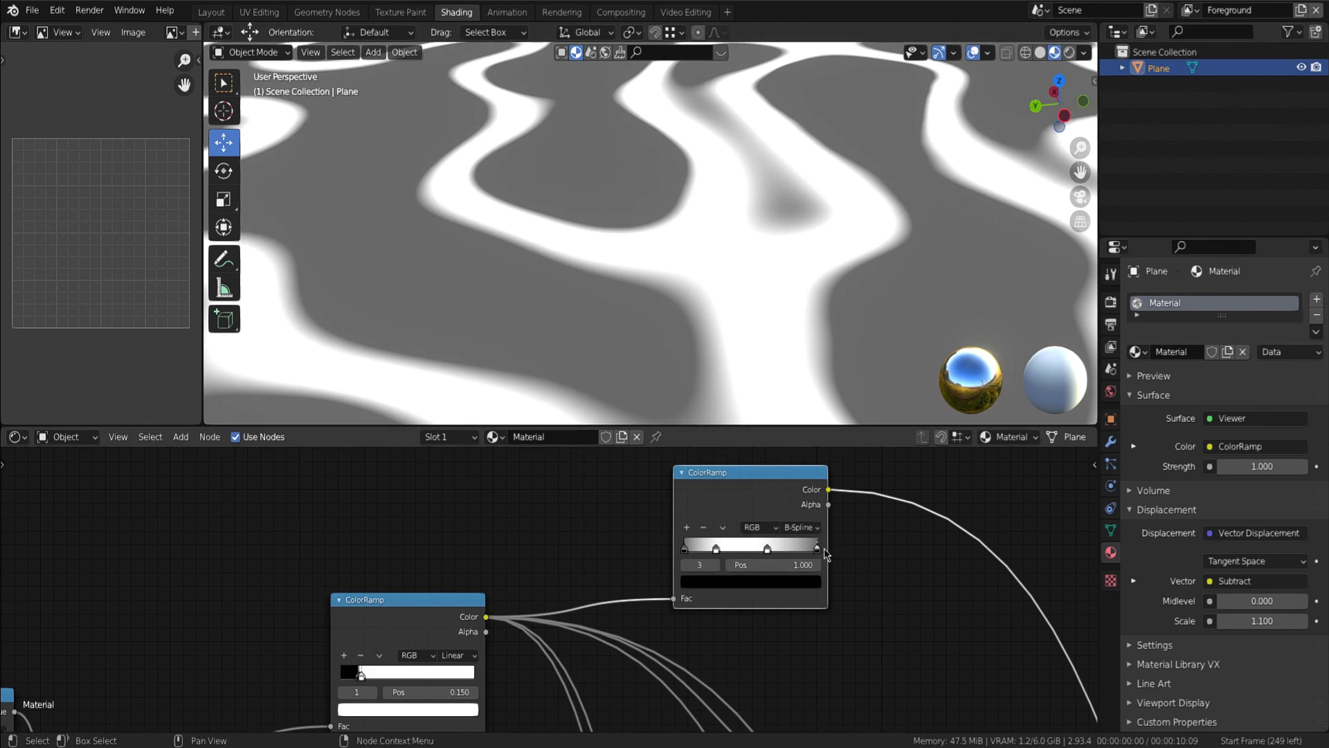
{"action": "left_click_drag", "start_coordinate": [819, 551], "coordinate": [816, 552]}
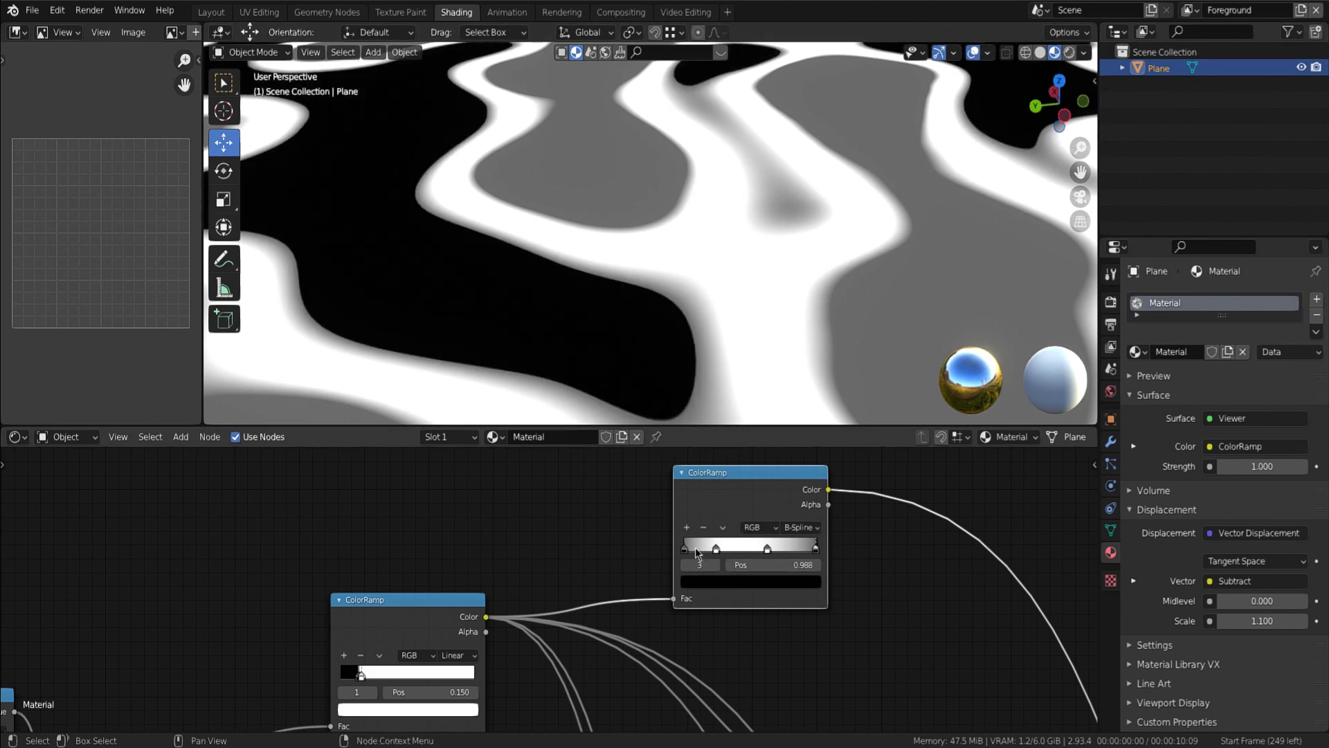
{"action": "left_click_drag", "start_coordinate": [686, 550], "coordinate": [689, 552]}
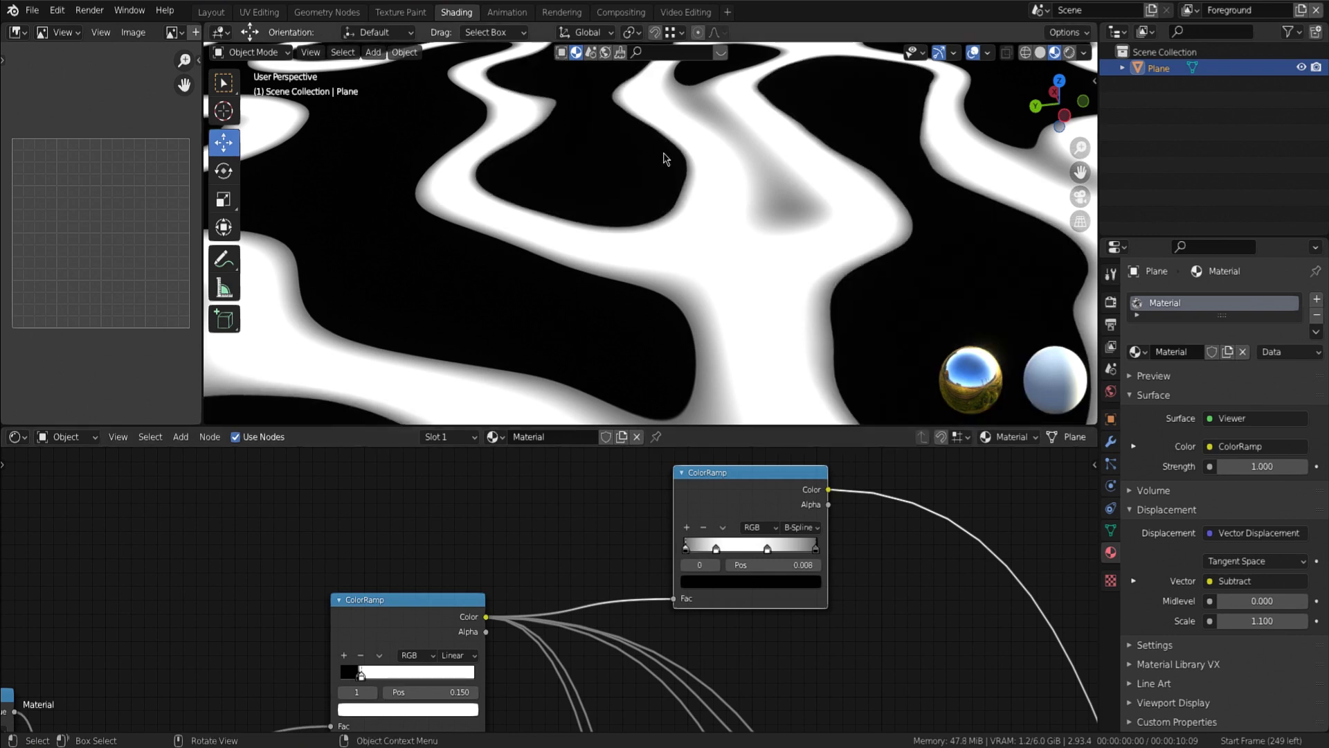
Move the duplicated ColorRamp's black end stops inward, the last to about 0.896, and shift white stop 2 to about 0.717.
{"action": "left_click_drag", "start_coordinate": [686, 552], "coordinate": [710, 554]}
{"action": "left_click_drag", "start_coordinate": [695, 554], "coordinate": [699, 554]}
{"action": "left_click_drag", "start_coordinate": [813, 551], "coordinate": [802, 553]}
{"action": "scroll", "coordinate": [632, 190], "scroll_direction": "down", "scroll_amount": 5}
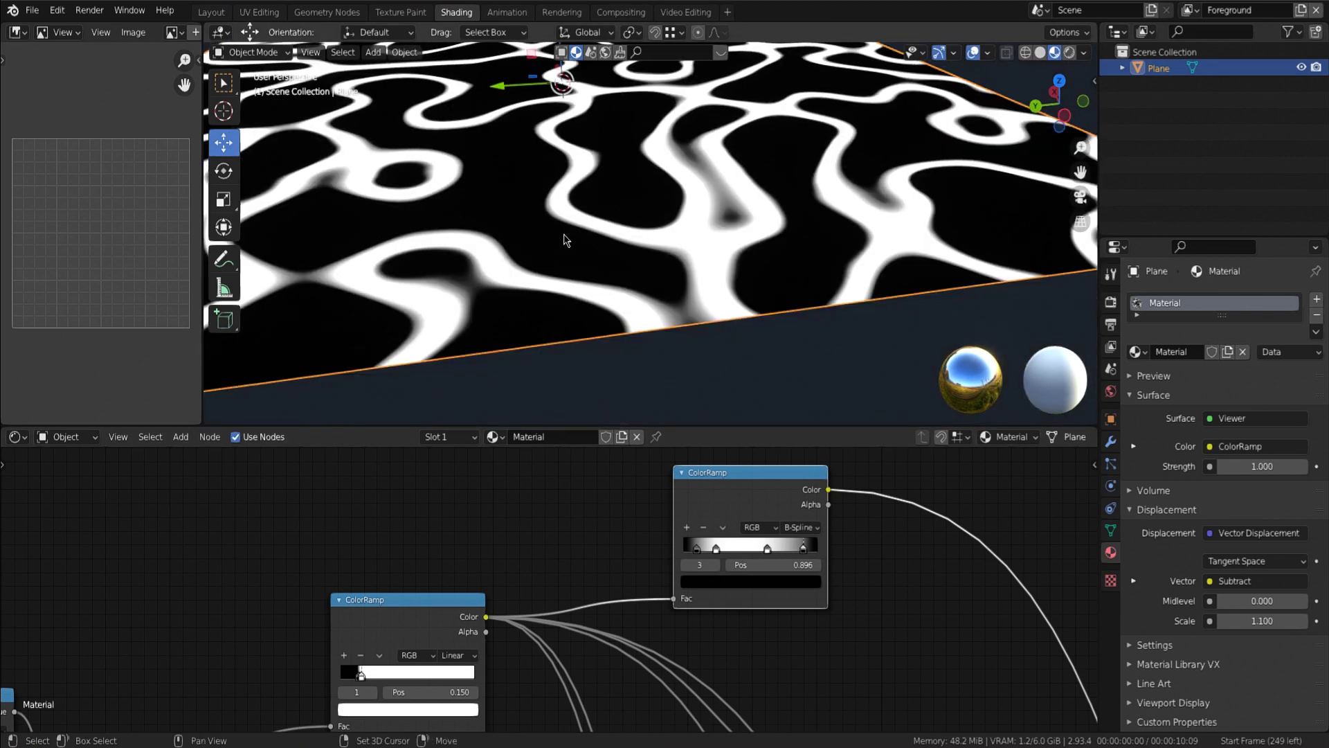
{"action": "middle_click_drag", "start_coordinate": [565, 239], "coordinate": [640, 275], "text": "shift"}
{"action": "scroll", "coordinate": [641, 276], "scroll_direction": "up", "scroll_amount": 3}
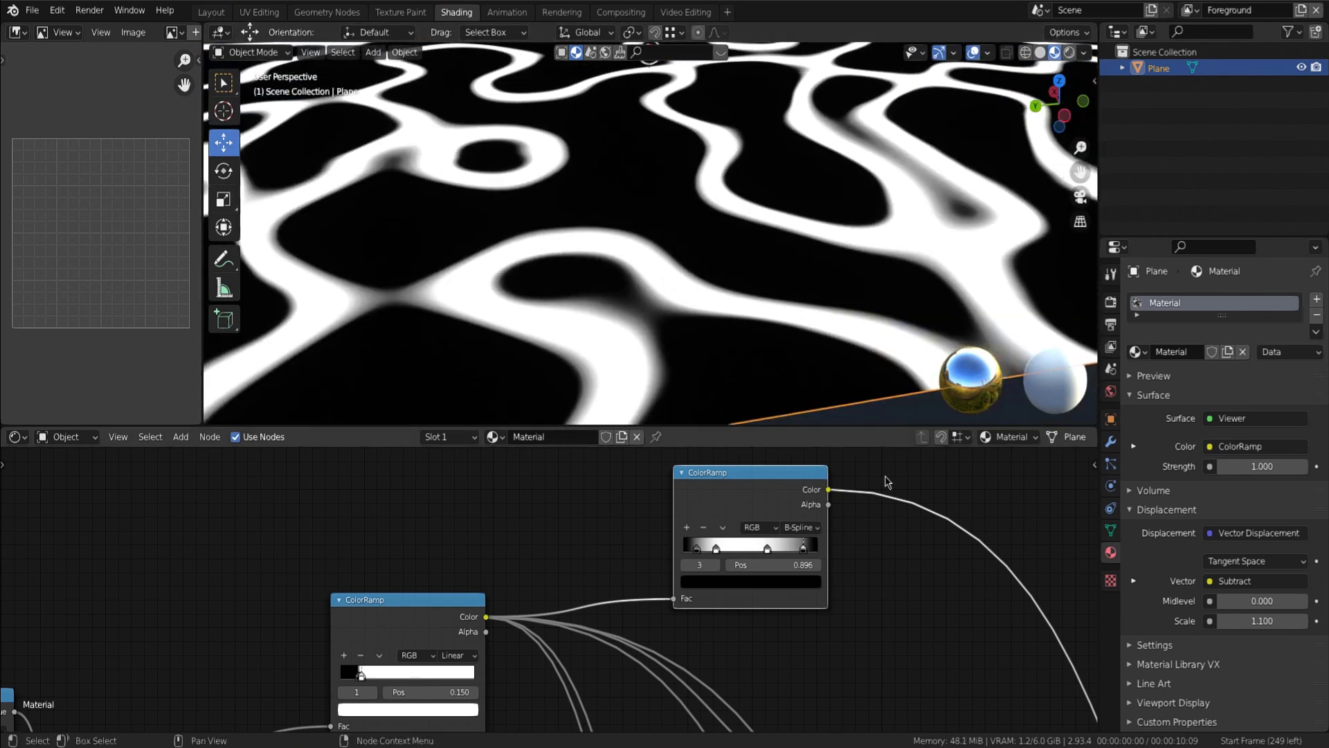
{"action": "mouse_move", "coordinate": [768, 550]}
{"action": "left_mouse_down"}
{"action": "mouse_move", "coordinate": [801, 548]}
{"action": "mouse_move", "coordinate": [786, 549]}
{"action": "left_mouse_up"}
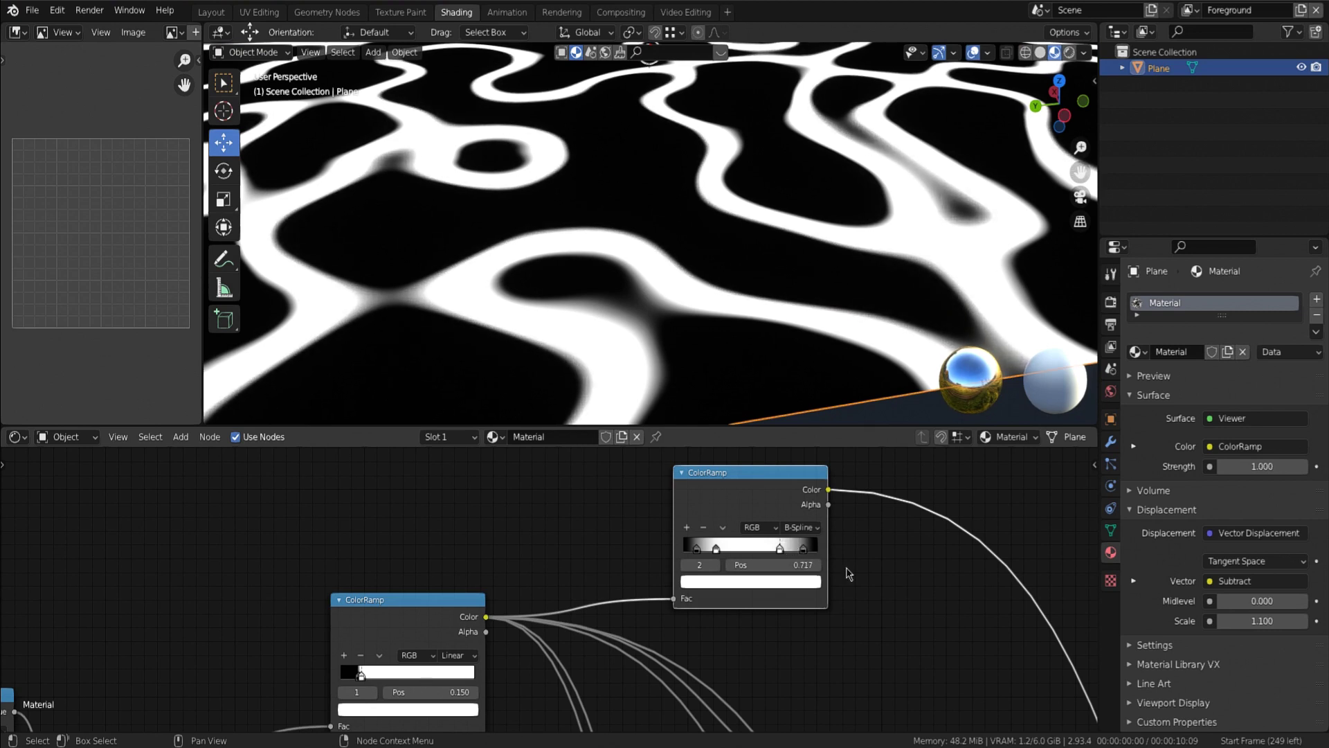
Move the Principled BSDF, Viewer and Material Output nodes farther from the base color Mix node to make room.
{"action": "scroll", "coordinate": [848, 573], "scroll_direction": "down", "scroll_amount": 10}
{"action": "middle_click_drag", "start_coordinate": [853, 620], "coordinate": [675, 526]}
{"action": "scroll", "coordinate": [767, 557], "scroll_direction": "up", "scroll_amount": 5}
{"action": "scroll", "coordinate": [831, 580], "scroll_direction": "down", "scroll_amount": 3}
{"action": "middle_click_drag", "start_coordinate": [952, 582], "coordinate": [853, 490]}
{"action": "scroll", "coordinate": [891, 540], "scroll_direction": "up", "scroll_amount": 1}
{"action": "scroll", "coordinate": [891, 544], "scroll_direction": "down", "scroll_amount": 1}
{"action": "scroll", "coordinate": [849, 526], "scroll_direction": "down", "scroll_amount": 4}
{"action": "middle_click_drag", "start_coordinate": [849, 564], "coordinate": [845, 570]}
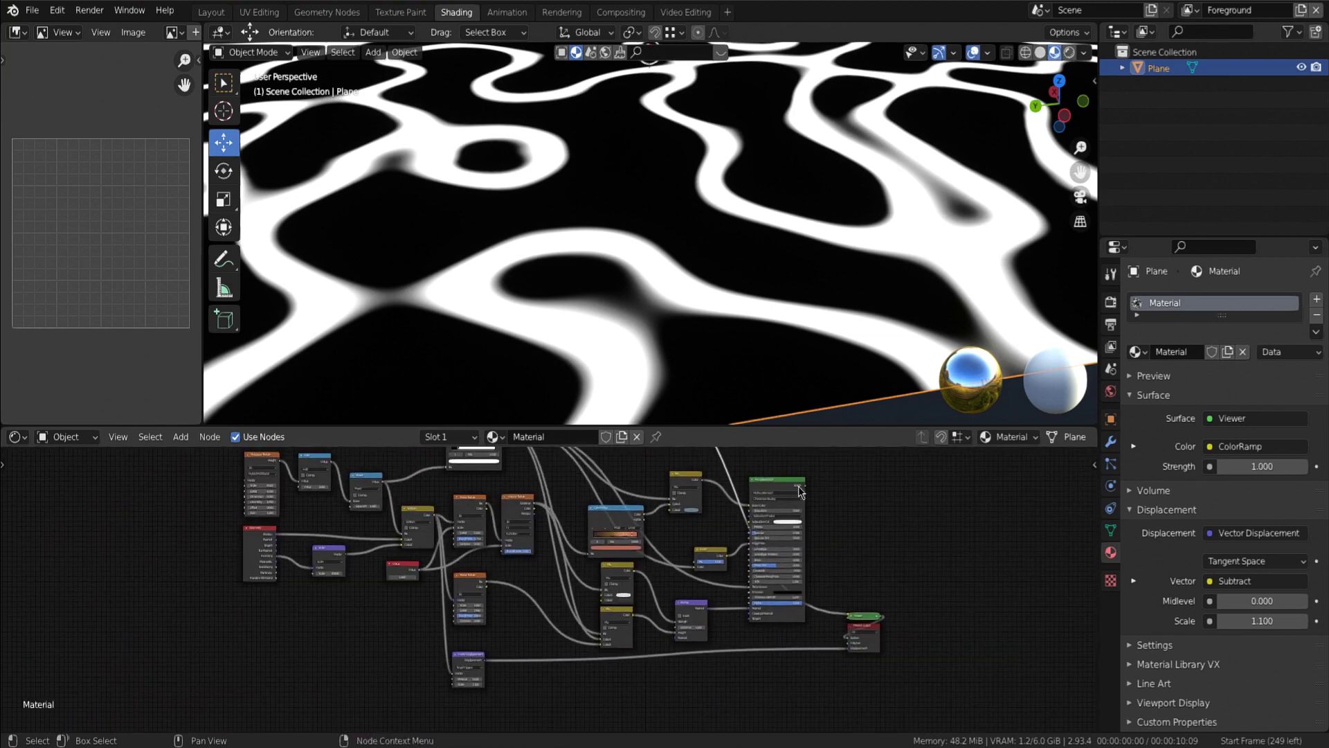
{"action": "key", "text": "b"}
{"action": "left_click_drag", "start_coordinate": [966, 692], "coordinate": [844, 490]}
{"action": "left_click", "coordinate": [749, 518]}
{"action": "middle_click_drag", "start_coordinate": [717, 503], "coordinate": [722, 563], "text": "shift"}
{"action": "scroll", "coordinate": [722, 557], "scroll_direction": "up", "scroll_amount": 2}
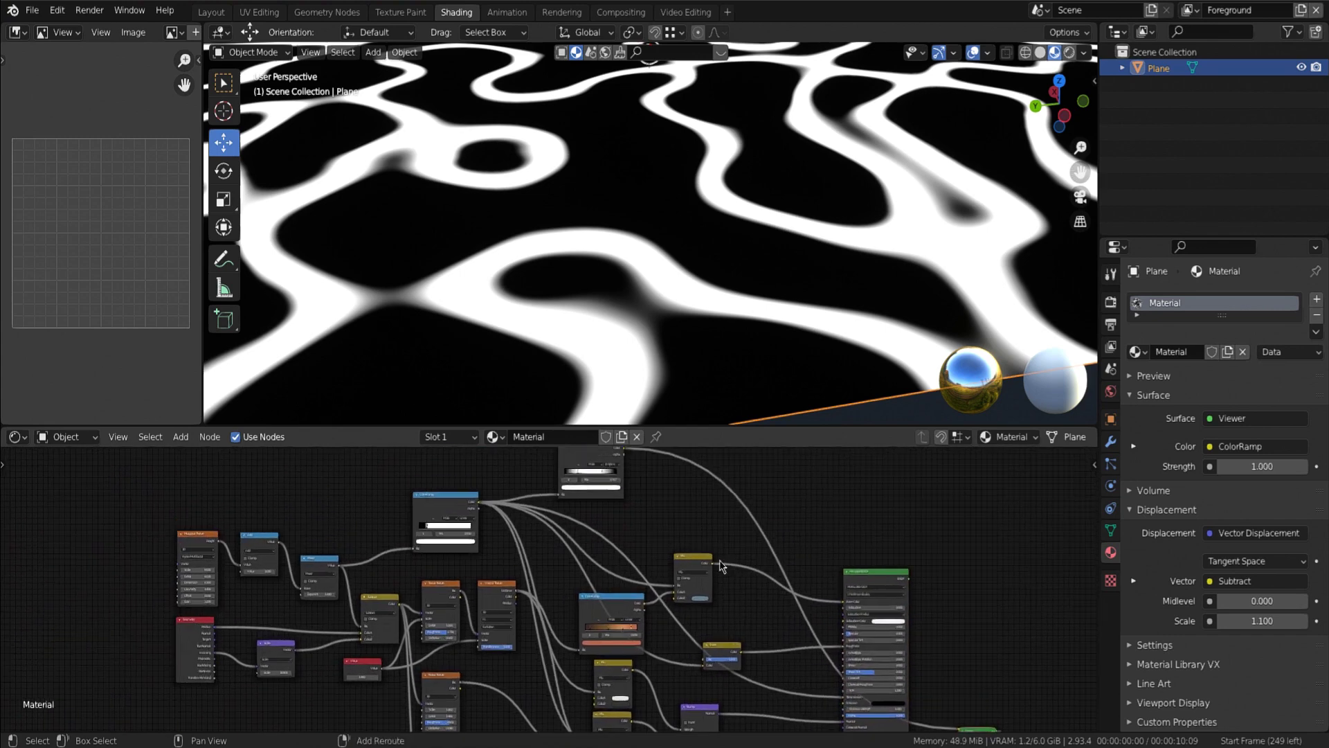
{"action": "scroll", "coordinate": [758, 567], "scroll_direction": "up", "scroll_amount": 5}
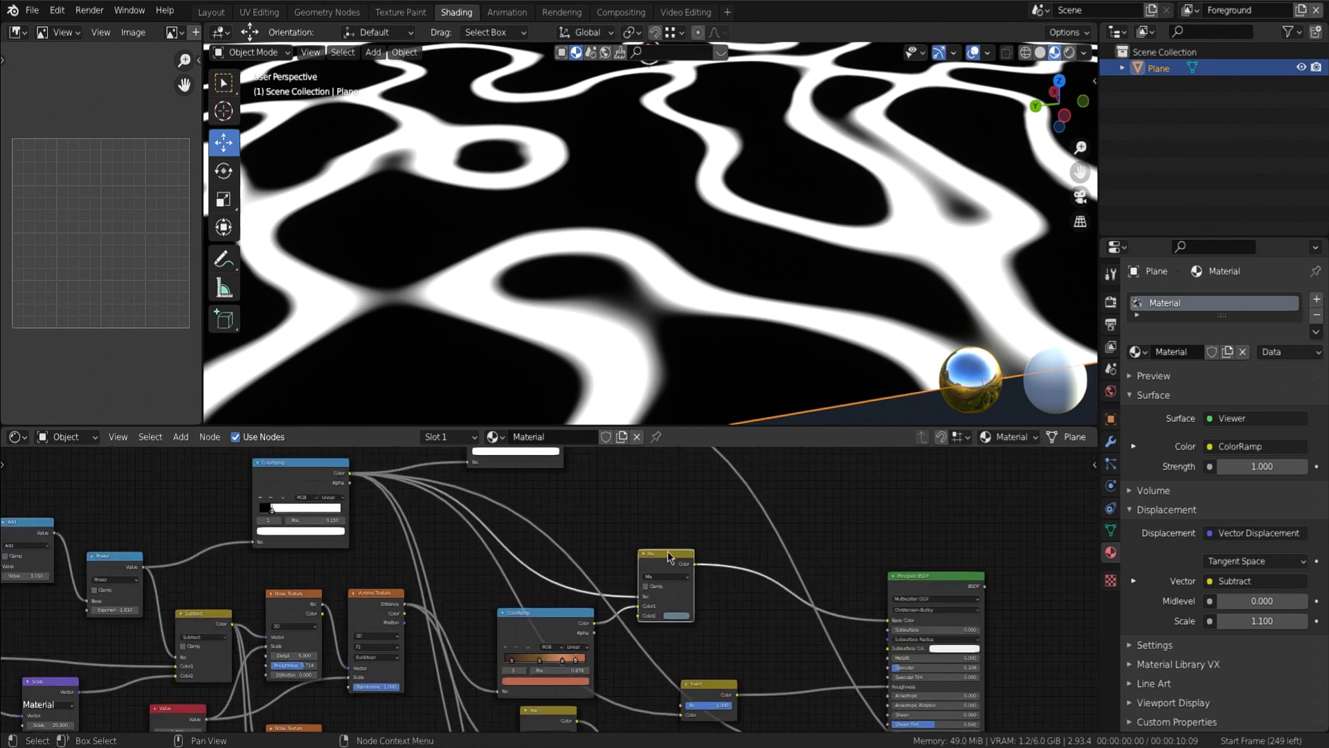
Duplicate the base color Mix node, insert it before the Principled BSDF, and drive its factor with the shoreline ColorRamp's color.
{"action": "key", "text": "shift+d"}
{"action": "left_click", "coordinate": [768, 573]}
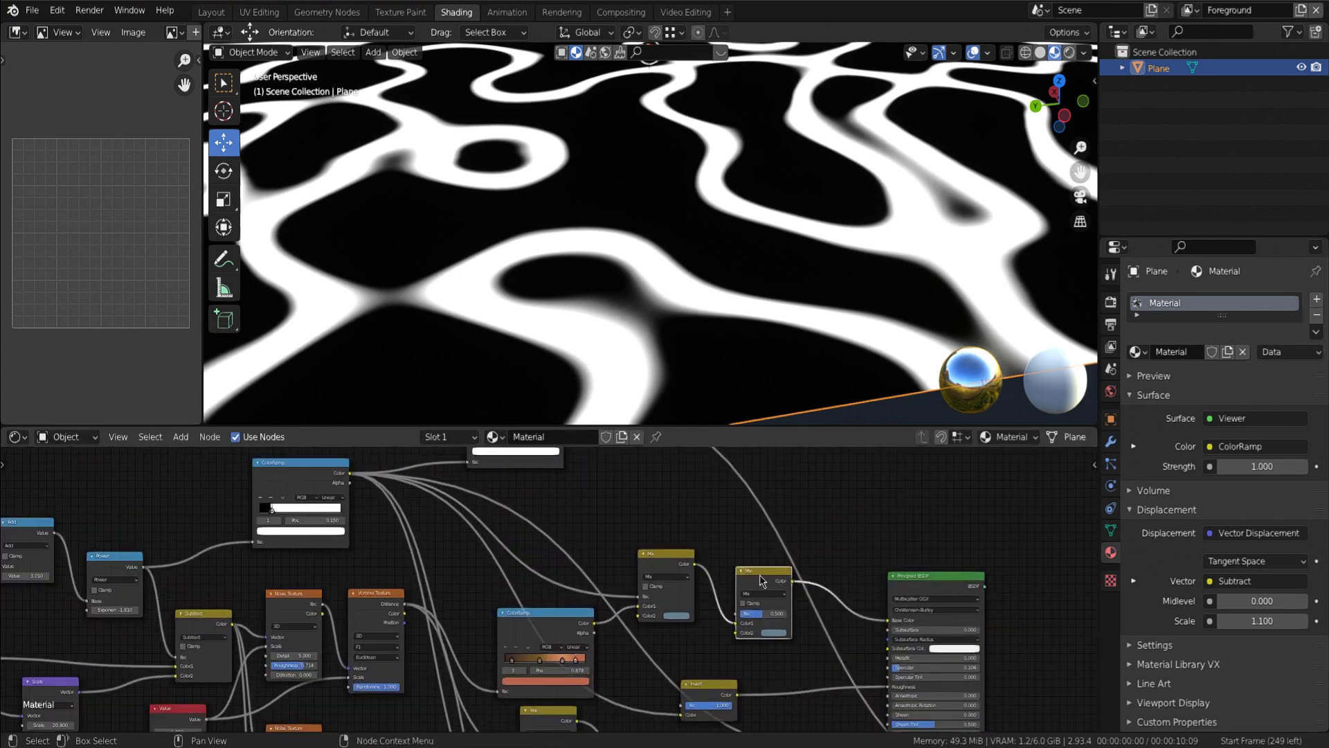
{"action": "left_click_drag", "start_coordinate": [759, 575], "coordinate": [806, 546]}
{"action": "scroll", "coordinate": [807, 546], "scroll_direction": "down", "scroll_amount": 1}
{"action": "middle_click_drag", "start_coordinate": [803, 547], "coordinate": [749, 624]}
{"action": "scroll", "coordinate": [760, 574], "scroll_direction": "down", "scroll_amount": 2}
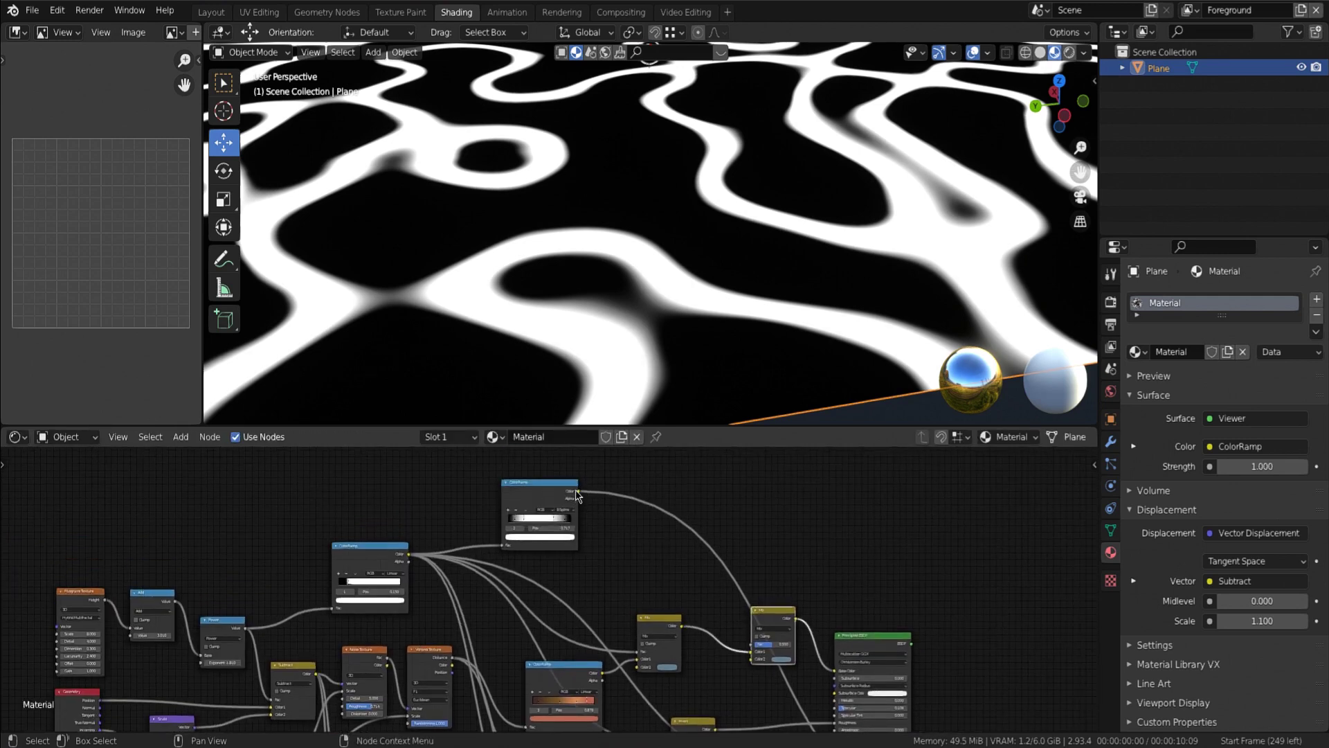
{"action": "left_click_drag", "start_coordinate": [577, 491], "coordinate": [751, 645]}
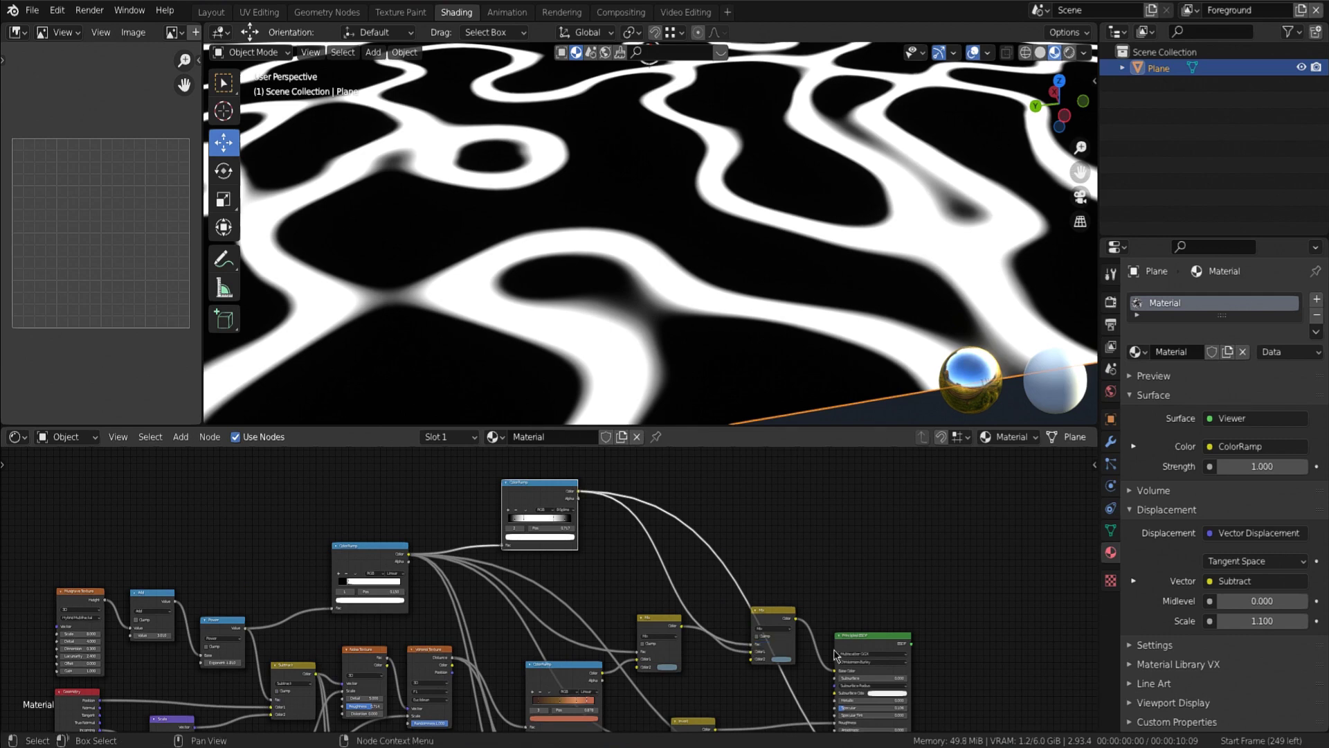
Set the new Mix node's Color2 to bright orange with hue 0.069, saturation 0.877 and value 0.815.
{"action": "scroll", "coordinate": [798, 654], "scroll_direction": "up", "scroll_amount": 2}
{"action": "middle_click_drag", "start_coordinate": [799, 654], "coordinate": [796, 602]}
{"action": "scroll", "coordinate": [775, 606], "scroll_direction": "up", "scroll_amount": 1}
{"action": "left_click", "coordinate": [776, 608]}
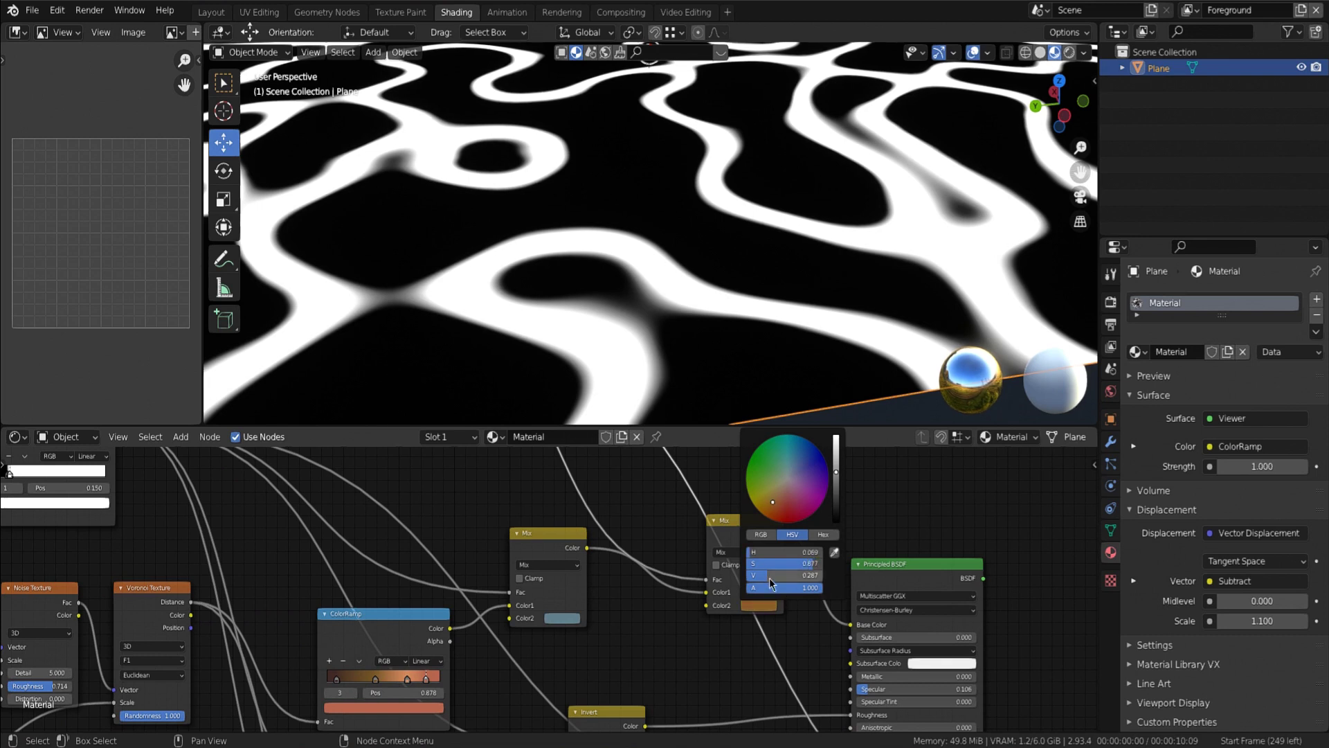
{"action": "left_click_drag", "start_coordinate": [836, 470], "coordinate": [836, 451]}
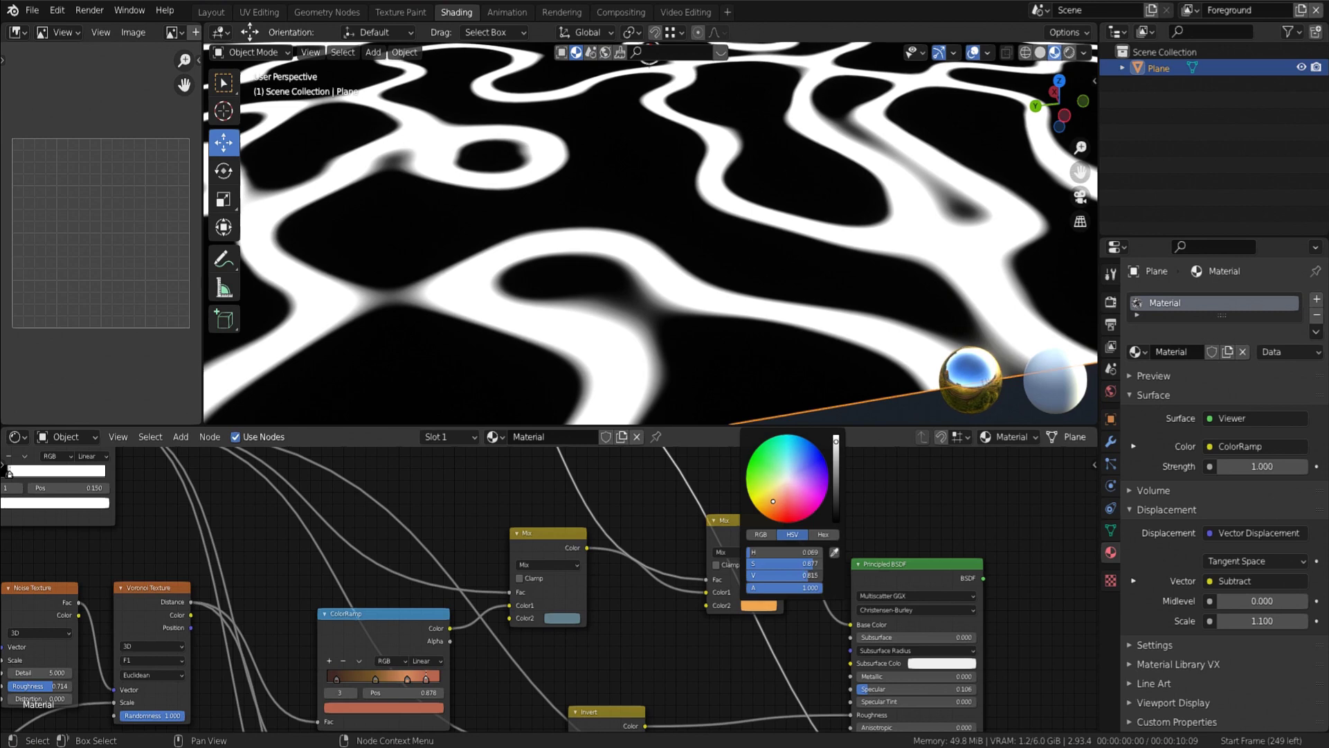
Switch the plane's preview from the shoreline mask back to the Principled BSDF output.
{"action": "scroll", "coordinate": [625, 539], "scroll_direction": "down", "scroll_amount": 4}
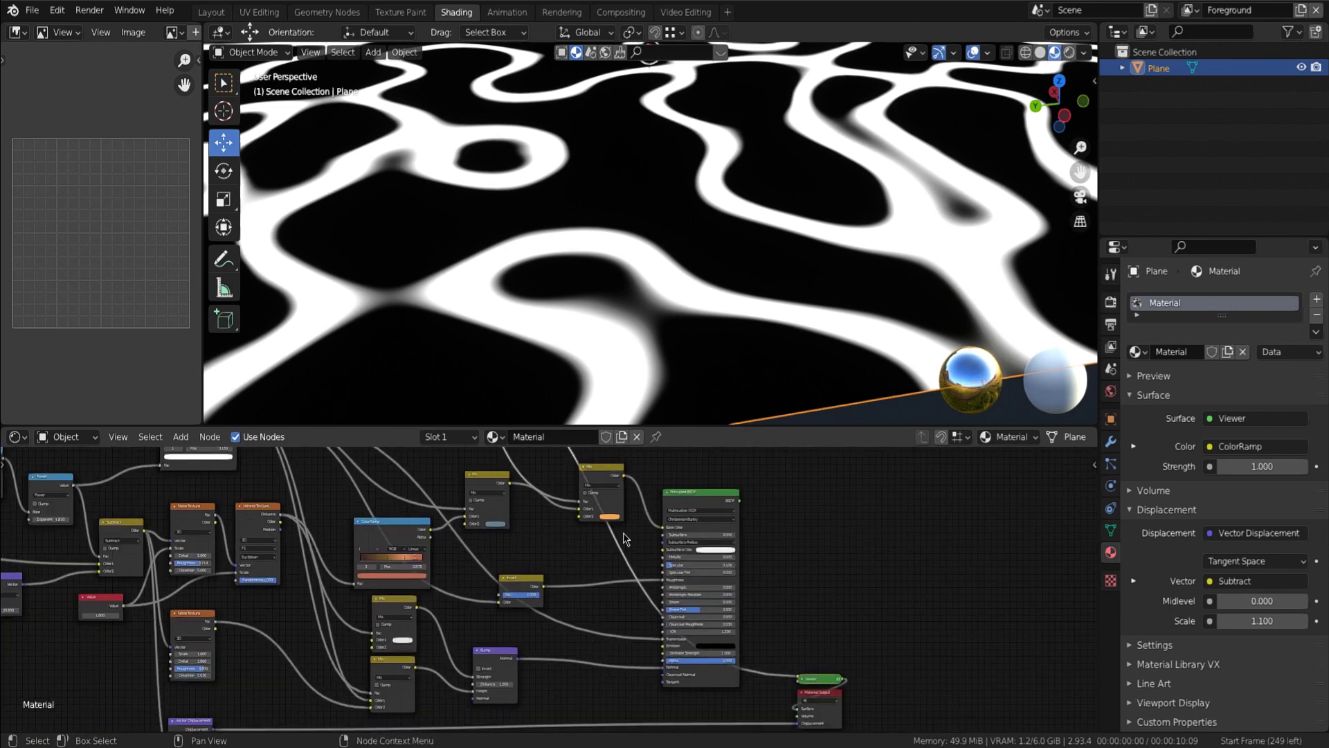
{"action": "scroll", "coordinate": [801, 554], "scroll_direction": "down", "scroll_amount": 1}
{"action": "left_click", "coordinate": [689, 513], "text": "ctrl+shift"}
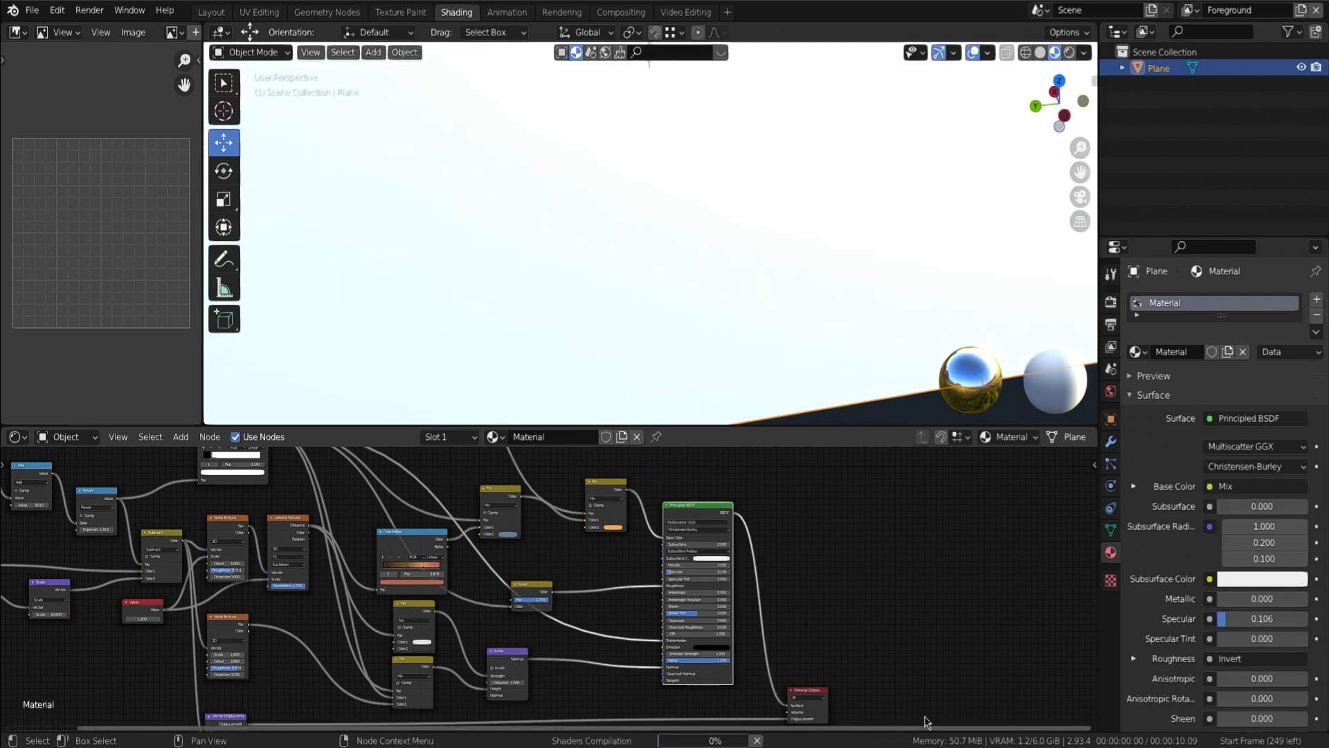
Nudge the shoreline Mix and Vector Displacement nodes into tidier positions, and inspect the orange shoreline on the plane.
{"action": "left_click_drag", "start_coordinate": [600, 482], "coordinate": [611, 471]}
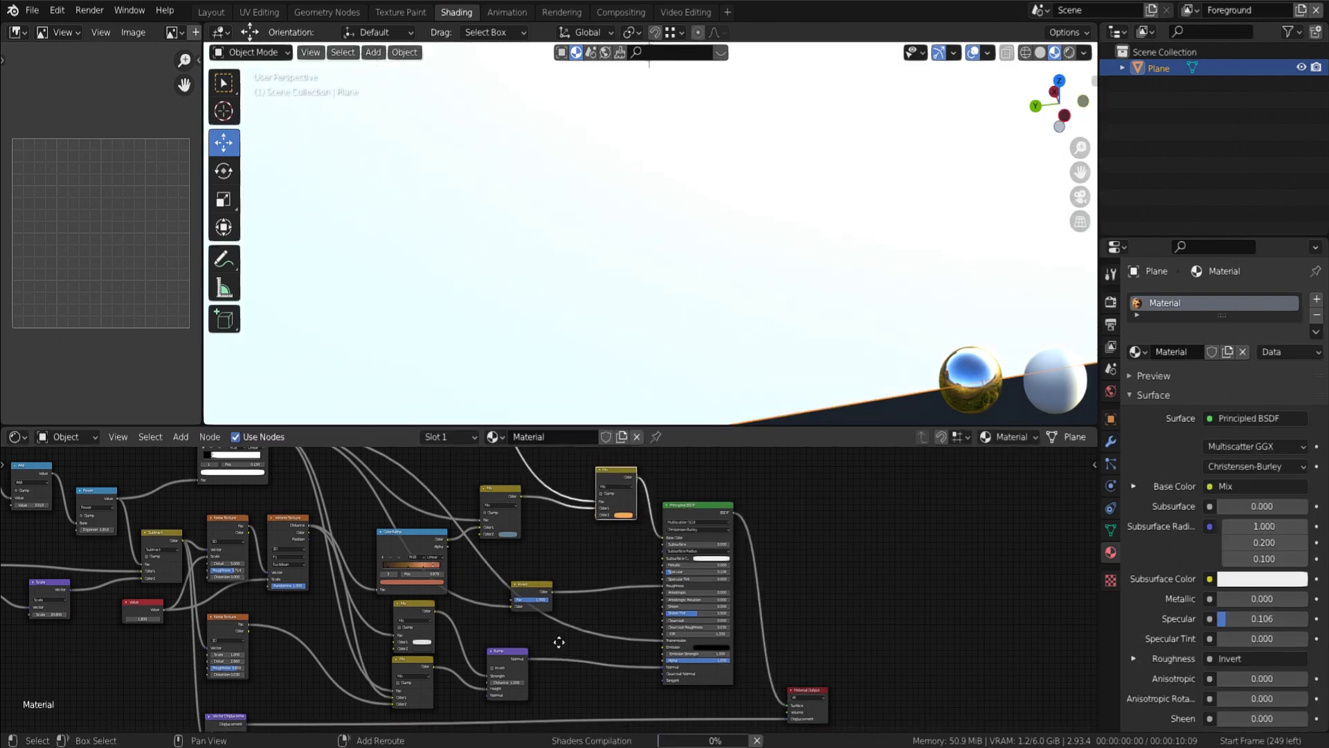
{"action": "middle_click_drag", "start_coordinate": [559, 642], "coordinate": [704, 606]}
{"action": "scroll", "coordinate": [692, 604], "scroll_direction": "down", "scroll_amount": 1}
{"action": "middle_click_drag", "start_coordinate": [433, 664], "coordinate": [469, 663]}
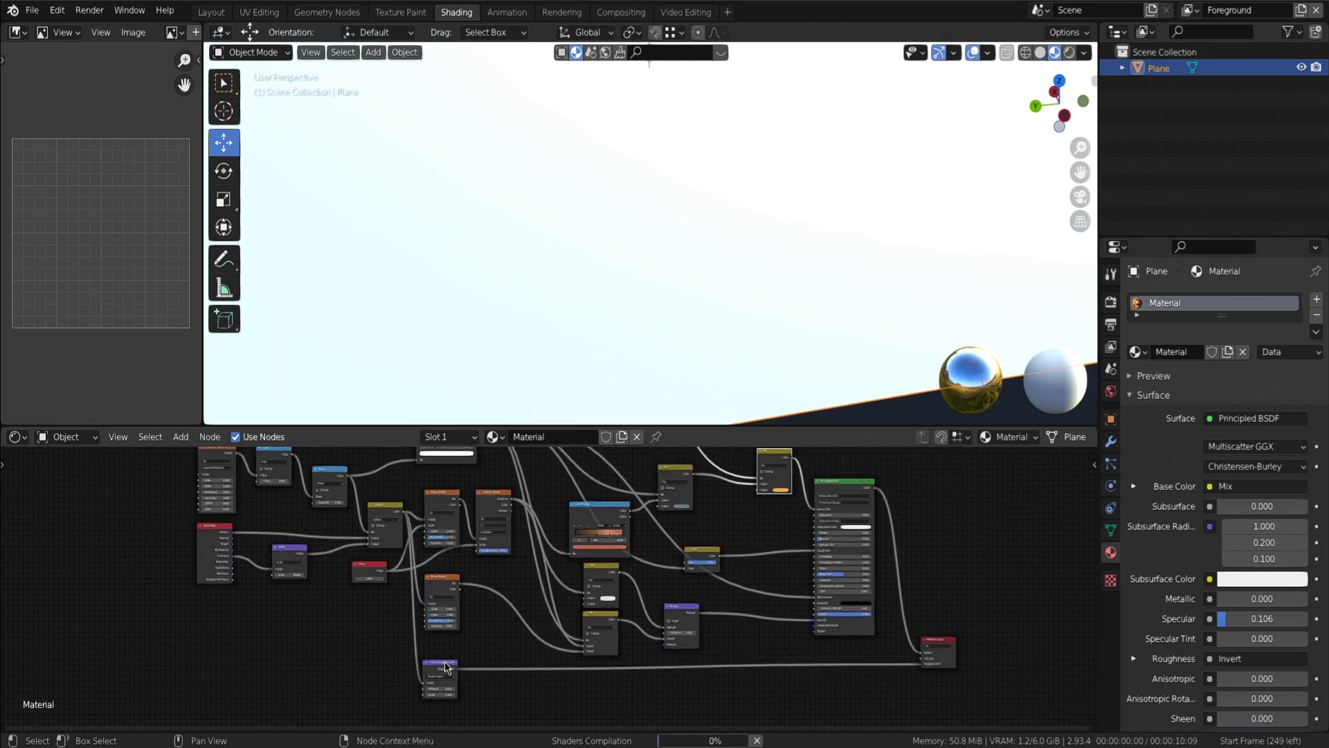
{"action": "left_click_drag", "start_coordinate": [446, 667], "coordinate": [444, 649]}
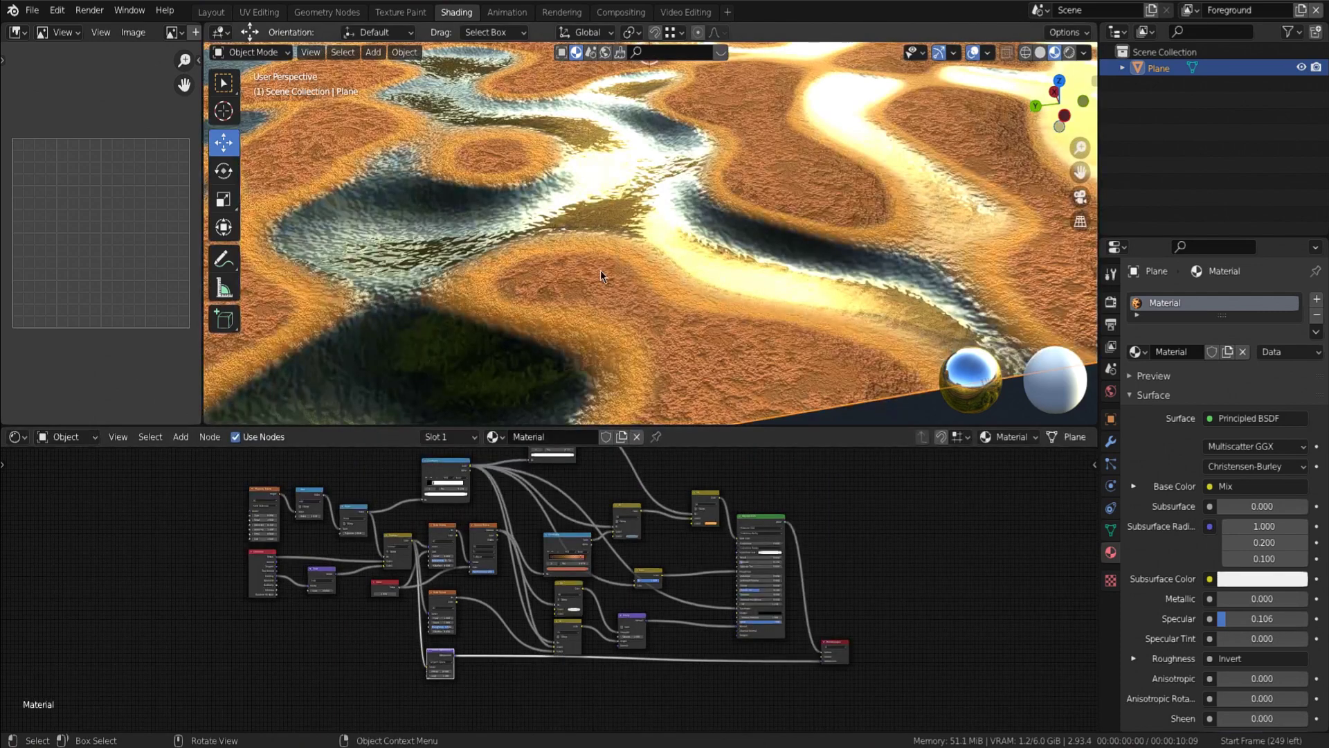
{"action": "middle_click_drag", "start_coordinate": [601, 270], "coordinate": [700, 278]}
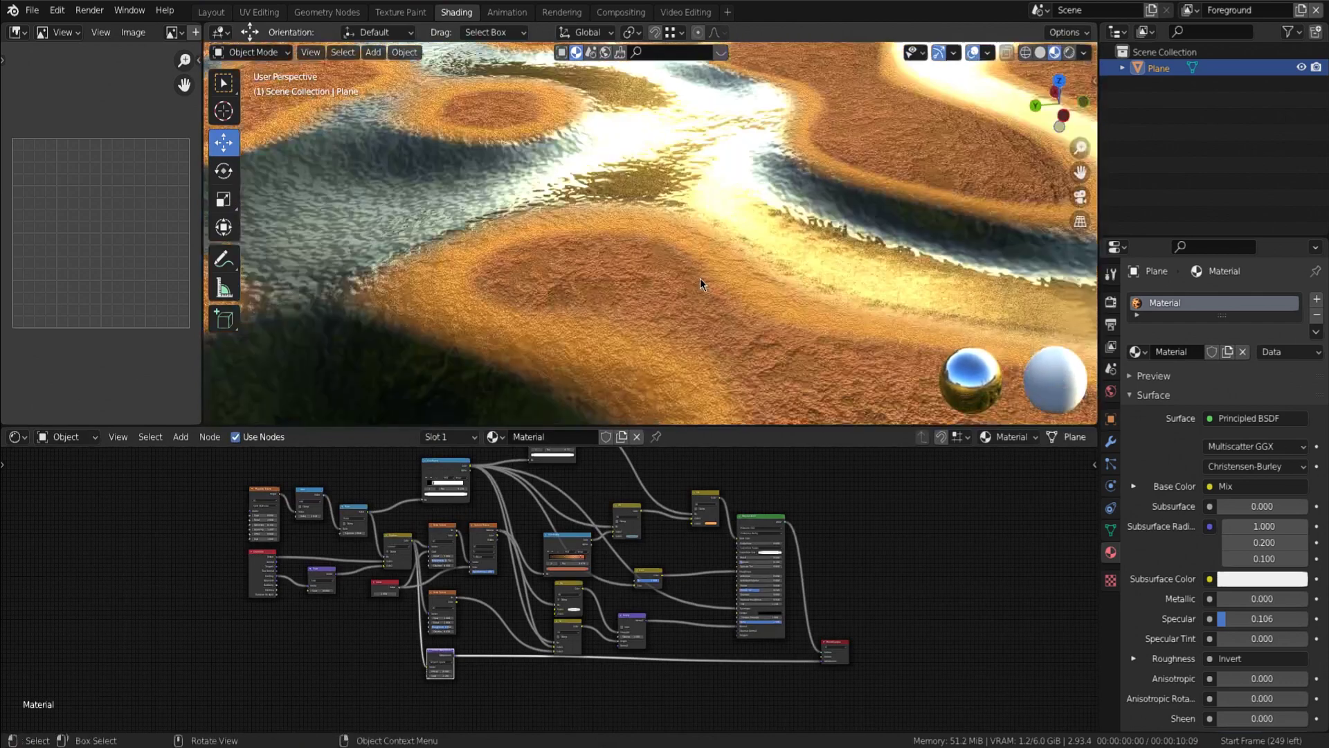
{"action": "middle_click_drag", "start_coordinate": [663, 359], "coordinate": [594, 332], "text": "shift"}
{"action": "scroll", "coordinate": [513, 237], "scroll_direction": "down", "scroll_amount": 4}
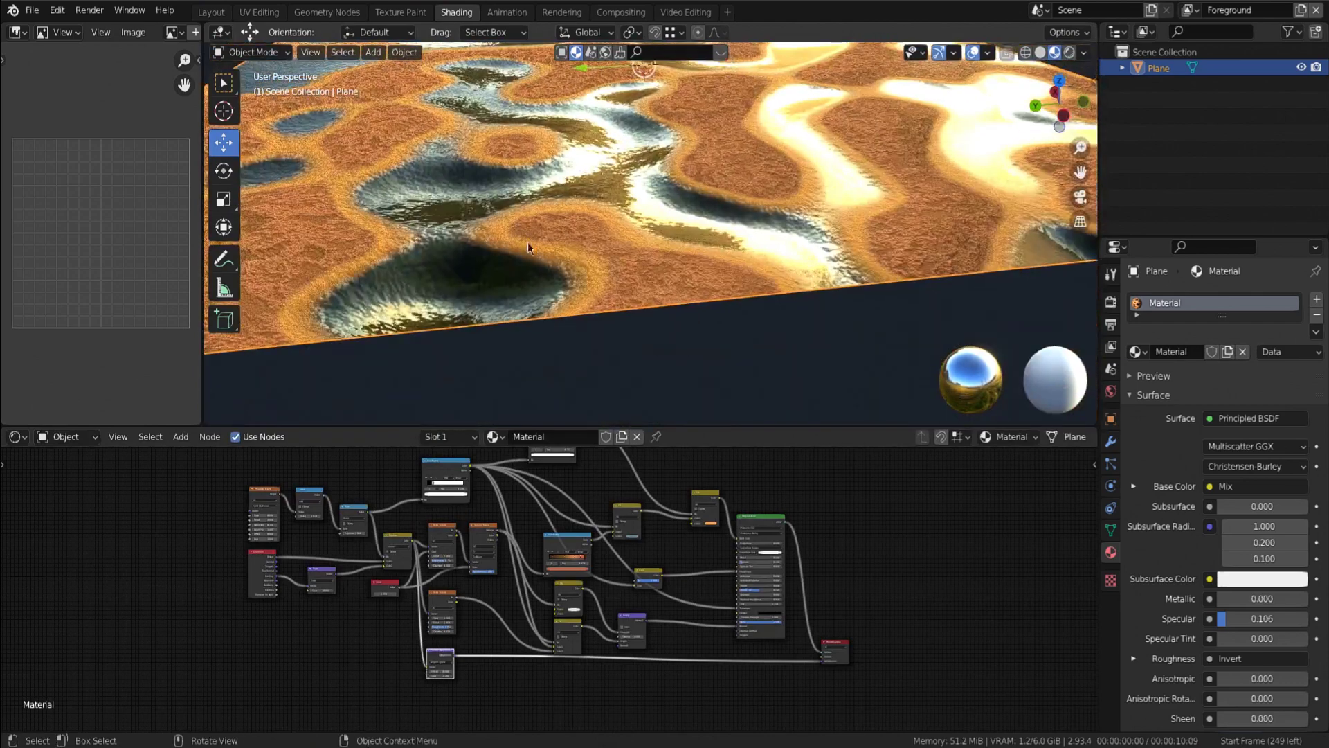
{"action": "scroll", "coordinate": [623, 221], "scroll_direction": "up", "scroll_amount": 3}
{"action": "middle_click_drag", "start_coordinate": [669, 236], "coordinate": [604, 264]}
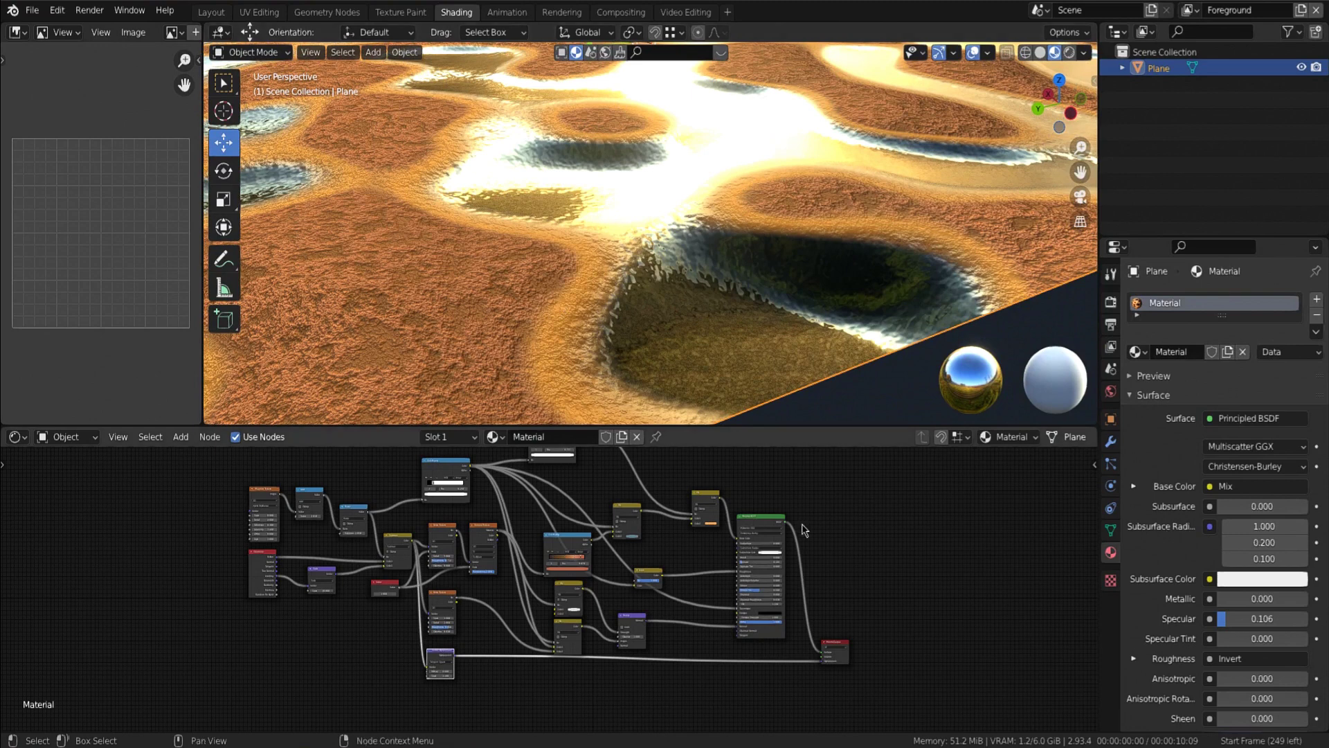
Move the Bump node closer to the Principled BSDF to make room after the Mix nodes that feed it.
{"action": "middle_click_drag", "start_coordinate": [520, 684], "coordinate": [584, 663]}
{"action": "scroll", "coordinate": [589, 637], "scroll_direction": "up", "scroll_amount": 5}
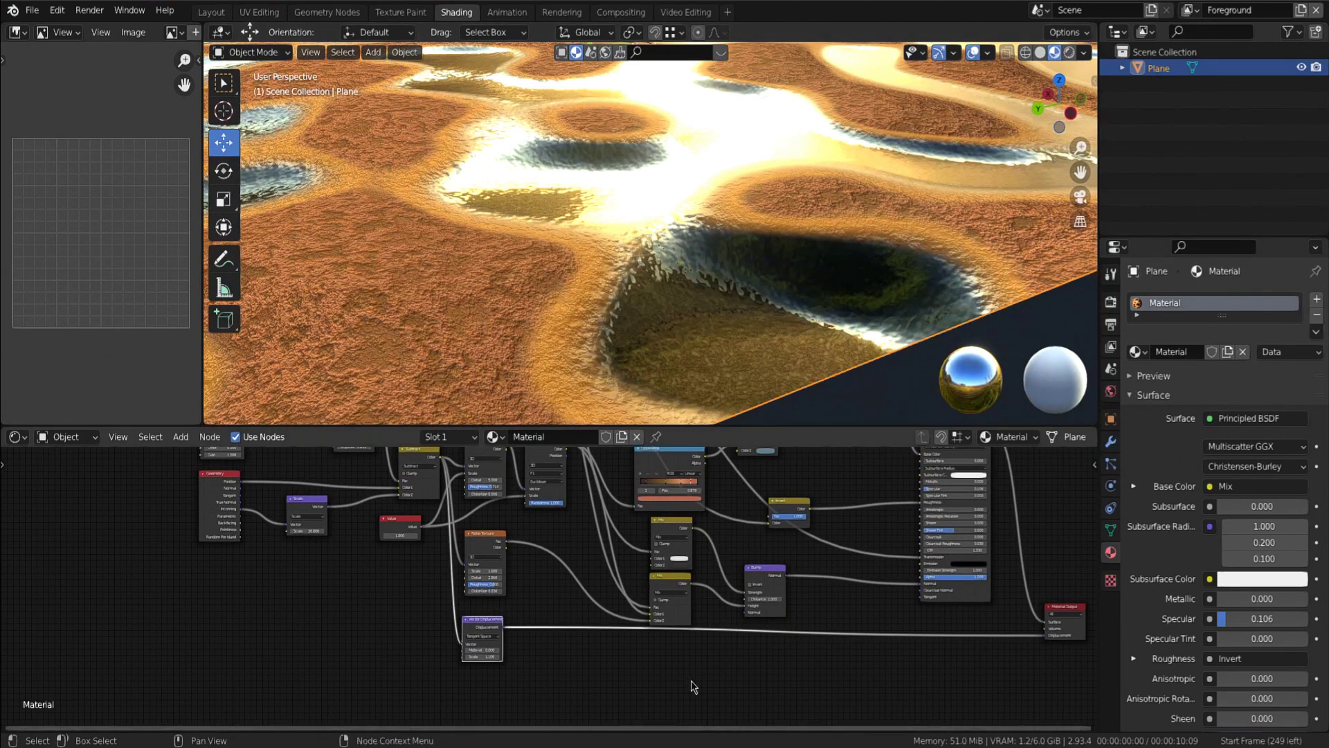
{"action": "middle_click_drag", "start_coordinate": [763, 614], "coordinate": [692, 641]}
{"action": "scroll", "coordinate": [554, 629], "scroll_direction": "up", "scroll_amount": 2}
{"action": "scroll", "coordinate": [612, 625], "scroll_direction": "up", "scroll_amount": 2}
{"action": "scroll", "coordinate": [696, 633], "scroll_direction": "down", "scroll_amount": 2}
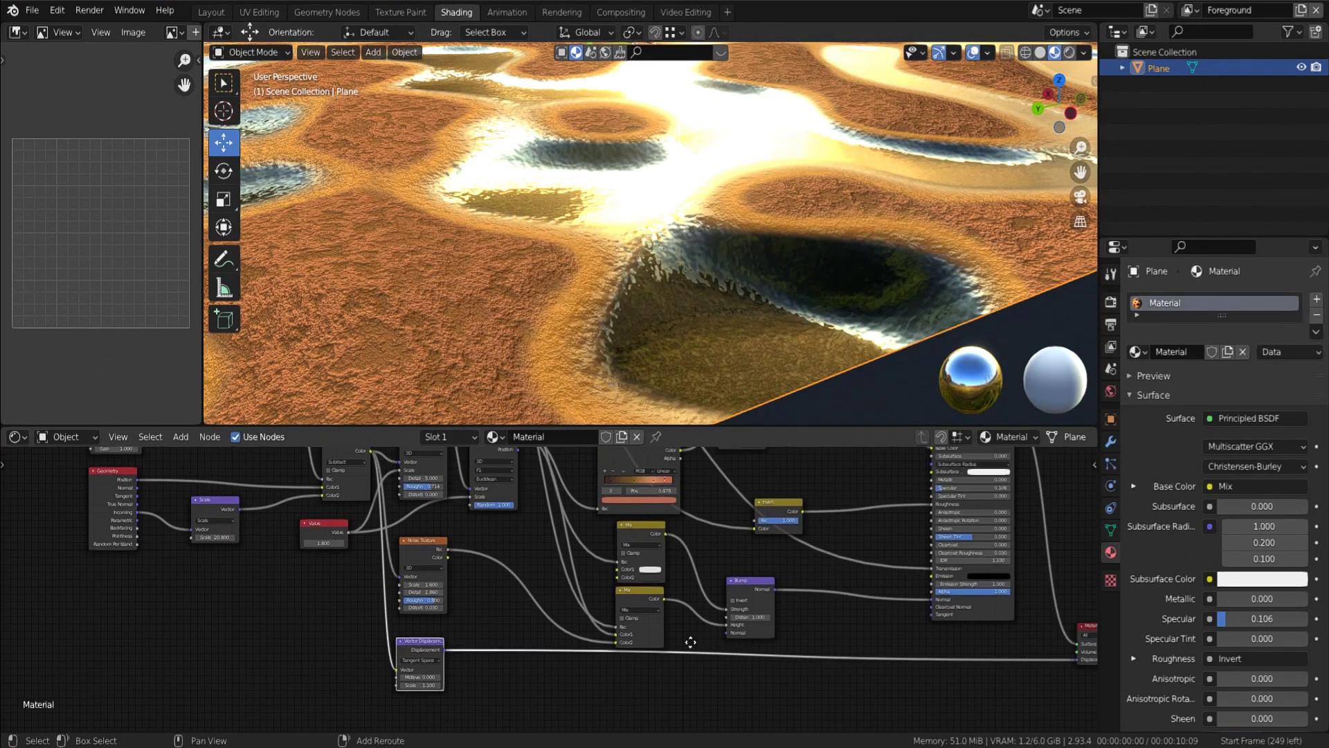
{"action": "middle_click_drag", "start_coordinate": [599, 599], "coordinate": [513, 561]}
{"action": "middle_click_drag", "start_coordinate": [680, 576], "coordinate": [548, 576]}
{"action": "left_click_drag", "start_coordinate": [549, 554], "coordinate": [648, 556]}
Duplicate the Mix node that feeds the Bump height and place the copy below it.
{"action": "middle_click_drag", "start_coordinate": [415, 571], "coordinate": [457, 581]}
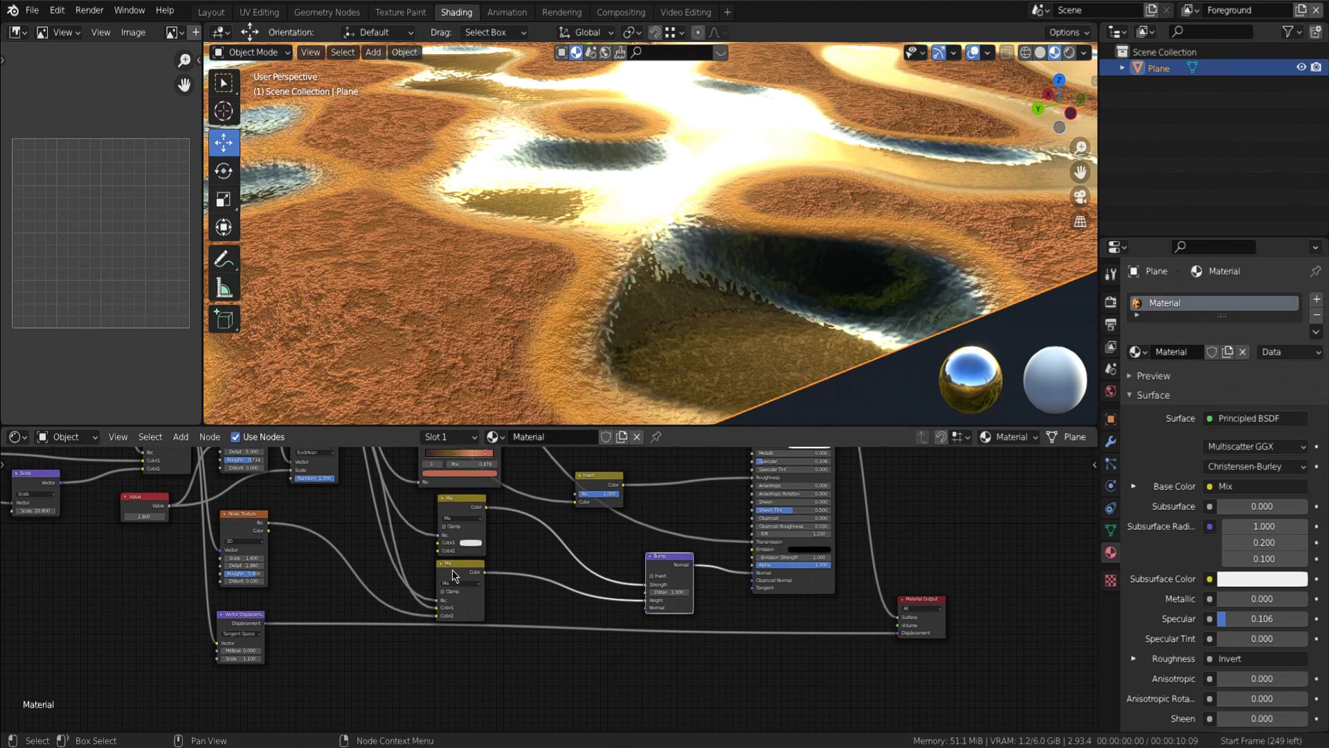
{"action": "key", "text": "shift+d"}
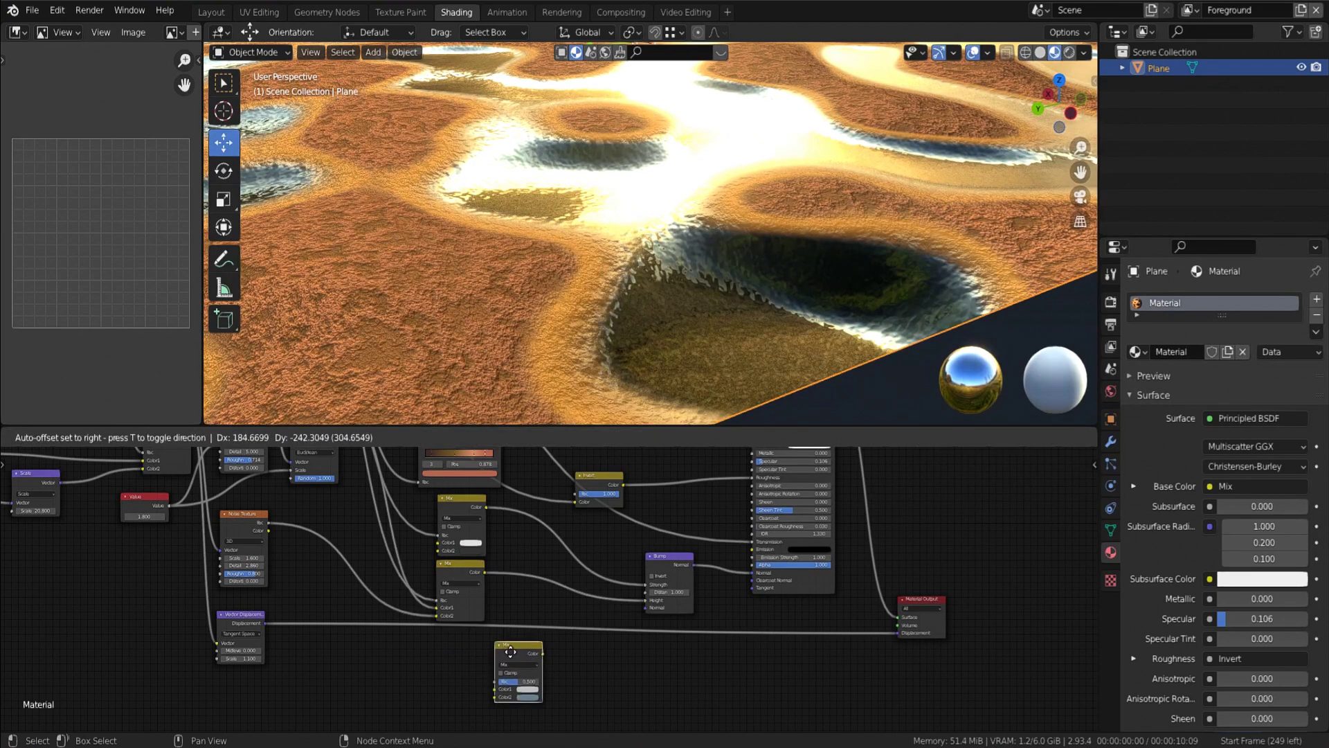
{"action": "left_click", "coordinate": [511, 652]}
Connect the shoreline ColorRamp's color to the factor of the copied Mix node and shift that node toward the Bump node.
{"action": "scroll", "coordinate": [511, 593], "scroll_direction": "down", "scroll_amount": 3}
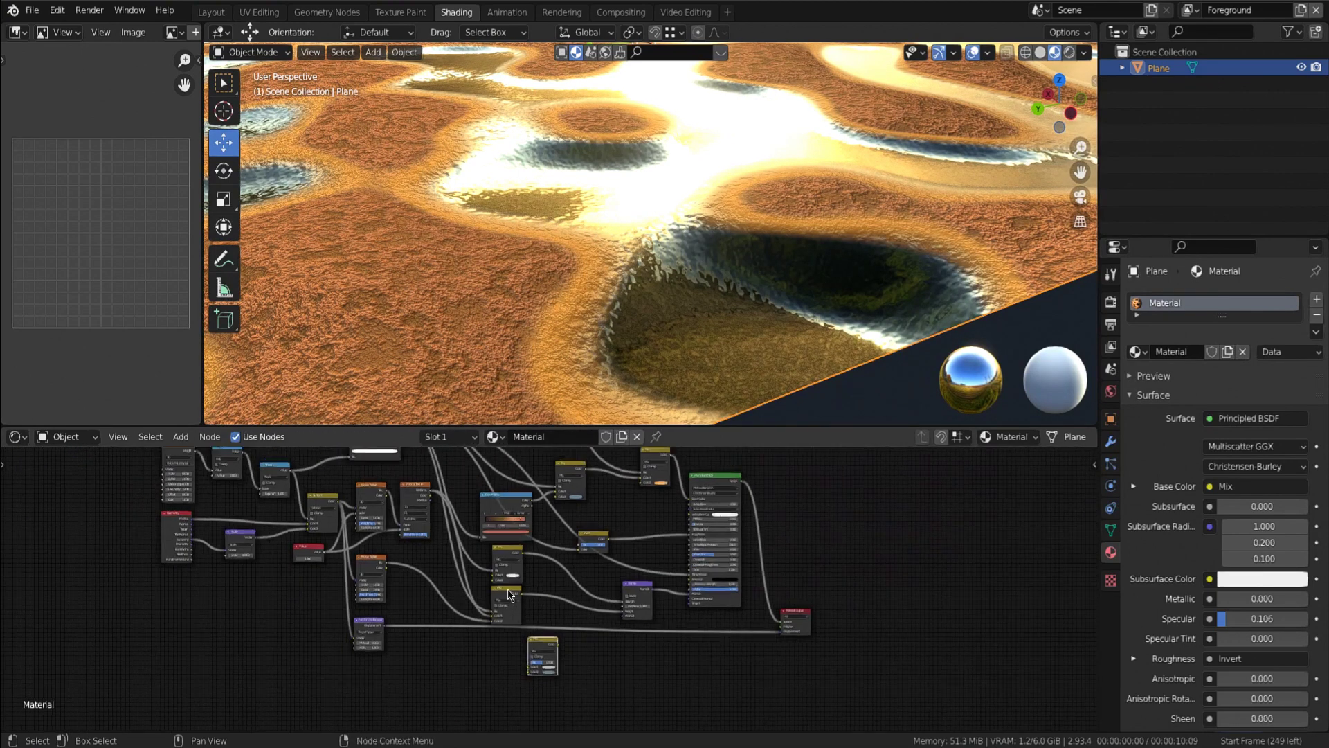
{"action": "scroll", "coordinate": [508, 594], "scroll_direction": "down", "scroll_amount": 2}
{"action": "middle_click_drag", "start_coordinate": [508, 594], "coordinate": [493, 632]}
{"action": "scroll", "coordinate": [486, 575], "scroll_direction": "up", "scroll_amount": 2}
{"action": "scroll", "coordinate": [509, 553], "scroll_direction": "down", "scroll_amount": 1}
{"action": "middle_click_drag", "start_coordinate": [510, 552], "coordinate": [479, 538], "text": "shift"}
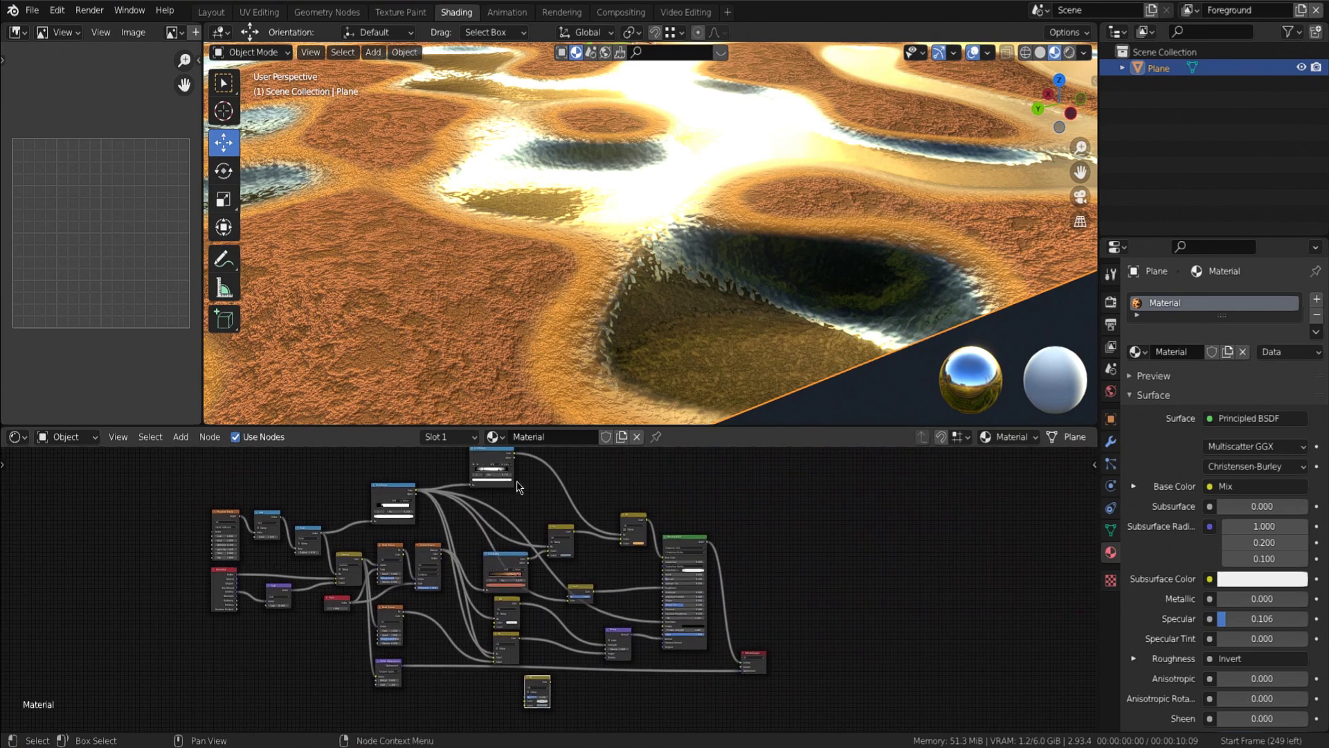
{"action": "left_click_drag", "start_coordinate": [515, 460], "coordinate": [505, 545]}
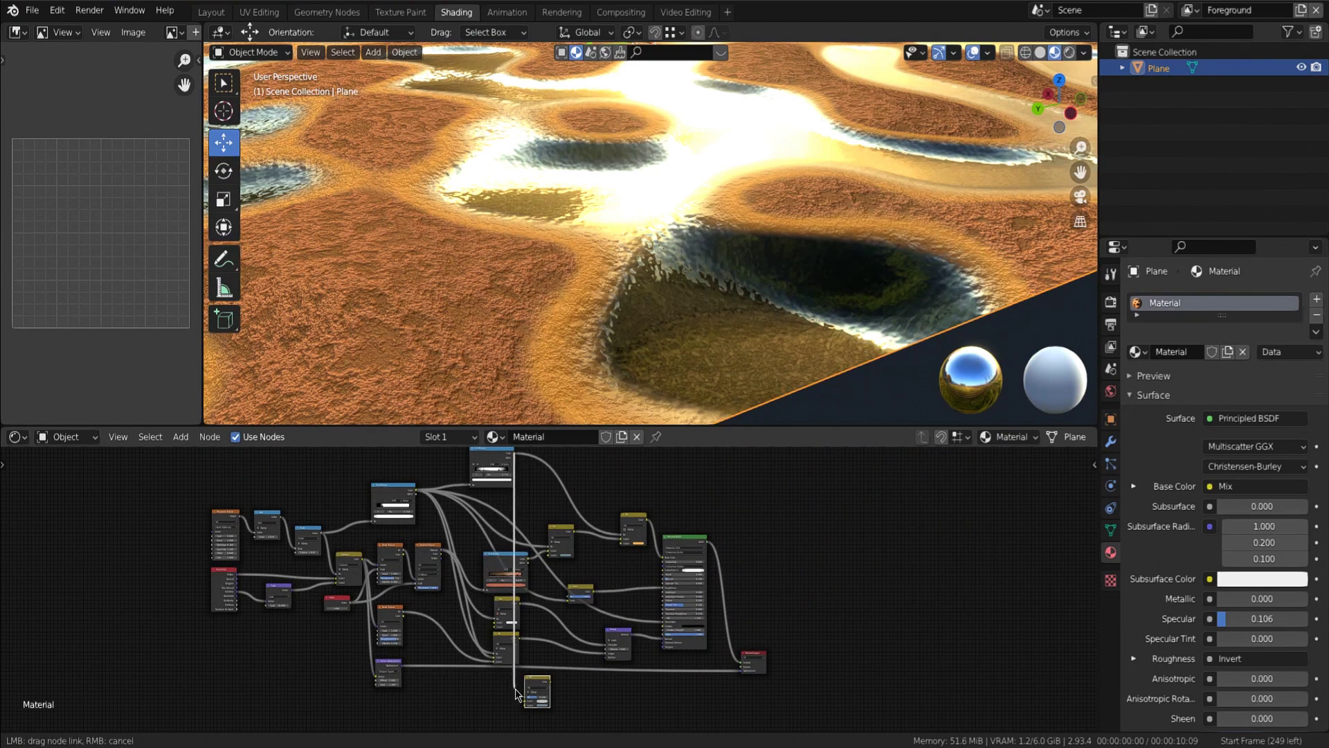
{"action": "left_click_drag", "start_coordinate": [527, 701], "coordinate": [526, 697]}
{"action": "scroll", "coordinate": [563, 703], "scroll_direction": "up", "scroll_amount": 4}
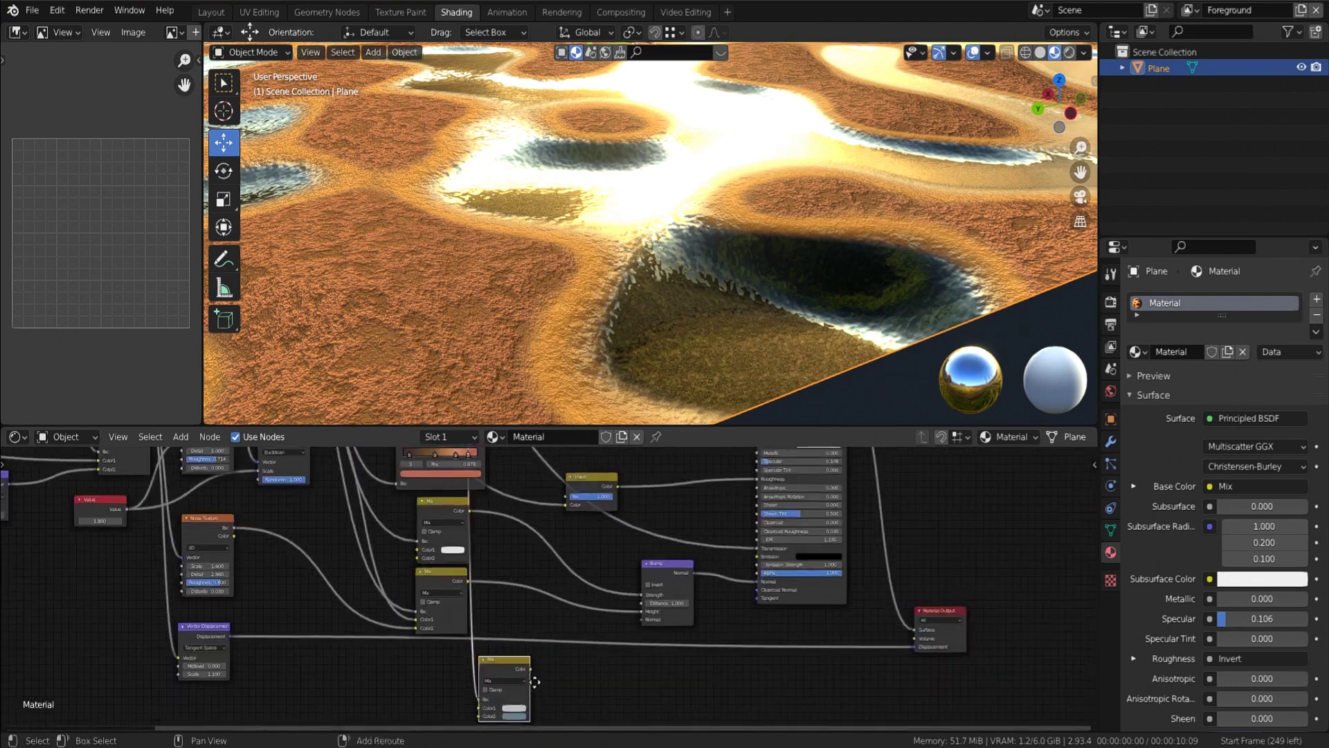
{"action": "middle_click_drag", "start_coordinate": [574, 616], "coordinate": [557, 589]}
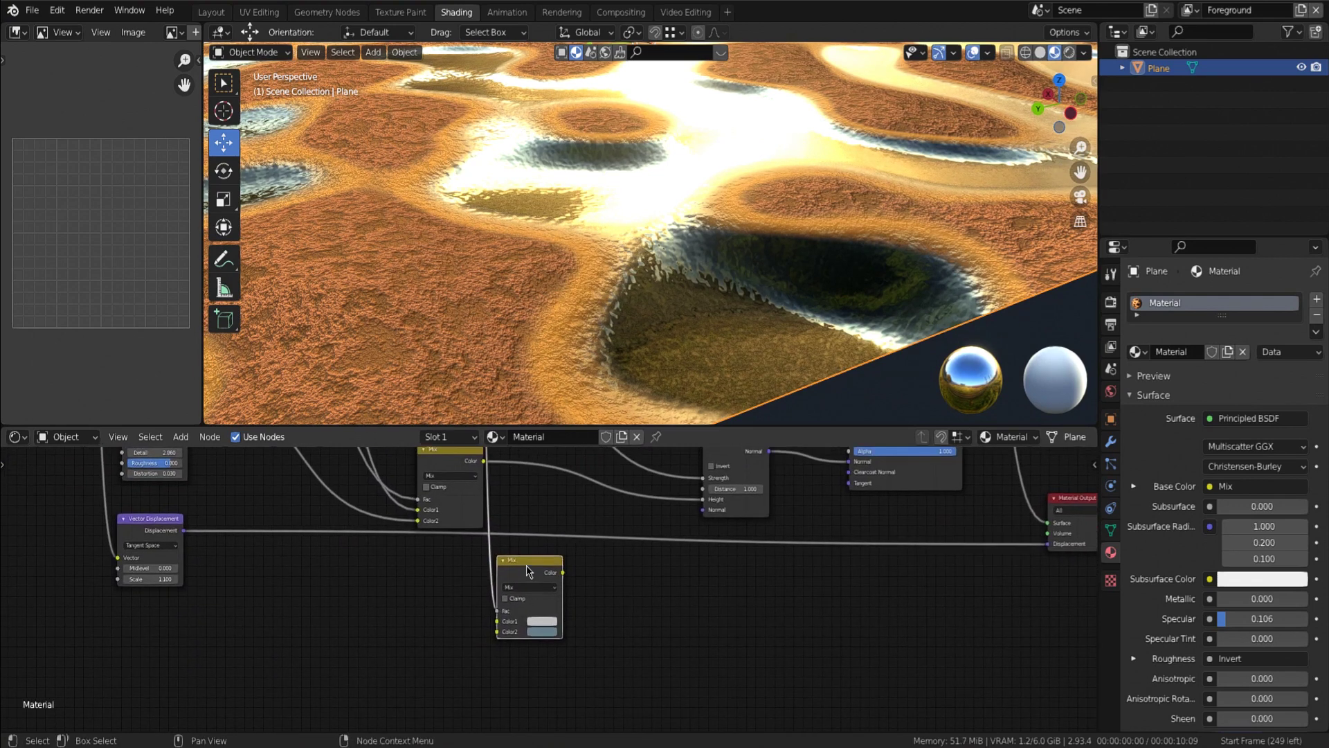
{"action": "left_click_drag", "start_coordinate": [529, 573], "coordinate": [585, 579]}
{"action": "middle_click_drag", "start_coordinate": [573, 581], "coordinate": [597, 641]}
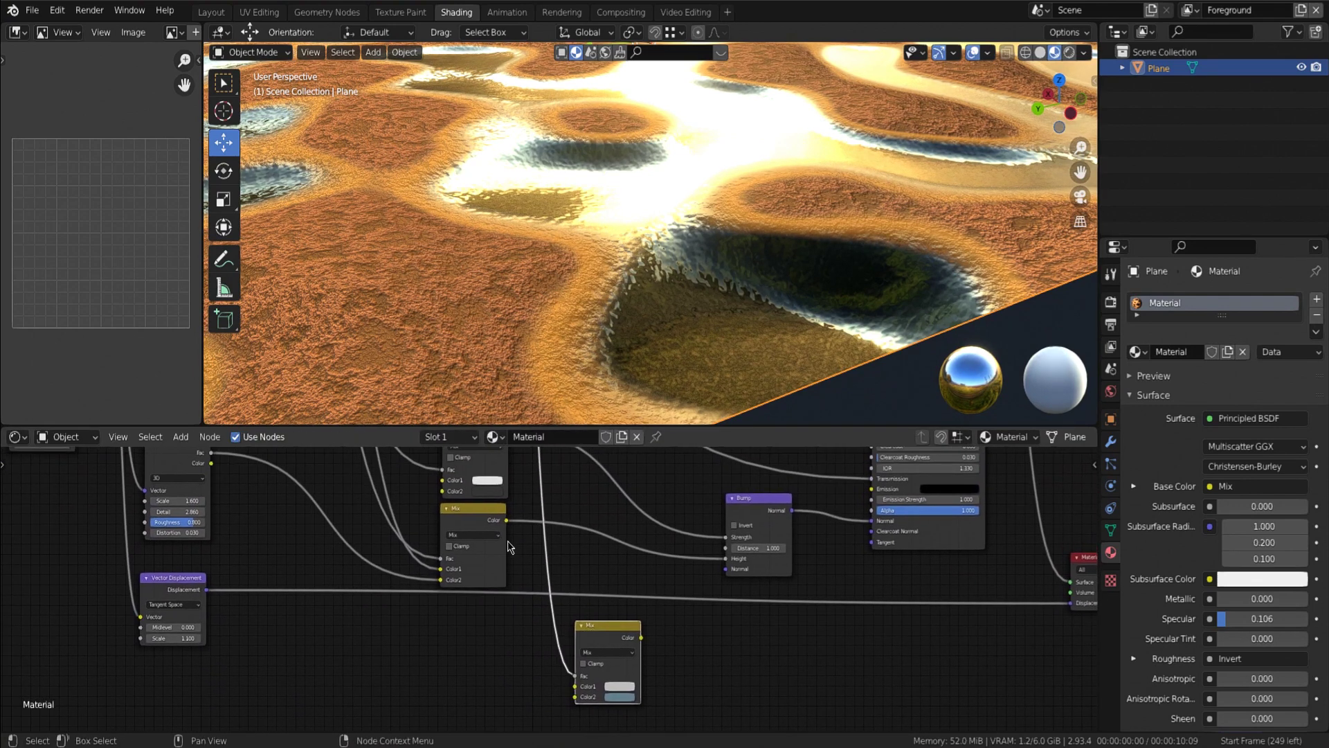
Move the copied Mix node up beside the Bump and connect the original height Mix's color output to its Color1.
{"action": "middle_click_drag", "start_coordinate": [511, 550], "coordinate": [558, 599], "text": "shift"}
{"action": "left_click_drag", "start_coordinate": [606, 670], "coordinate": [598, 600]}
{"action": "left_click_drag", "start_coordinate": [493, 554], "coordinate": [526, 609]}
{"action": "left_click_drag", "start_coordinate": [553, 653], "coordinate": [554, 650]}
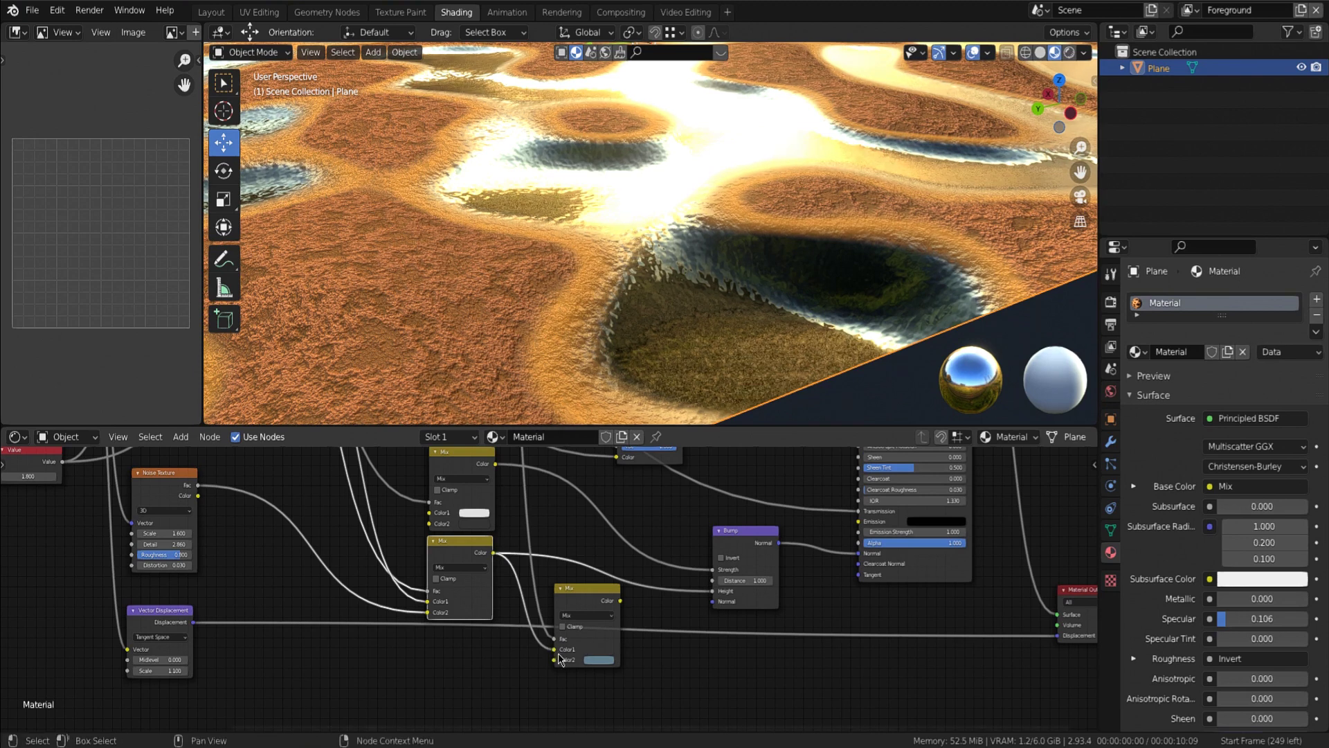
{"action": "scroll", "coordinate": [558, 654], "scroll_direction": "down", "scroll_amount": 1}
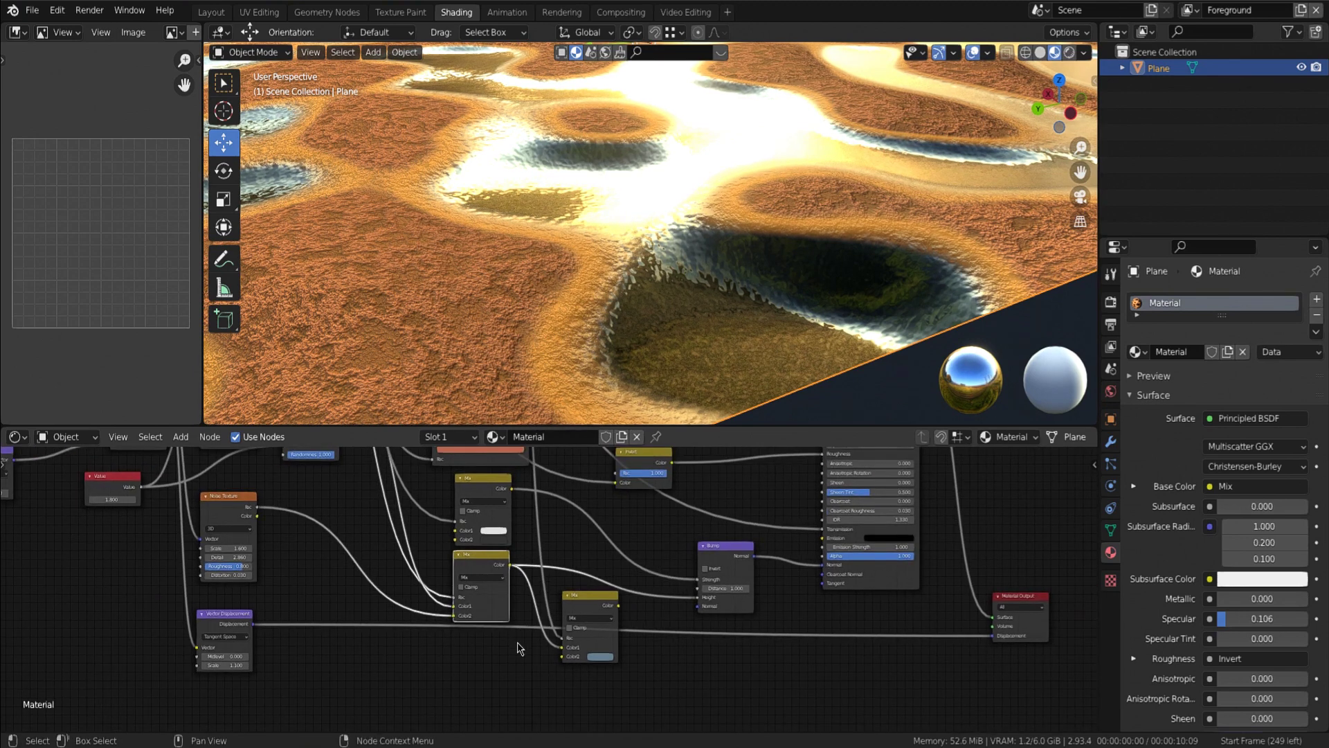
Duplicate the Voronoi Texture node and place the copy below the Mix nodes.
{"action": "middle_click_drag", "start_coordinate": [519, 647], "coordinate": [658, 656], "text": "shift"}
{"action": "scroll", "coordinate": [630, 666], "scroll_direction": "down", "scroll_amount": 2}
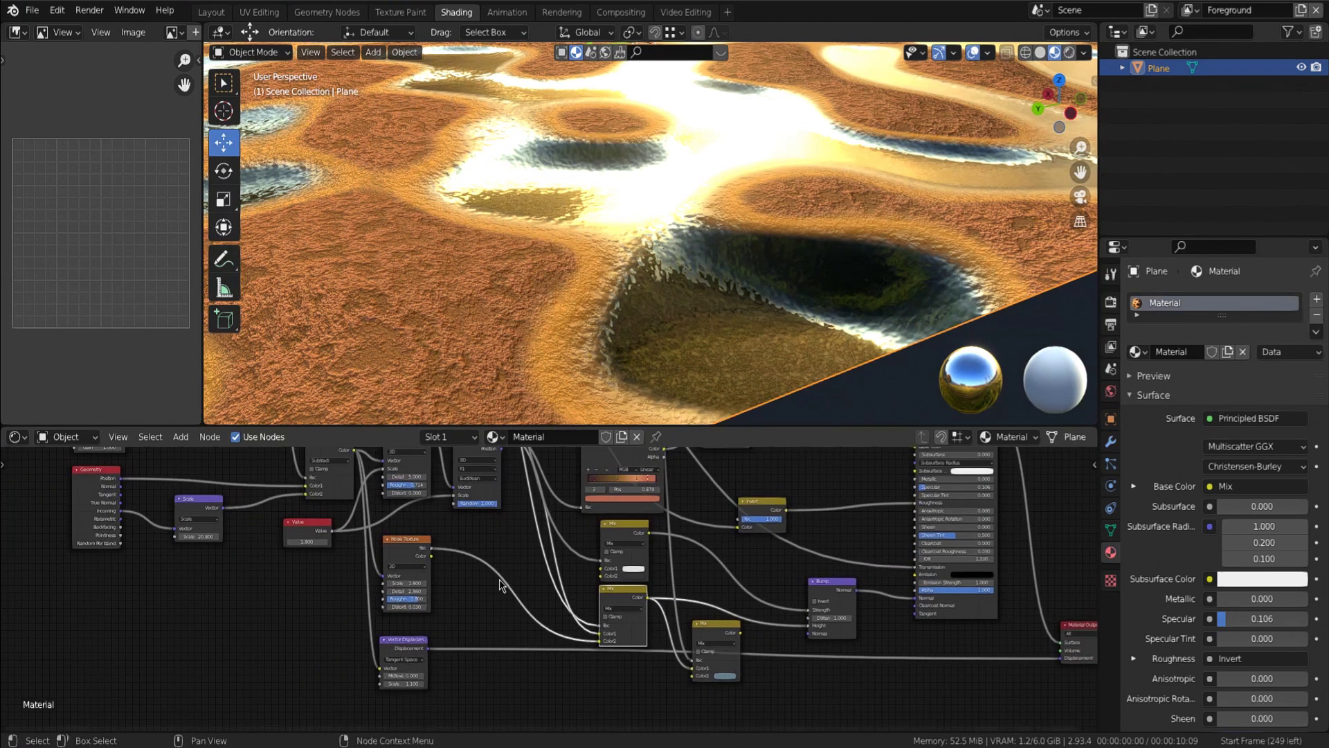
{"action": "middle_click_drag", "start_coordinate": [489, 577], "coordinate": [512, 609]}
{"action": "left_click", "coordinate": [504, 460]}
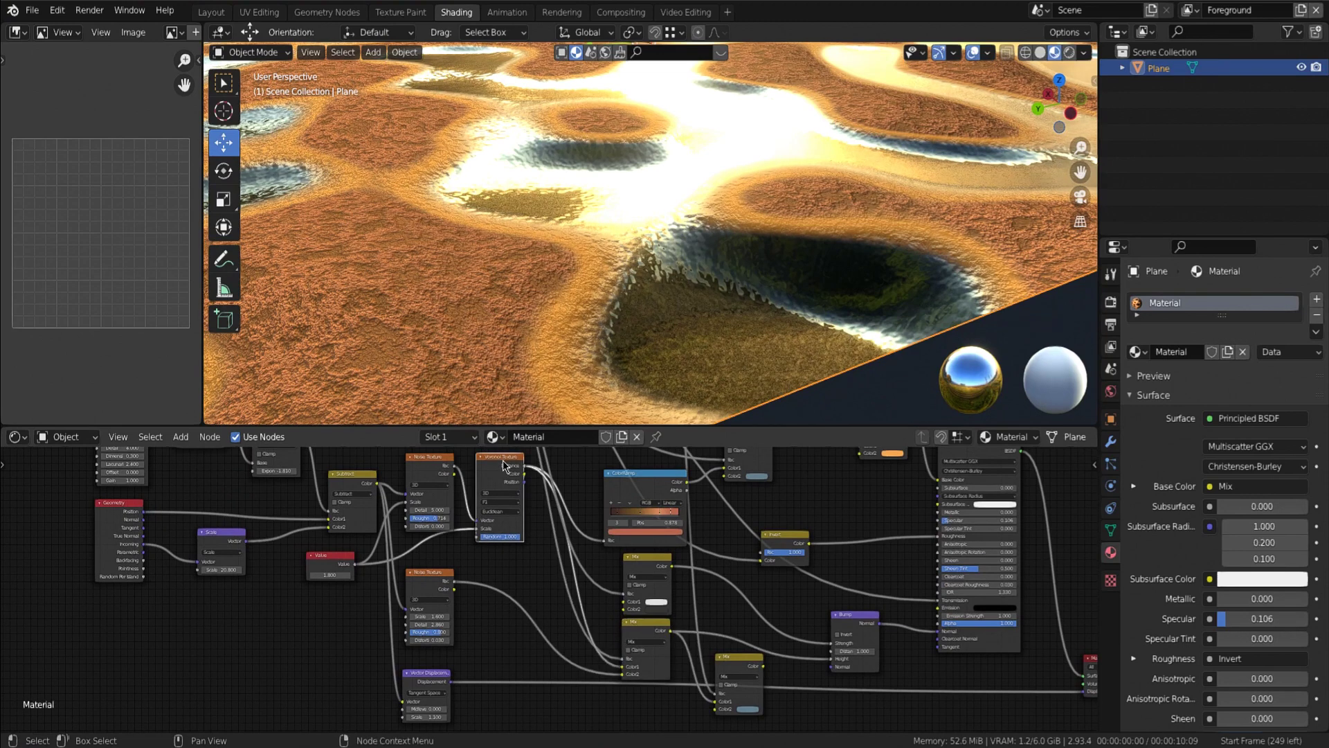
{"action": "scroll", "coordinate": [587, 656], "scroll_direction": "down", "scroll_amount": 2}
{"action": "middle_click_drag", "start_coordinate": [564, 646], "coordinate": [539, 630]}
{"action": "scroll", "coordinate": [540, 634], "scroll_direction": "down", "scroll_amount": 1}
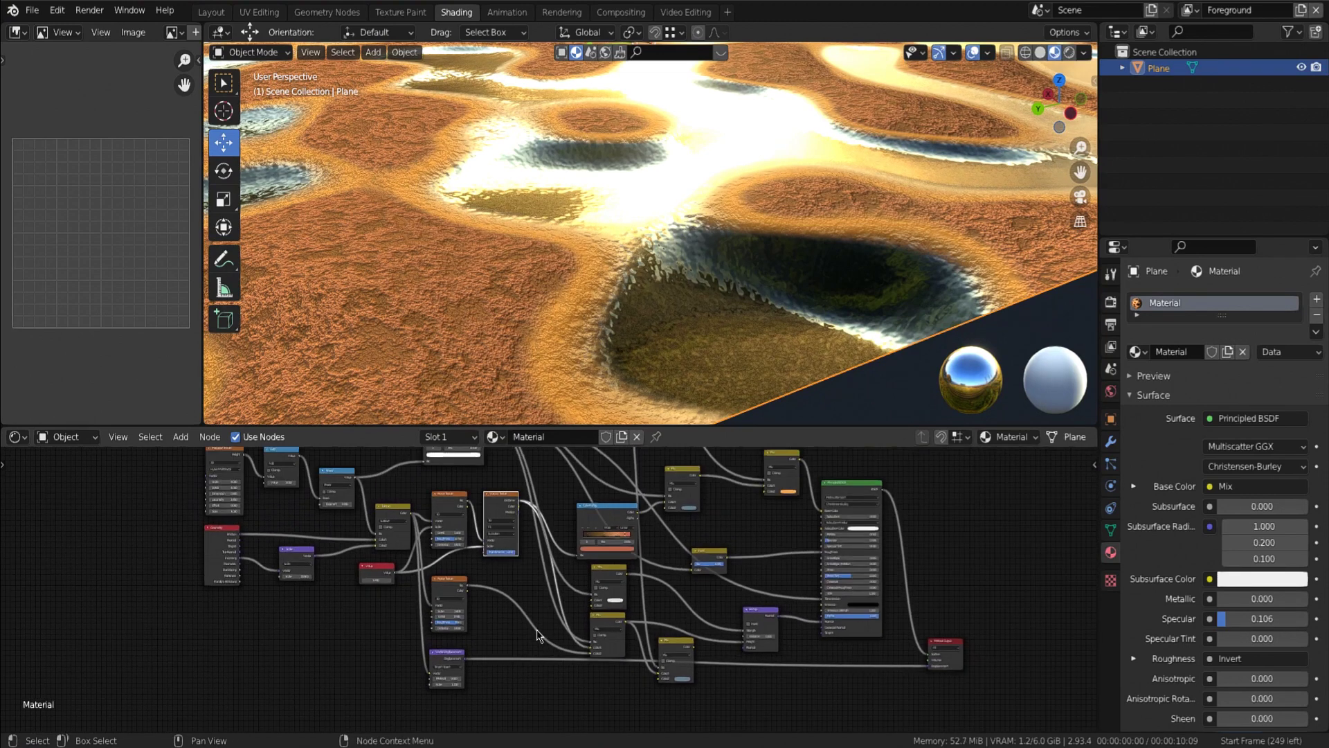
{"action": "key", "text": "shift+d"}
{"action": "left_click", "coordinate": [616, 531]}
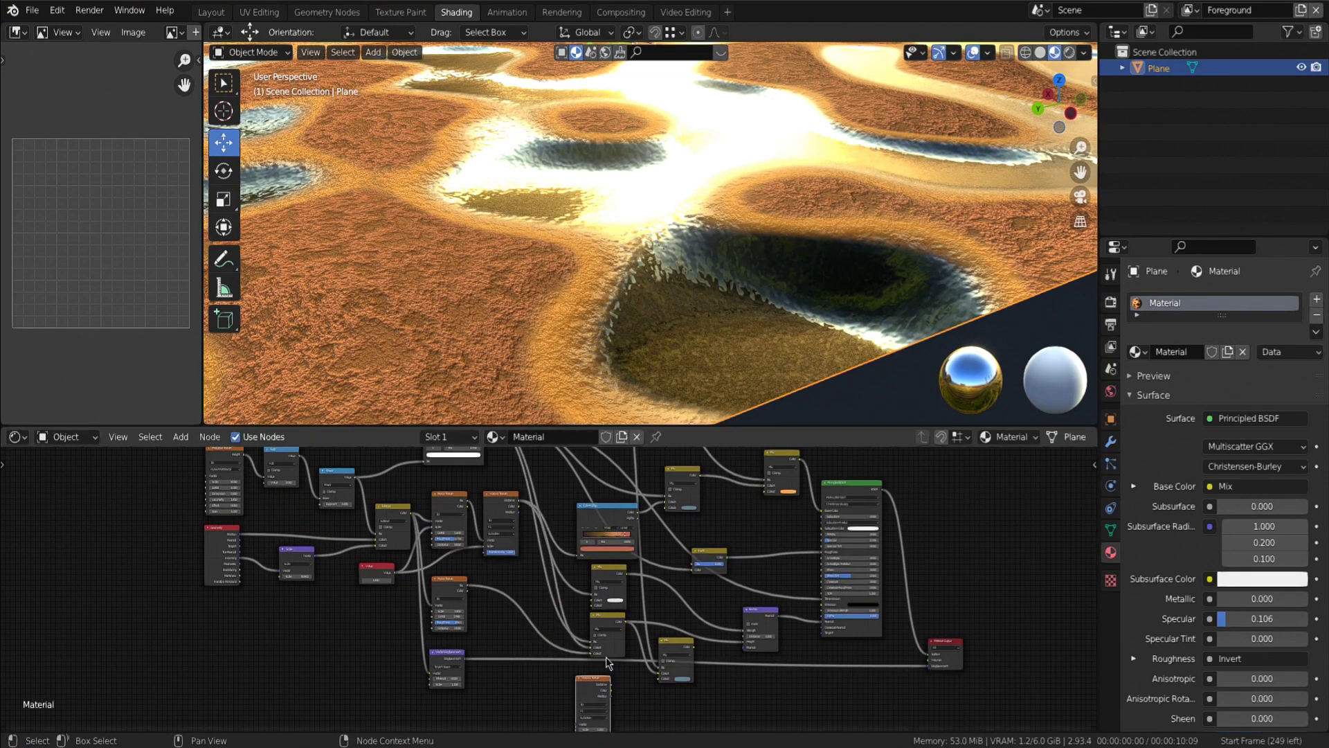
Connect the Subtract node's color output to the vector input of the duplicated Voronoi Texture.
{"action": "scroll", "coordinate": [588, 563], "scroll_direction": "up", "scroll_amount": 8}
{"action": "middle_click_drag", "start_coordinate": [606, 658], "coordinate": [668, 574]}
{"action": "scroll", "coordinate": [669, 574], "scroll_direction": "down", "scroll_amount": 4}
{"action": "scroll", "coordinate": [505, 533], "scroll_direction": "down", "scroll_amount": 2}
{"action": "middle_click_drag", "start_coordinate": [481, 535], "coordinate": [508, 633]}
{"action": "scroll", "coordinate": [505, 619], "scroll_direction": "down", "scroll_amount": 2}
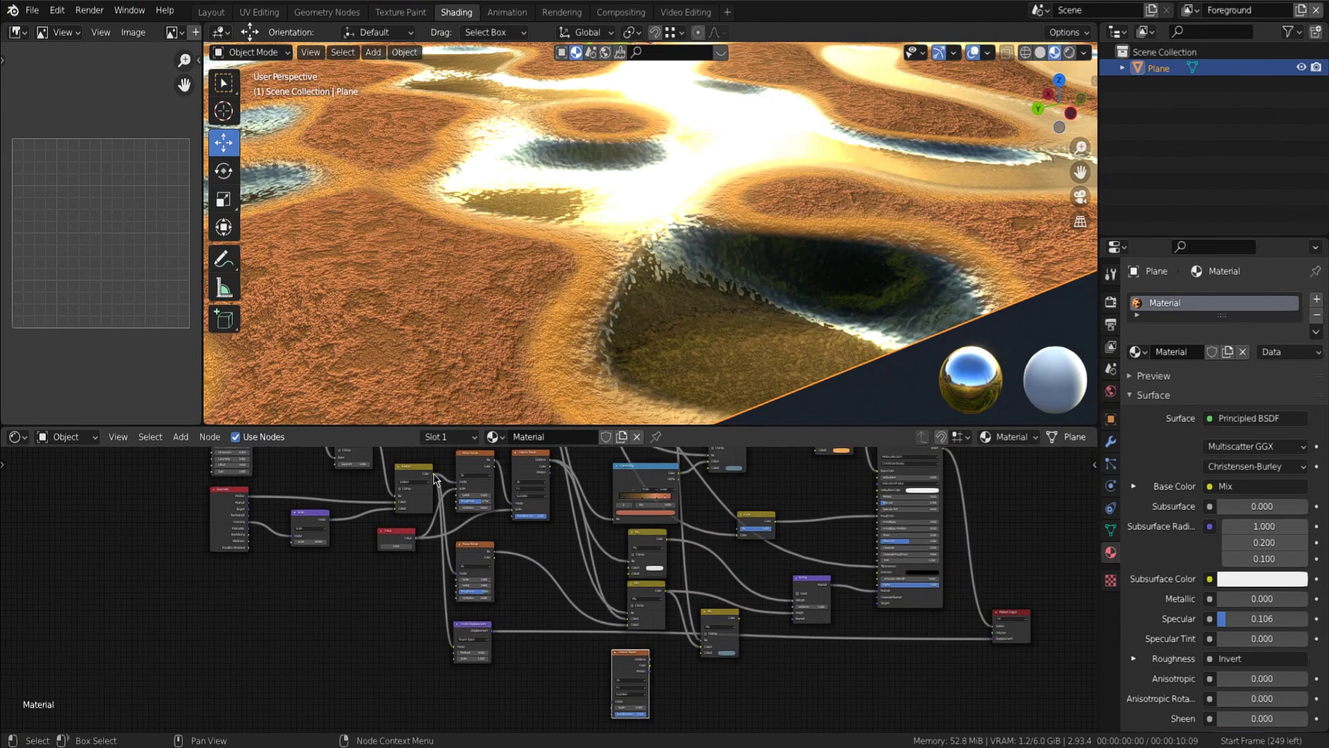
{"action": "left_click_drag", "start_coordinate": [434, 475], "coordinate": [344, 632]}
{"action": "left_click", "coordinate": [426, 526]}
{"action": "left_click_drag", "start_coordinate": [433, 475], "coordinate": [617, 705]}
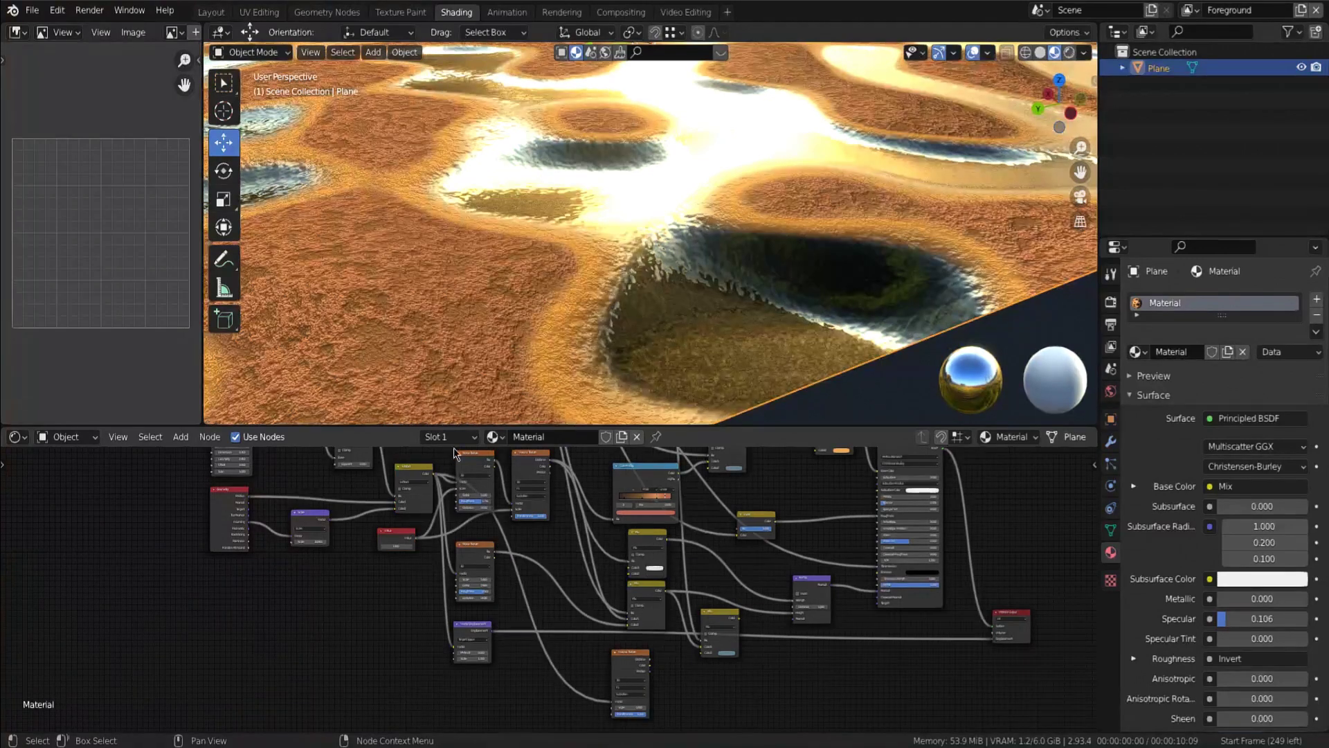
{"action": "scroll", "coordinate": [692, 618], "scroll_direction": "up", "scroll_amount": 5}
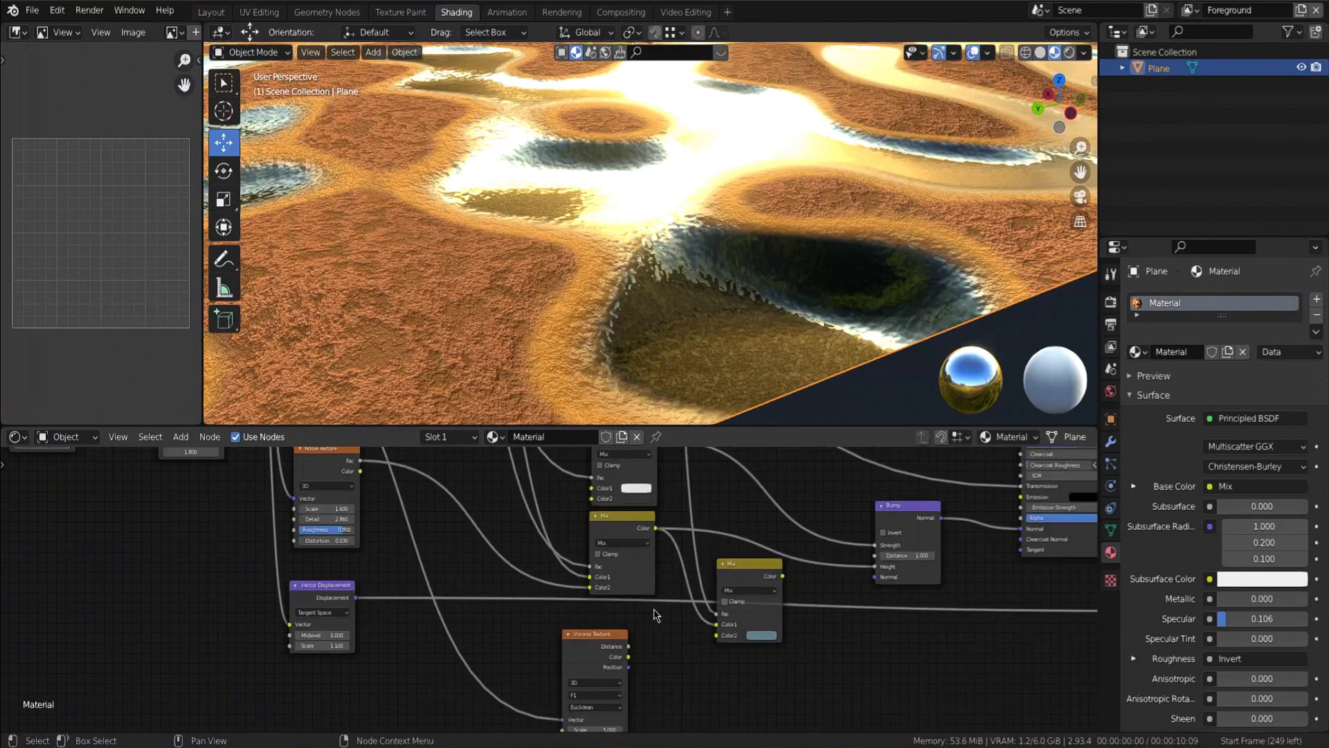
Connect the duplicated Voronoi Texture's color to Color2 of the copied height Mix node.
{"action": "scroll", "coordinate": [578, 562], "scroll_direction": "down", "scroll_amount": 3}
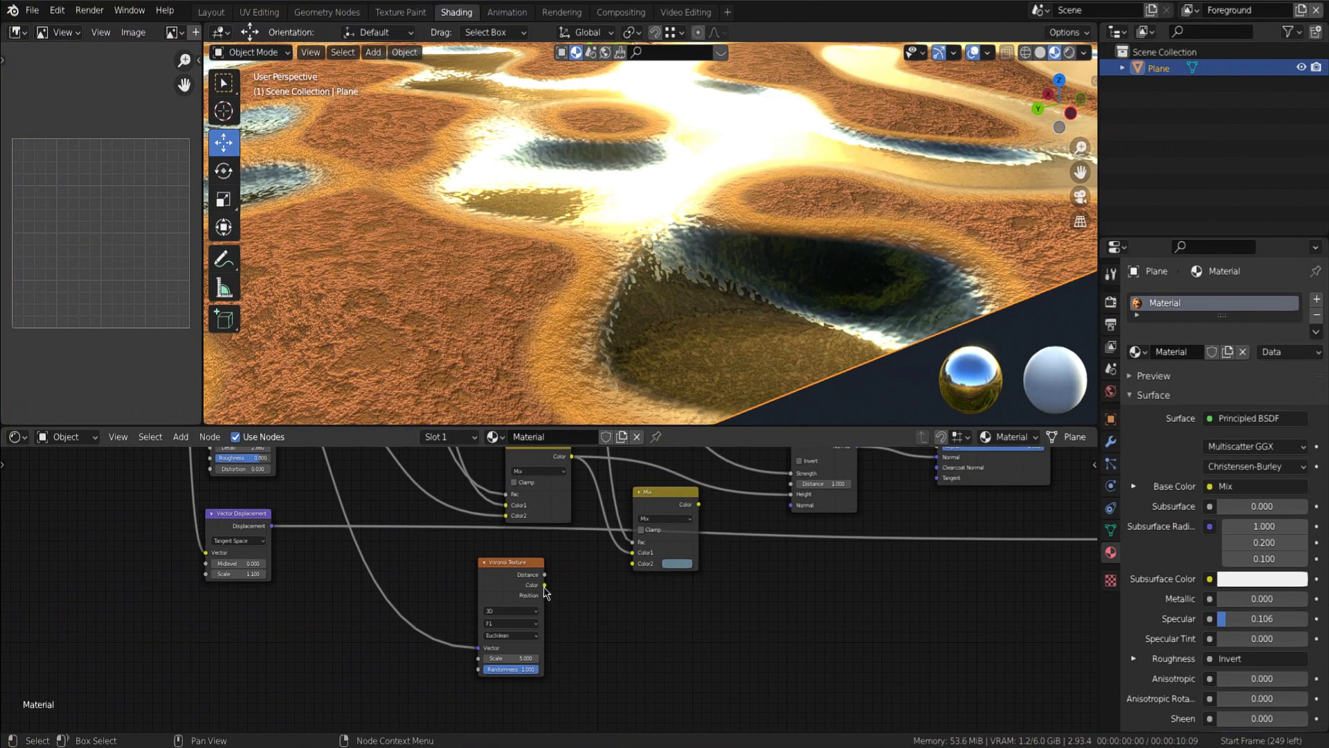
{"action": "left_click_drag", "start_coordinate": [545, 587], "coordinate": [632, 564]}
{"action": "scroll", "coordinate": [685, 596], "scroll_direction": "up", "scroll_amount": 1}
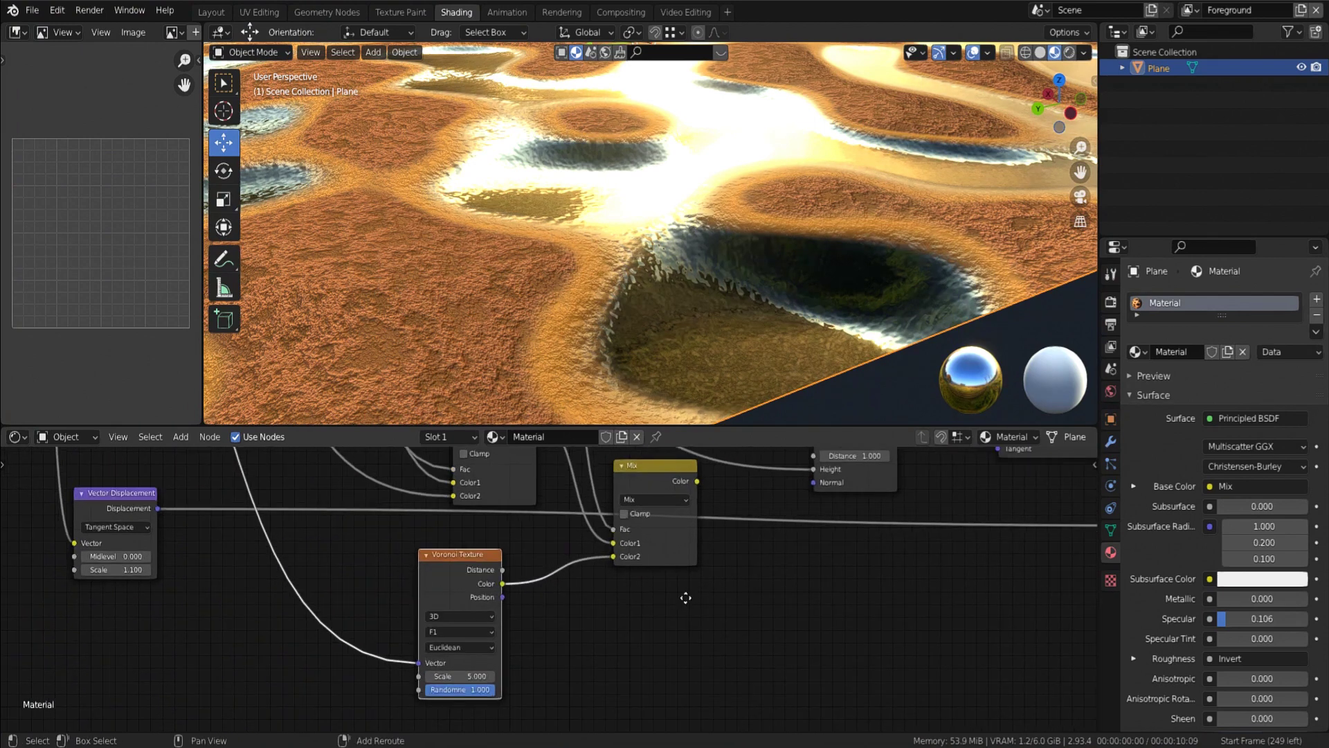
{"action": "scroll", "coordinate": [686, 596], "scroll_direction": "down", "scroll_amount": 1}
{"action": "middle_click_drag", "start_coordinate": [684, 590], "coordinate": [553, 716]}
{"action": "scroll", "coordinate": [580, 630], "scroll_direction": "down", "scroll_amount": 2}
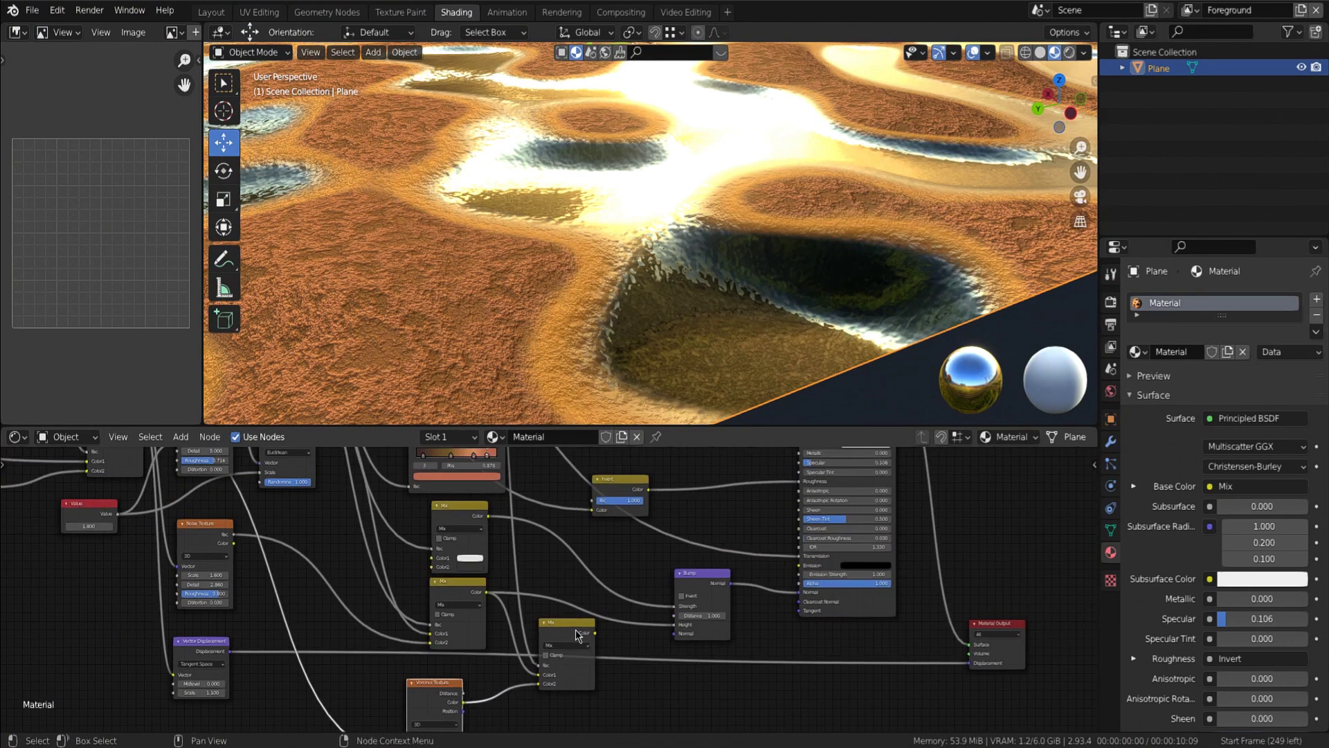
Duplicate the Mix node that feeds the Bump strength and place the copy below the Bump node.
{"action": "middle_click_drag", "start_coordinate": [580, 629], "coordinate": [524, 635], "text": "shift"}
{"action": "scroll", "coordinate": [595, 619], "scroll_direction": "up", "scroll_amount": 2}
{"action": "scroll", "coordinate": [574, 612], "scroll_direction": "down", "scroll_amount": 1}
{"action": "scroll", "coordinate": [562, 653], "scroll_direction": "up", "scroll_amount": 1}
{"action": "scroll", "coordinate": [531, 596], "scroll_direction": "down", "scroll_amount": 1}
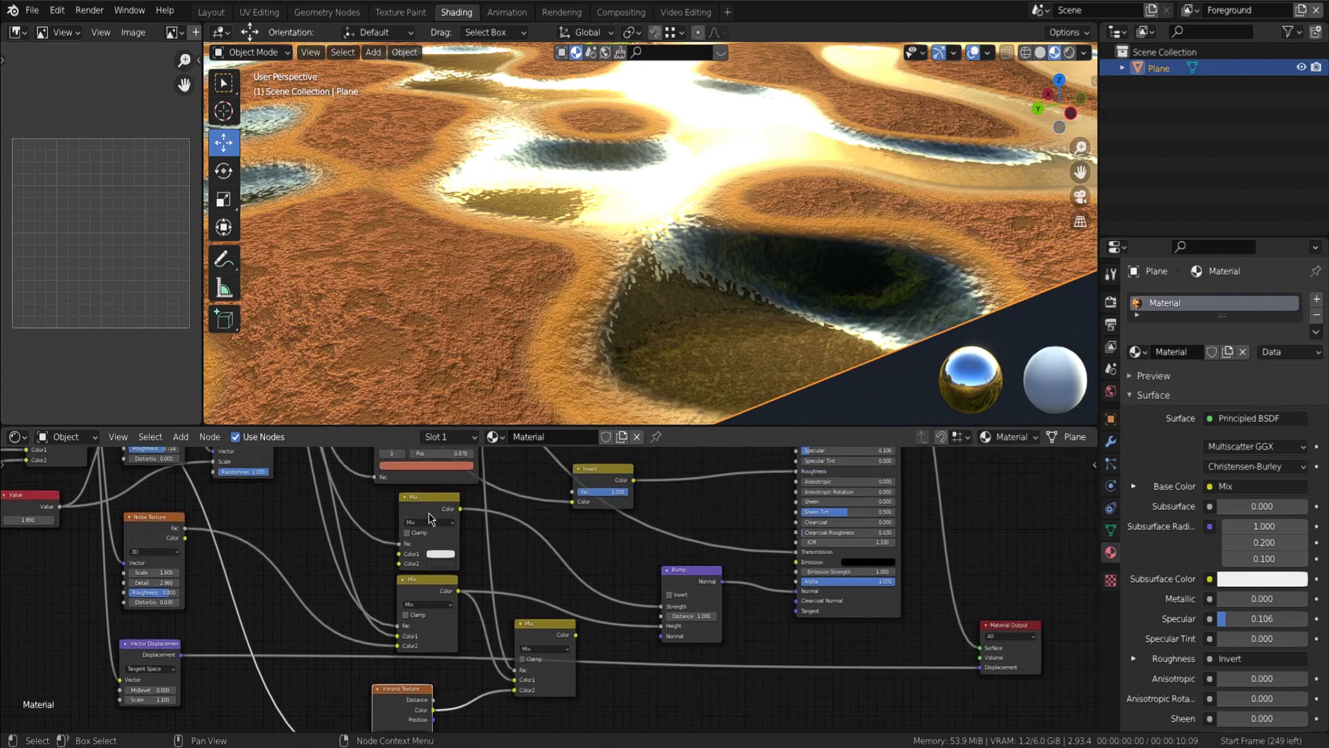
{"action": "left_click", "coordinate": [429, 518]}
{"action": "key", "text": "shift+d"}
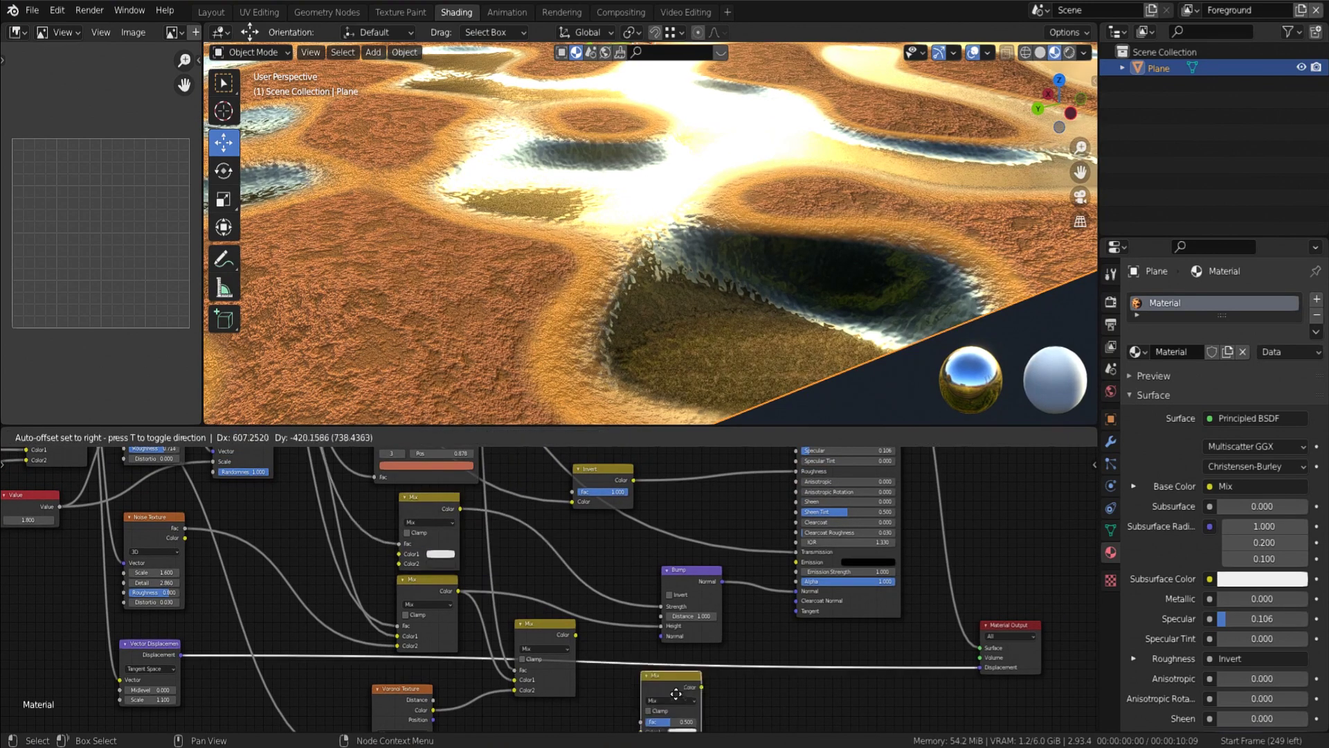
{"action": "left_click", "coordinate": [707, 711]}
Connect the shoreline ColorRamp's color to the factor of the newly duplicated strength Mix node.
{"action": "scroll", "coordinate": [709, 708], "scroll_direction": "down", "scroll_amount": 8}
{"action": "middle_click_drag", "start_coordinate": [719, 694], "coordinate": [626, 649]}
{"action": "scroll", "coordinate": [673, 587], "scroll_direction": "down", "scroll_amount": 6}
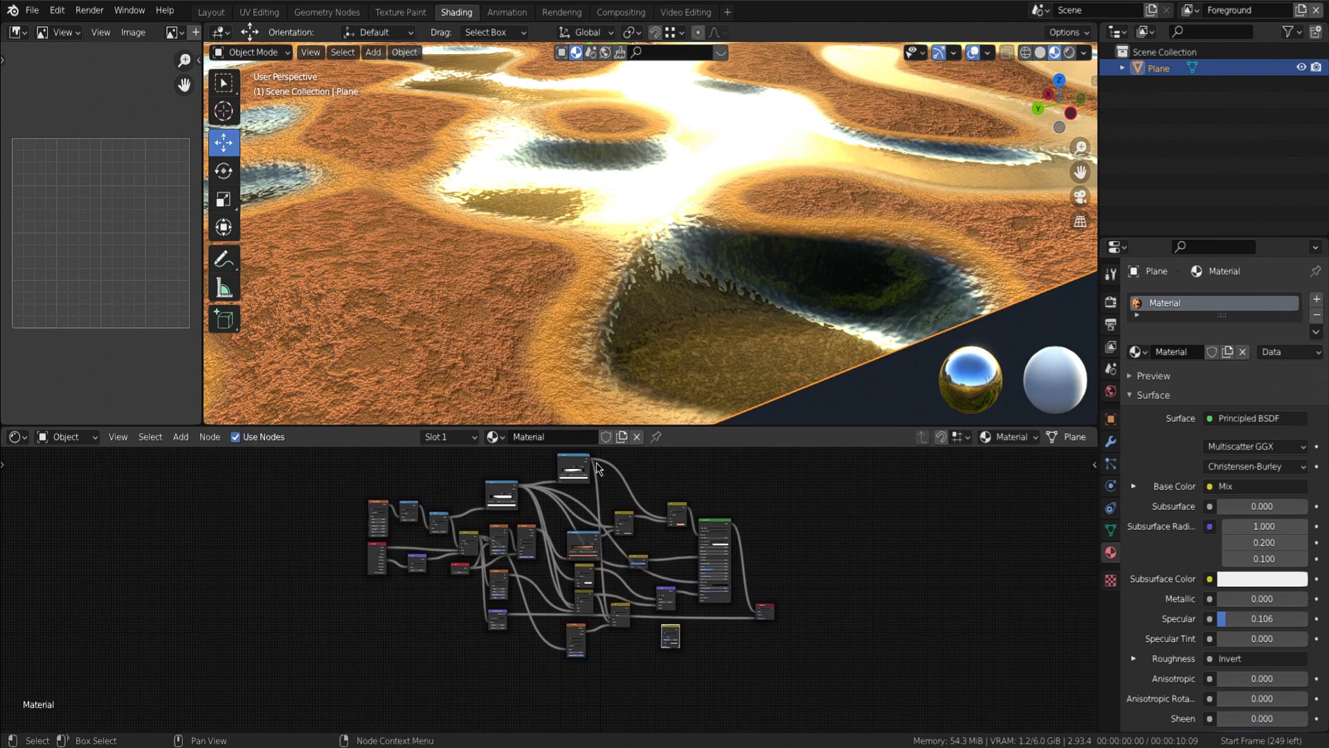
{"action": "mouse_move", "coordinate": [592, 465]}
{"action": "left_mouse_down"}
{"action": "mouse_move", "coordinate": [623, 464]}
{"action": "mouse_move", "coordinate": [594, 465]}
{"action": "left_mouse_up"}
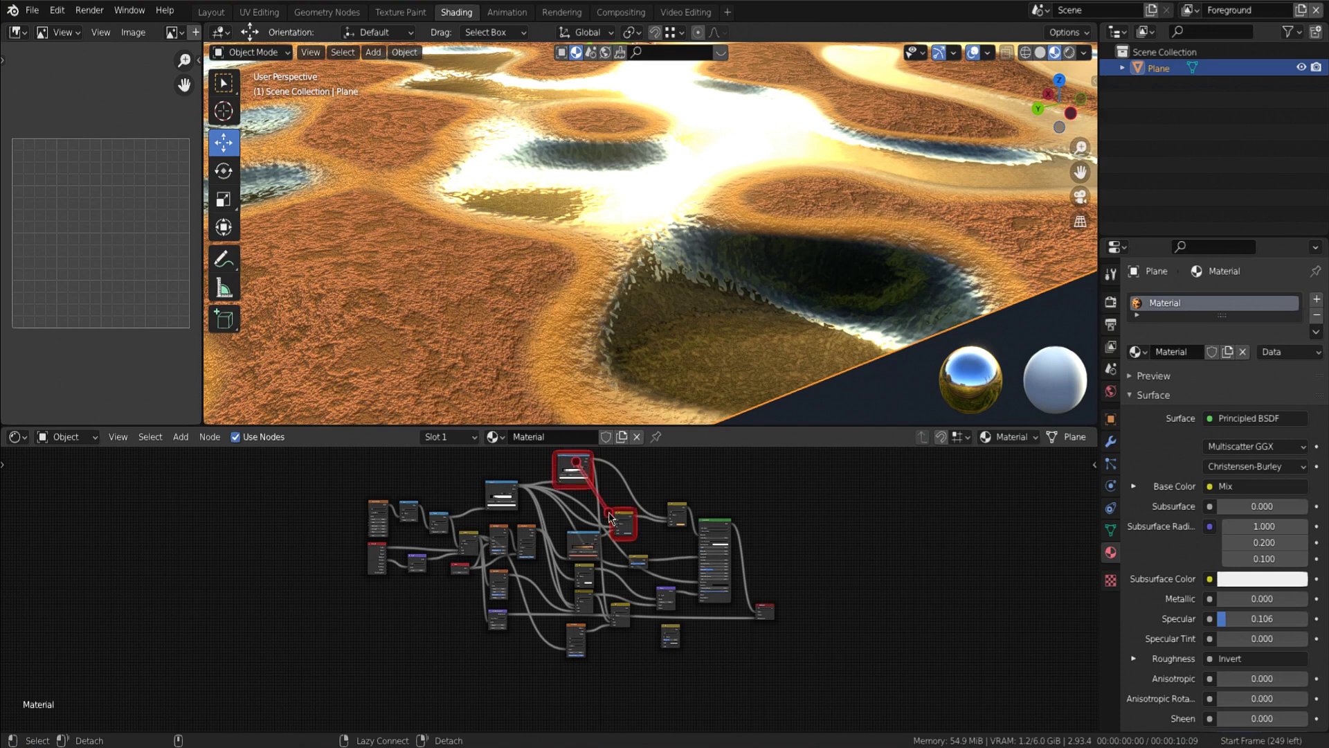
{"action": "left_click_drag", "start_coordinate": [610, 518], "coordinate": [663, 637]}
{"action": "right_click_drag", "start_coordinate": [667, 631], "coordinate": [668, 633], "text": "alt"}
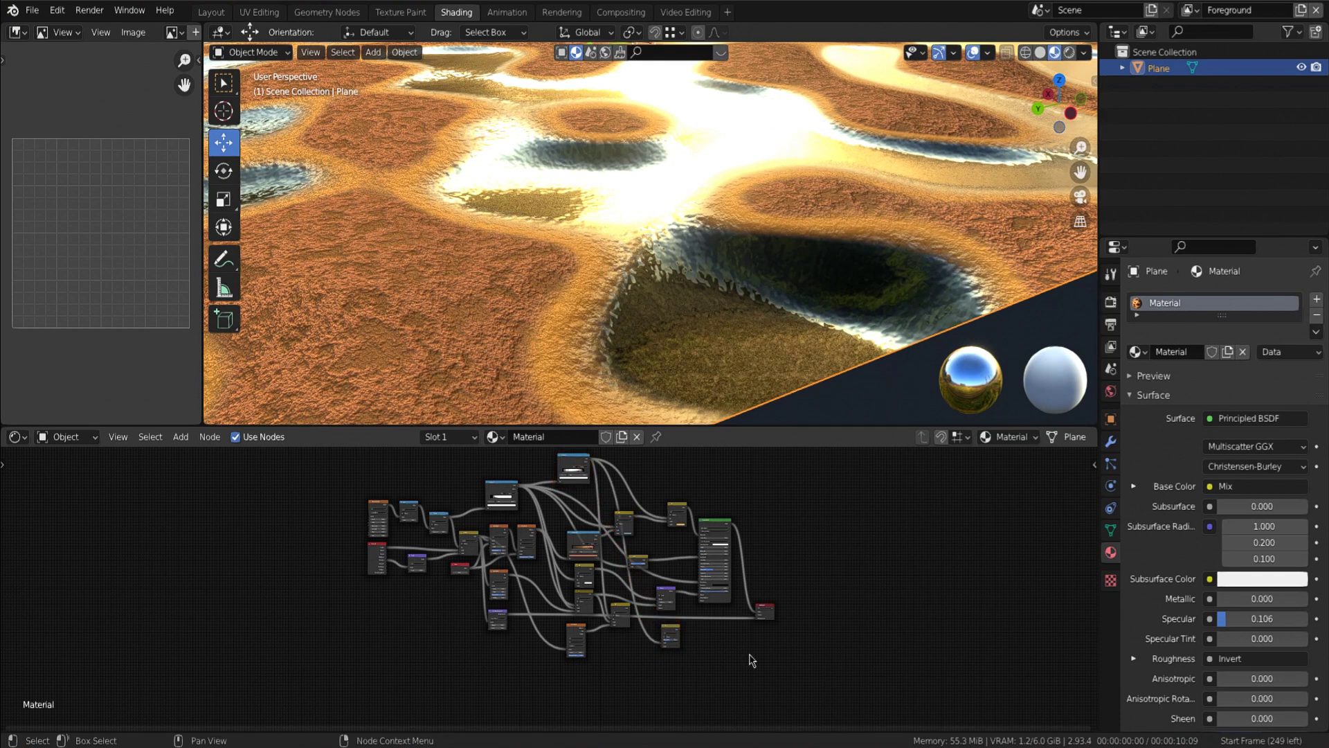
{"action": "scroll", "coordinate": [693, 649], "scroll_direction": "up", "scroll_amount": 9}
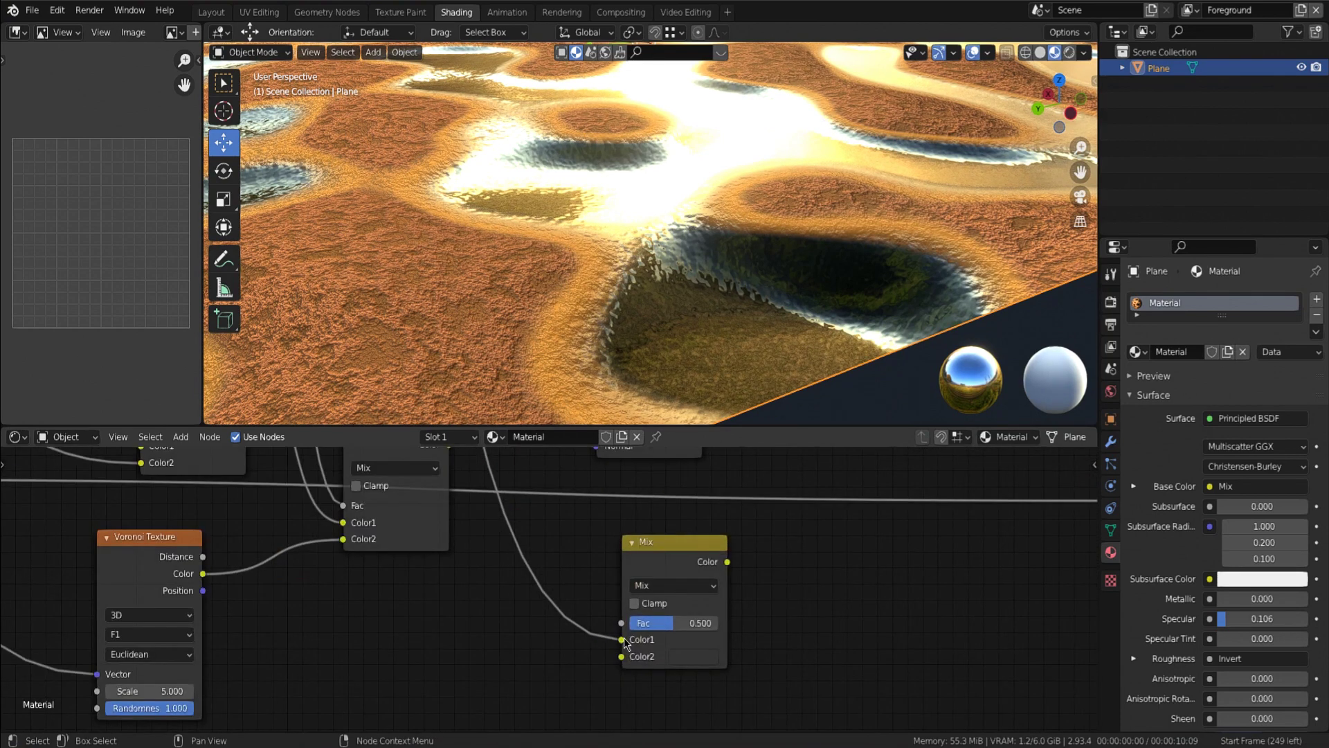
{"action": "left_click_drag", "start_coordinate": [623, 640], "coordinate": [623, 624]}
{"action": "scroll", "coordinate": [711, 663], "scroll_direction": "down", "scroll_amount": 3}
{"action": "scroll", "coordinate": [710, 663], "scroll_direction": "up", "scroll_amount": 3}
{"action": "middle_click_drag", "start_coordinate": [711, 663], "coordinate": [684, 638]}
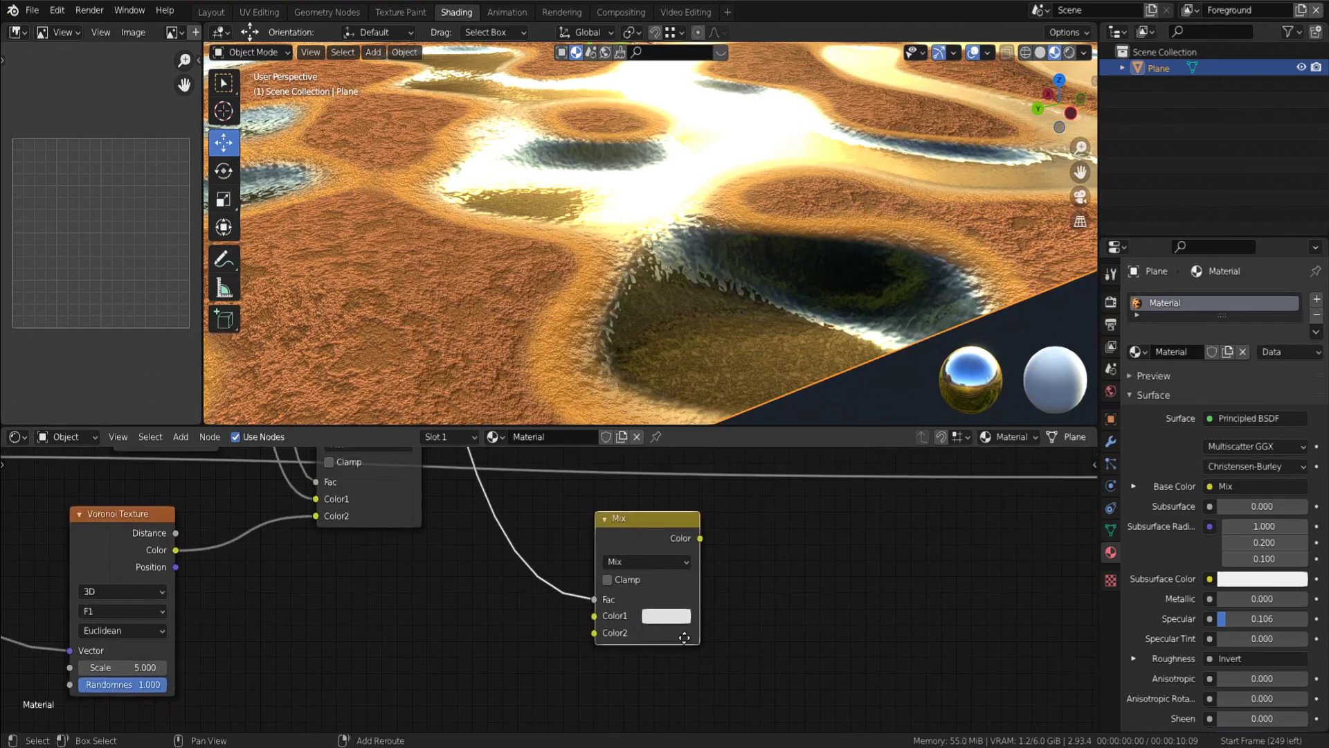
Move the duplicated strength Mix node up beside the Bump node, below the Invert node.
{"action": "scroll", "coordinate": [703, 621], "scroll_direction": "down", "scroll_amount": 5}
{"action": "middle_click_drag", "start_coordinate": [693, 576], "coordinate": [716, 651]}
{"action": "left_click_drag", "start_coordinate": [699, 632], "coordinate": [591, 461]}
{"action": "scroll", "coordinate": [610, 517], "scroll_direction": "down", "scroll_amount": 3}
{"action": "middle_click_drag", "start_coordinate": [580, 513], "coordinate": [610, 597]}
{"action": "scroll", "coordinate": [609, 597], "scroll_direction": "up", "scroll_amount": 3}
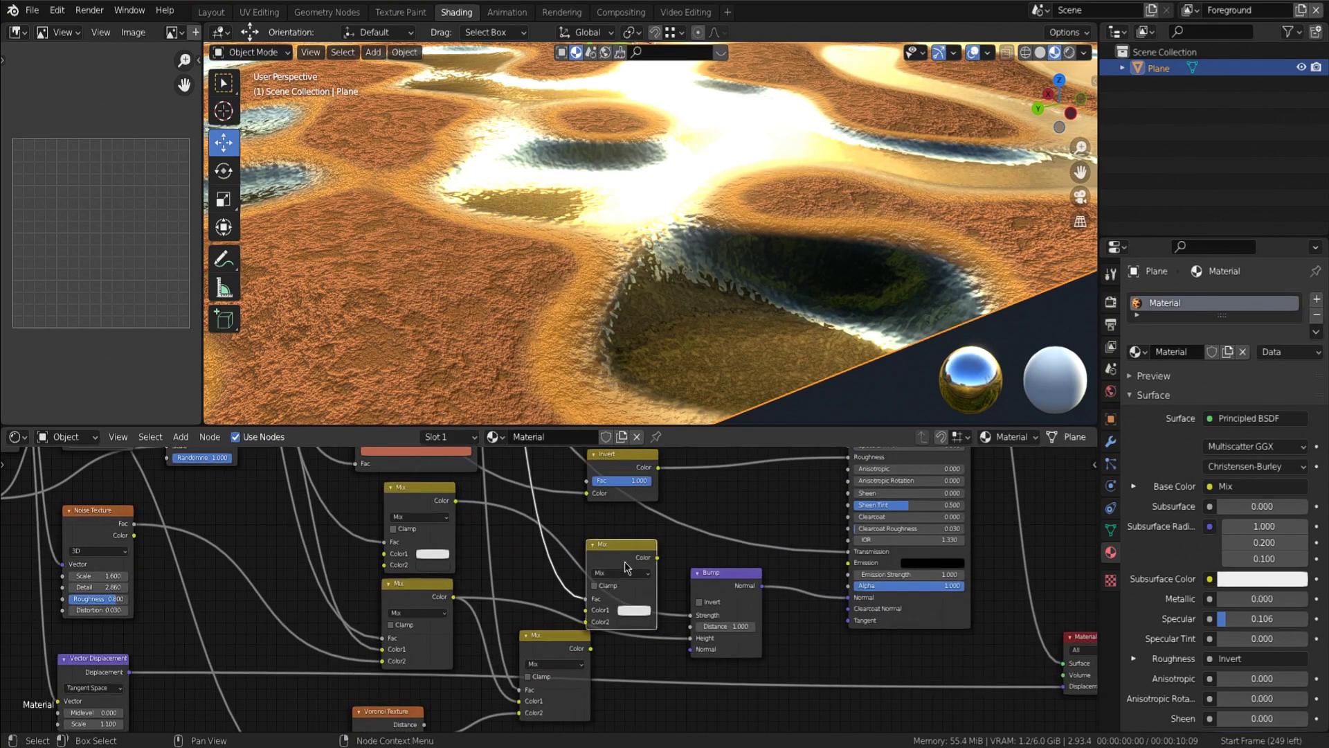
{"action": "left_click_drag", "start_coordinate": [626, 562], "coordinate": [615, 551]}
{"action": "scroll", "coordinate": [618, 550], "scroll_direction": "down", "scroll_amount": 2}
{"action": "middle_click_drag", "start_coordinate": [631, 592], "coordinate": [593, 568]}
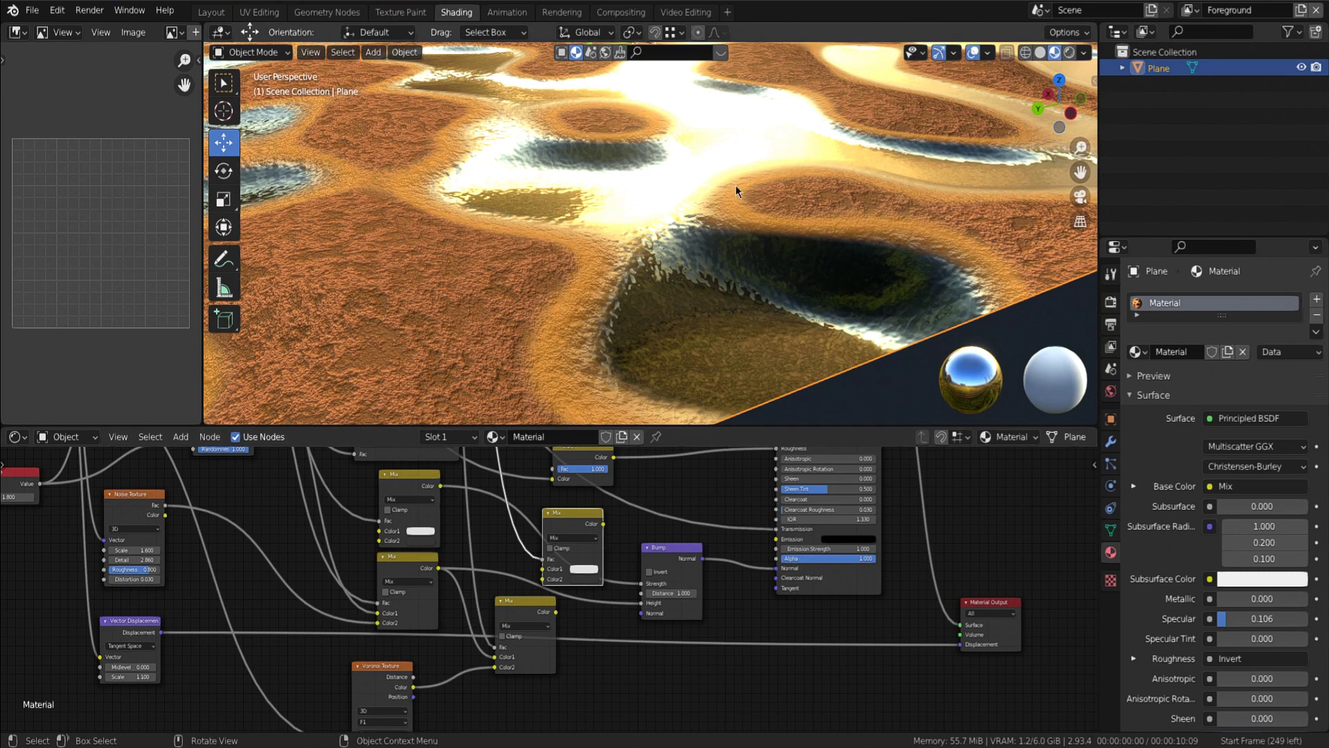
Connect the original strength Mix's color to Color1 of the duplicated strength Mix and set its Color2 to near-white.
{"action": "scroll", "coordinate": [575, 592], "scroll_direction": "up", "scroll_amount": 3}
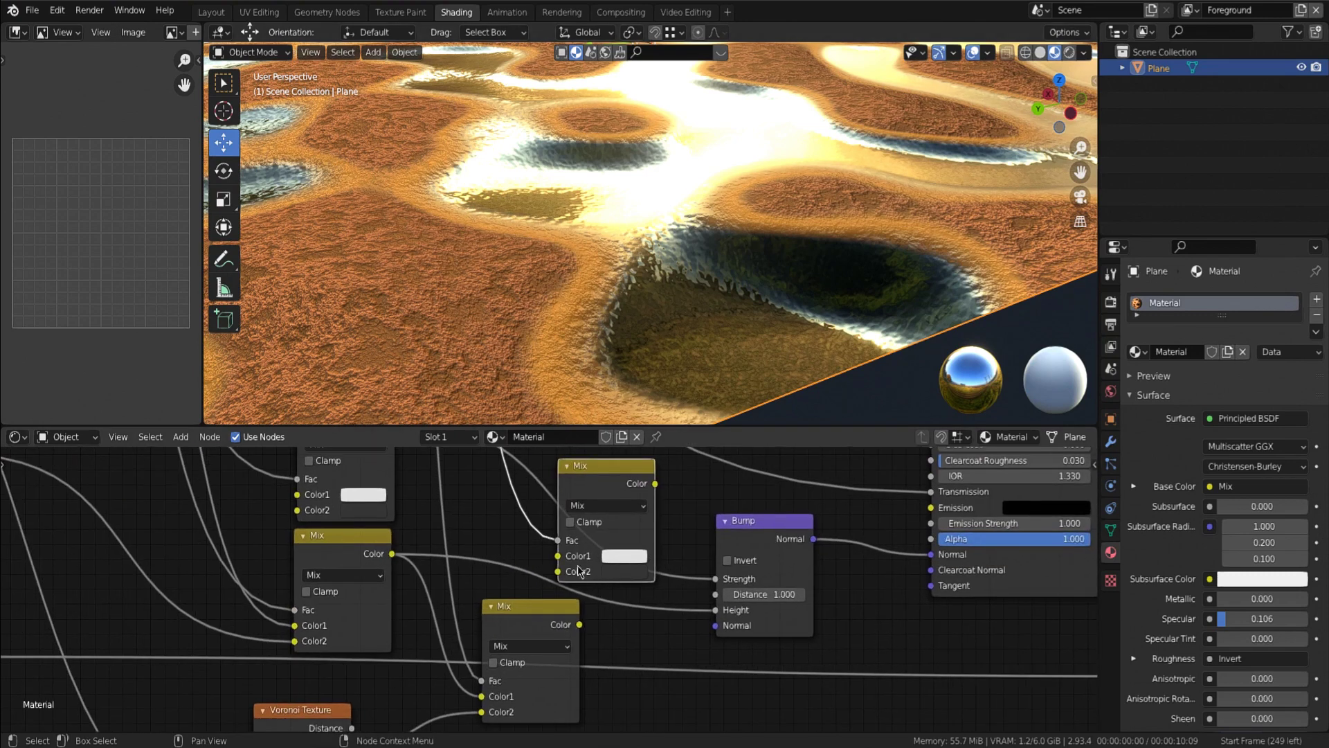
{"action": "scroll", "coordinate": [575, 592], "scroll_direction": "up", "scroll_amount": 1}
{"action": "scroll", "coordinate": [576, 593], "scroll_direction": "down", "scroll_amount": 2}
{"action": "middle_click_drag", "start_coordinate": [577, 594], "coordinate": [563, 617], "text": "shift"}
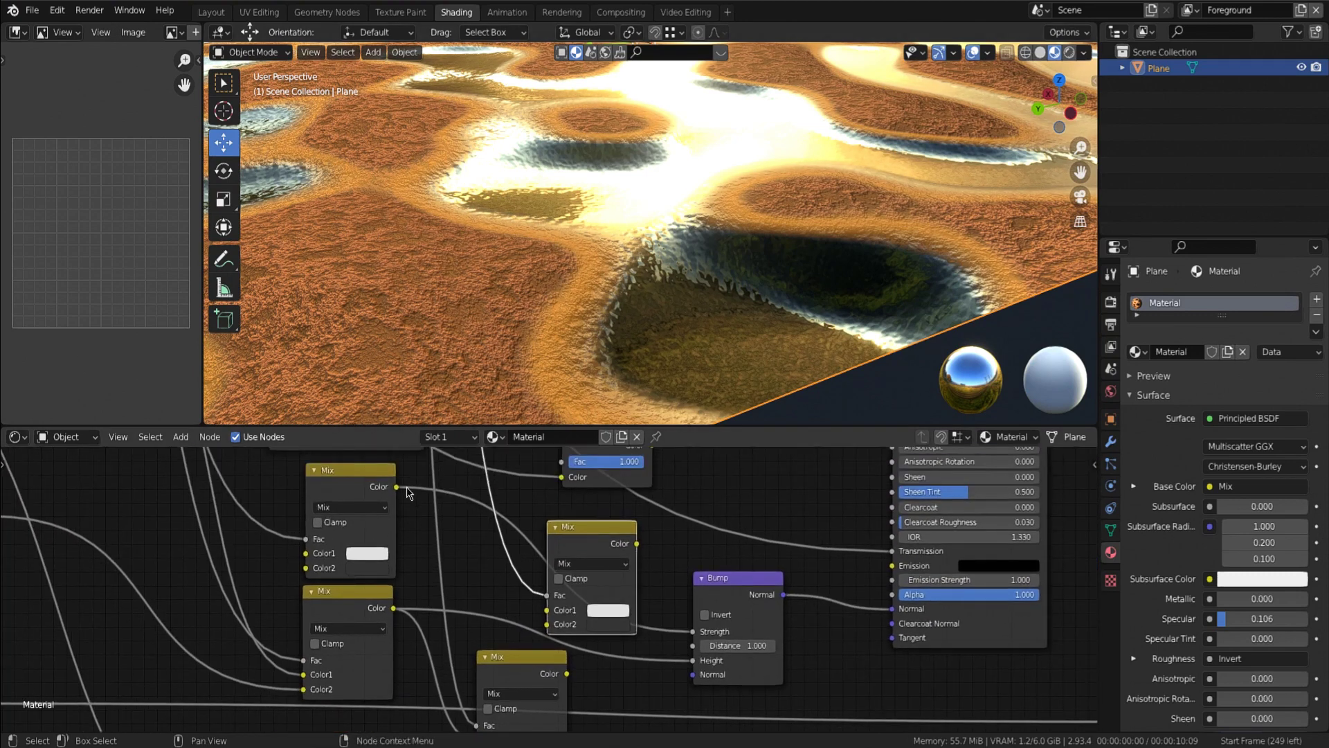
{"action": "left_click_drag", "start_coordinate": [396, 488], "coordinate": [464, 561]}
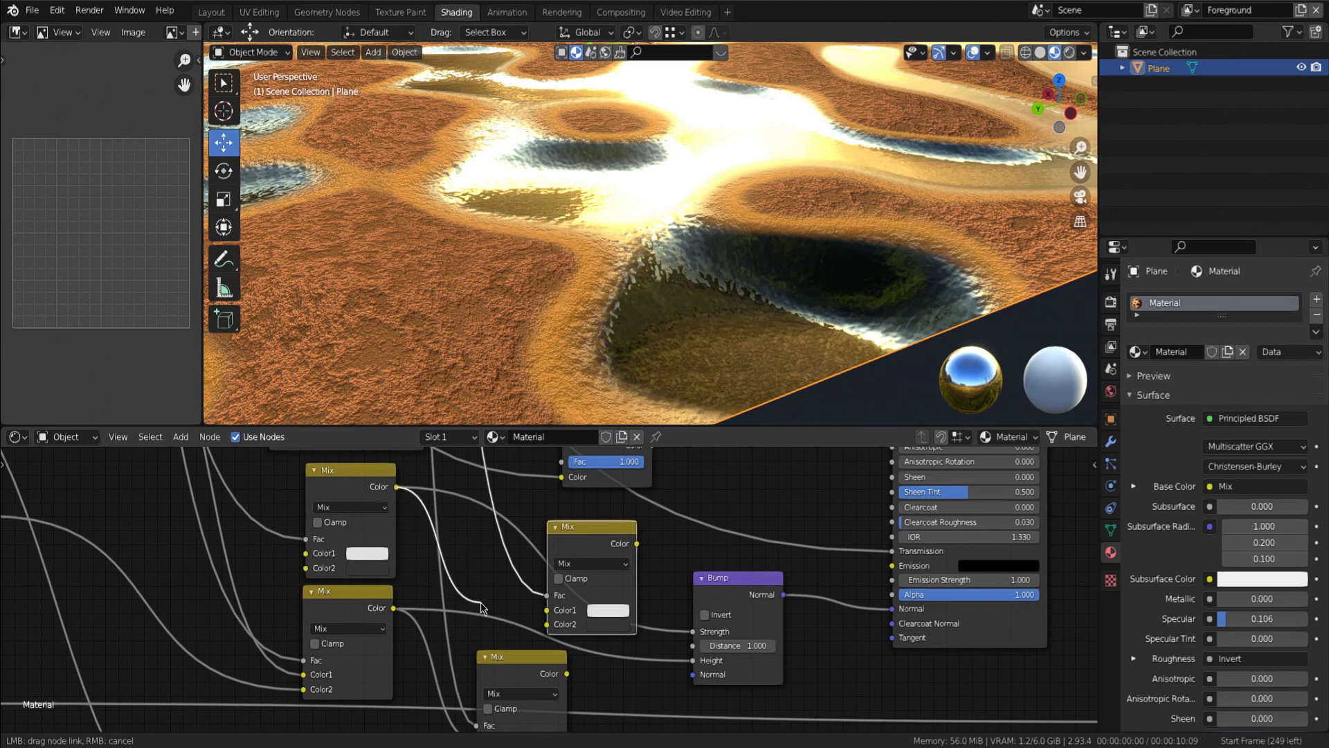
{"action": "left_click_drag", "start_coordinate": [565, 610], "coordinate": [551, 610]}
{"action": "scroll", "coordinate": [626, 612], "scroll_direction": "up", "scroll_amount": 2}
{"action": "middle_click_drag", "start_coordinate": [625, 613], "coordinate": [605, 578]}
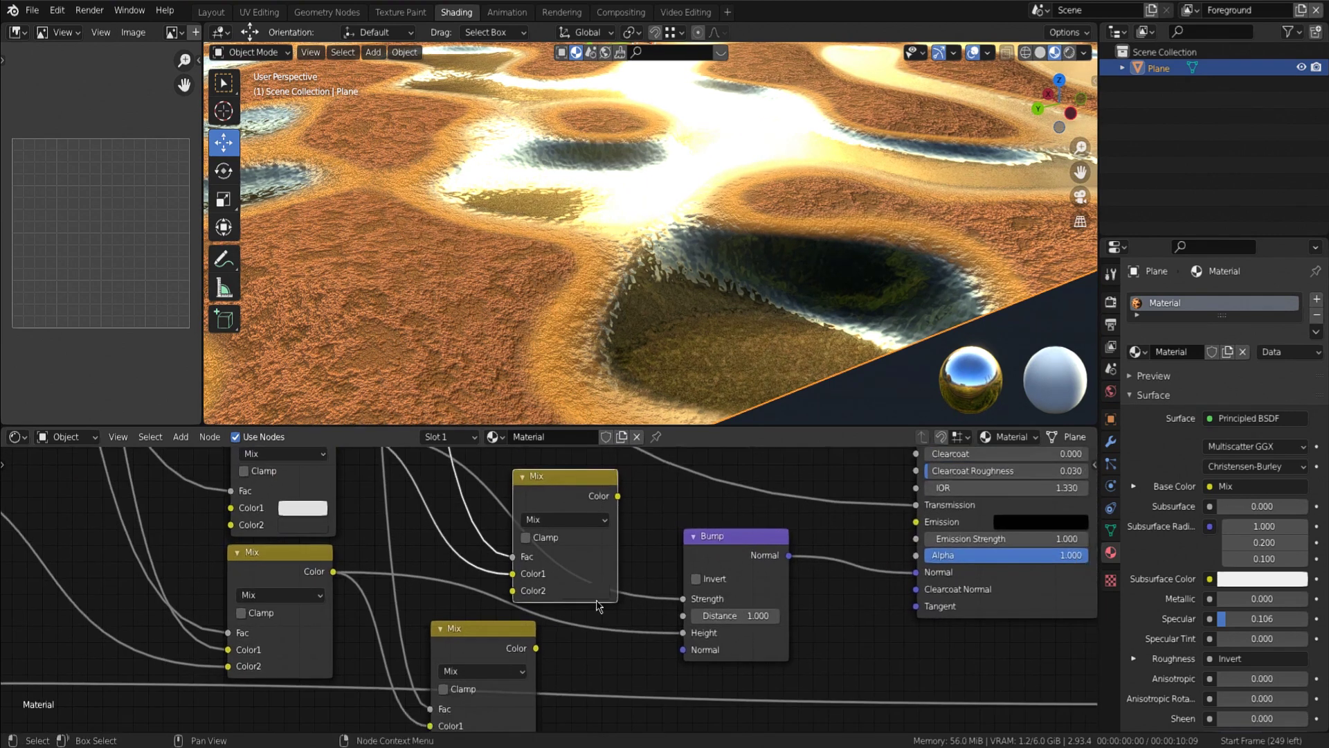
{"action": "left_click", "coordinate": [589, 589]}
{"action": "left_click_drag", "start_coordinate": [600, 554], "coordinate": [669, 553]}
Connect the duplicated strength Mix to the Bump strength and the Mix fed by the new Voronoi Texture to the Bump height.
{"action": "scroll", "coordinate": [770, 636], "scroll_direction": "down", "scroll_amount": 3}
{"action": "middle_click_drag", "start_coordinate": [730, 615], "coordinate": [633, 594], "text": "shift"}
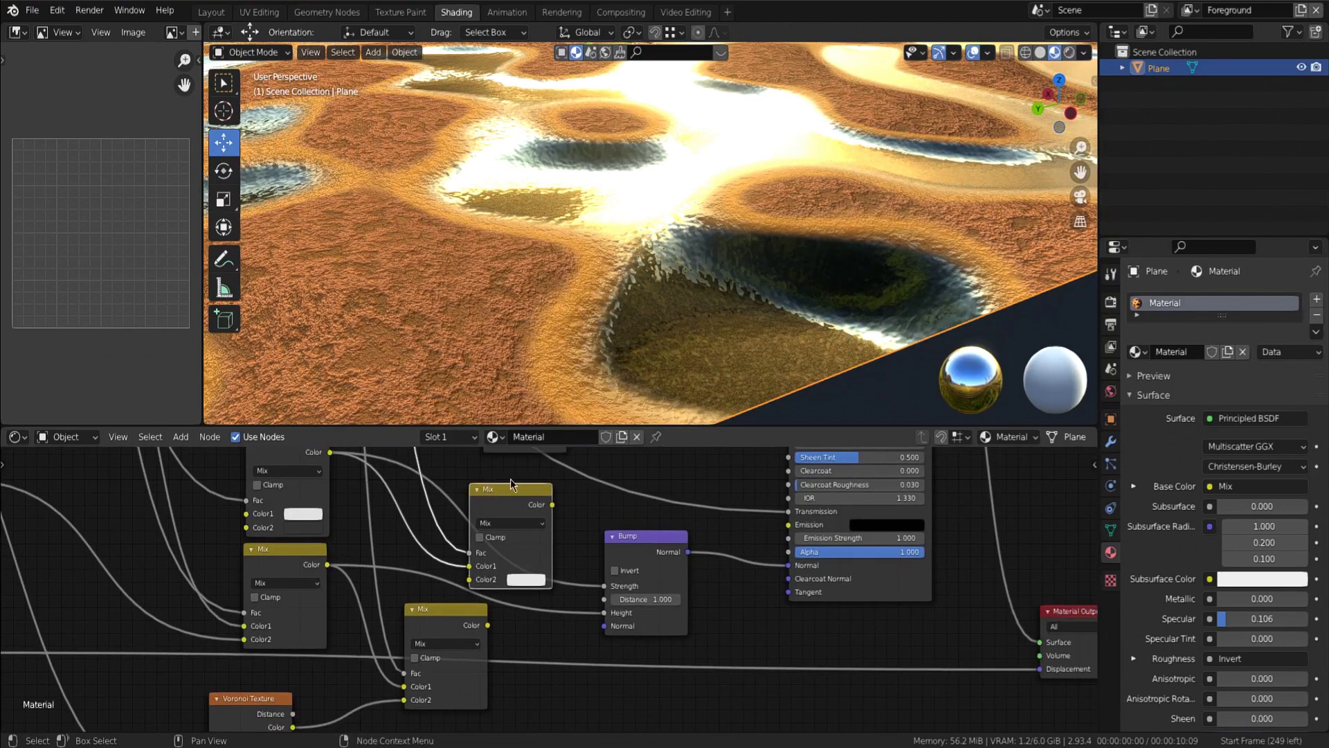
{"action": "middle_click_drag", "start_coordinate": [510, 484], "coordinate": [510, 525], "text": "shift"}
{"action": "middle_click_drag", "start_coordinate": [600, 602], "coordinate": [578, 561], "text": "shift"}
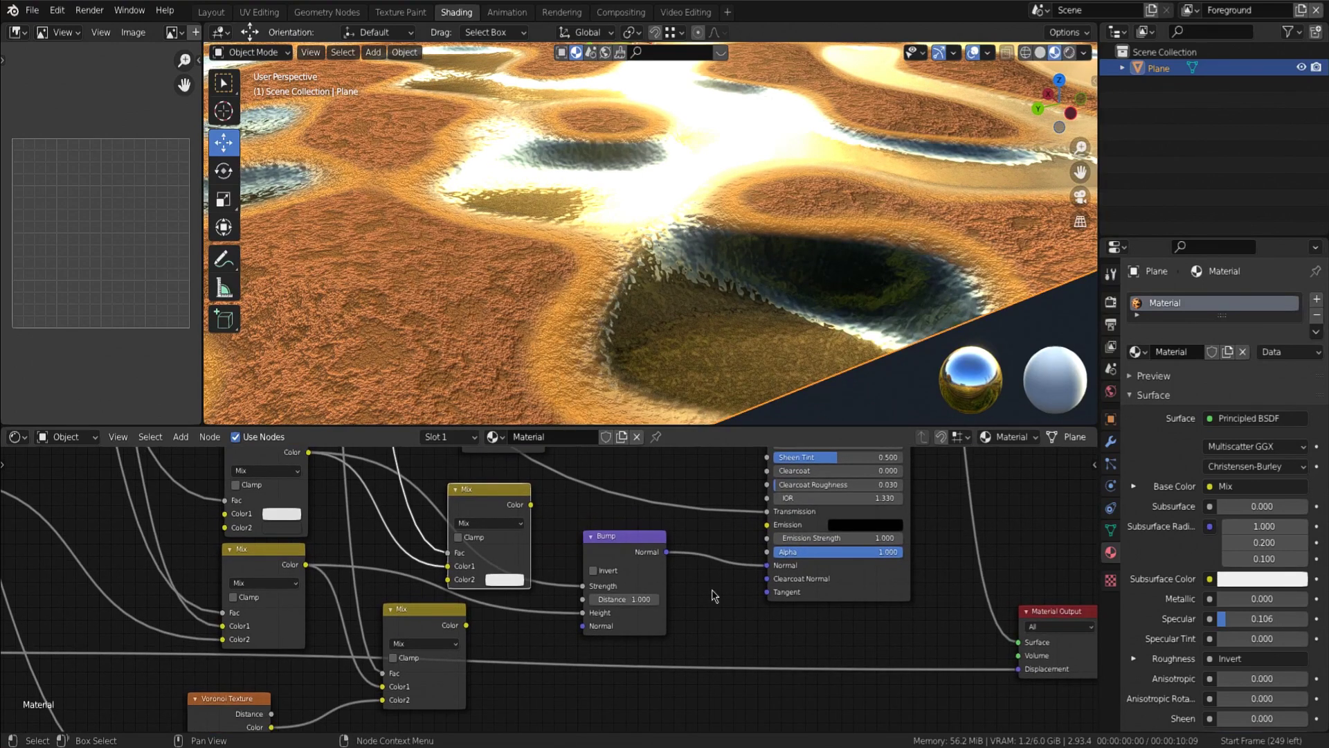
{"action": "left_click_drag", "start_coordinate": [531, 504], "coordinate": [568, 566]}
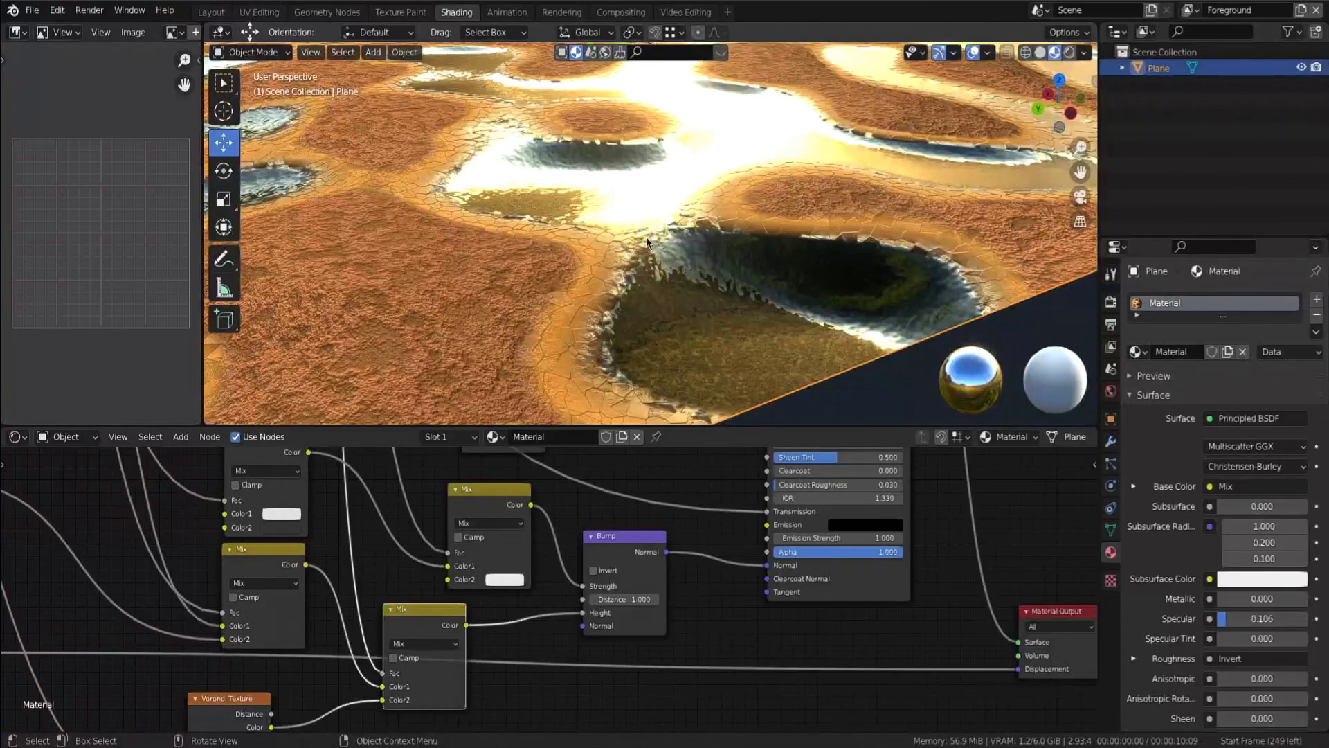
Examine the bump pattern along the shoreline around the pond up close.
{"action": "middle_click_drag", "start_coordinate": [646, 236], "coordinate": [584, 247], "text": "shift"}
{"action": "scroll", "coordinate": [590, 229], "scroll_direction": "up", "scroll_amount": 3}
{"action": "scroll", "coordinate": [585, 246], "scroll_direction": "down", "scroll_amount": 3}
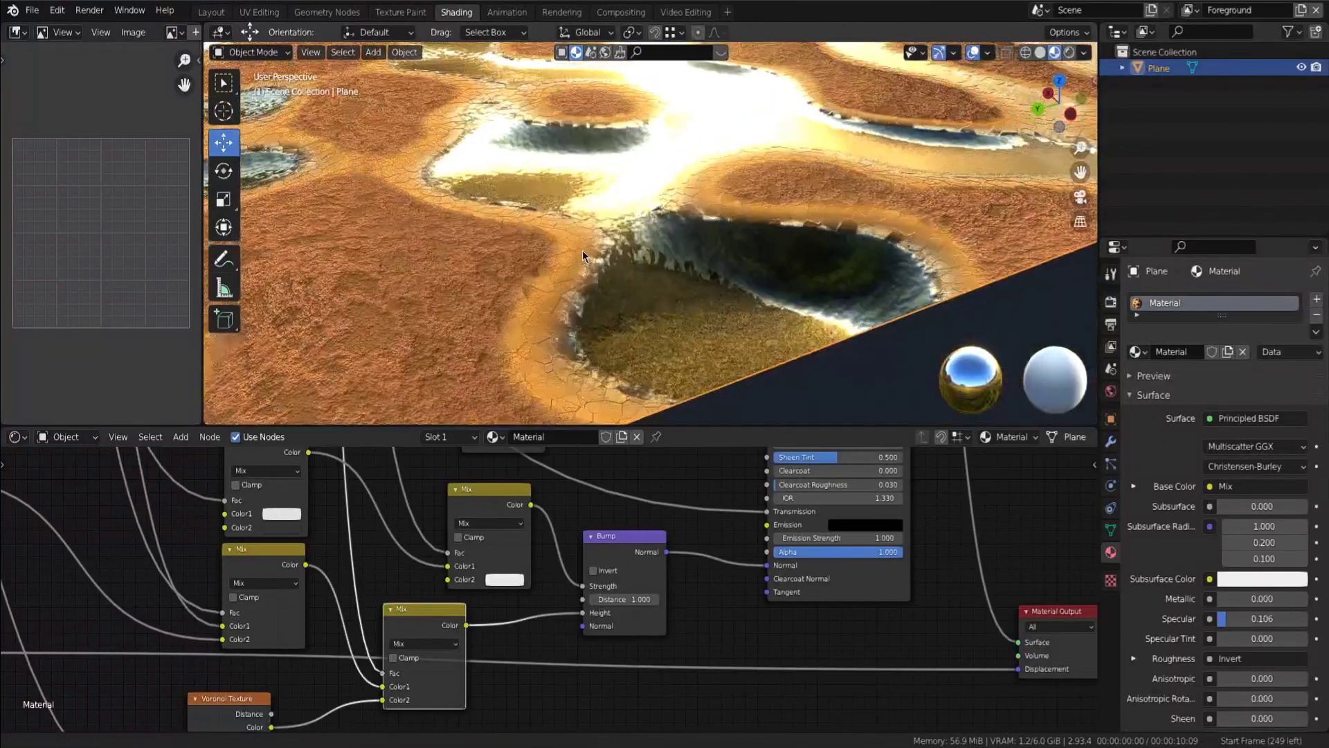
{"action": "scroll", "coordinate": [583, 252], "scroll_direction": "down", "scroll_amount": 1}
{"action": "scroll", "coordinate": [549, 341], "scroll_direction": "up", "scroll_amount": 6}
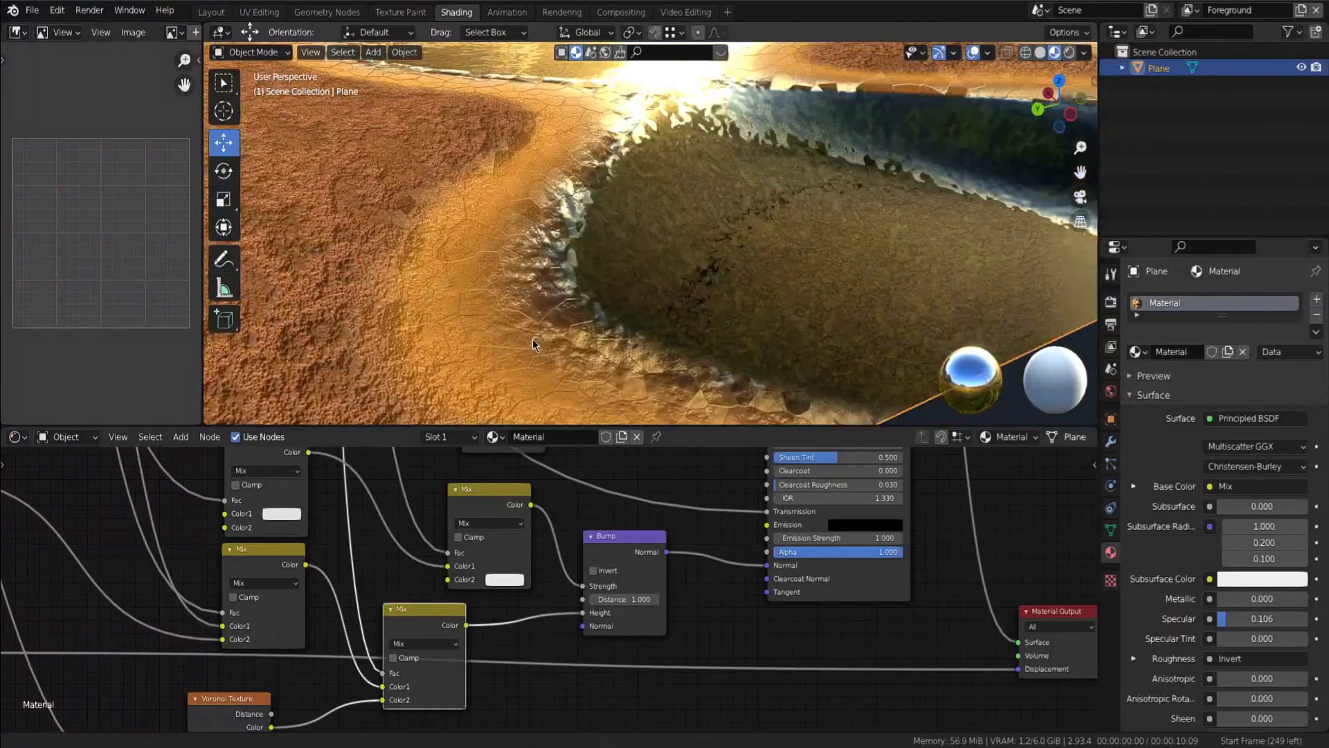
{"action": "scroll", "coordinate": [533, 342], "scroll_direction": "down", "scroll_amount": 3}
{"action": "scroll", "coordinate": [526, 576], "scroll_direction": "down", "scroll_amount": 3}
Set the scale of the shoreline Voronoi Texture to 121.6.
{"action": "middle_click_drag", "start_coordinate": [453, 720], "coordinate": [595, 605]}
{"action": "scroll", "coordinate": [581, 630], "scroll_direction": "up", "scroll_amount": 3}
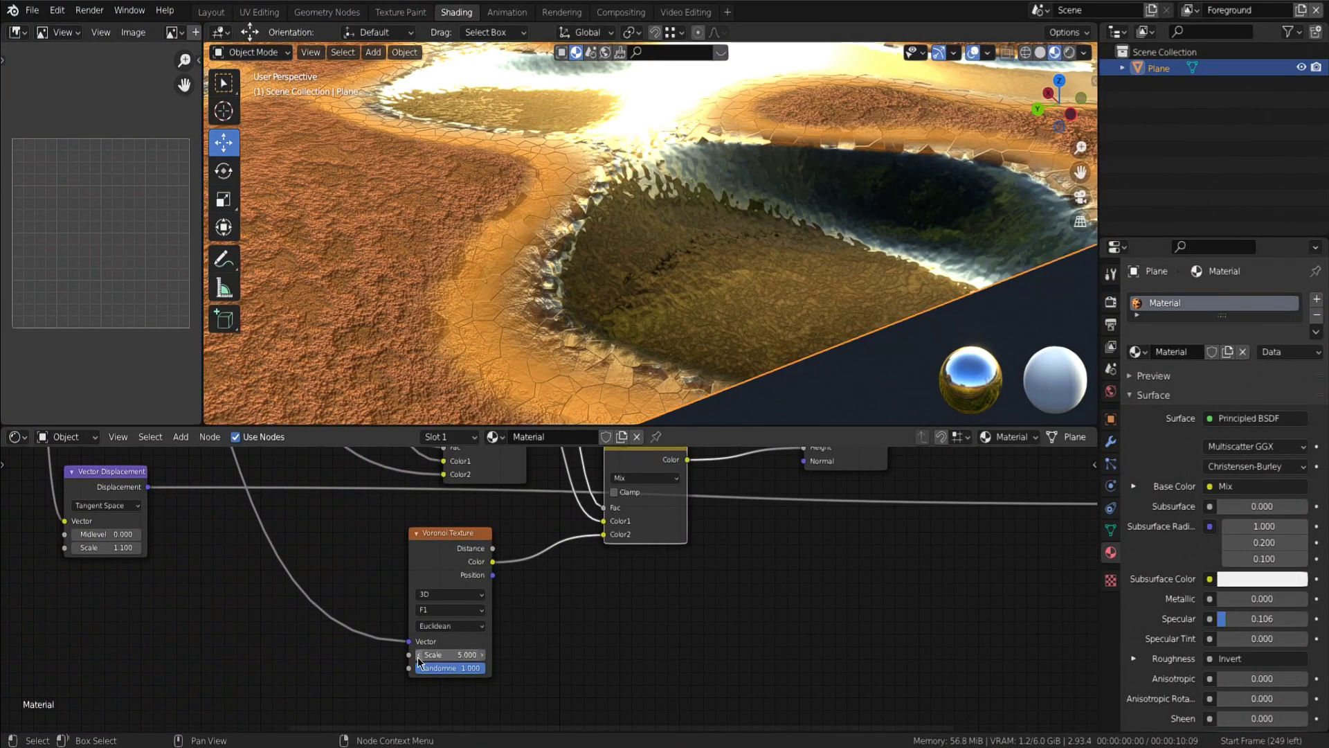
{"action": "left_click_drag", "start_coordinate": [445, 655], "coordinate": [593, 655]}
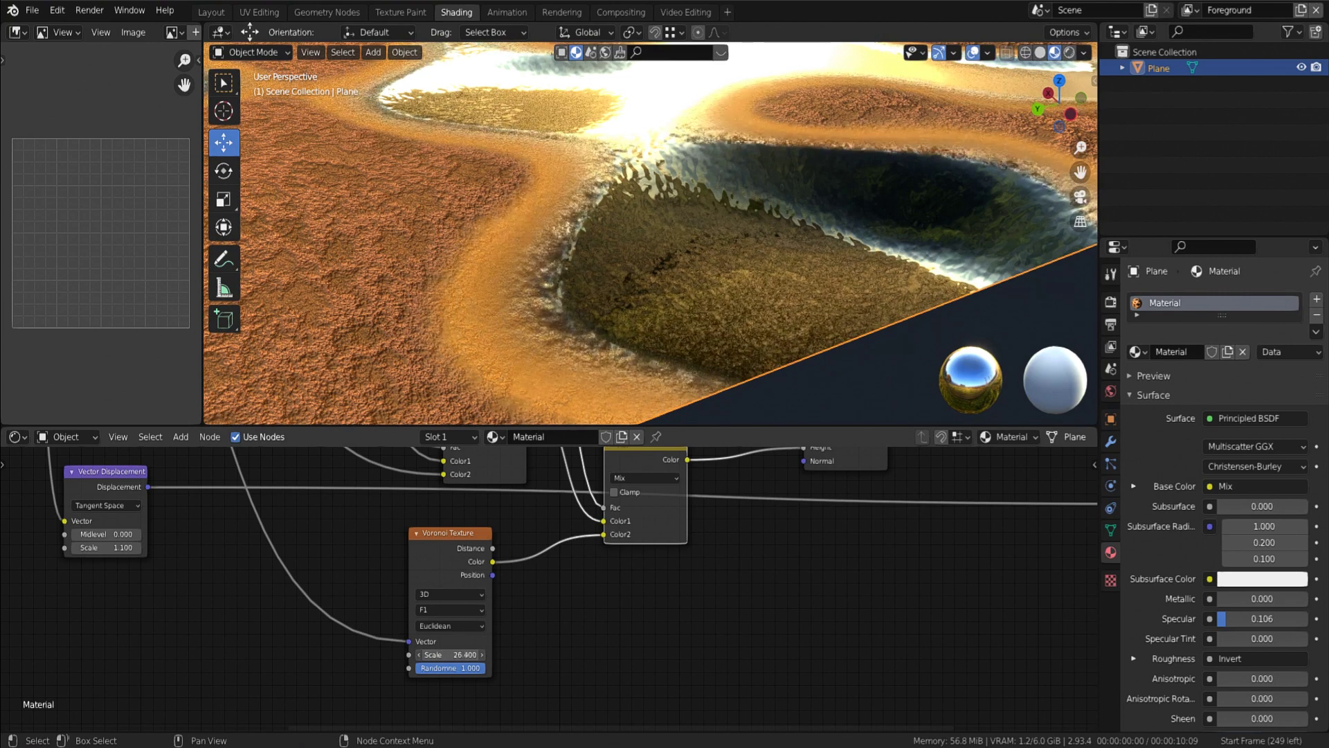
{"action": "left_click_drag", "start_coordinate": [833, 655], "coordinate": [905, 655]}
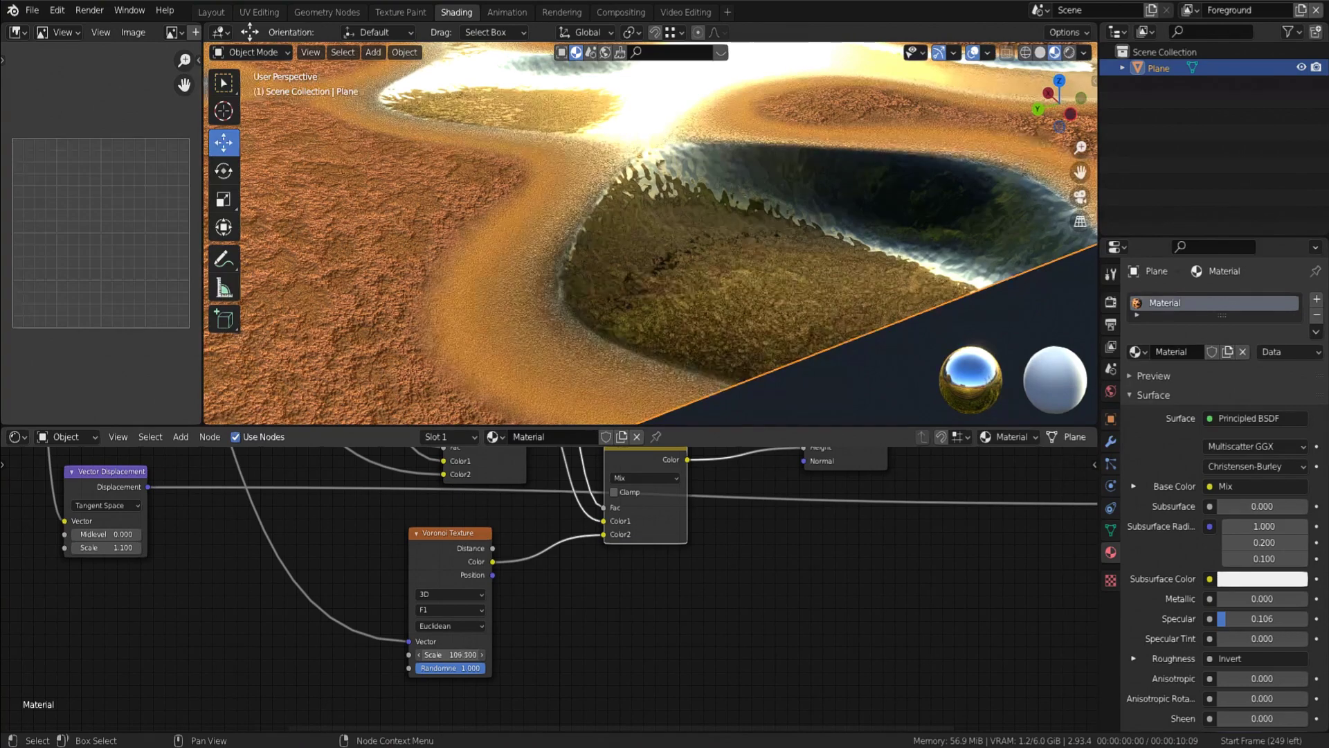
{"action": "left_click_drag", "start_coordinate": [1167, 655], "coordinate": [1252, 655]}
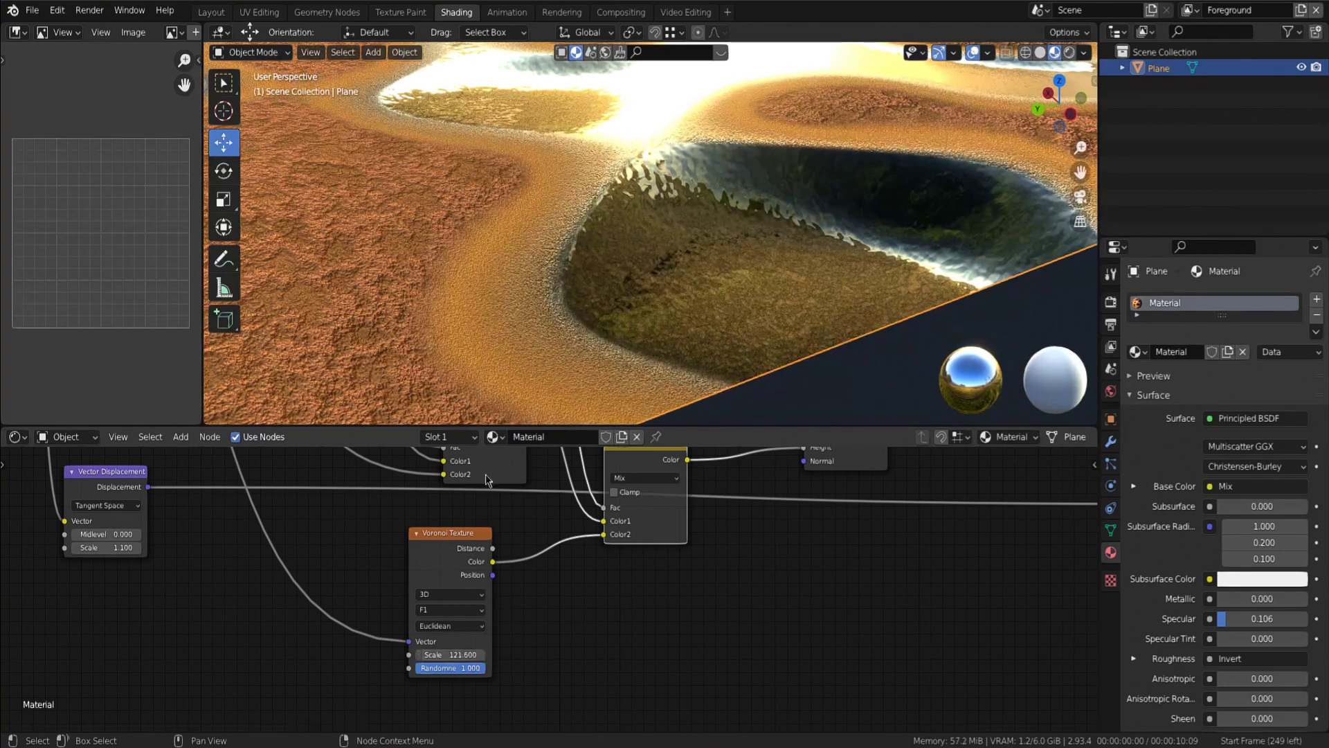
{"action": "scroll", "coordinate": [523, 222], "scroll_direction": "down", "scroll_amount": 5}
{"action": "scroll", "coordinate": [523, 222], "scroll_direction": "up", "scroll_amount": 8}
{"action": "scroll", "coordinate": [523, 223], "scroll_direction": "down", "scroll_amount": 3}
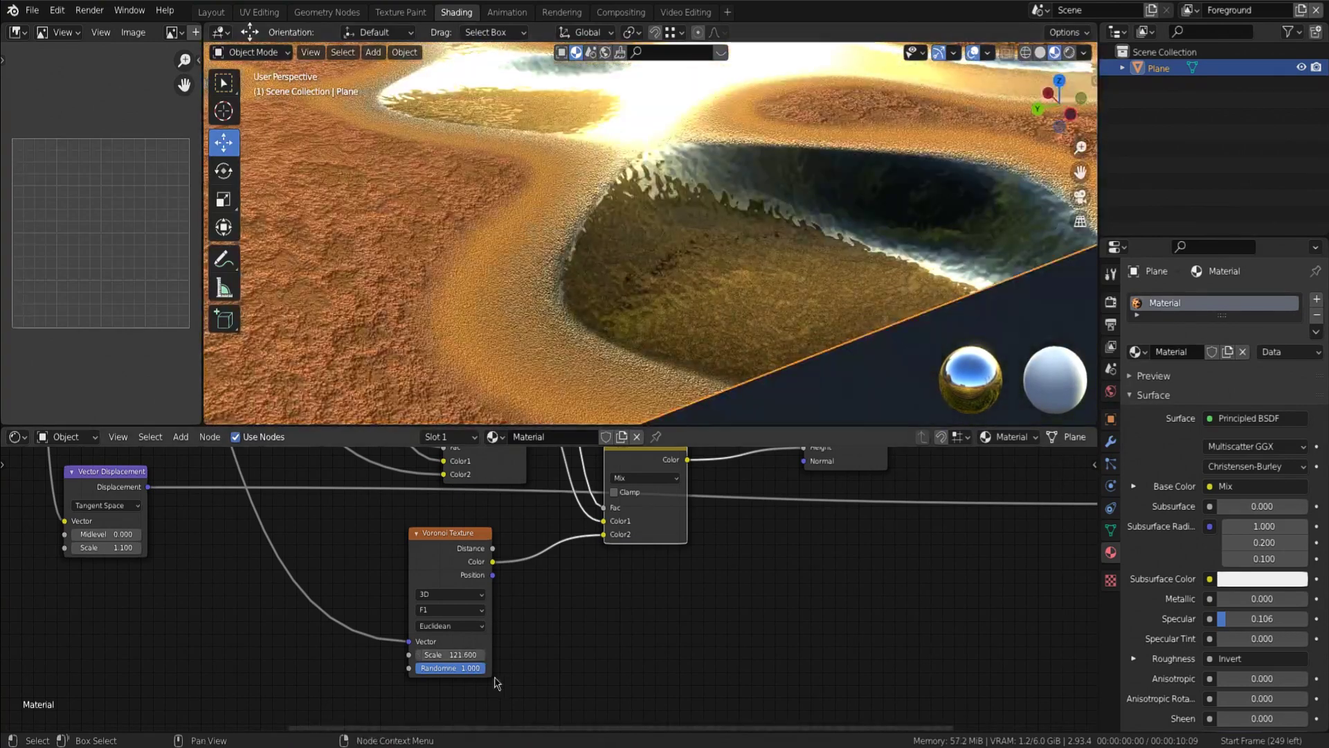
Raise the scale of the shoreline Voronoi Texture to 500.
{"action": "left_click_drag", "start_coordinate": [463, 655], "coordinate": [665, 655]}
{"action": "left_click_drag", "start_coordinate": [466, 654], "coordinate": [558, 654]}
{"action": "left_click_drag", "start_coordinate": [466, 655], "coordinate": [574, 654]}
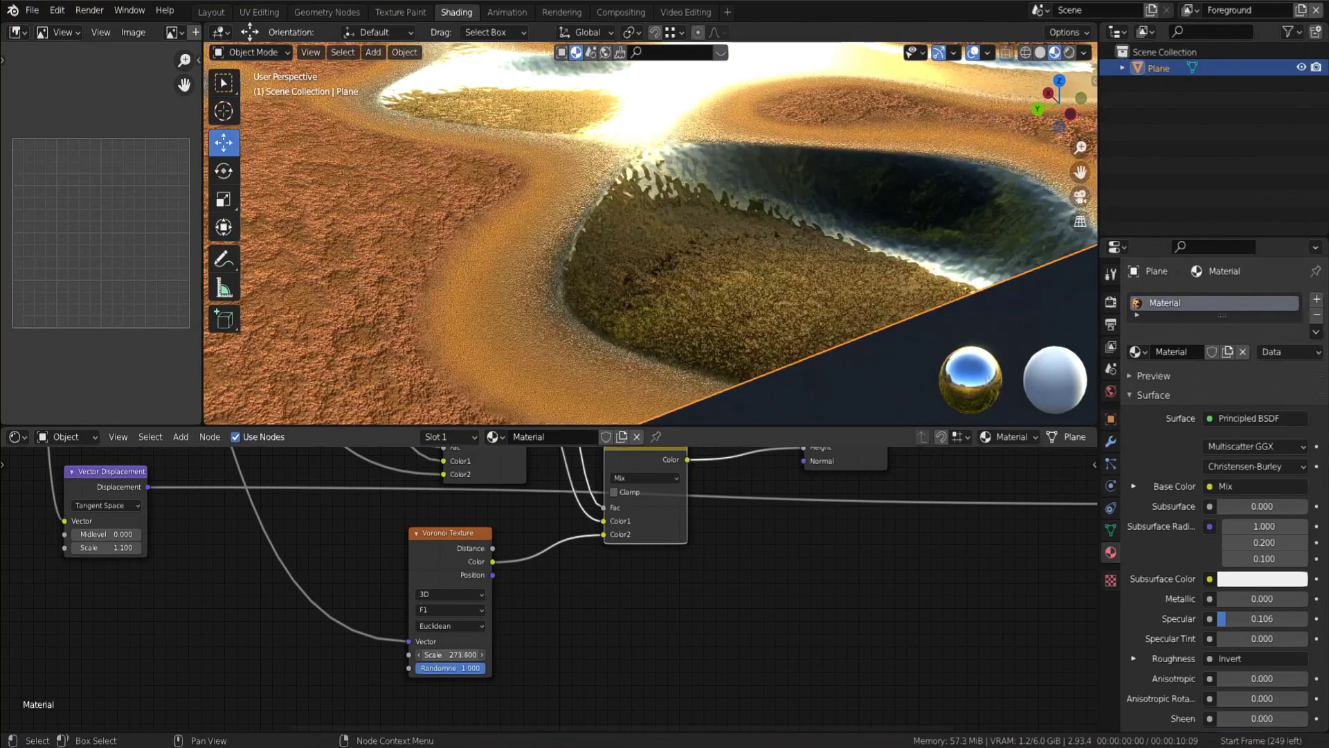
{"action": "left_click_drag", "start_coordinate": [443, 654], "coordinate": [522, 654]}
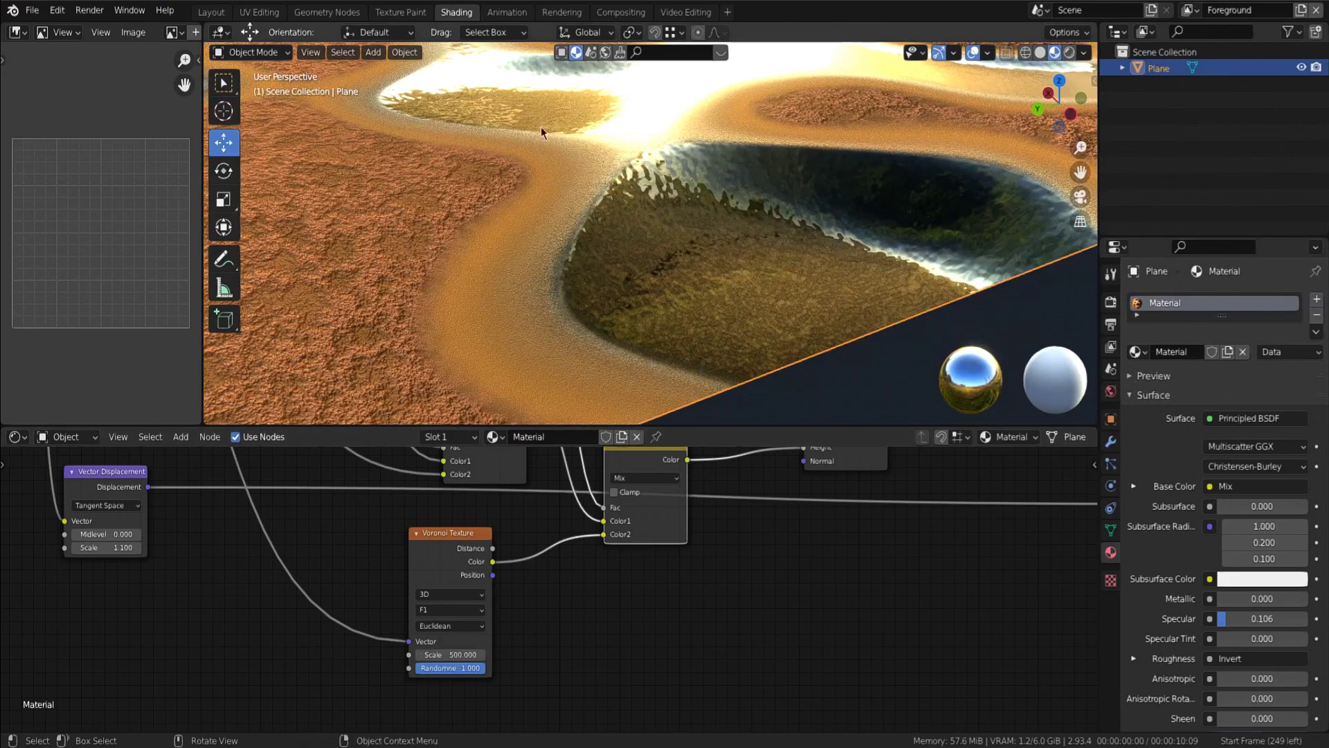
Examine the fine bump grain along the shorelines, from the pond at the plane's edge across the surrounding terrain.
{"action": "middle_click_drag", "start_coordinate": [542, 127], "coordinate": [572, 214]}
{"action": "scroll", "coordinate": [572, 216], "scroll_direction": "up", "scroll_amount": 6}
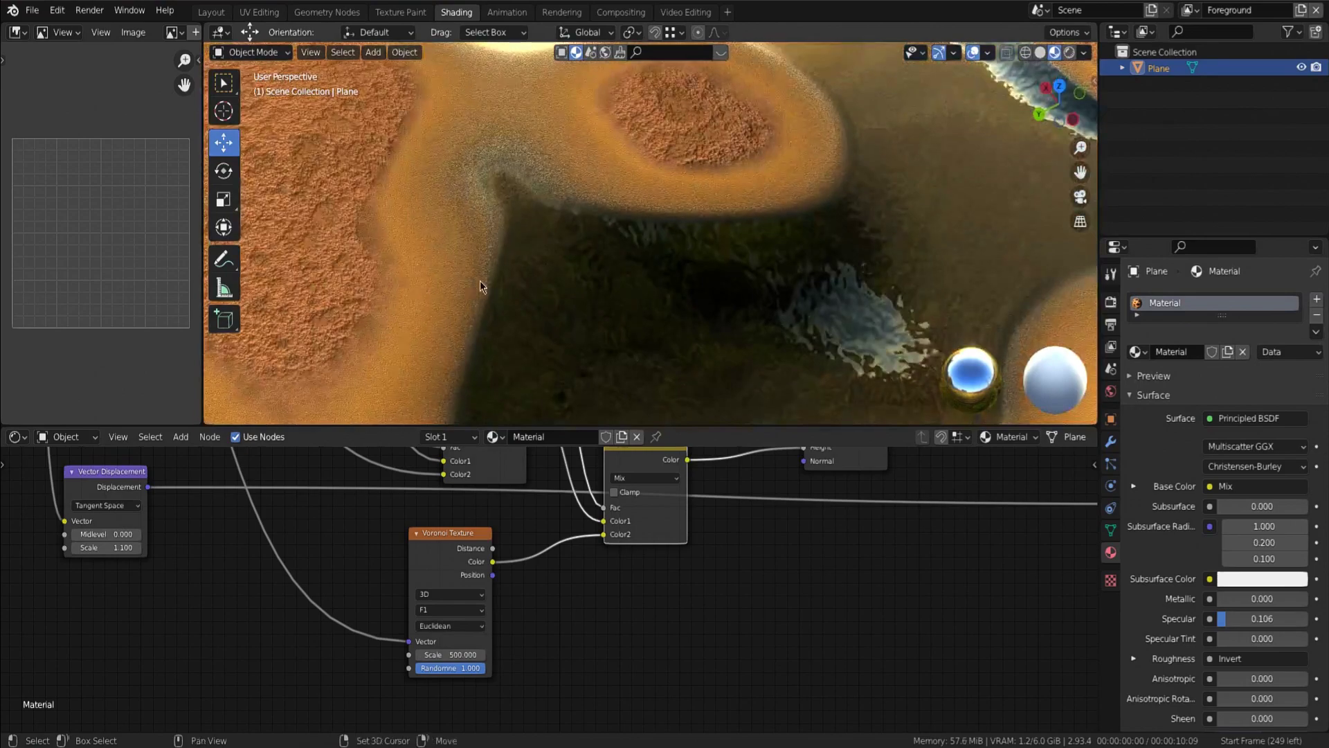
{"action": "mouse_move", "coordinate": [480, 280]}
{"action": "middle_mouse_down", "text": "shift"}
{"action": "mouse_move", "coordinate": [523, 288]}
{"action": "mouse_move", "coordinate": [546, 252]}
{"action": "mouse_move", "coordinate": [497, 259]}
{"action": "mouse_move", "coordinate": [484, 288]}
{"action": "middle_mouse_up", "text": "shift"}
{"action": "middle_click_drag", "start_coordinate": [439, 153], "coordinate": [496, 209], "text": "shift"}
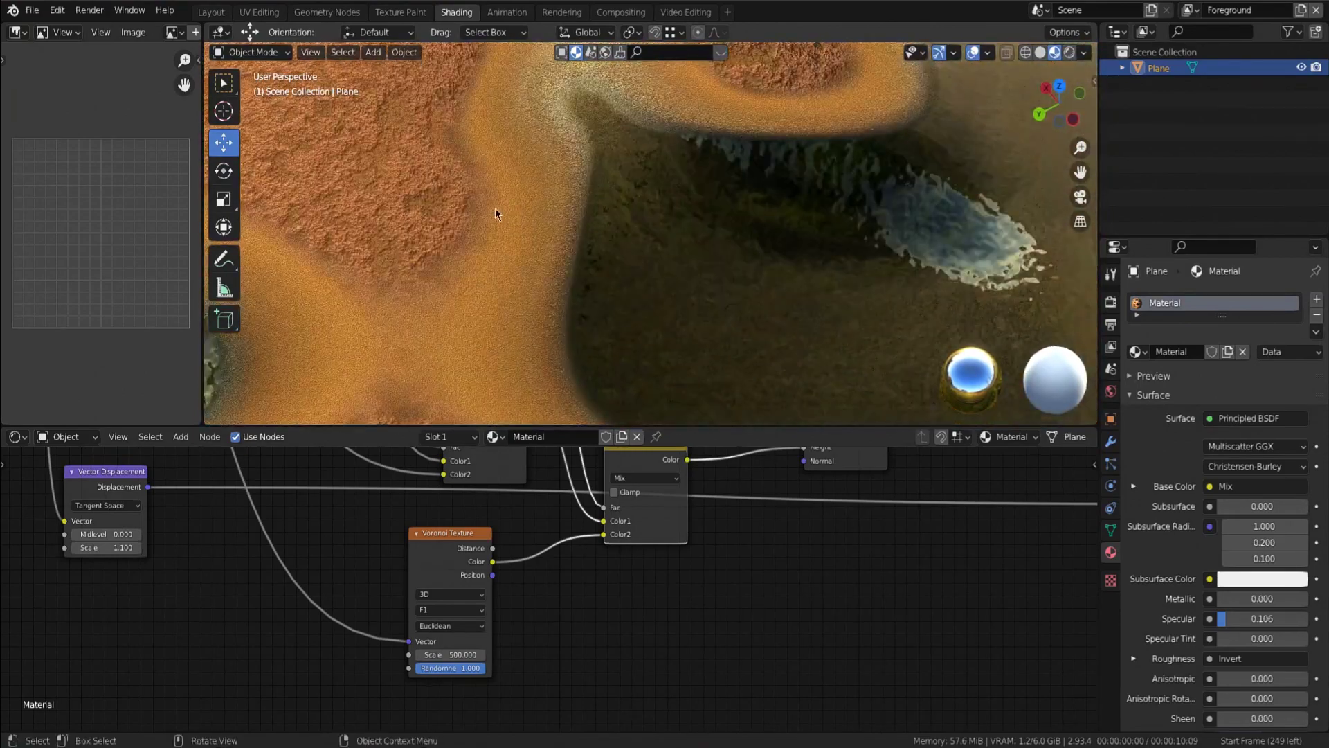
{"action": "scroll", "coordinate": [532, 208], "scroll_direction": "up", "scroll_amount": 2}
{"action": "scroll", "coordinate": [532, 208], "scroll_direction": "down", "scroll_amount": 5}
{"action": "middle_click_drag", "start_coordinate": [782, 318], "coordinate": [625, 273], "text": "shift"}
{"action": "middle_click_drag", "start_coordinate": [803, 412], "coordinate": [587, 260], "text": "shift"}
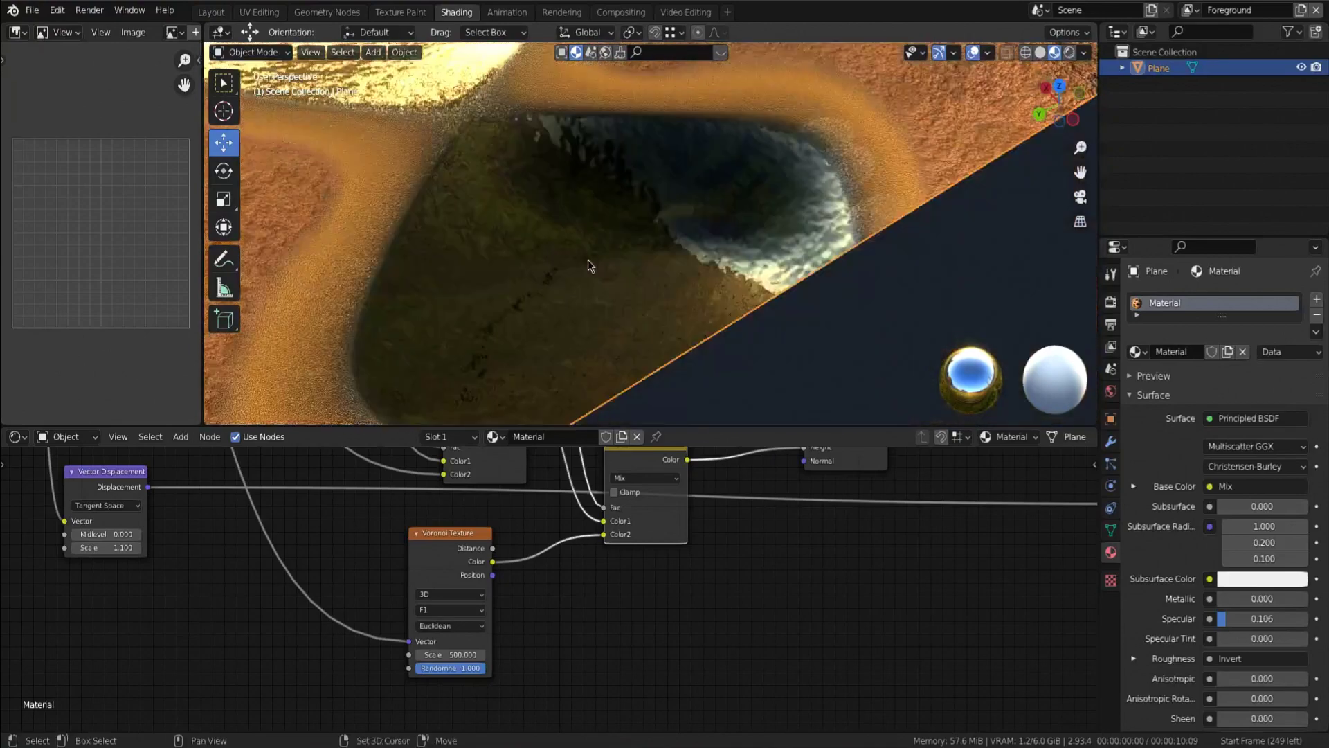
{"action": "middle_click_drag", "start_coordinate": [336, 138], "coordinate": [536, 227], "text": "shift"}
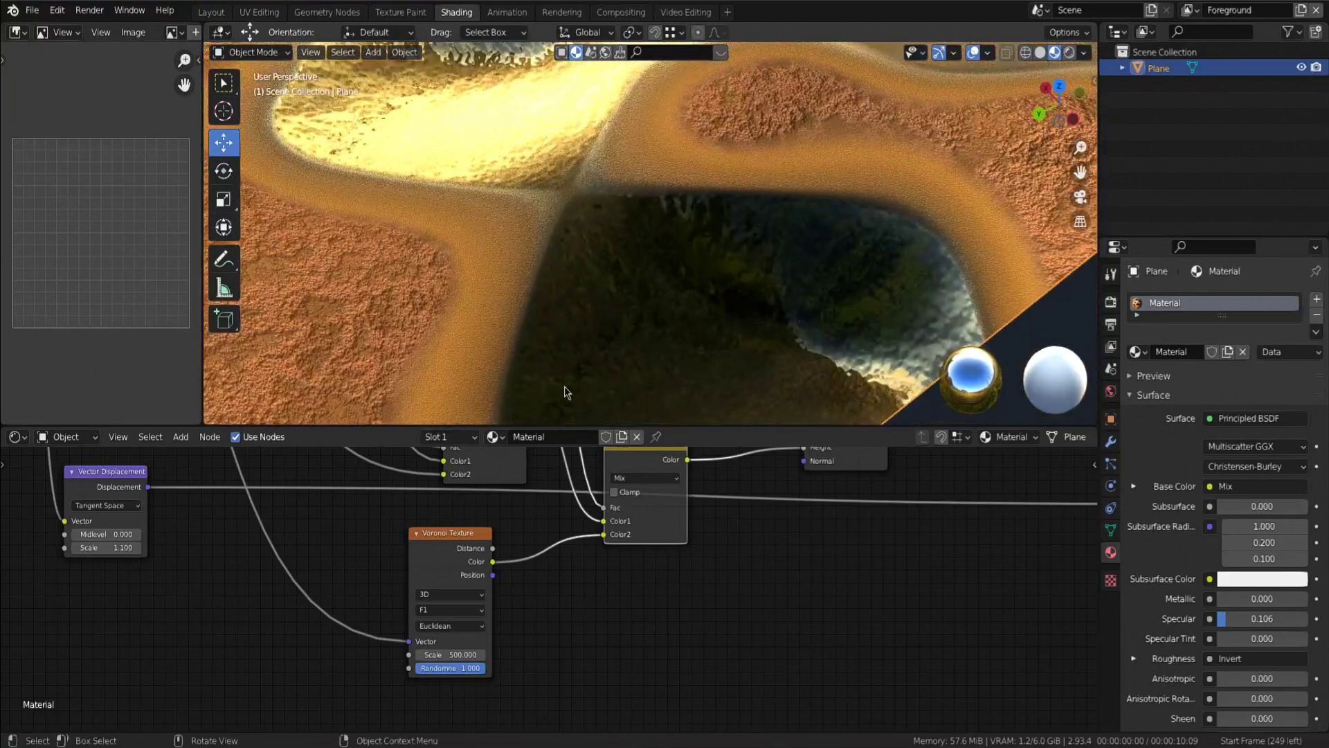
{"action": "middle_click_drag", "start_coordinate": [657, 269], "coordinate": [450, 326], "text": "shift"}
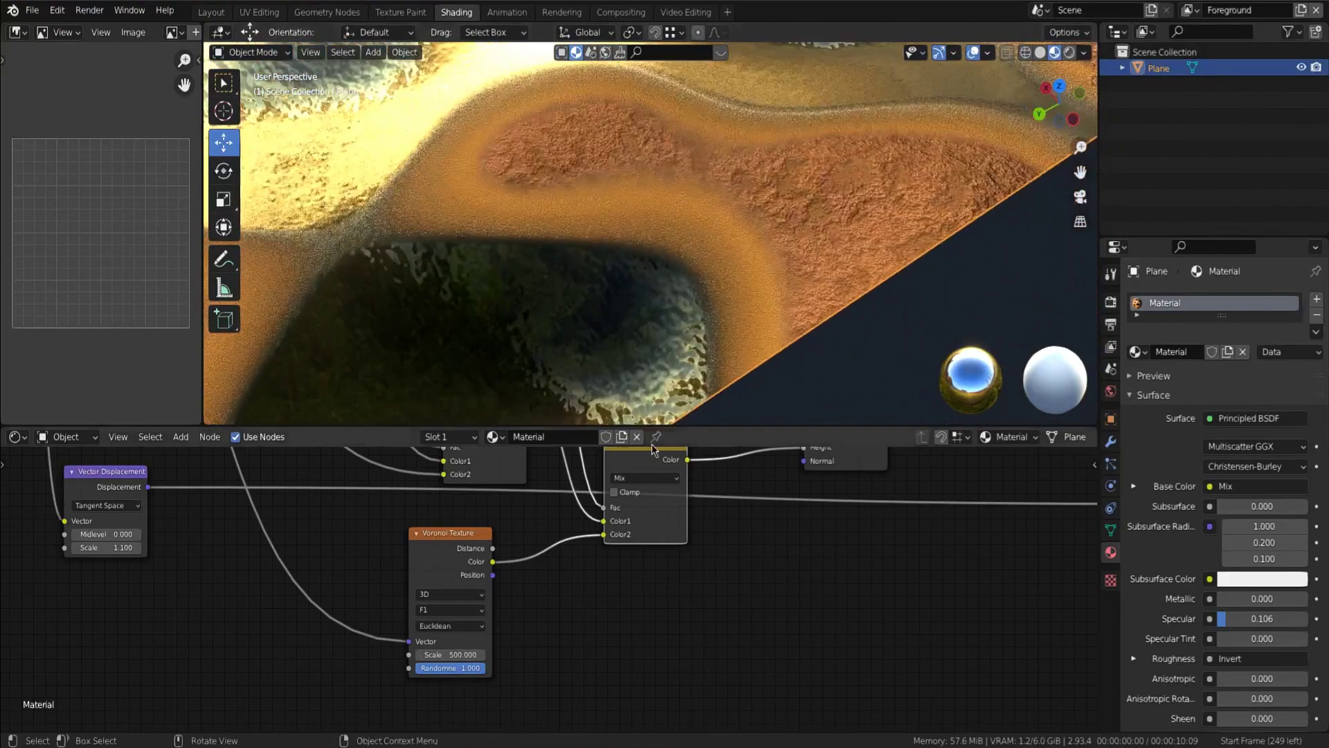
{"action": "middle_click_drag", "start_coordinate": [654, 190], "coordinate": [629, 284], "text": "shift"}
{"action": "scroll", "coordinate": [686, 239], "scroll_direction": "up", "scroll_amount": 3}
{"action": "scroll", "coordinate": [687, 240], "scroll_direction": "down", "scroll_amount": 2}
{"action": "middle_click_drag", "start_coordinate": [616, 170], "coordinate": [627, 276], "text": "shift"}
{"action": "middle_click_drag", "start_coordinate": [585, 135], "coordinate": [627, 274], "text": "shift"}
{"action": "scroll", "coordinate": [622, 262], "scroll_direction": "down", "scroll_amount": 3}
{"action": "scroll", "coordinate": [587, 239], "scroll_direction": "up", "scroll_amount": 2}
{"action": "middle_click_drag", "start_coordinate": [516, 208], "coordinate": [775, 367], "text": "shift"}
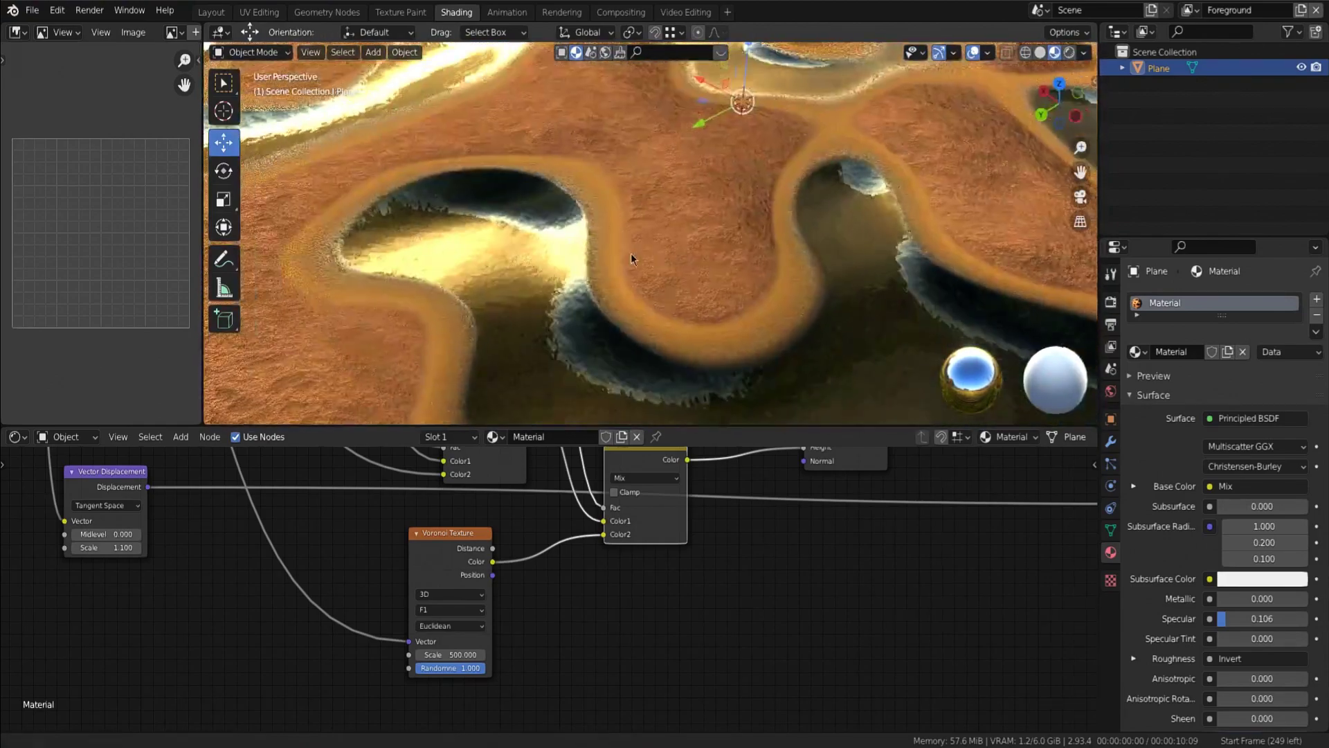
{"action": "scroll", "coordinate": [600, 224], "scroll_direction": "up", "scroll_amount": 1}
{"action": "scroll", "coordinate": [660, 223], "scroll_direction": "down", "scroll_amount": 3}
{"action": "middle_click_drag", "start_coordinate": [769, 211], "coordinate": [551, 250], "text": "shift"}
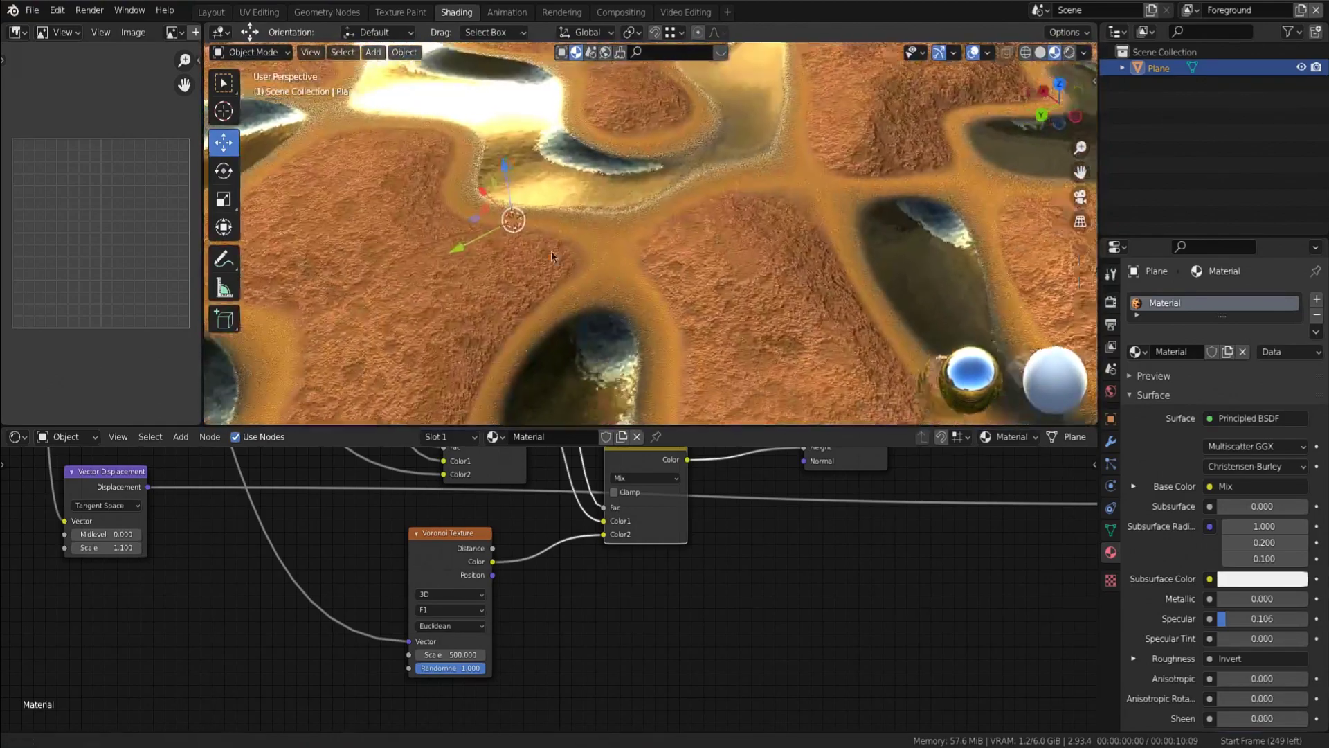
{"action": "scroll", "coordinate": [553, 253], "scroll_direction": "up", "scroll_amount": 3}
{"action": "middle_click_drag", "start_coordinate": [564, 304], "coordinate": [348, 85], "text": "shift"}
{"action": "scroll", "coordinate": [683, 201], "scroll_direction": "down", "scroll_amount": 3}
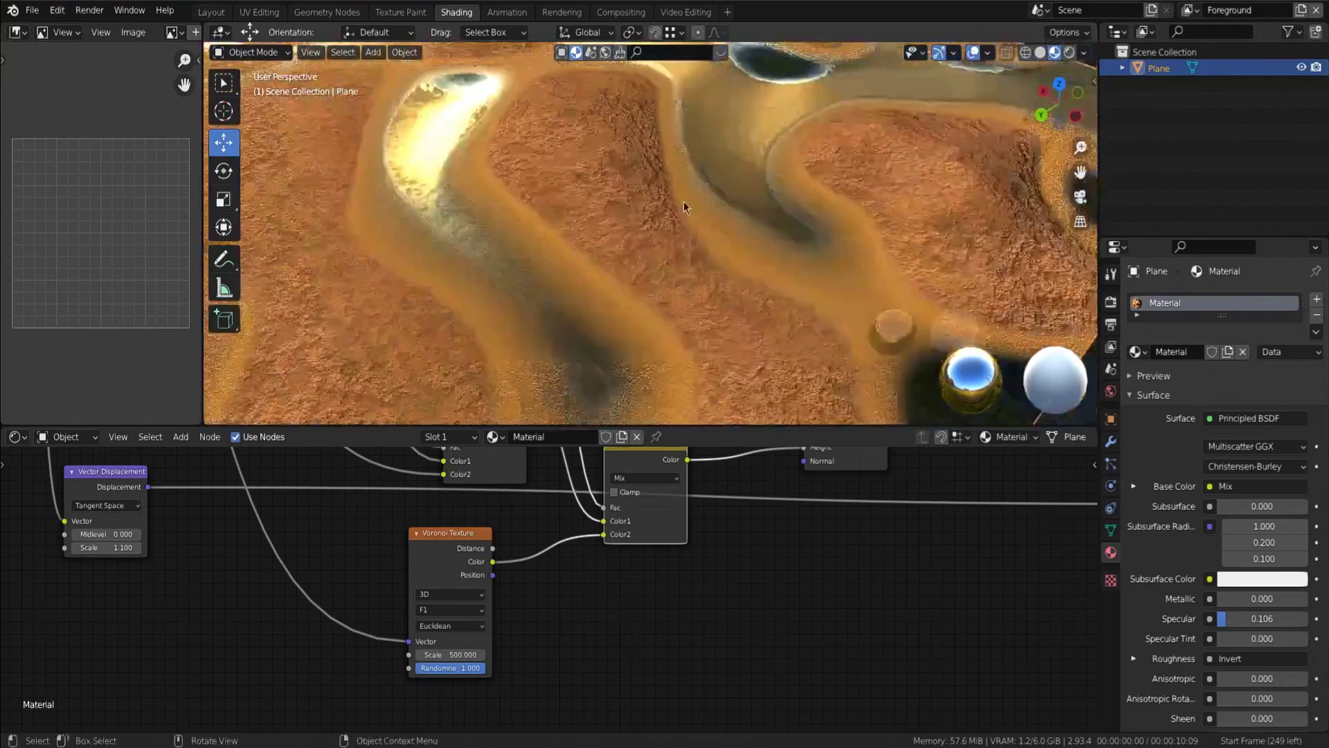
{"action": "middle_click_drag", "start_coordinate": [797, 298], "coordinate": [633, 196], "text": "shift"}
{"action": "scroll", "coordinate": [635, 260], "scroll_direction": "up", "scroll_amount": 3}
Raise the brightness of Color2 in the Mix feeding the Bump strength to about 0.809.
{"action": "middle_click_drag", "start_coordinate": [672, 649], "coordinate": [720, 731]}
{"action": "middle_click_drag", "start_coordinate": [746, 542], "coordinate": [699, 634]}
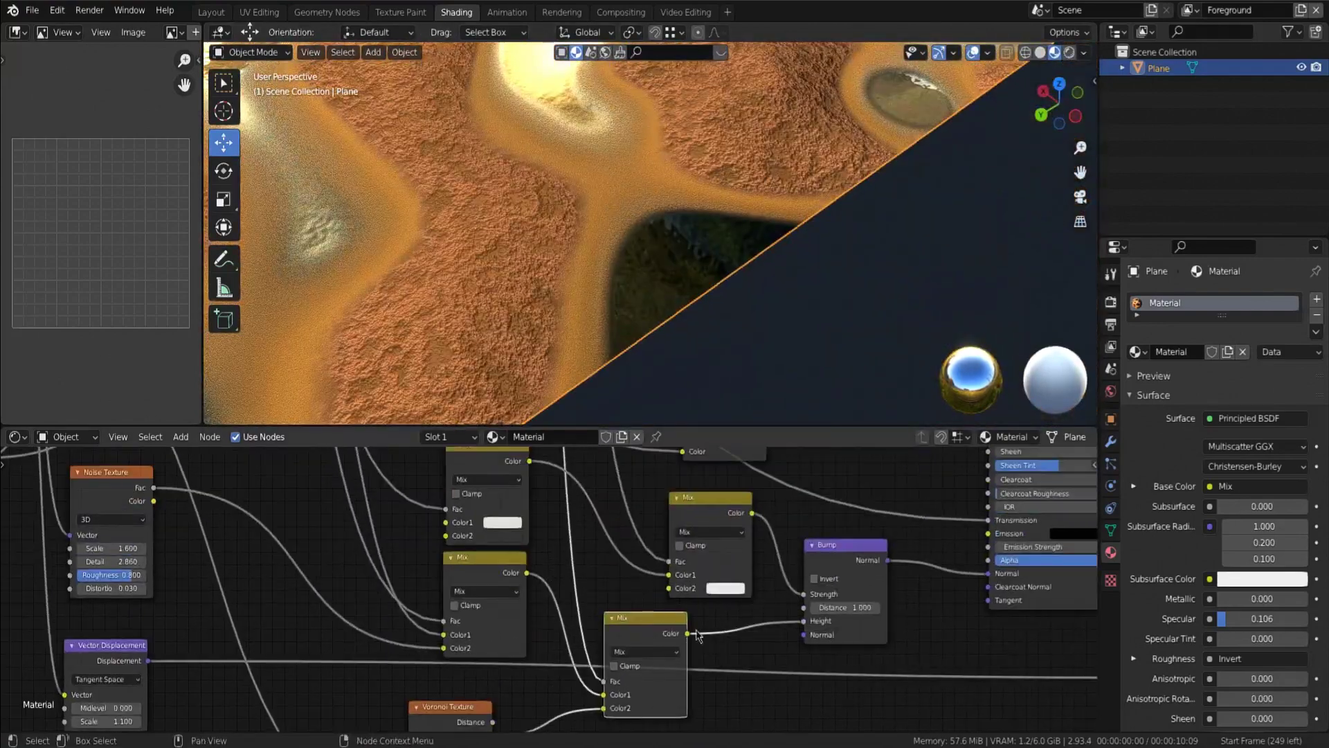
{"action": "scroll", "coordinate": [717, 630], "scroll_direction": "up", "scroll_amount": 5}
{"action": "left_click", "coordinate": [741, 572]}
{"action": "left_click", "coordinate": [728, 580]}
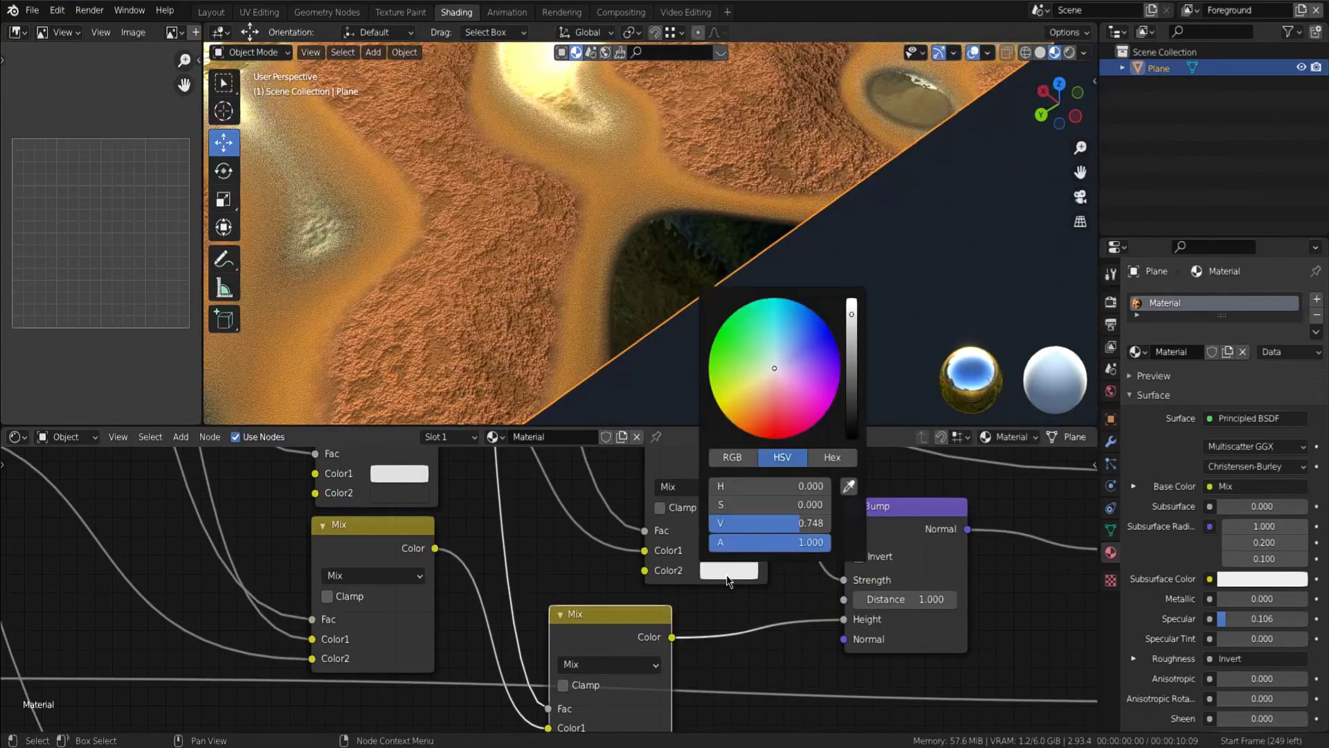
{"action": "left_click_drag", "start_coordinate": [852, 314], "coordinate": [852, 309]}
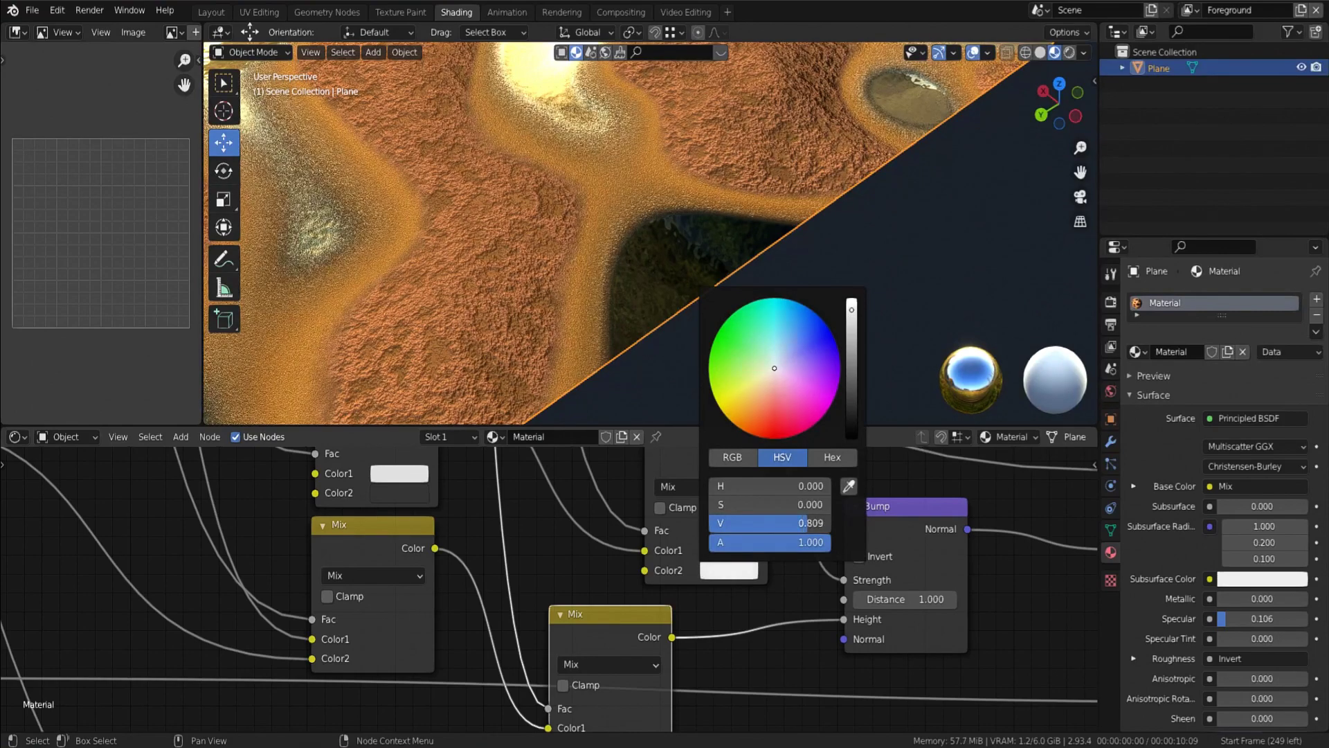
Try full white for Color2 of the Mix feeding the Bump strength, and lower its brightness to a light grey.
{"action": "scroll", "coordinate": [537, 197], "scroll_direction": "down", "scroll_amount": 4}
{"action": "middle_click_drag", "start_coordinate": [538, 197], "coordinate": [500, 167]}
{"action": "scroll", "coordinate": [585, 248], "scroll_direction": "up", "scroll_amount": 3}
{"action": "scroll", "coordinate": [492, 238], "scroll_direction": "down", "scroll_amount": 3}
{"action": "scroll", "coordinate": [533, 263], "scroll_direction": "up", "scroll_amount": 6}
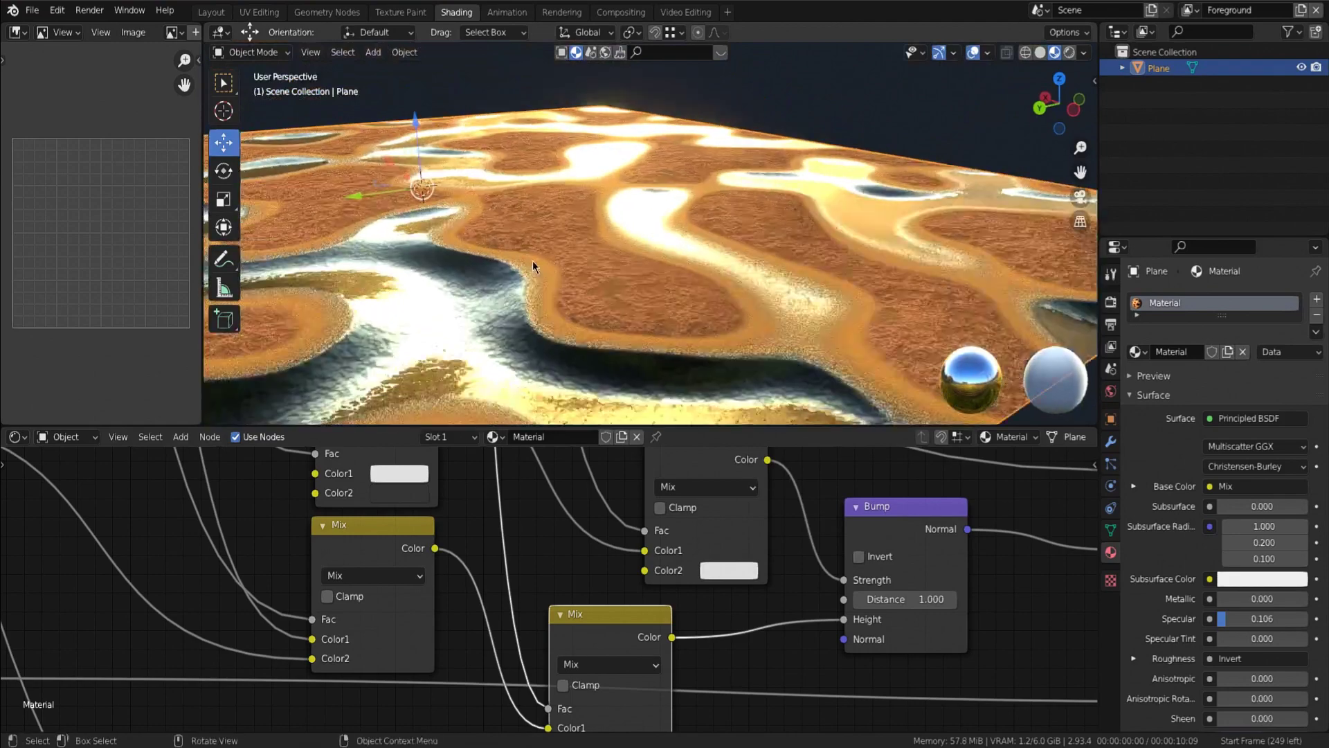
{"action": "scroll", "coordinate": [533, 274], "scroll_direction": "up", "scroll_amount": 1}
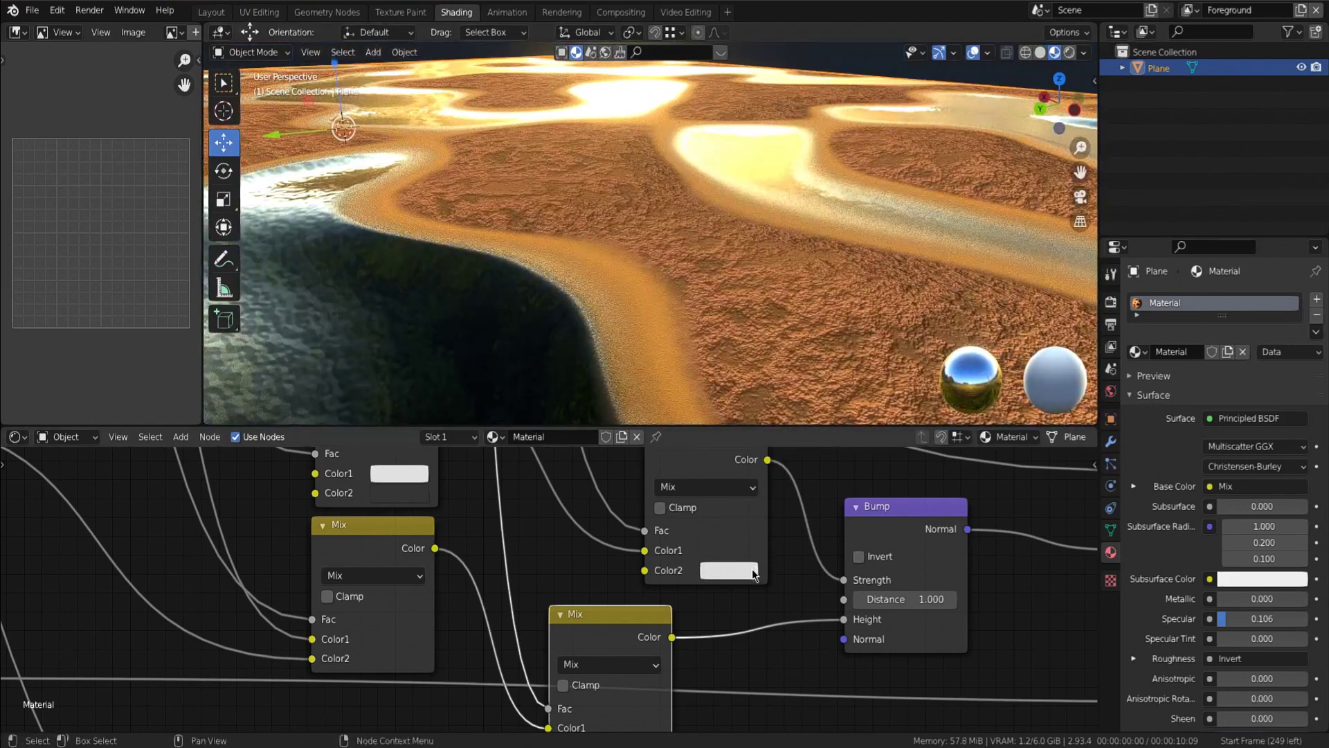
{"action": "left_click", "coordinate": [729, 570]}
{"action": "left_click_drag", "start_coordinate": [851, 318], "coordinate": [852, 300]}
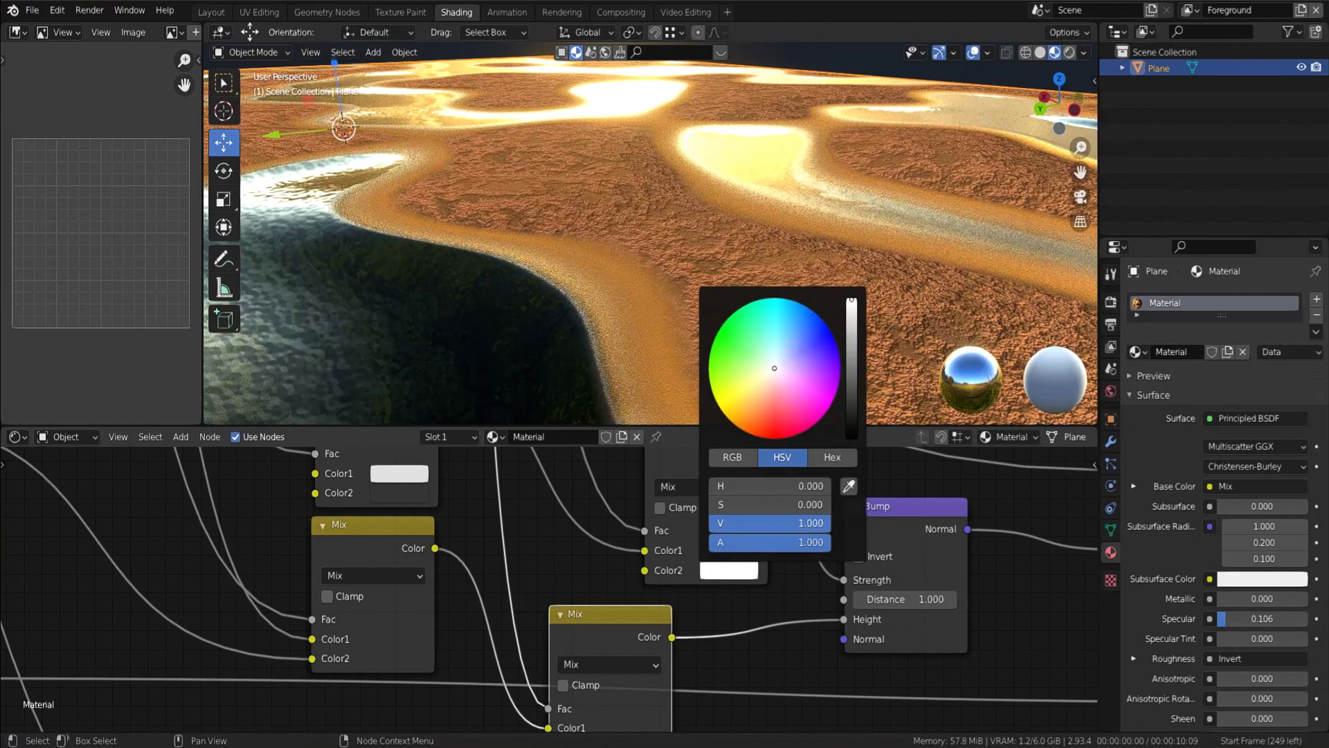
{"action": "left_click_drag", "start_coordinate": [819, 523], "coordinate": [806, 524]}
Examine the shoreline bump over the terrain from several angles and distances.
{"action": "scroll", "coordinate": [553, 230], "scroll_direction": "down", "scroll_amount": 6}
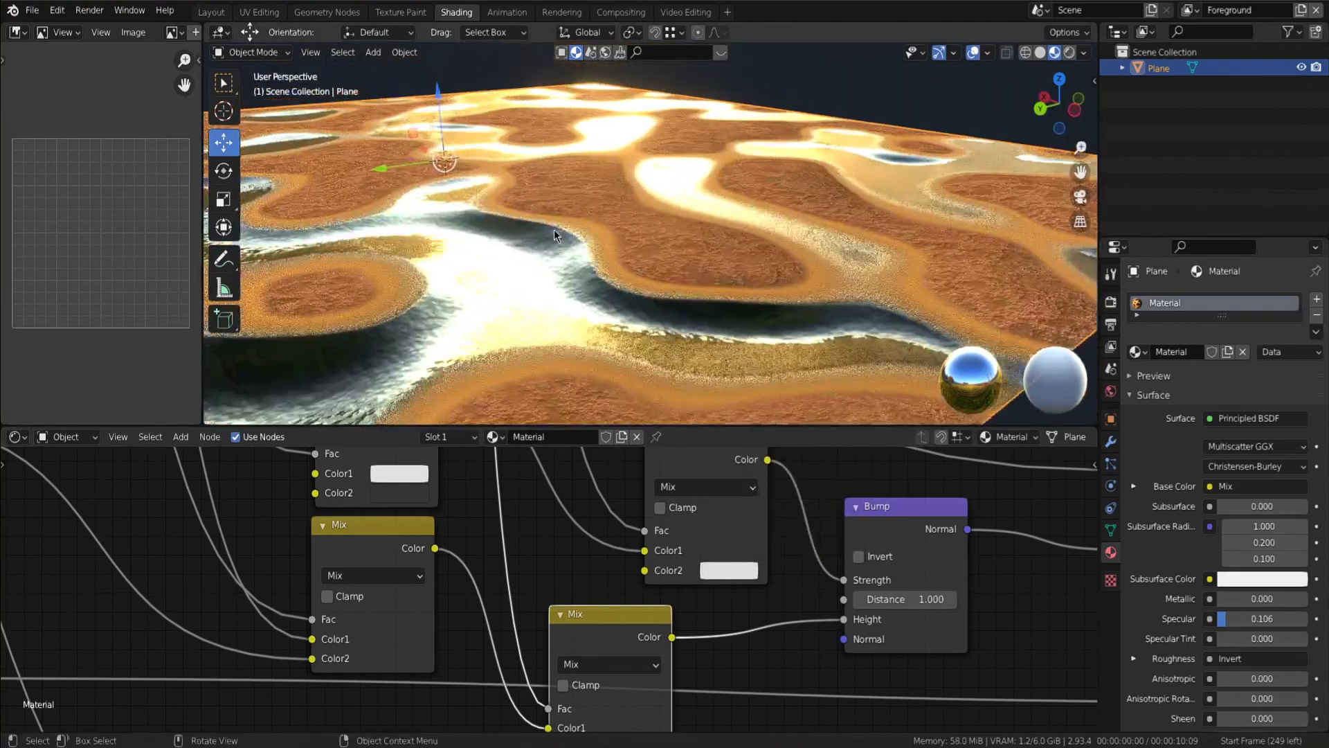
{"action": "scroll", "coordinate": [534, 205], "scroll_direction": "up", "scroll_amount": 3}
{"action": "scroll", "coordinate": [532, 207], "scroll_direction": "down", "scroll_amount": 2}
{"action": "middle_click_drag", "start_coordinate": [530, 207], "coordinate": [790, 213]}
{"action": "scroll", "coordinate": [646, 200], "scroll_direction": "down", "scroll_amount": 2}
{"action": "middle_click_drag", "start_coordinate": [646, 201], "coordinate": [649, 238]}
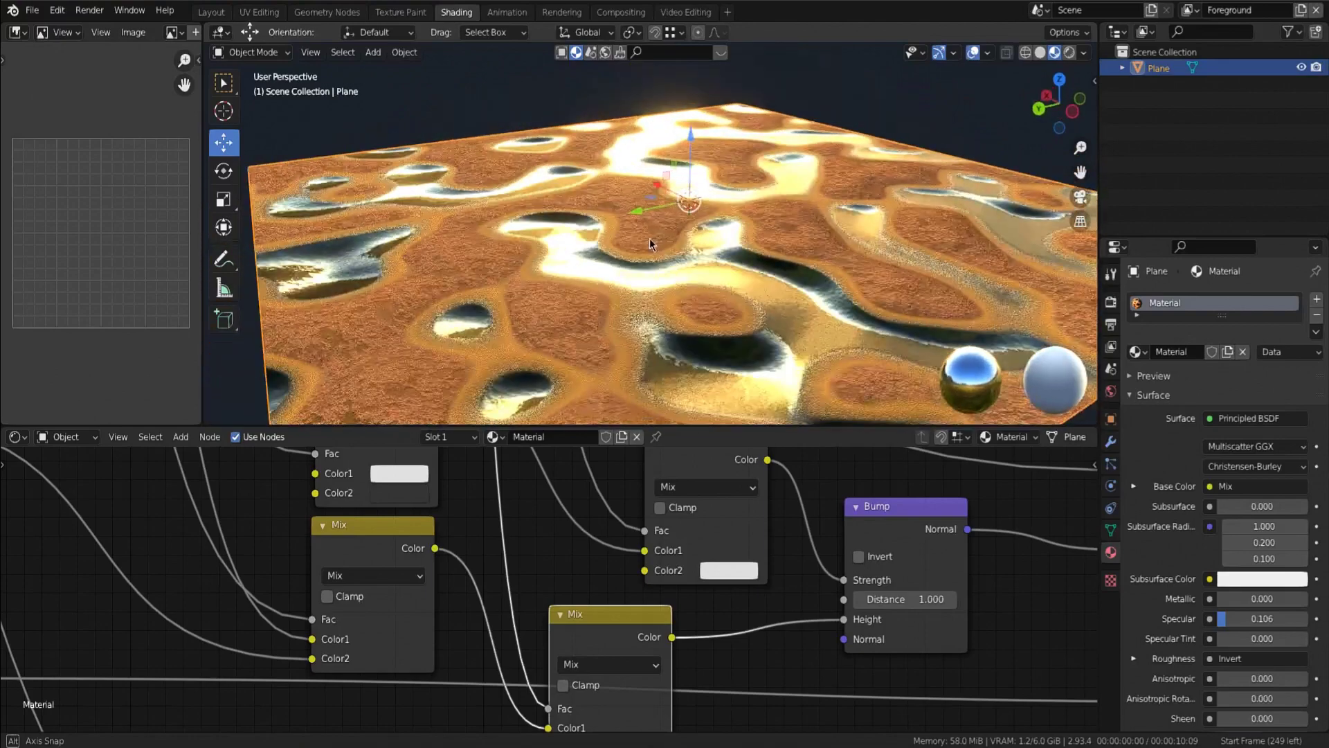
{"action": "scroll", "coordinate": [688, 554], "scroll_direction": "down", "scroll_amount": 1}
{"action": "scroll", "coordinate": [688, 556], "scroll_direction": "down", "scroll_amount": 1}
Tighten the falloff of the B-Spline shoreline ColorRamp by bringing its black and white stops closer together, with the first black stop at 0.199.
{"action": "middle_click_drag", "start_coordinate": [688, 556], "coordinate": [776, 681]}
{"action": "middle_click_drag", "start_coordinate": [682, 526], "coordinate": [782, 744]}
{"action": "scroll", "coordinate": [783, 503], "scroll_direction": "down", "scroll_amount": 2}
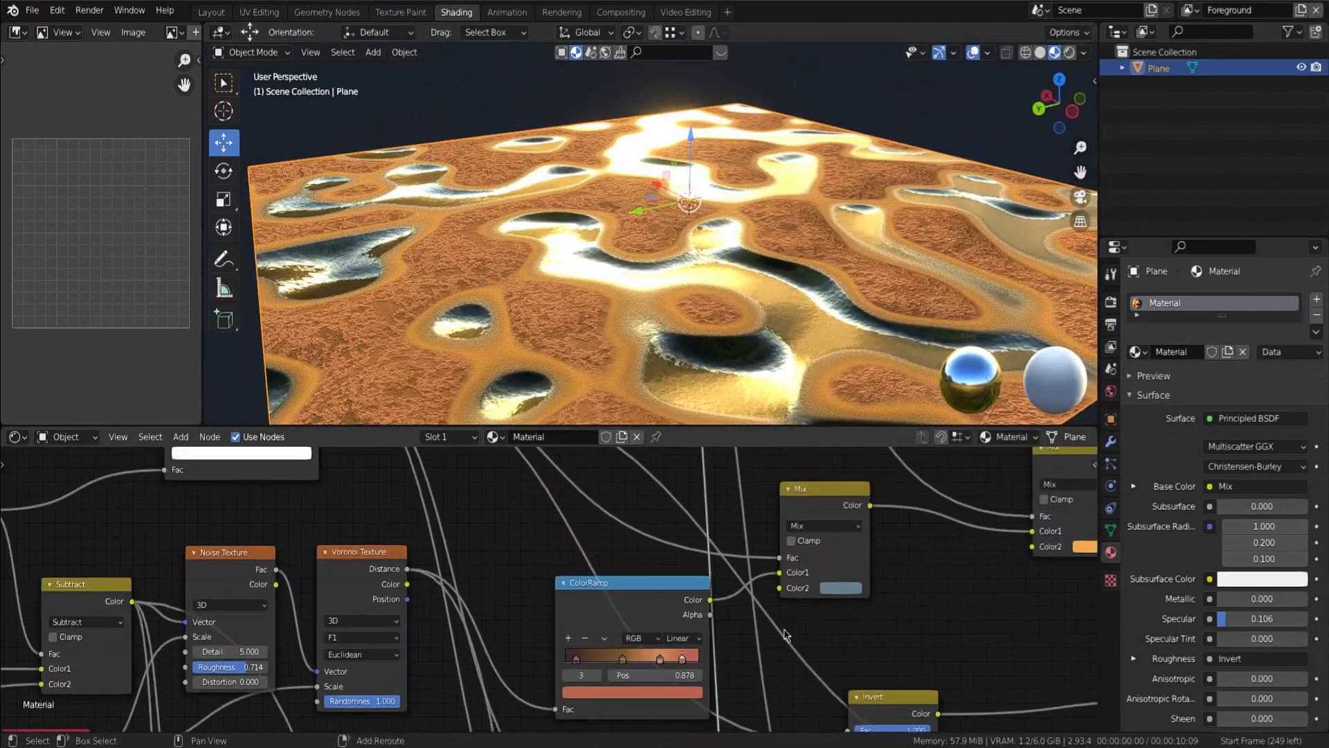
{"action": "middle_click_drag", "start_coordinate": [871, 512], "coordinate": [681, 640]}
{"action": "middle_click_drag", "start_coordinate": [628, 593], "coordinate": [688, 564], "text": "shift"}
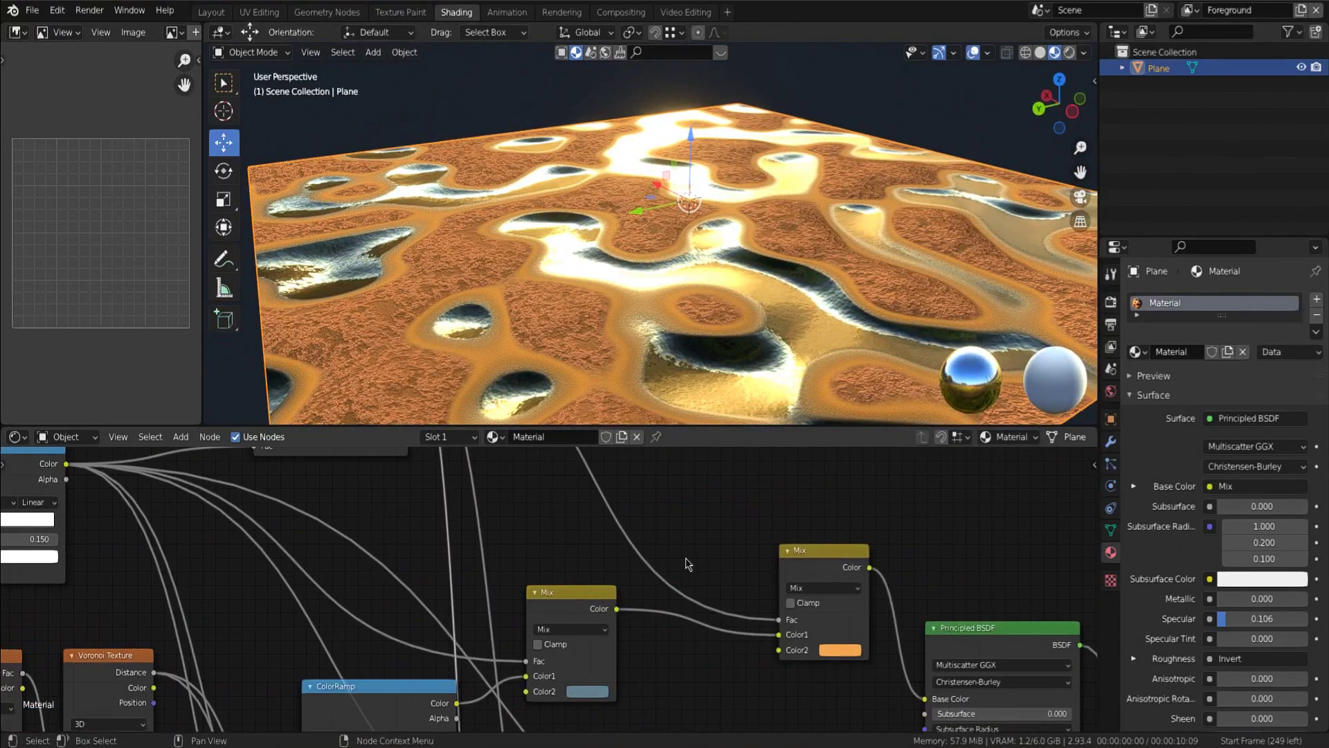
{"action": "scroll", "coordinate": [688, 564], "scroll_direction": "up", "scroll_amount": 1}
{"action": "middle_click_drag", "start_coordinate": [450, 461], "coordinate": [699, 588], "text": "shift"}
{"action": "scroll", "coordinate": [700, 592], "scroll_direction": "up", "scroll_amount": 4}
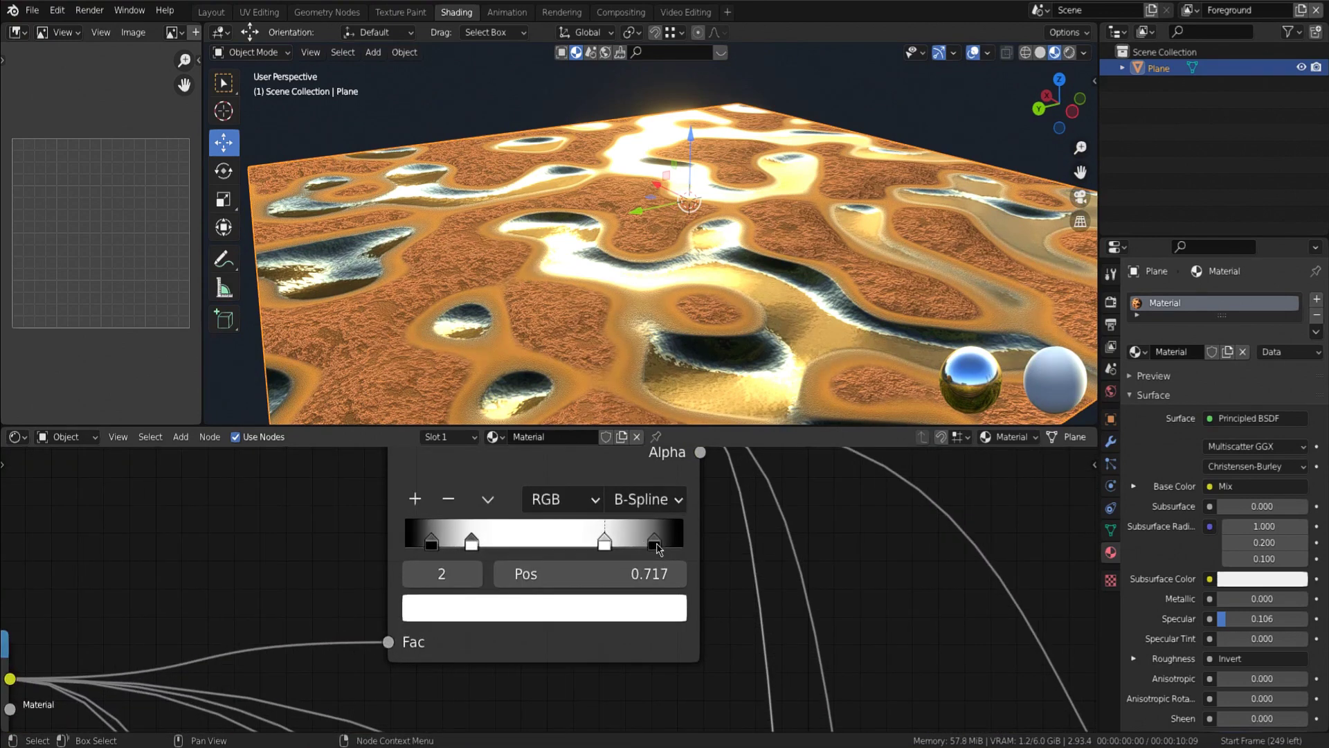
{"action": "mouse_move", "coordinate": [658, 549]}
{"action": "left_mouse_down"}
{"action": "mouse_move", "coordinate": [615, 547]}
{"action": "mouse_move", "coordinate": [643, 543]}
{"action": "left_mouse_up"}
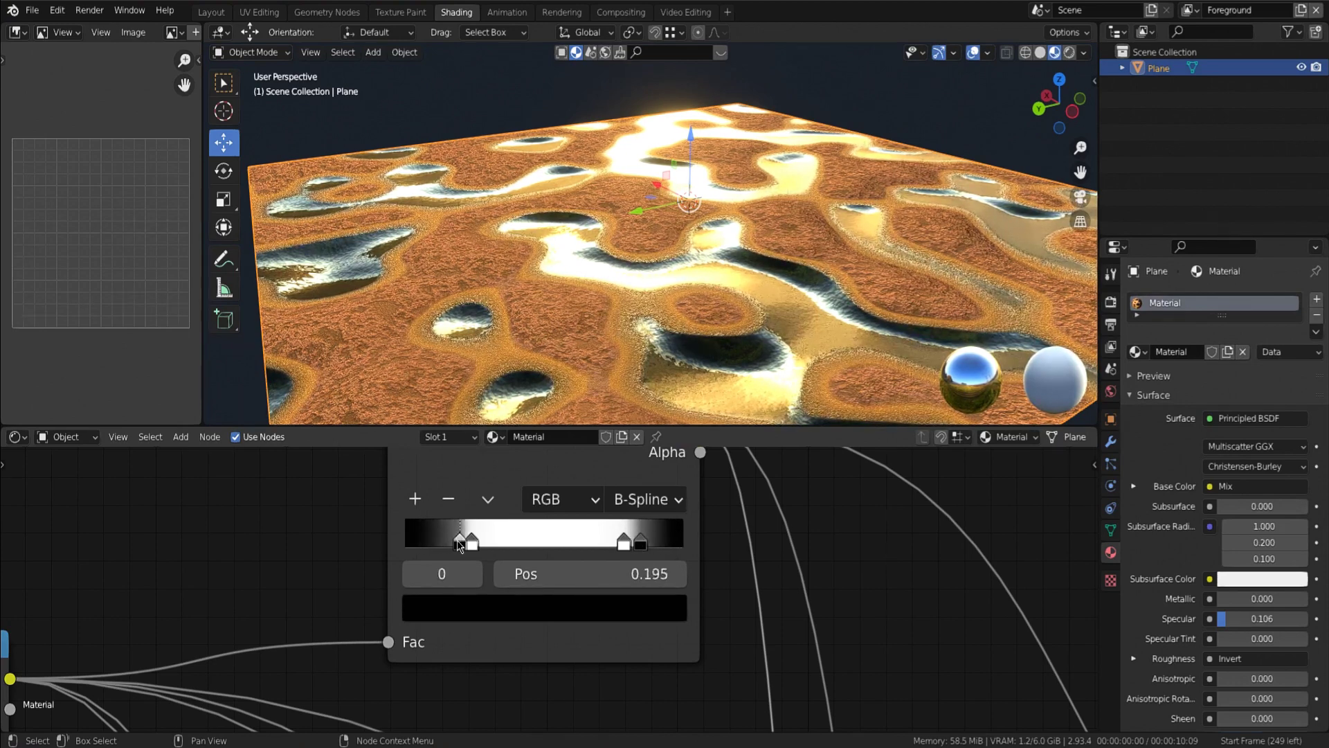
Shift the first white stop of the shoreline ColorRamp to about 0.263.
{"action": "scroll", "coordinate": [589, 295], "scroll_direction": "down", "scroll_amount": 3}
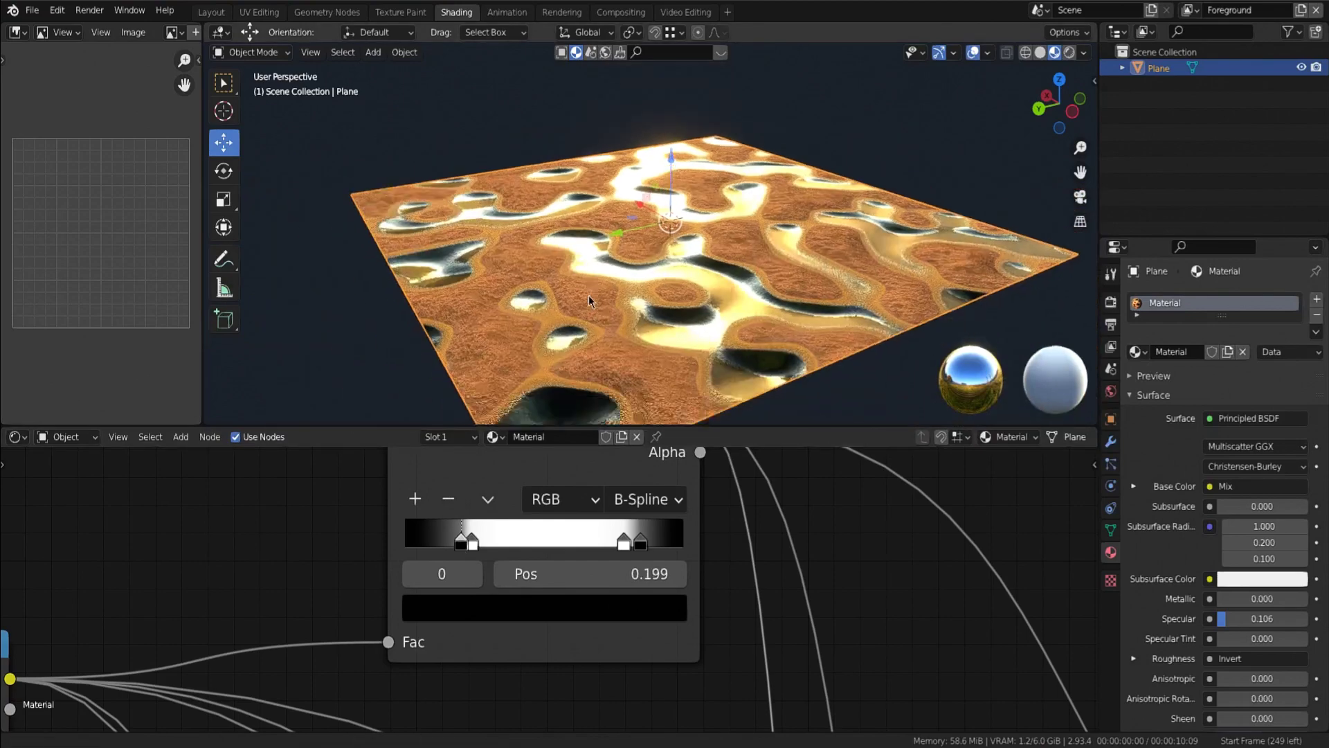
{"action": "scroll", "coordinate": [589, 296], "scroll_direction": "up", "scroll_amount": 6}
{"action": "left_click_drag", "start_coordinate": [473, 542], "coordinate": [481, 542]}
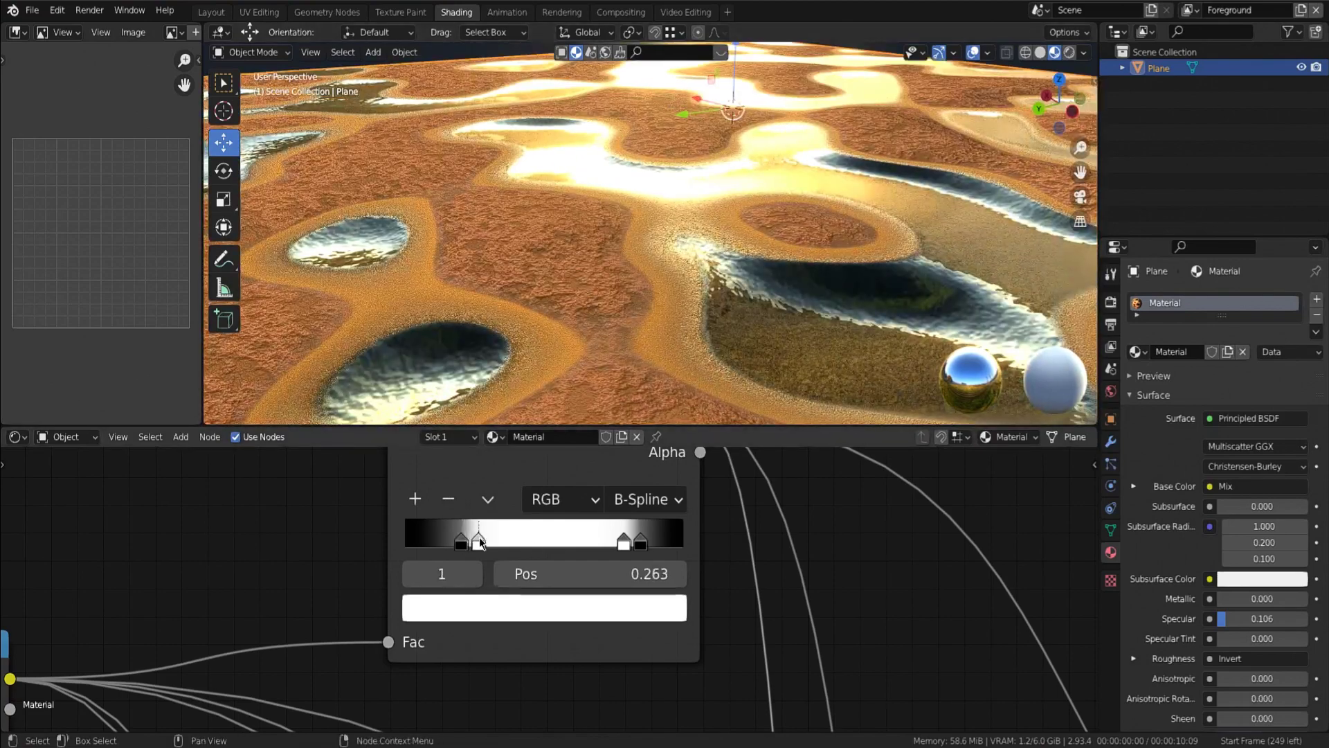
Set the scale of the Musgrave Texture that shapes the terrain to 6.6.
{"action": "scroll", "coordinate": [620, 251], "scroll_direction": "down", "scroll_amount": 3}
{"action": "mouse_move", "coordinate": [631, 277]}
{"action": "middle_mouse_down"}
{"action": "mouse_move", "coordinate": [593, 318]}
{"action": "mouse_move", "coordinate": [613, 294]}
{"action": "middle_mouse_up"}
{"action": "middle_click_drag", "start_coordinate": [464, 566], "coordinate": [653, 603], "text": "shift"}
{"action": "scroll", "coordinate": [652, 603], "scroll_direction": "down", "scroll_amount": 7}
{"action": "middle_click_drag", "start_coordinate": [603, 521], "coordinate": [907, 493], "text": "shift"}
{"action": "middle_click_drag", "start_coordinate": [309, 562], "coordinate": [608, 534], "text": "shift"}
{"action": "scroll", "coordinate": [609, 535], "scroll_direction": "down", "scroll_amount": 5}
{"action": "middle_click_drag", "start_coordinate": [473, 591], "coordinate": [637, 479], "text": "shift"}
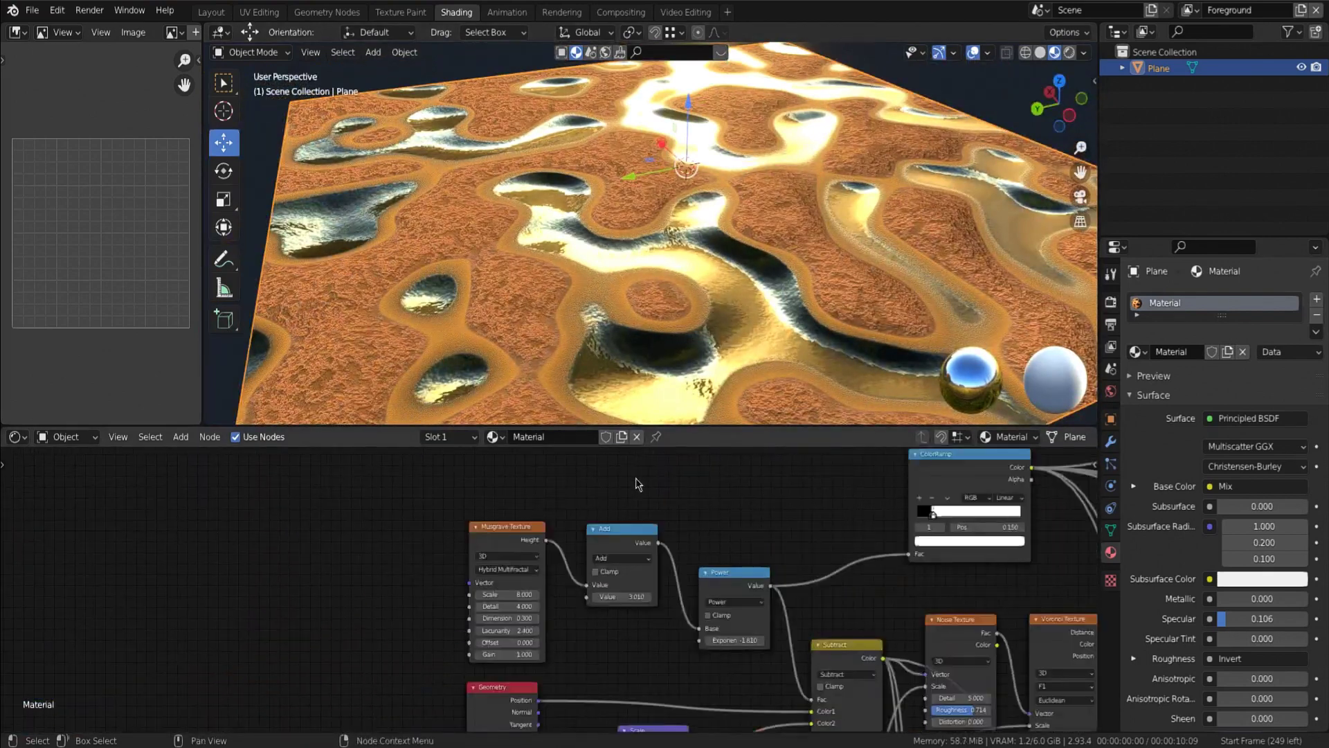
{"action": "scroll", "coordinate": [547, 601], "scroll_direction": "up", "scroll_amount": 4}
{"action": "scroll", "coordinate": [547, 607], "scroll_direction": "up", "scroll_amount": 3}
{"action": "middle_click_drag", "start_coordinate": [547, 607], "coordinate": [597, 595]}
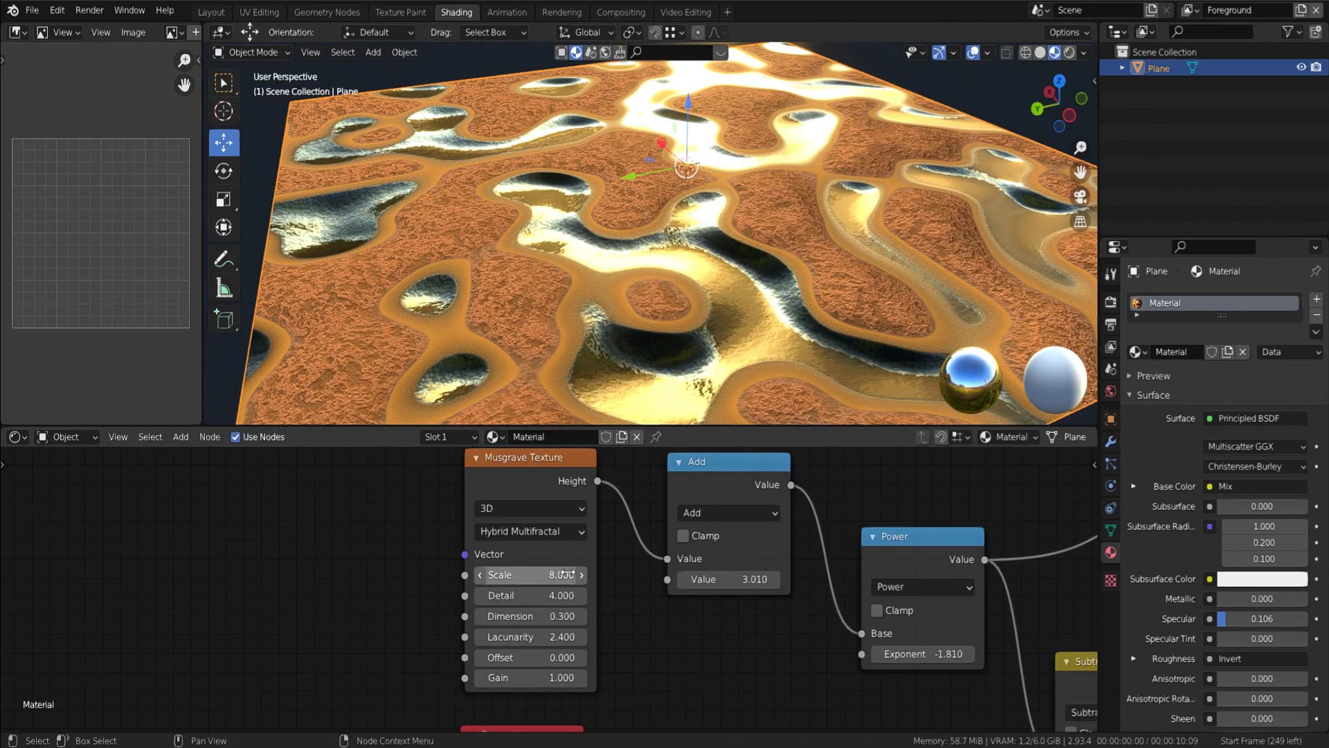
{"action": "mouse_move", "coordinate": [531, 576]}
{"action": "left_mouse_down"}
{"action": "mouse_move", "coordinate": [548, 575]}
{"action": "mouse_move", "coordinate": [519, 576]}
{"action": "left_mouse_up"}
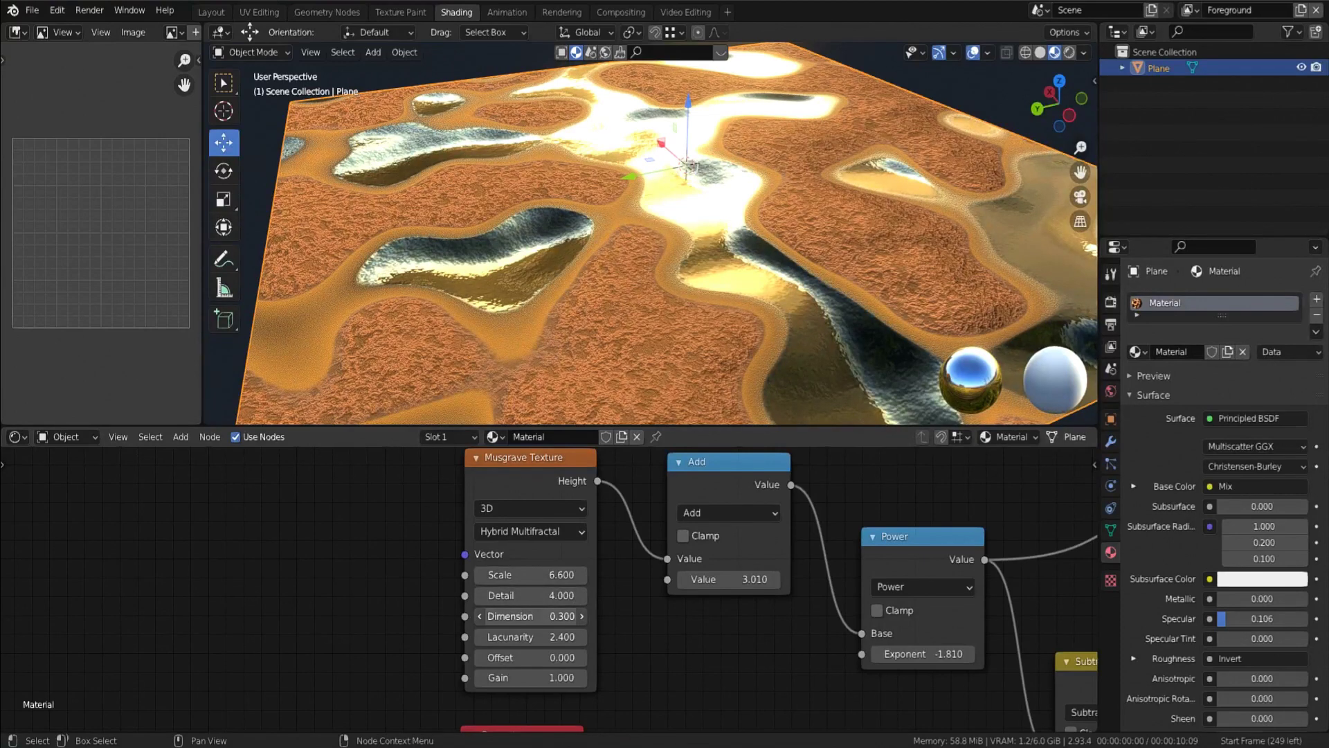
Set the Musgrave Texture's dimension to 0.4 and lacunarity to 1.7, and check the terrain.
{"action": "left_click_drag", "start_coordinate": [532, 637], "coordinate": [526, 637]}
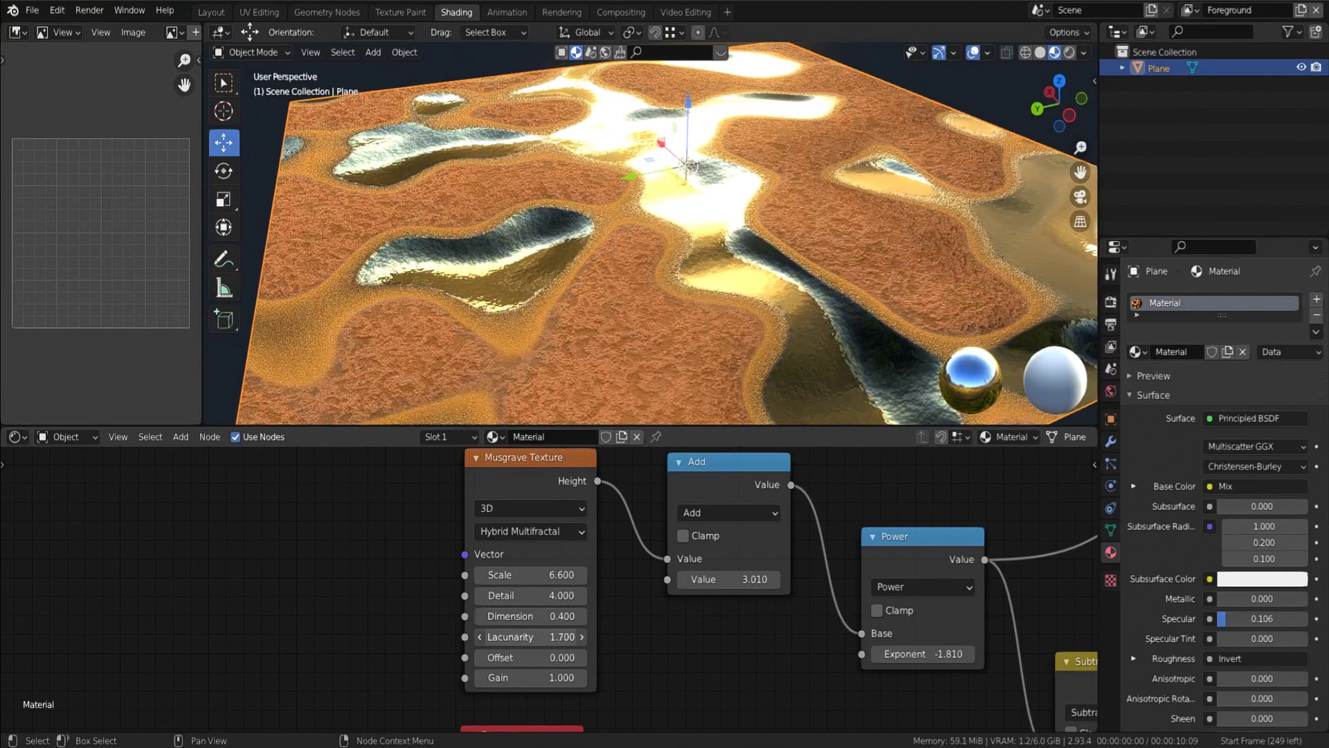
{"action": "scroll", "coordinate": [788, 301], "scroll_direction": "down", "scroll_amount": 2}
{"action": "middle_click_drag", "start_coordinate": [772, 298], "coordinate": [693, 231], "text": "shift"}
{"action": "scroll", "coordinate": [618, 231], "scroll_direction": "down", "scroll_amount": 2}
{"action": "scroll", "coordinate": [621, 228], "scroll_direction": "up", "scroll_amount": 3}
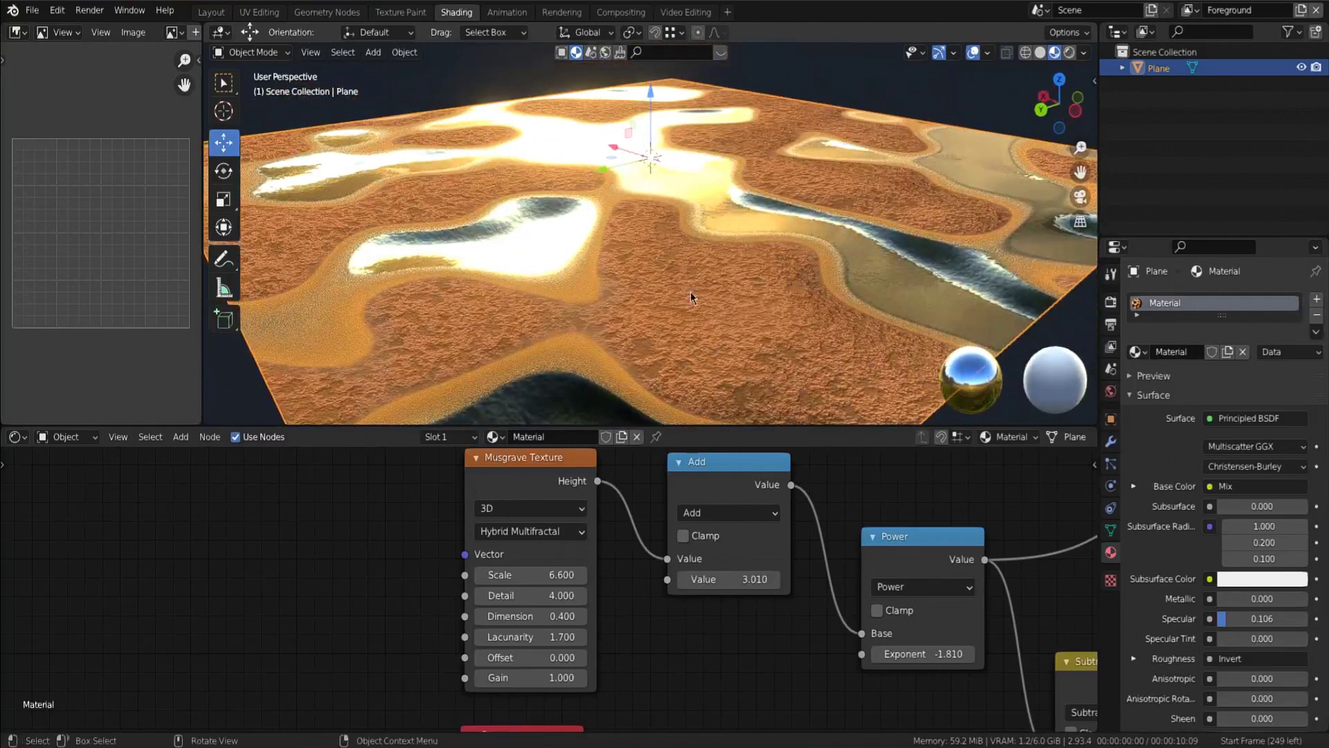